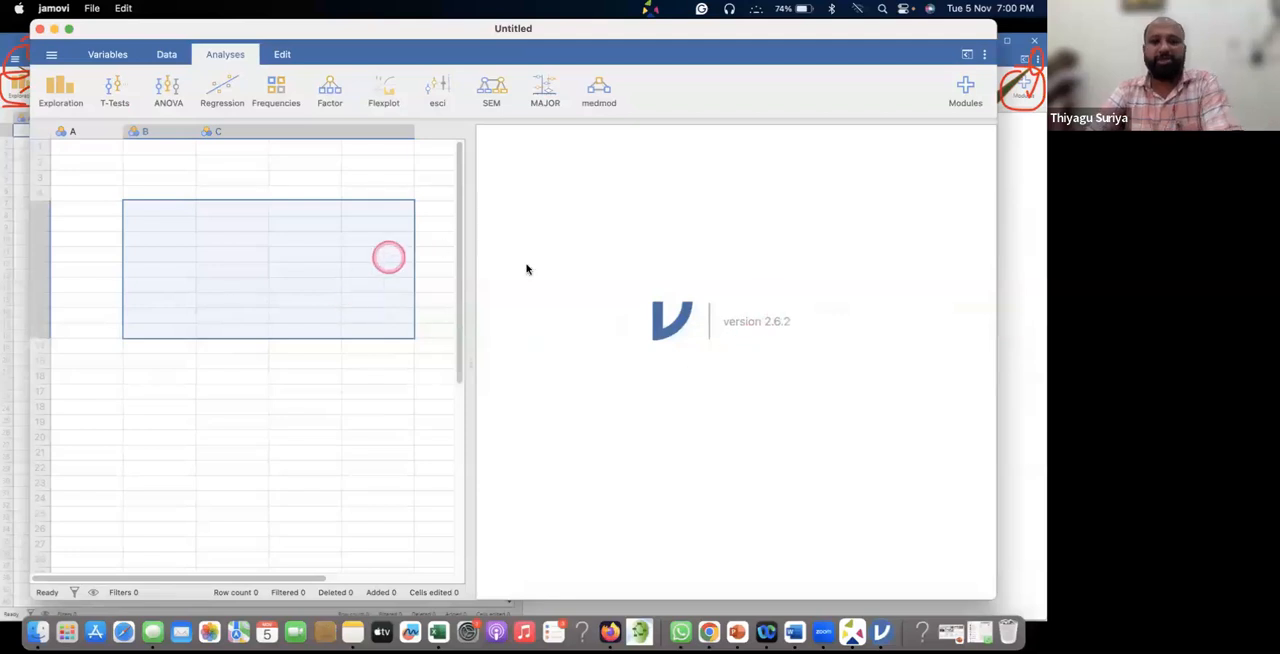
# Widen the application window and start a new blank data set.
pyautogui.moveTo(995, 214); pyautogui.dragTo(1040, 222)
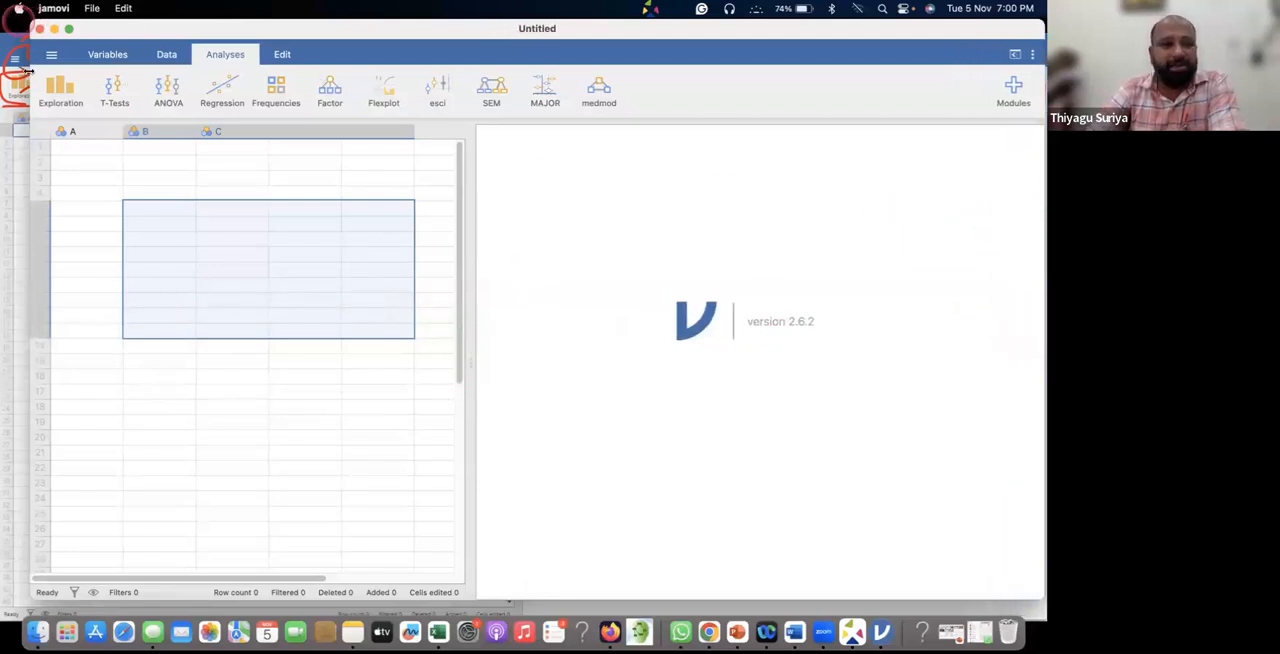
pyautogui.click(51, 57)
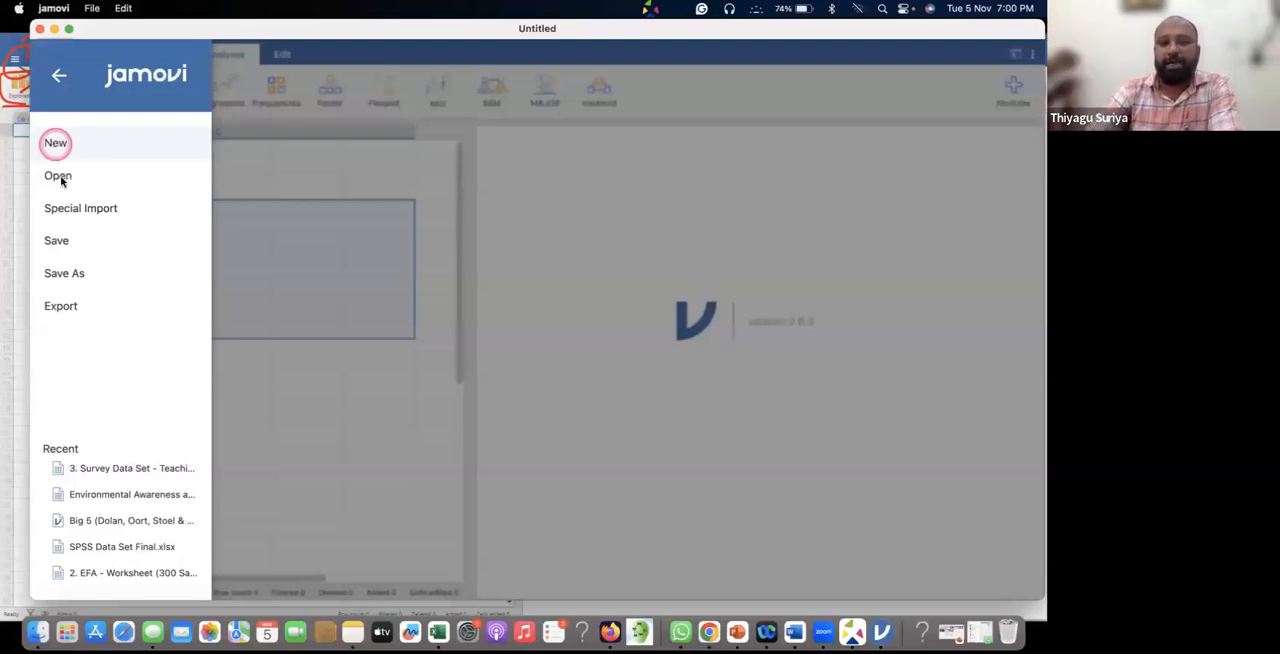
pyautogui.click(61, 179)
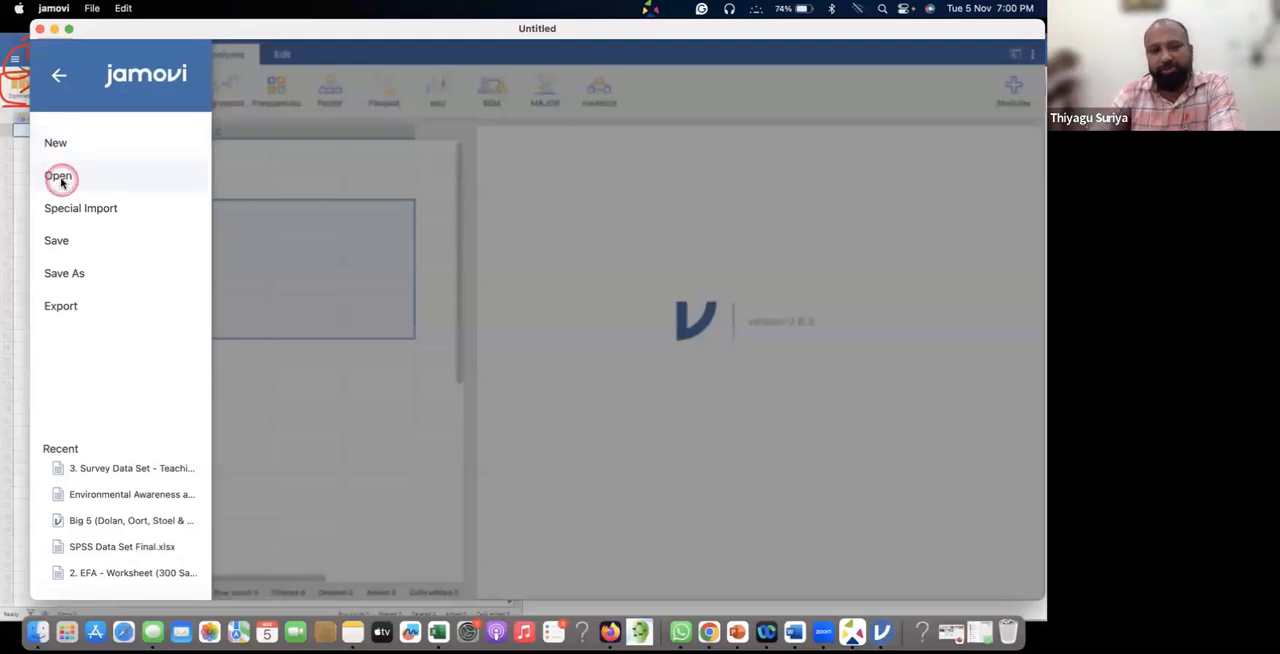
pyautogui.click(61, 179)
pyautogui.click(534, 67)
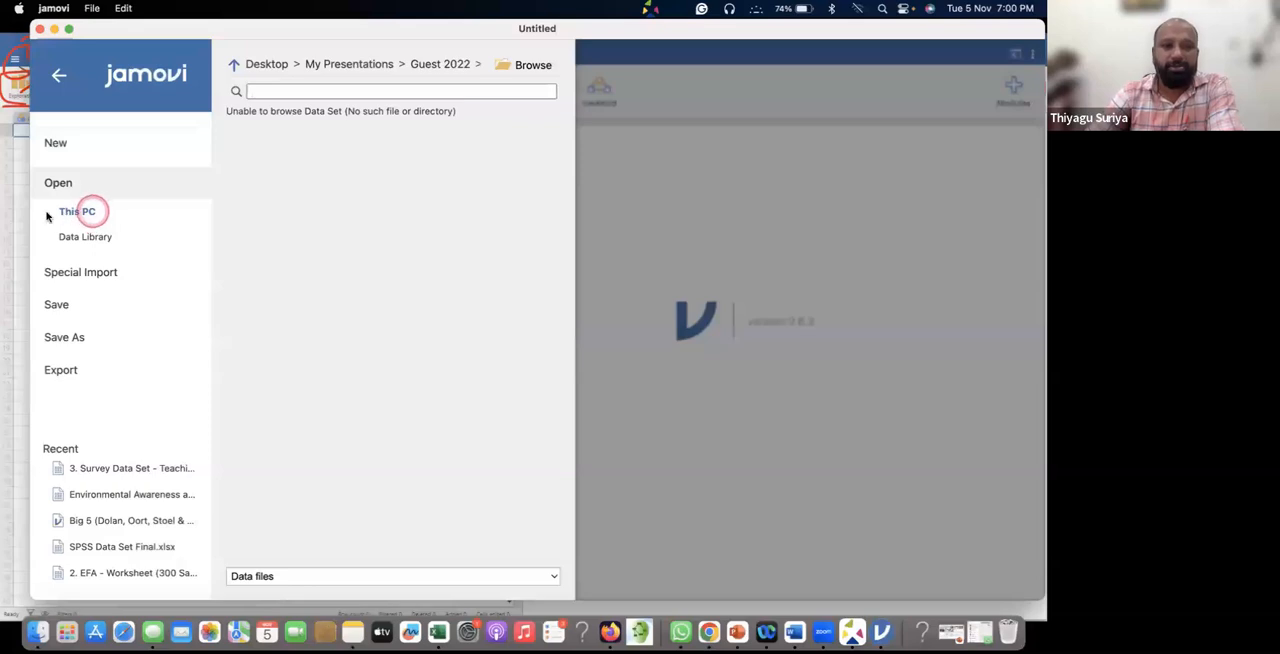
pyautogui.click(60, 143)
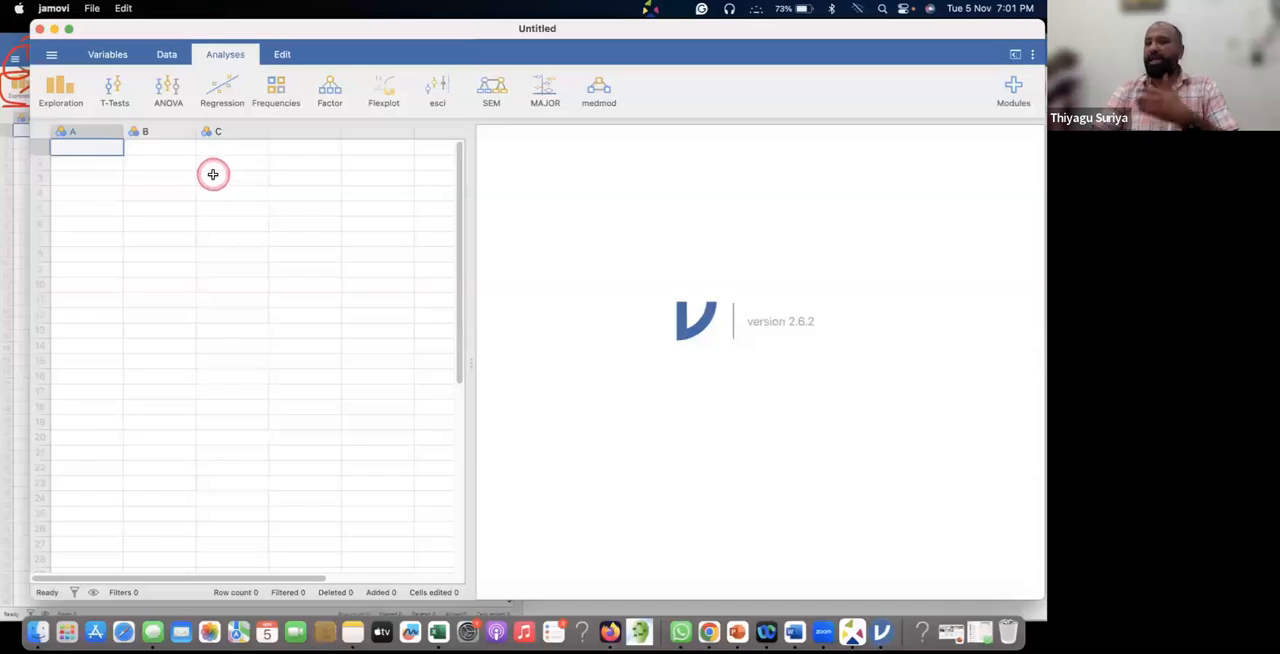
# Look at the options for opening a file from this PC and show the sample data sets in the Data Library.
pyautogui.click(51, 56)
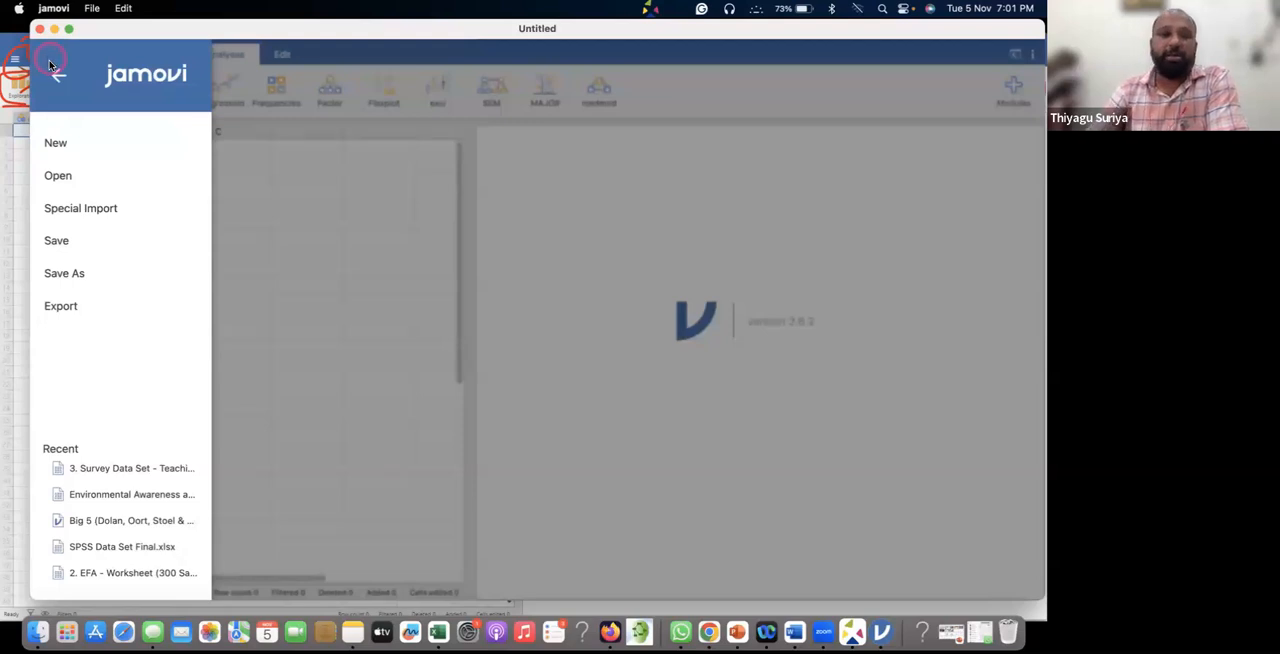
pyautogui.click(57, 178)
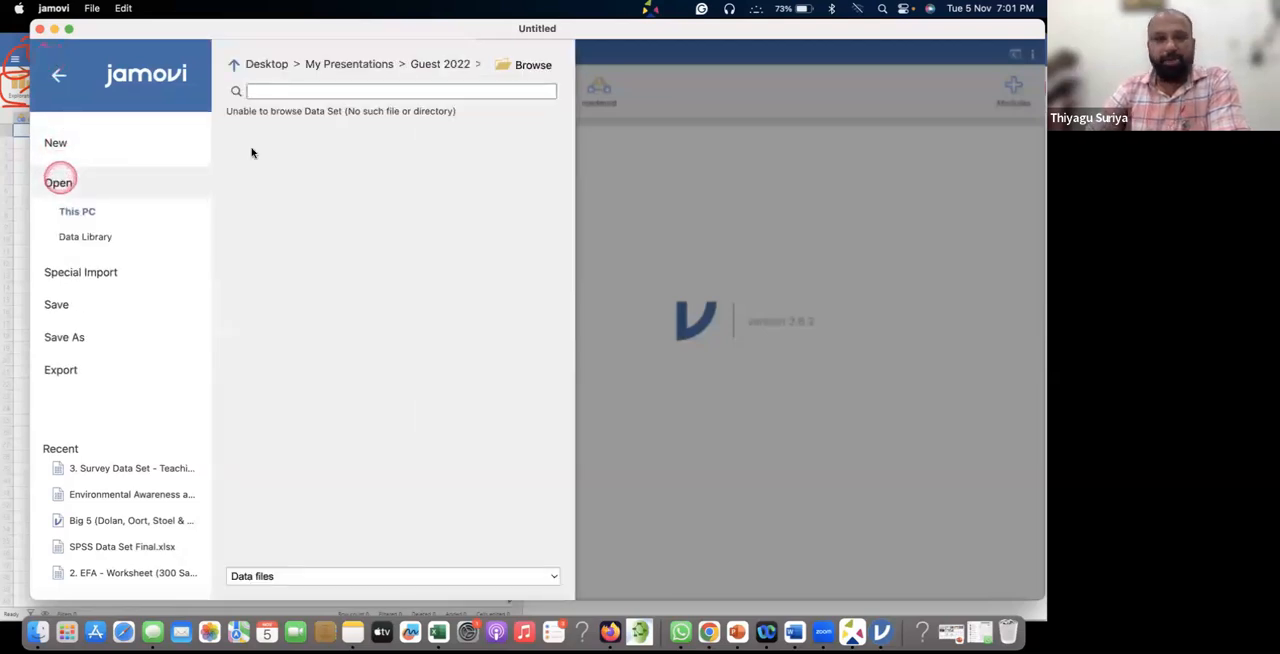
pyautogui.click(530, 66)
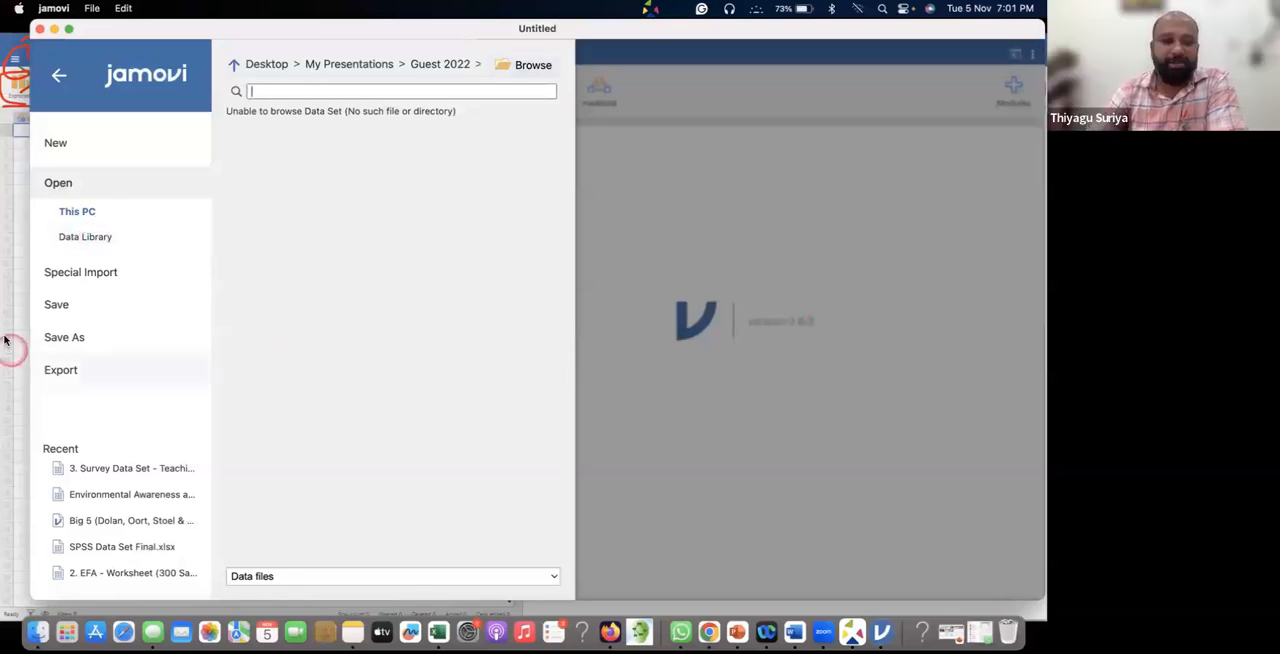
pyautogui.click(106, 243)
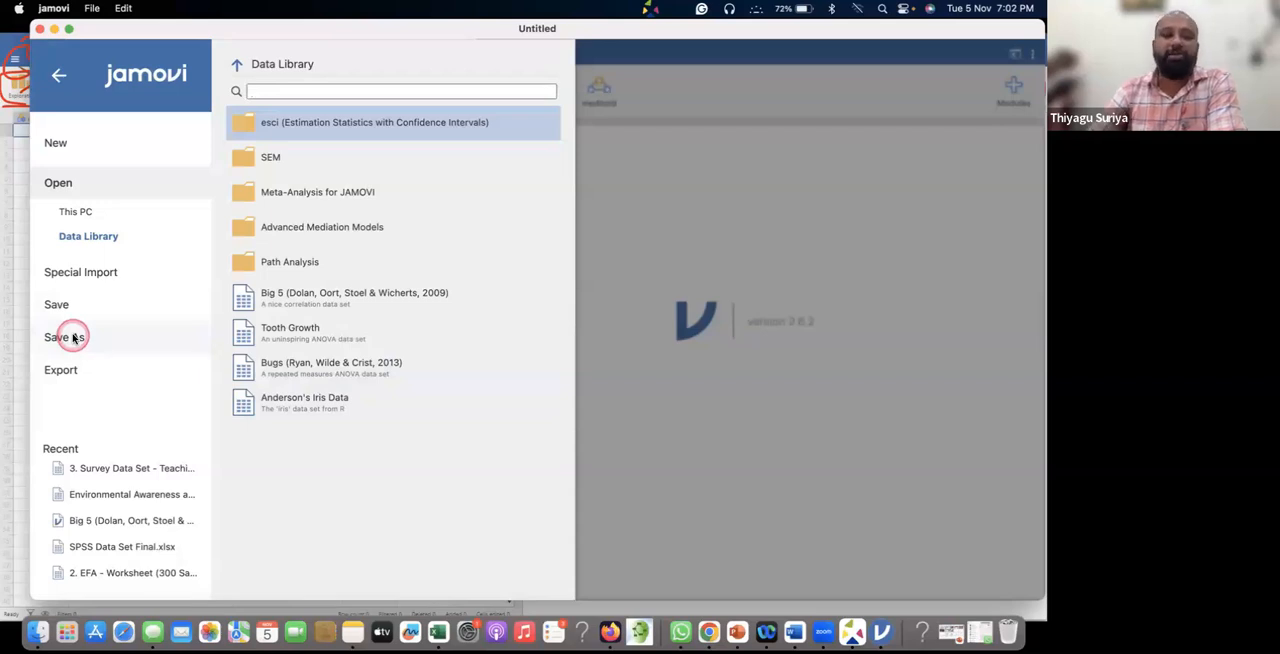
# Look over the available export file formats and return to the empty data sheet without exporting.
pyautogui.click(80, 370)
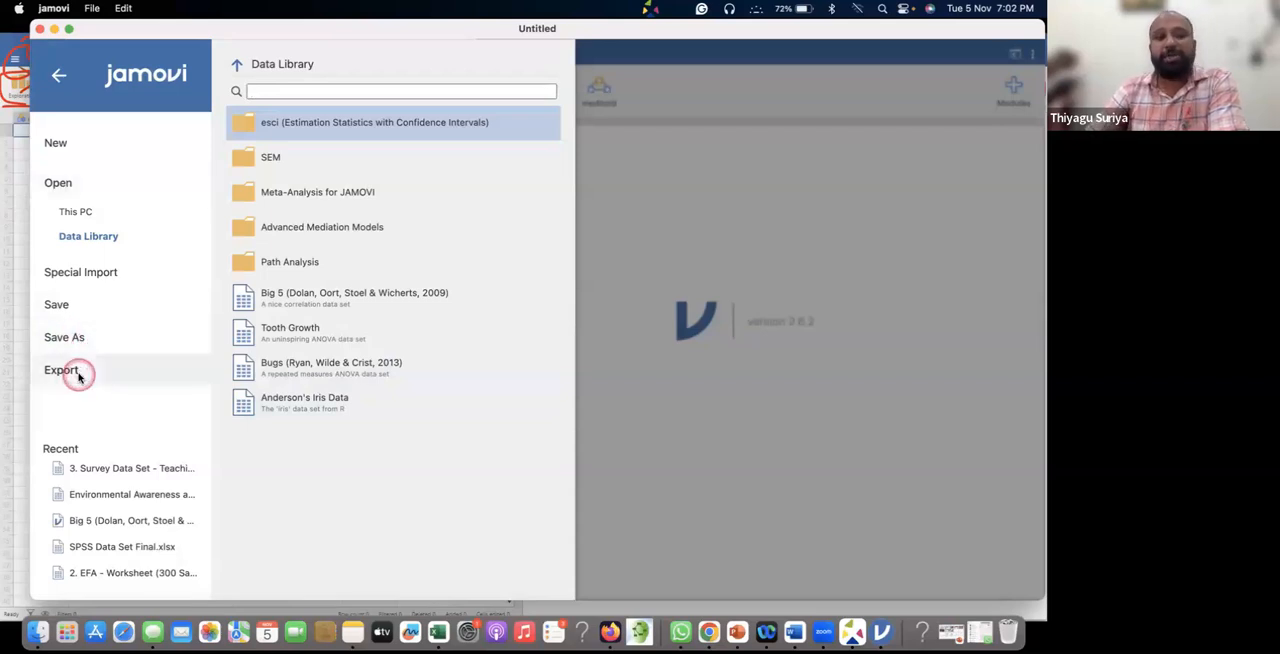
pyautogui.click(452, 86)
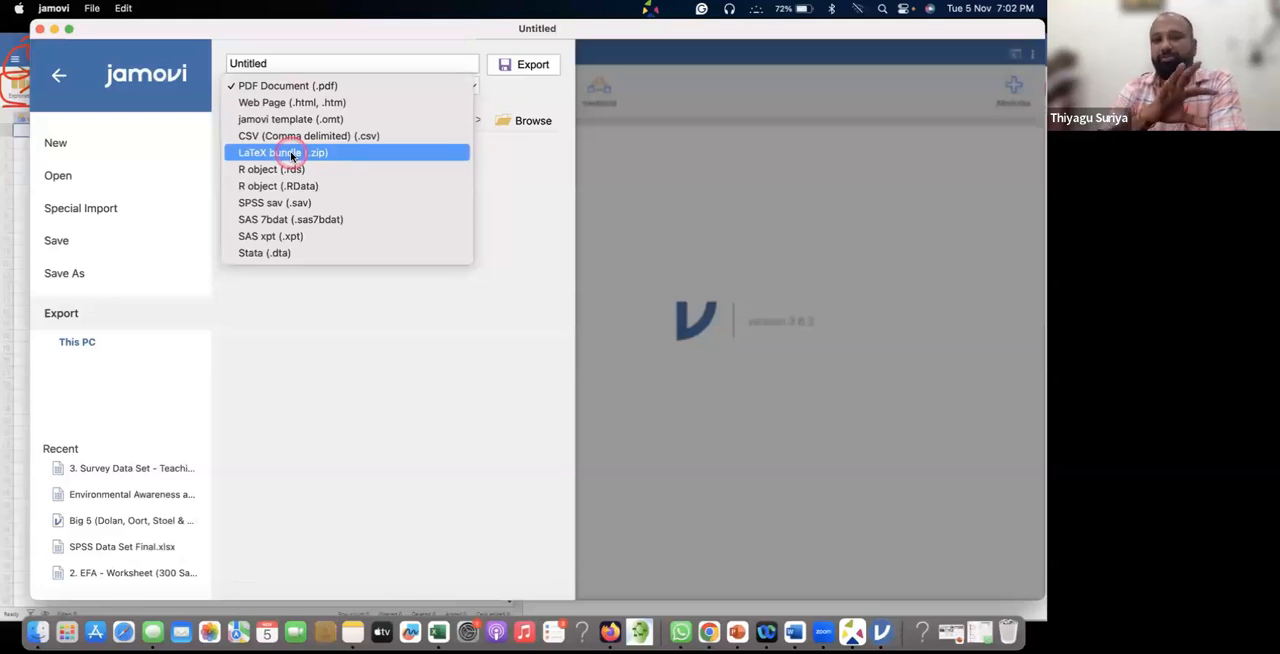
pyautogui.click(656, 145)
pyautogui.click(62, 77)
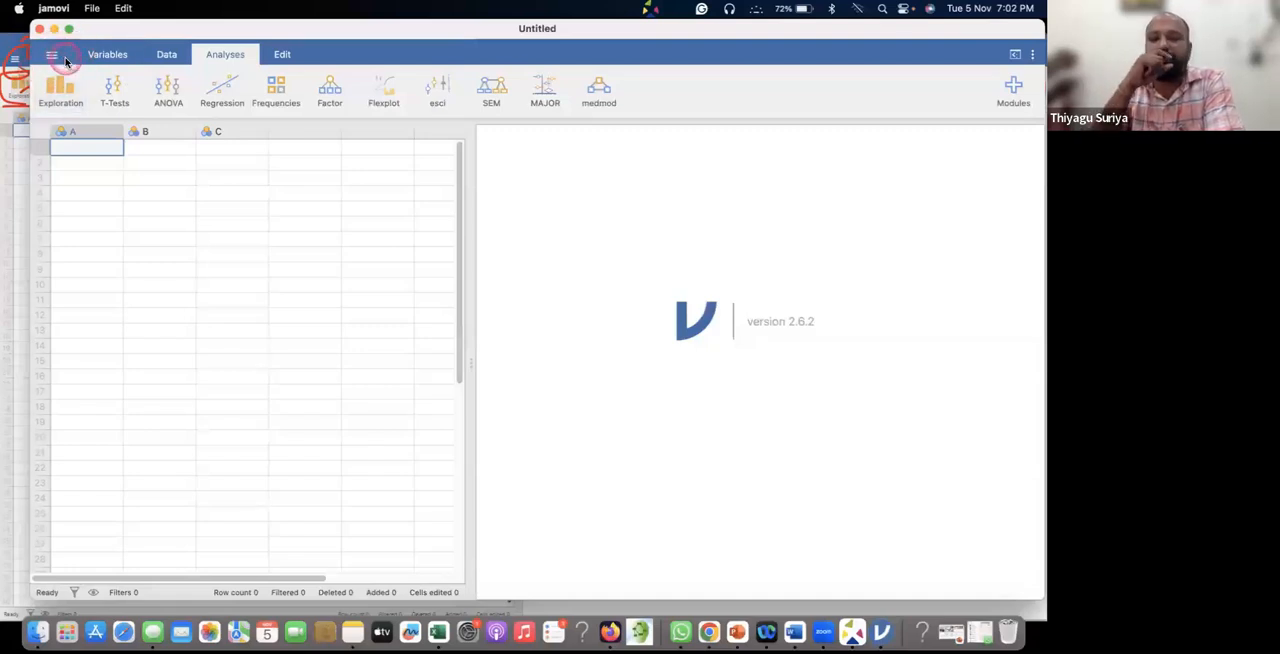
# Open the application settings, try interface zoom levels of 120% and 90%, and return the zoom to 100%.
pyautogui.click(1035, 60)
pyautogui.click(1033, 60)
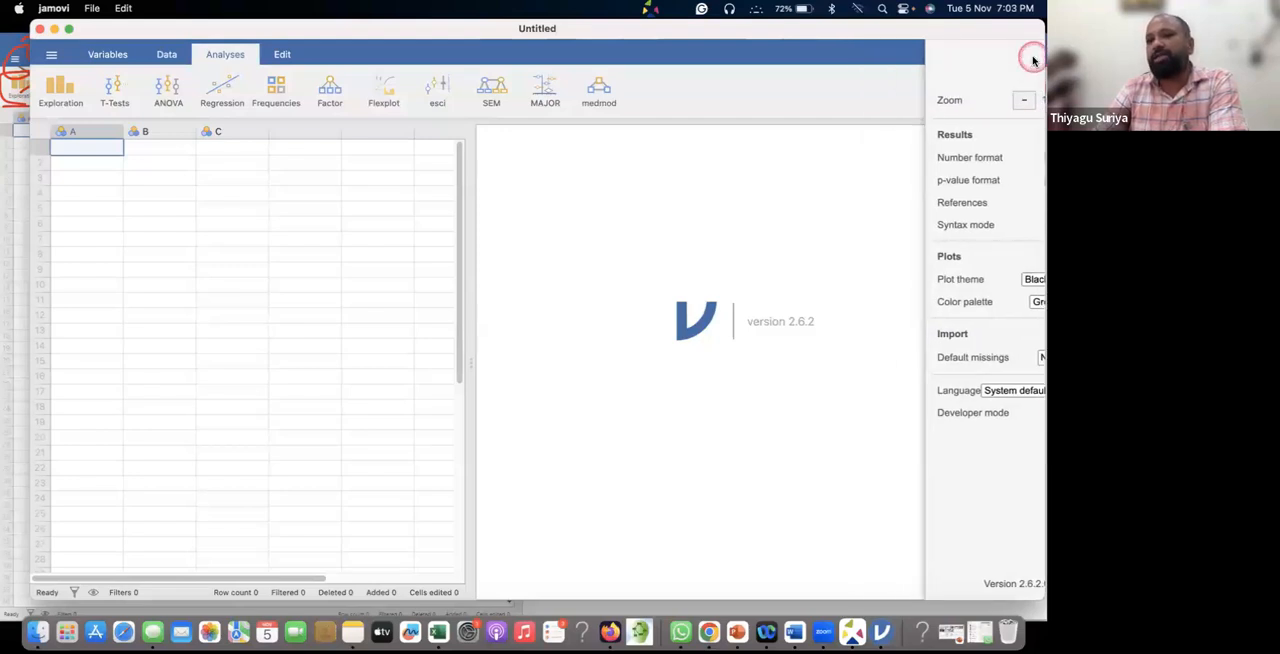
pyautogui.click(1033, 60)
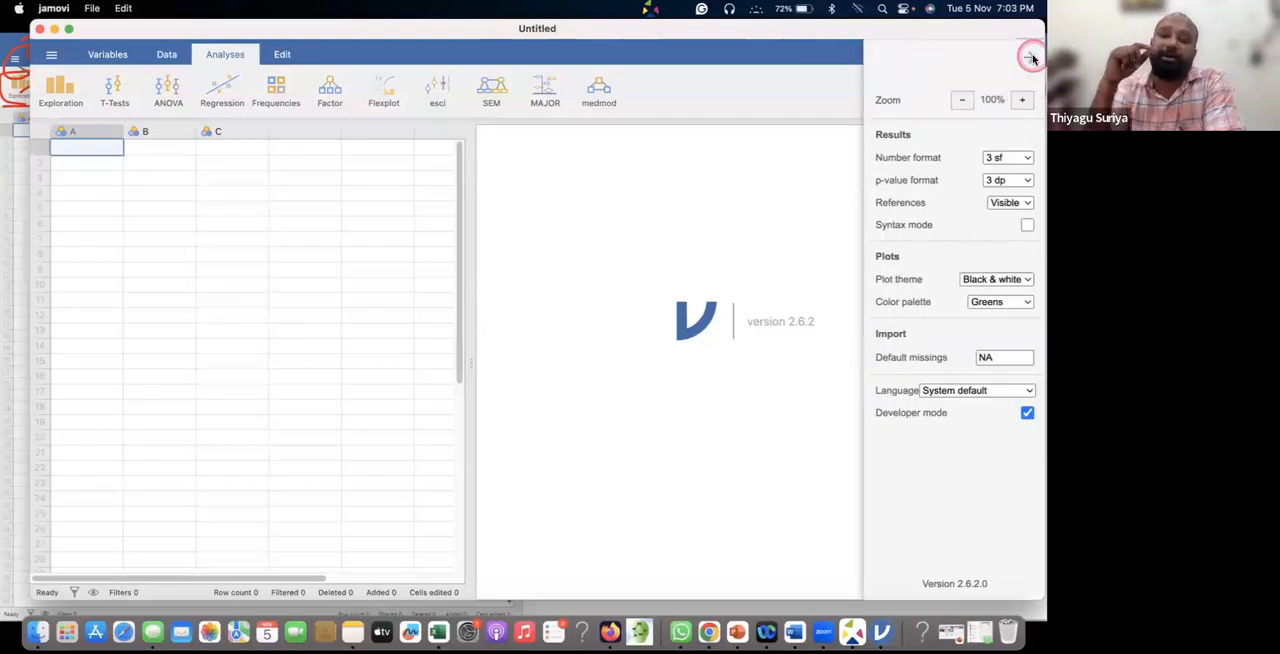
pyautogui.click(1021, 103)
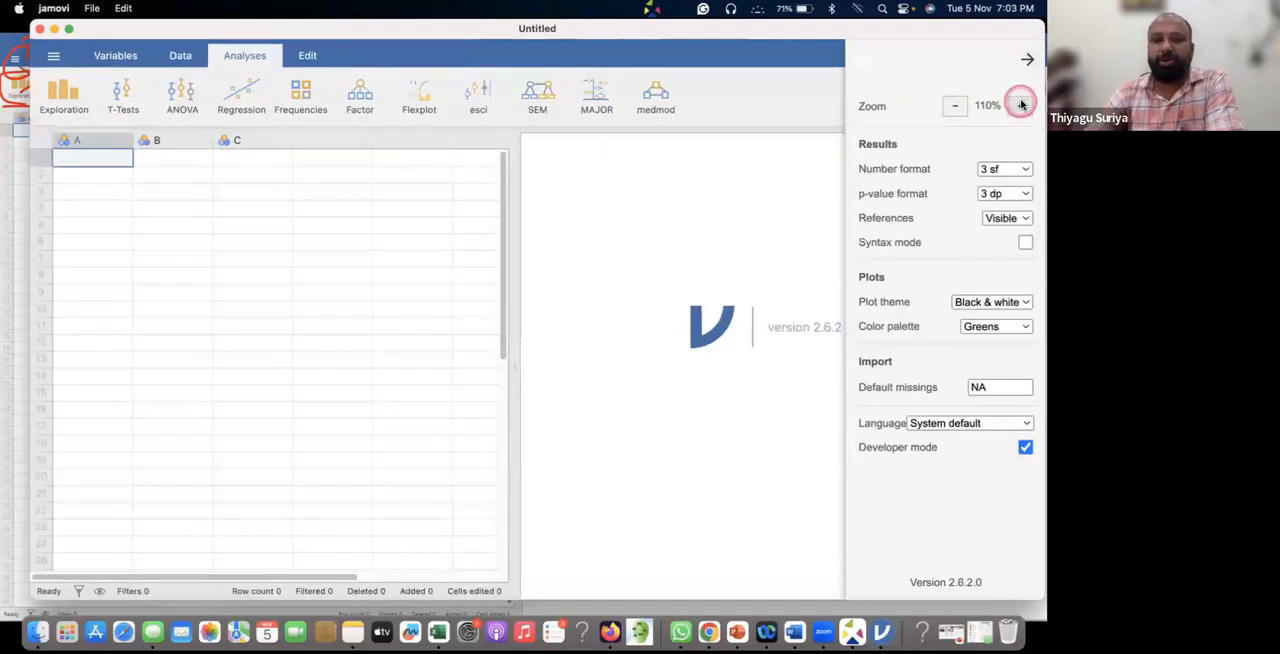
pyautogui.click(1021, 103)
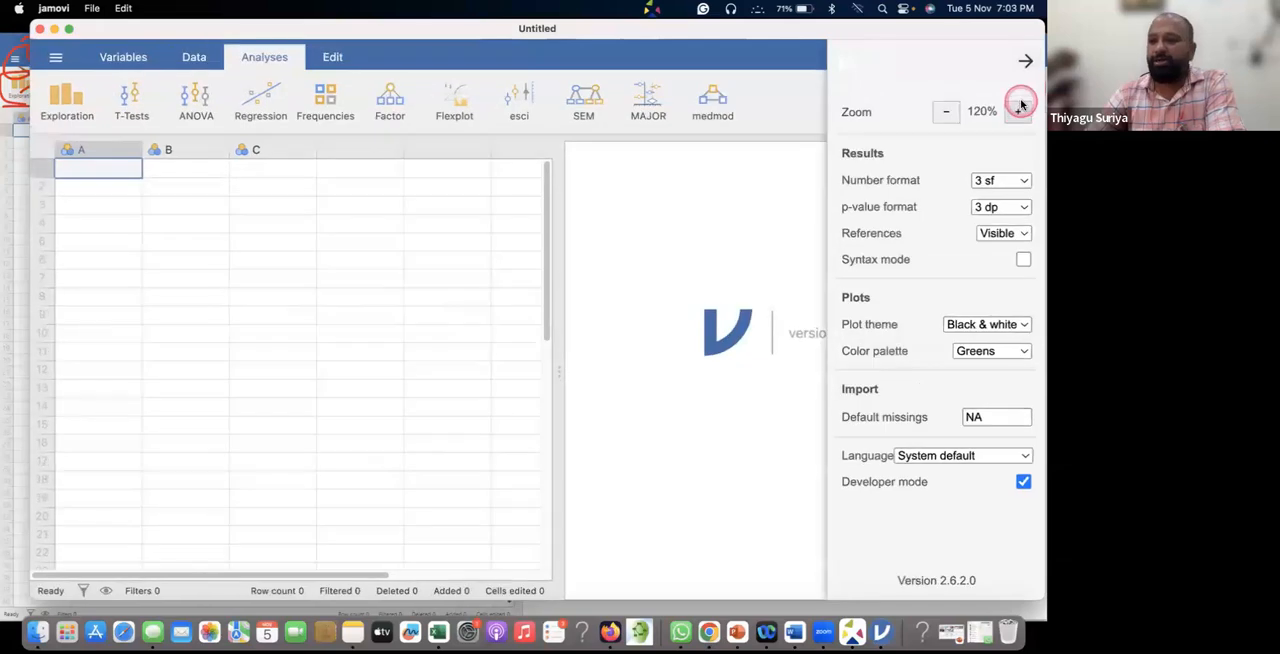
pyautogui.click(948, 112)
pyautogui.click(952, 110)
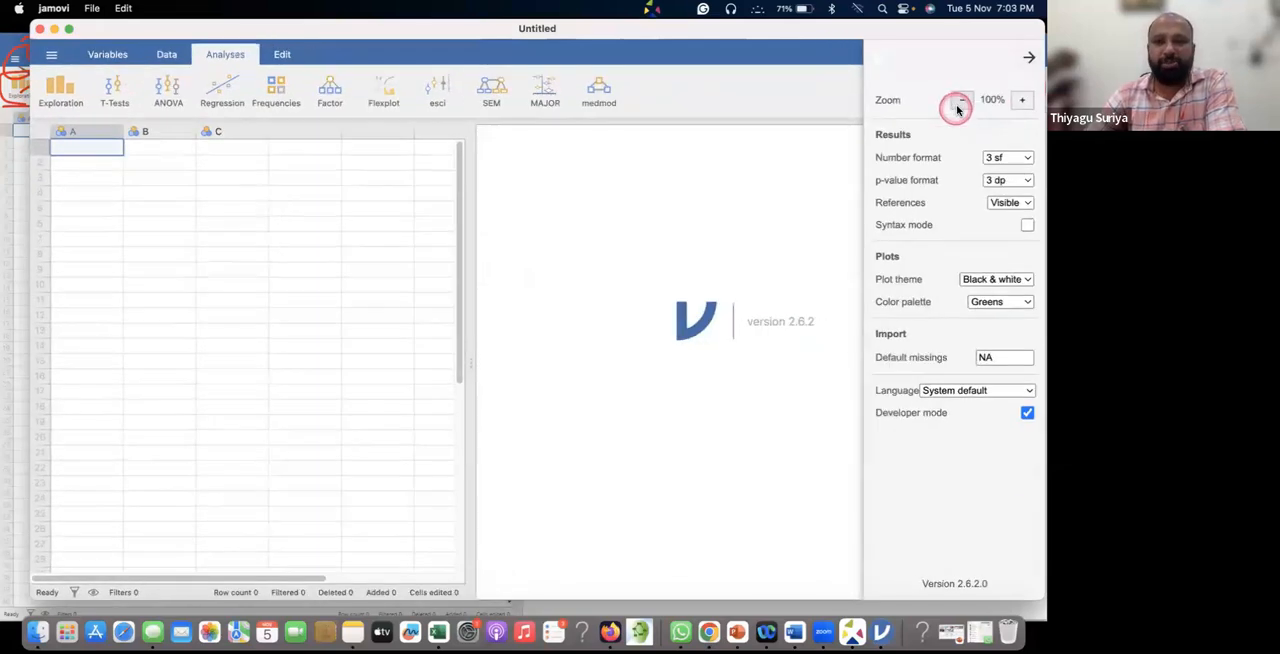
pyautogui.click(963, 102)
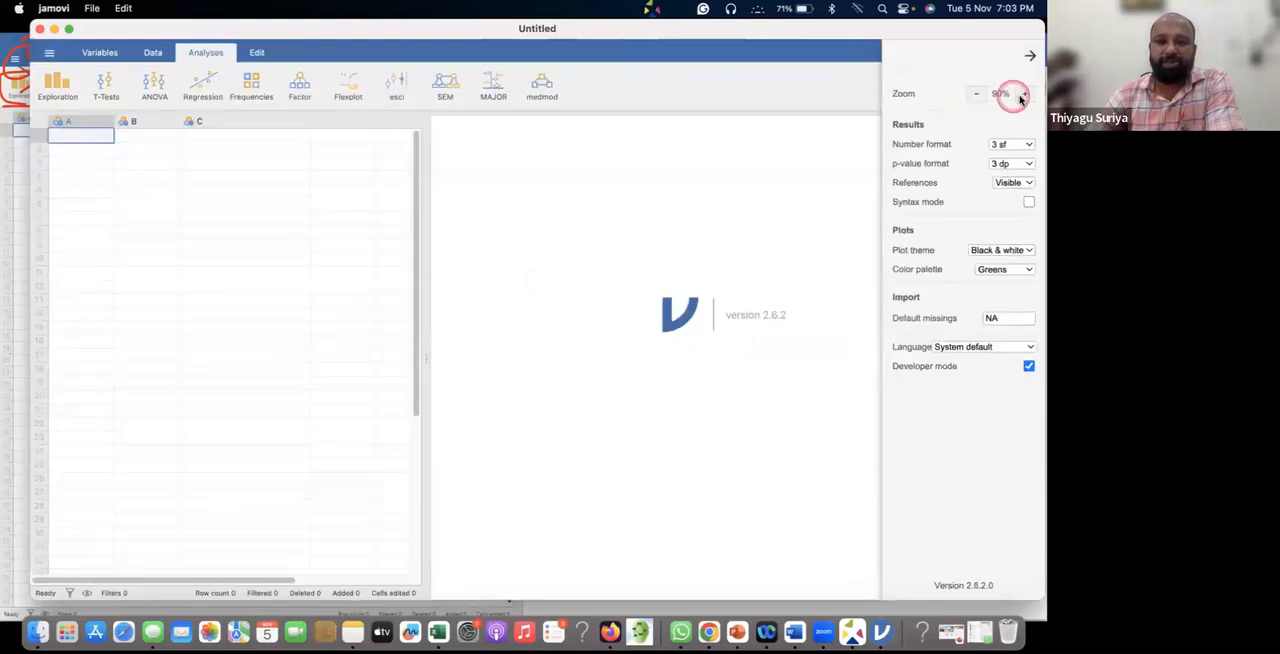
pyautogui.click(1024, 96)
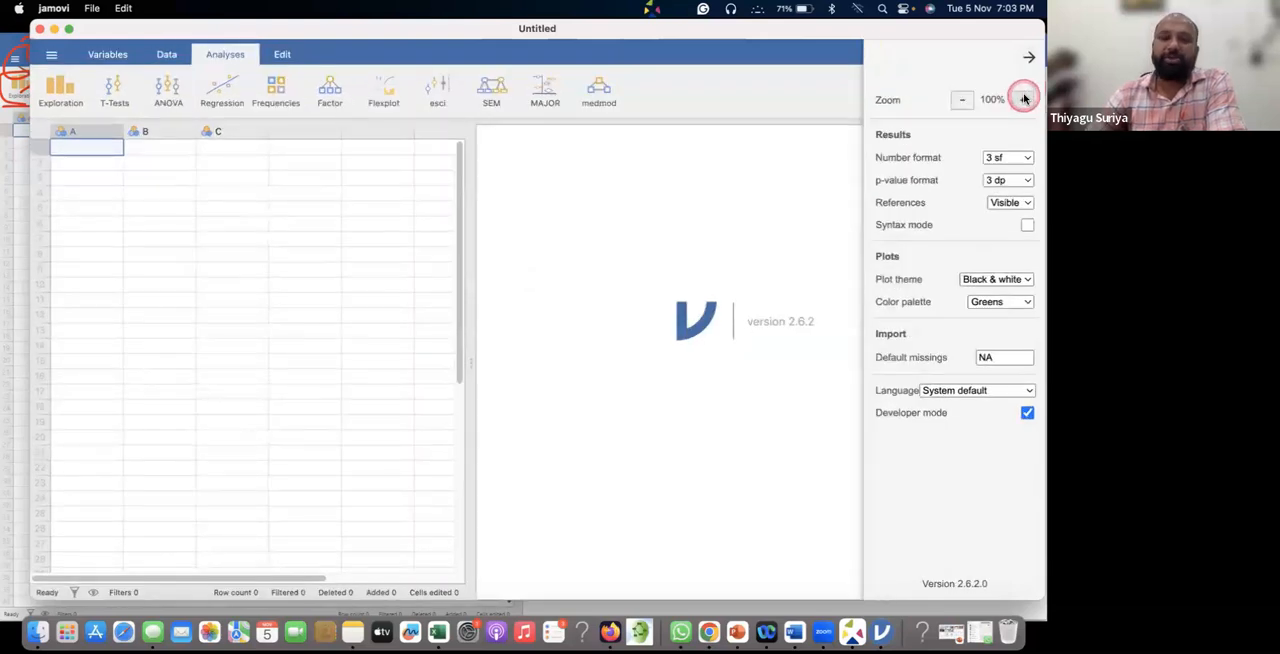
# Try 2 dp as the results number format, check the p-value format choices, and restore the number format to 3 sf.
pyautogui.click(1007, 160)
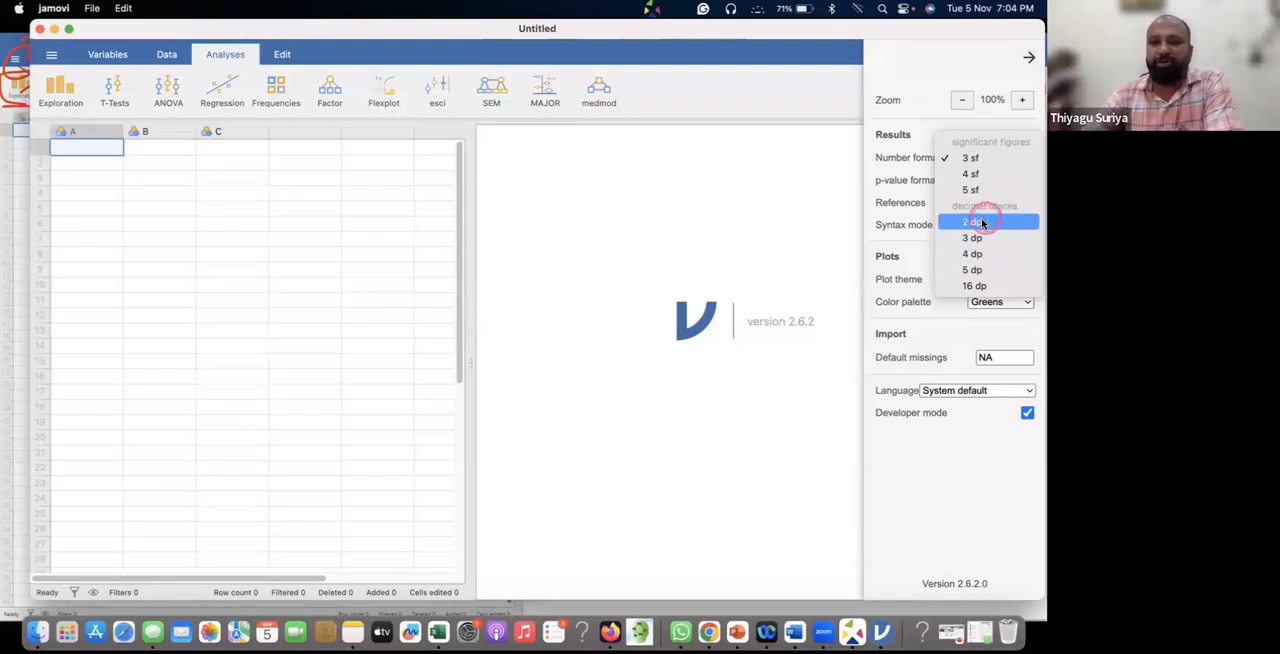
pyautogui.click(982, 222)
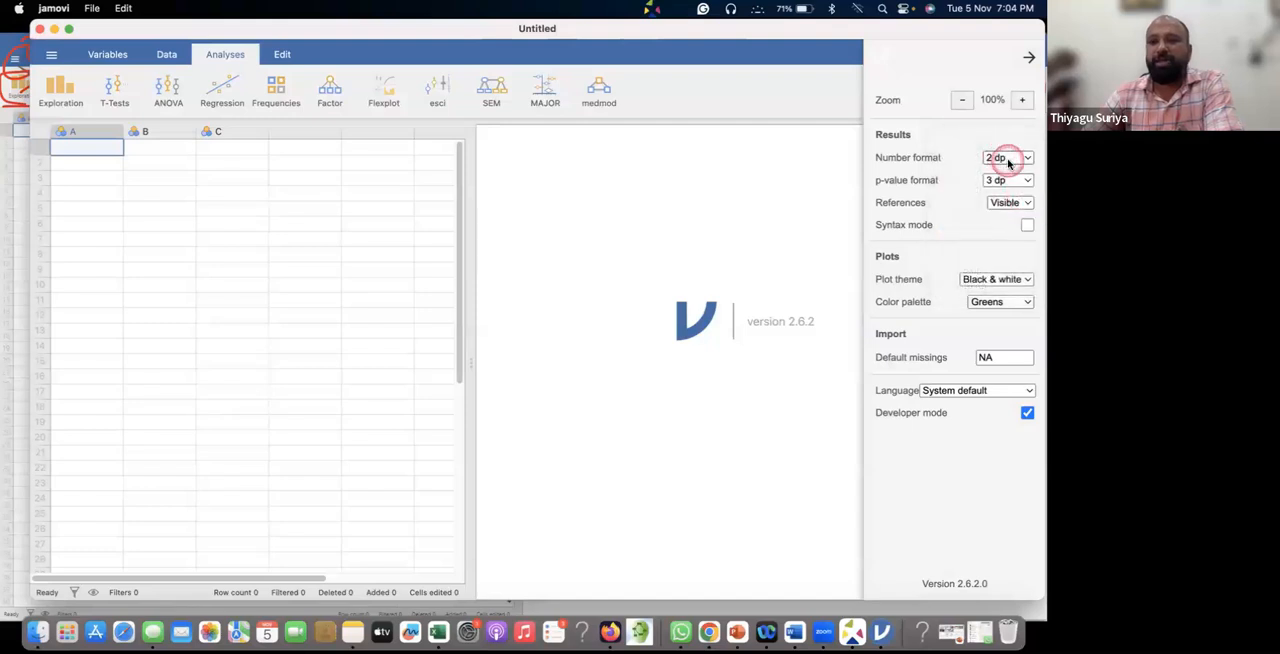
pyautogui.click(1008, 160)
pyautogui.click(908, 187)
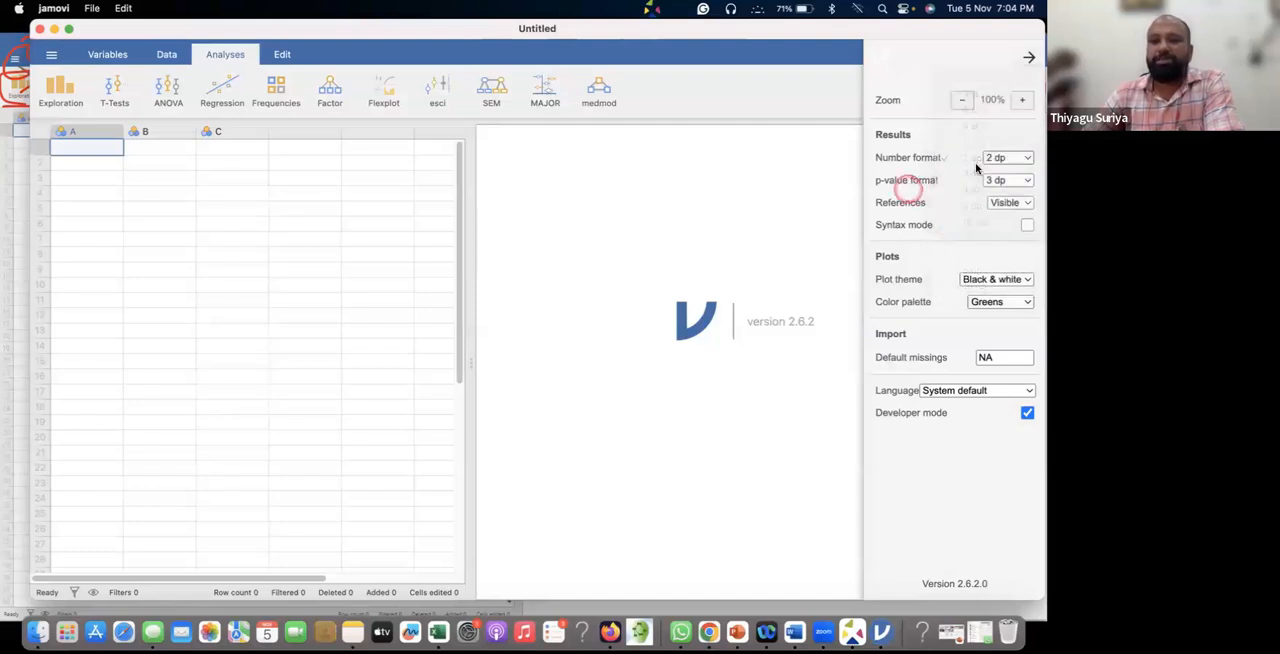
pyautogui.click(1006, 180)
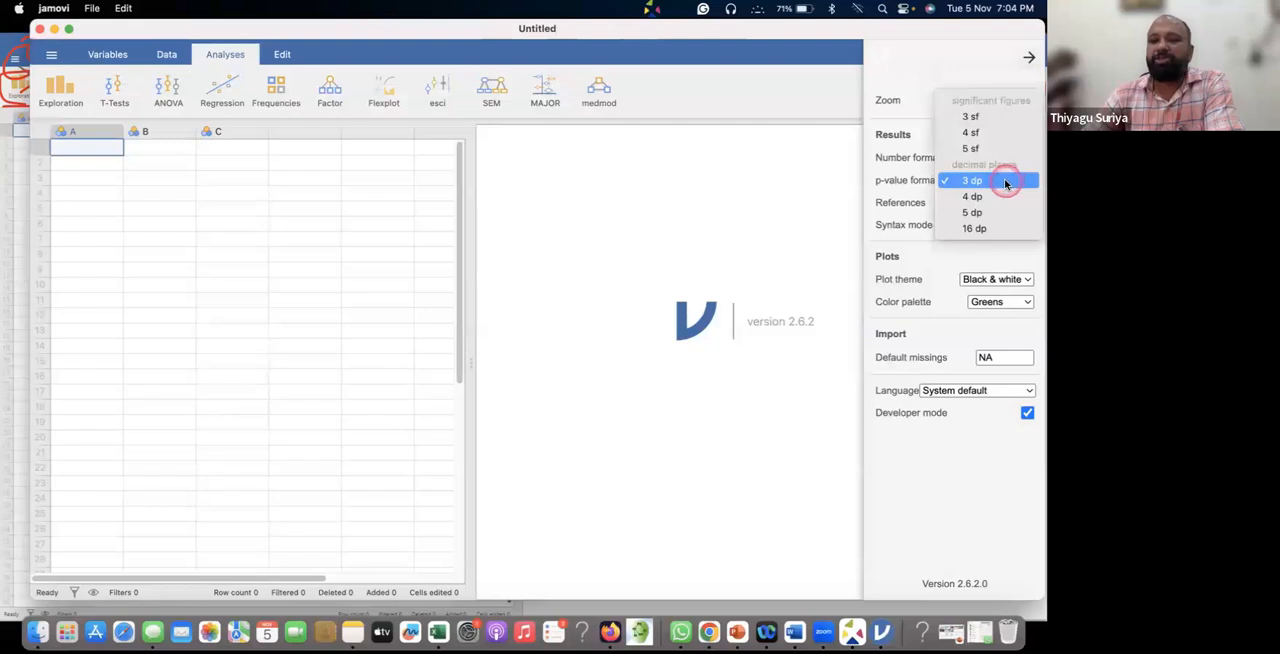
pyautogui.click(1006, 181)
pyautogui.click(1013, 159)
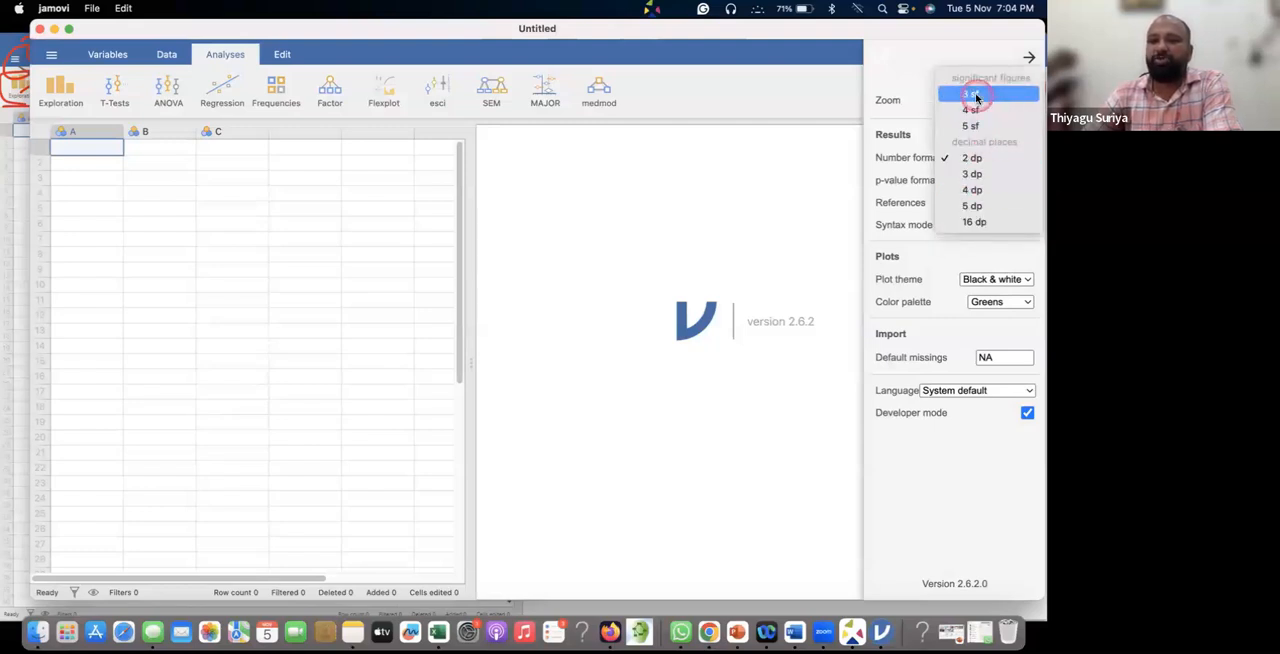
pyautogui.click(1031, 161)
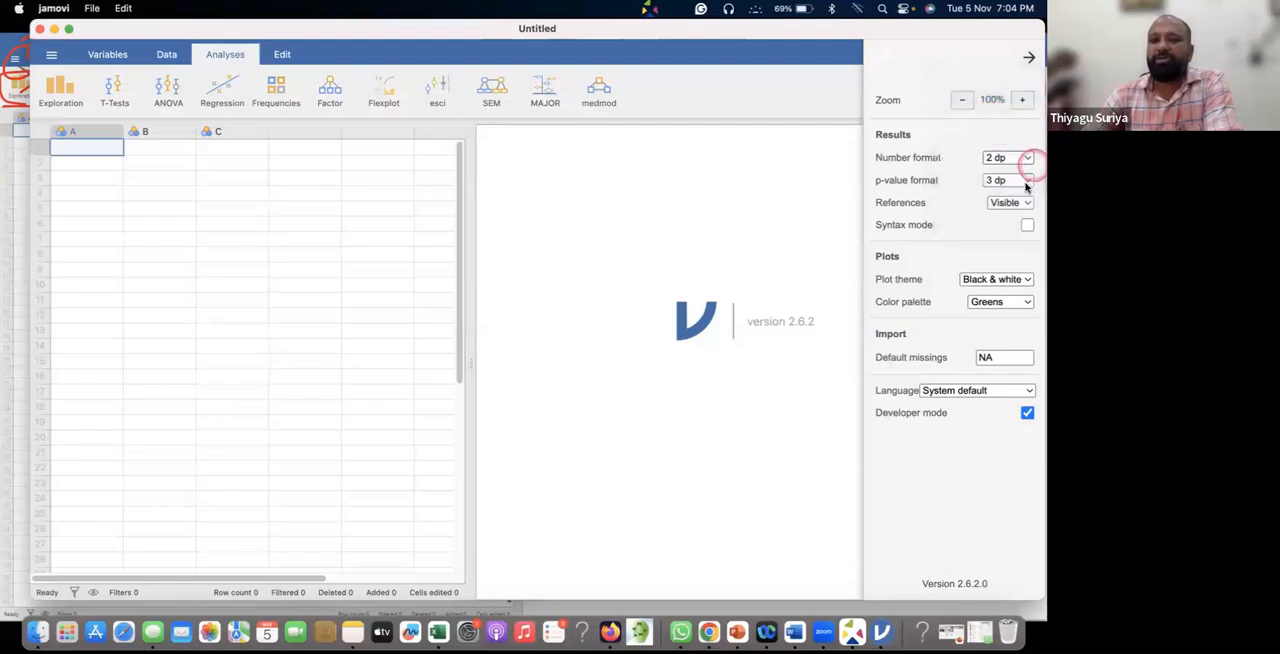
# Review the available choices for references, plot theme and interface language without changing them.
pyautogui.click(998, 203)
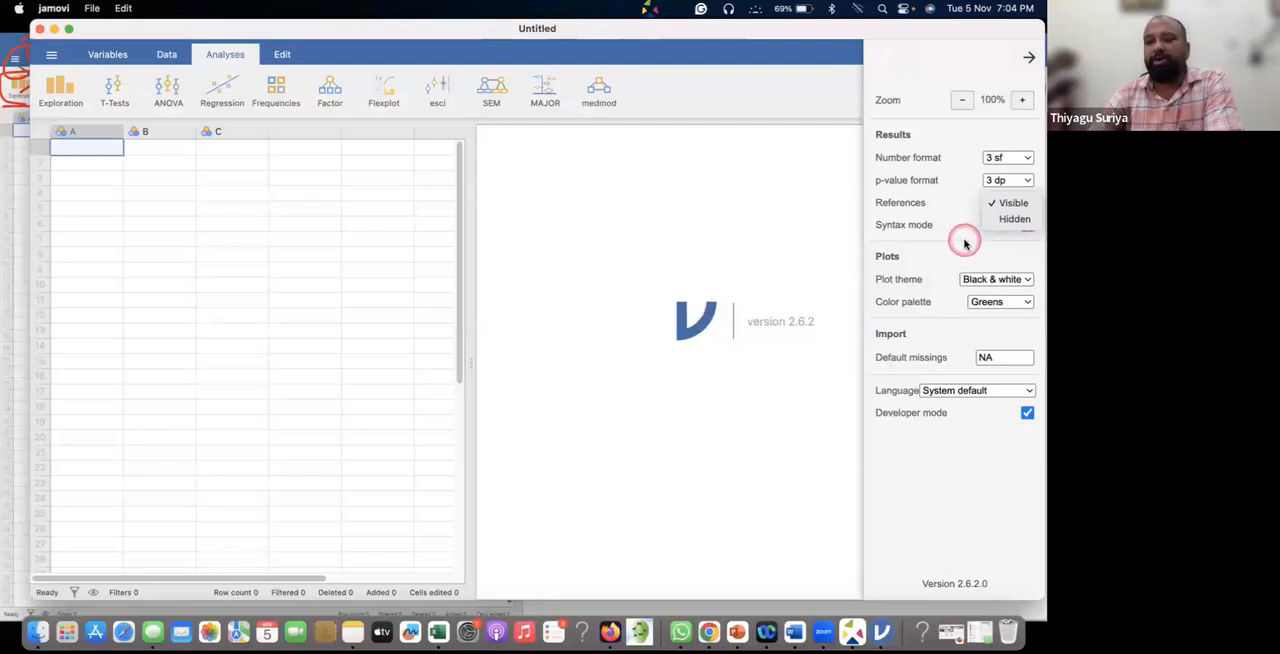
pyautogui.click(1010, 203)
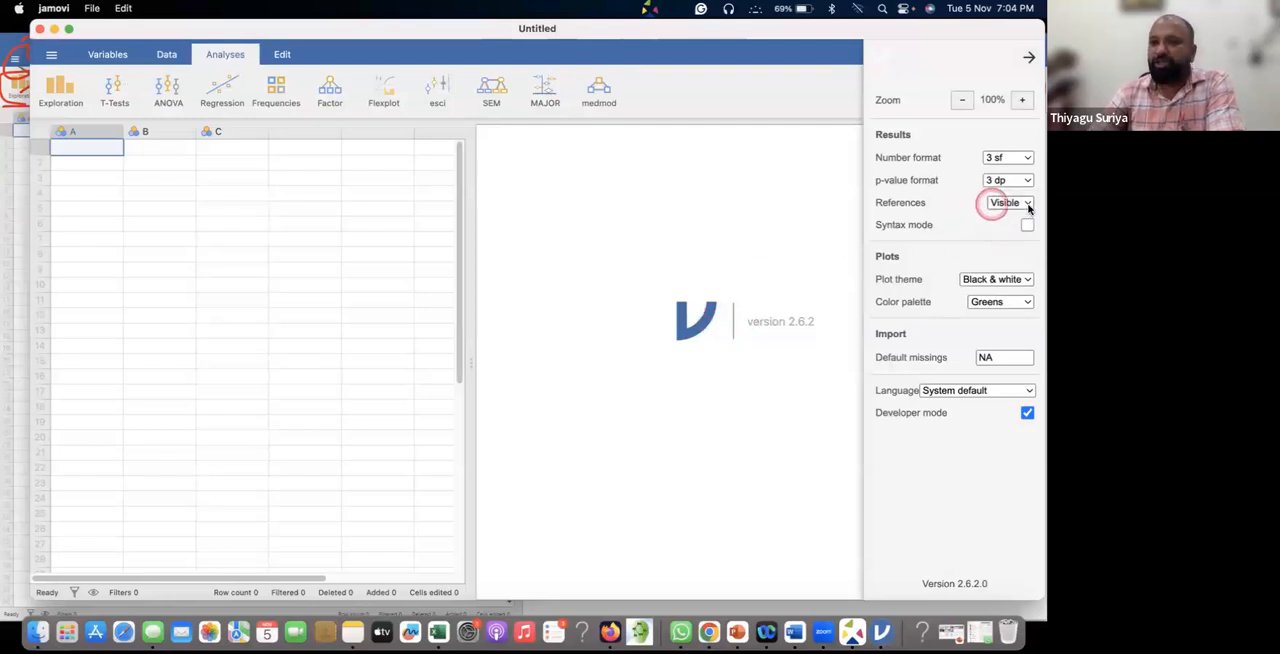
pyautogui.click(1027, 226)
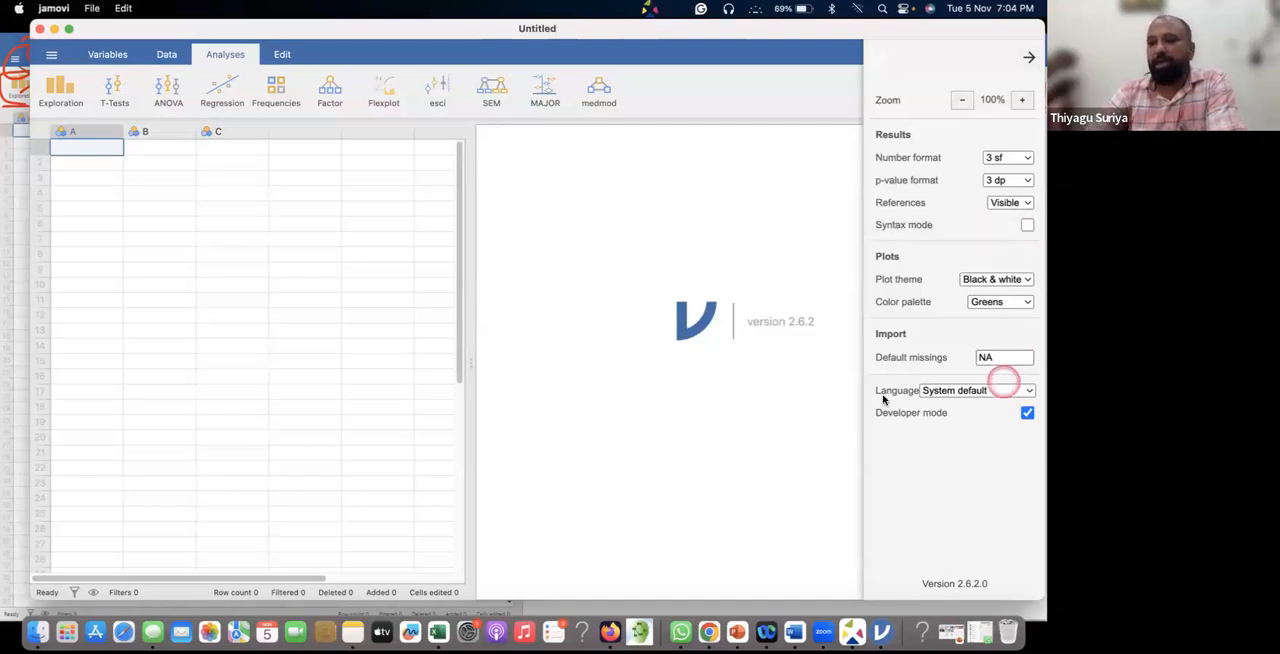
pyautogui.click(1005, 279)
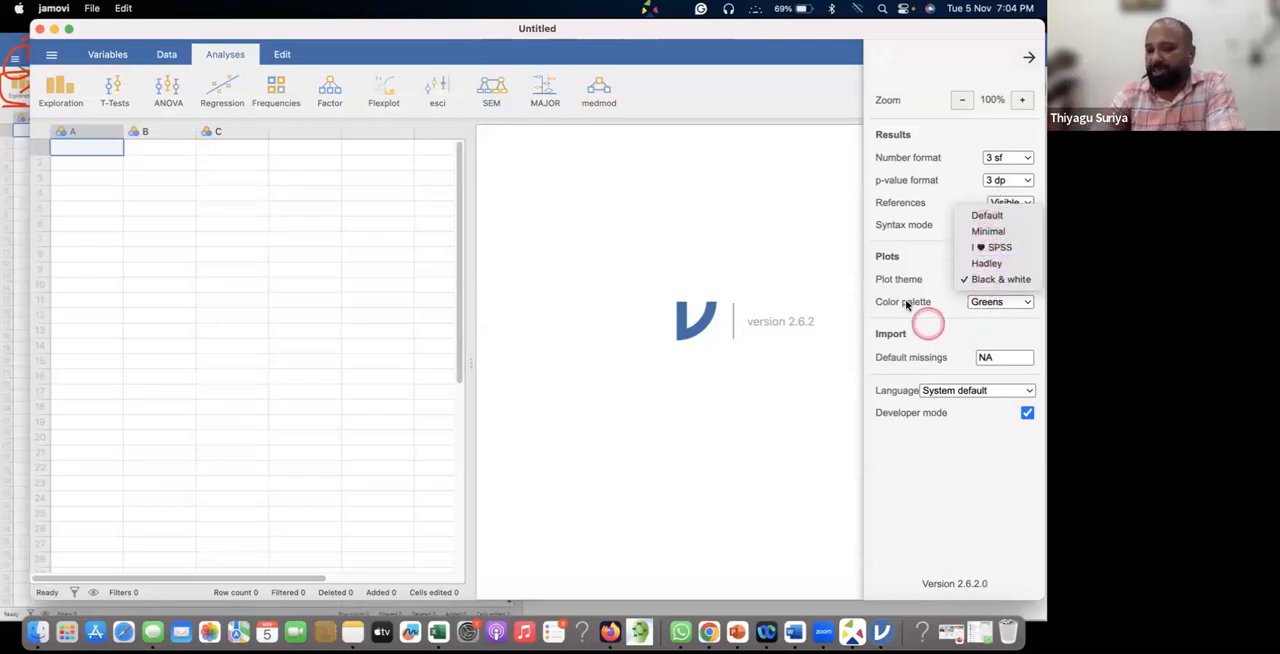
pyautogui.click(944, 266)
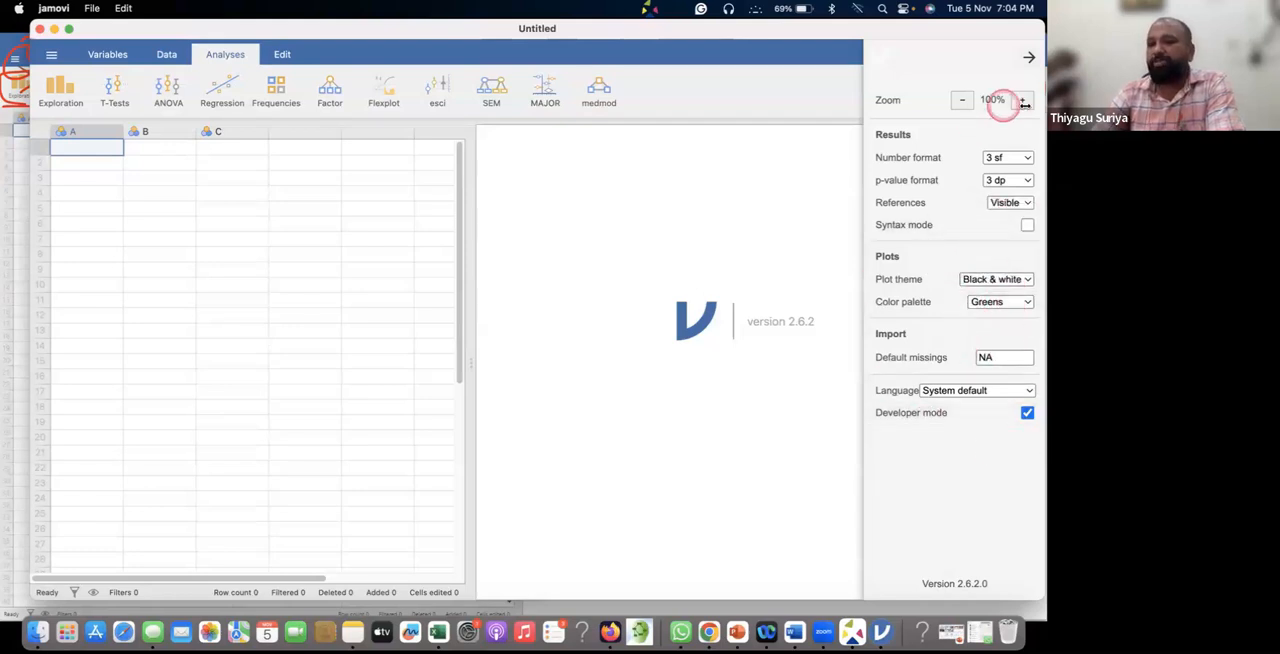
pyautogui.click(992, 391)
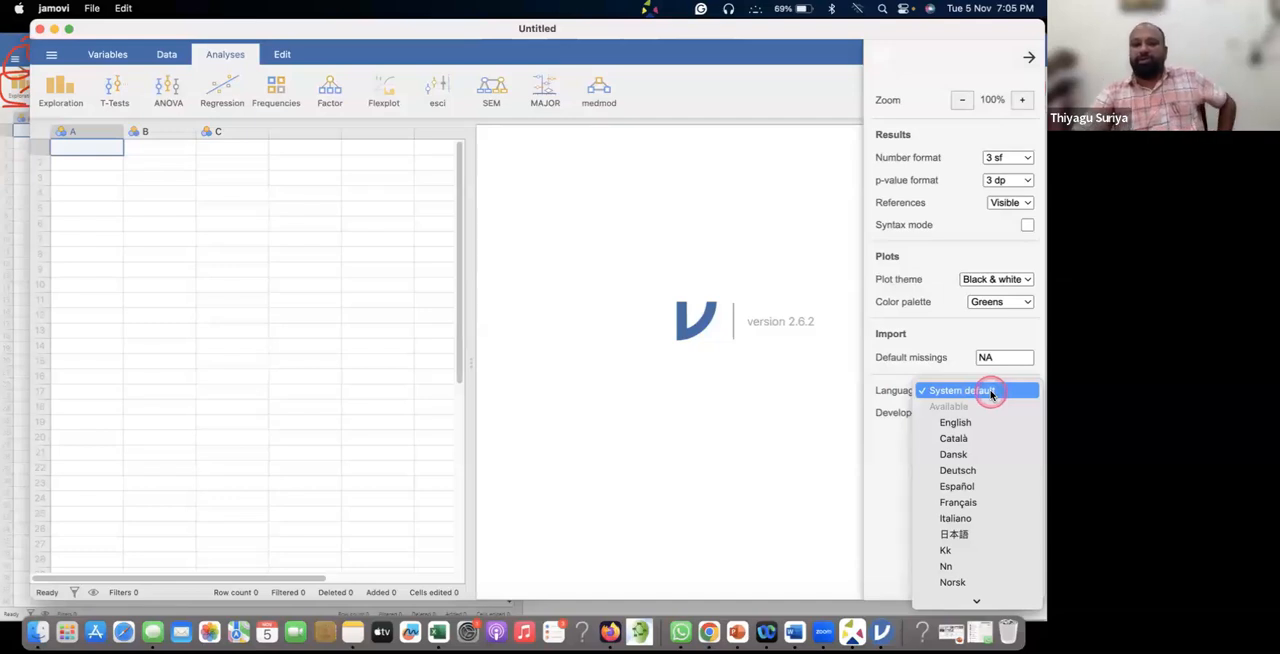
pyautogui.scroll(-5, 1000, 420)
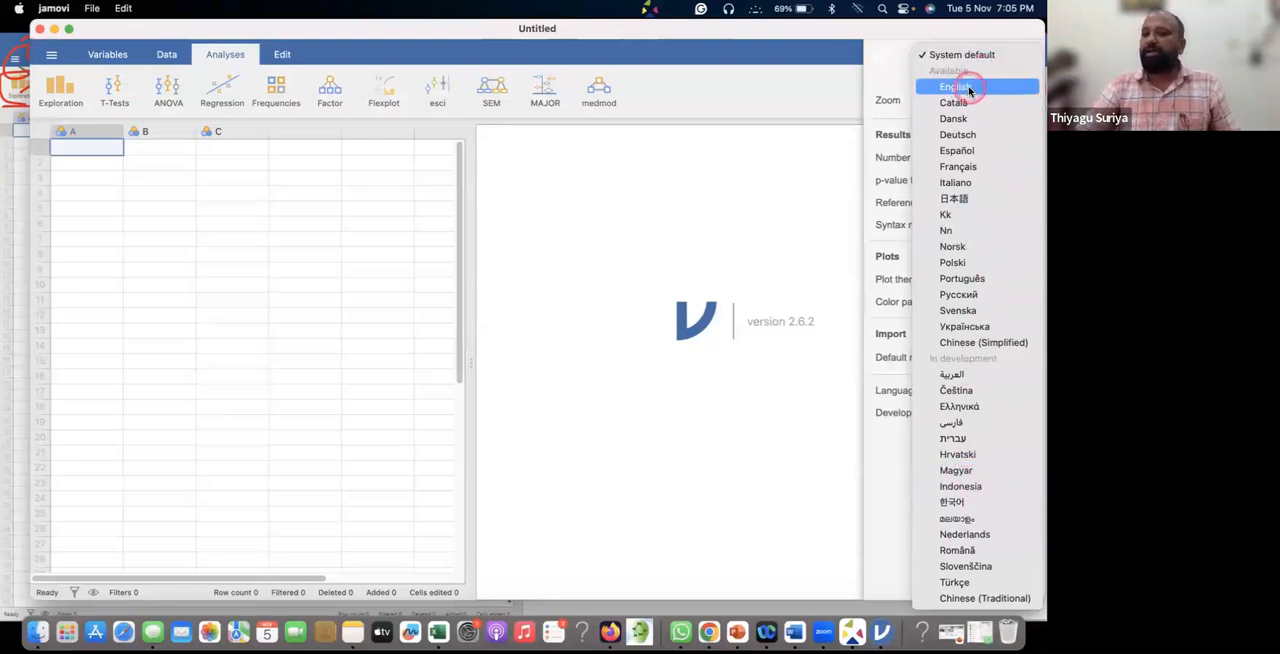
pyautogui.click(669, 156)
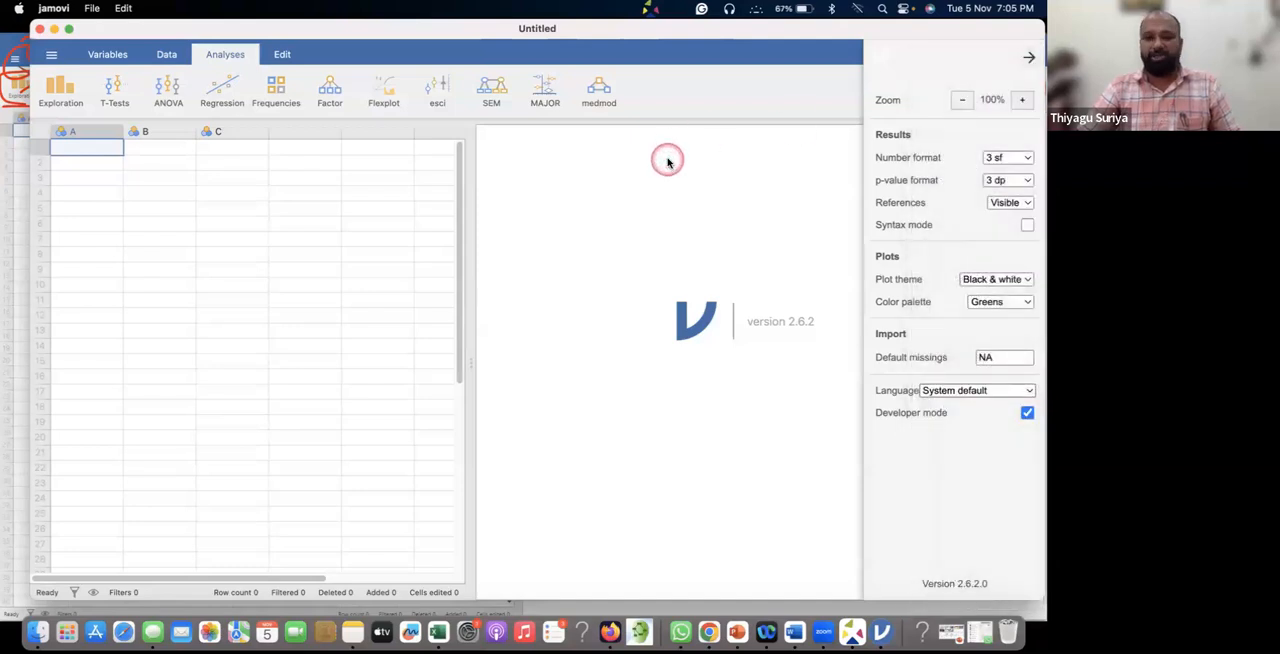
# Close the settings and show the list of variables in the data set.
pyautogui.click(1028, 57)
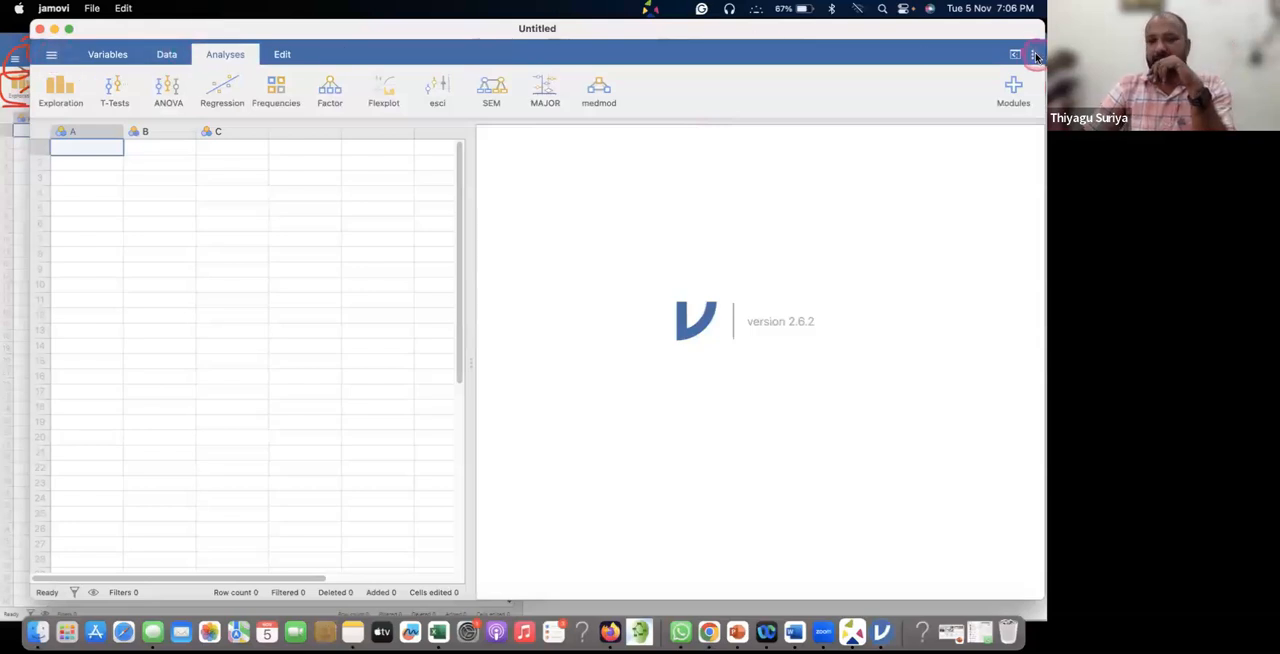
pyautogui.click(108, 55)
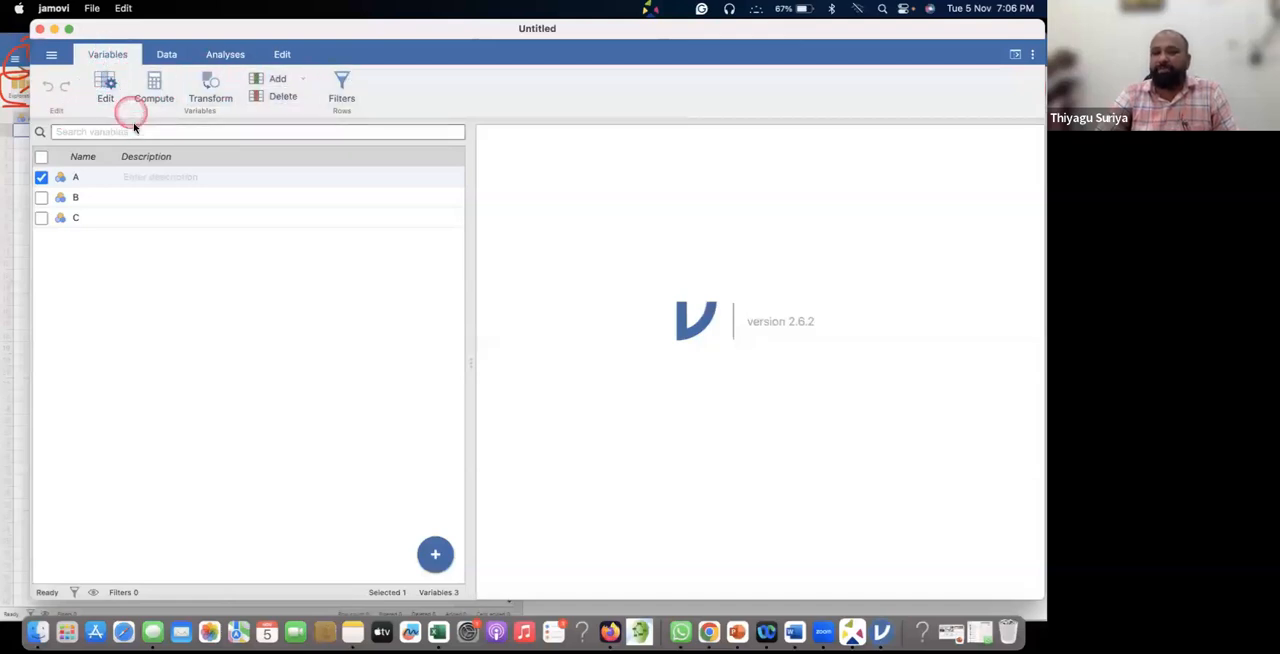
# Rename the variables A, B and C as Gender, Locality and Self concept, and show them in the data spreadsheet.
pyautogui.click(84, 177)
pyautogui.press('BackSpace')
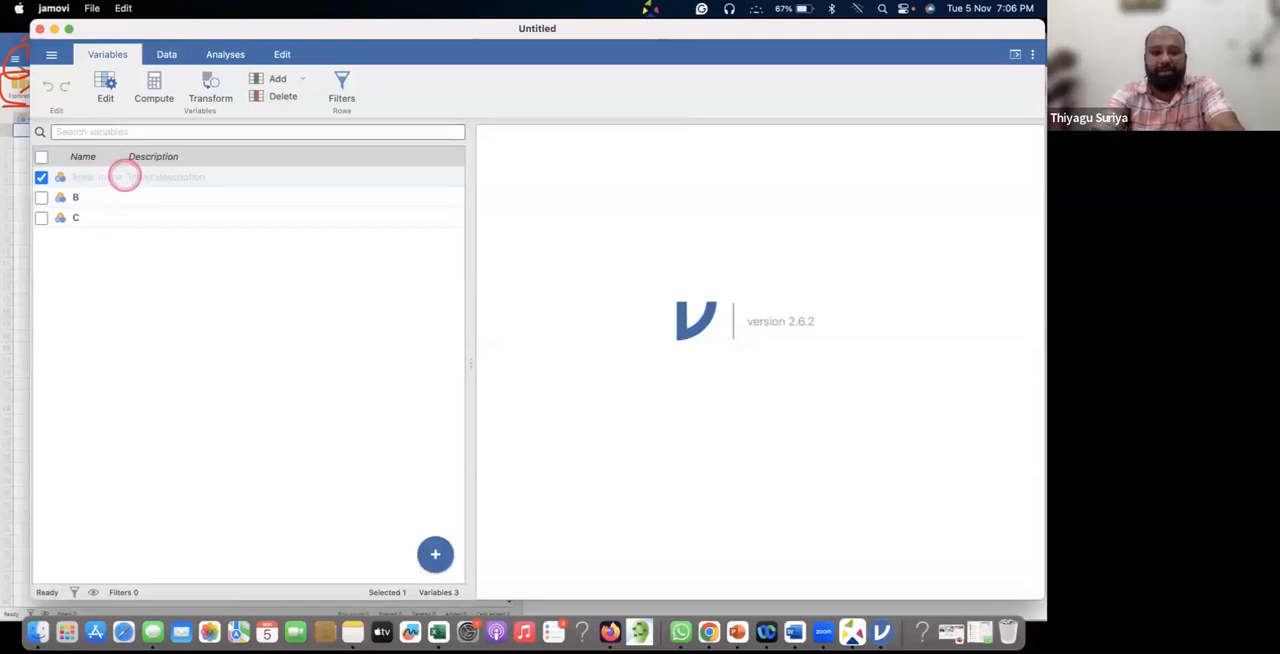
pyautogui.write('Gender')
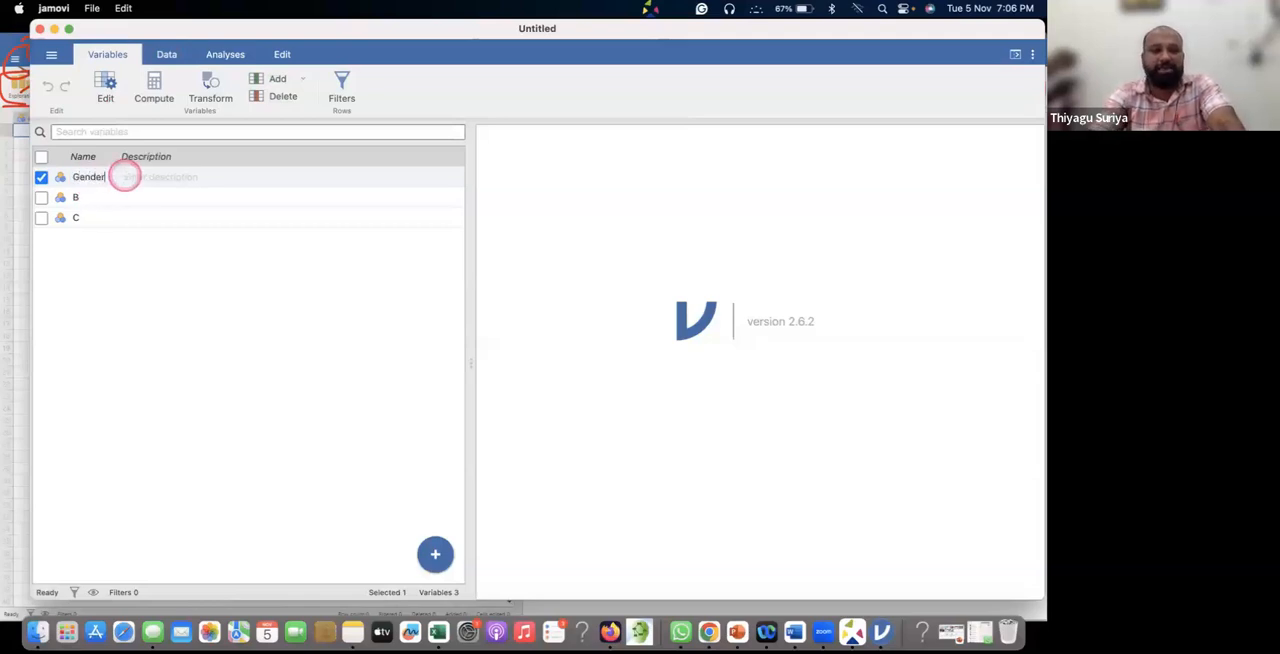
pyautogui.click(84, 197)
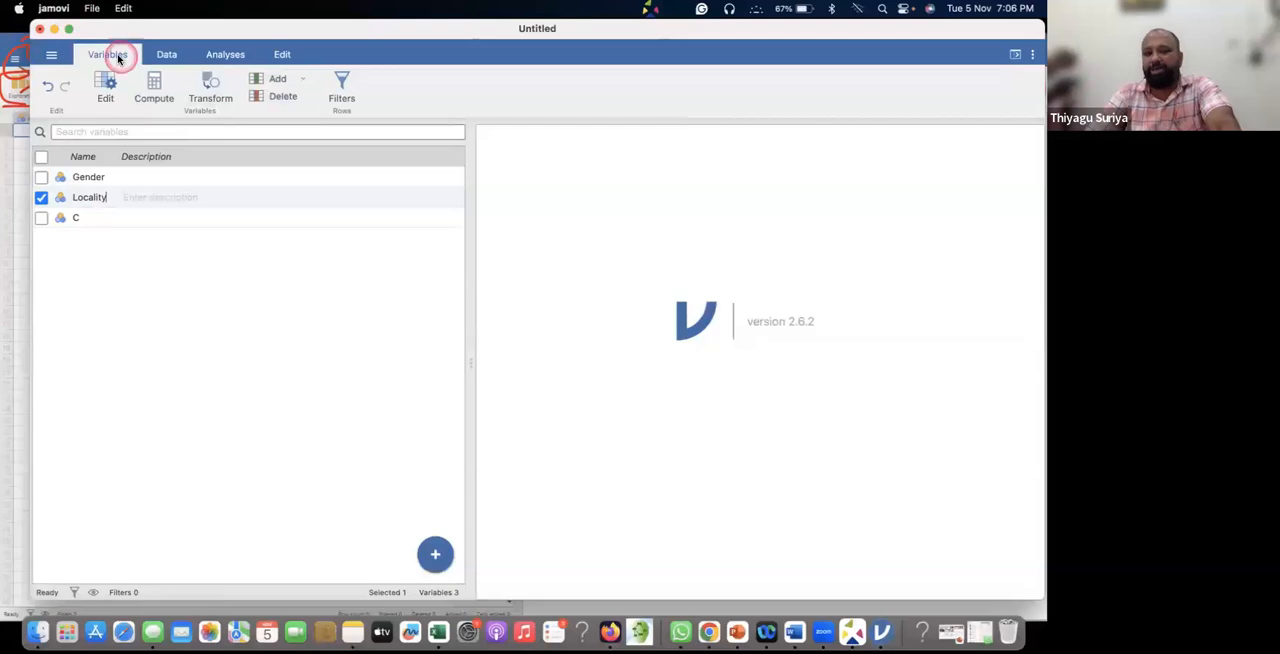
pyautogui.click(90, 177)
pyautogui.click(105, 176)
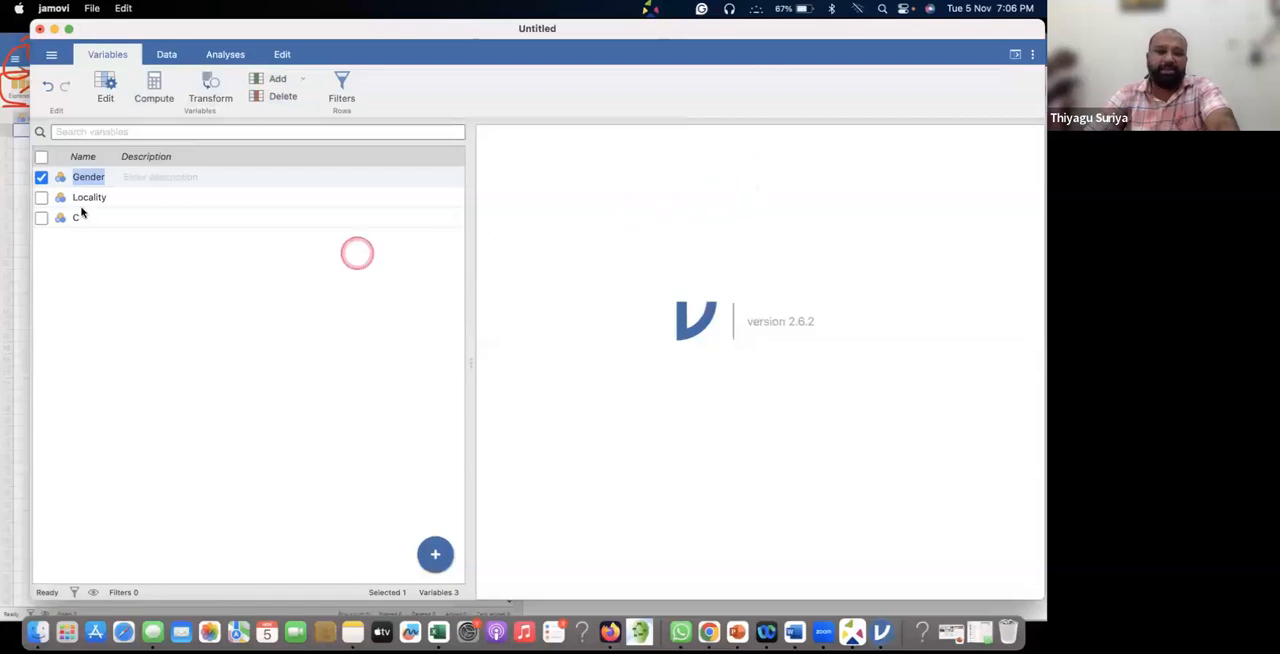
pyautogui.click(89, 216)
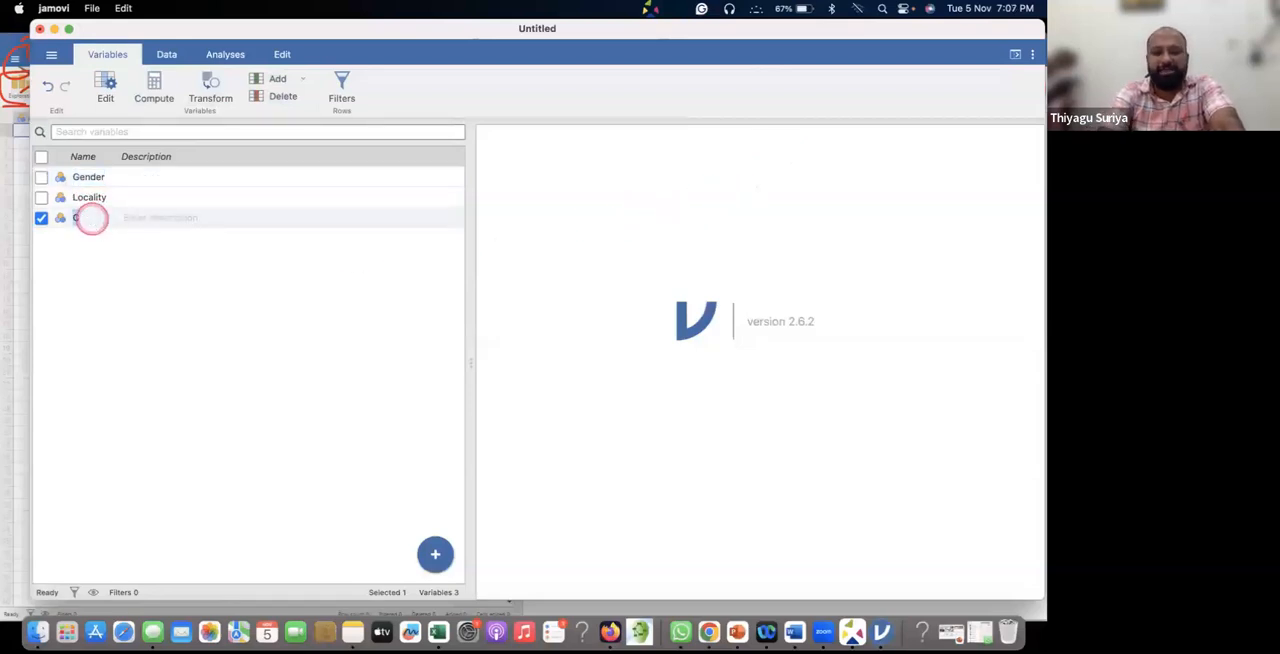
pyautogui.write('Self concept')
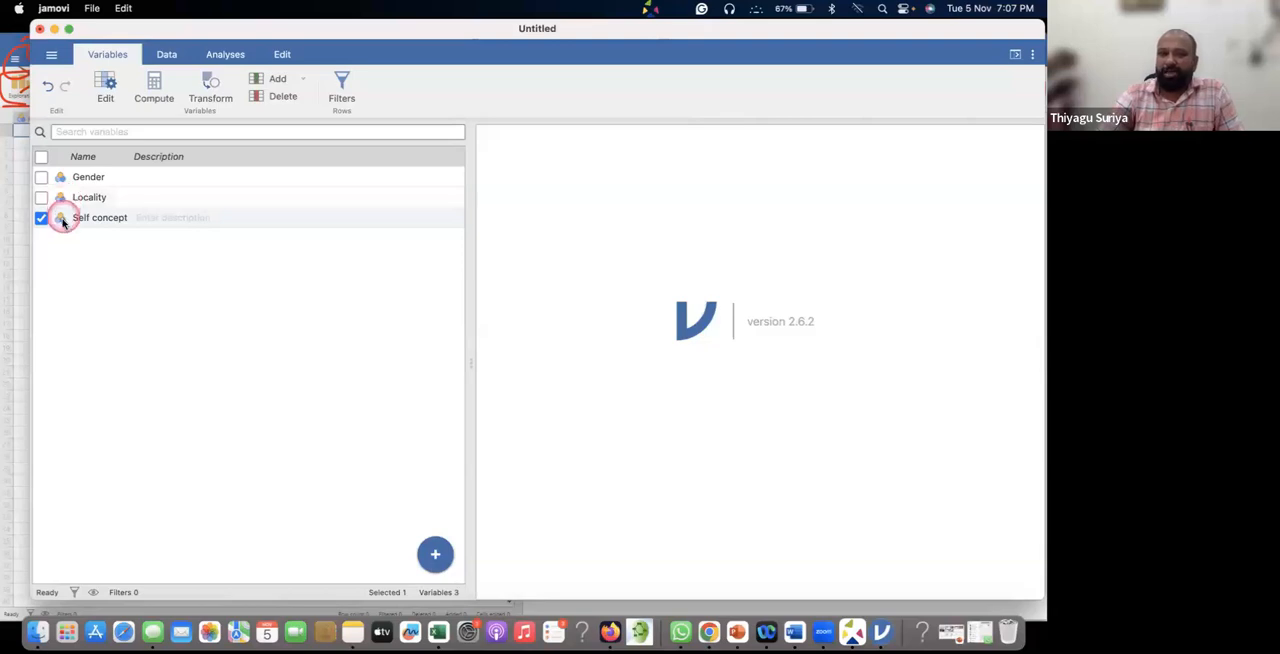
pyautogui.click(100, 234)
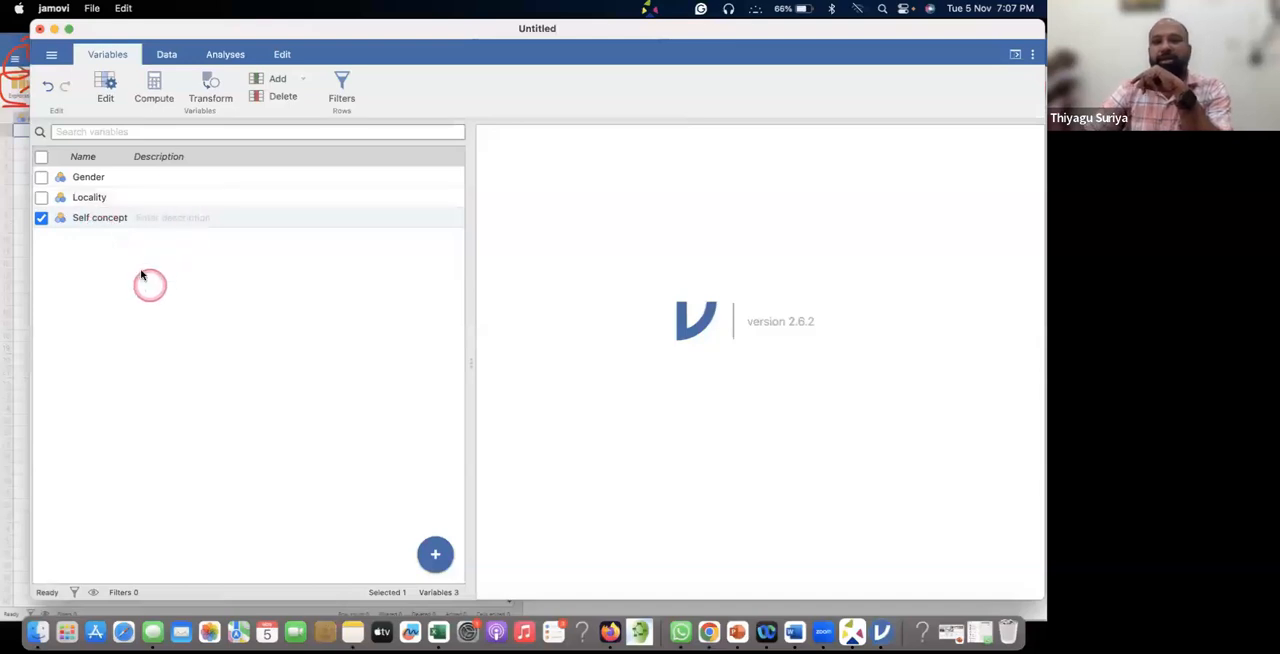
pyautogui.click(165, 53)
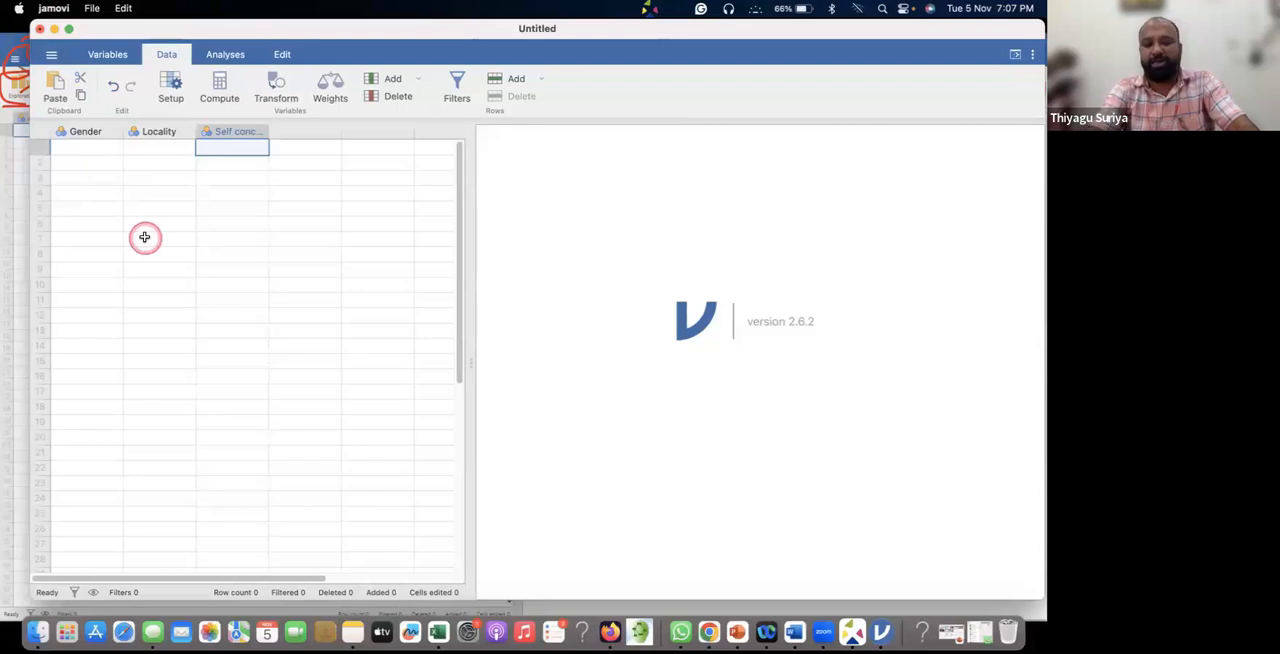
# Annotate the spreadsheet with a freehand loop around the three variable headers and a downward arrow under each.
pyautogui.hotkey('alt', 'a')
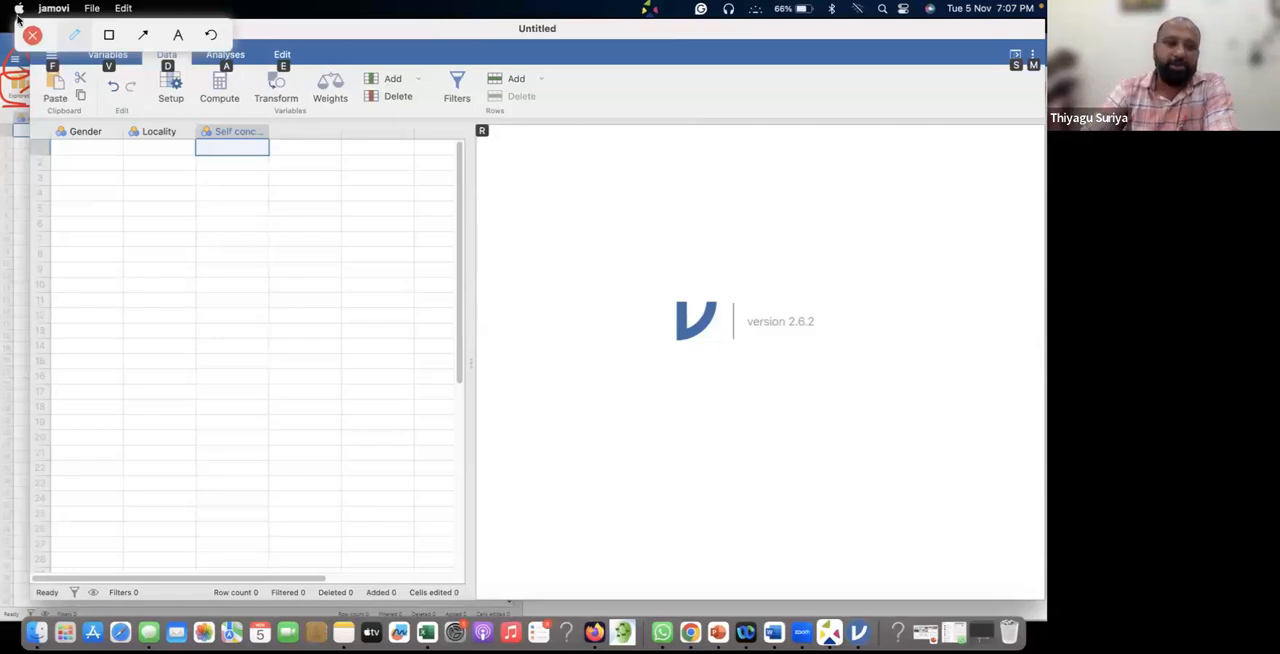
pyautogui.click(108, 35)
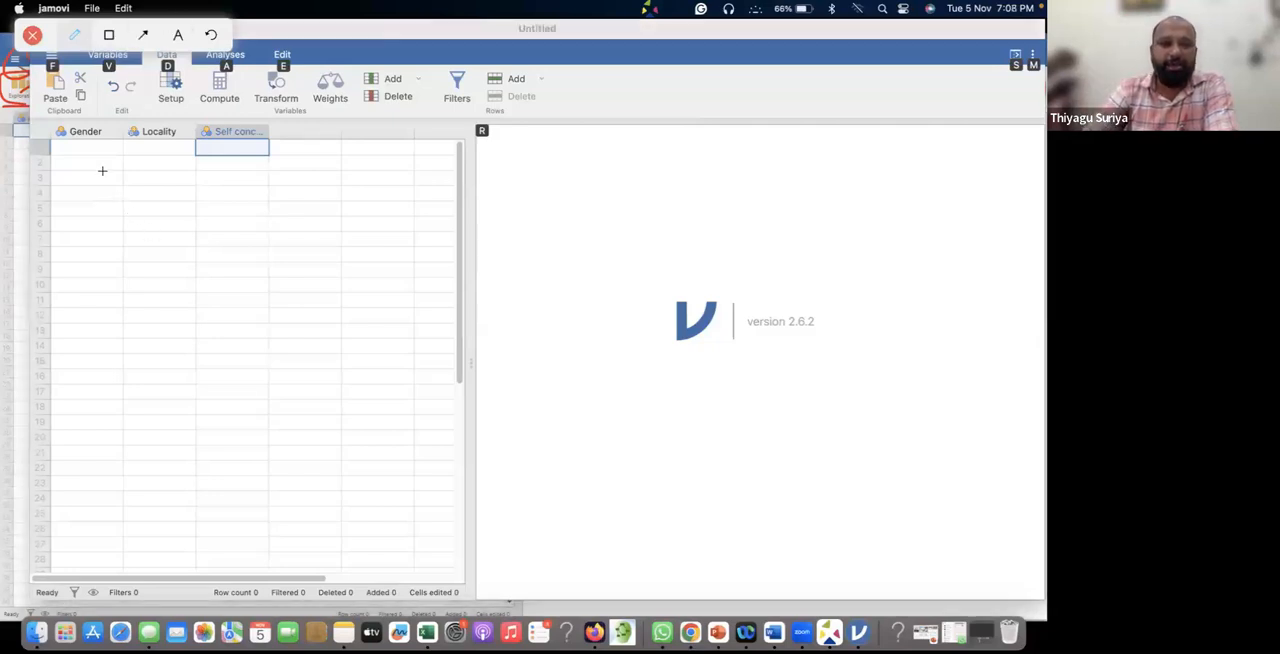
pyautogui.moveTo(54, 123); pyautogui.dragTo(170, 153)
pyautogui.moveTo(249, 151)
pyautogui.mouseDown()
pyautogui.moveTo(280, 138)
pyautogui.moveTo(205, 118)
pyautogui.moveTo(47, 131)
pyautogui.moveTo(80, 298)
pyautogui.moveTo(101, 267)
pyautogui.mouseUp()
pyautogui.moveTo(165, 150)
pyautogui.mouseDown()
pyautogui.moveTo(168, 292)
pyautogui.moveTo(179, 273)
pyautogui.mouseUp()
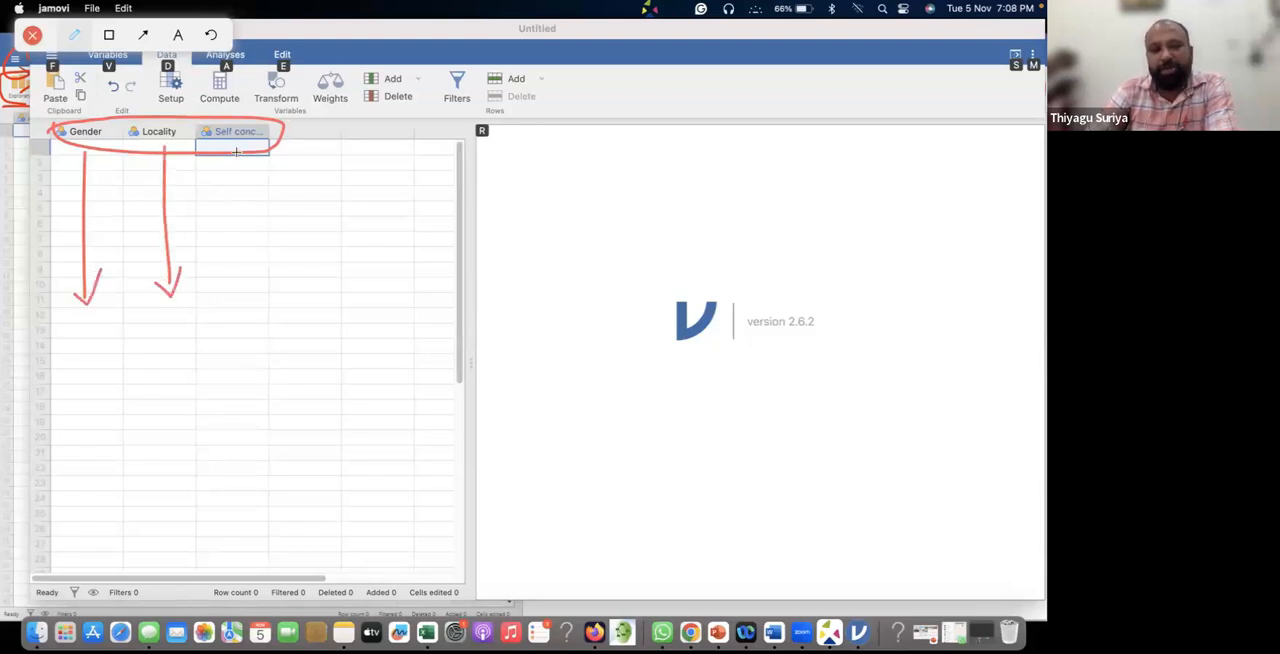
pyautogui.moveTo(236, 152)
pyautogui.mouseDown()
pyautogui.moveTo(236, 266)
pyautogui.moveTo(247, 249)
pyautogui.mouseUp()
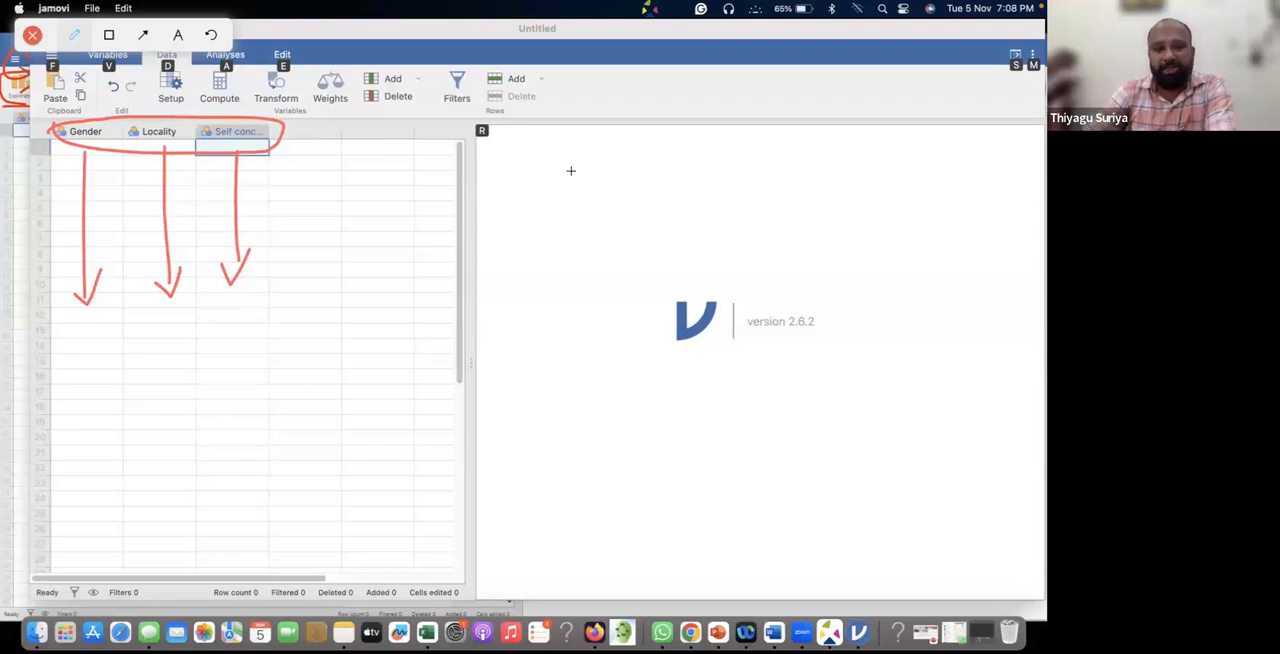
# Handwrite "row" and "column" on the results area with a vertical divider, strike through "row" and underline "column".
pyautogui.moveTo(563, 174)
pyautogui.mouseDown()
pyautogui.moveTo(612, 160)
pyautogui.moveTo(612, 234)
pyautogui.mouseUp()
pyautogui.moveTo(650, 163)
pyautogui.mouseDown()
pyautogui.moveTo(652, 181)
pyautogui.moveTo(662, 159)
pyautogui.moveTo(716, 178)
pyautogui.mouseUp()
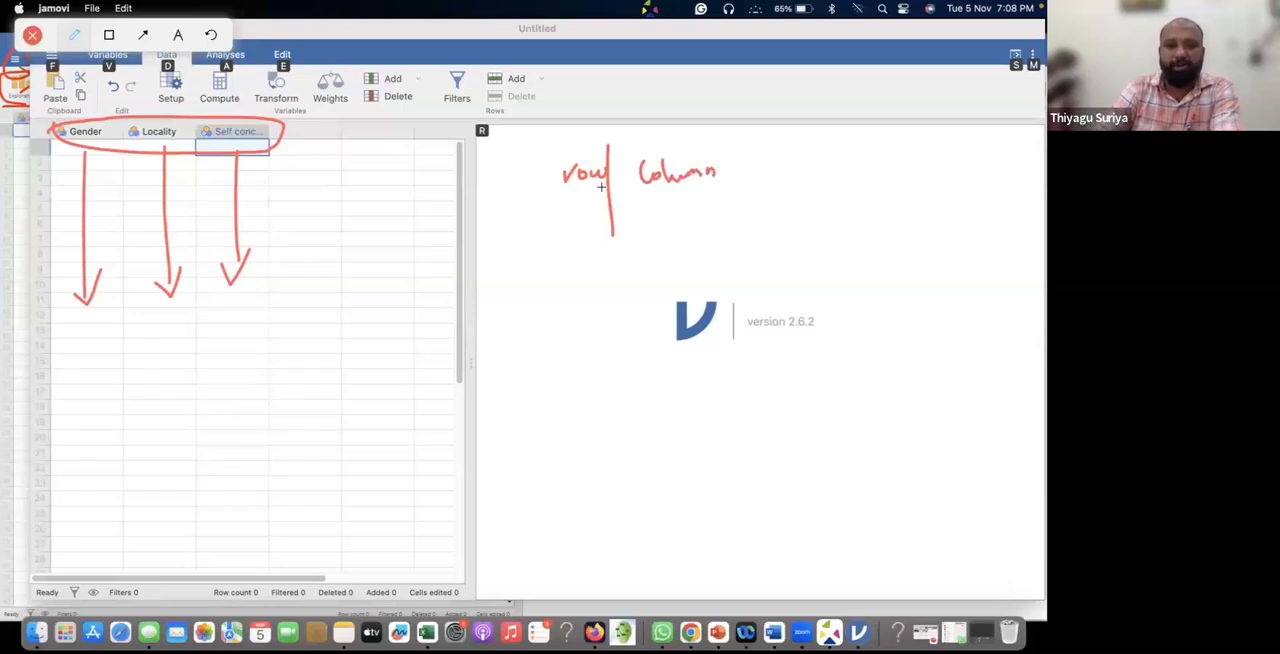
pyautogui.moveTo(553, 196); pyautogui.dragTo(604, 169)
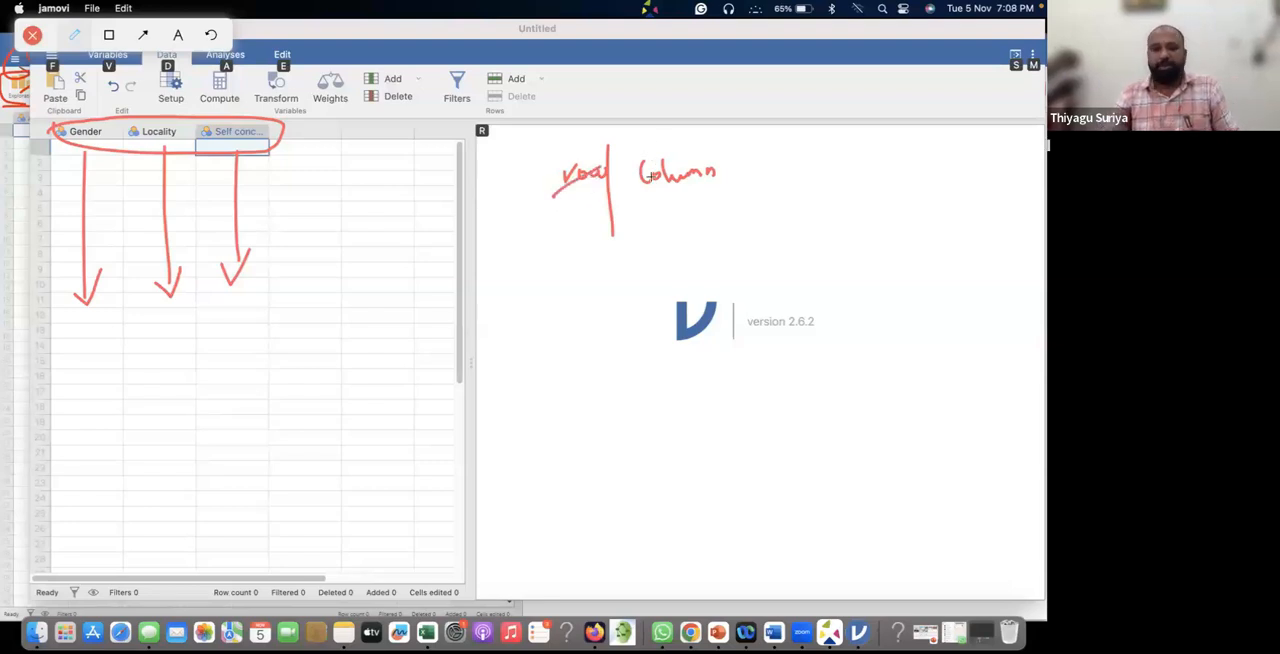
pyautogui.moveTo(638, 197); pyautogui.dragTo(721, 198)
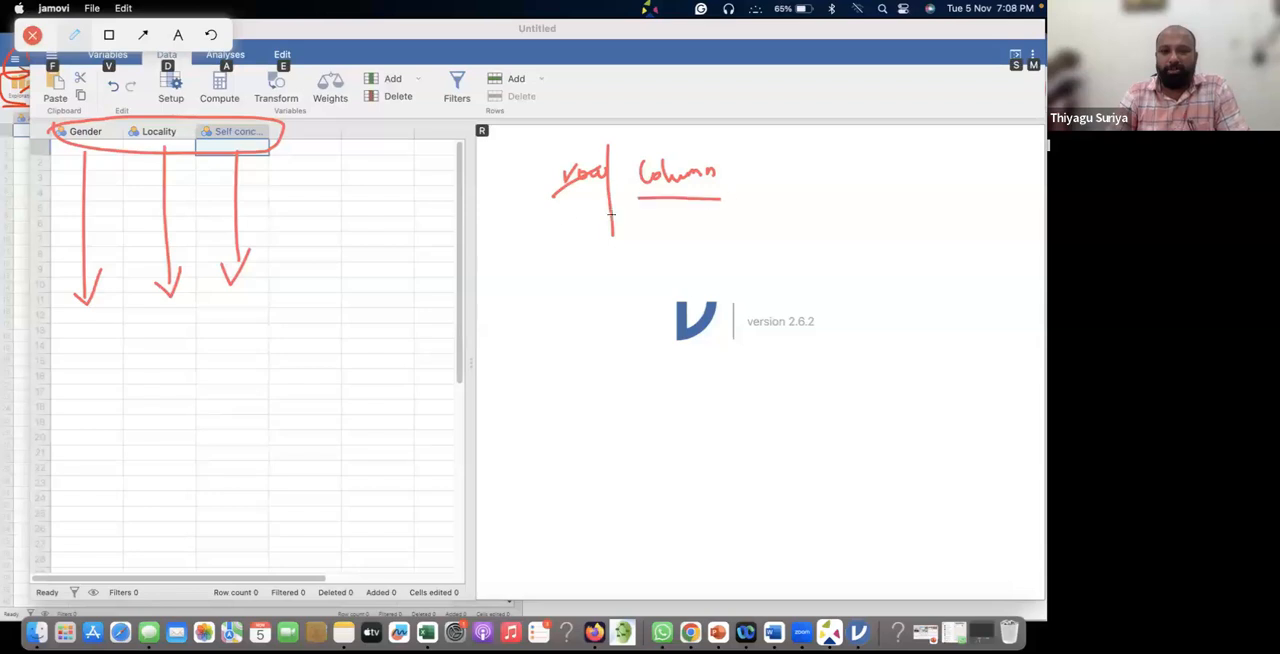
# Handwrite row and column memory aids with the w and l circled, and add an encircled note linking horizontal to Sample.
pyautogui.moveTo(544, 220); pyautogui.dragTo(672, 227)
pyautogui.moveTo(684, 213)
pyautogui.mouseDown()
pyautogui.moveTo(690, 242)
pyautogui.moveTo(684, 200)
pyautogui.moveTo(670, 234)
pyautogui.moveTo(698, 204)
pyautogui.moveTo(713, 255)
pyautogui.mouseUp()
pyautogui.moveTo(732, 207)
pyautogui.mouseDown()
pyautogui.moveTo(705, 258)
pyautogui.moveTo(746, 230)
pyautogui.moveTo(724, 204)
pyautogui.mouseUp()
pyautogui.moveTo(601, 203)
pyautogui.mouseDown()
pyautogui.moveTo(586, 241)
pyautogui.moveTo(611, 205)
pyautogui.mouseUp()
pyautogui.moveTo(548, 261)
pyautogui.mouseDown()
pyautogui.moveTo(588, 258)
pyautogui.moveTo(605, 272)
pyautogui.mouseUp()
pyautogui.moveTo(528, 300)
pyautogui.mouseDown()
pyautogui.moveTo(568, 313)
pyautogui.moveTo(553, 350)
pyautogui.moveTo(567, 335)
pyautogui.moveTo(526, 378)
pyautogui.moveTo(585, 360)
pyautogui.moveTo(603, 372)
pyautogui.mouseUp()
pyautogui.moveTo(600, 288)
pyautogui.mouseDown()
pyautogui.moveTo(503, 290)
pyautogui.moveTo(591, 394)
pyautogui.moveTo(626, 318)
pyautogui.moveTo(598, 288)
pyautogui.mouseUp()
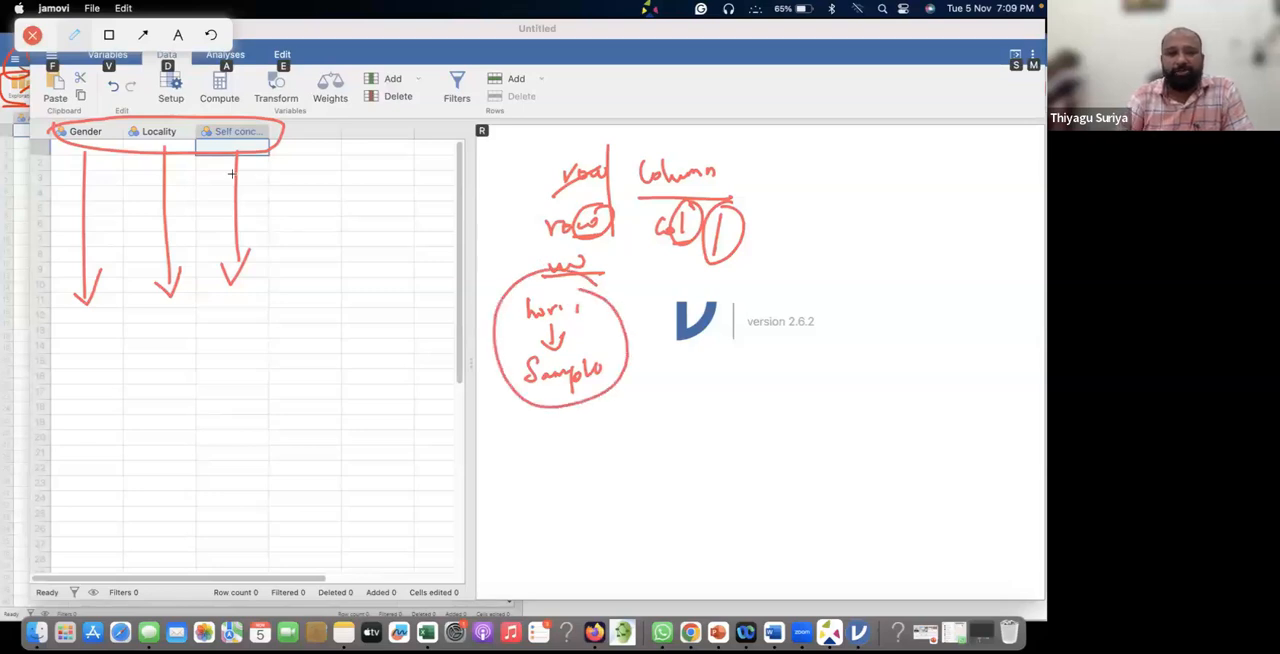
# Draw horizontal arrows across spreadsheet rows 1, 5, 8 and 14, numbering the last two arrows 8 and 14.
pyautogui.moveTo(57, 151)
pyautogui.mouseDown()
pyautogui.moveTo(316, 150)
pyautogui.moveTo(306, 144)
pyautogui.moveTo(306, 160)
pyautogui.mouseUp()
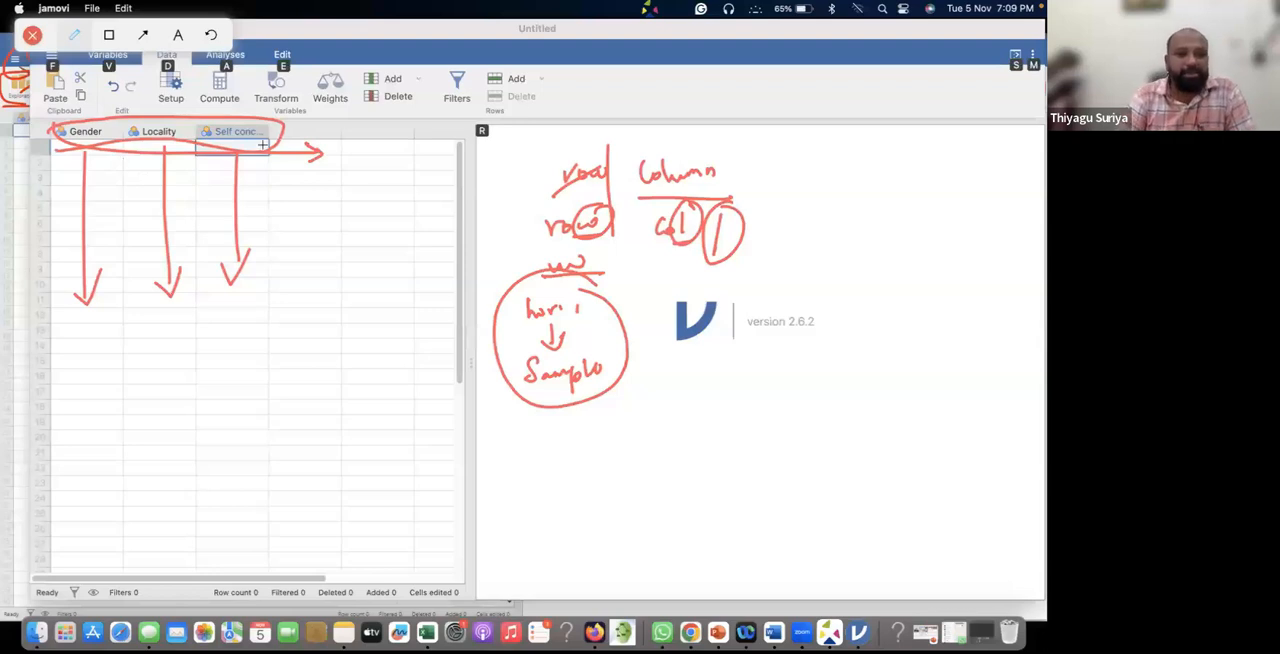
pyautogui.moveTo(56, 209)
pyautogui.mouseDown()
pyautogui.moveTo(312, 200)
pyautogui.moveTo(306, 215)
pyautogui.mouseUp()
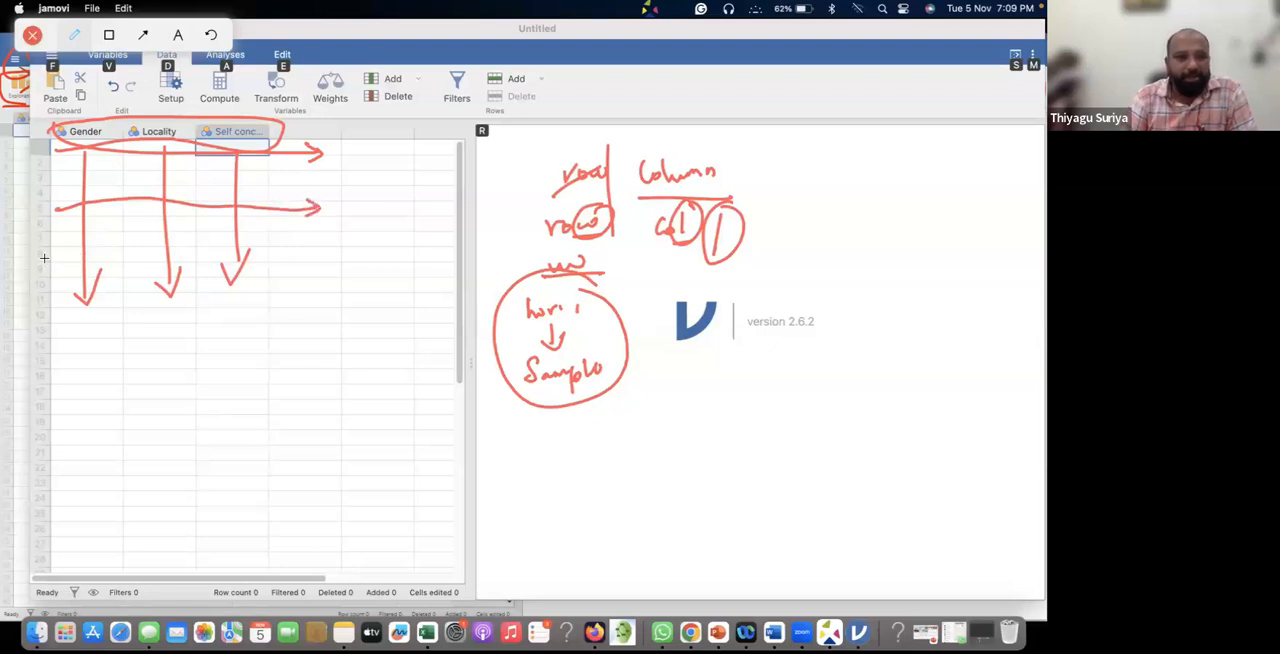
pyautogui.moveTo(40, 253); pyautogui.dragTo(322, 262)
pyautogui.moveTo(42, 349); pyautogui.dragTo(62, 343)
pyautogui.moveTo(174, 342); pyautogui.dragTo(306, 345)
pyautogui.moveTo(314, 337)
pyautogui.mouseDown()
pyautogui.moveTo(316, 352)
pyautogui.moveTo(334, 348)
pyautogui.moveTo(302, 350)
pyautogui.mouseUp()
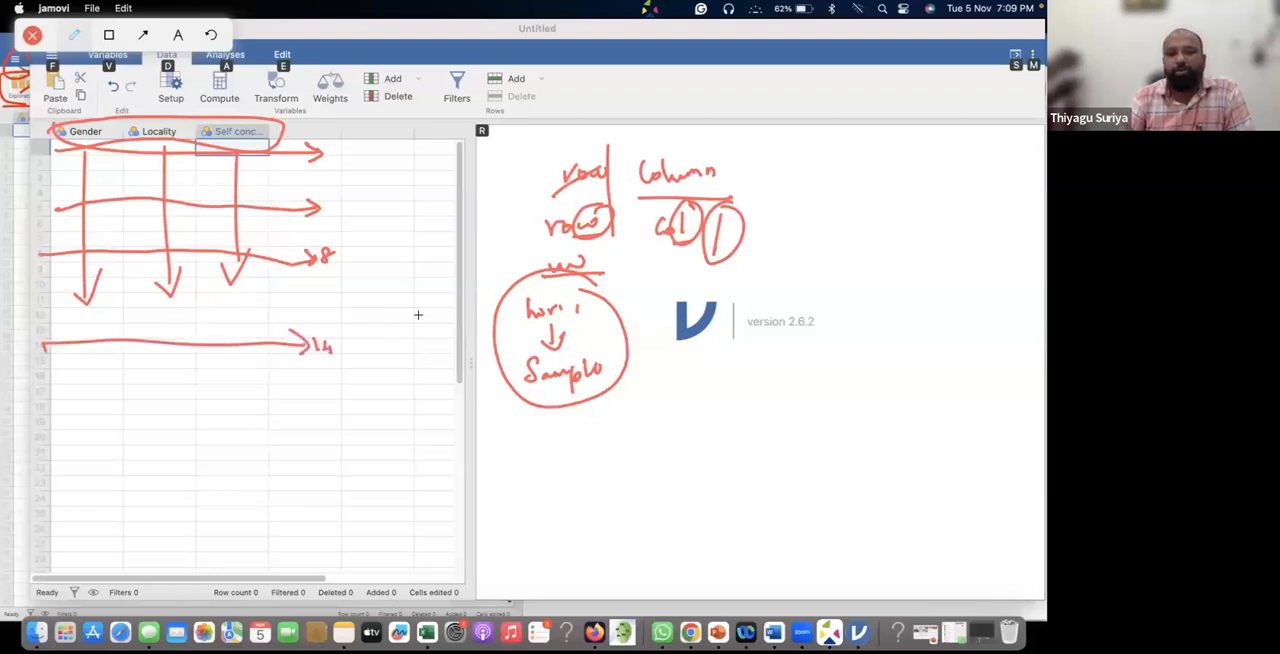
# Handwrite the notes "Row → Participant" and "Column → Variable", mark their key words and draw a loop around both.
pyautogui.moveTo(844, 221)
pyautogui.mouseDown()
pyautogui.moveTo(858, 210)
pyautogui.moveTo(946, 230)
pyautogui.moveTo(1044, 224)
pyautogui.mouseUp()
pyautogui.moveTo(841, 258)
pyautogui.mouseDown()
pyautogui.moveTo(839, 271)
pyautogui.moveTo(868, 262)
pyautogui.moveTo(936, 284)
pyautogui.mouseUp()
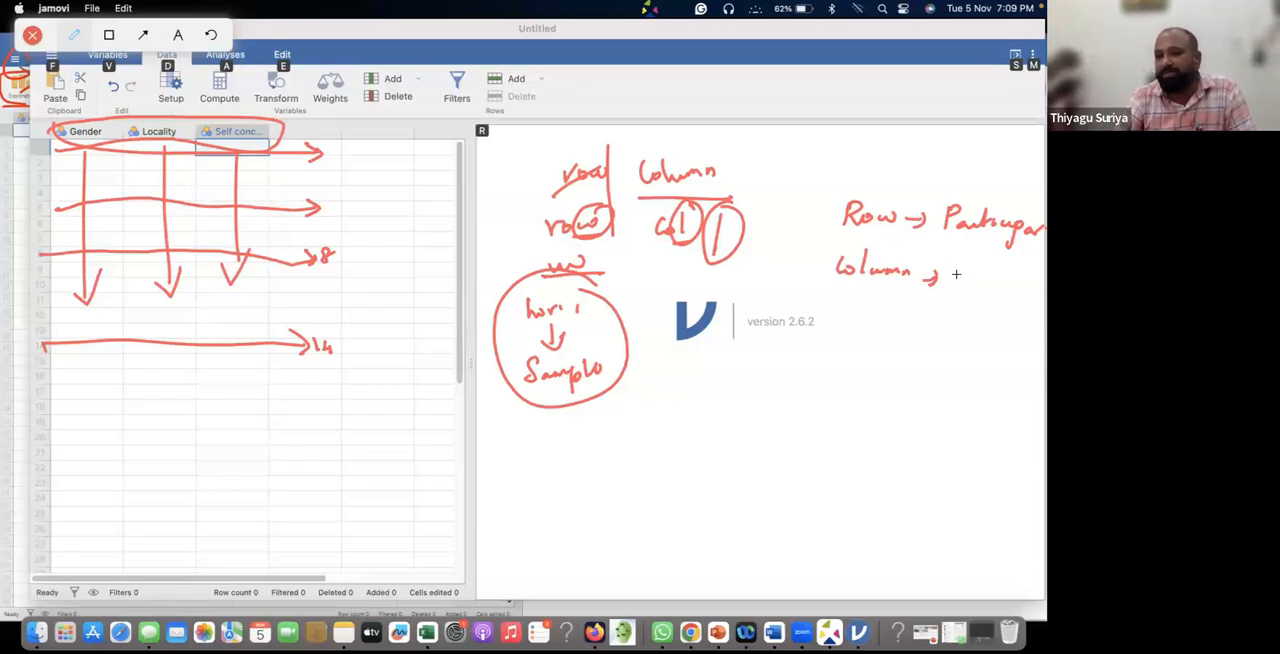
pyautogui.moveTo(955, 270)
pyautogui.mouseDown()
pyautogui.moveTo(986, 286)
pyautogui.moveTo(1036, 280)
pyautogui.mouseUp()
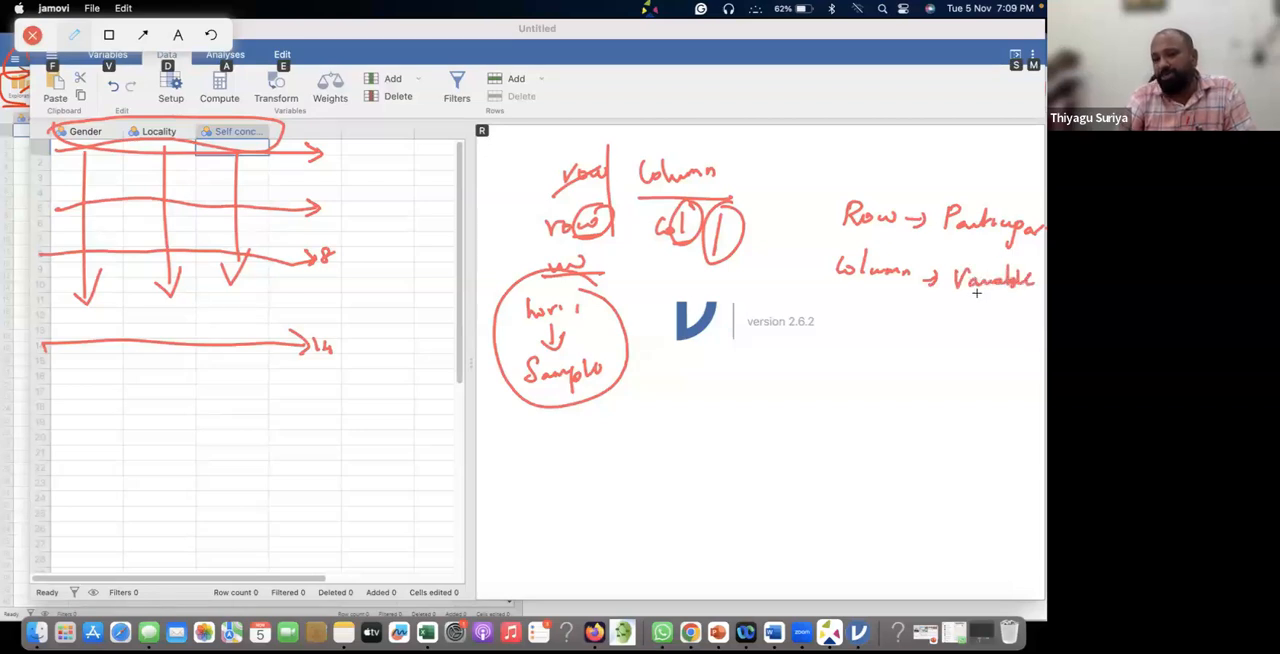
pyautogui.moveTo(955, 297); pyautogui.dragTo(1008, 297)
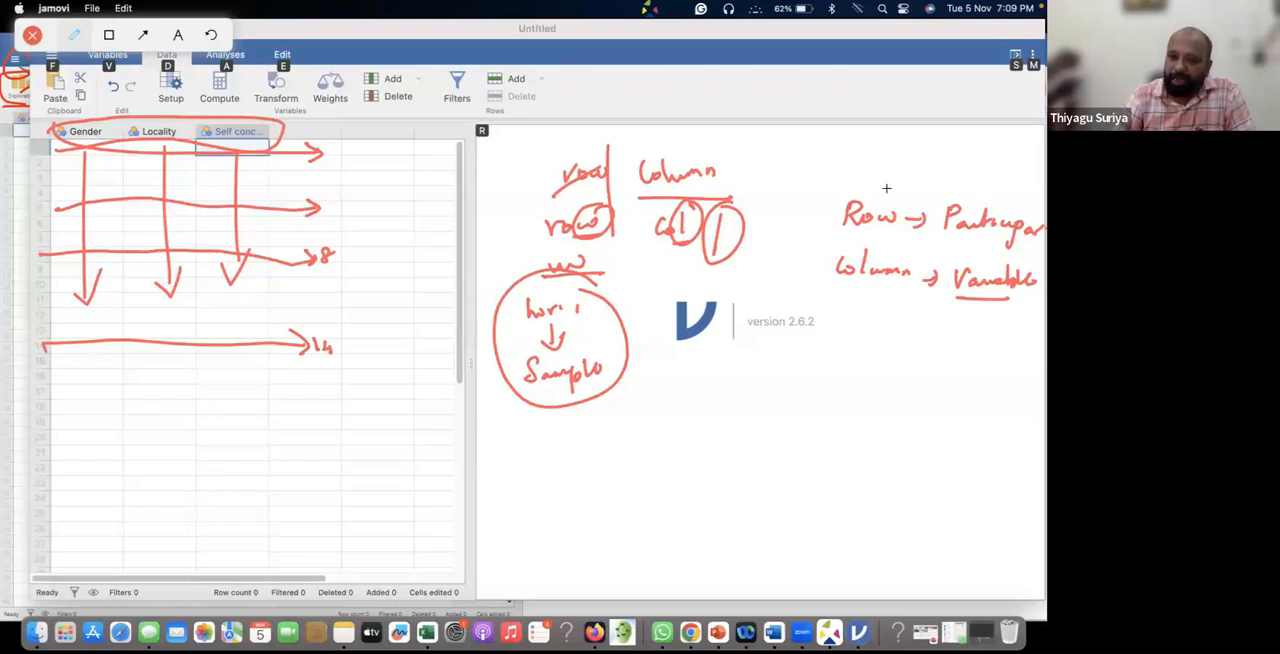
pyautogui.moveTo(886, 188); pyautogui.dragTo(923, 176)
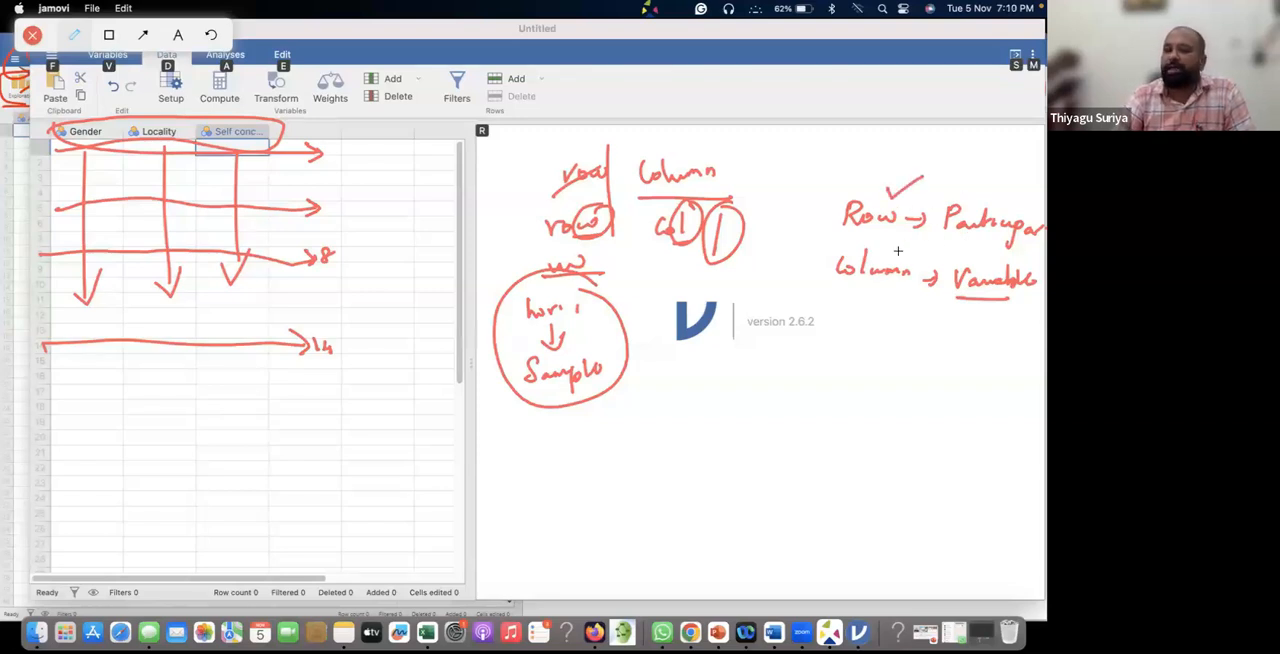
pyautogui.moveTo(909, 248); pyautogui.dragTo(897, 252)
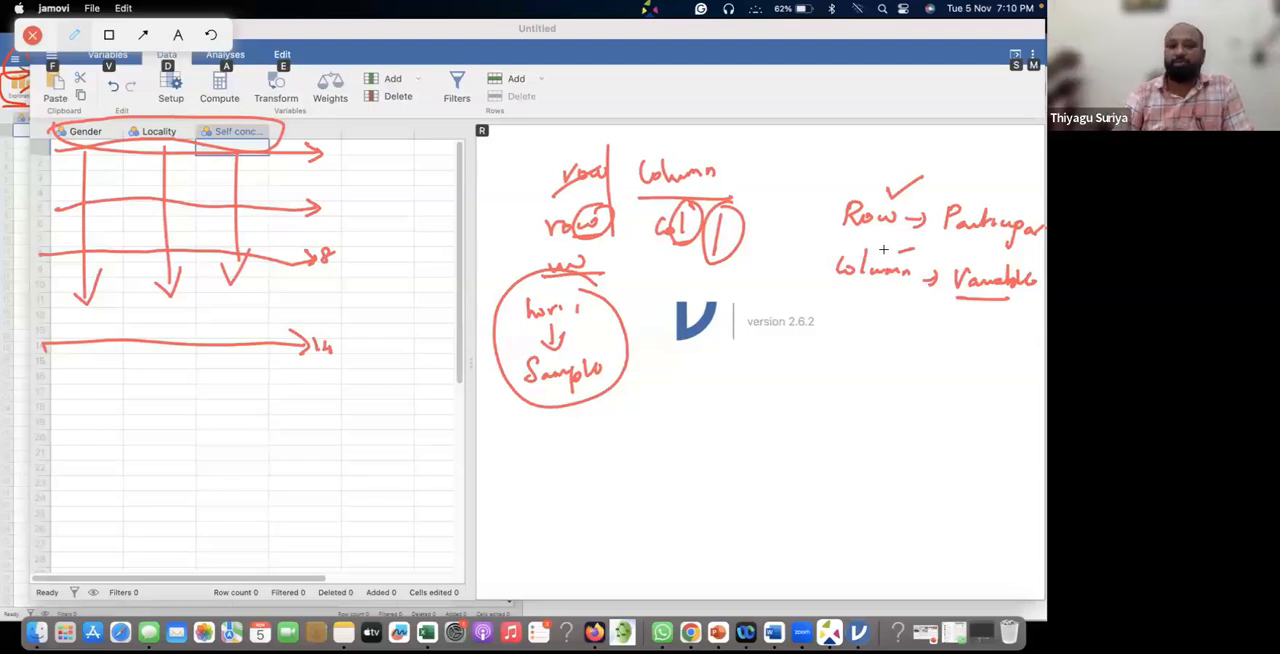
pyautogui.moveTo(886, 166)
pyautogui.mouseDown()
pyautogui.moveTo(826, 170)
pyautogui.moveTo(807, 229)
pyautogui.moveTo(928, 344)
pyautogui.moveTo(956, 343)
pyautogui.mouseUp()
pyautogui.moveTo(926, 169); pyautogui.dragTo(1000, 240)
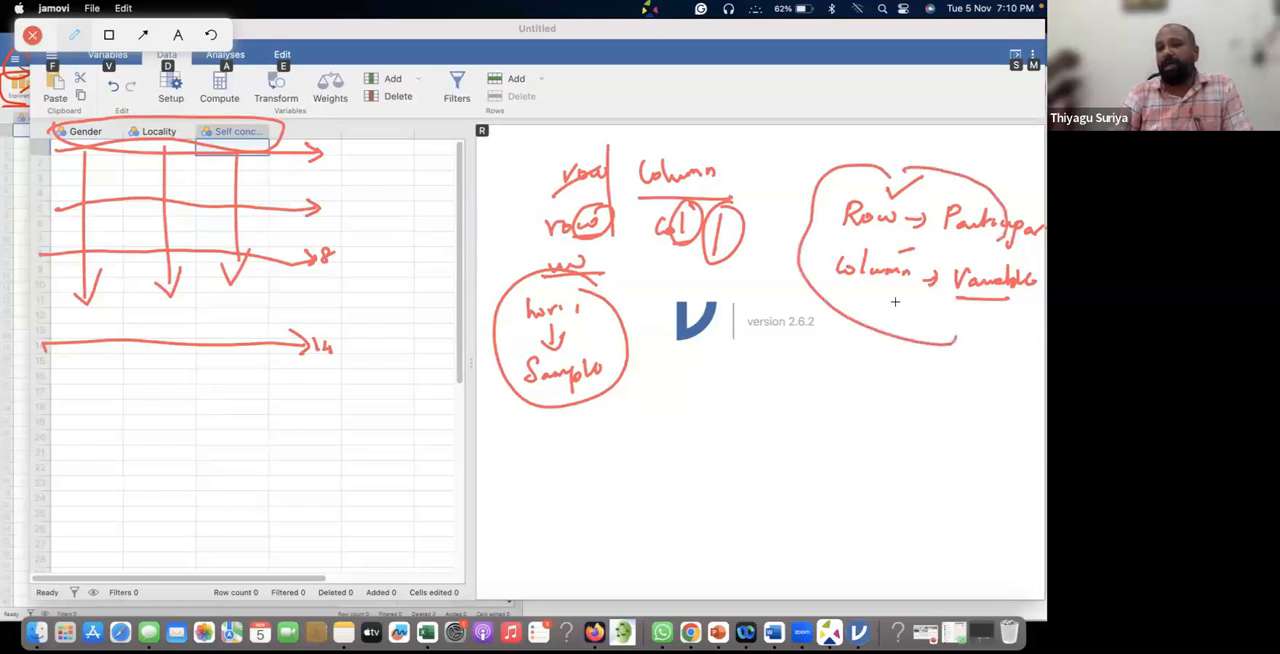
pyautogui.moveTo(862, 327); pyautogui.dragTo(1042, 341)
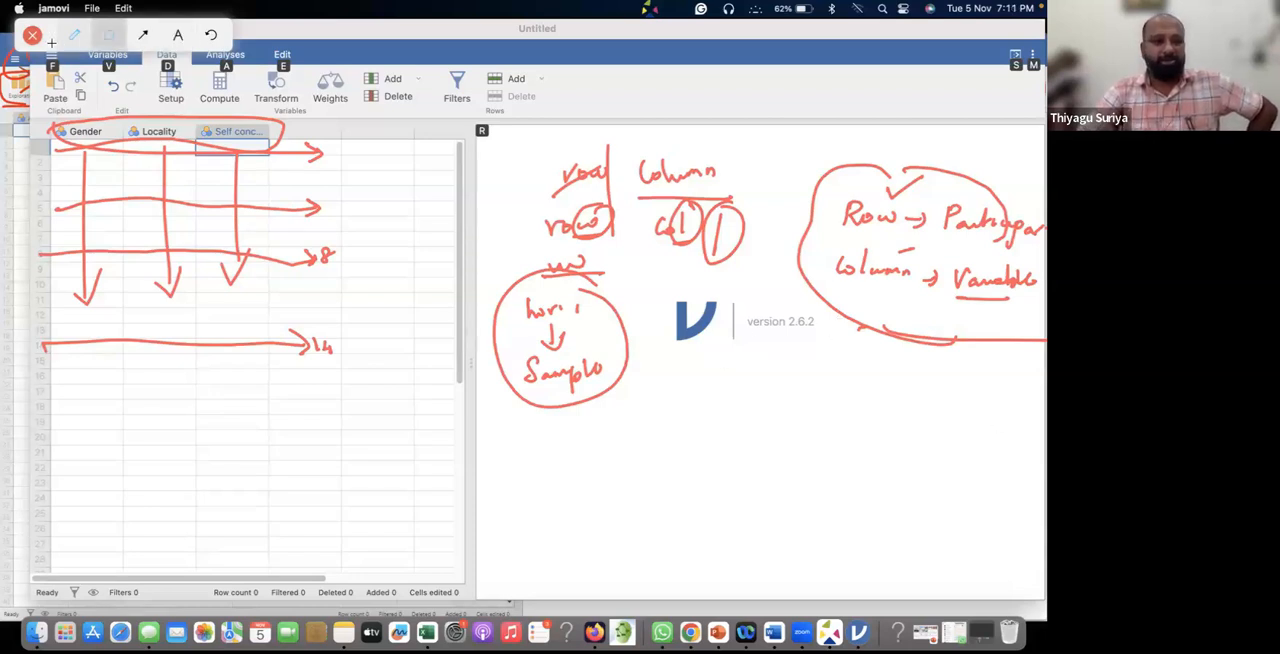
# Clear all annotations, leave the annotation tool and select the Gender column in the spreadsheet.
pyautogui.click(211, 35)
pyautogui.click(32, 35)
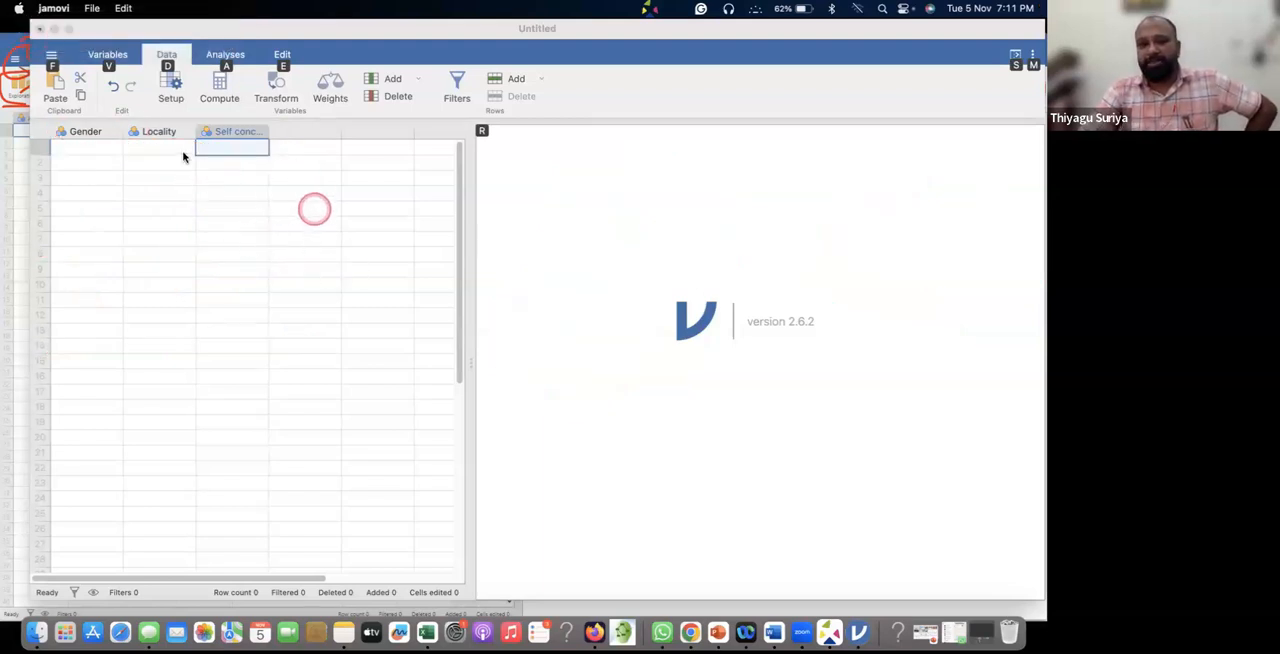
pyautogui.click(240, 132)
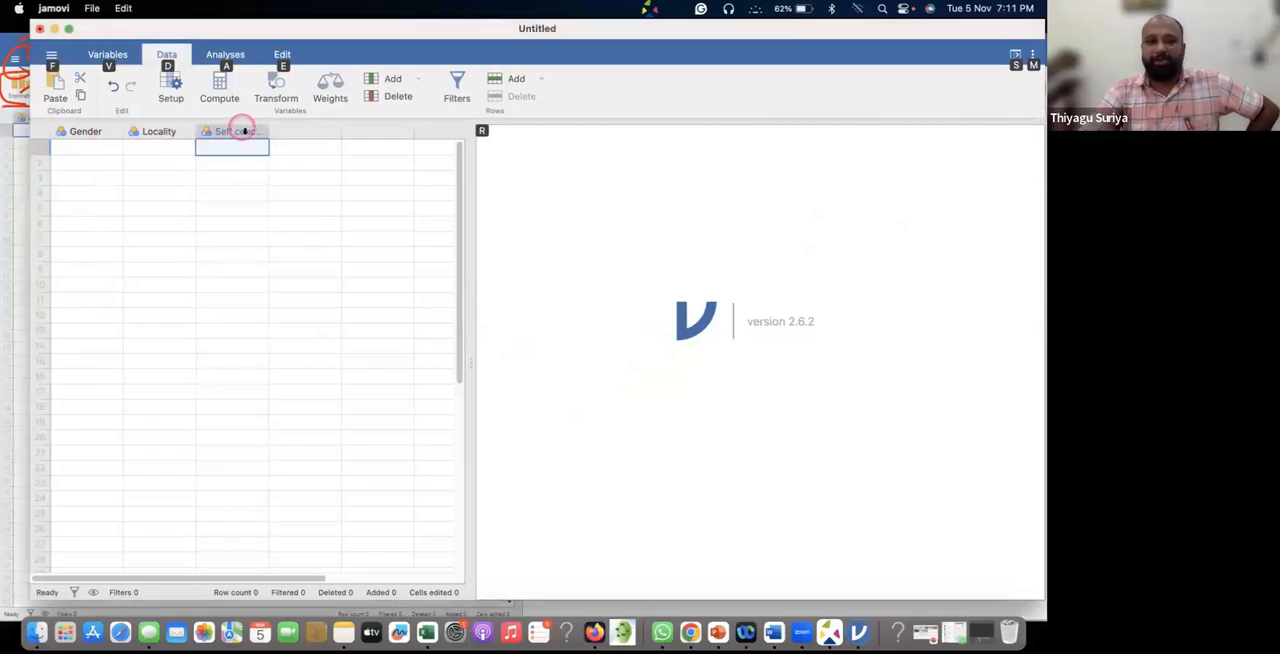
pyautogui.click(80, 132)
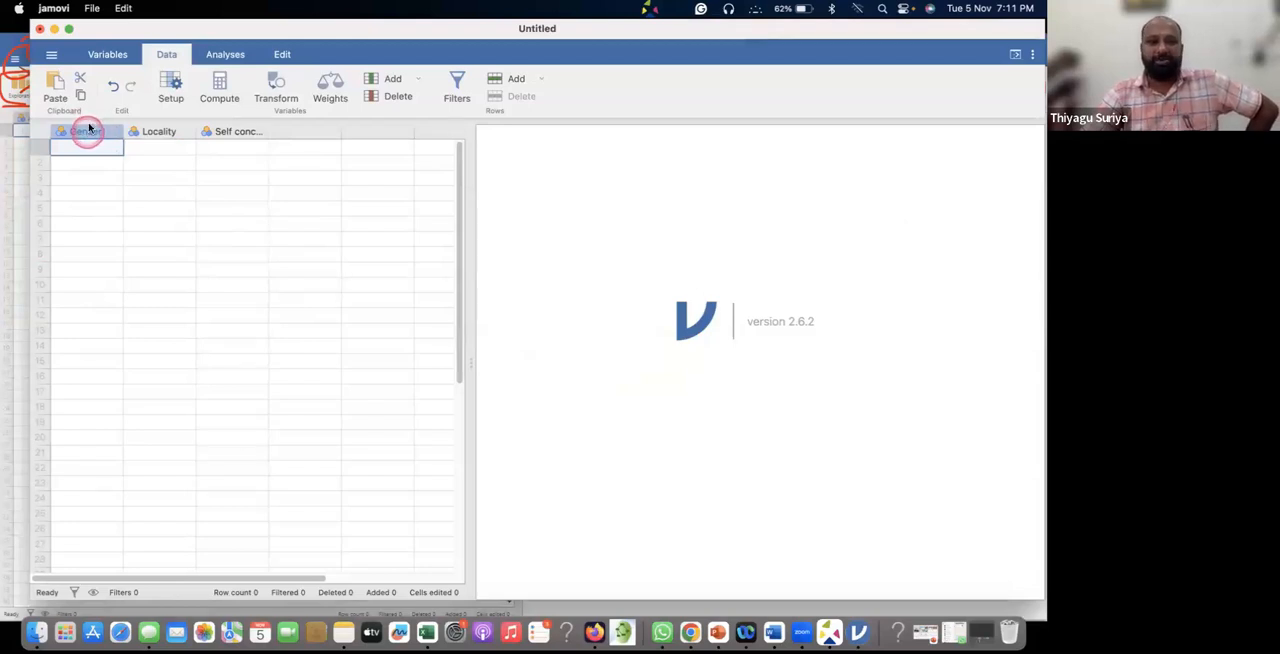
# Check the options for adding data, computed and transformed variables in the variable list, and close the data set without saving.
pyautogui.click(110, 56)
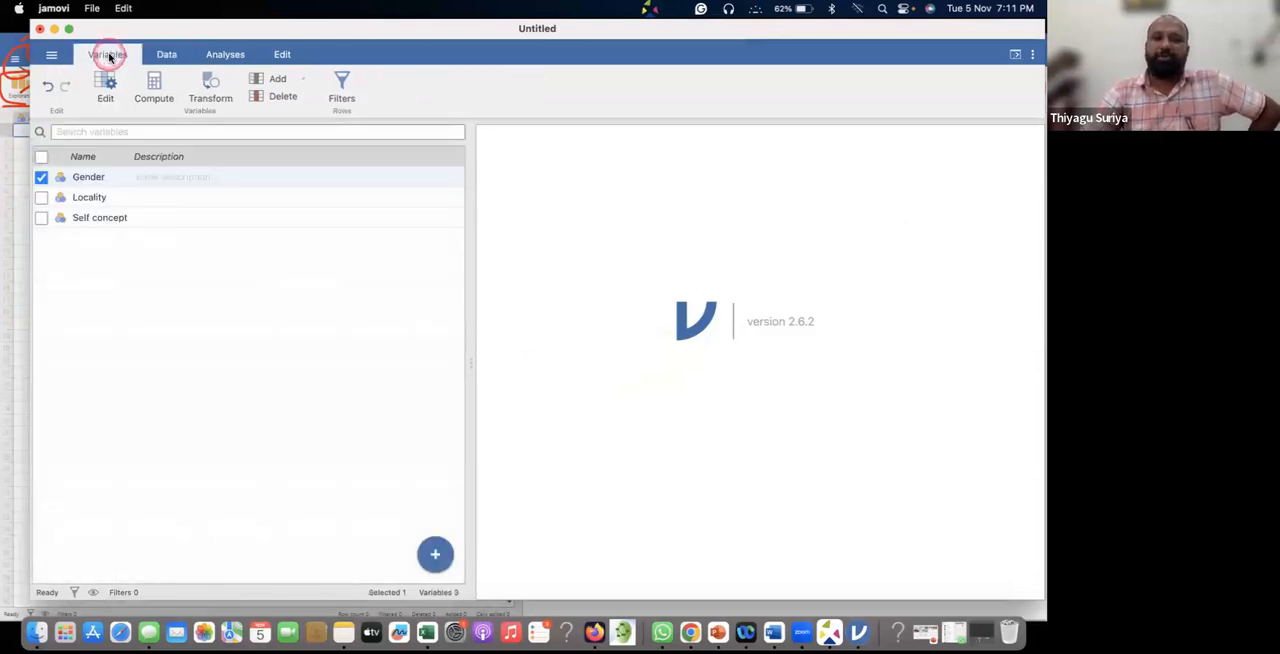
pyautogui.click(302, 80)
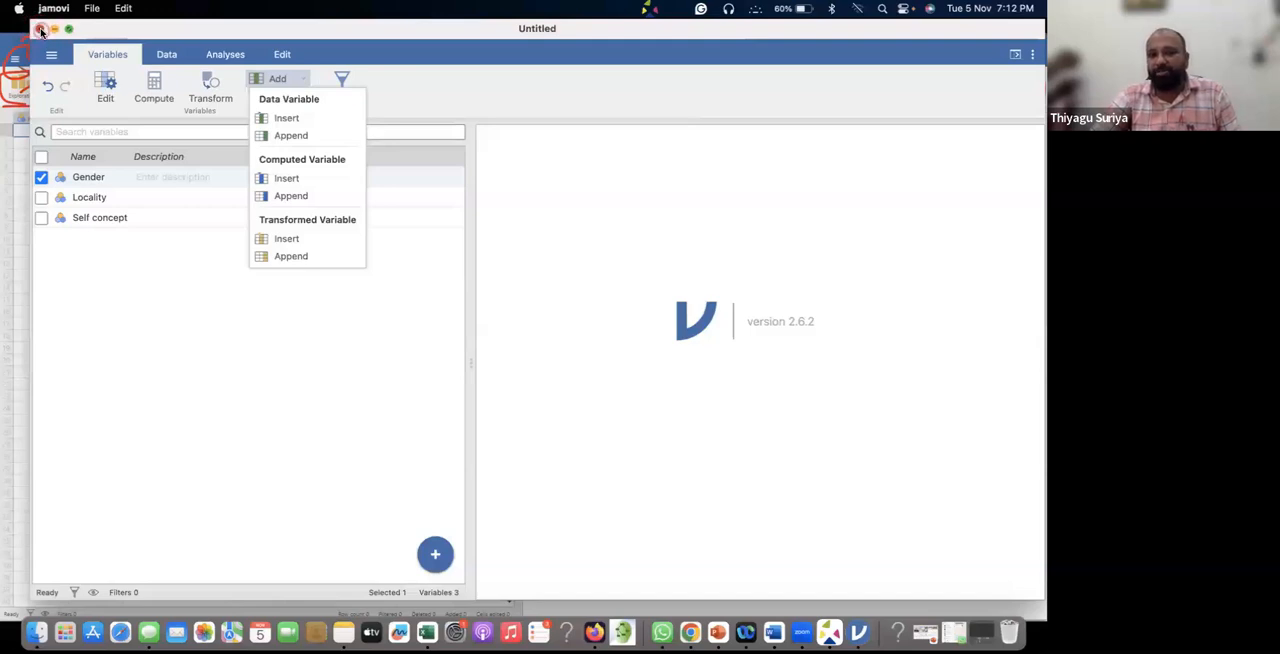
pyautogui.click(40, 30)
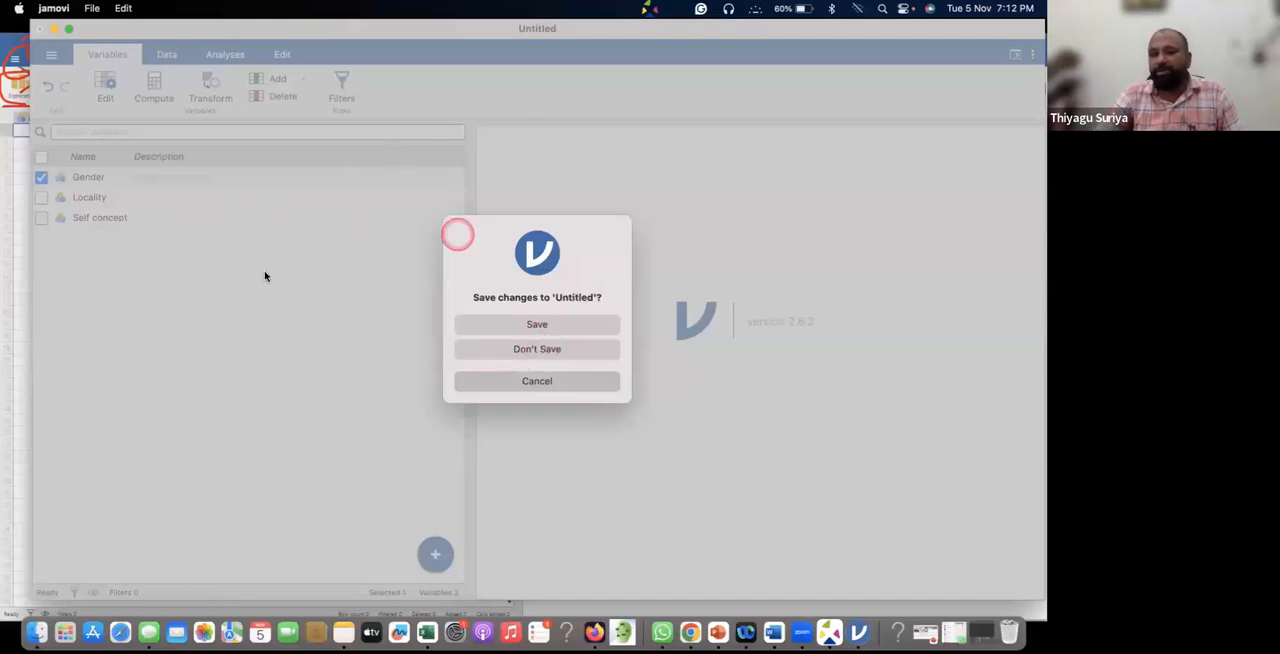
pyautogui.click(548, 348)
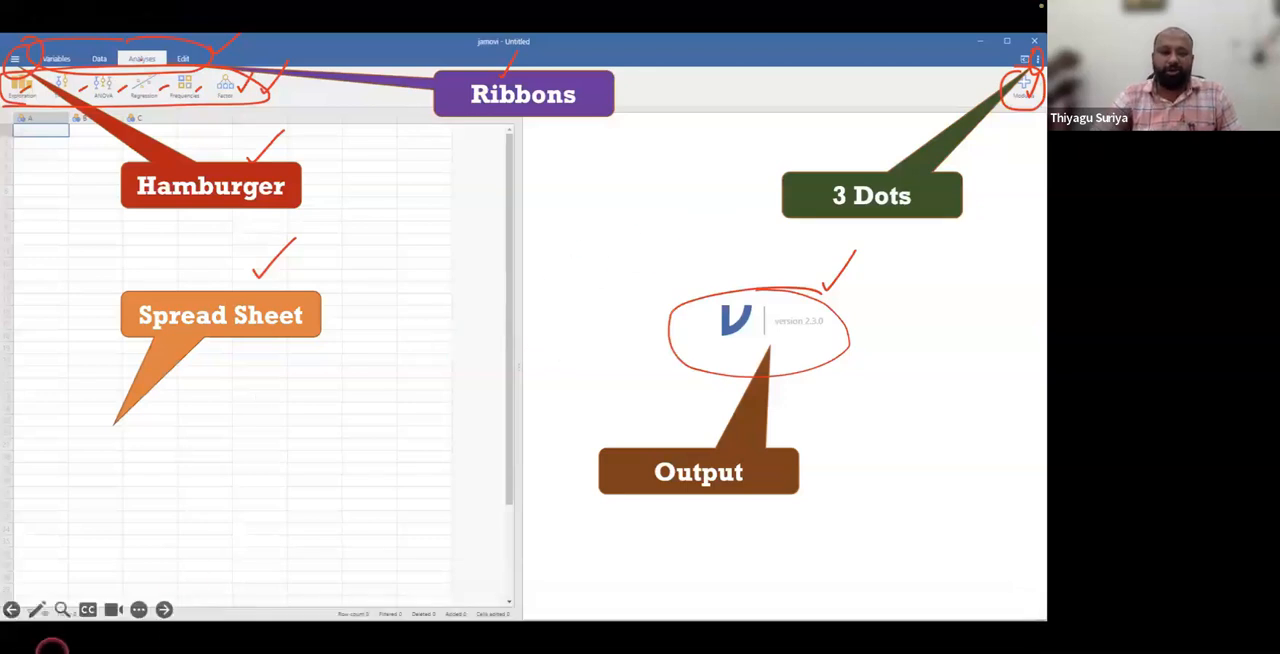
# Advance the slideshow to the slide explaining the Hamburger file commands, and switch to the Chrome browser.
pyautogui.click(329, 187)
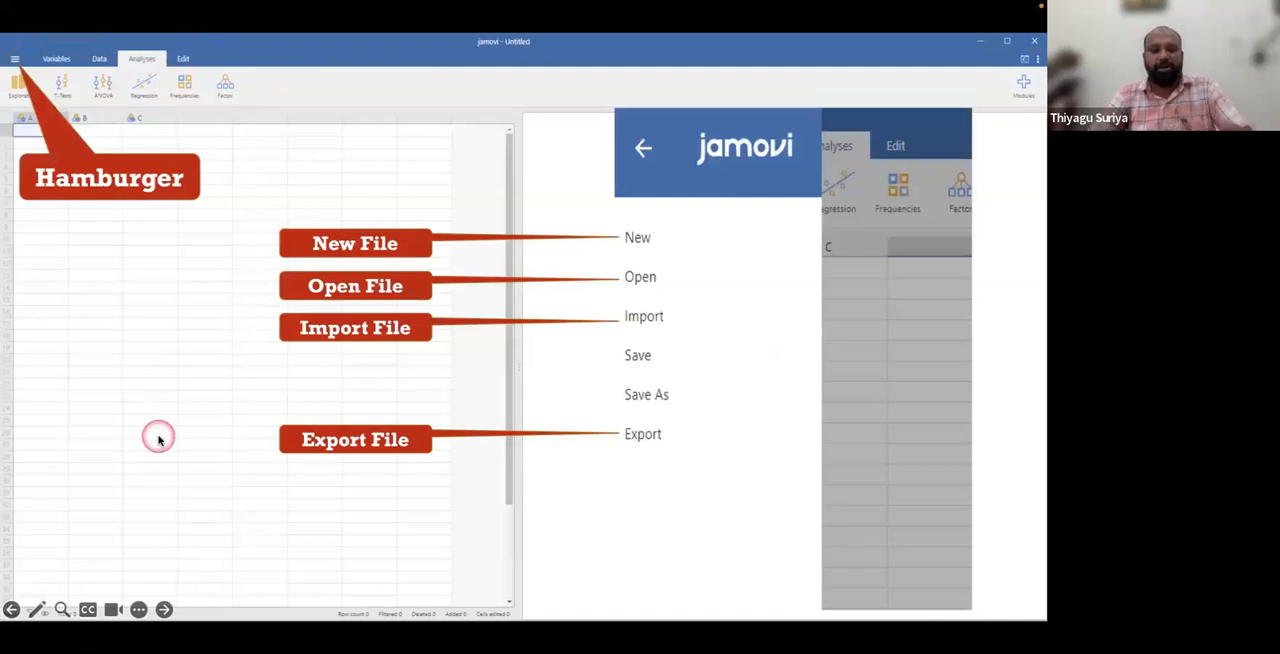
pyautogui.press('super+Tab')
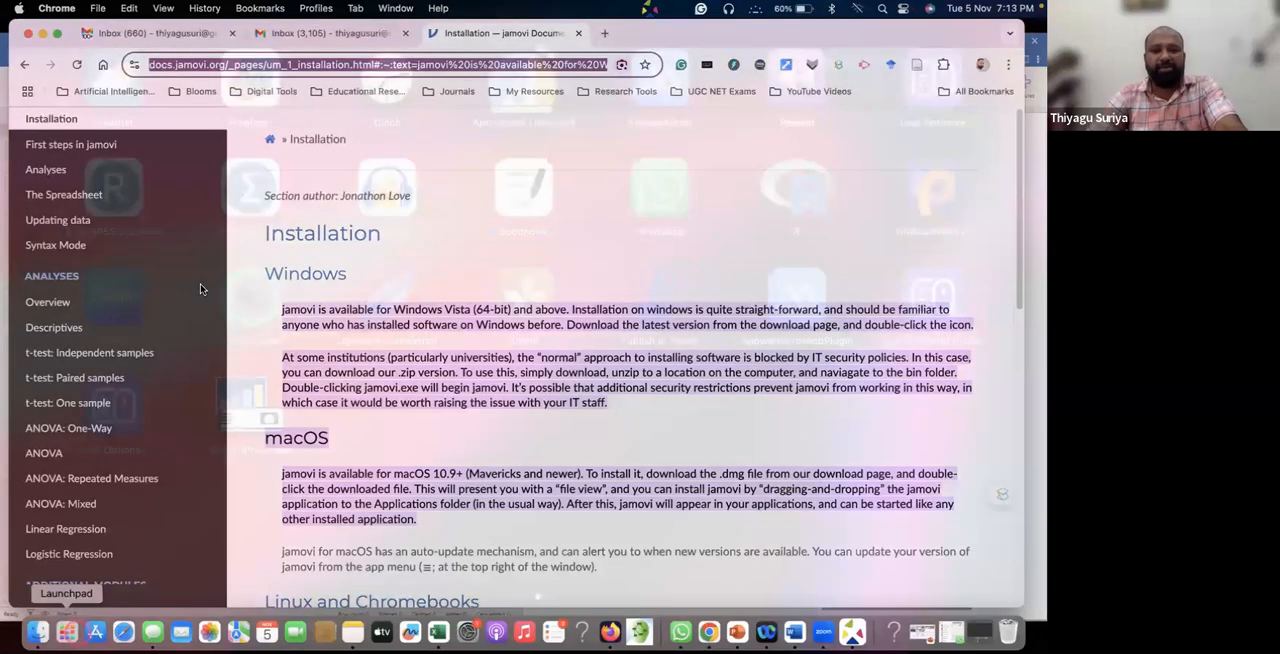
# Launch jamovi with an empty data set, close the jamovi documentation page in Chrome, and reposition the jamovi window.
pyautogui.hscroll(-3, 248, 296)
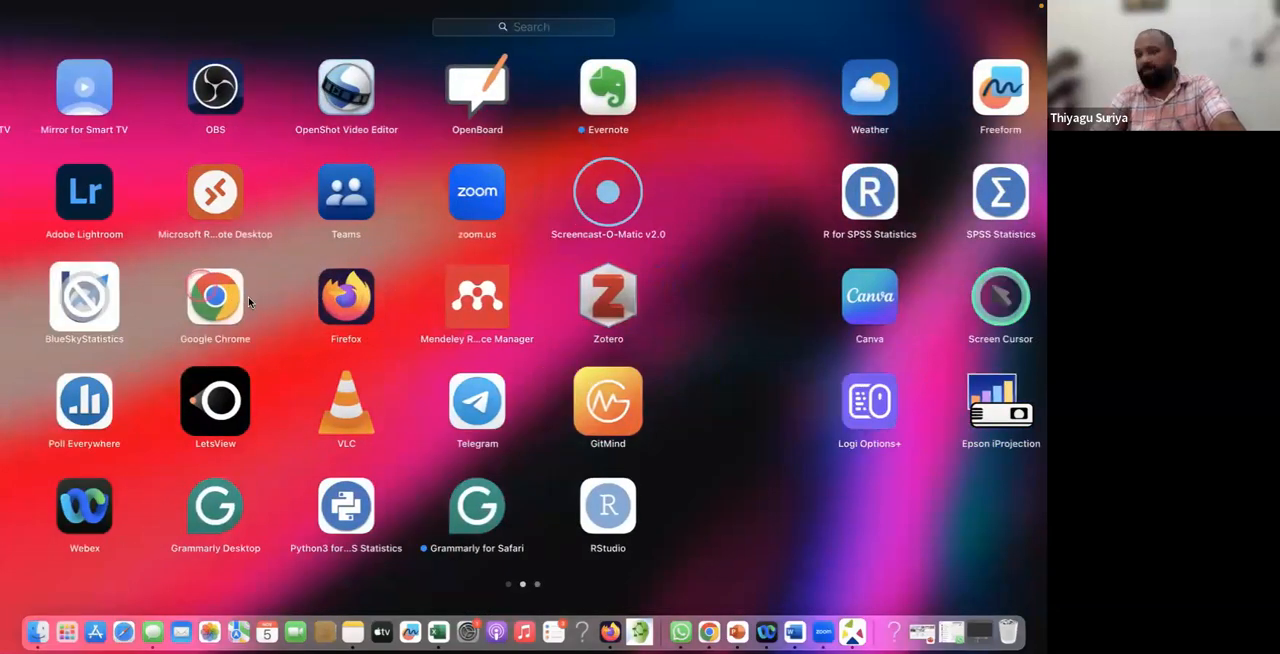
pyautogui.click(249, 297)
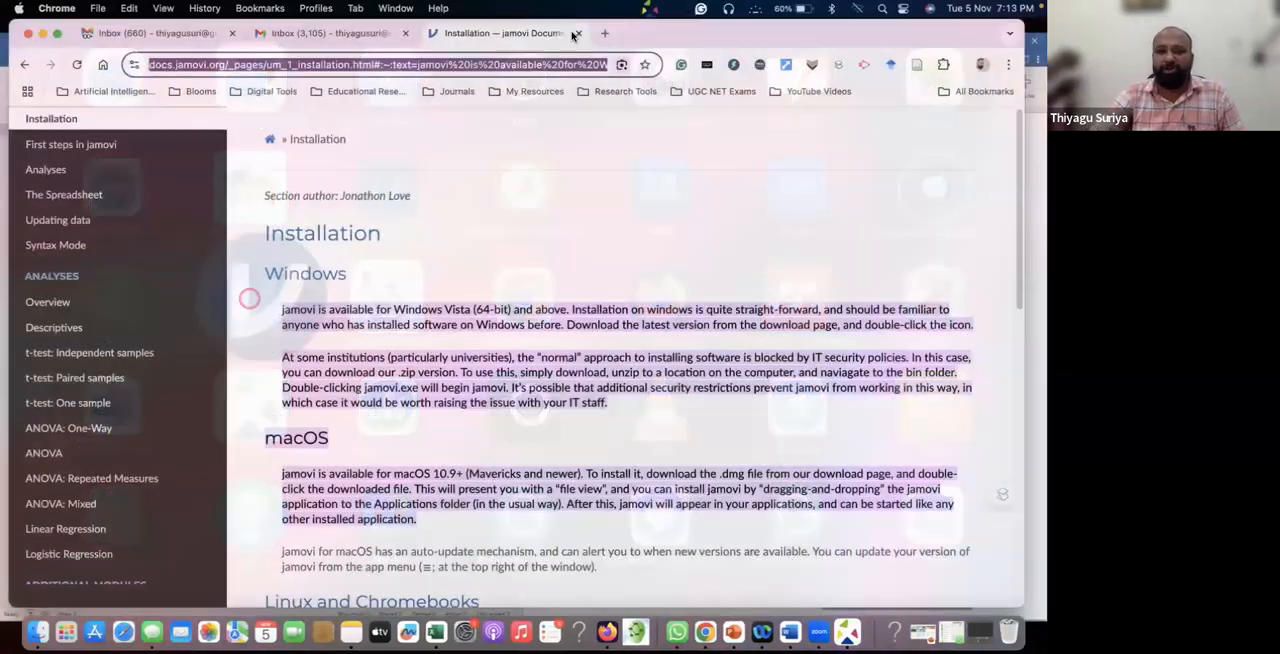
pyautogui.click(578, 34)
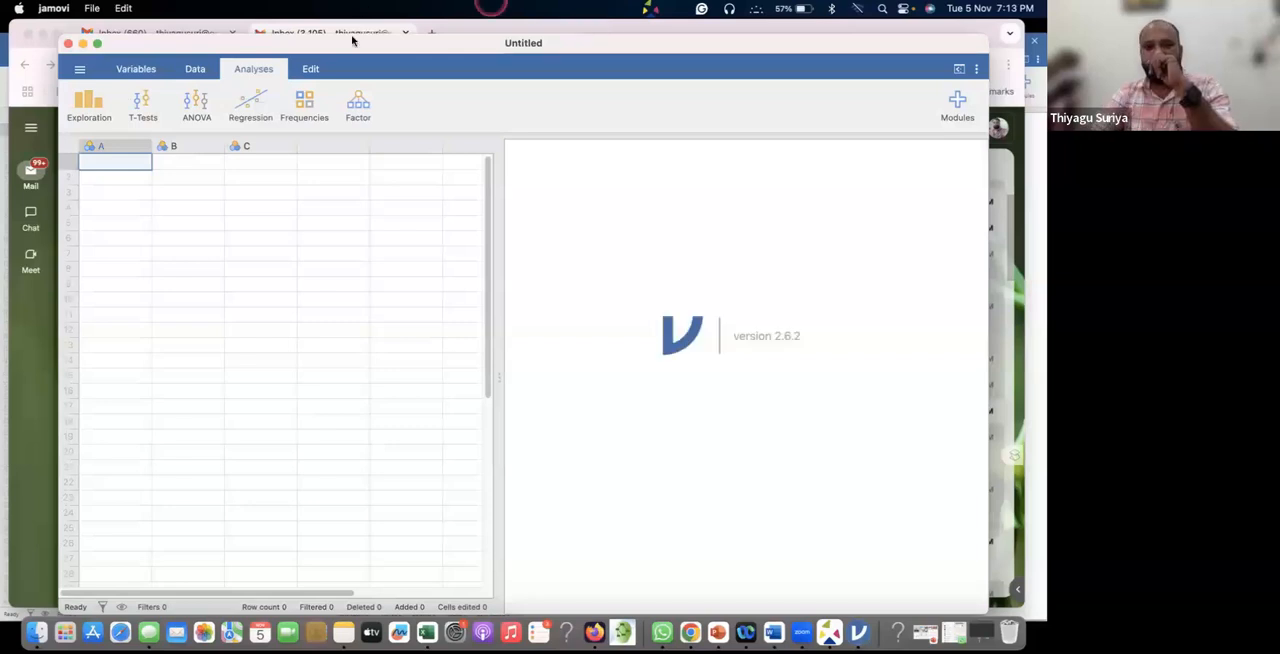
pyautogui.moveTo(425, 52); pyautogui.dragTo(383, 37)
pyautogui.click(434, 42)
pyautogui.click(478, 42)
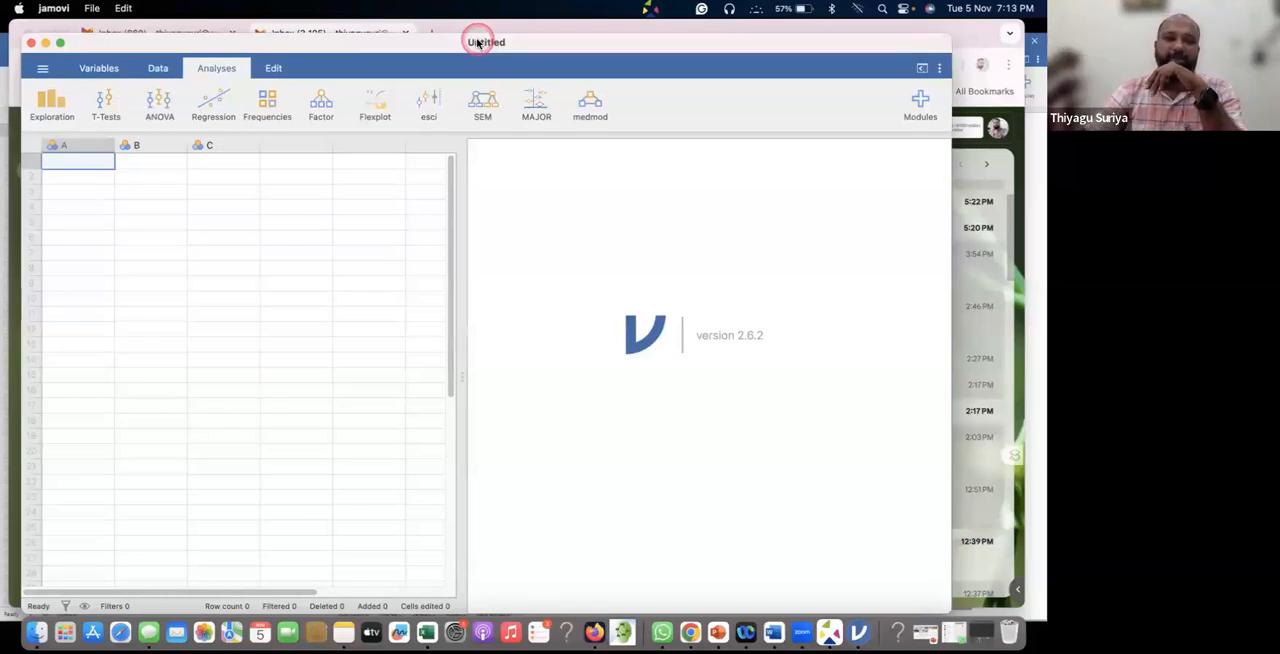
# Check the setup of variable A and compare the variable list with spreadsheet columns A, B and C.
pyautogui.moveTo(63, 140); pyautogui.dragTo(140, 148)
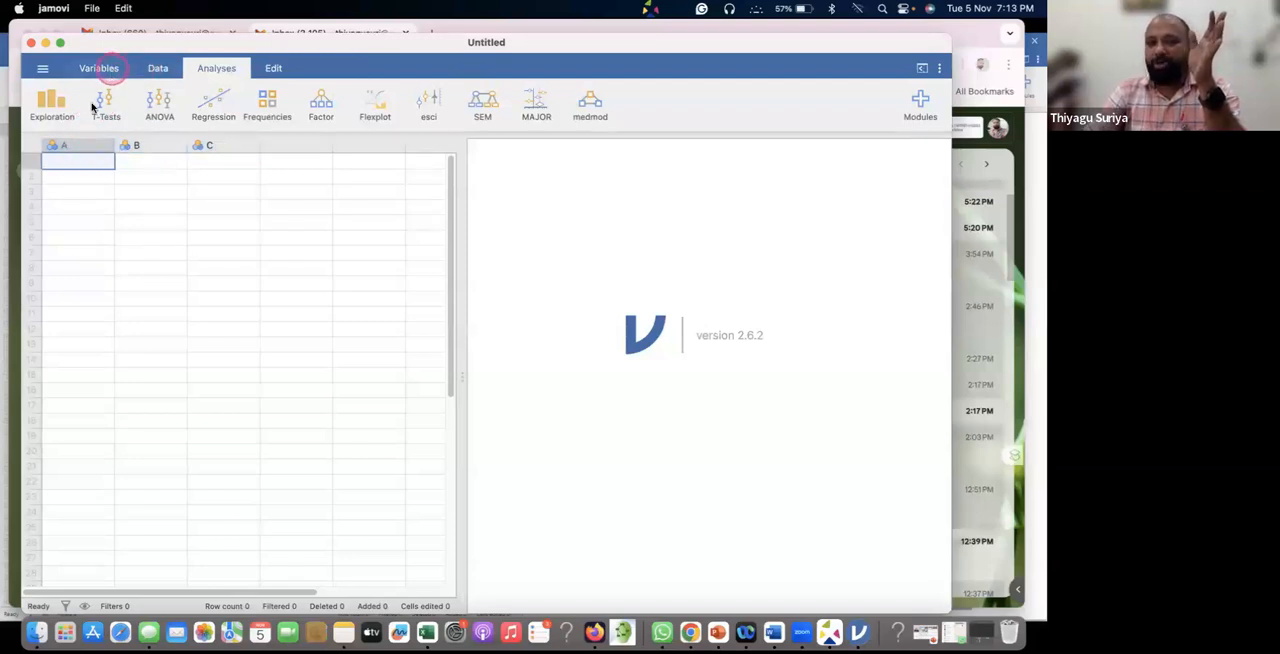
pyautogui.click(67, 145)
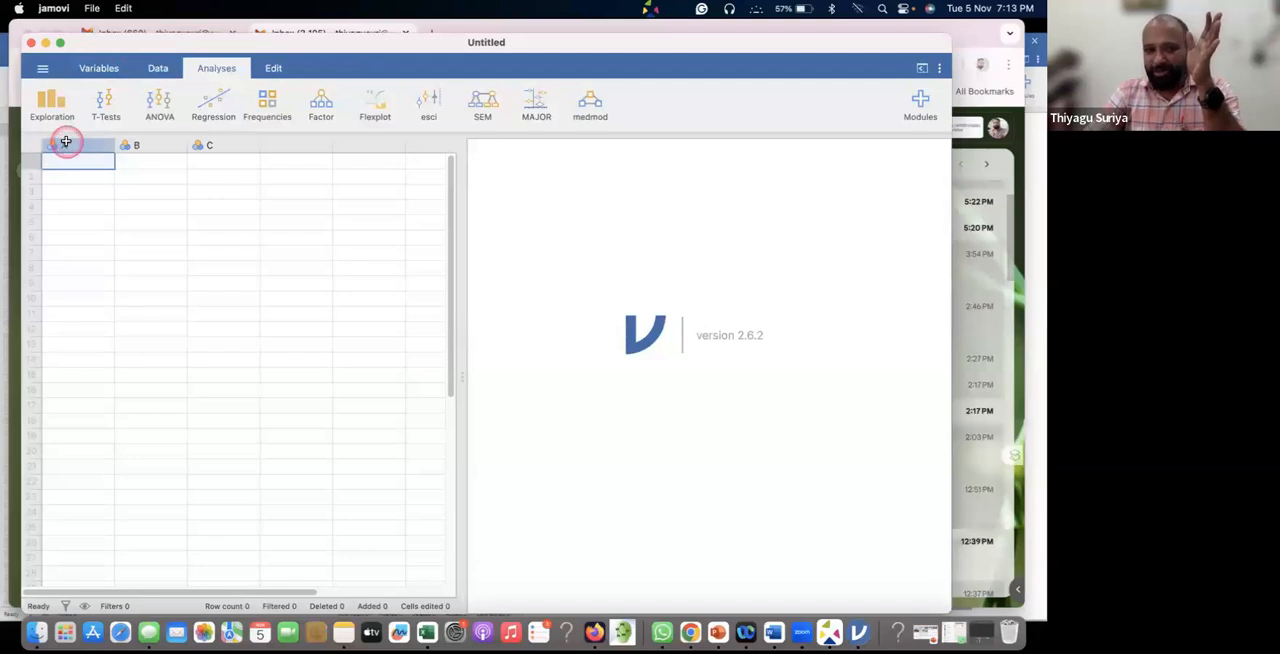
pyautogui.doubleClick(68, 145)
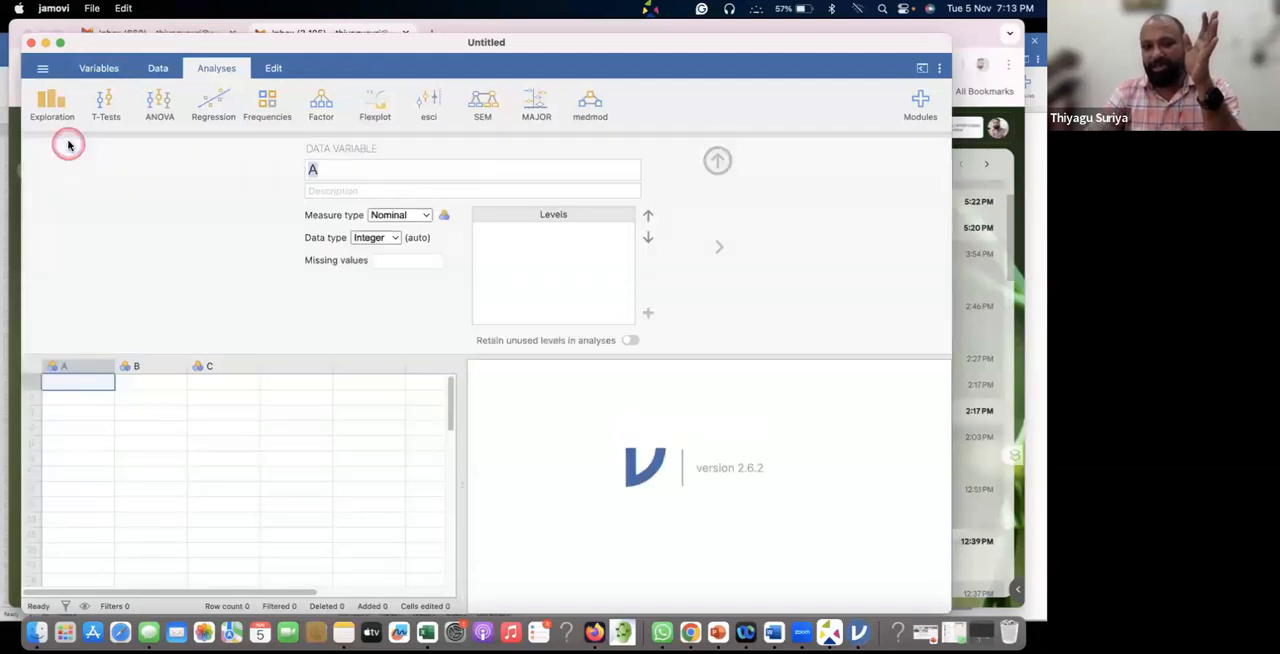
pyautogui.click(104, 68)
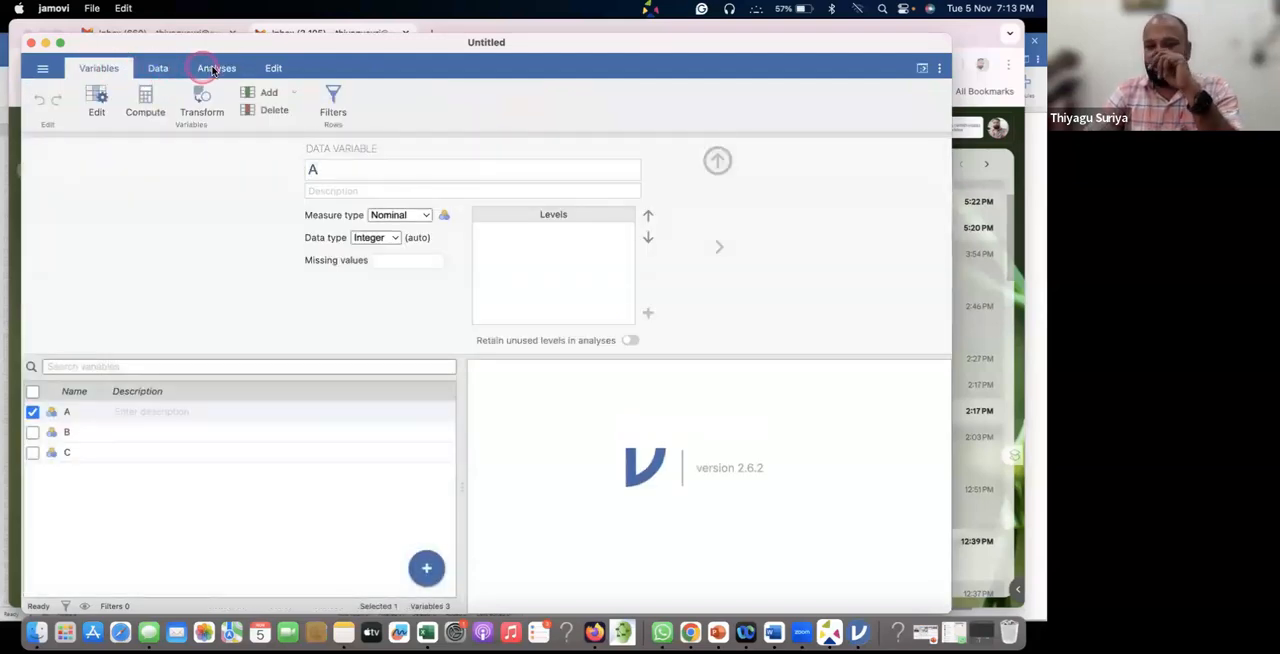
pyautogui.click(213, 68)
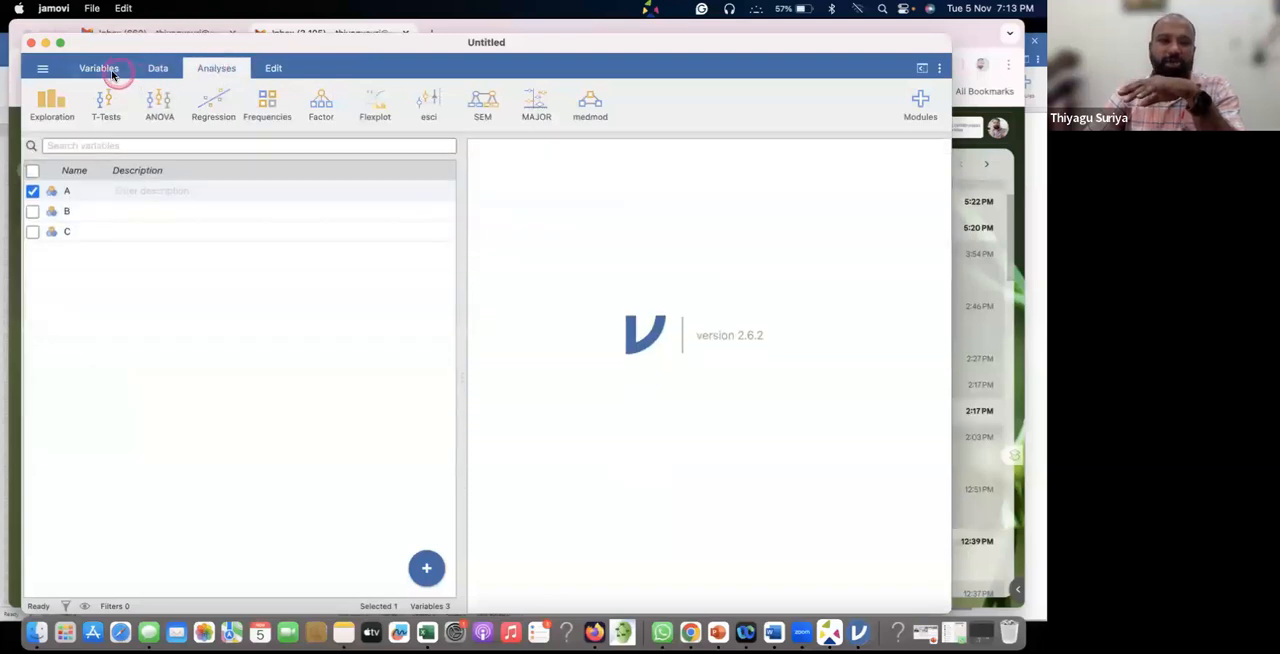
pyautogui.click(113, 72)
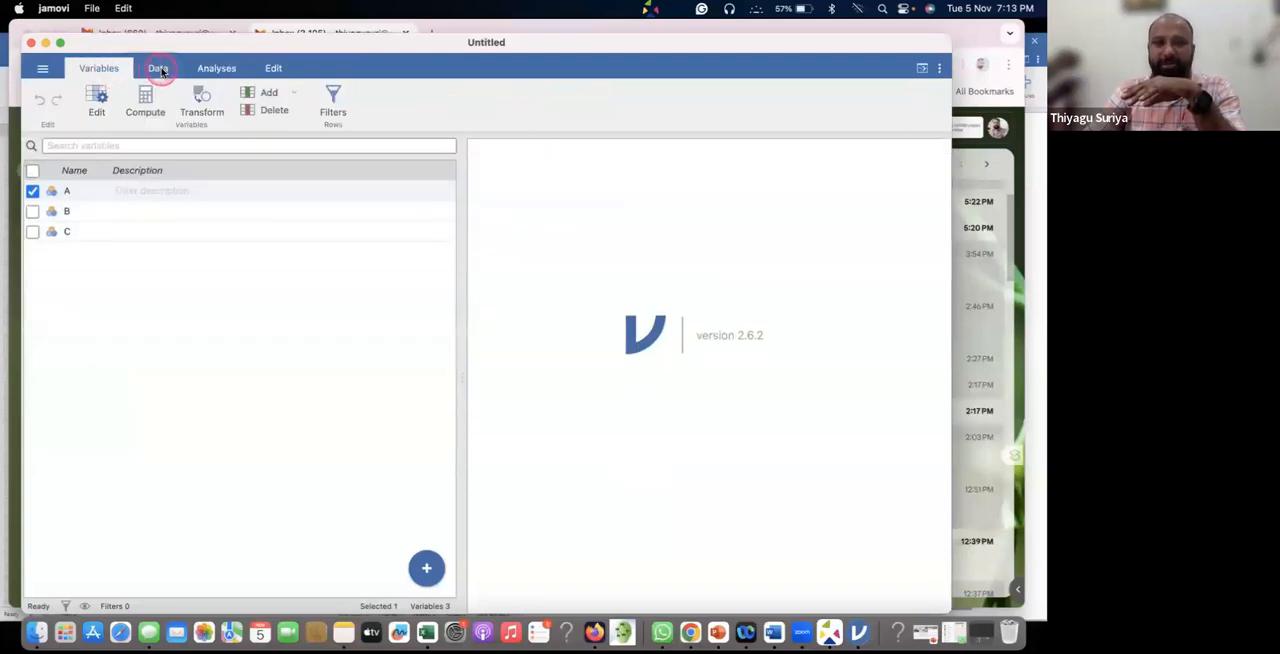
pyautogui.click(159, 70)
pyautogui.moveTo(49, 145); pyautogui.dragTo(240, 146)
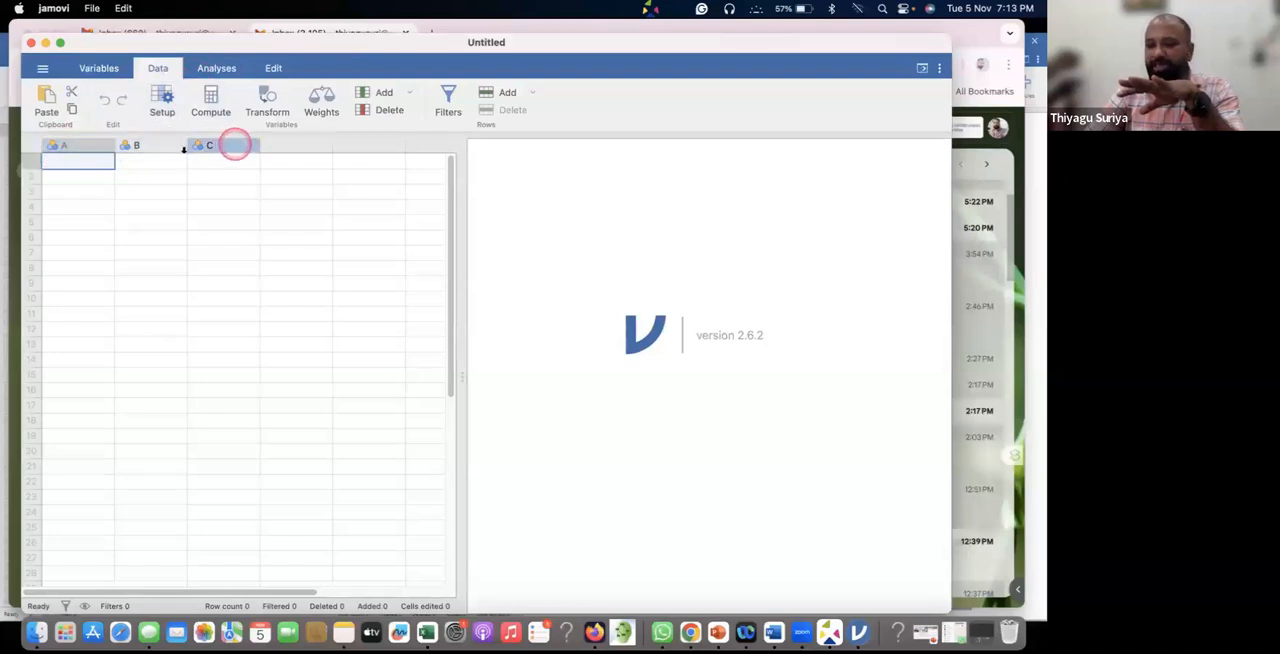
pyautogui.click(97, 70)
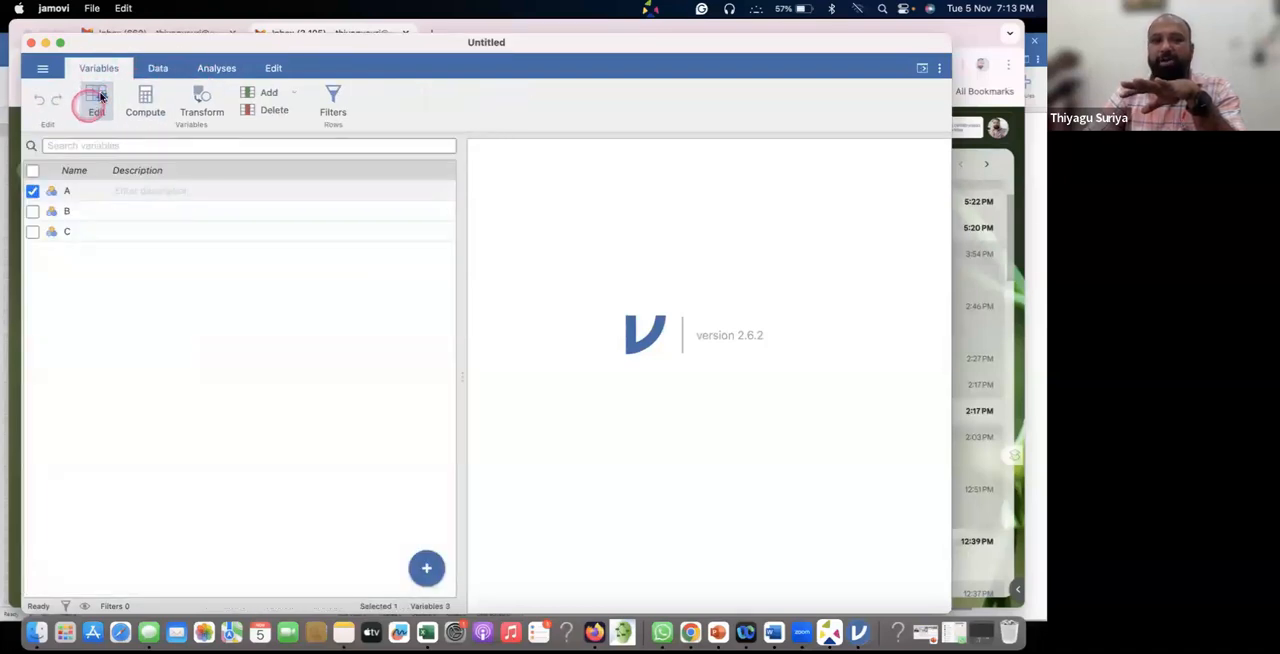
pyautogui.click(166, 68)
# Open the setup of variable A and rename it as Participant.
pyautogui.click(66, 145)
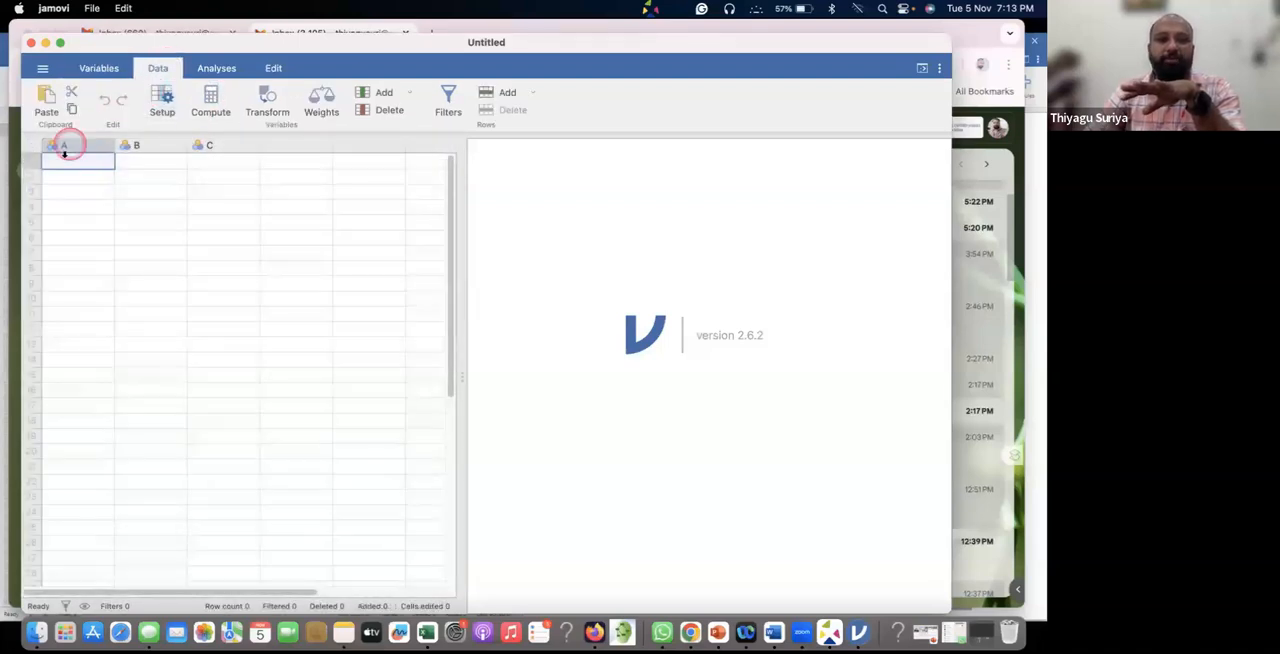
pyautogui.click(86, 145)
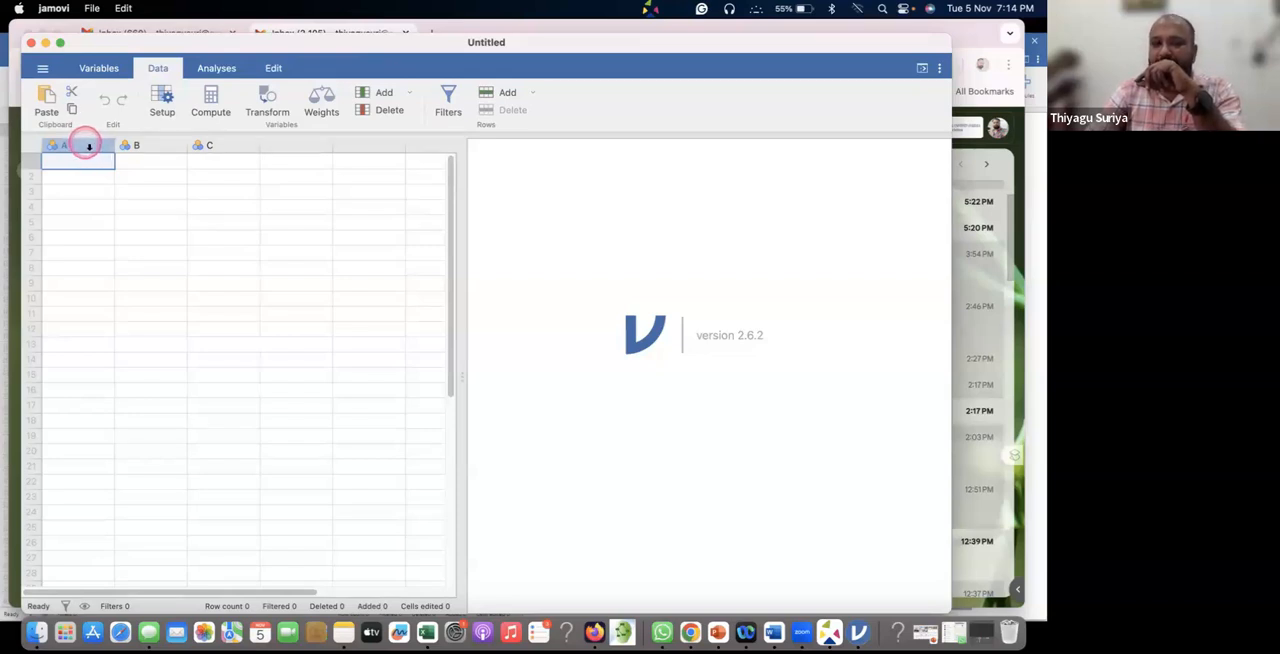
pyautogui.doubleClick(87, 146)
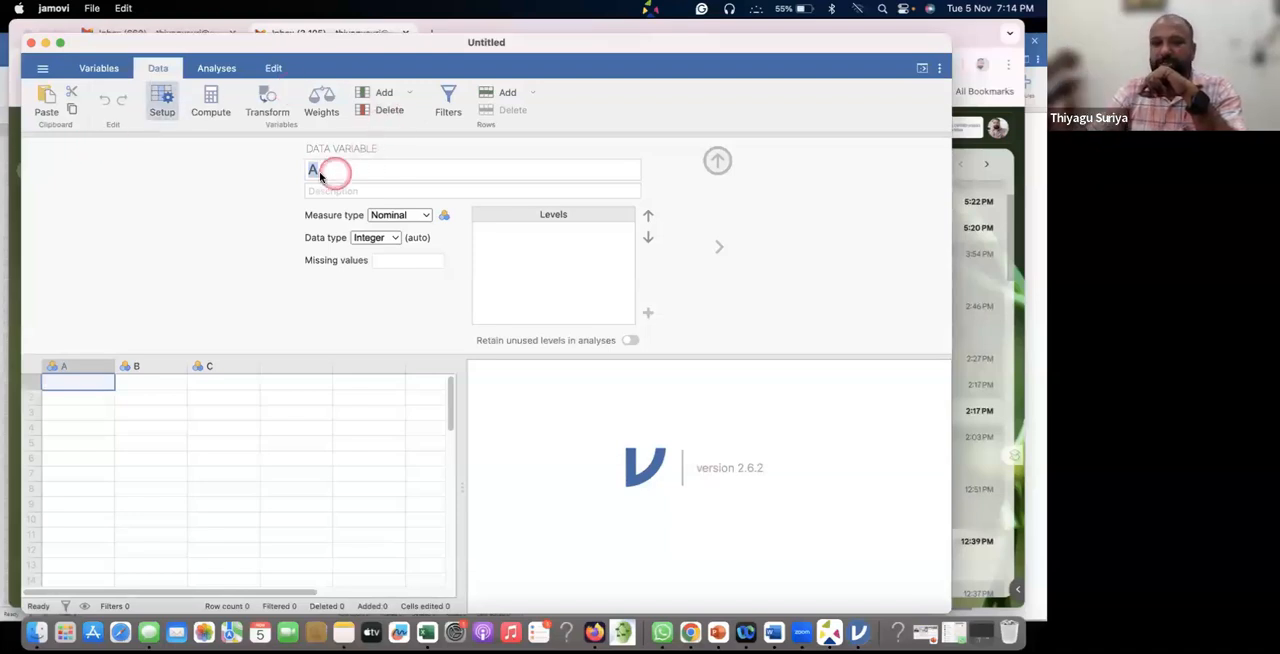
pyautogui.moveTo(323, 169); pyautogui.dragTo(289, 171)
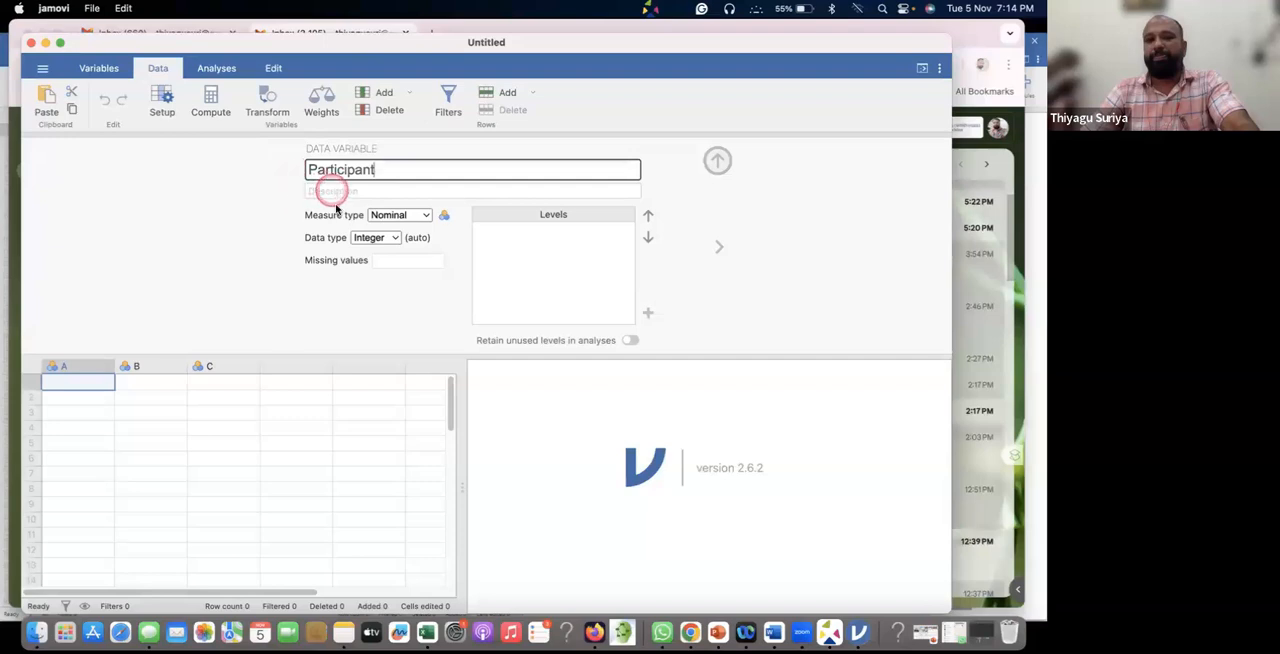
pyautogui.click(322, 190)
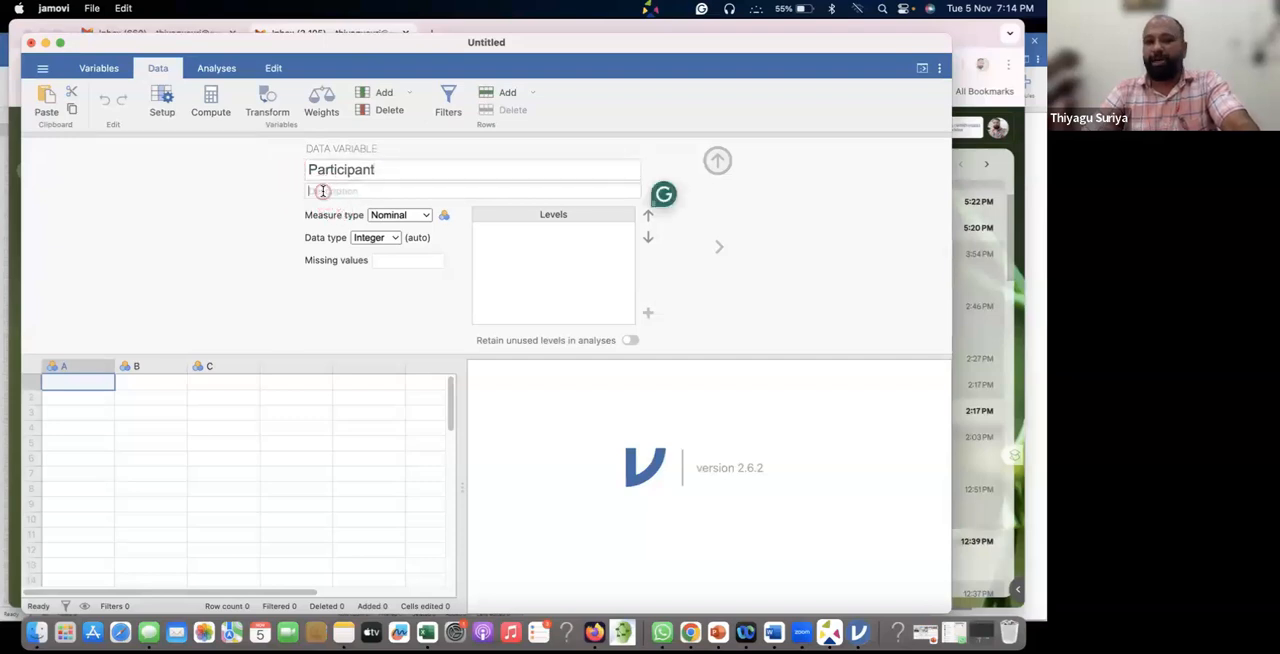
# Set the Participant variable's measure type to ID and its data type to Integer.
pyautogui.click(415, 214)
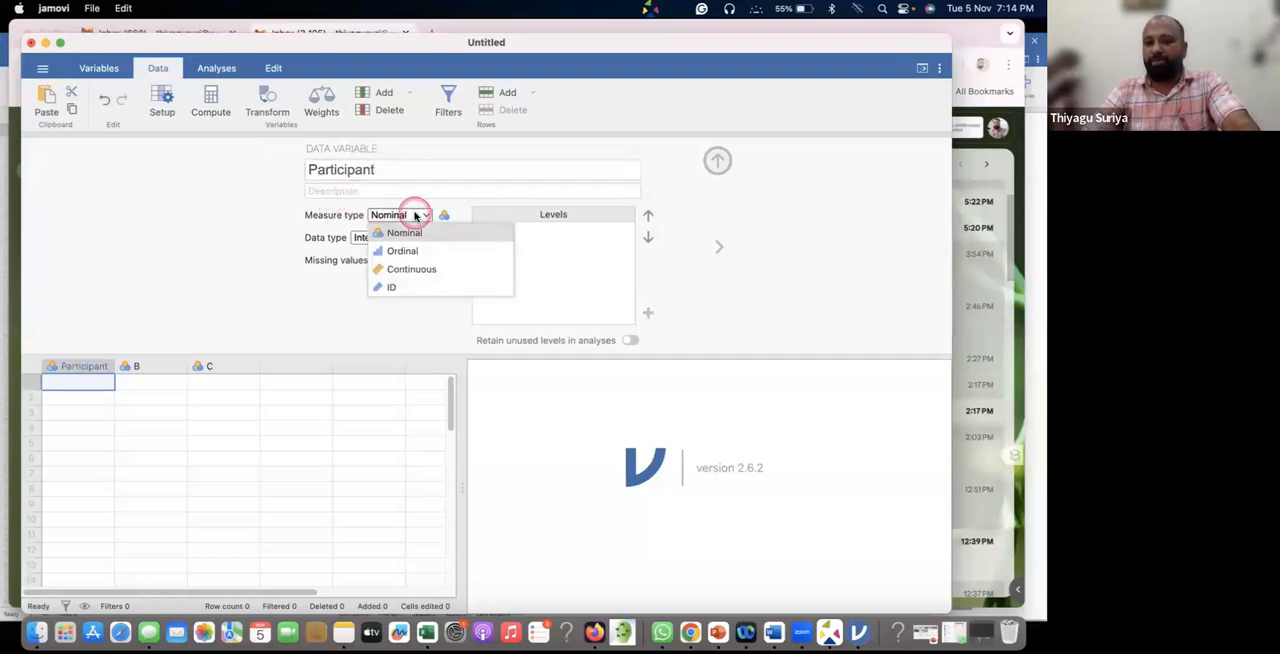
pyautogui.click(384, 289)
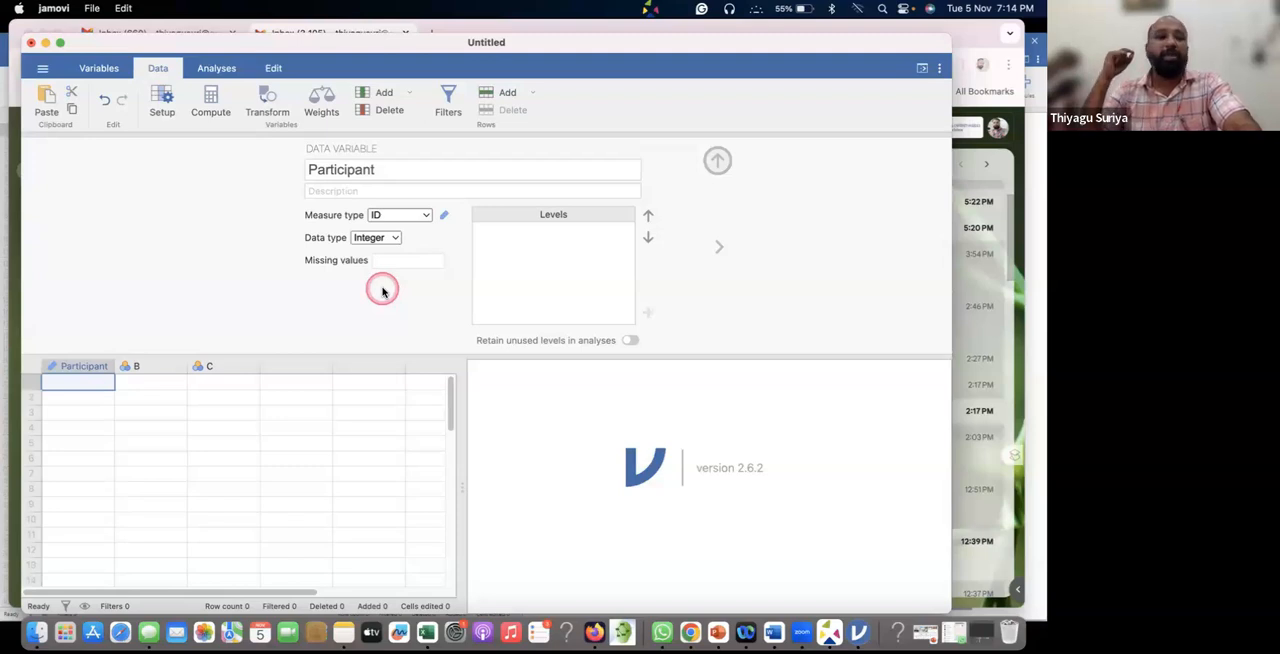
pyautogui.click(381, 238)
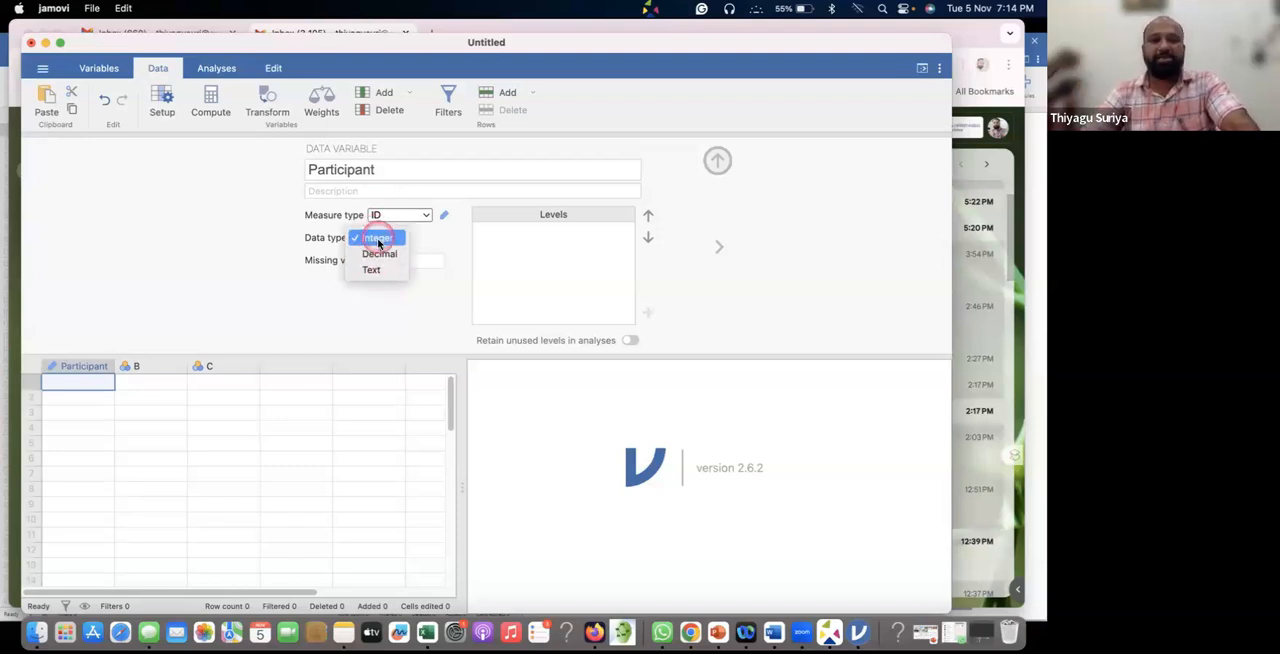
pyautogui.click(378, 240)
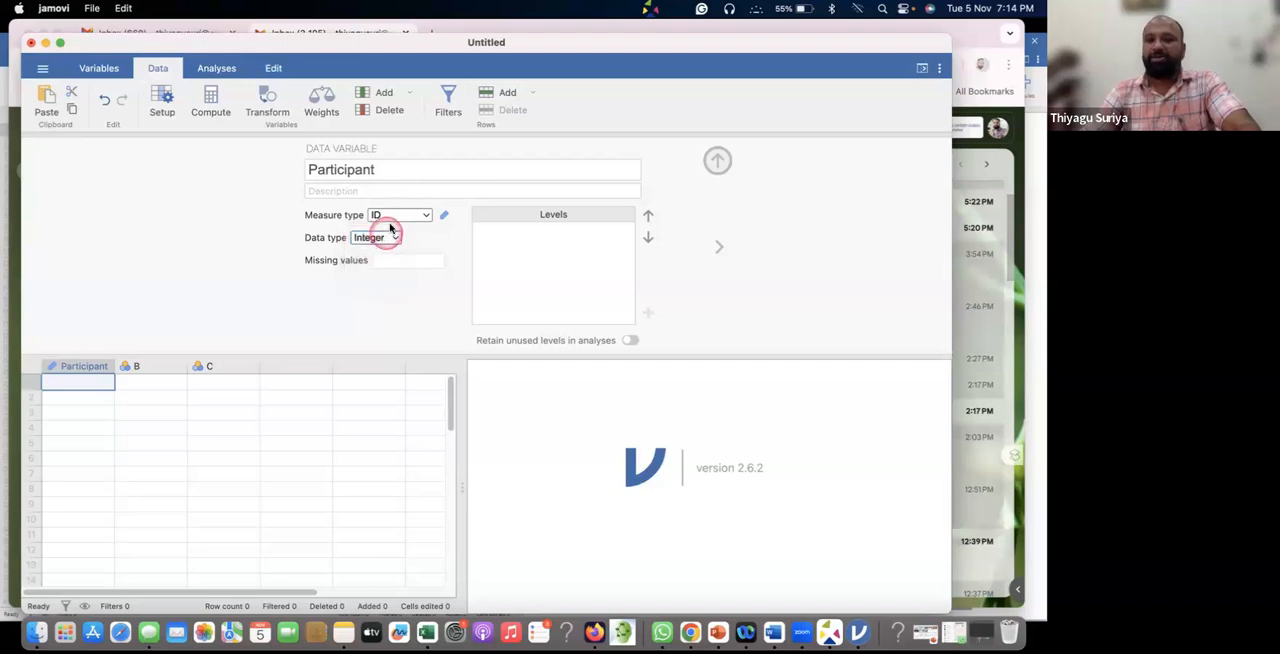
pyautogui.click(381, 238)
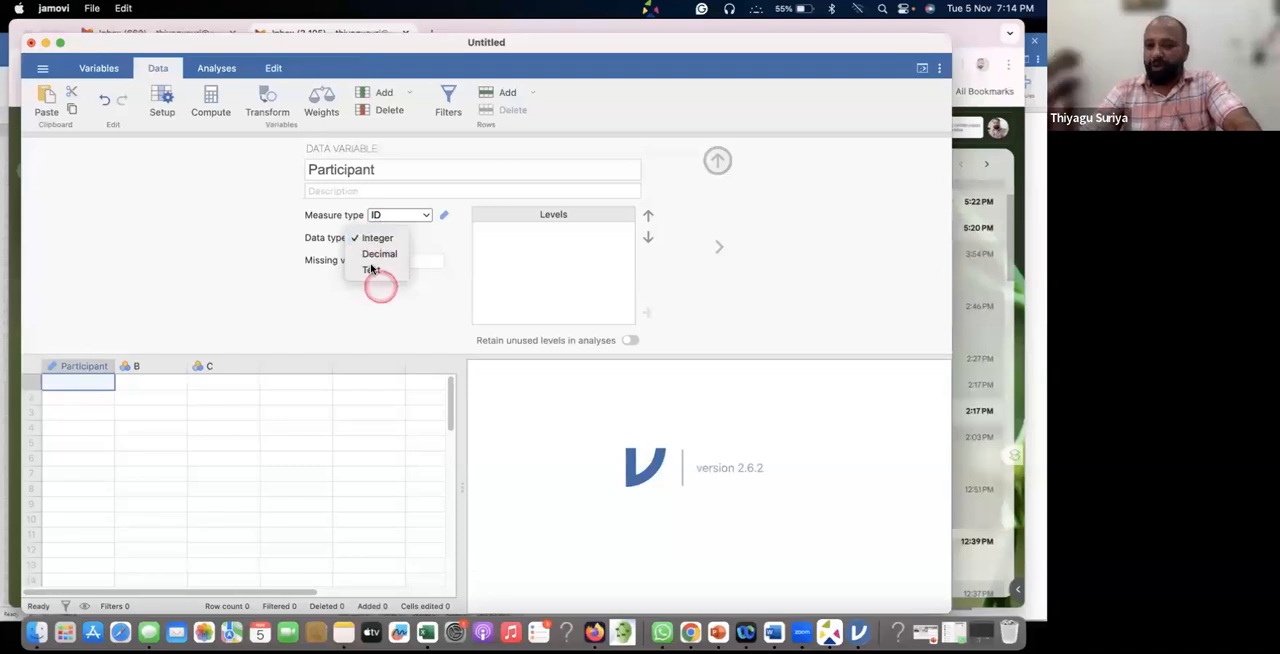
pyautogui.click(370, 270)
pyautogui.click(384, 238)
pyautogui.click(377, 206)
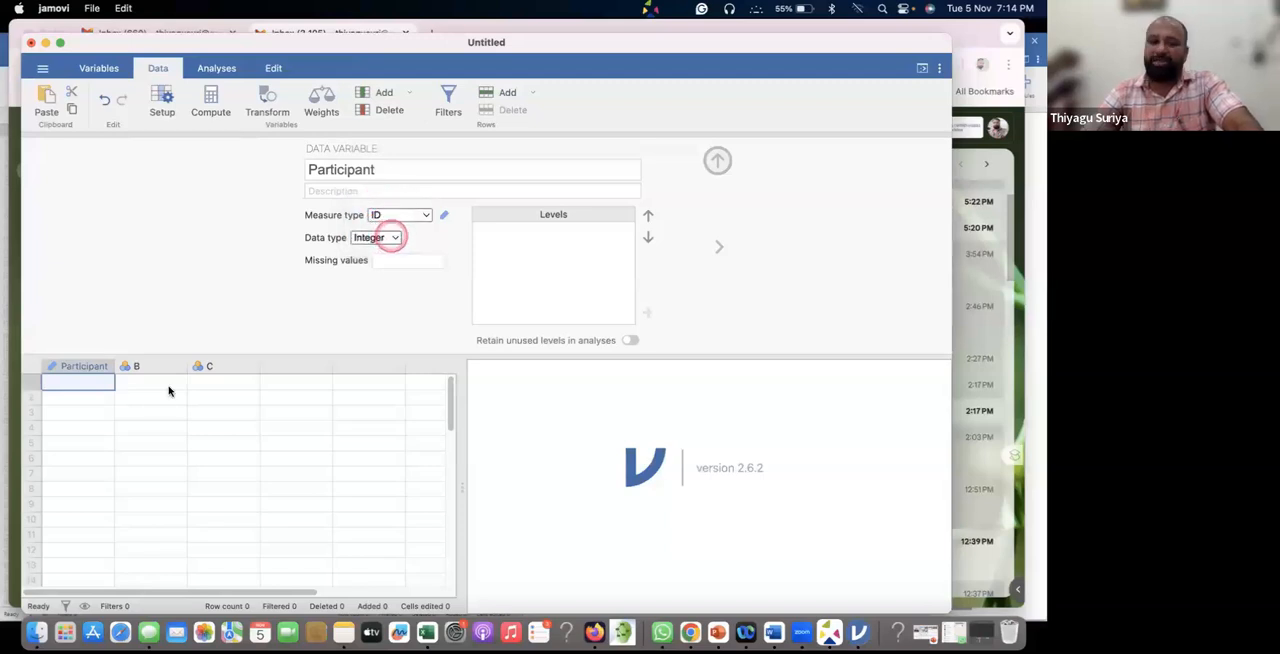
pyautogui.press('Down')
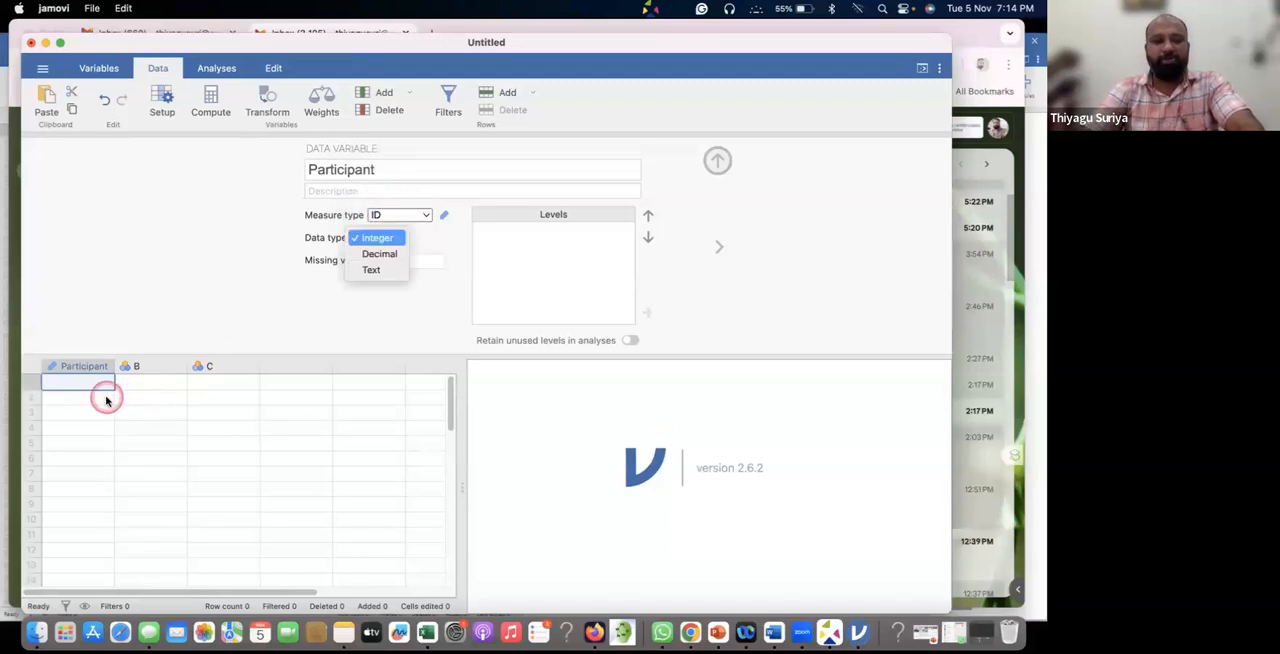
pyautogui.click(204, 286)
# Enter the values 1 to 5 in the first five rows of the Participant column.
pyautogui.click(76, 395)
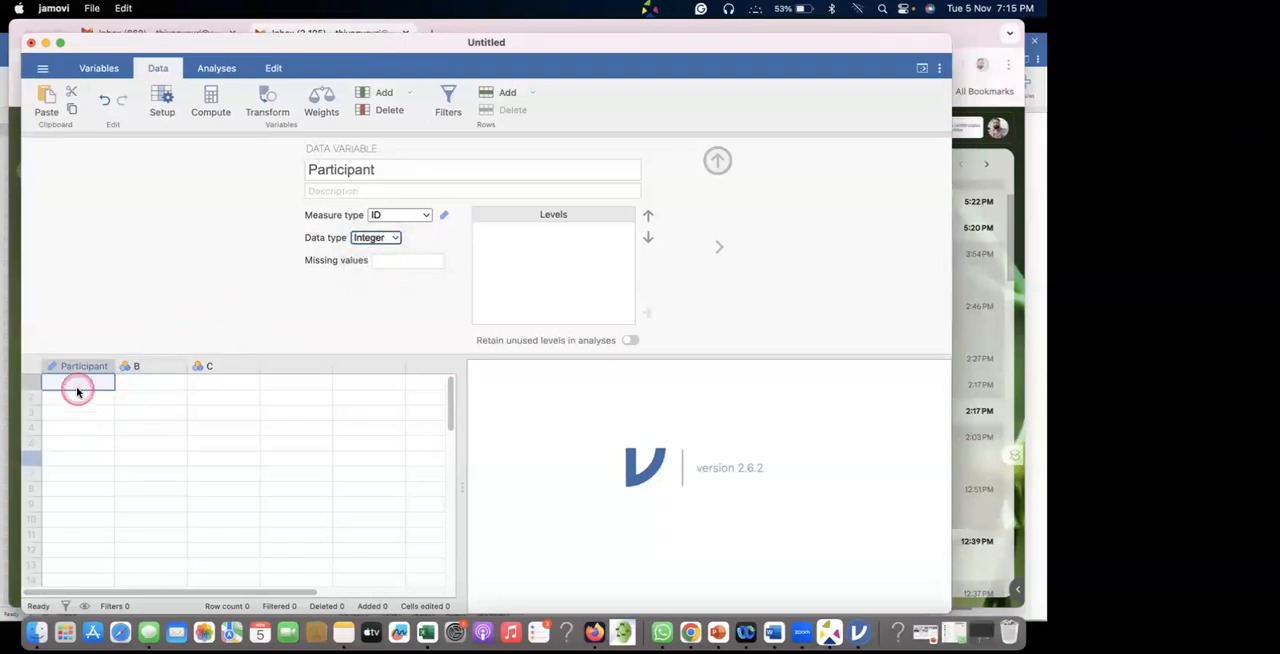
pyautogui.write('1')
pyautogui.press('Return')
pyautogui.write('2')
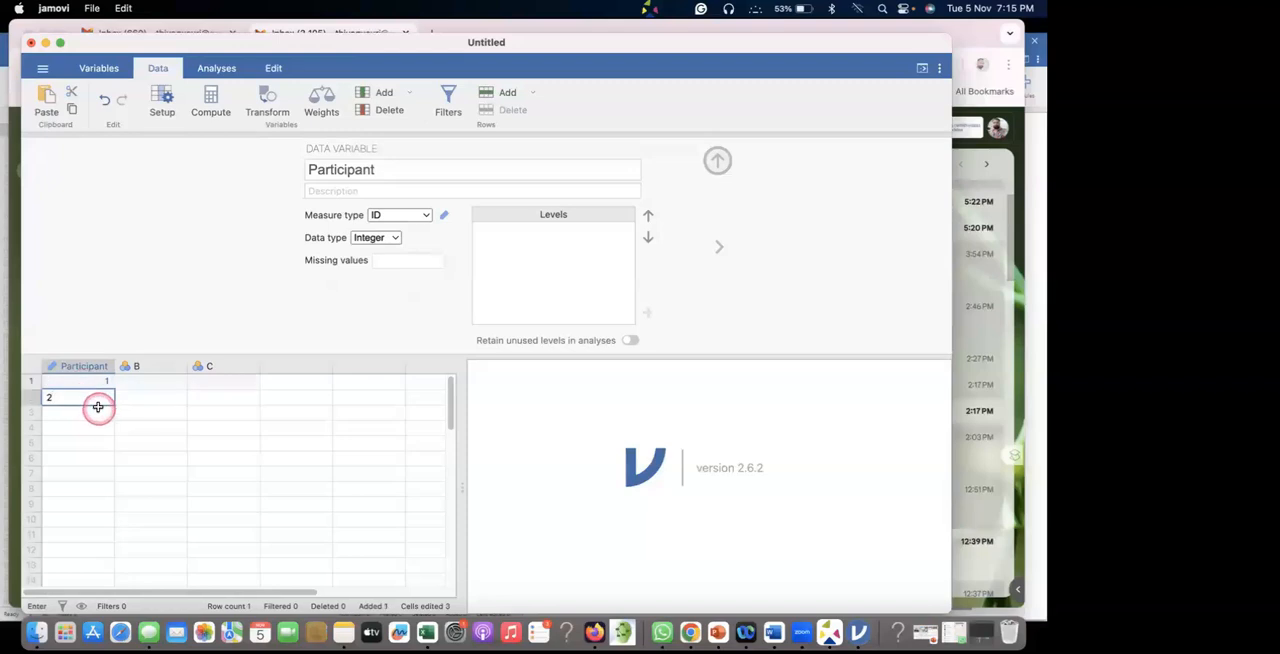
pyautogui.press('Return')
pyautogui.write('3')
pyautogui.press('Return')
pyautogui.write('4')
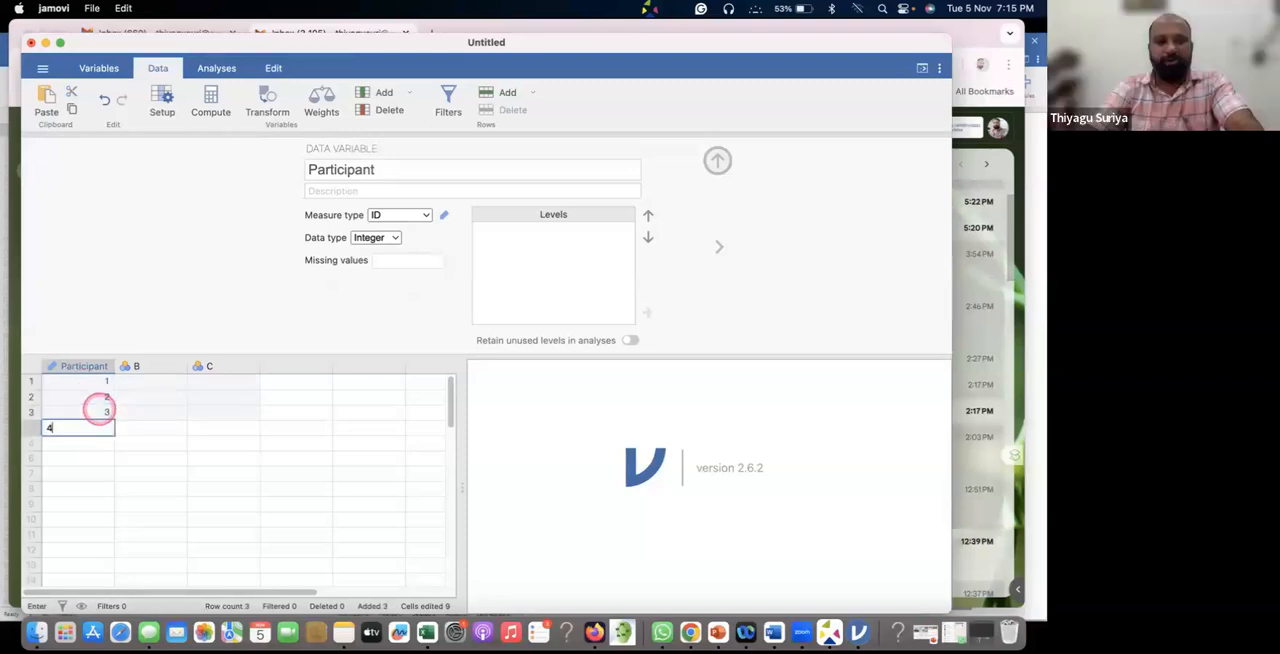
pyautogui.press('Return')
pyautogui.write('5')
pyautogui.press('Return')
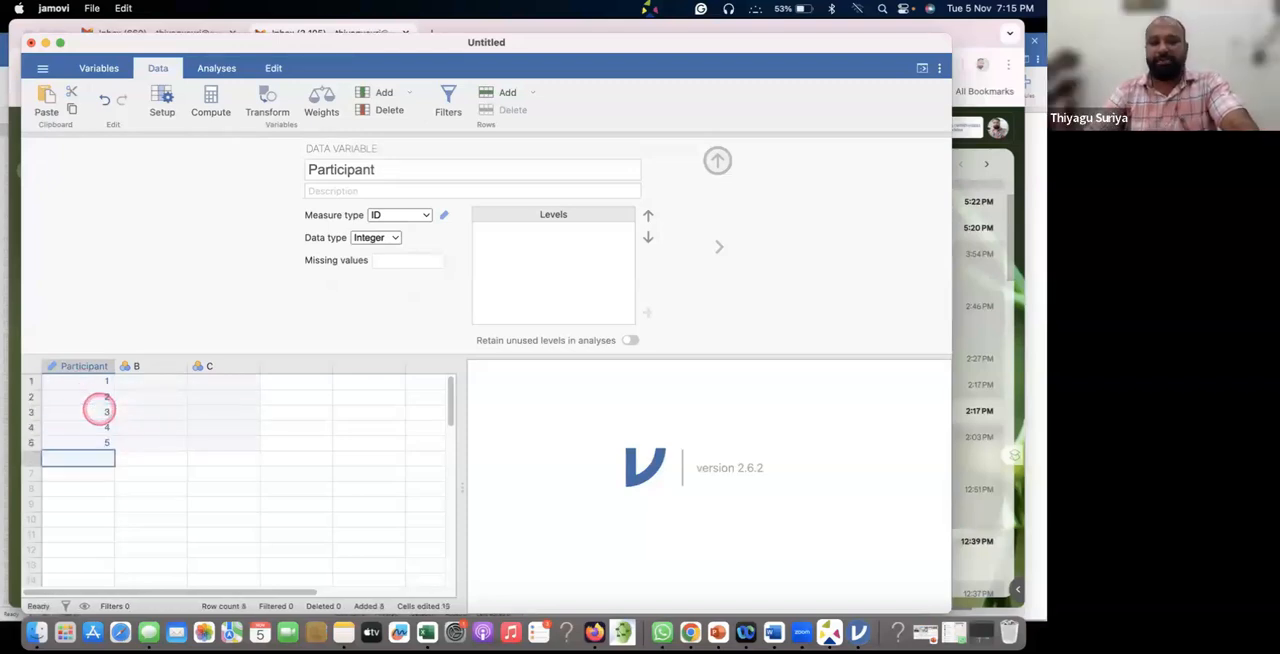
# Select the third row's cell in column B, check the variable list and return to the spreadsheet.
pyautogui.click(160, 415)
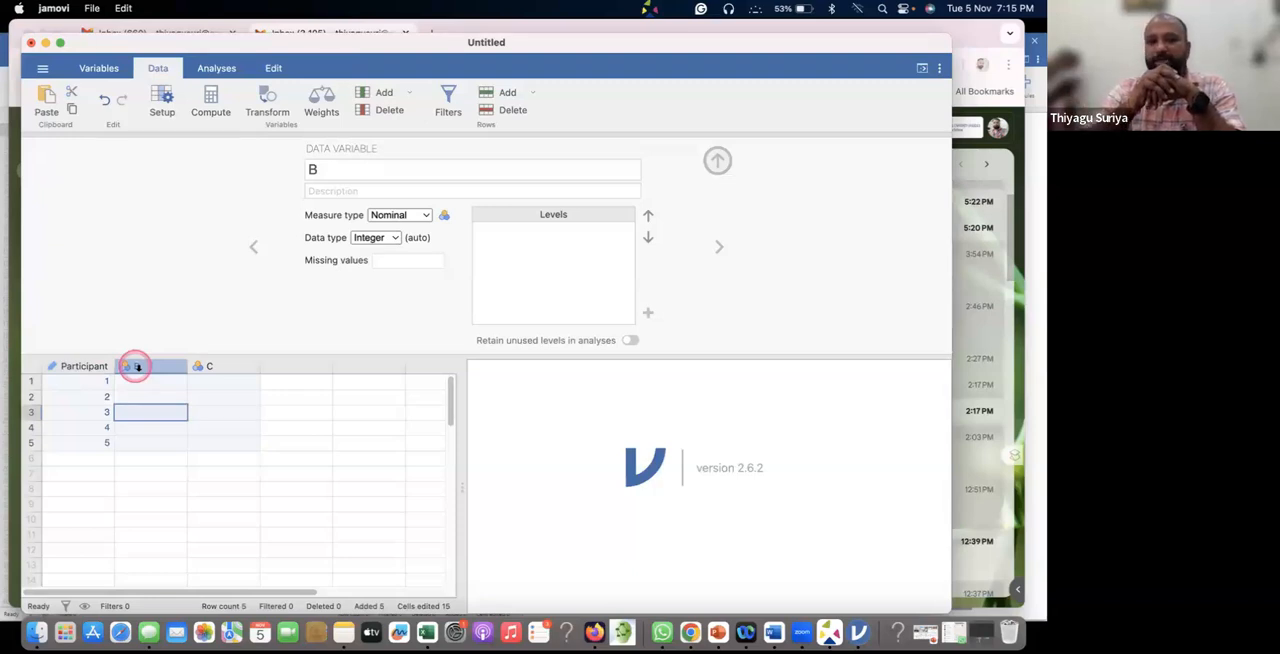
pyautogui.click(98, 67)
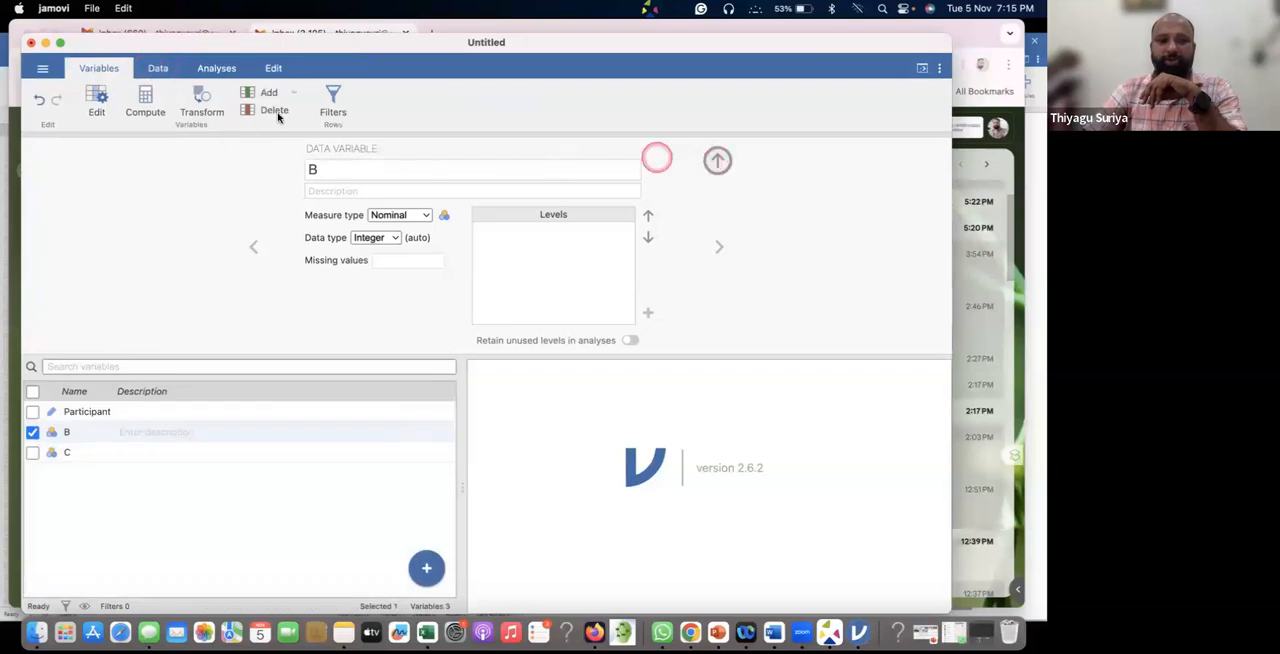
pyautogui.click(158, 67)
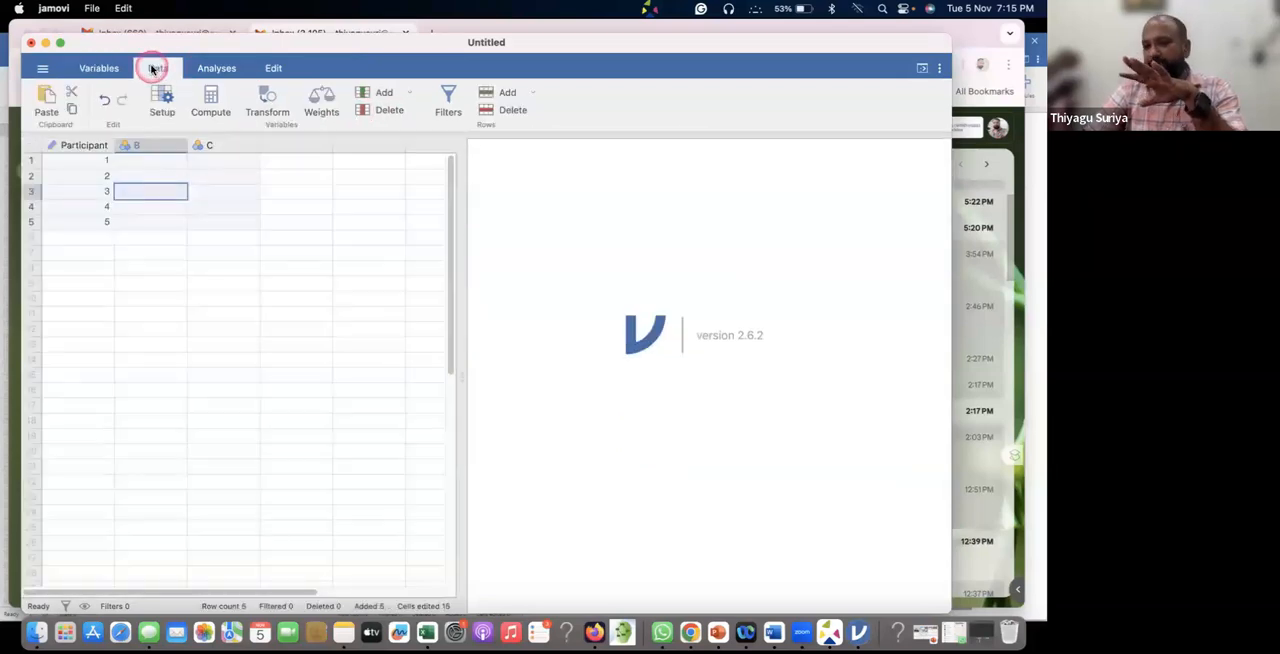
# Review the name and setup of the Participant variable, select its column, and move on to column B.
pyautogui.click(87, 145)
pyautogui.doubleClick(87, 145)
pyautogui.doubleClick(380, 170)
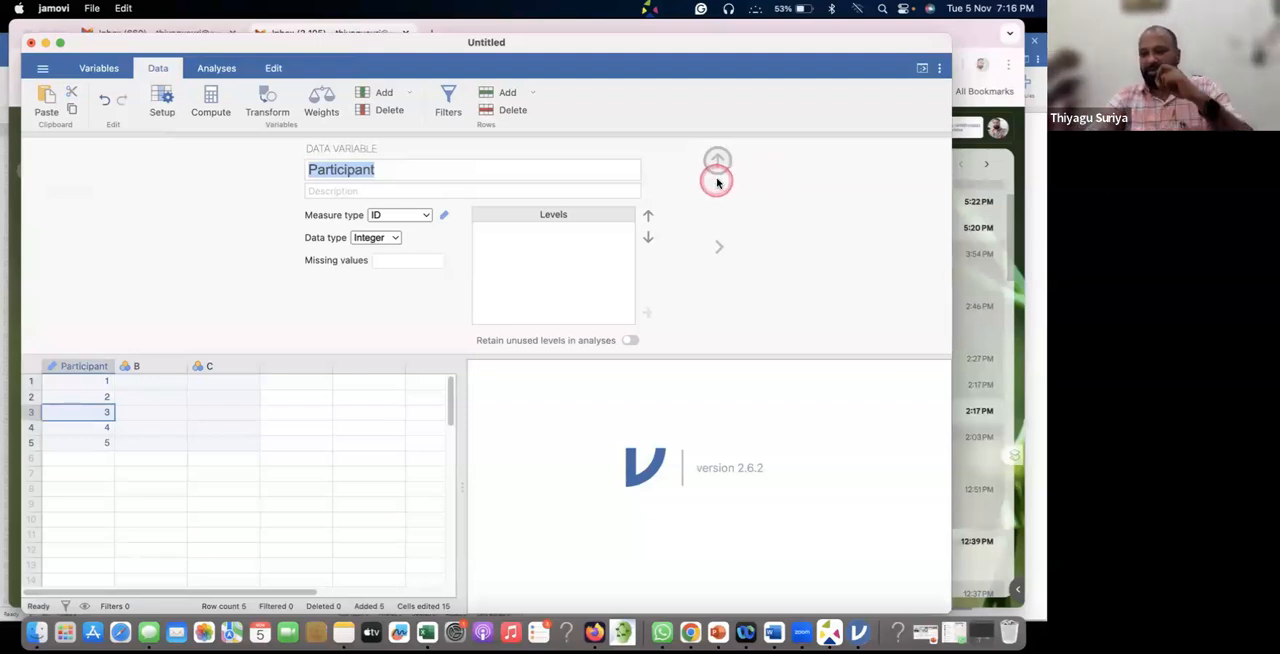
pyautogui.click(382, 170)
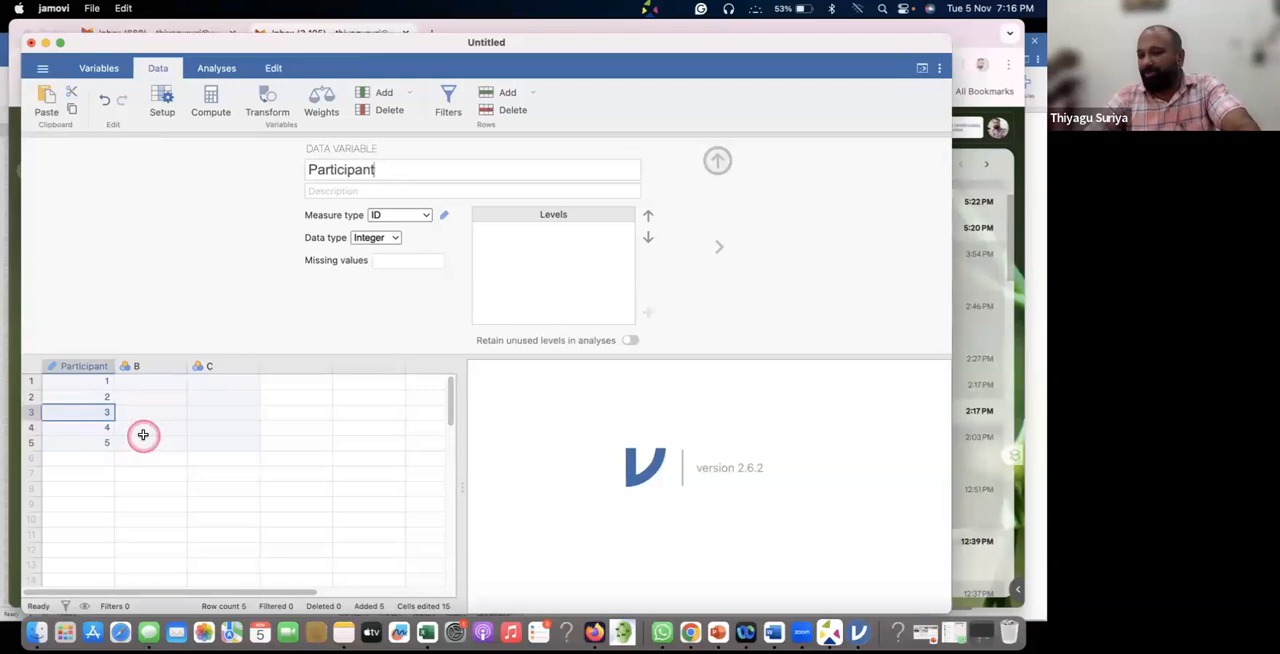
pyautogui.click(84, 366)
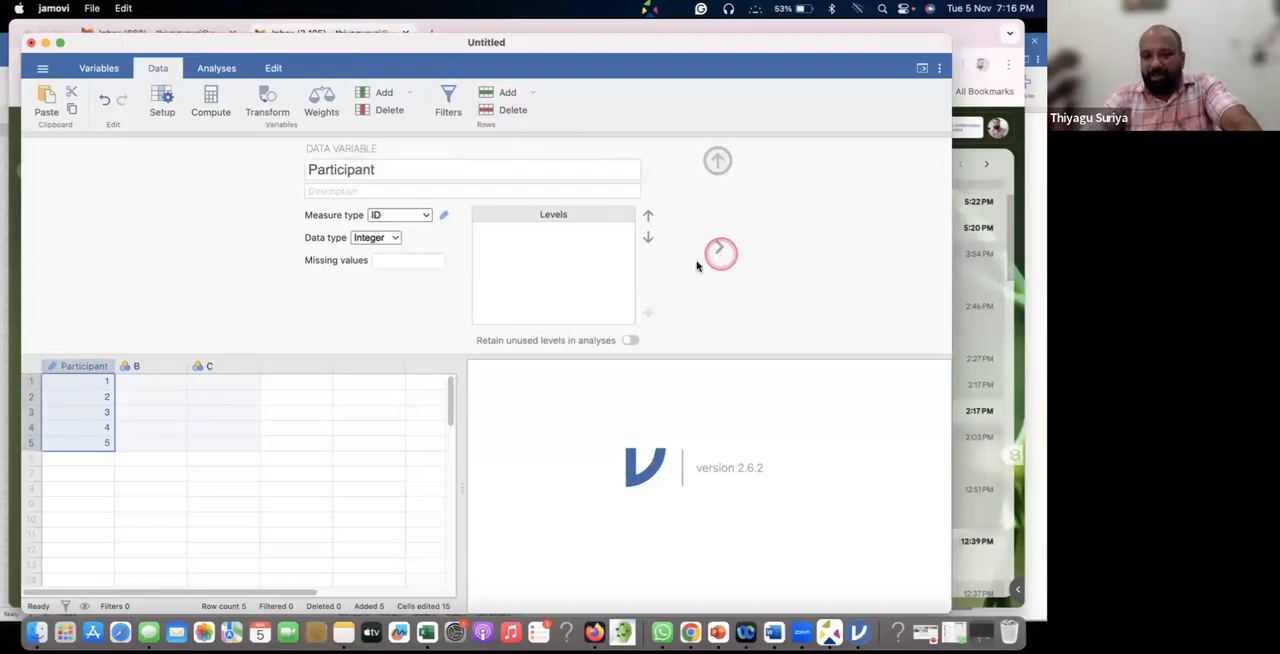
pyautogui.click(140, 366)
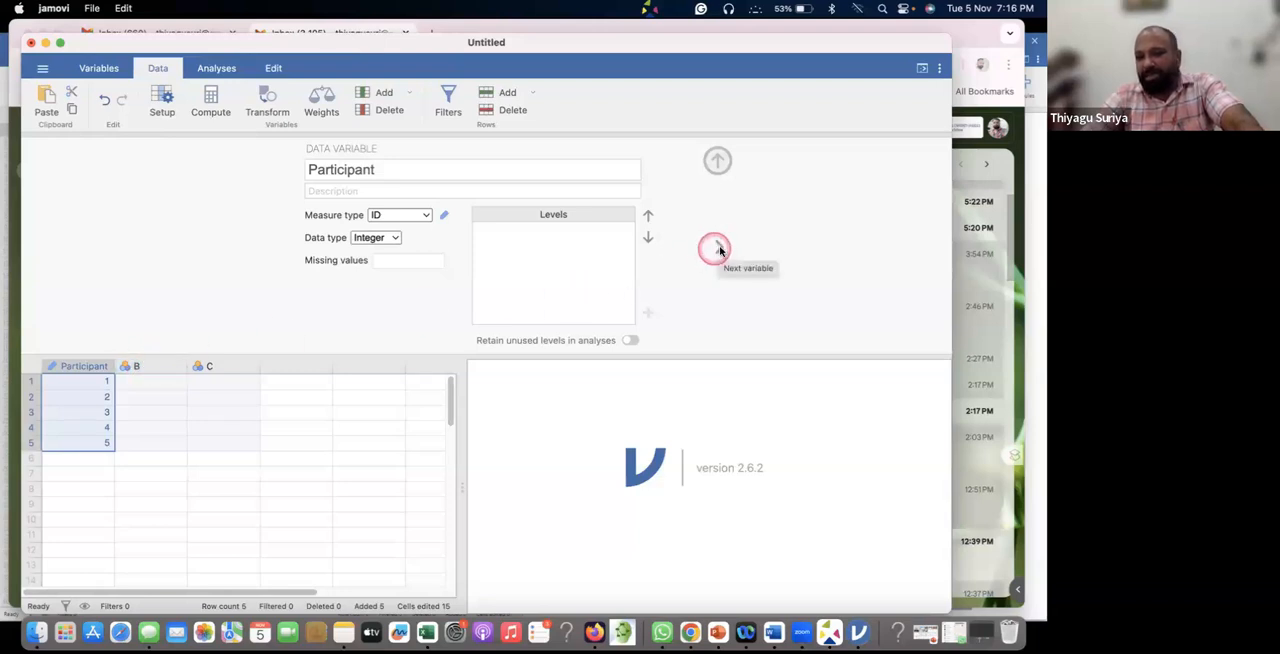
# Rename variable B as Gender and set its measure type to Nominal.
pyautogui.click(145, 367)
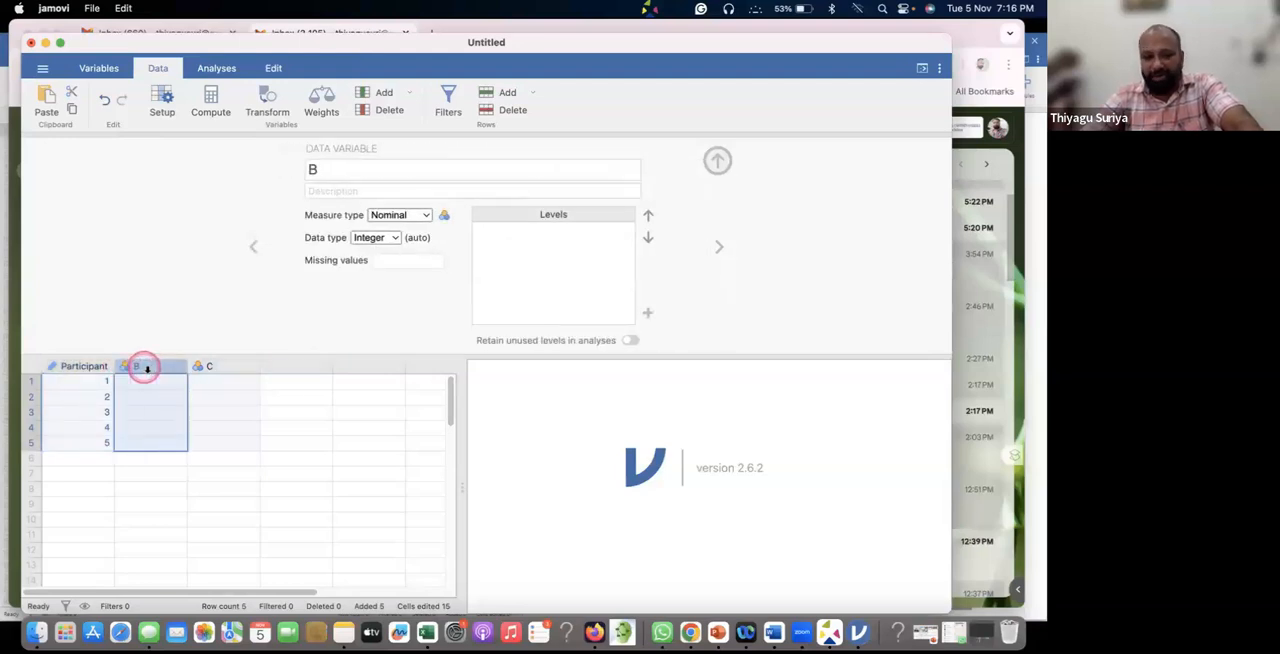
pyautogui.click(94, 366)
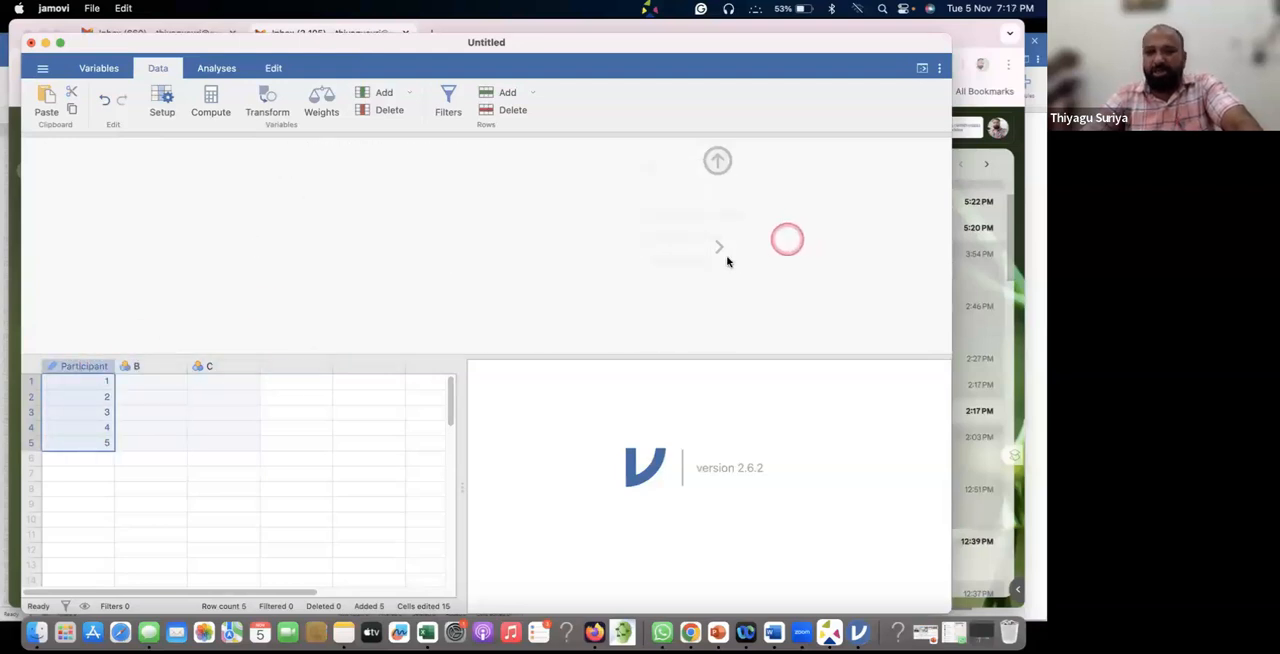
pyautogui.click(146, 368)
pyautogui.click(407, 163)
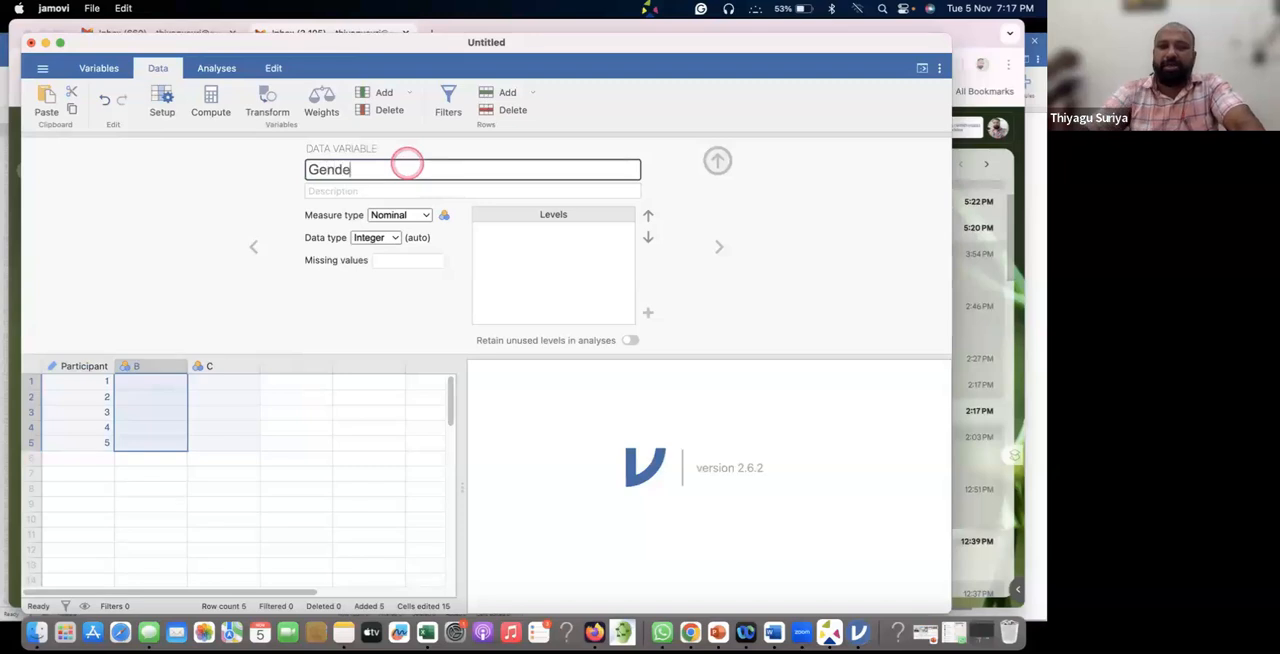
pyautogui.write('Gender')
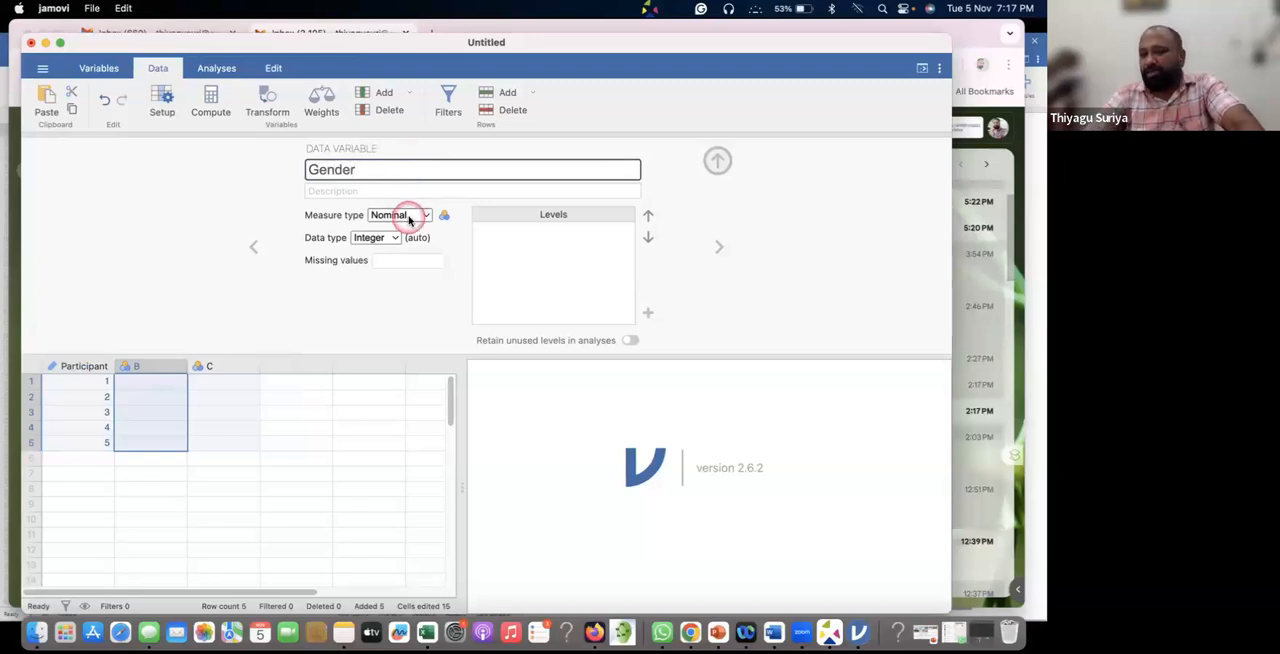
pyautogui.click(409, 219)
pyautogui.click(409, 230)
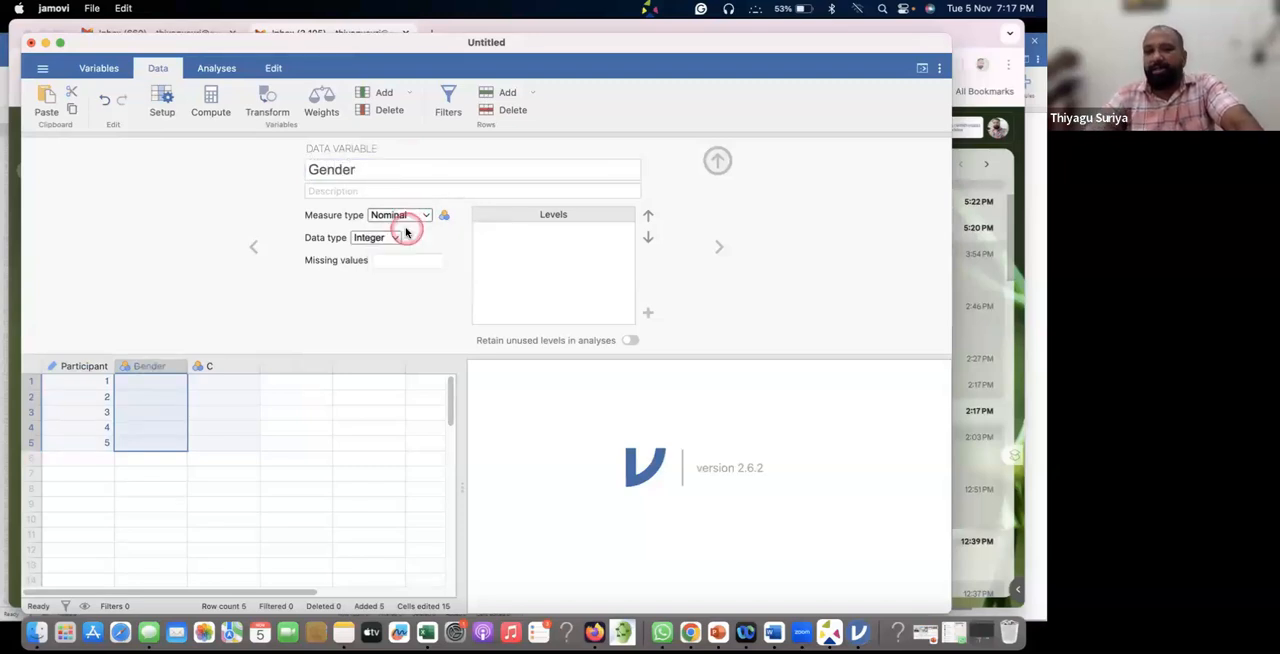
# Enter the codes 1, 1, 2, 2, 2 in the first five rows of the Gender column.
pyautogui.click(157, 382)
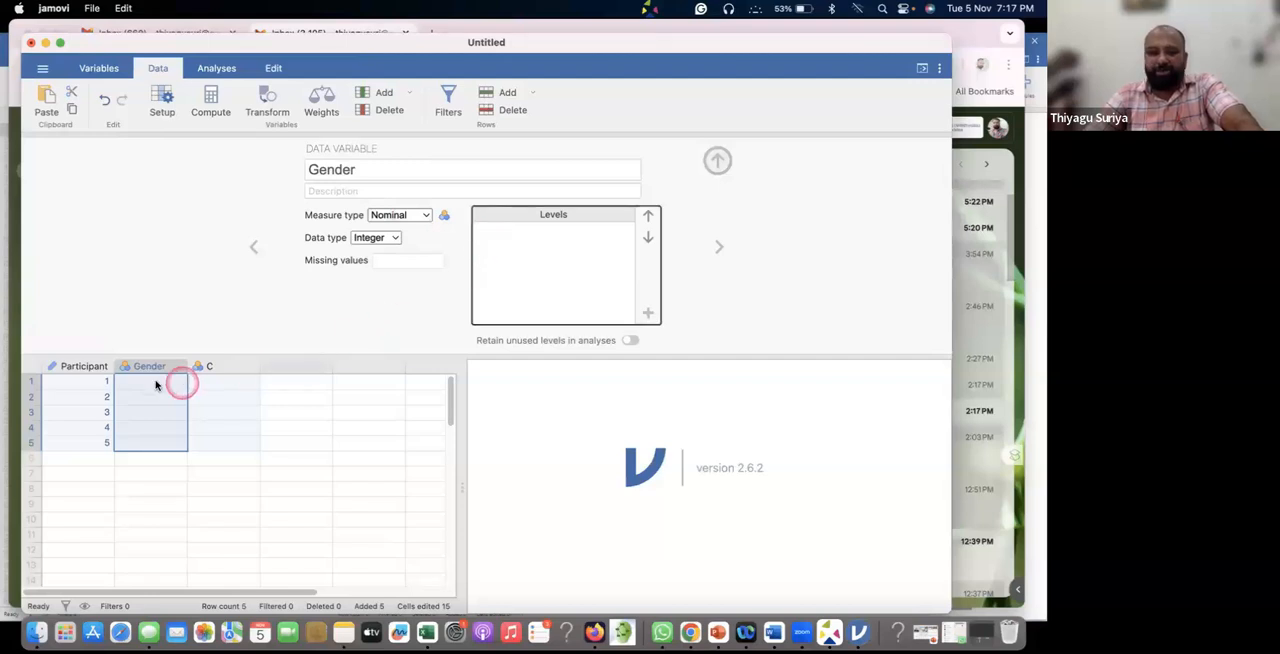
pyautogui.write('1')
pyautogui.press('Return')
pyautogui.write('1')
pyautogui.press('Return')
pyautogui.write('2')
pyautogui.press('Return')
pyautogui.write('2')
pyautogui.press('Return')
pyautogui.write('2')
pyautogui.press('Return')
pyautogui.click(208, 399)
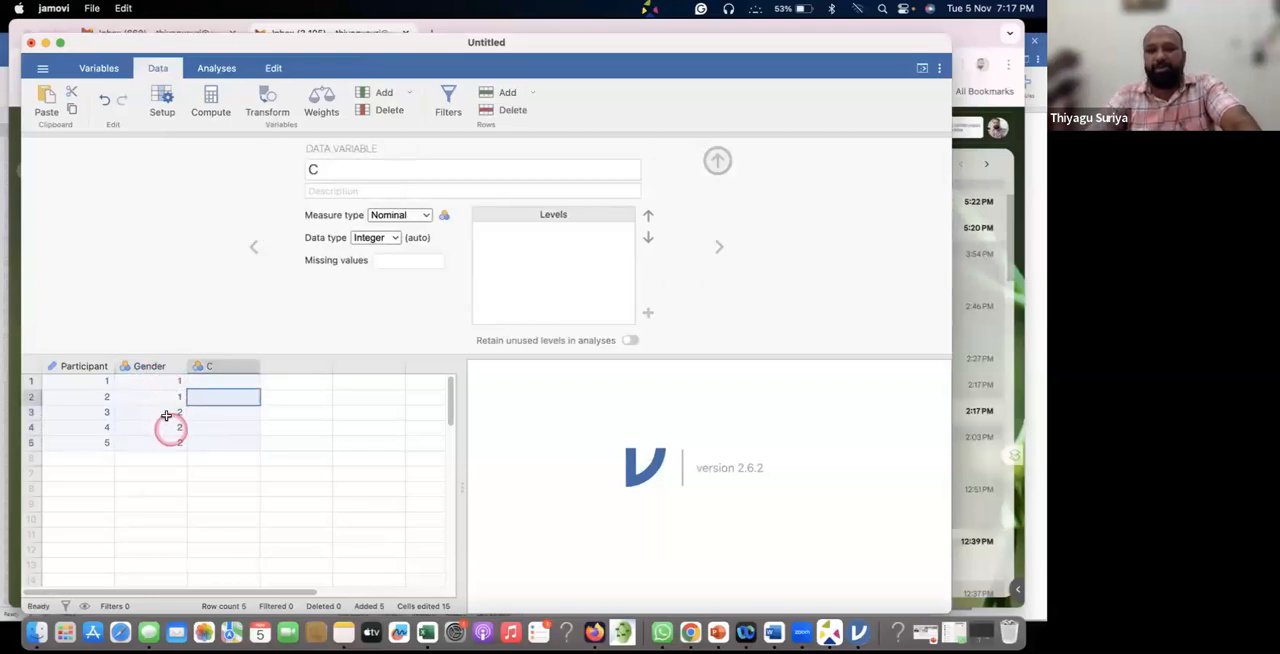
pyautogui.click(165, 384)
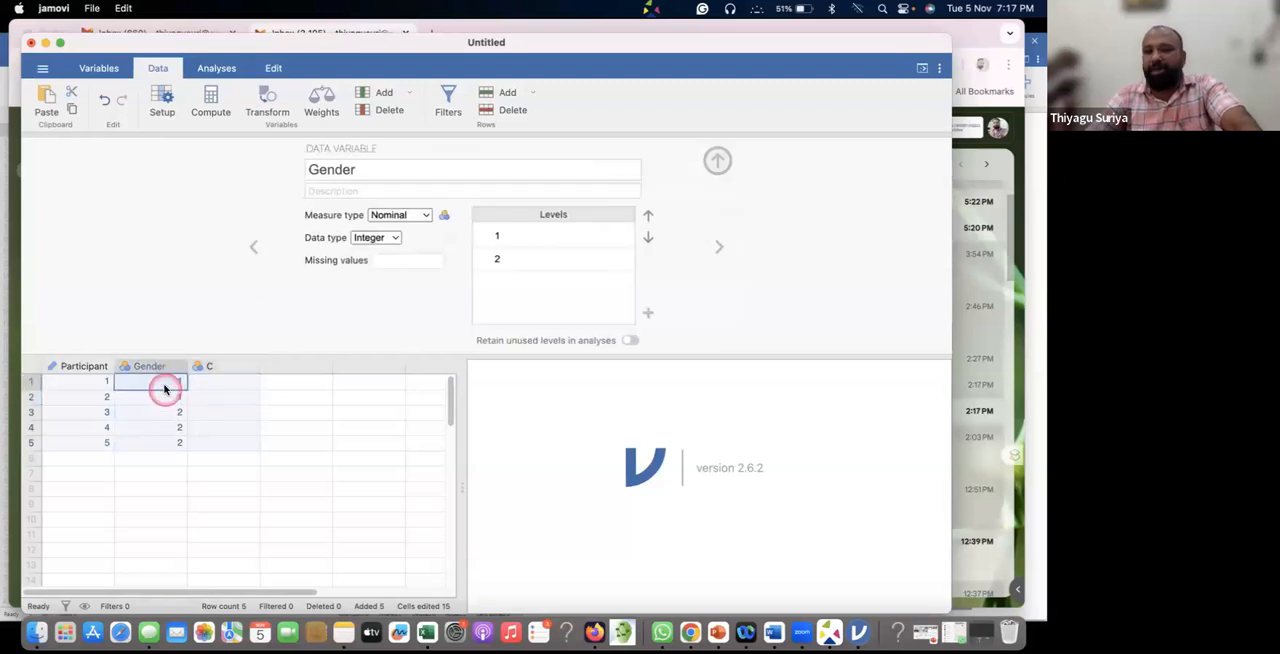
pyautogui.click(158, 418)
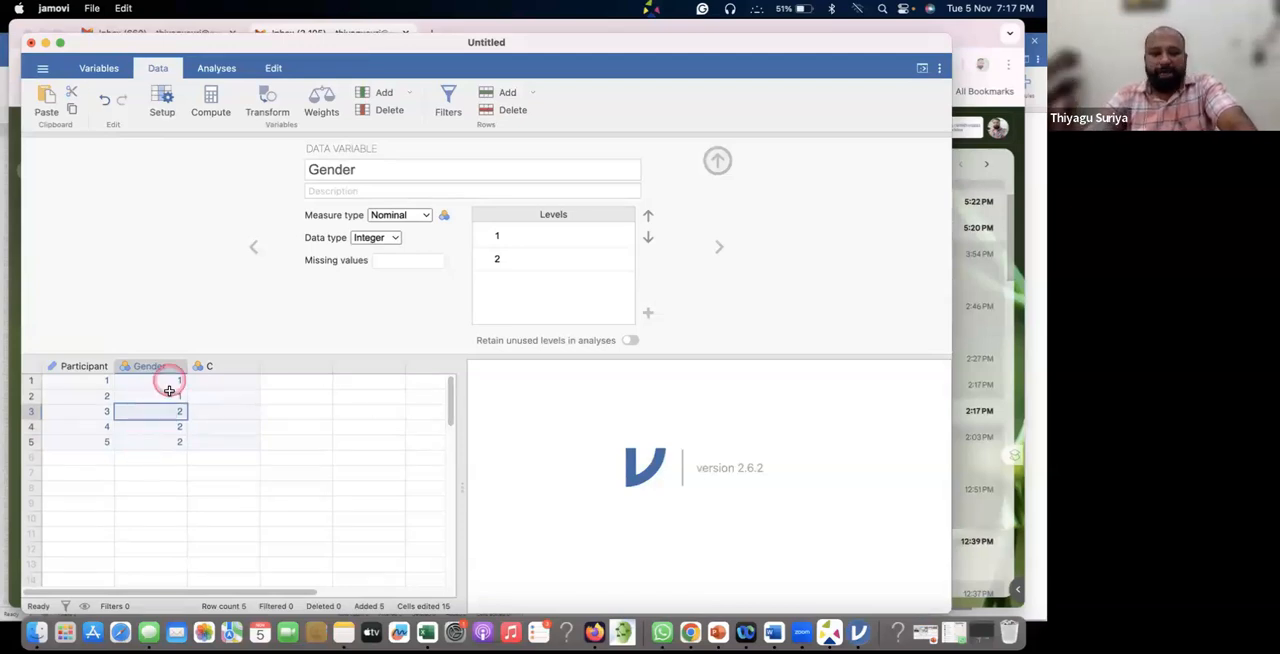
# Label the Gender levels, with 1 as Male and 2 as Female.
pyautogui.click(526, 235)
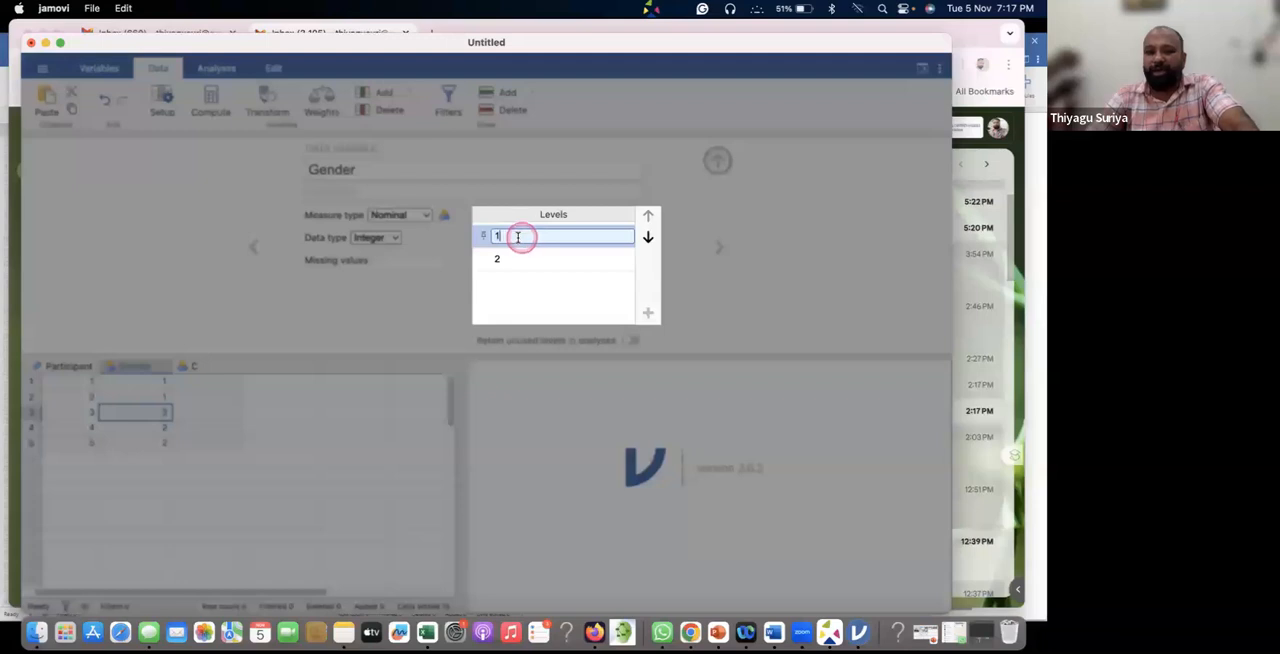
pyautogui.click(156, 432)
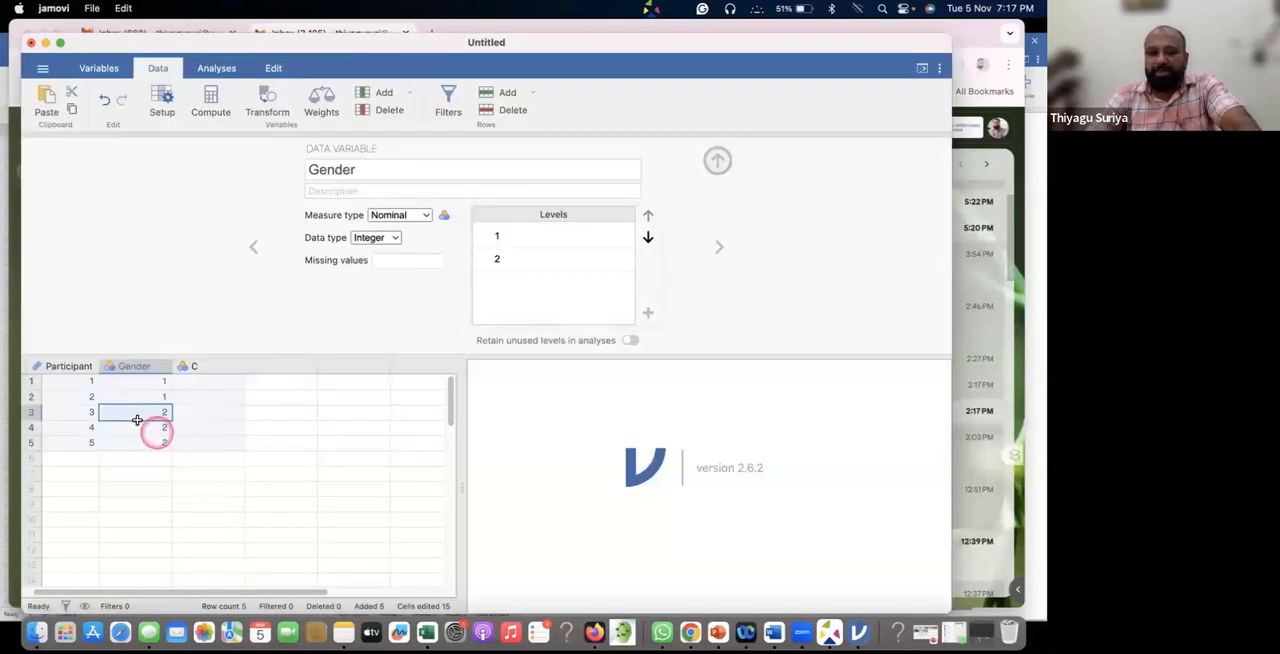
pyautogui.click(551, 232)
pyautogui.click(551, 232)
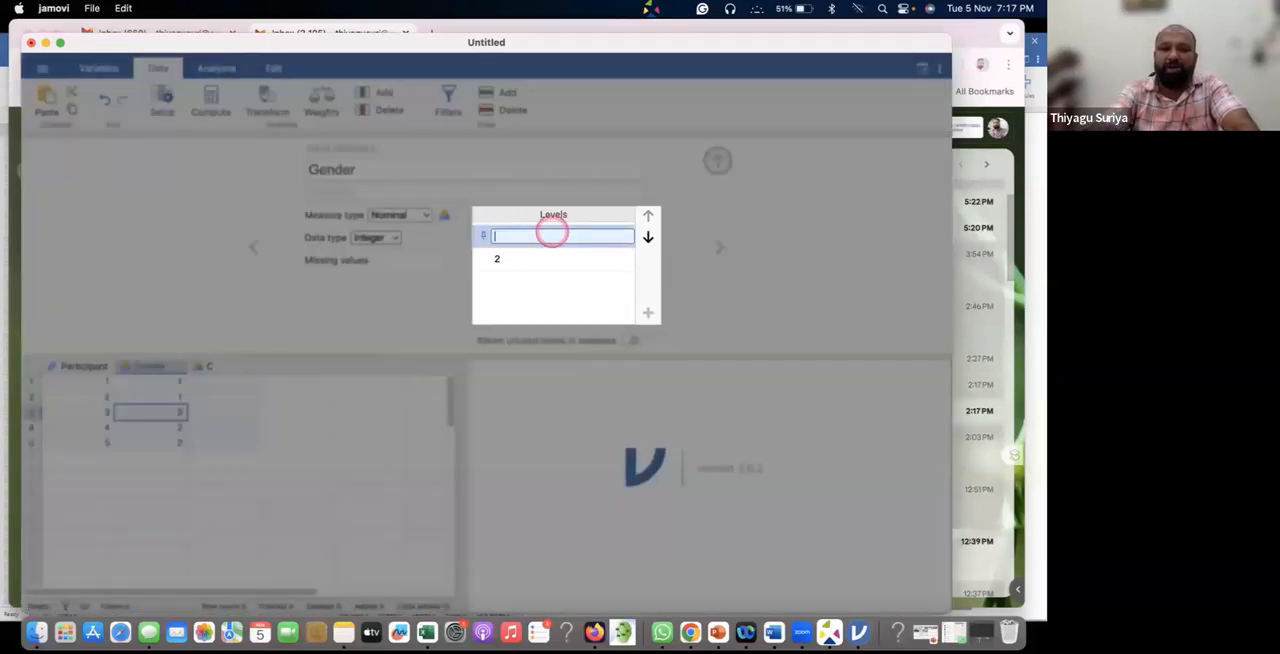
pyautogui.write('Male')
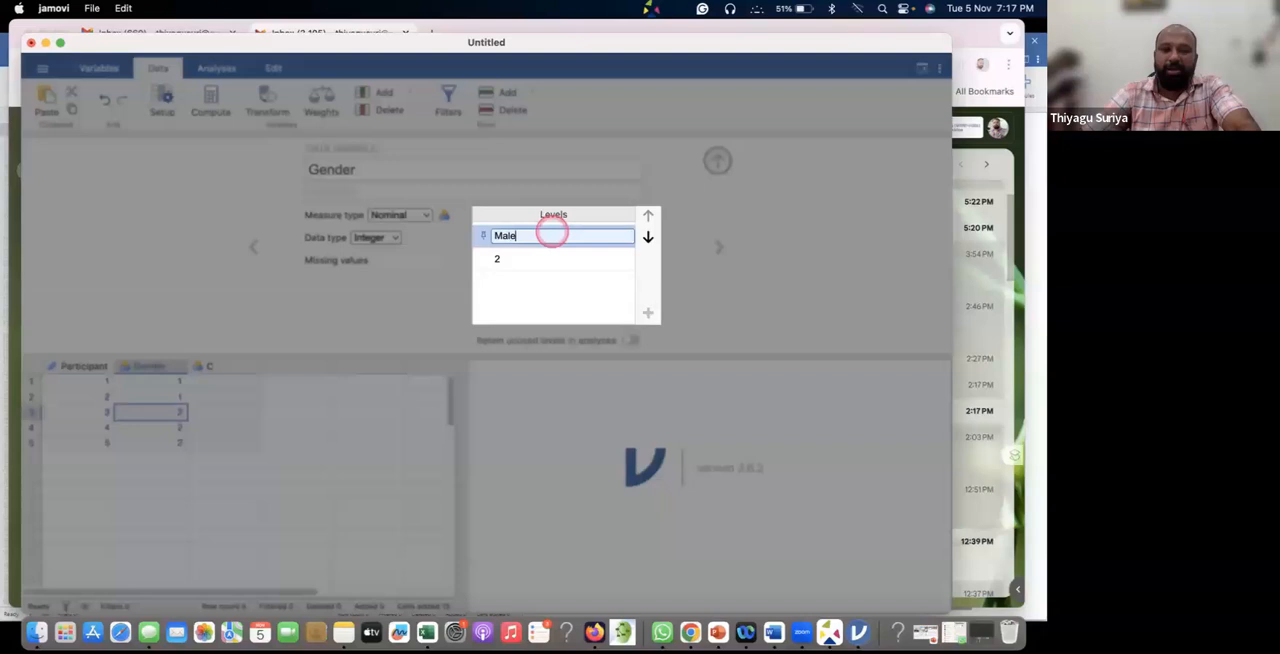
pyautogui.click(507, 262)
pyautogui.write('Female')
pyautogui.click(515, 288)
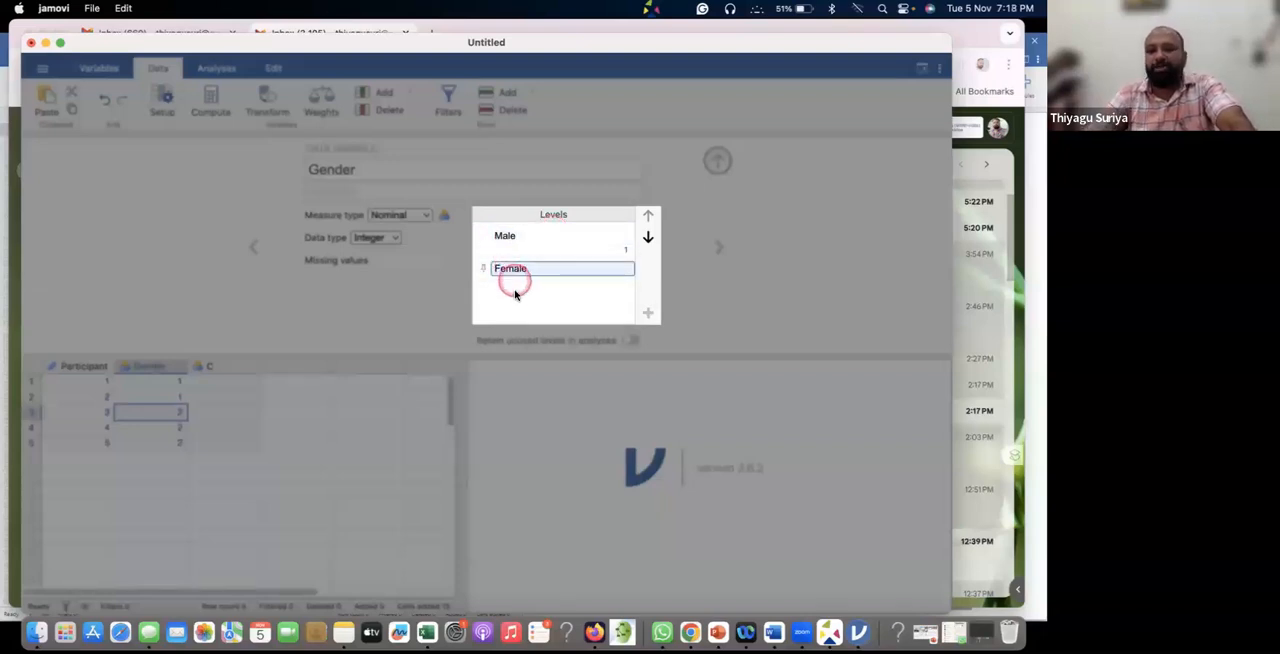
pyautogui.click(509, 249)
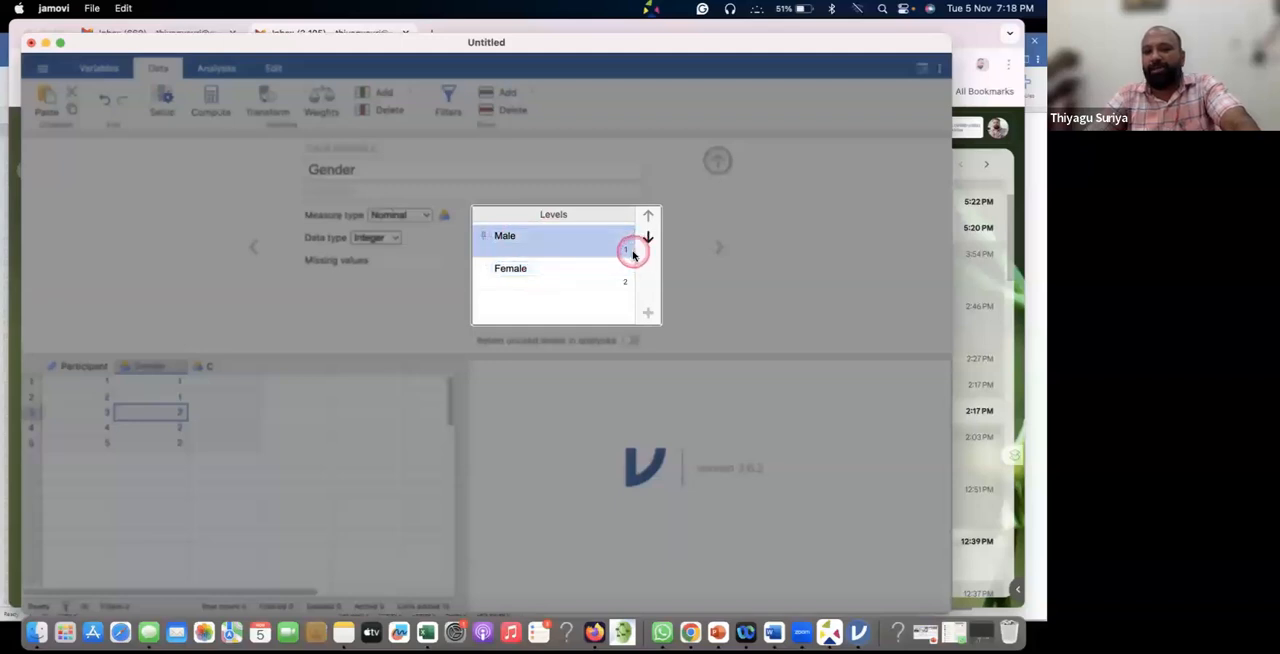
pyautogui.click(745, 280)
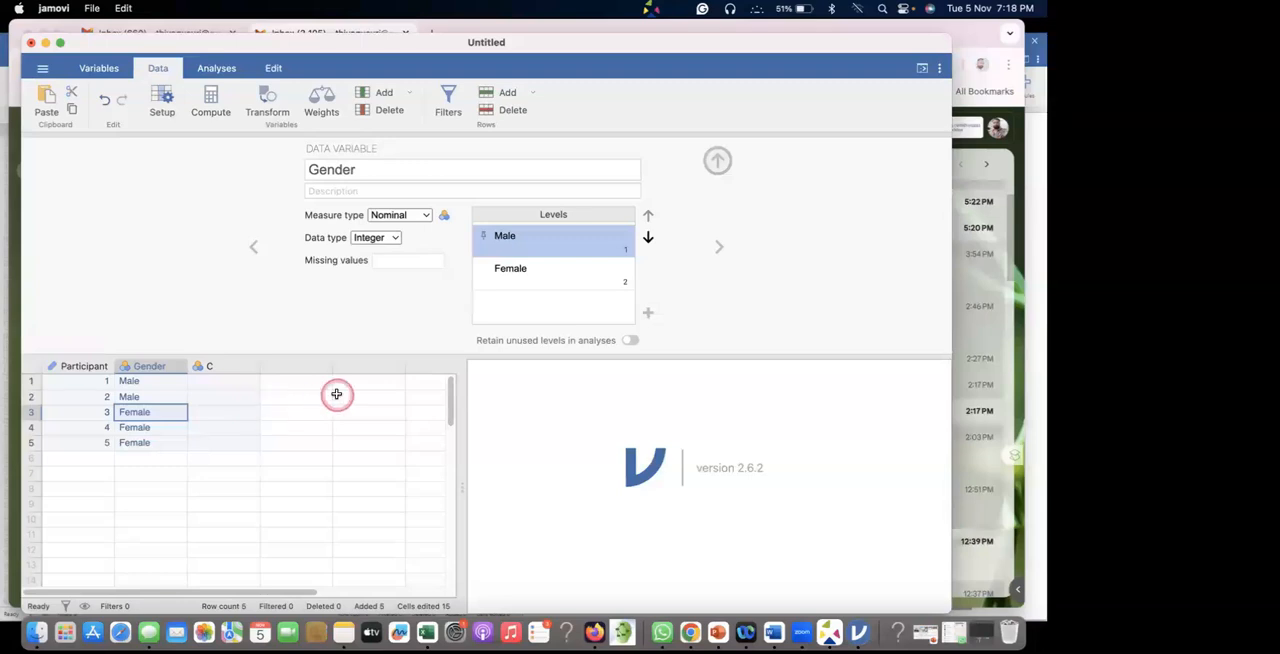
# Rename variable C as Locality and set its measure type to Nominal.
pyautogui.click(209, 366)
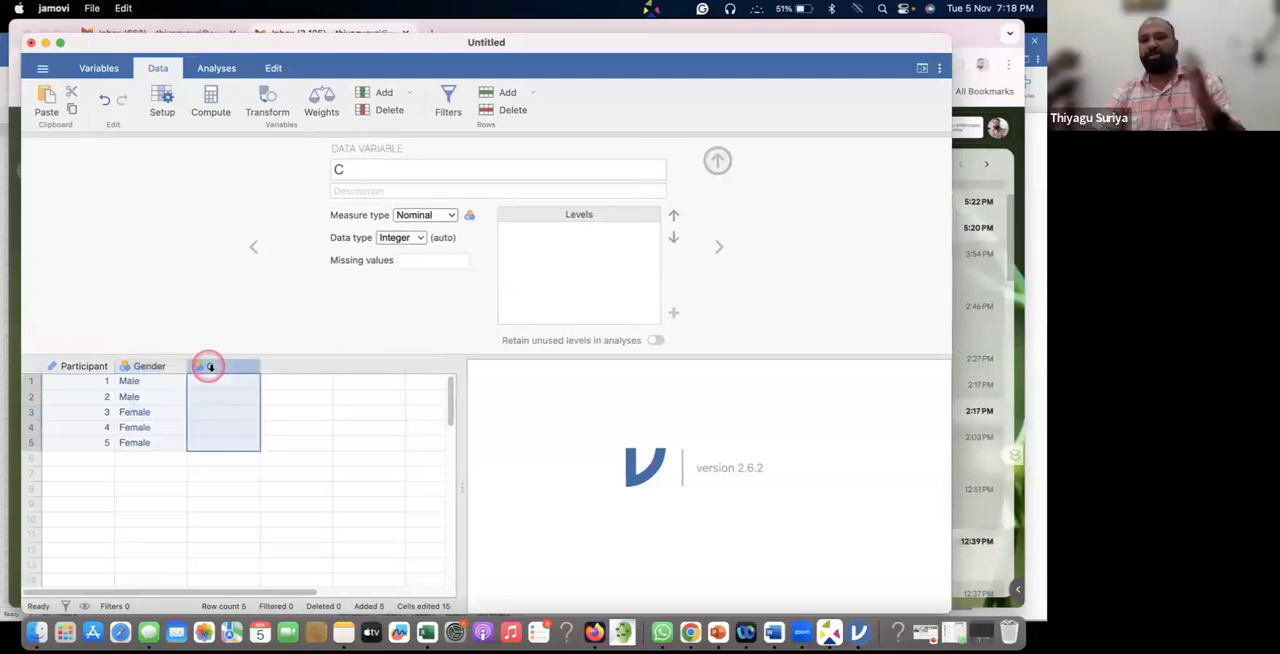
pyautogui.click(325, 168)
pyautogui.write('Locality')
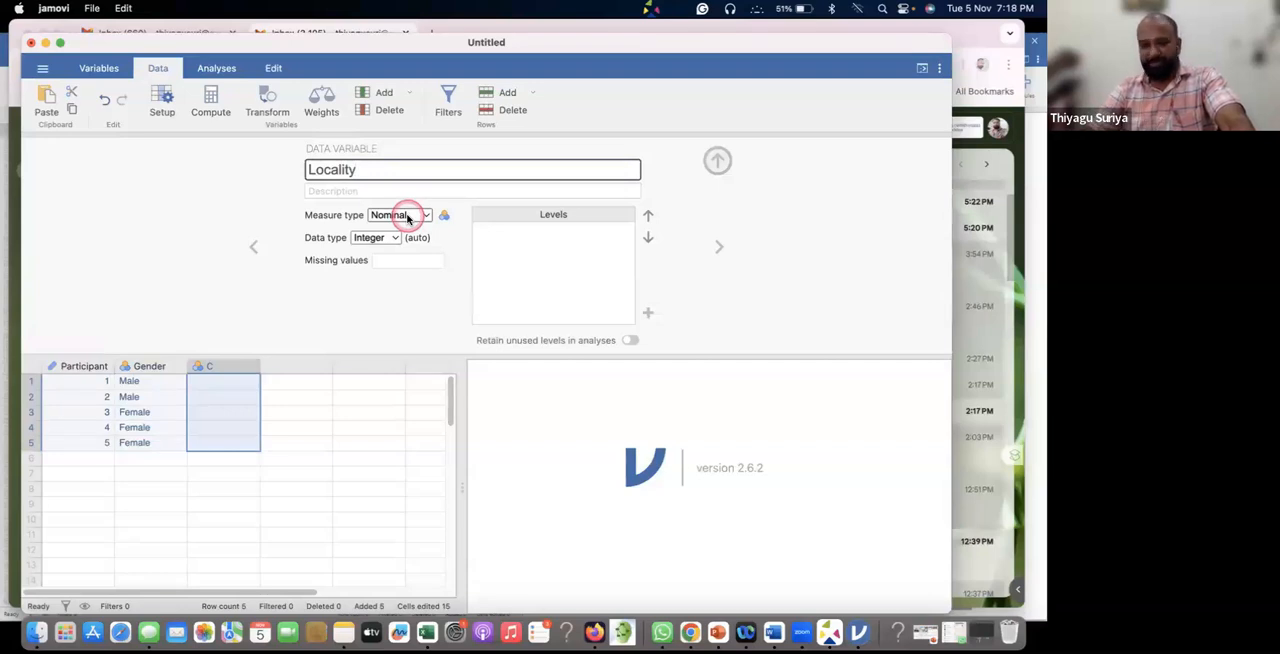
pyautogui.click(407, 216)
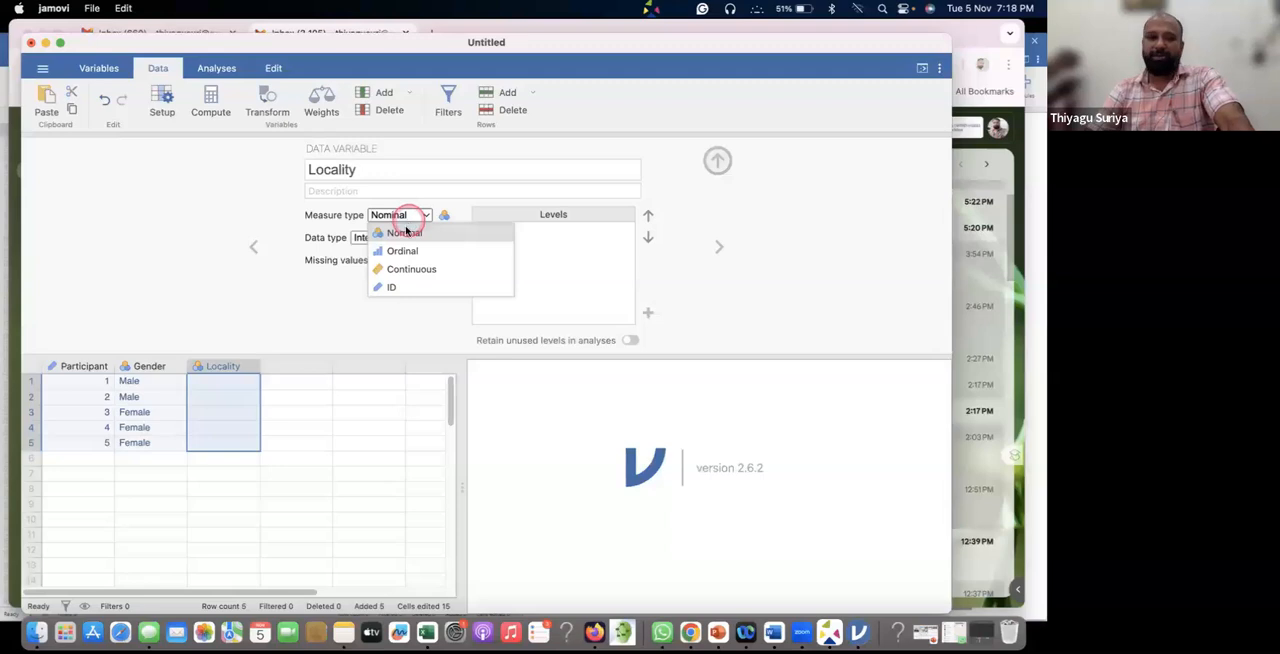
pyautogui.click(403, 233)
# Enter the codes 1, 2, 1, 2, 1 in the first five rows of the Locality column.
pyautogui.click(231, 380)
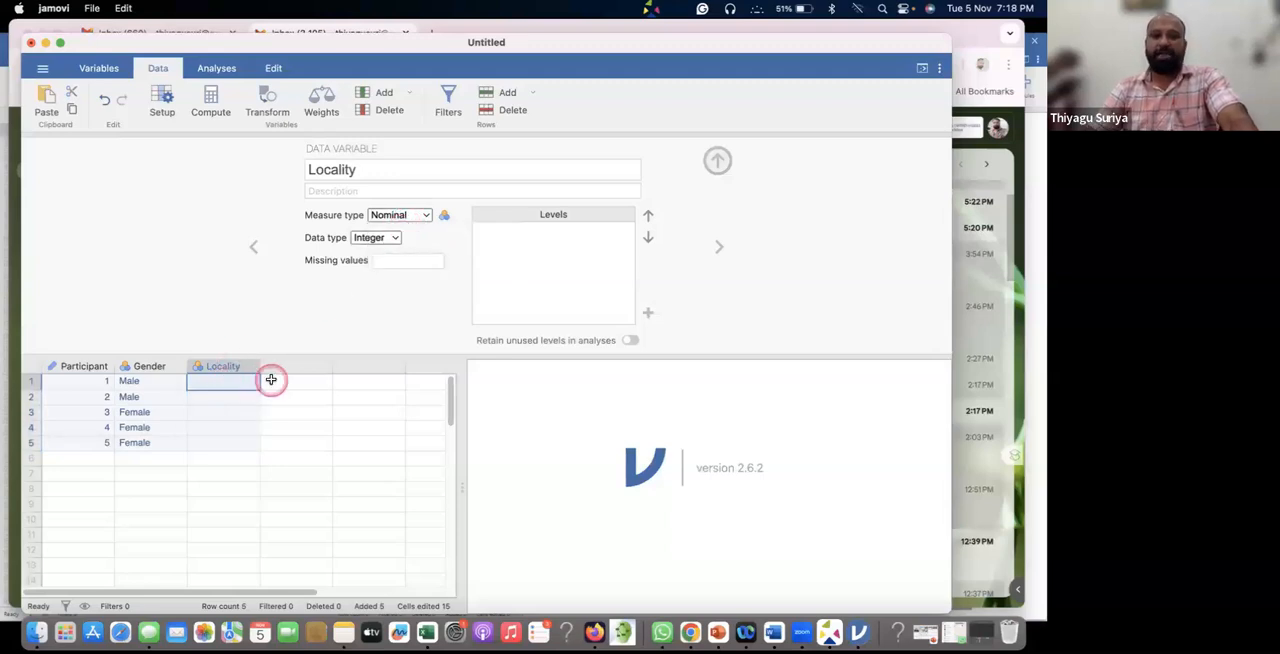
pyautogui.write('1')
pyautogui.press('Return')
pyautogui.write('2')
pyautogui.press('Return')
pyautogui.write('1')
pyautogui.press('Return')
pyautogui.write('2')
pyautogui.press('Return')
pyautogui.write('1')
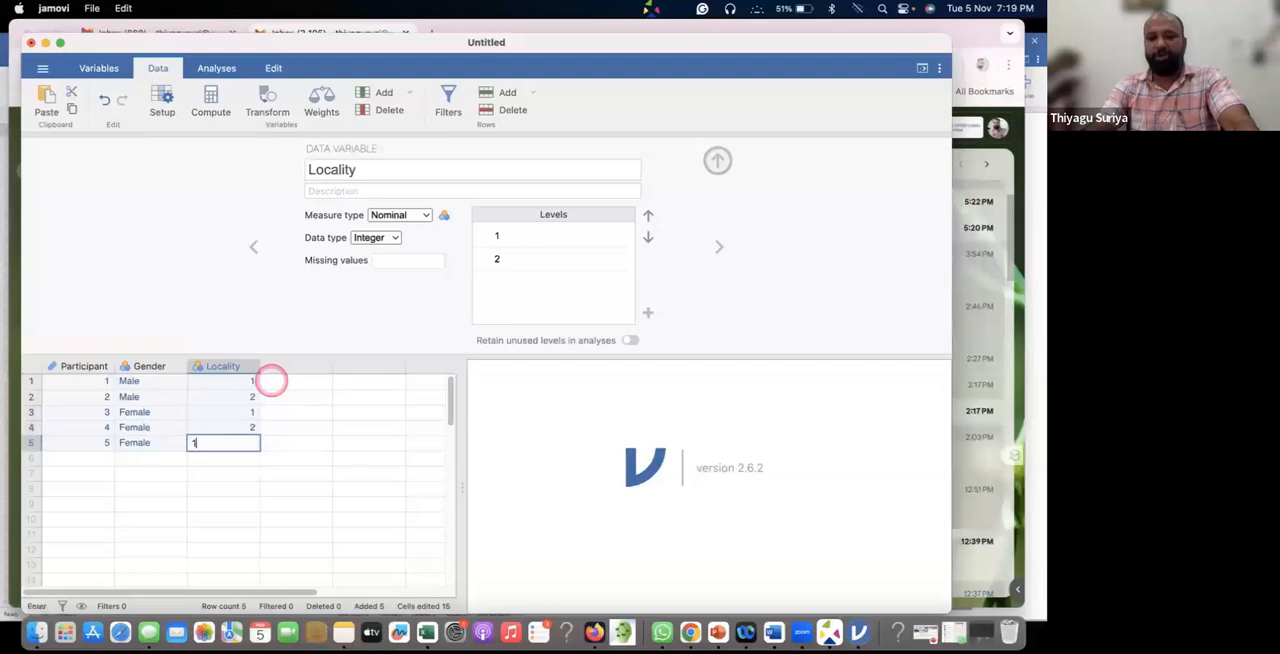
pyautogui.press('Return')
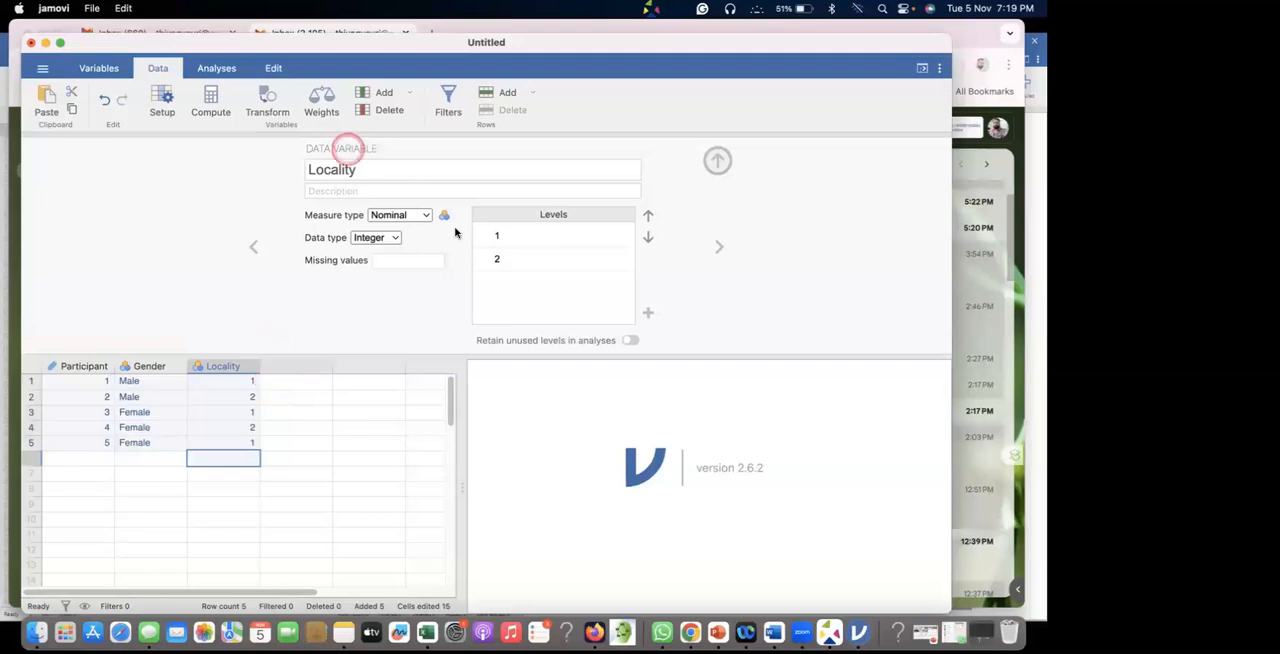
# Label the Locality levels, with 1 as Rural and 2 as Urban.
pyautogui.click(509, 238)
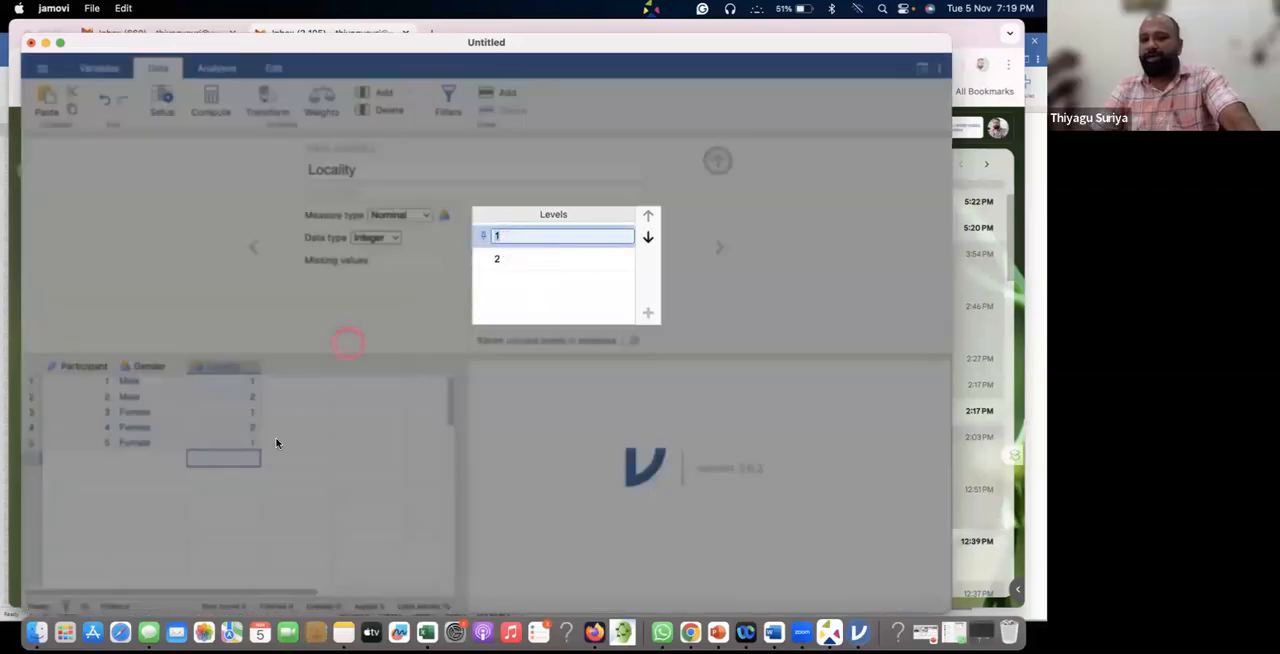
pyautogui.click(250, 403)
pyautogui.click(513, 234)
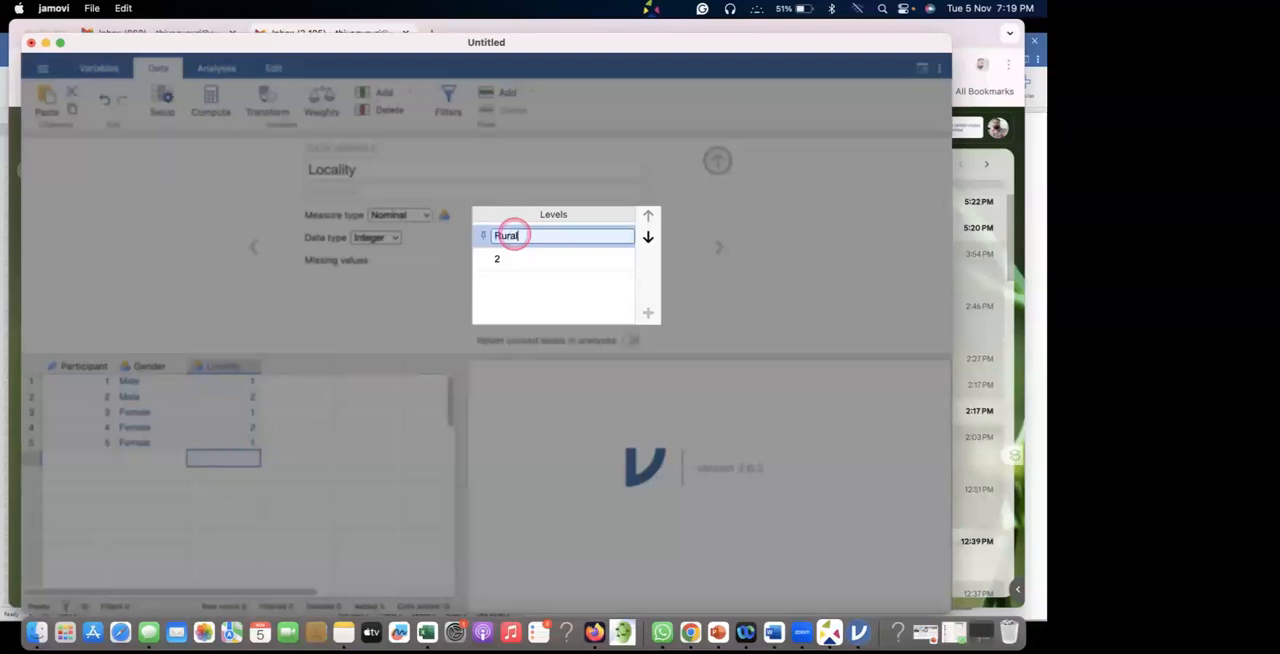
pyautogui.click(500, 261)
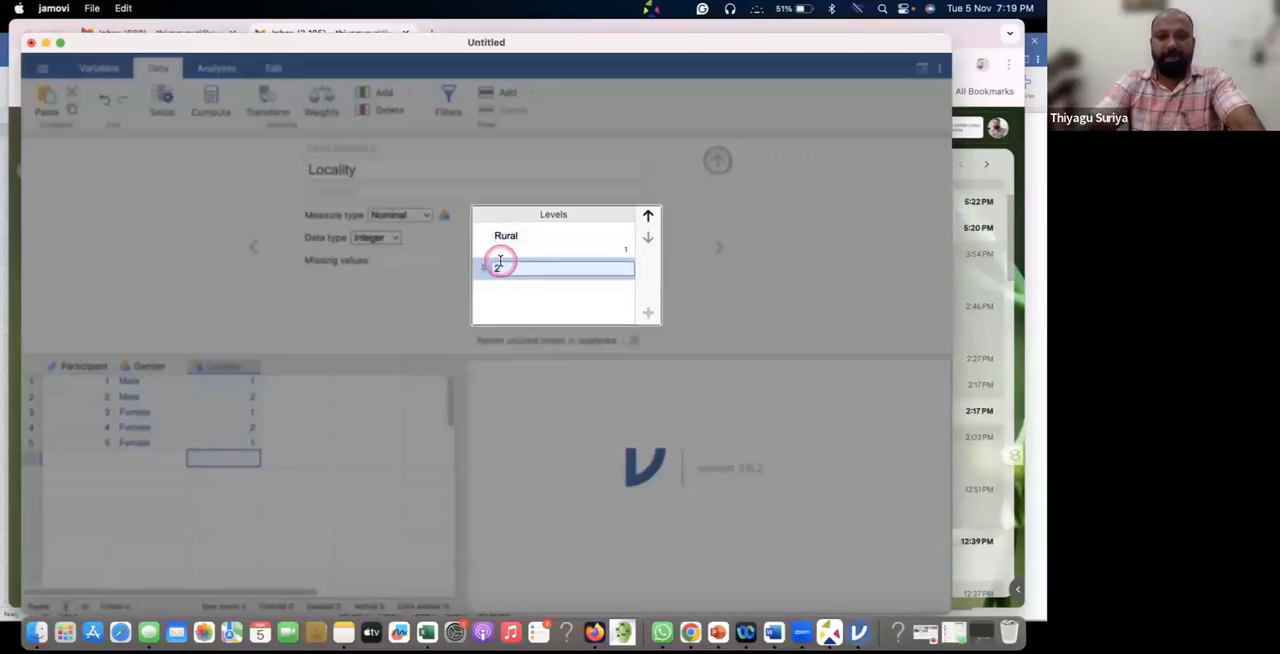
pyautogui.click(502, 271)
pyautogui.write('Urb')
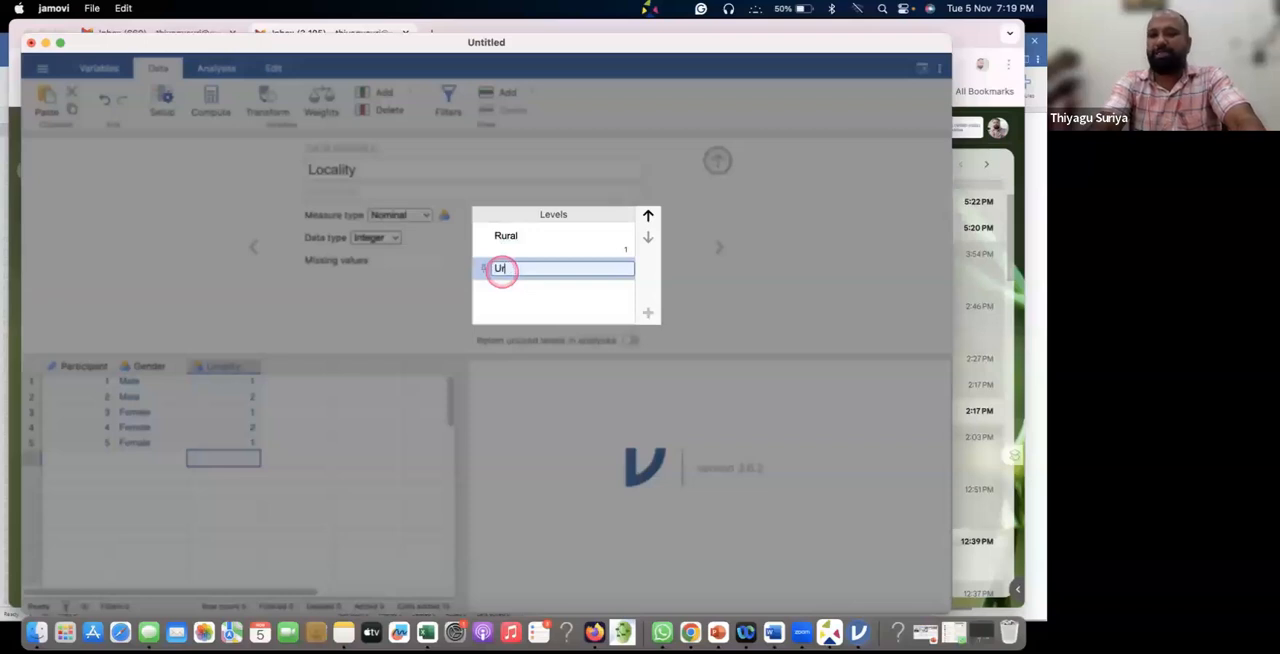
pyautogui.write('an')
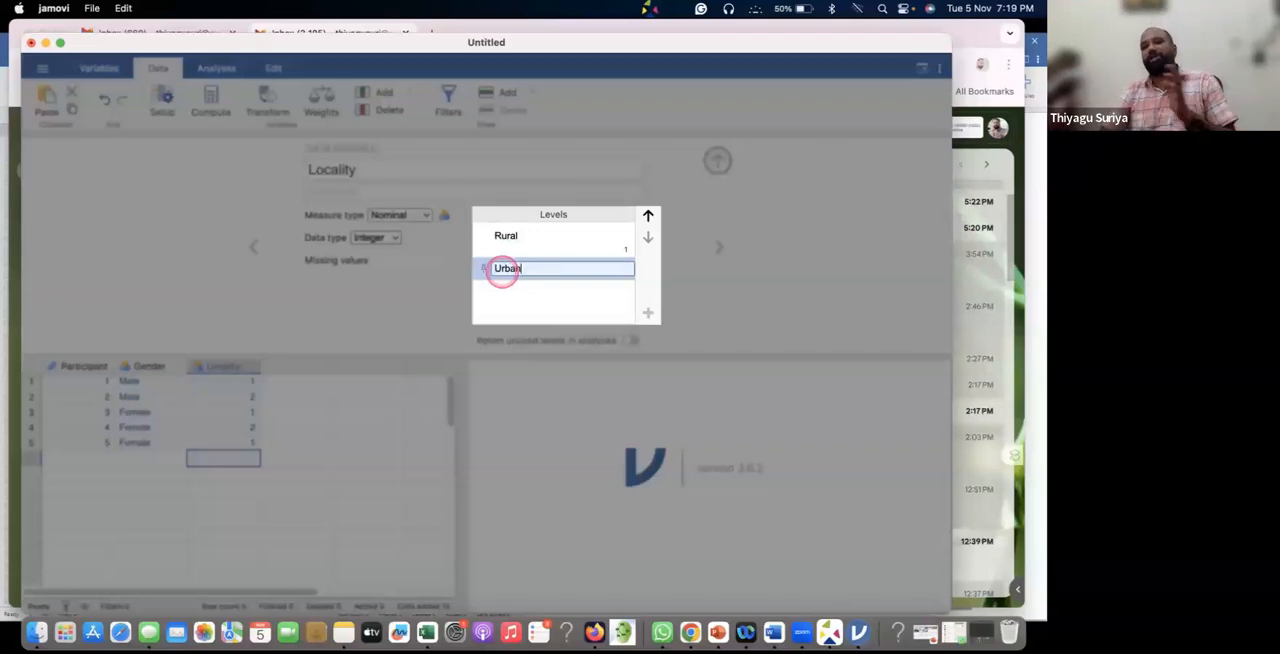
pyautogui.click(722, 289)
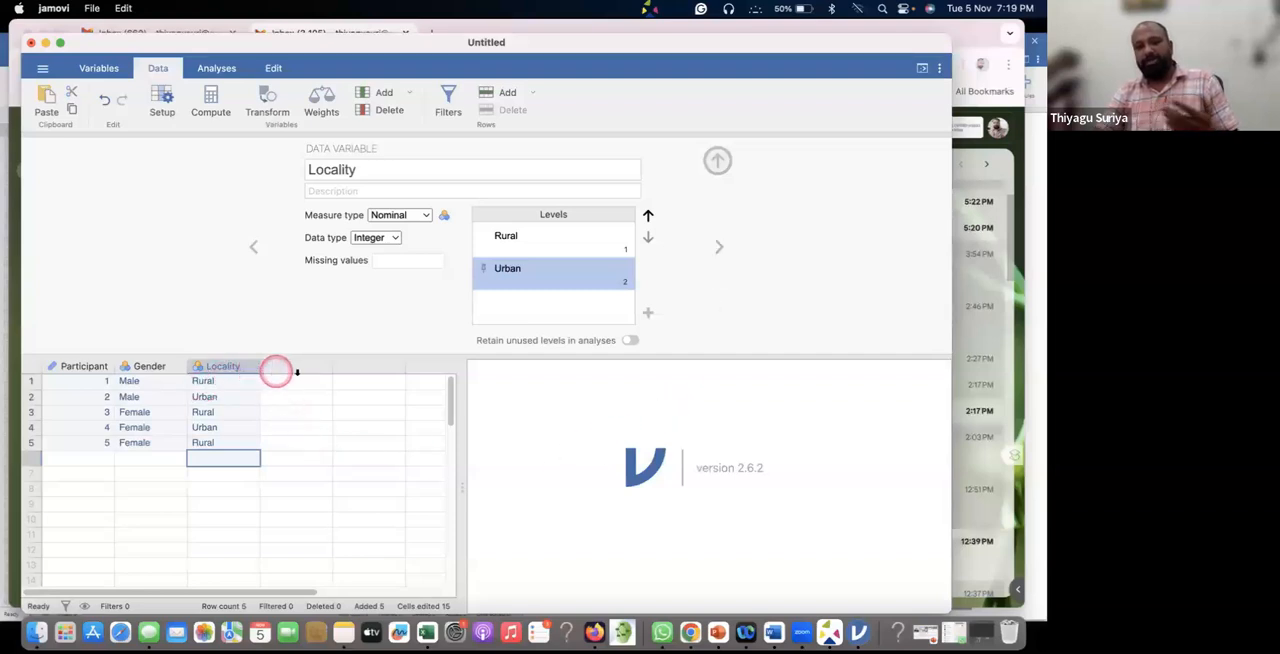
# Add a new data variable after Locality, name it Management and keep its measure type as Nominal.
pyautogui.click(718, 245)
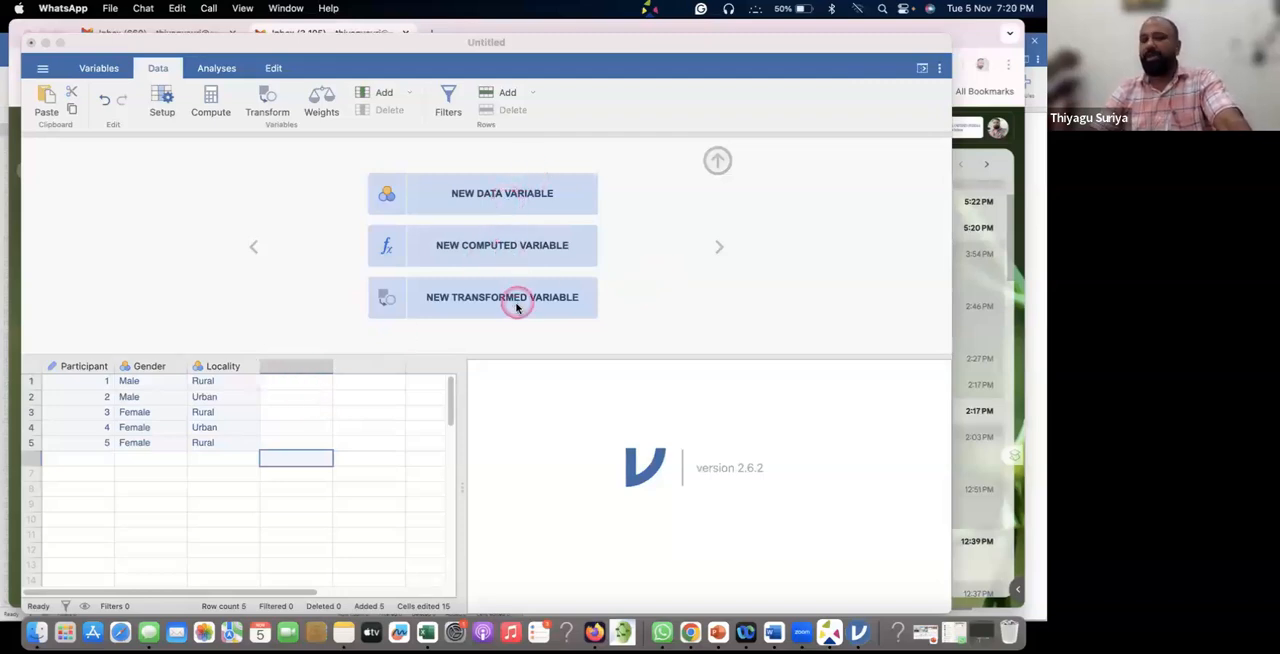
pyautogui.click(506, 202)
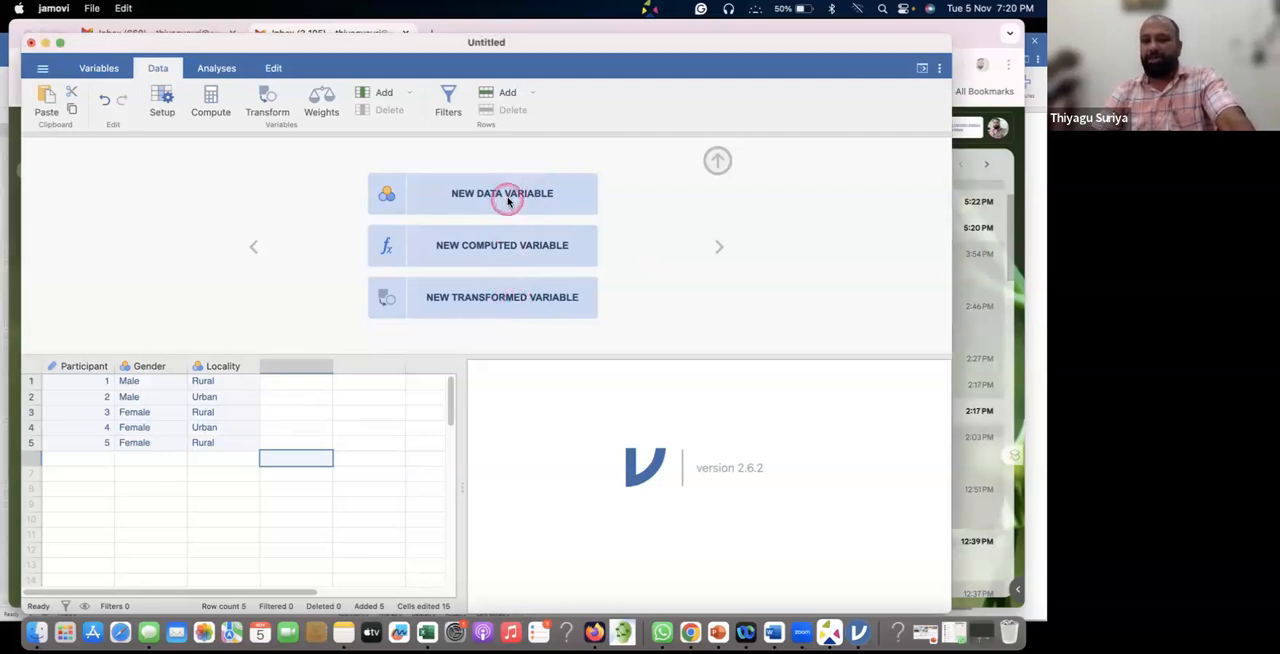
pyautogui.click(512, 196)
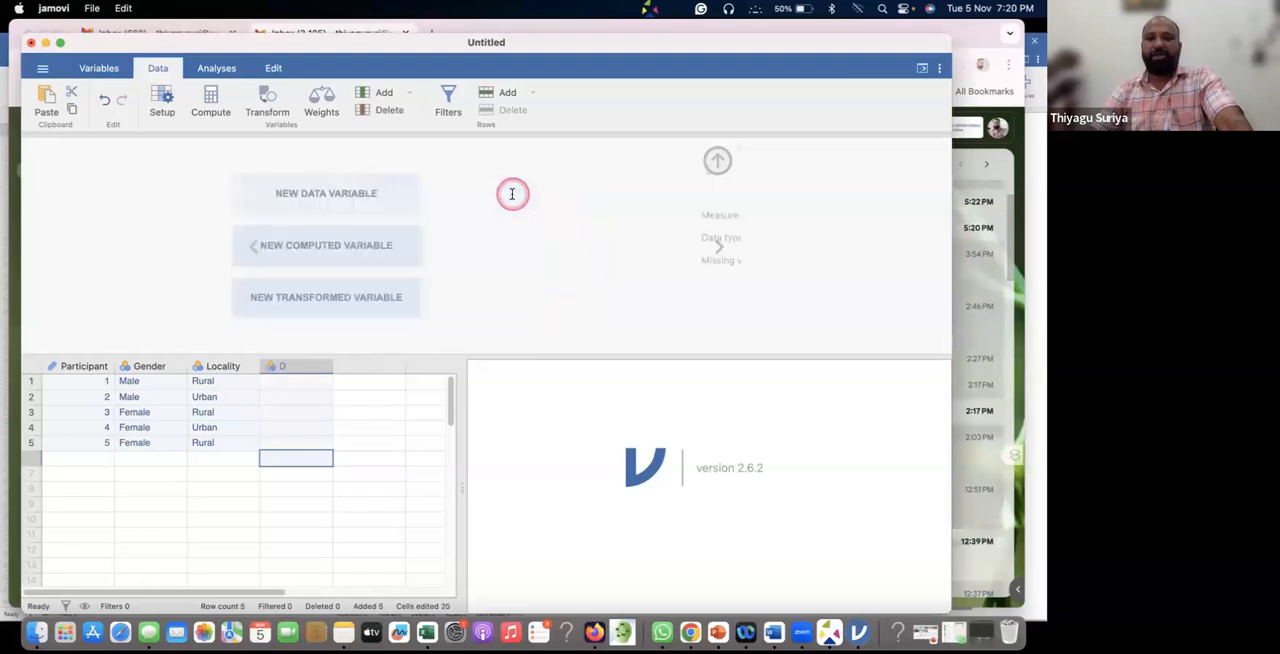
pyautogui.click(357, 172)
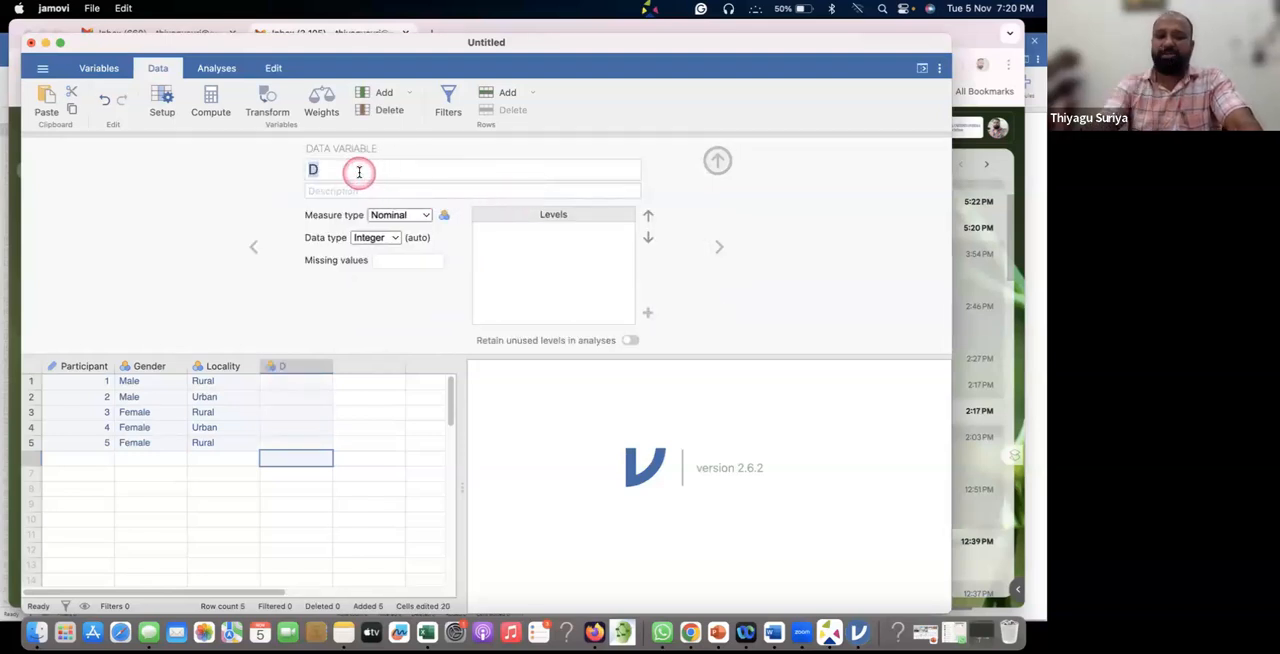
pyautogui.write('Management')
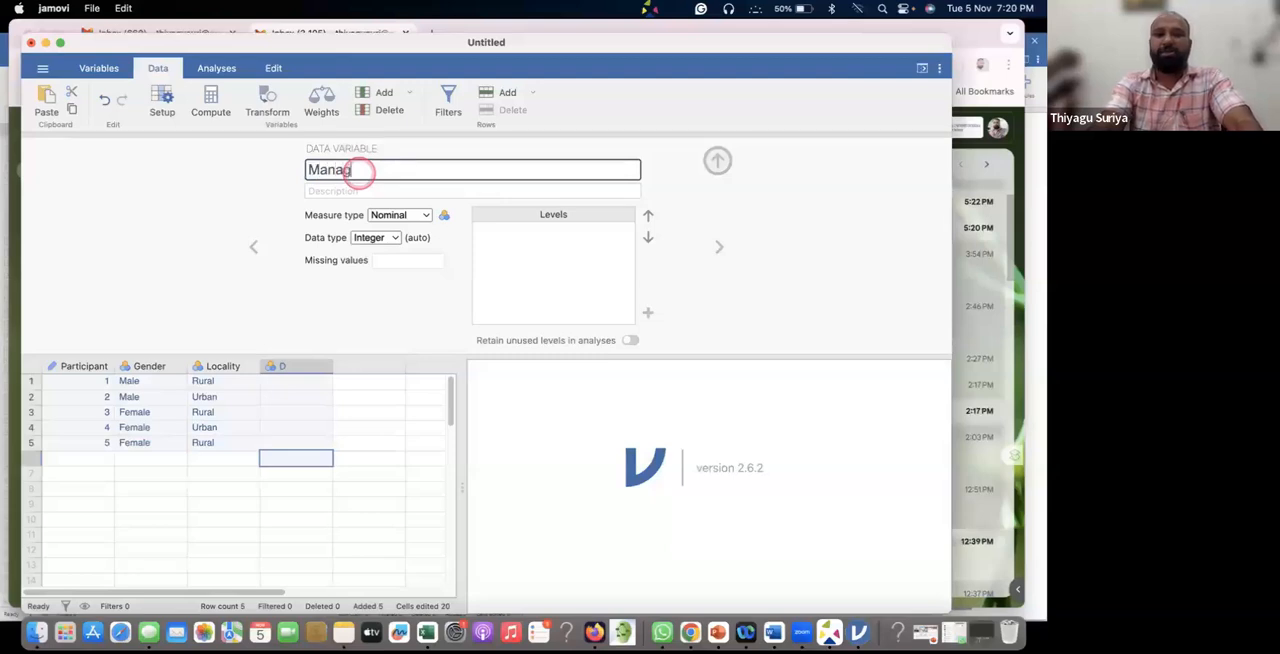
pyautogui.click(401, 214)
pyautogui.click(408, 218)
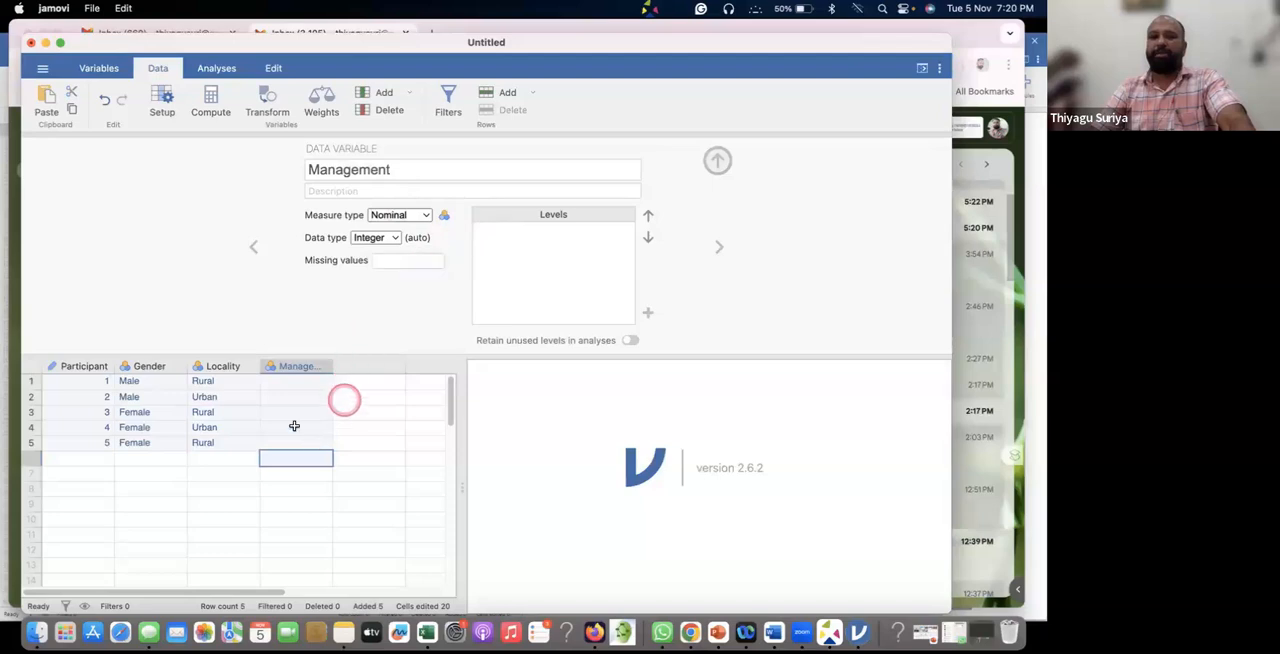
# Enter the codes 1, 2, 3, 1, 2 in the first five rows of the Management column.
pyautogui.click(308, 383)
pyautogui.write('1')
pyautogui.press('Return')
pyautogui.write('2')
pyautogui.press('Return')
pyautogui.write('3')
pyautogui.press('Return')
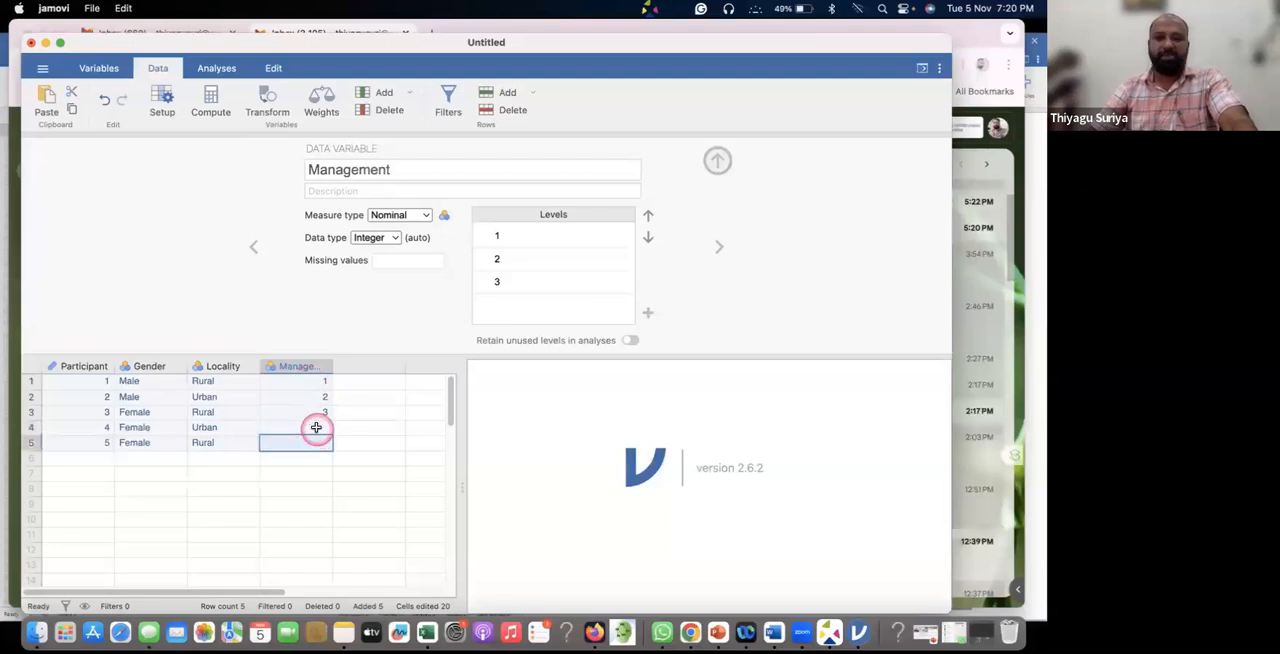
pyautogui.write('1')
pyautogui.press('Return')
pyautogui.write('2')
pyautogui.click(361, 458)
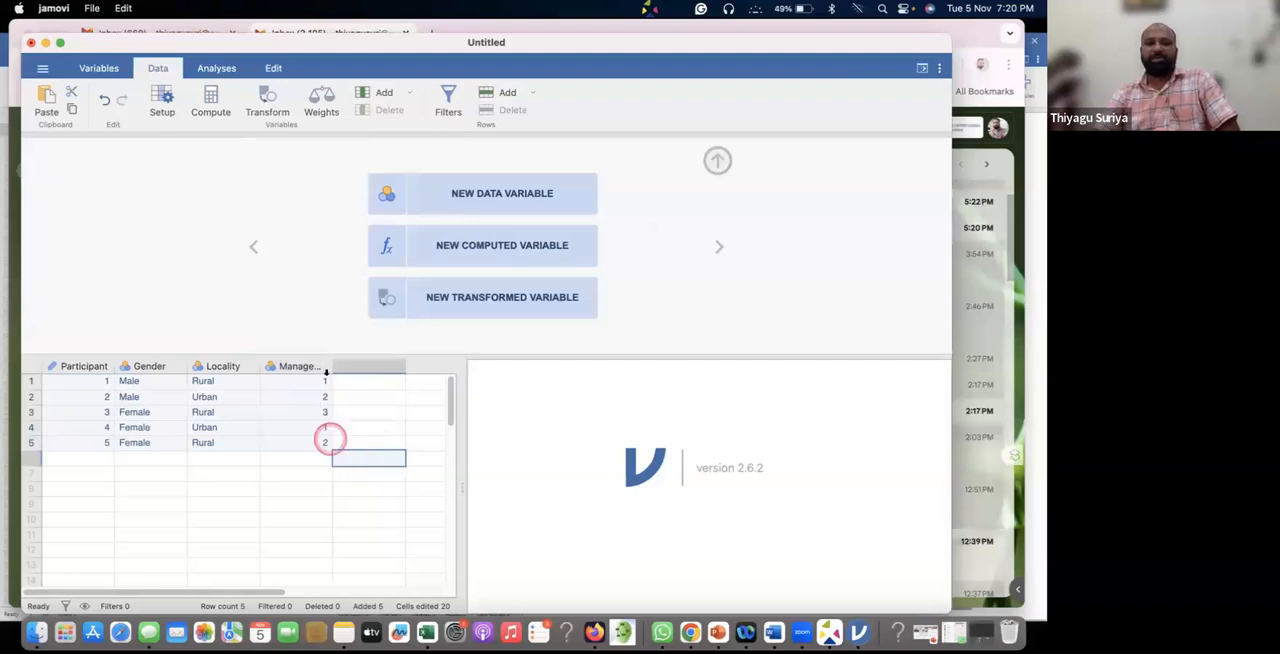
# Label the Management levels, with 1 as Govt, 2 as Aided and 3 as Self Finance.
pyautogui.click(306, 366)
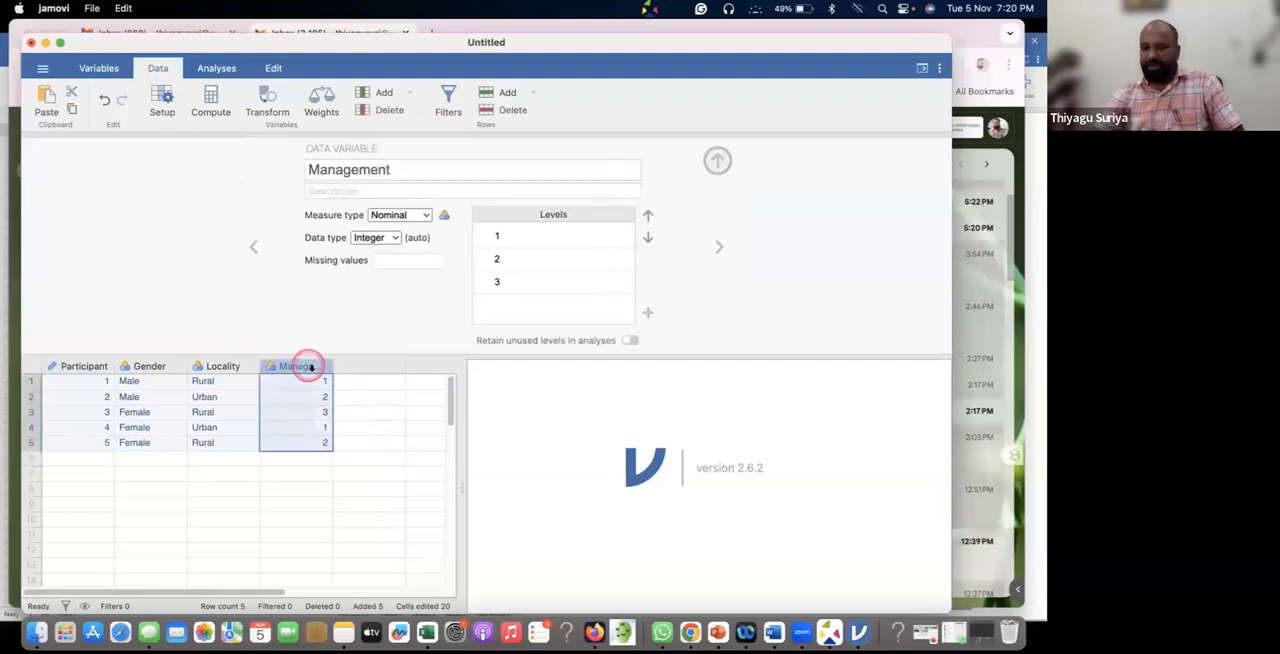
pyautogui.click(508, 236)
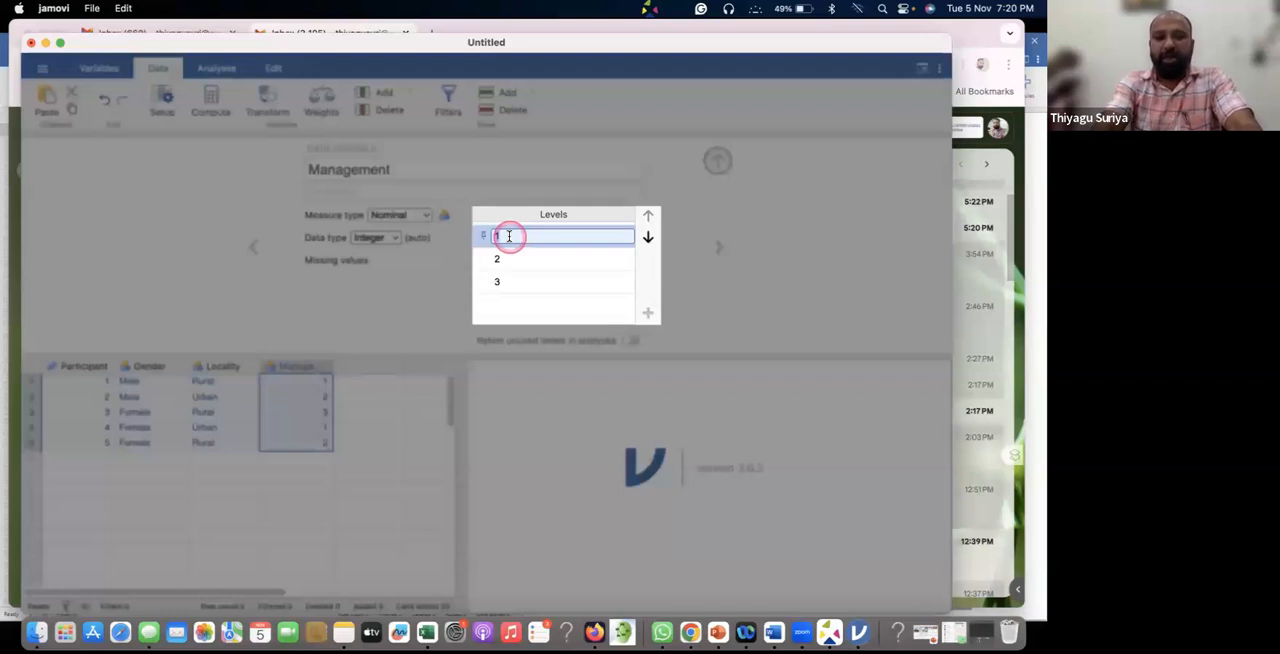
pyautogui.write('Govt')
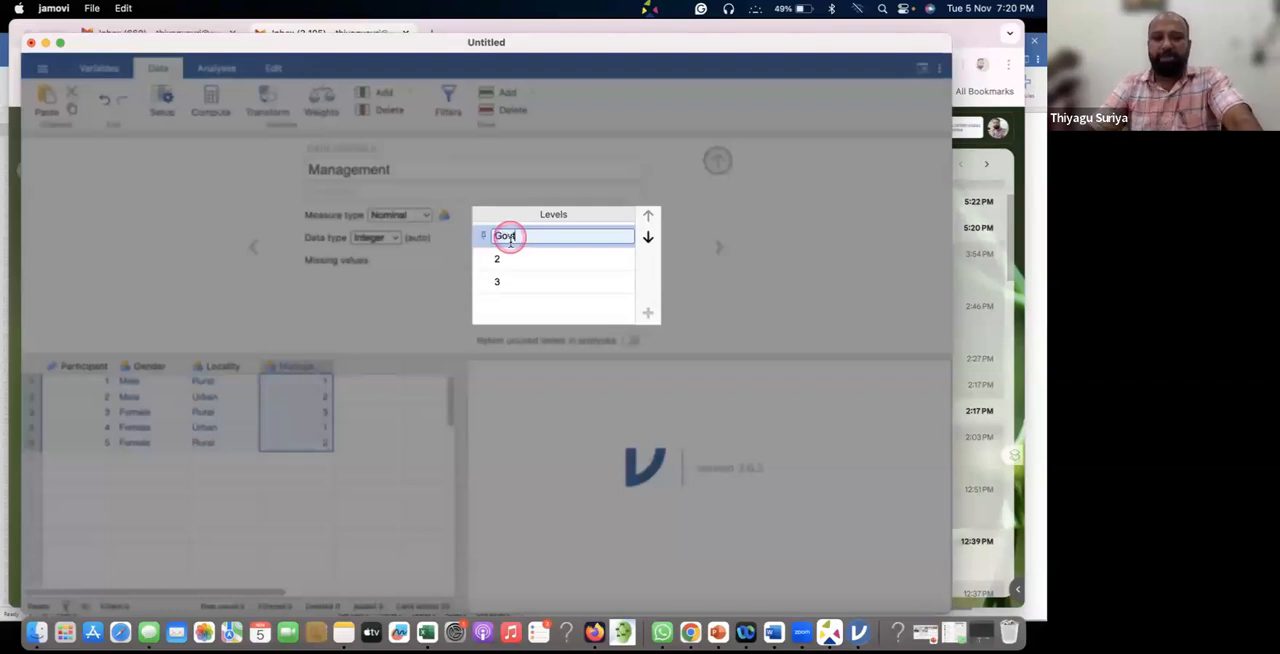
pyautogui.click(507, 261)
pyautogui.write('ided')
pyautogui.click(502, 292)
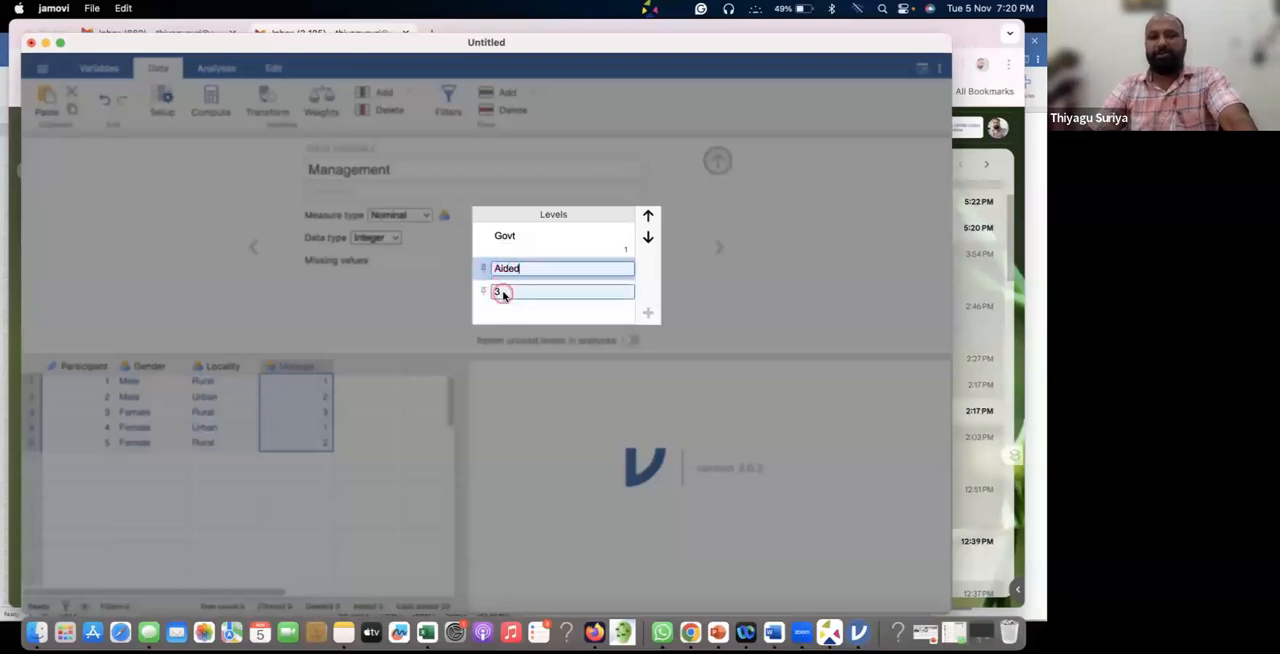
pyautogui.write('Self')
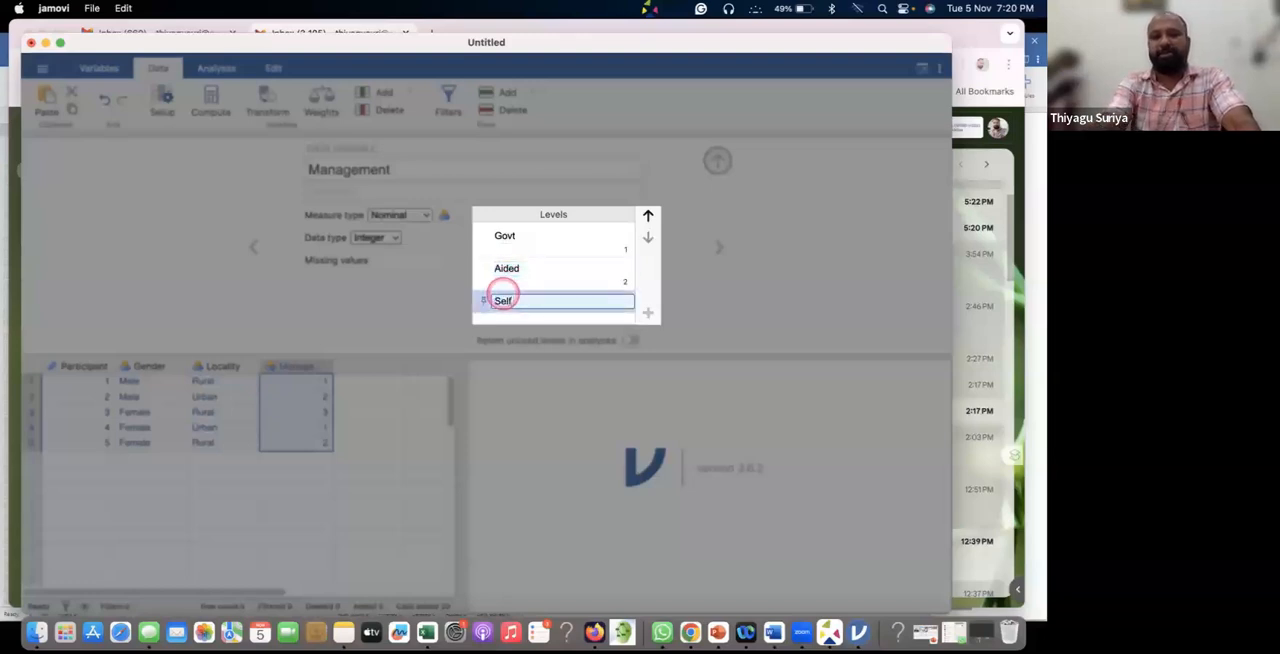
pyautogui.write(' Finance')
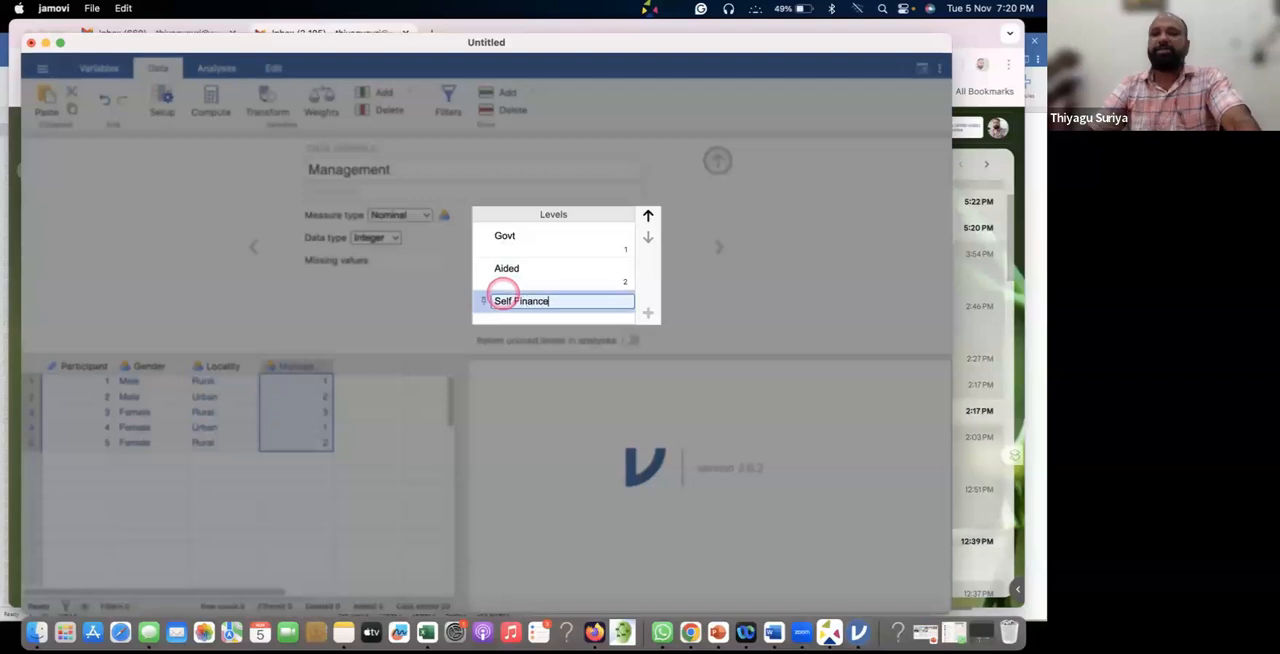
pyautogui.click(805, 297)
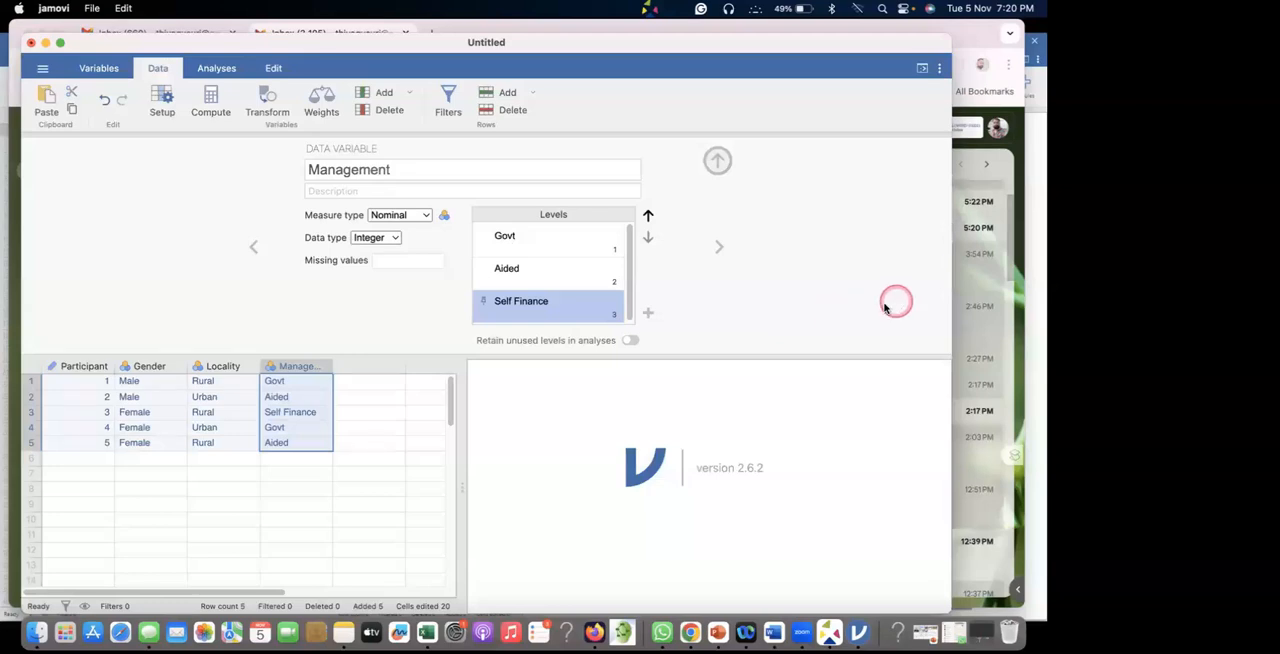
# Add a new data variable after Management, name it Study Habit and set its measure type to Continuous.
pyautogui.click(224, 366)
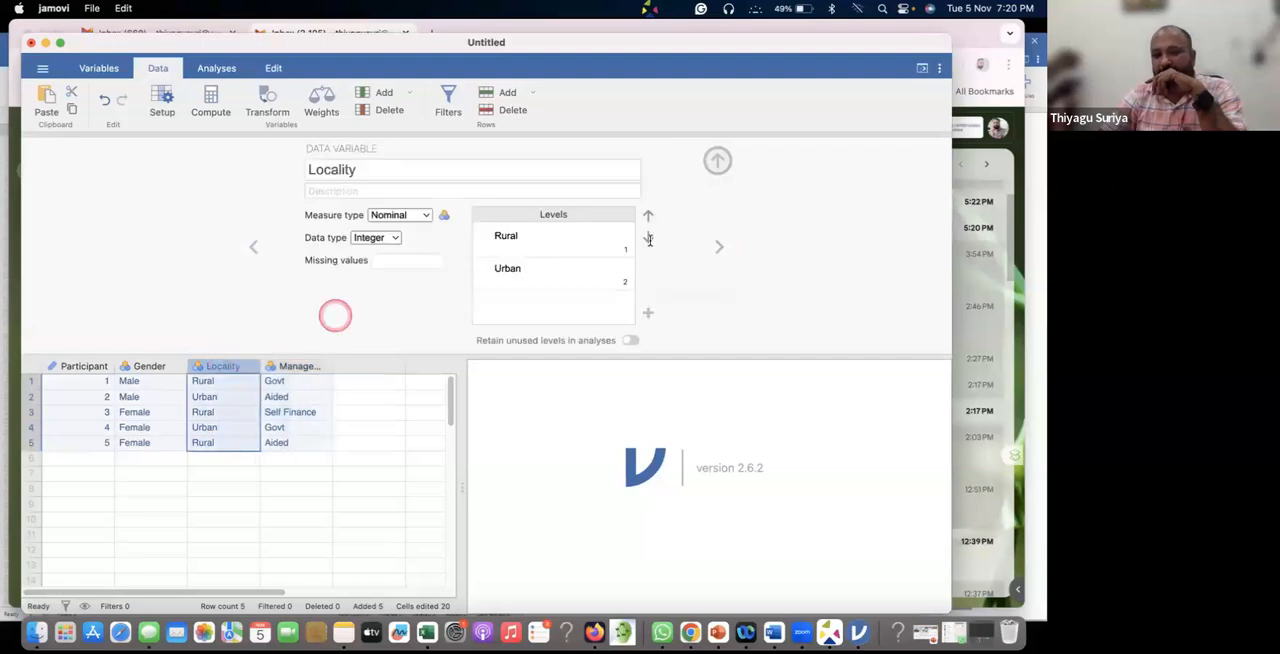
pyautogui.click(718, 249)
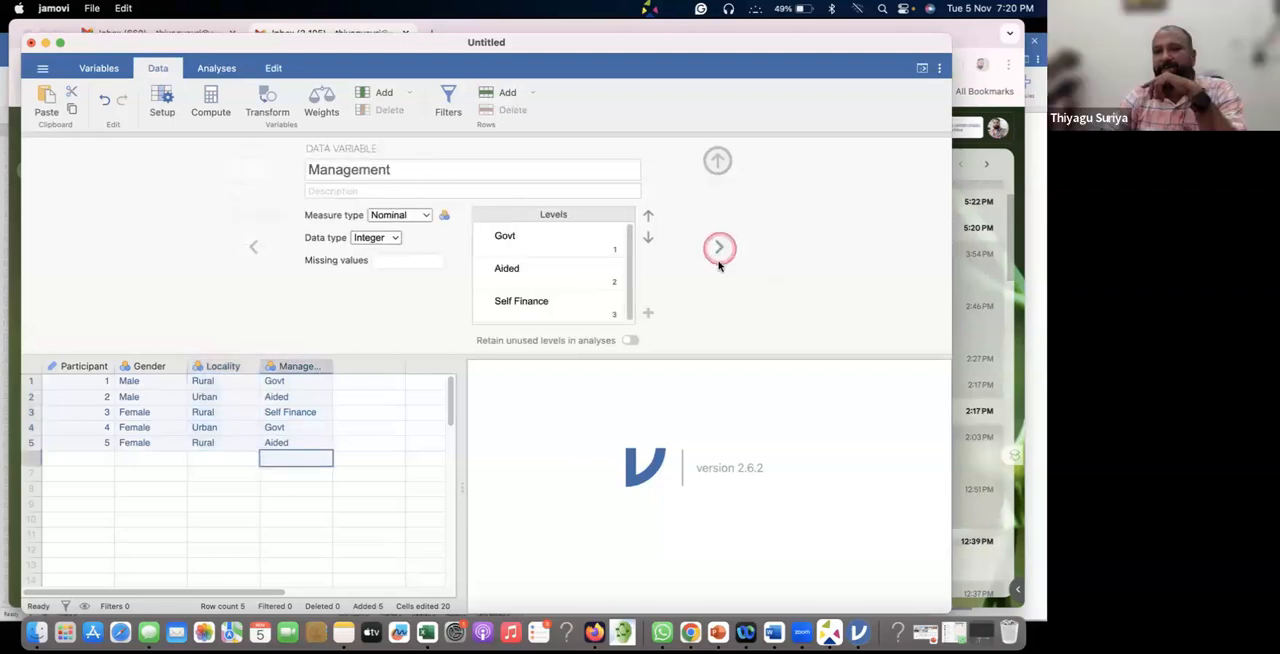
pyautogui.click(719, 250)
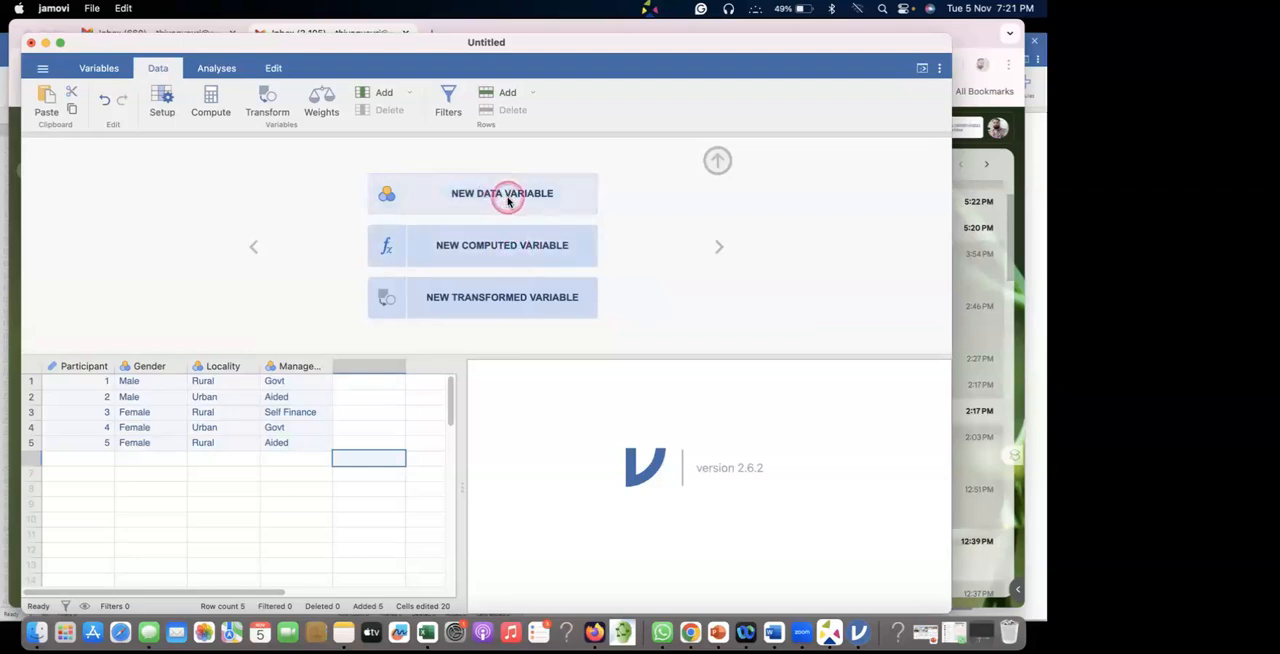
pyautogui.click(505, 197)
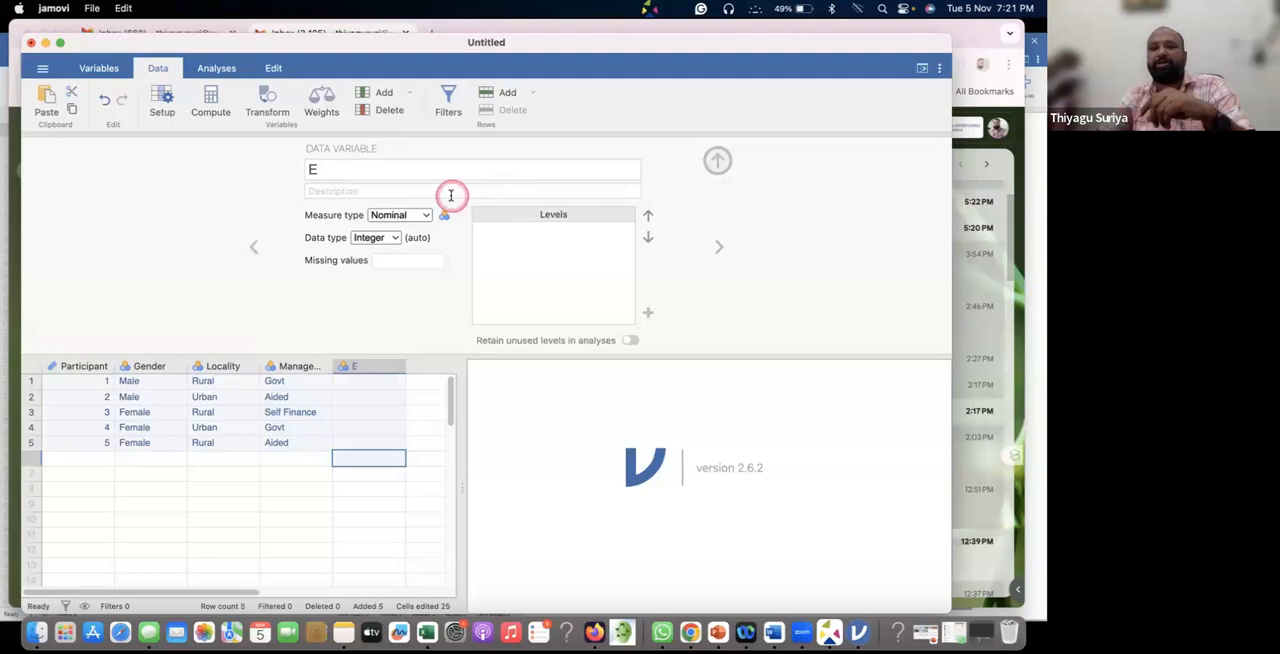
pyautogui.click(357, 169)
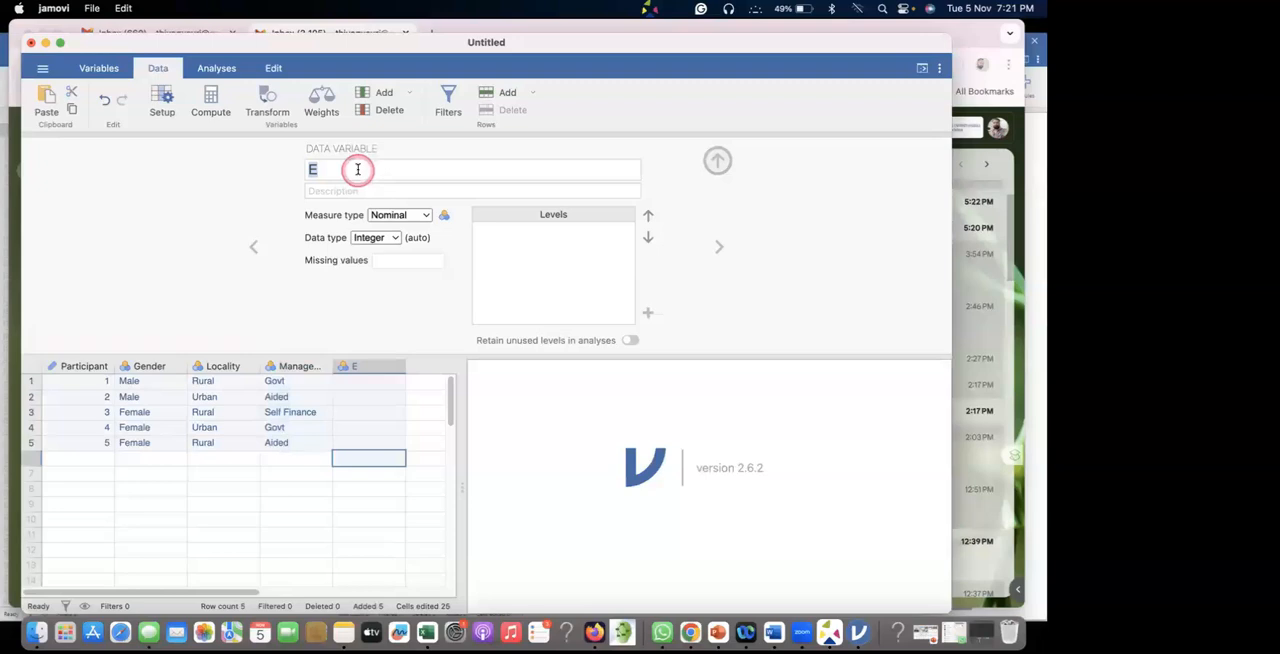
pyautogui.write('Study Habit')
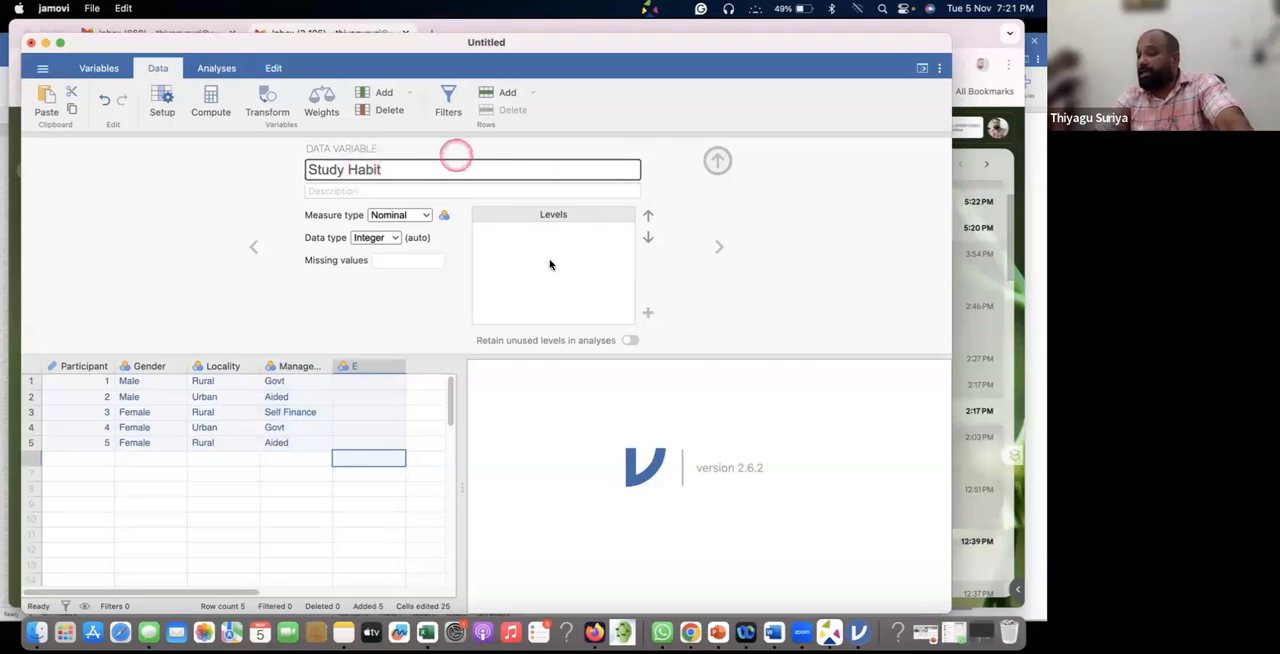
pyautogui.click(399, 216)
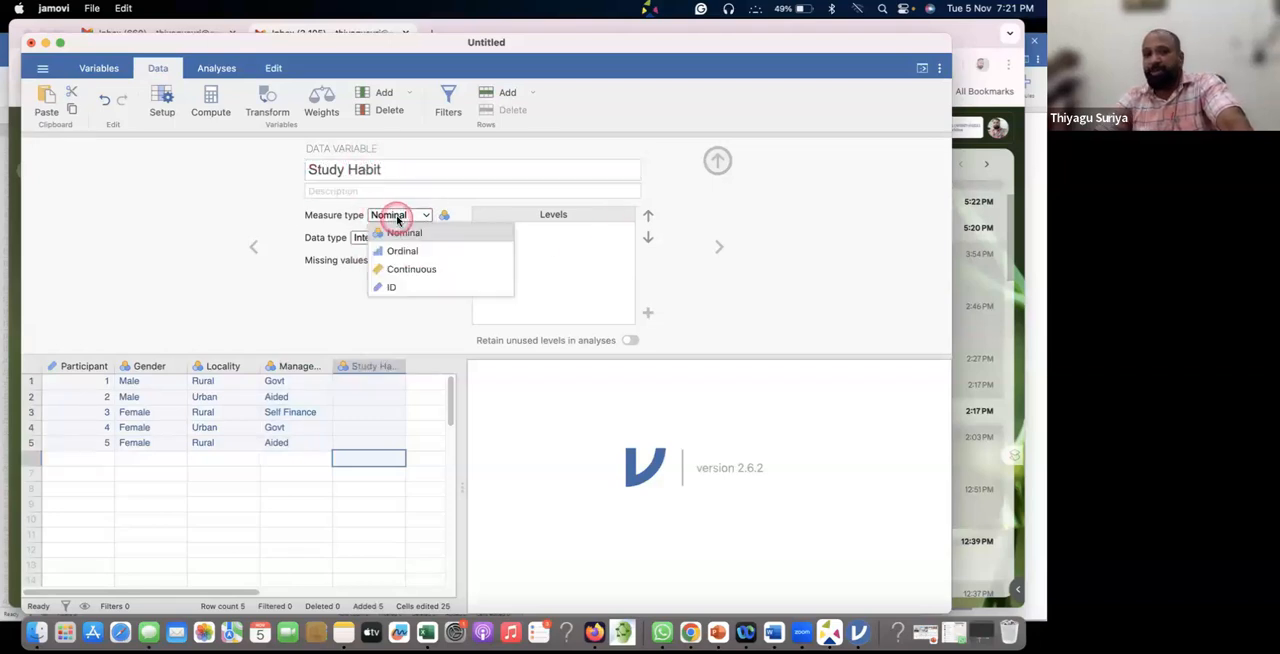
pyautogui.click(424, 272)
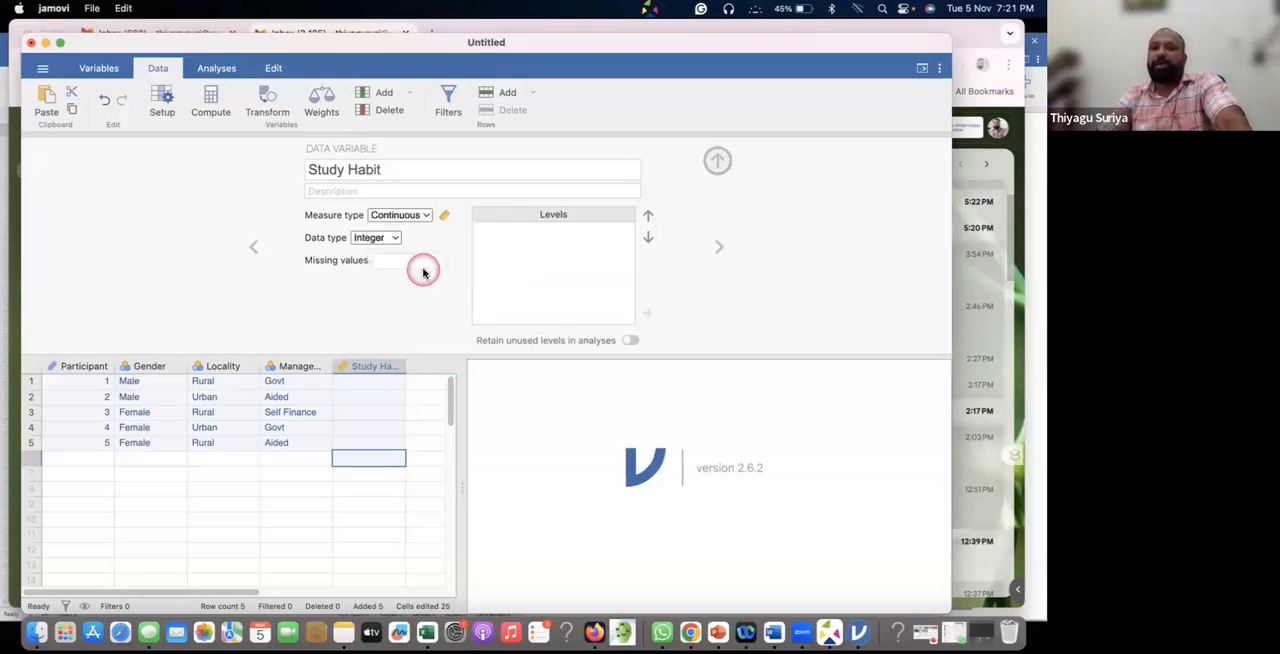
# Enter the scores 34, 43, 42, 45, 36 in the first five rows of the Study Habit column.
pyautogui.click(382, 385)
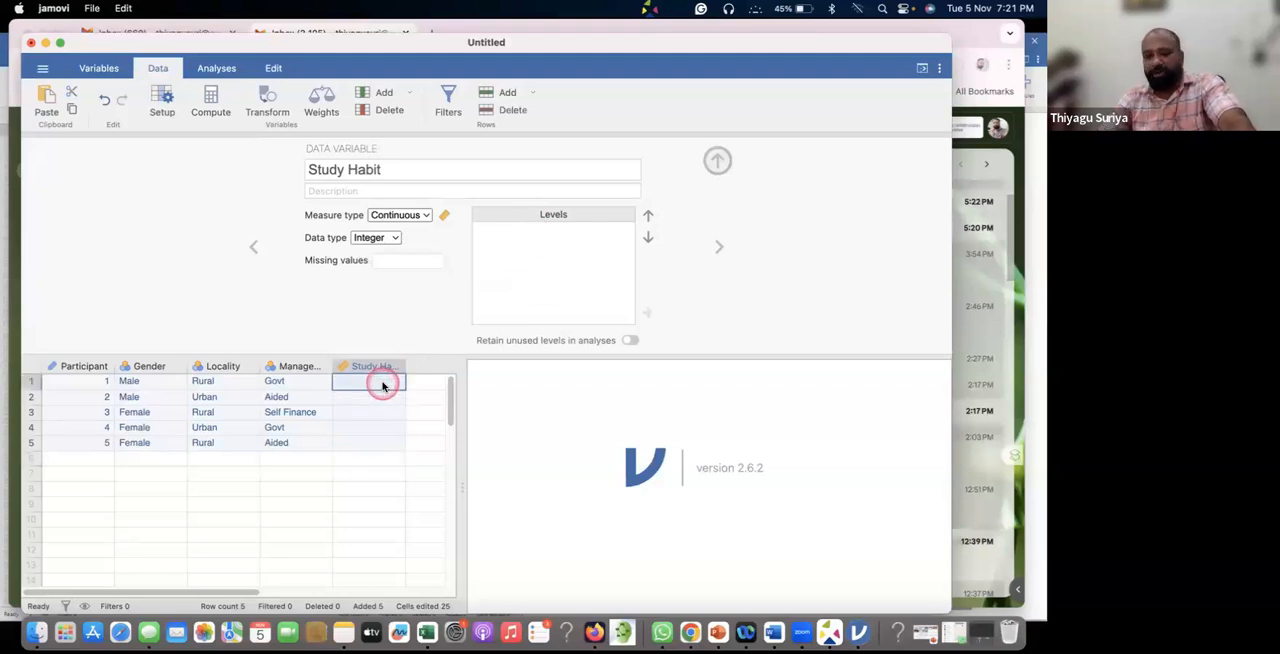
pyautogui.write('34')
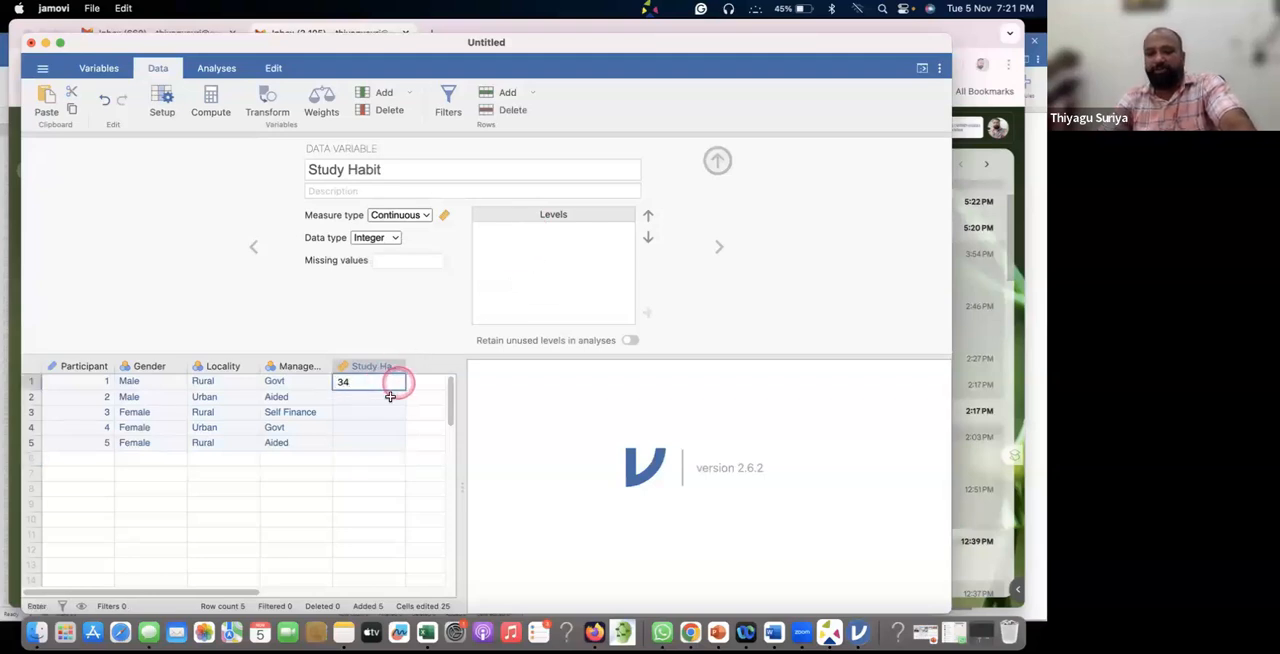
pyautogui.click(384, 399)
pyautogui.write('43')
pyautogui.click(384, 412)
pyautogui.write('43')
pyautogui.click(384, 425)
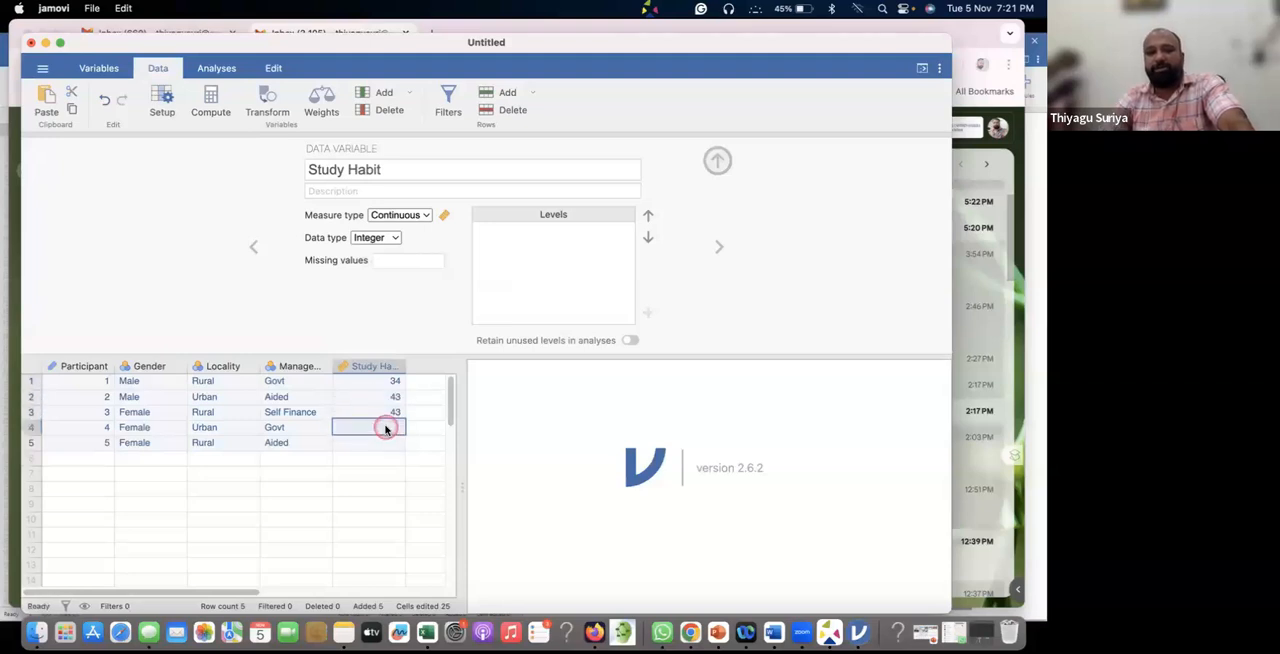
pyautogui.click(395, 415)
pyautogui.write('42')
pyautogui.click(393, 430)
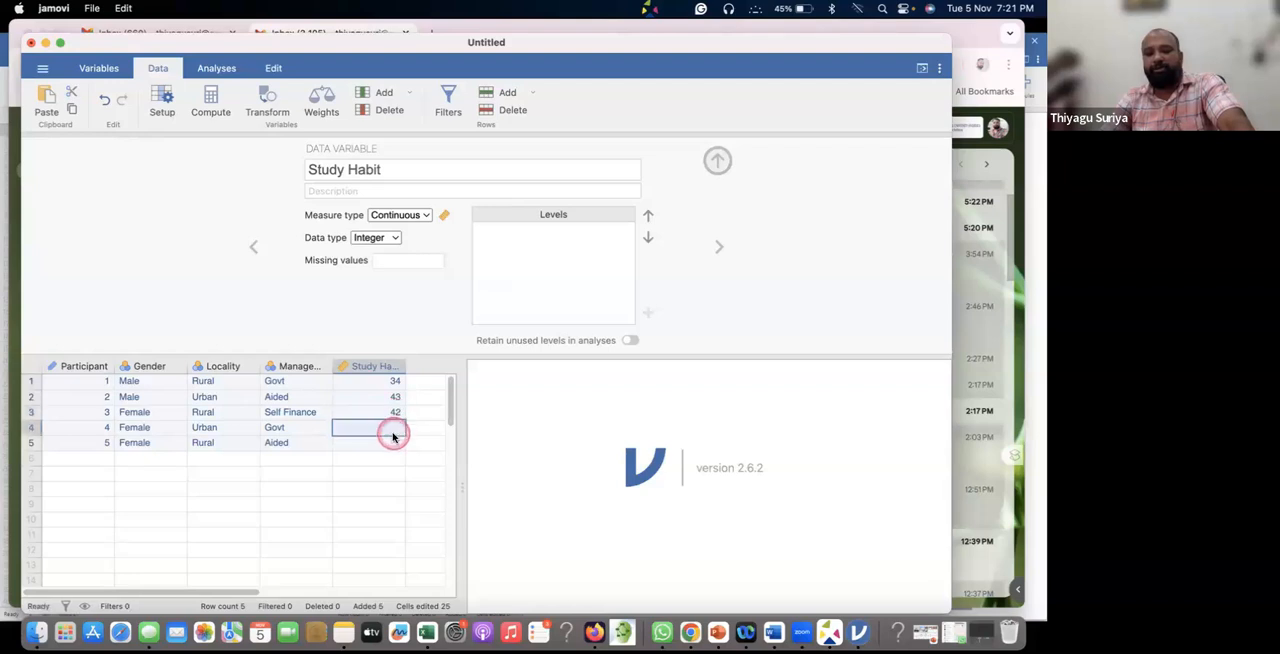
pyautogui.write('45')
pyautogui.press('Return')
pyautogui.write('36')
pyautogui.press('Return')
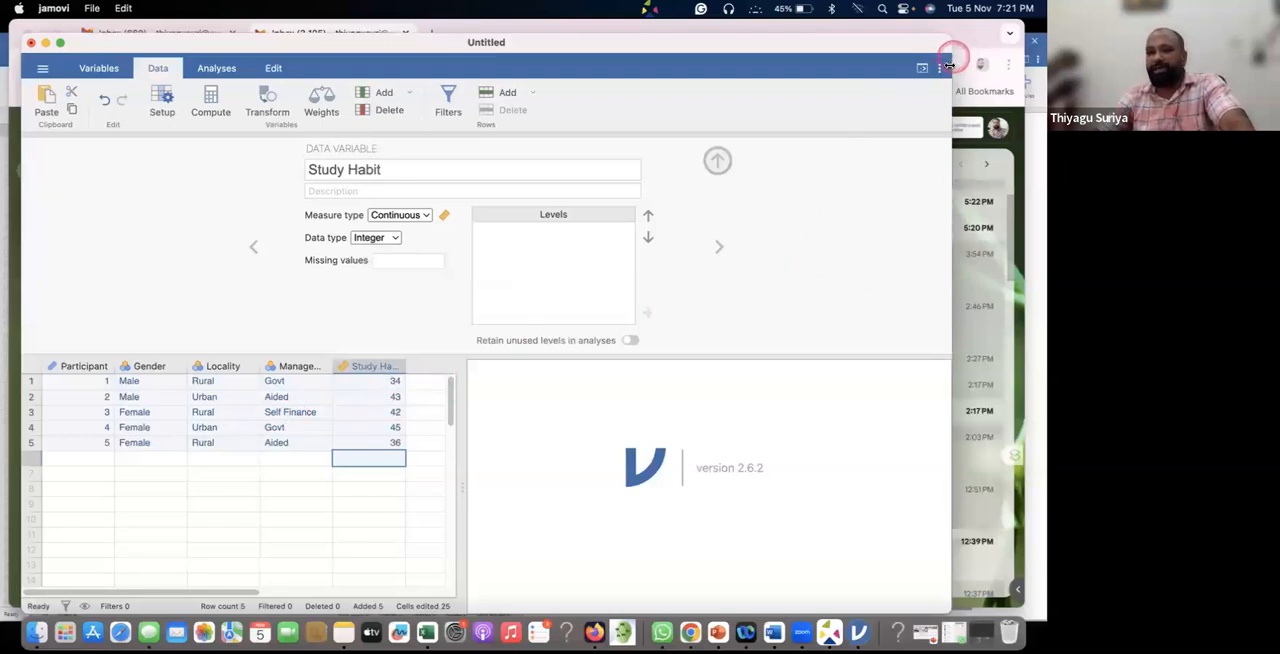
# Widen the window and review the settings of the Participant, Gender, Locality, Management and Study Habit variables.
pyautogui.moveTo(961, 63); pyautogui.dragTo(1025, 60)
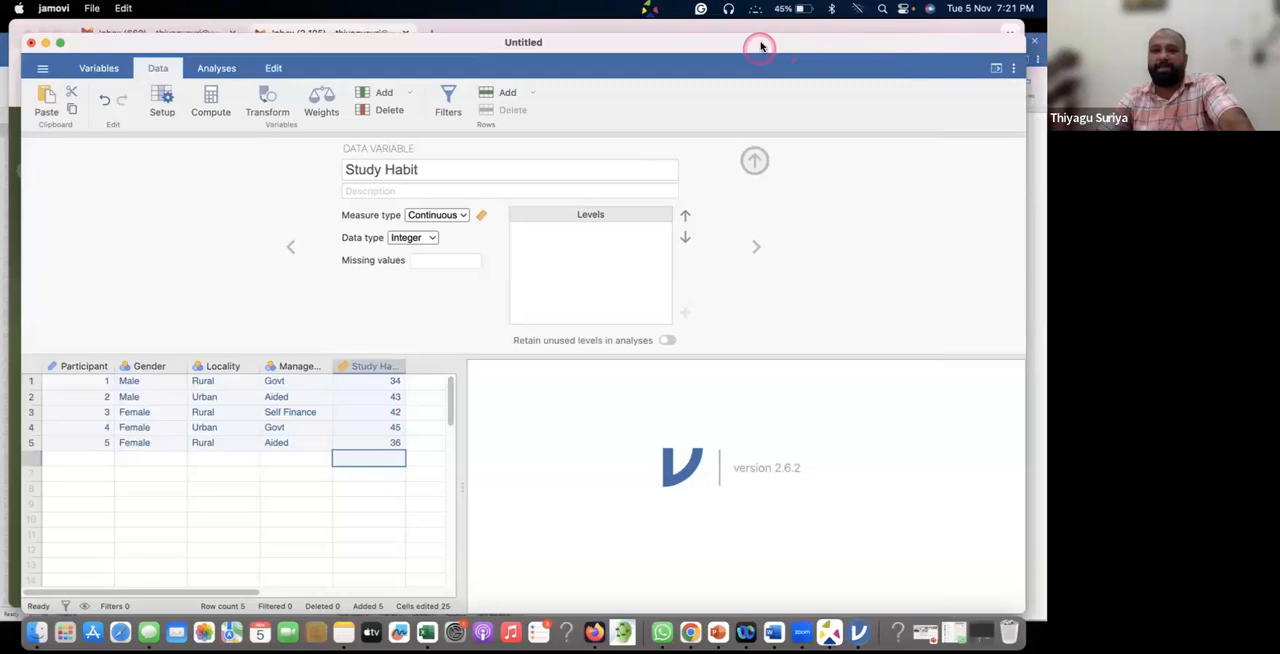
pyautogui.moveTo(689, 40); pyautogui.dragTo(686, 26)
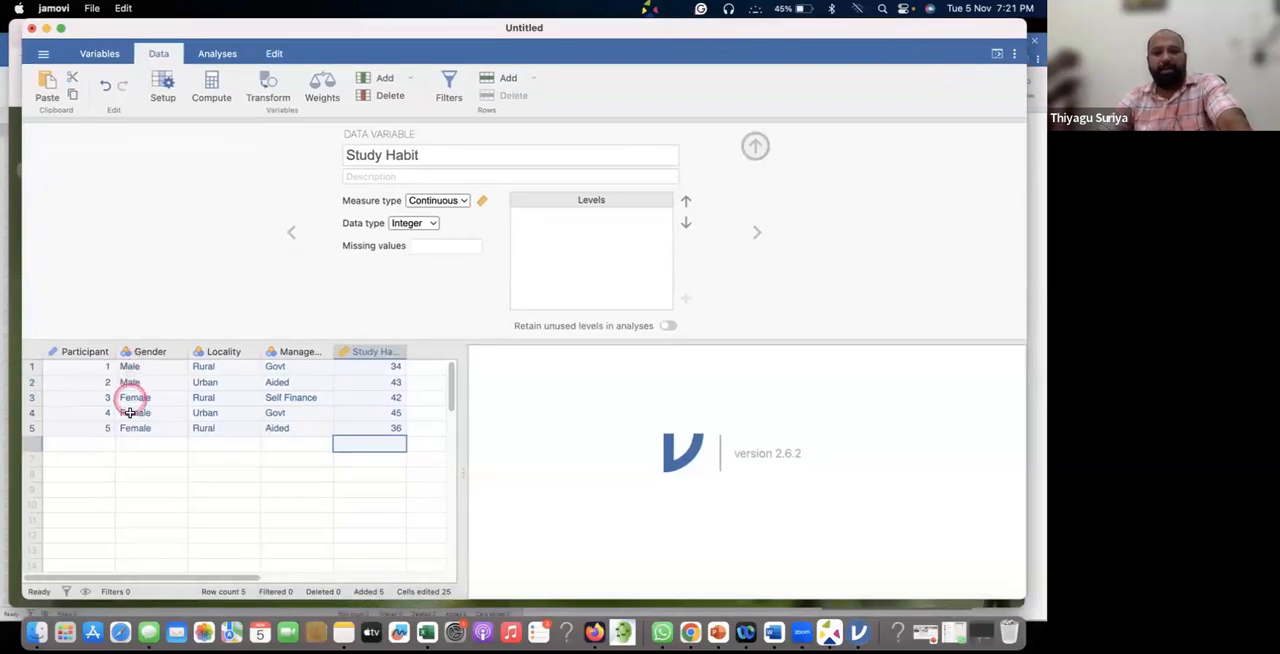
pyautogui.click(82, 350)
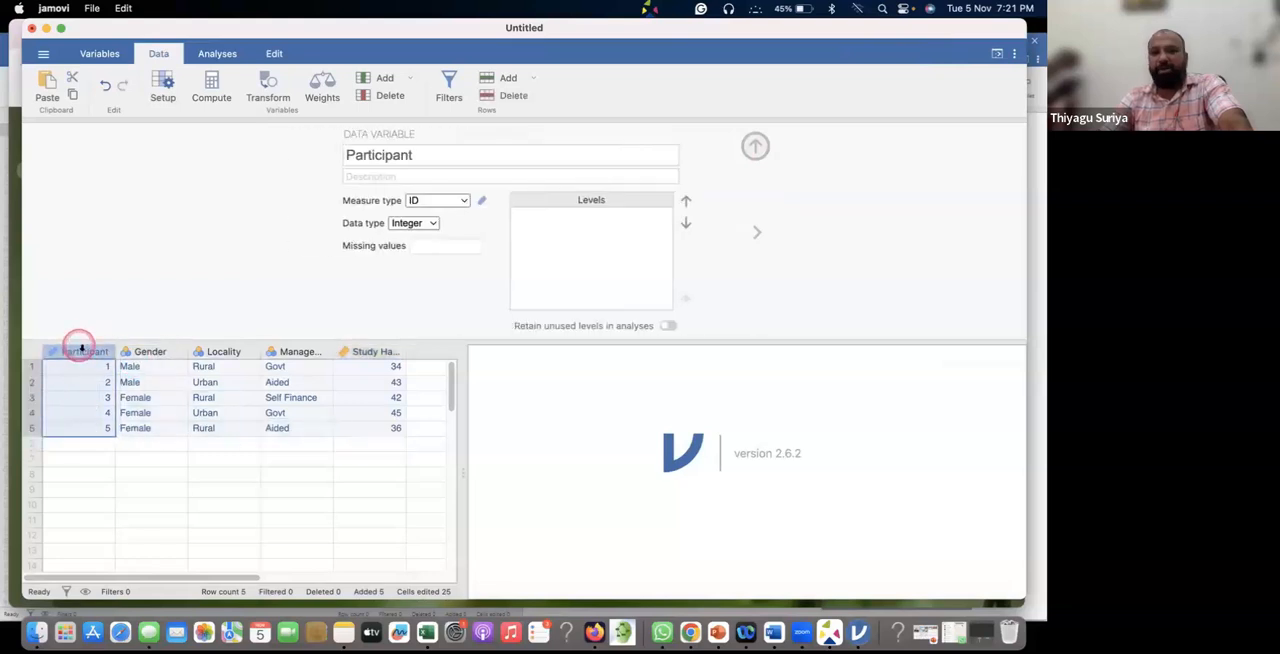
pyautogui.click(150, 350)
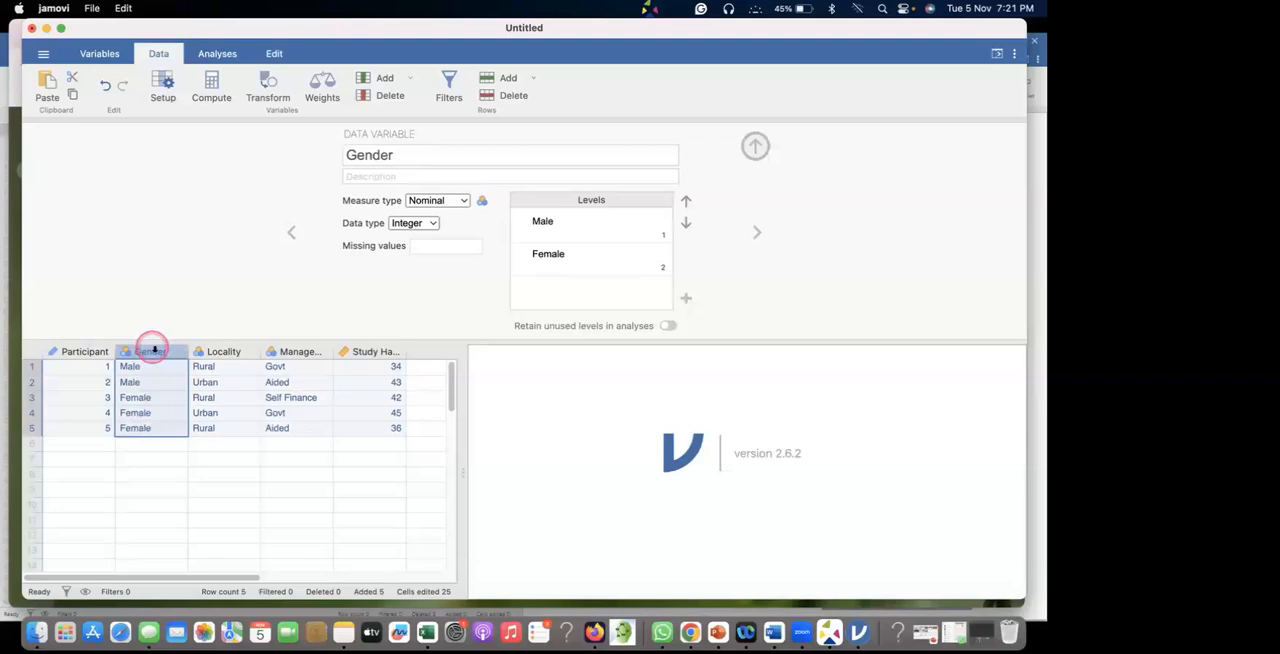
pyautogui.click(218, 350)
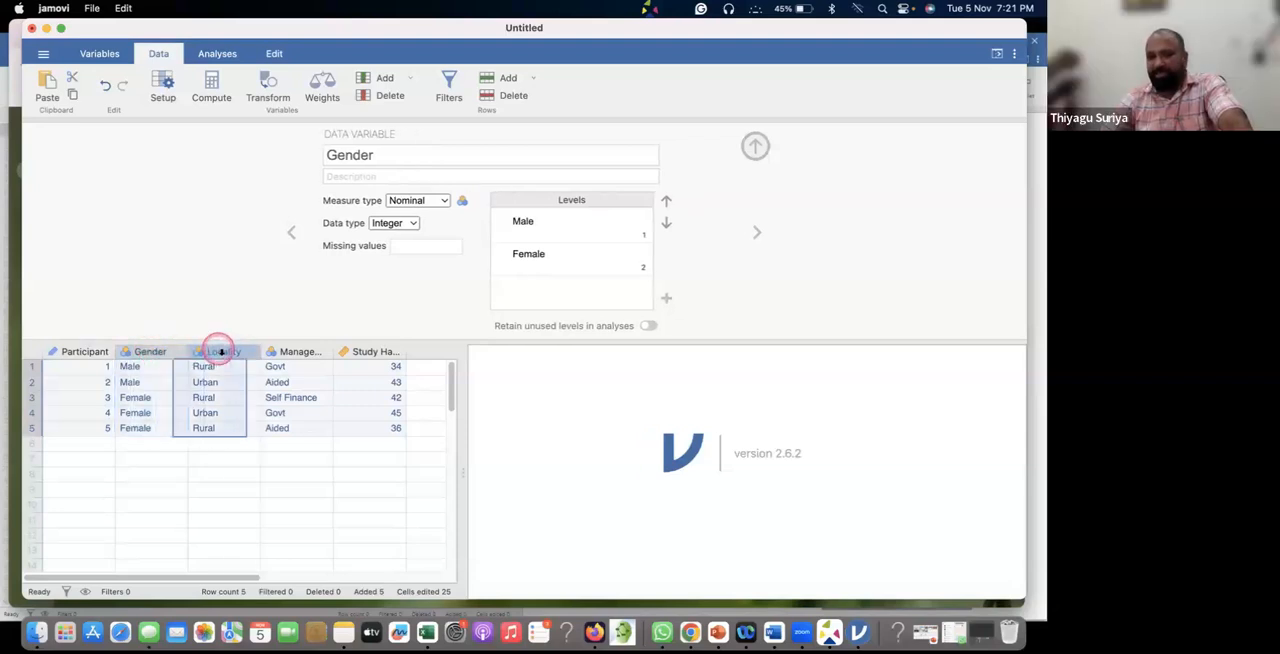
pyautogui.click(298, 351)
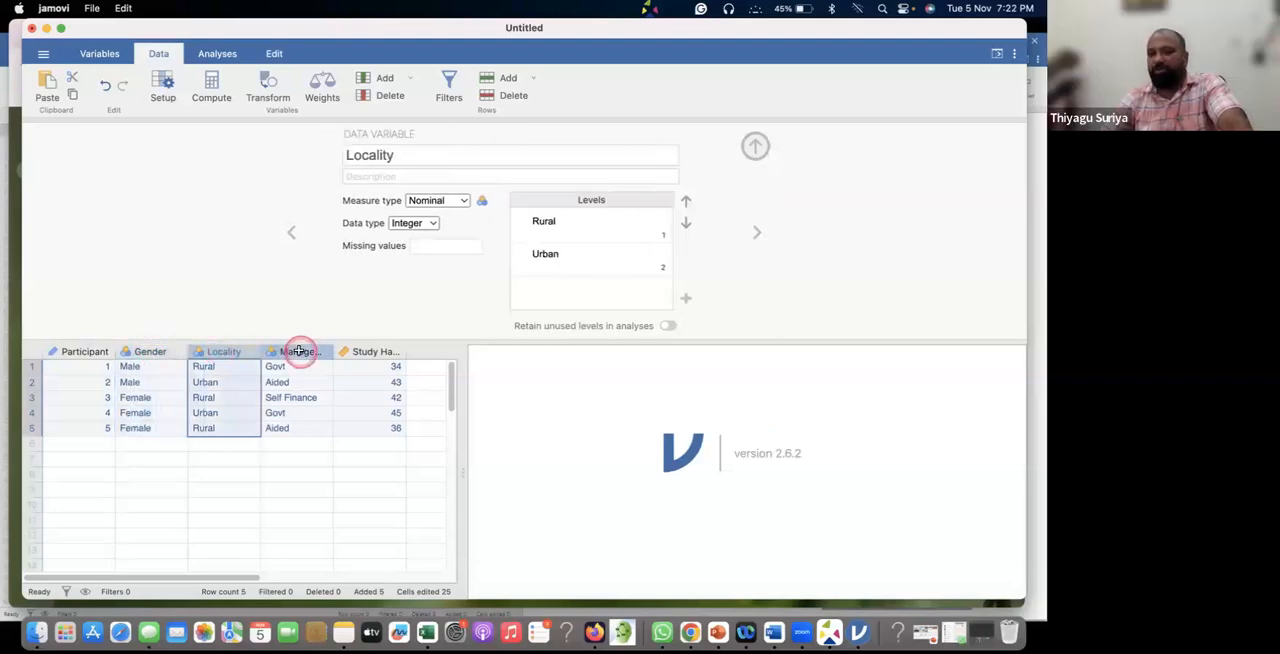
pyautogui.click(383, 352)
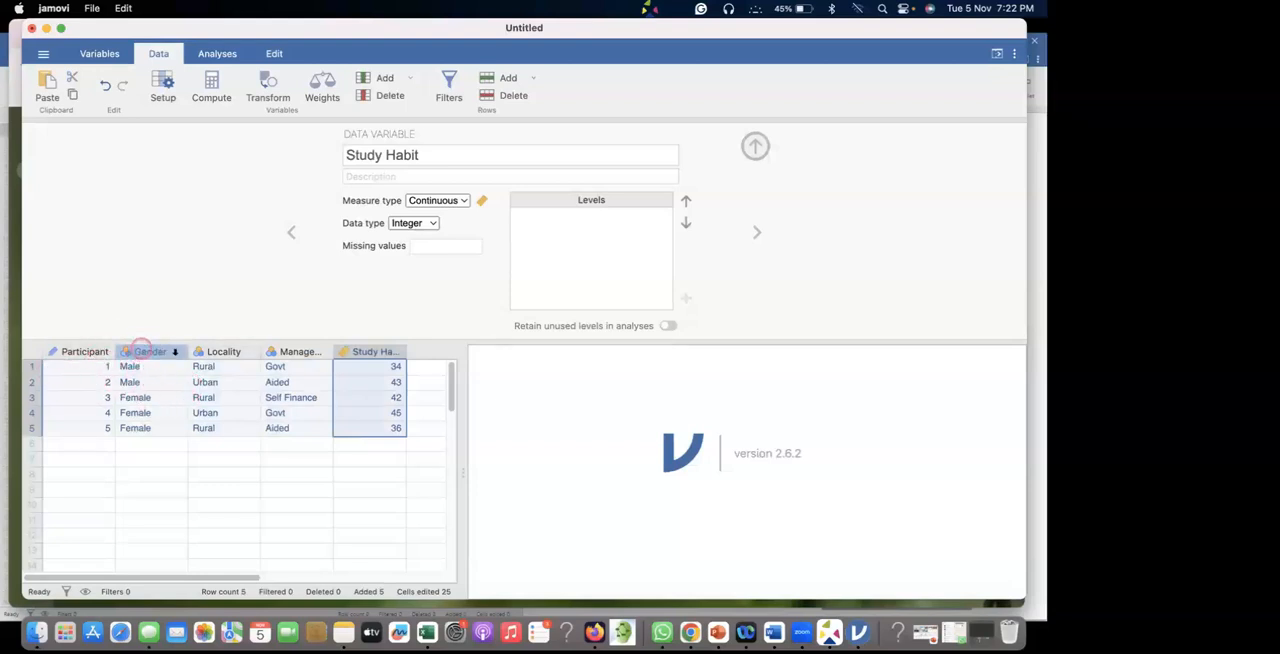
pyautogui.click(141, 350)
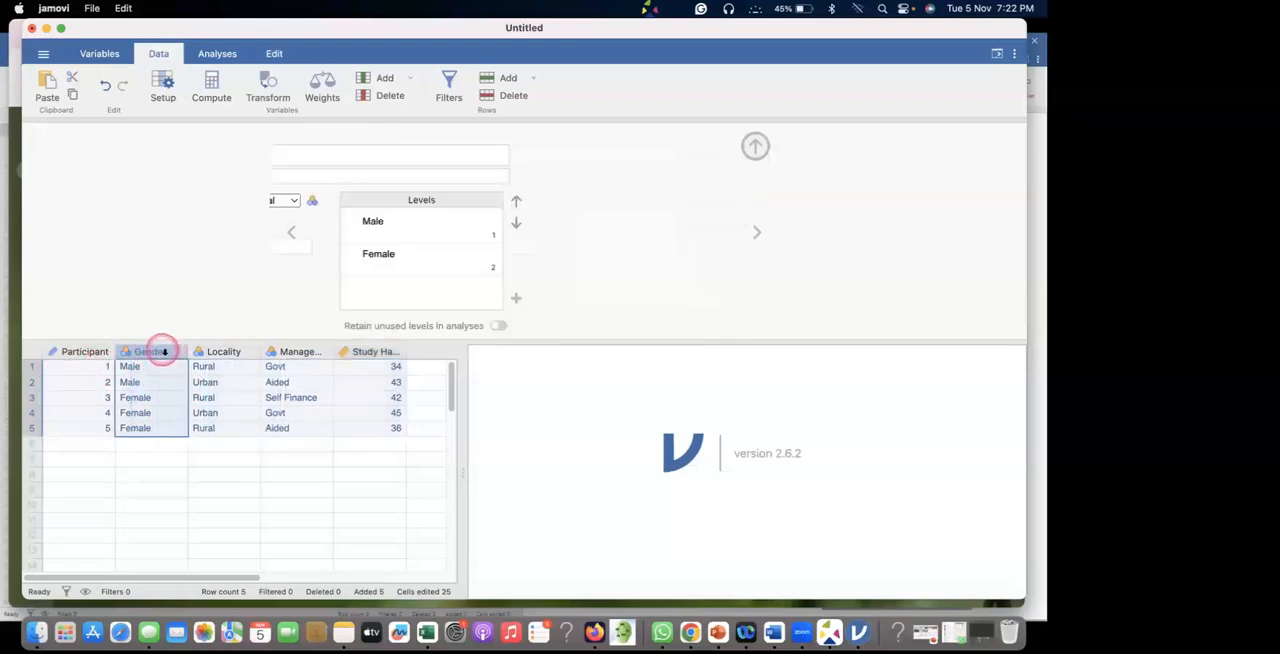
# Examine the third participant's row, plus the second participant's Gender, Locality and Management entries.
pyautogui.click(30, 397)
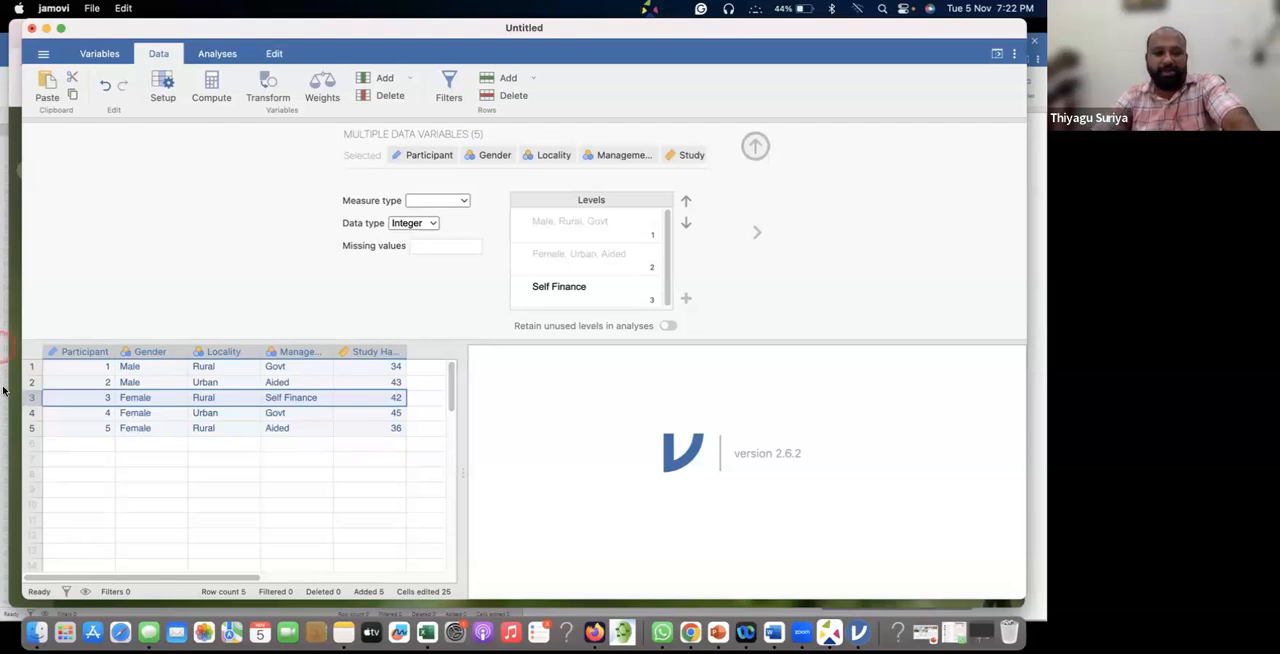
pyautogui.click(213, 400)
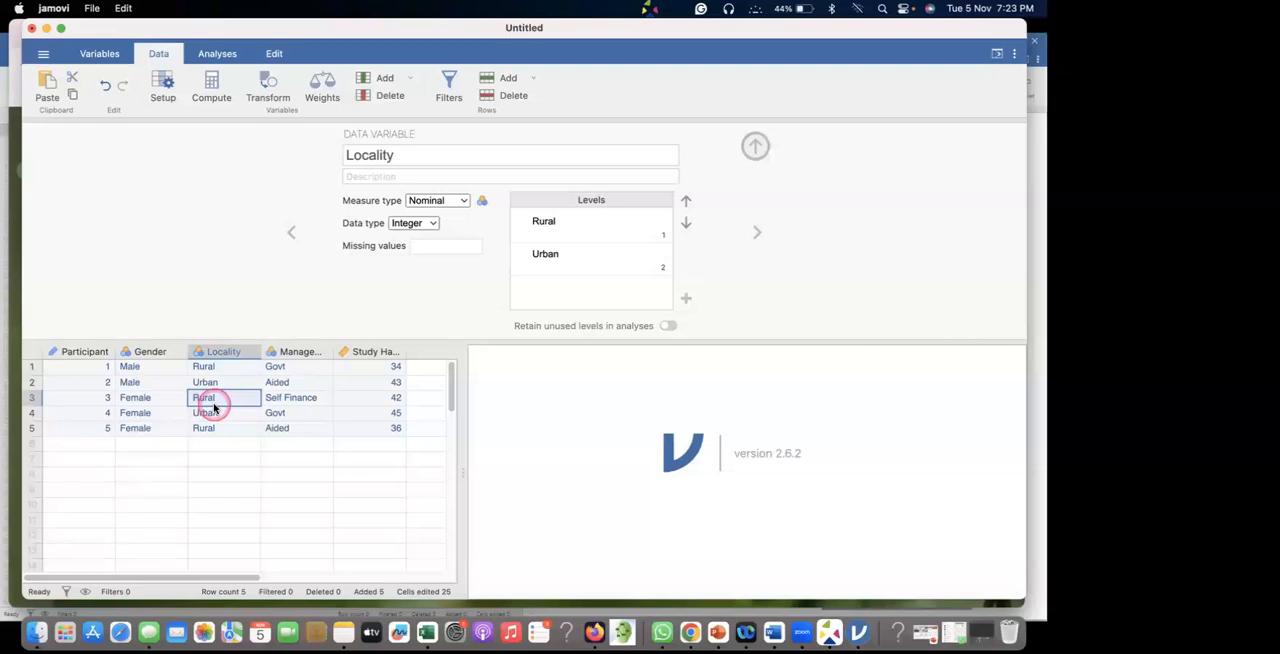
pyautogui.click(147, 268)
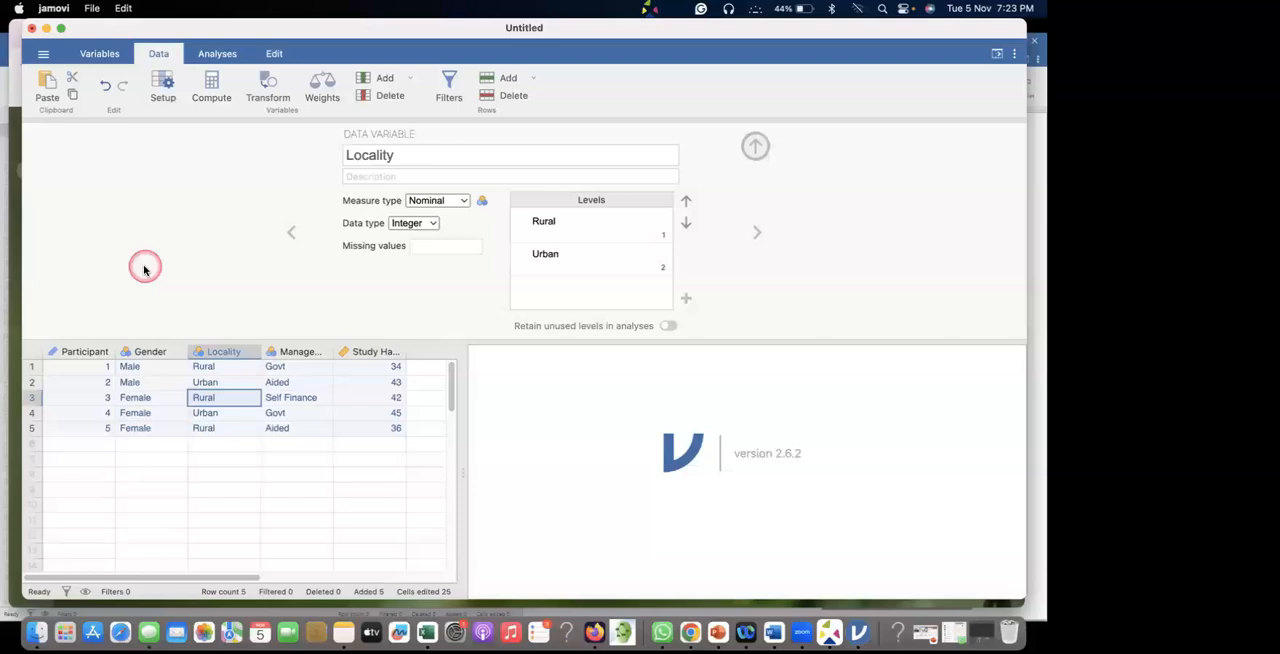
pyautogui.click(155, 383)
pyautogui.click(218, 383)
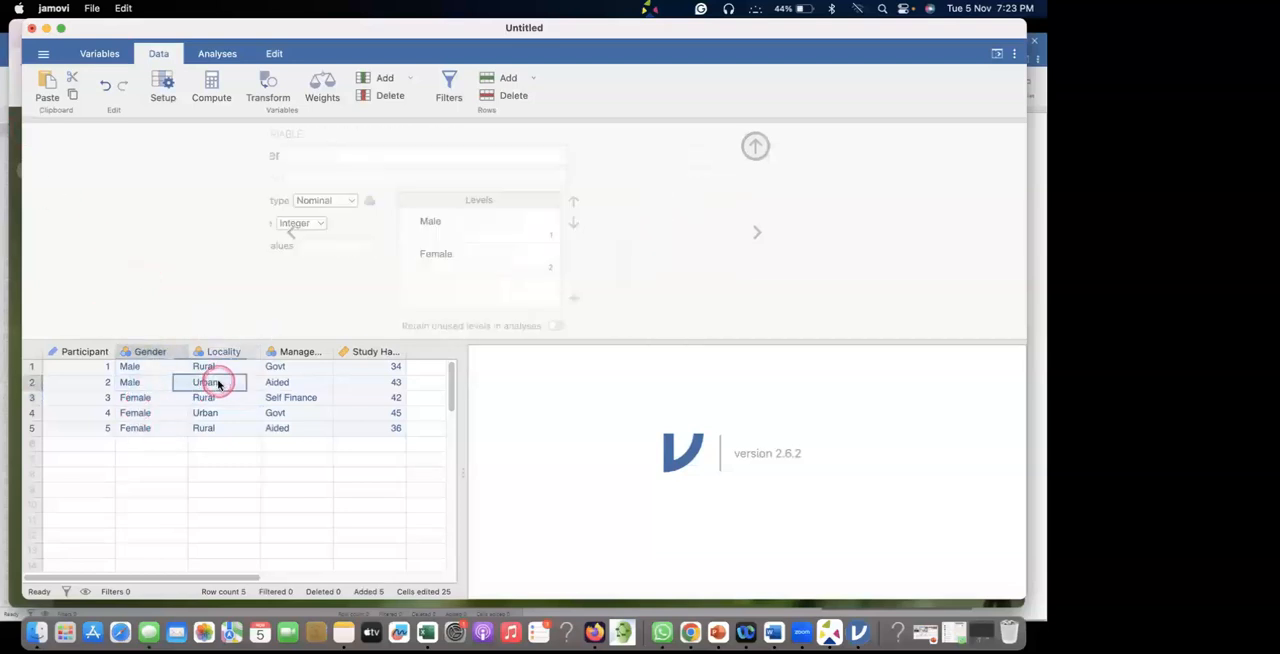
pyautogui.click(283, 381)
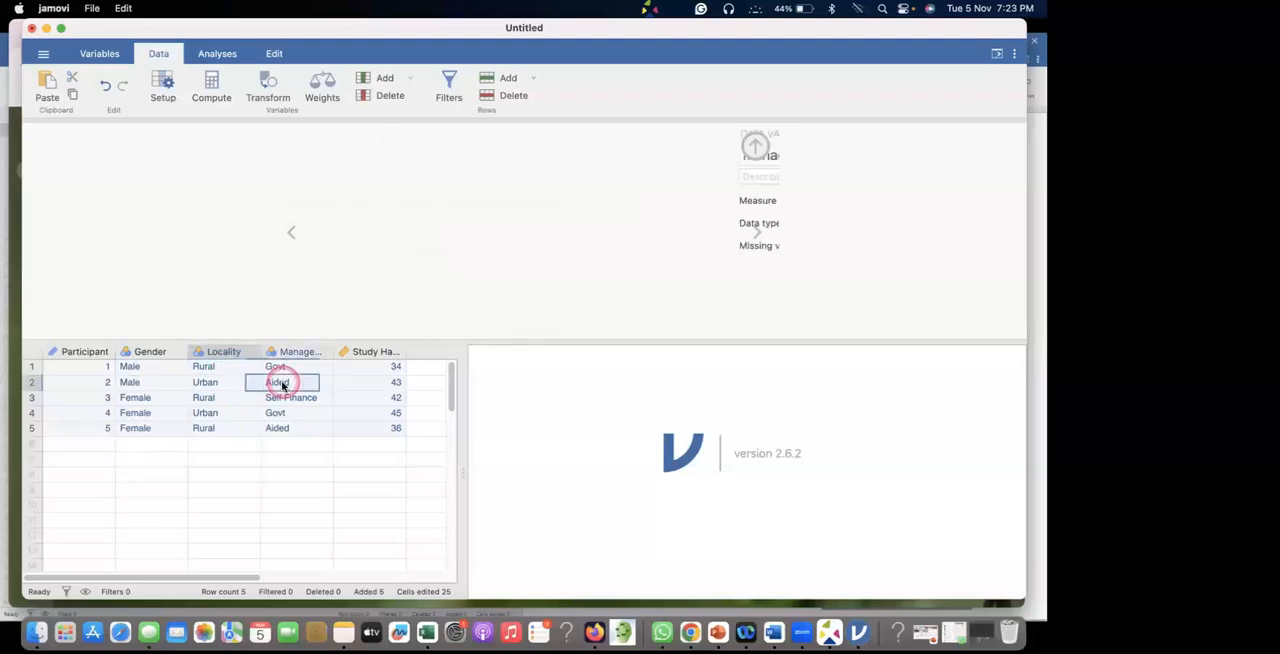
# Examine the second participant's Study Habit entry and full row, plus the Gender and Locality variables.
pyautogui.click(383, 385)
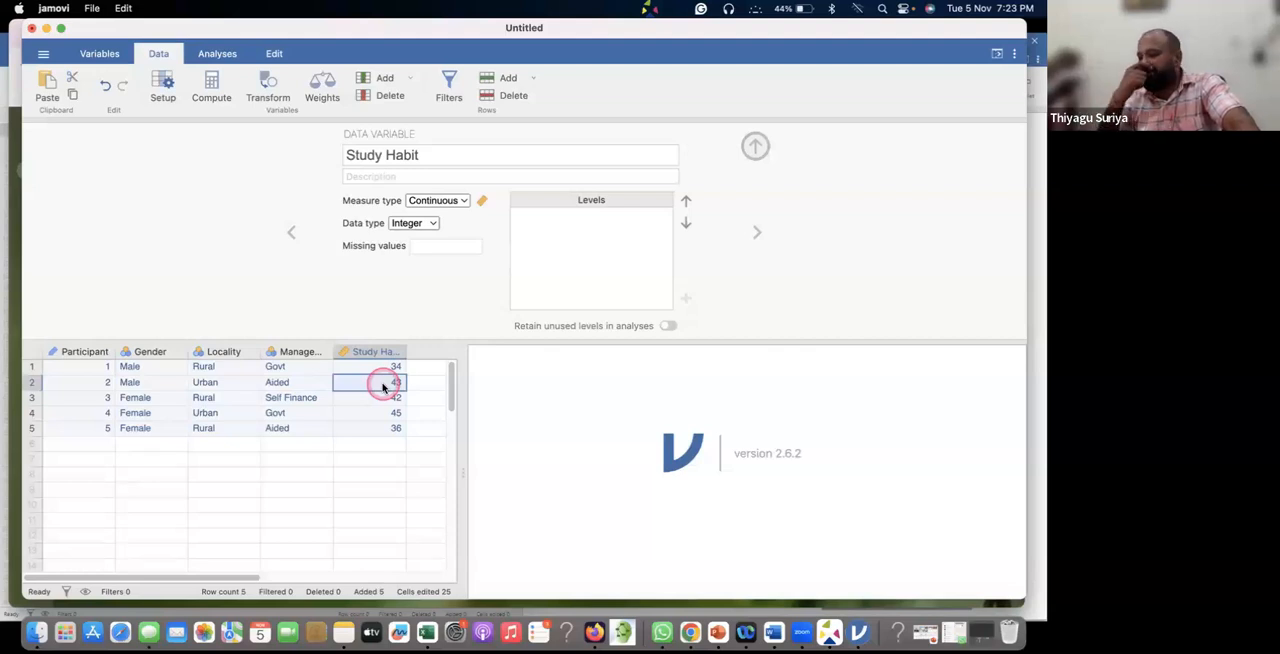
pyautogui.click(31, 383)
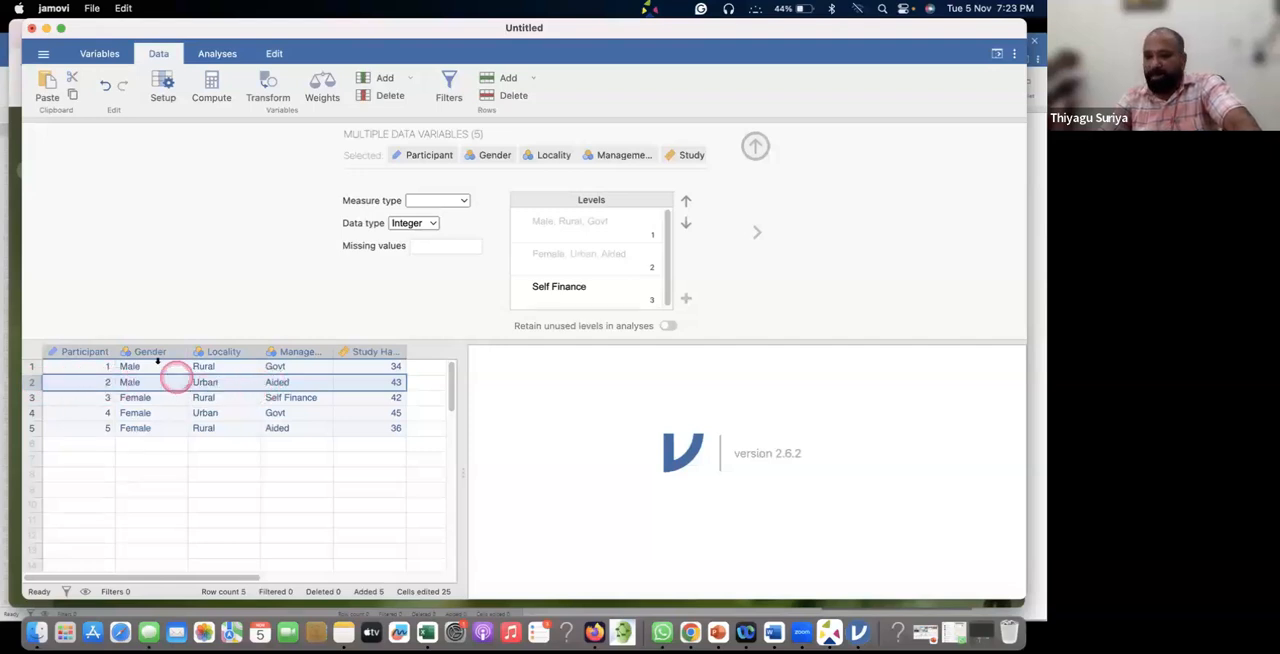
pyautogui.click(155, 349)
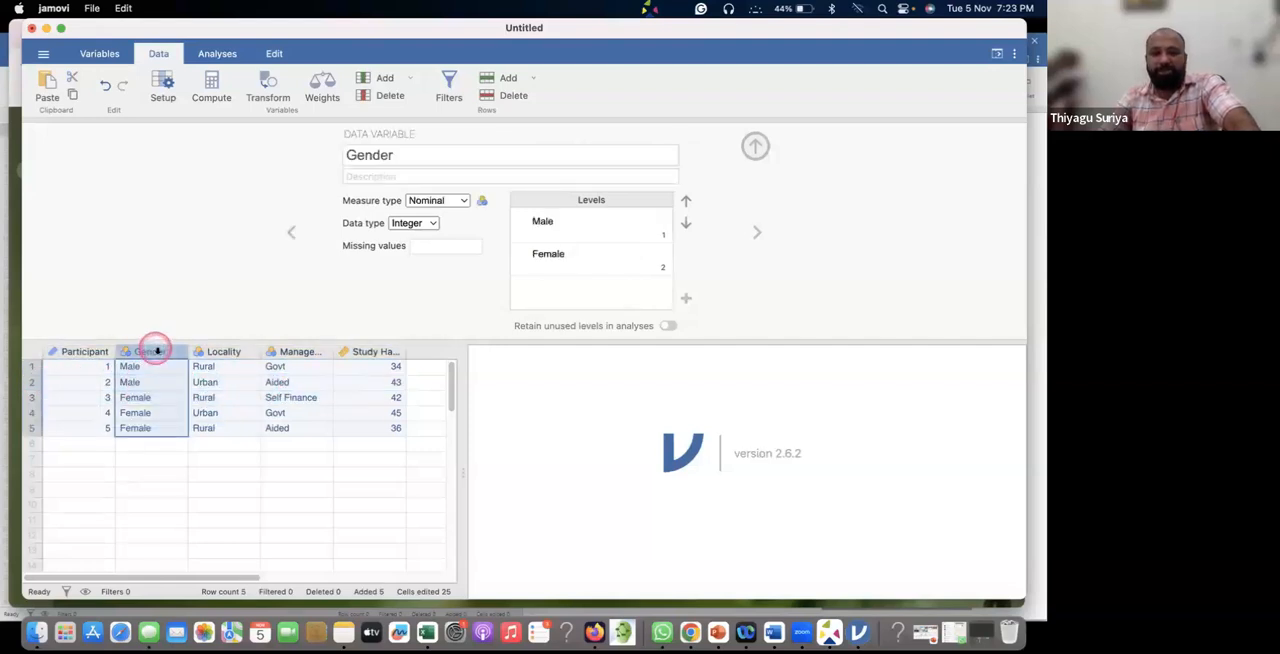
pyautogui.moveTo(147, 370); pyautogui.dragTo(228, 355)
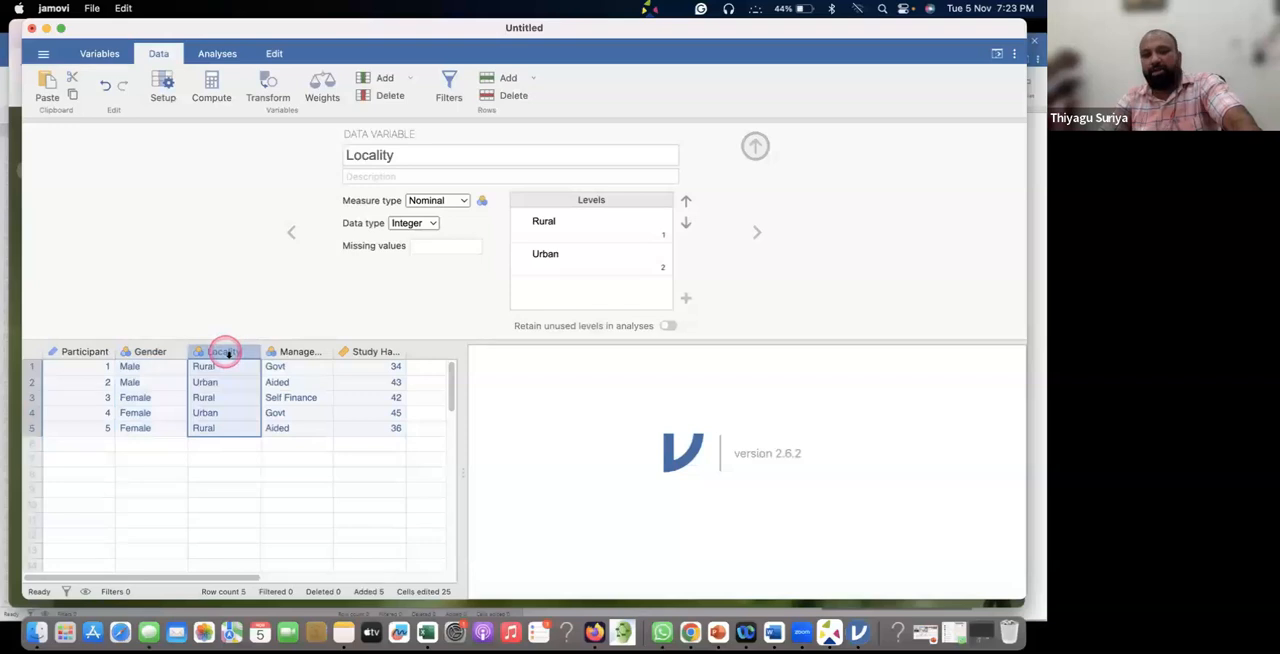
pyautogui.click(208, 386)
pyautogui.click(210, 386)
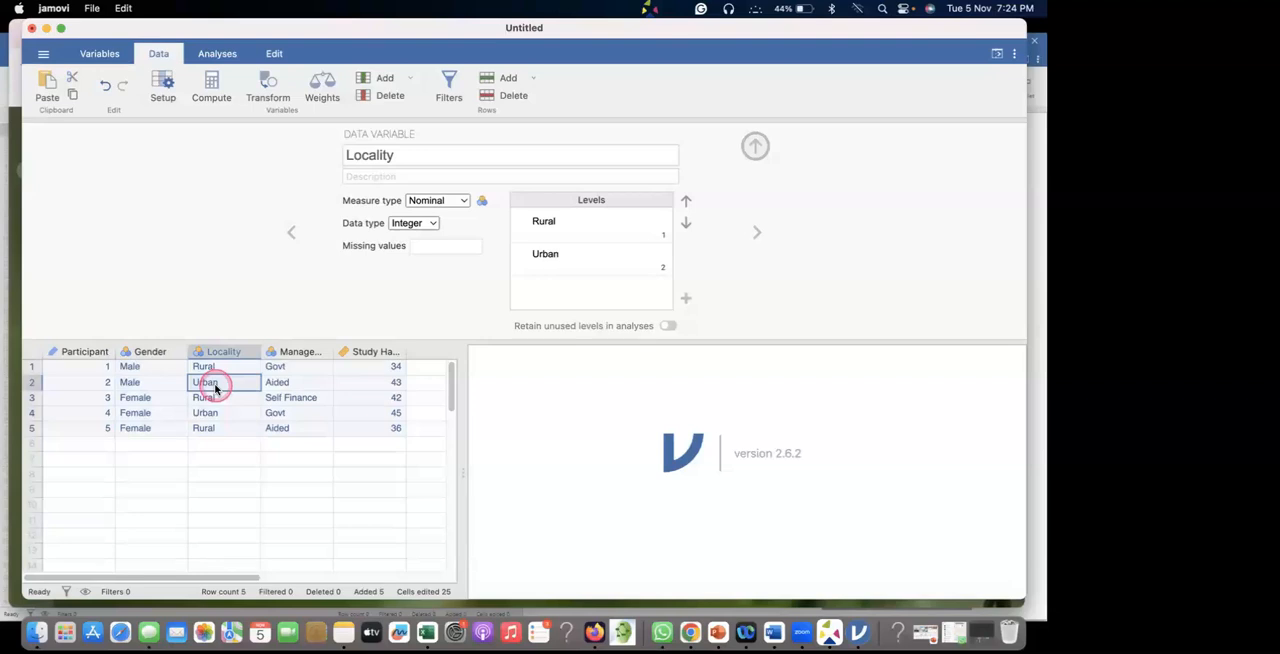
# Insert a new data variable before Locality.
pyautogui.click(222, 351)
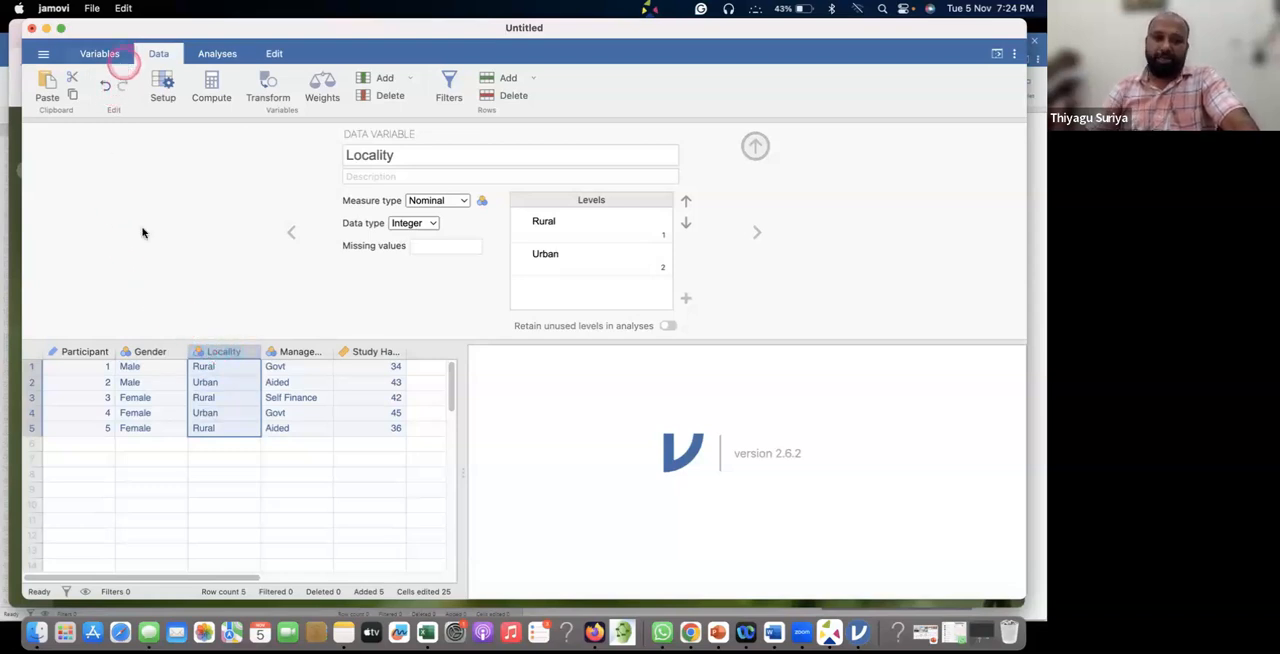
pyautogui.rightClick(222, 352)
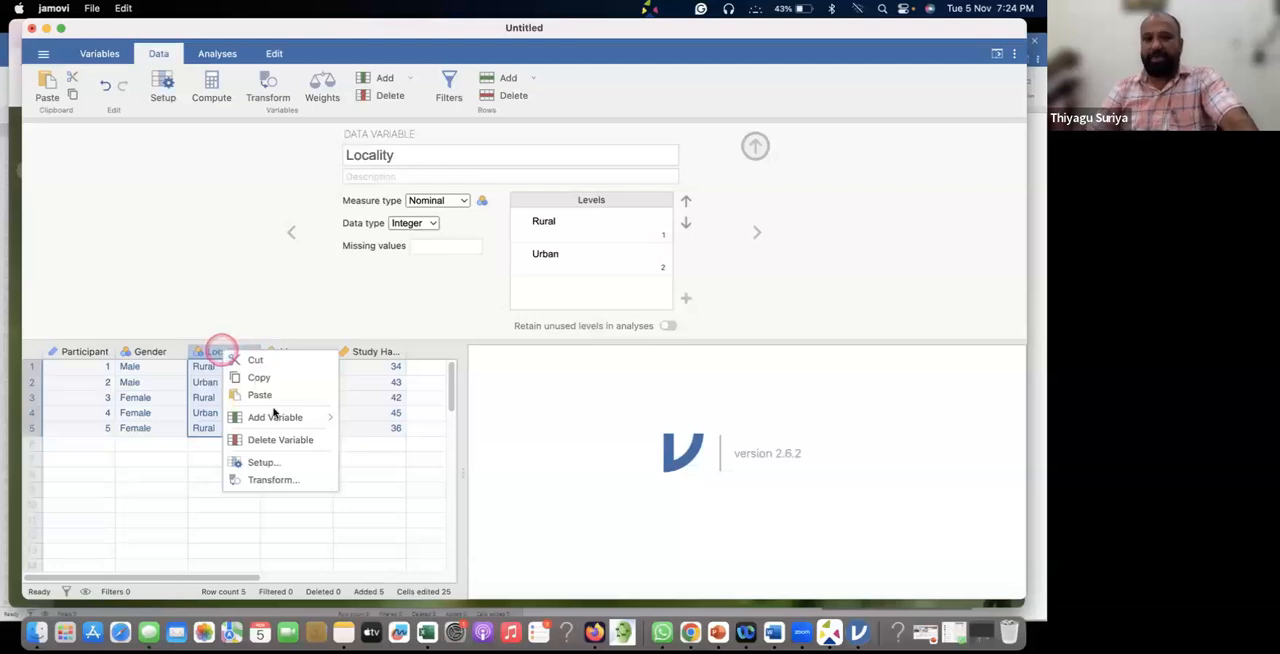
pyautogui.moveTo(290, 422)
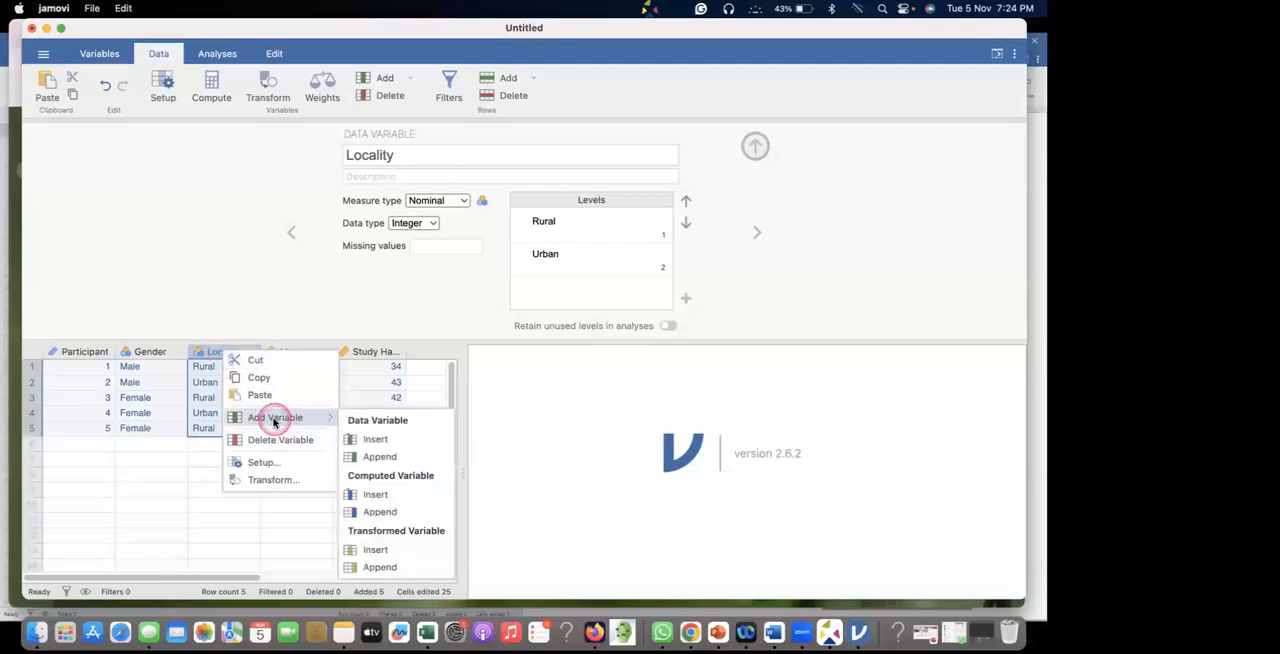
pyautogui.click(383, 440)
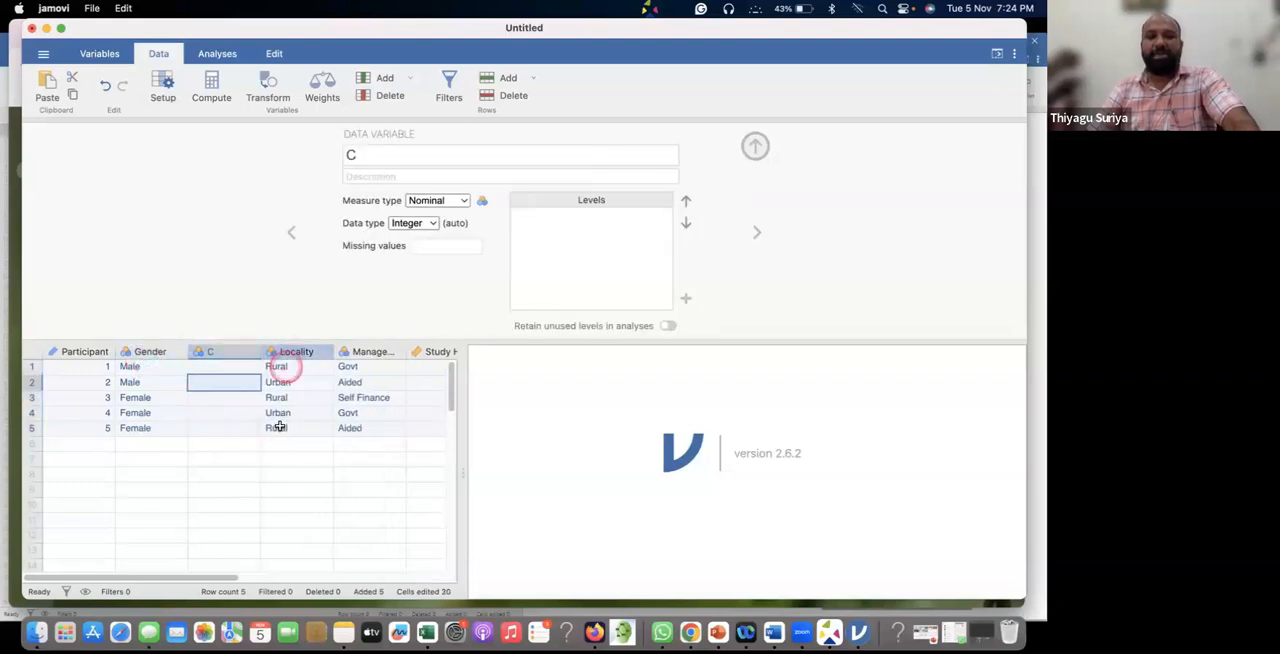
# Delete the empty variable C between Gender and Locality.
pyautogui.click(296, 352)
pyautogui.keyDown('shift'); pyautogui.click(222, 351); pyautogui.keyUp('shift')
pyautogui.click(222, 351)
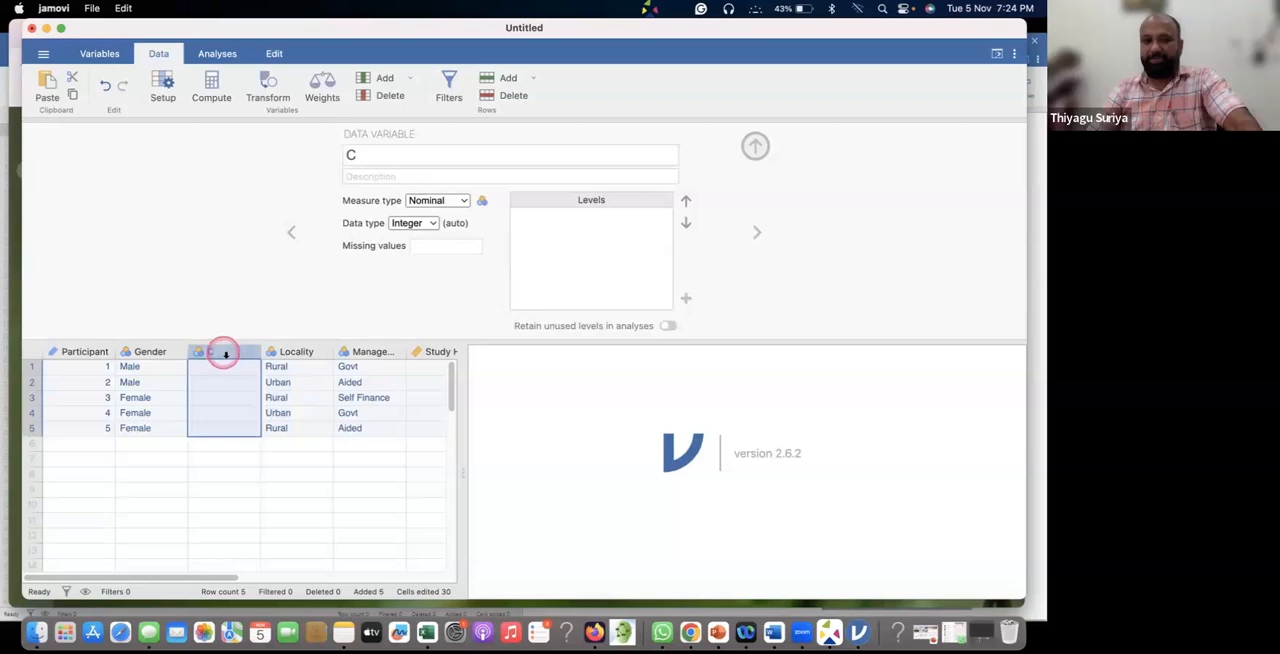
pyautogui.rightClick(224, 353)
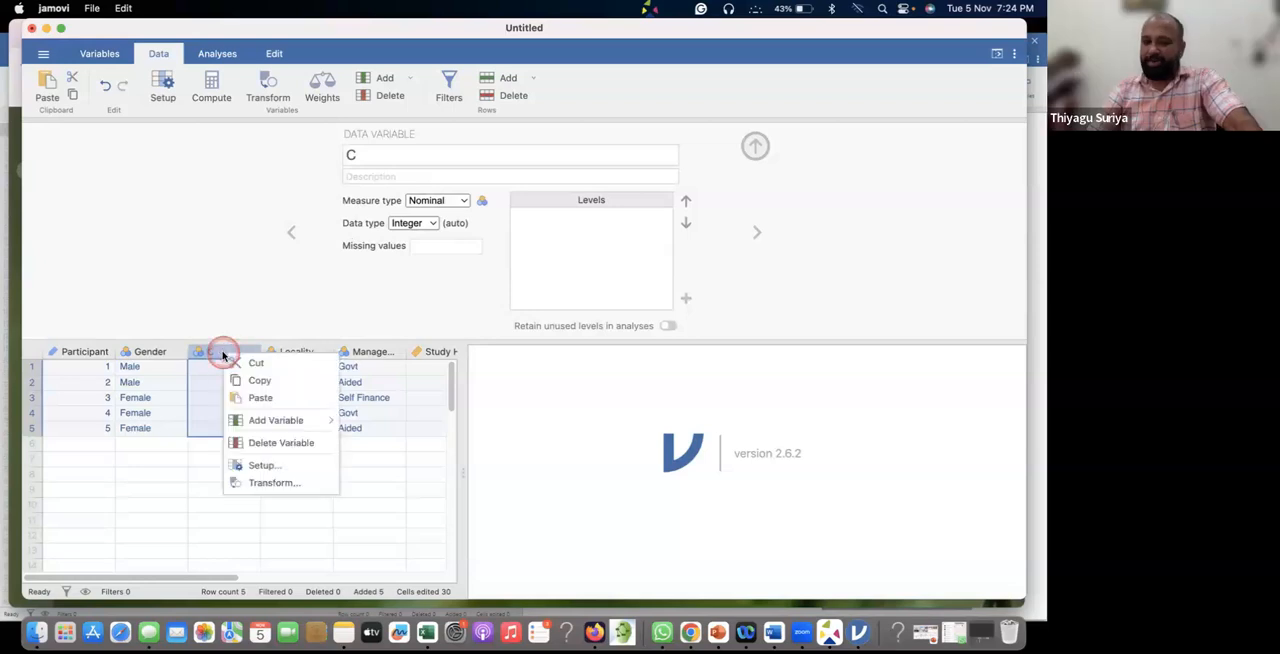
pyautogui.click(256, 446)
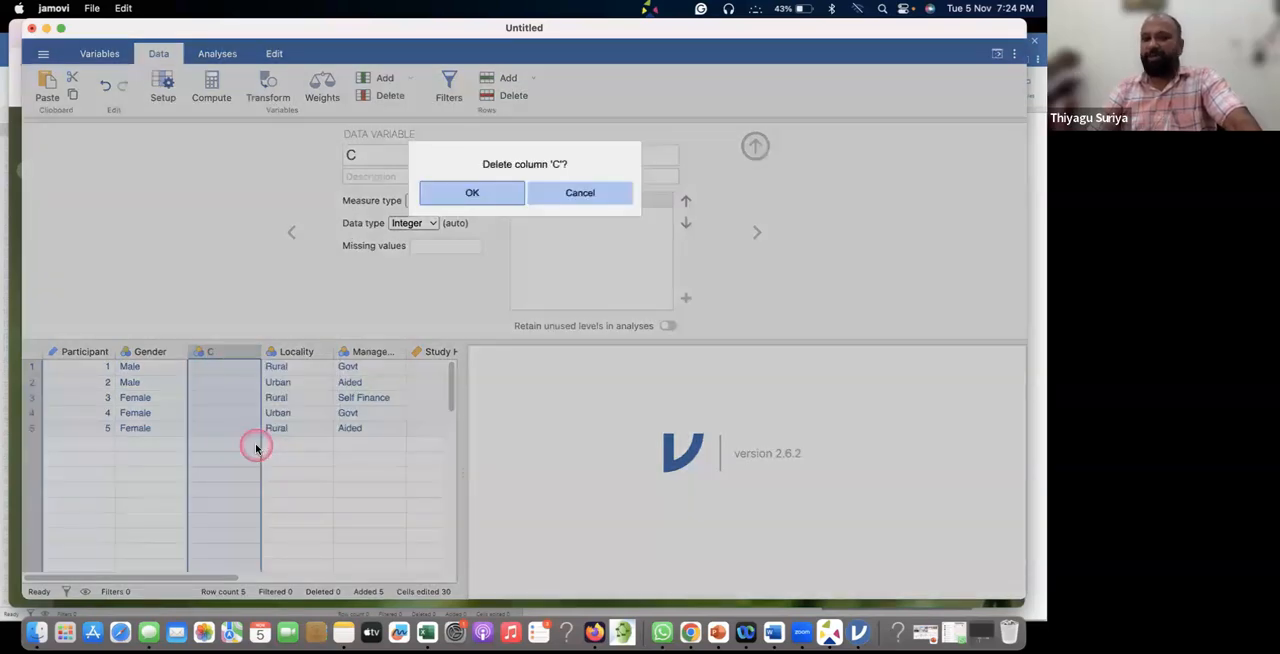
pyautogui.click(473, 195)
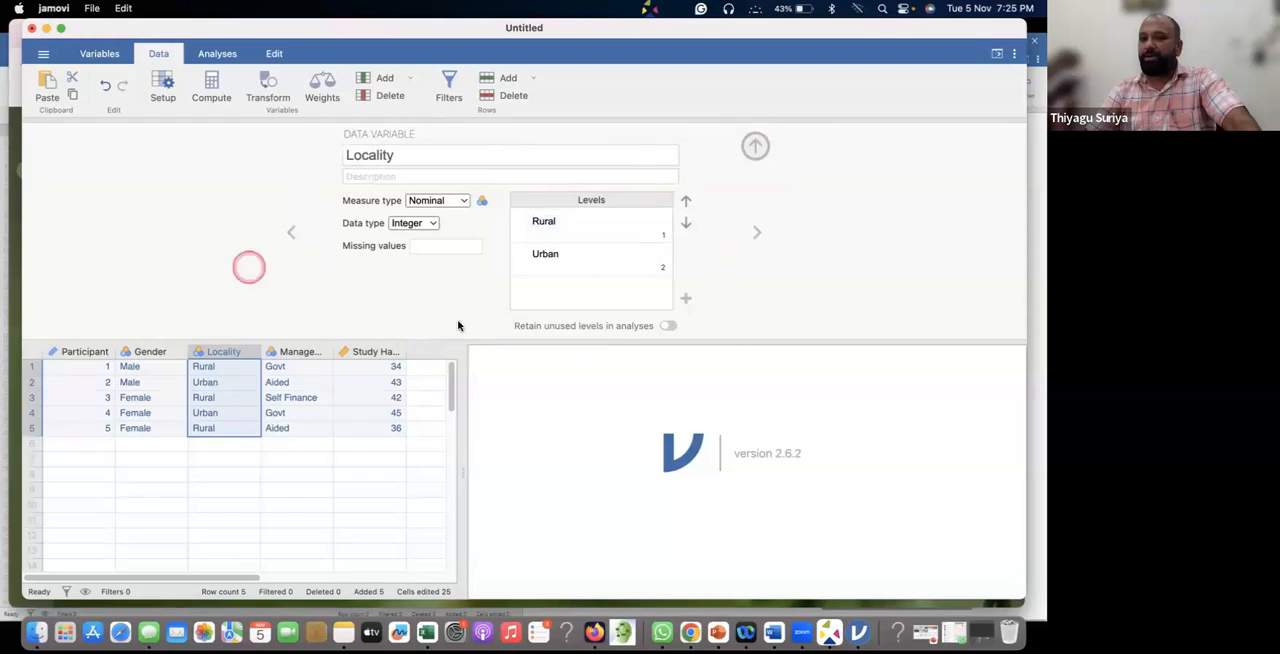
# Close the variable setup, reopen it for Locality and close it again.
pyautogui.click(756, 147)
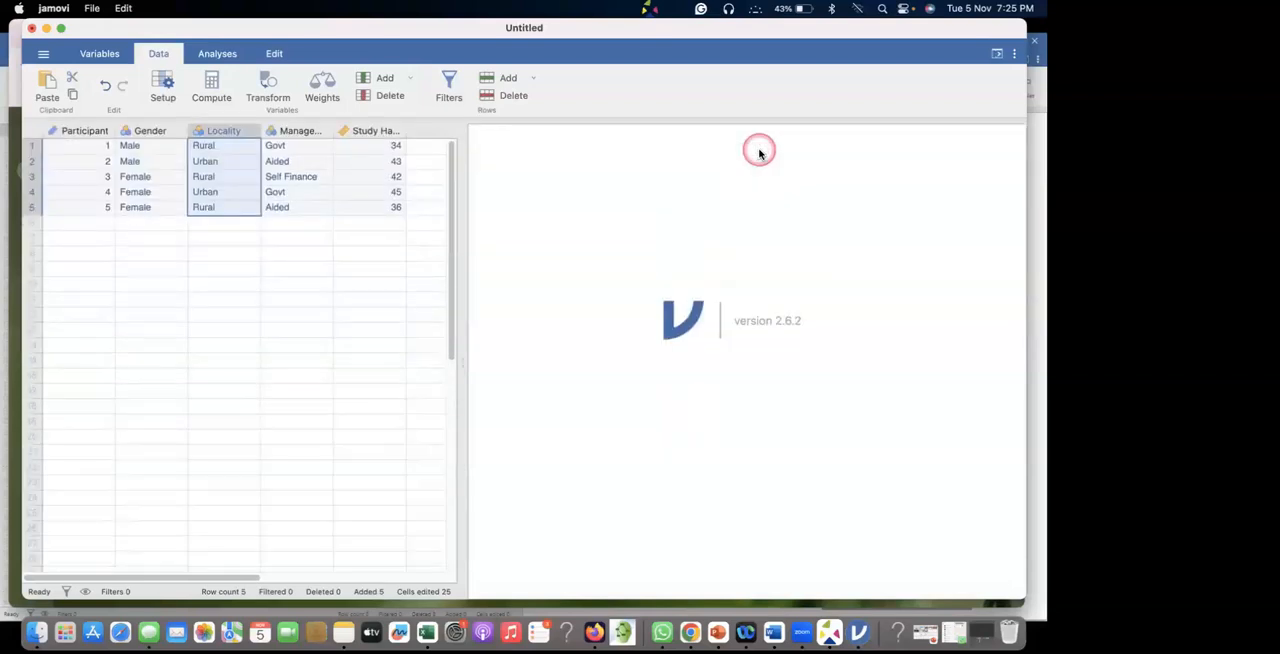
pyautogui.doubleClick(214, 131)
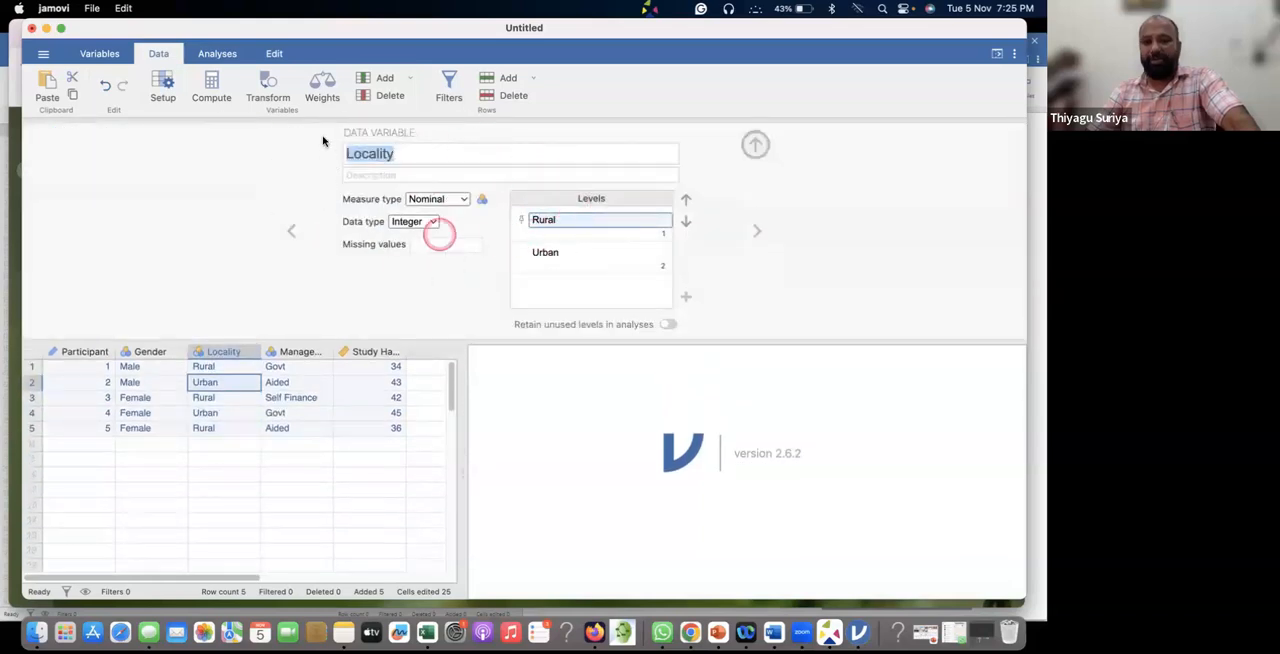
pyautogui.click(757, 146)
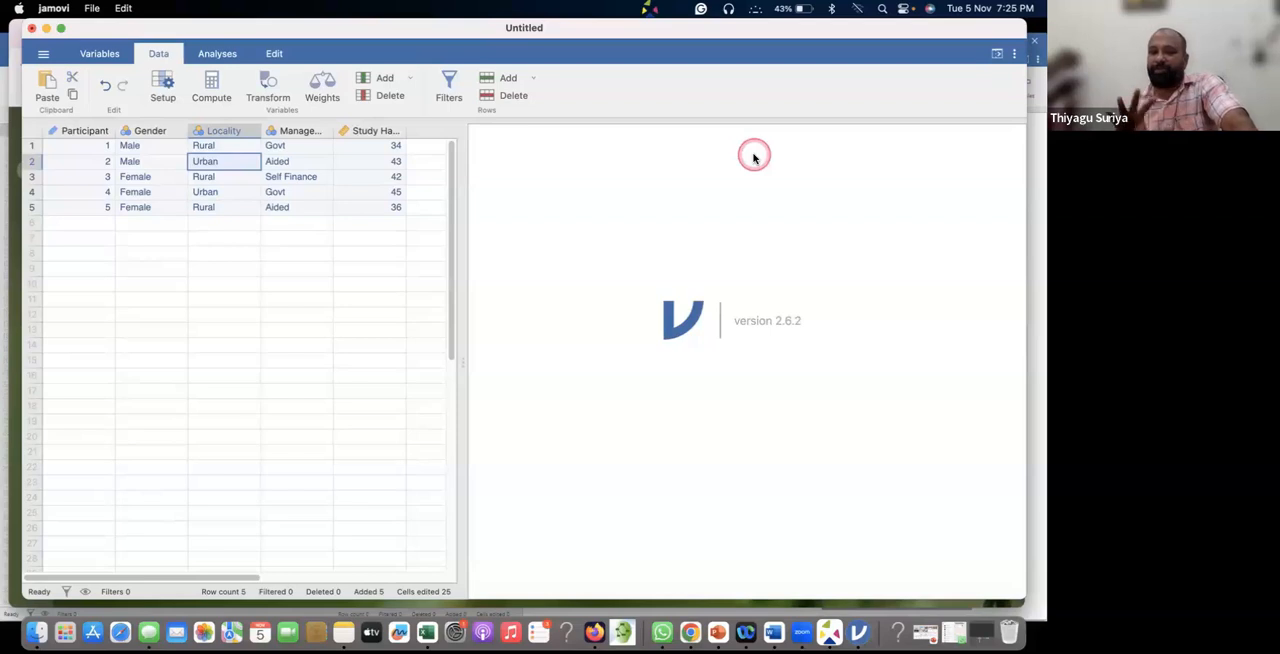
# Switch to the PowerPoint slide show and advance to the slide on the Data tab, Set Up and the active variable.
pyautogui.press('super+Tab')
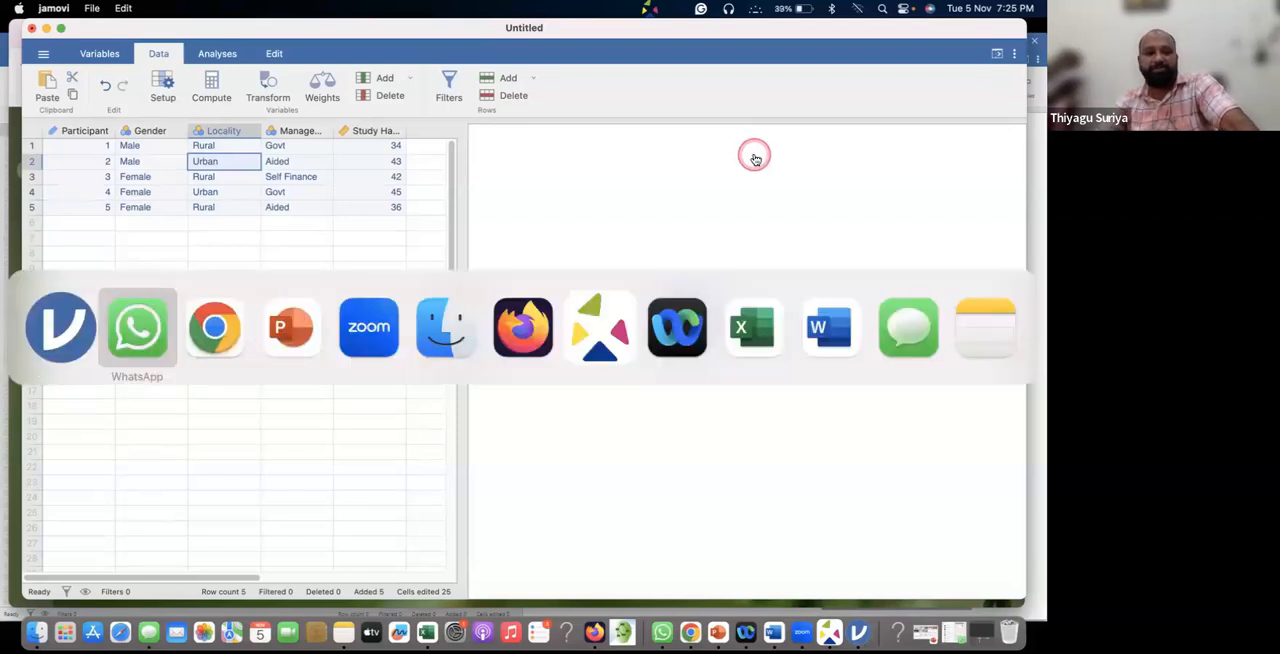
pyautogui.press('super+Tab')
pyautogui.press('super+Tab')
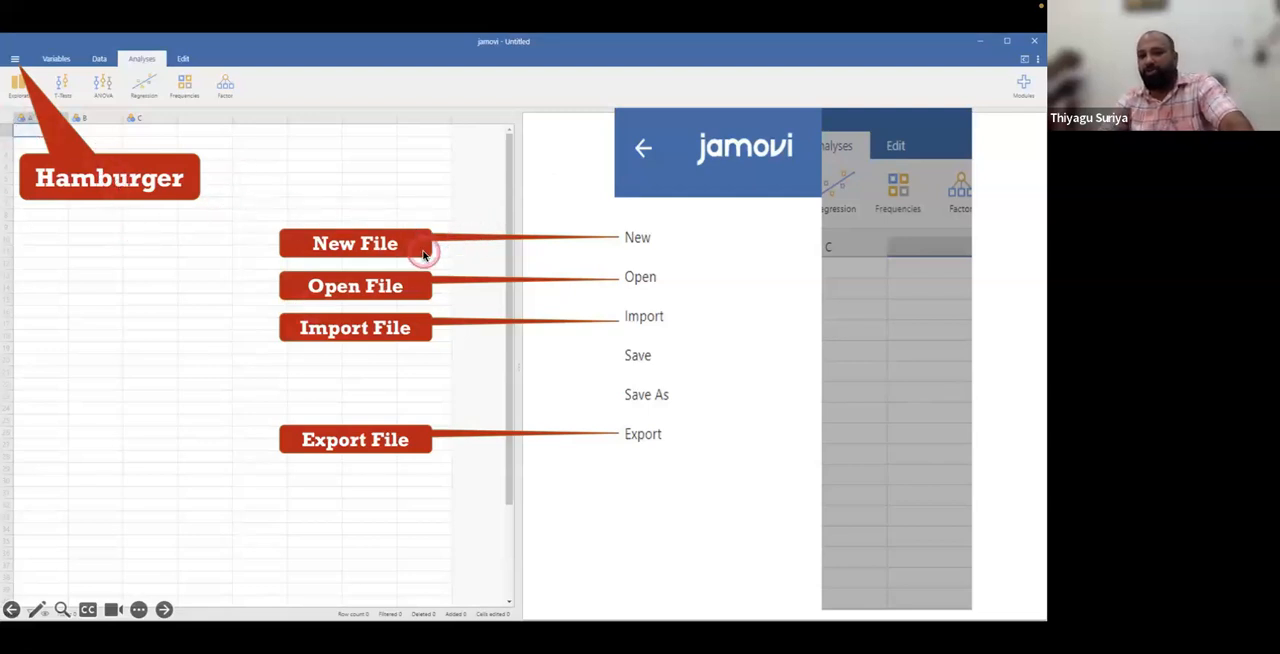
pyautogui.click(274, 240)
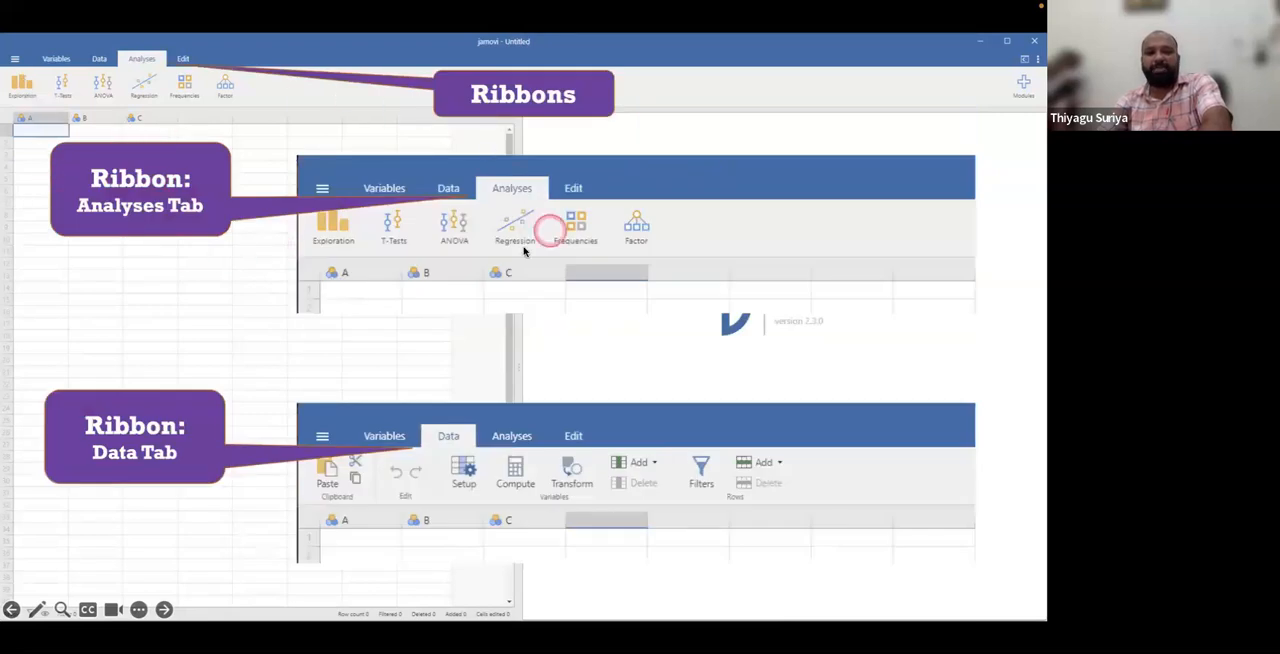
pyautogui.click(631, 226)
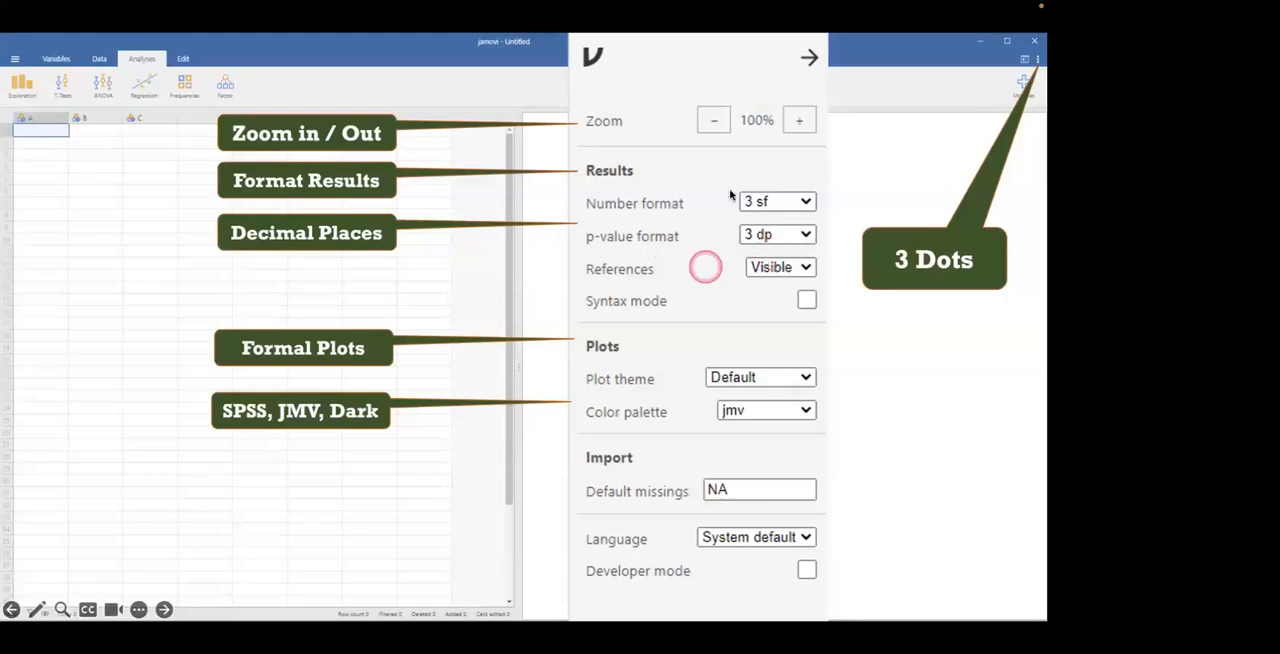
pyautogui.click(899, 199)
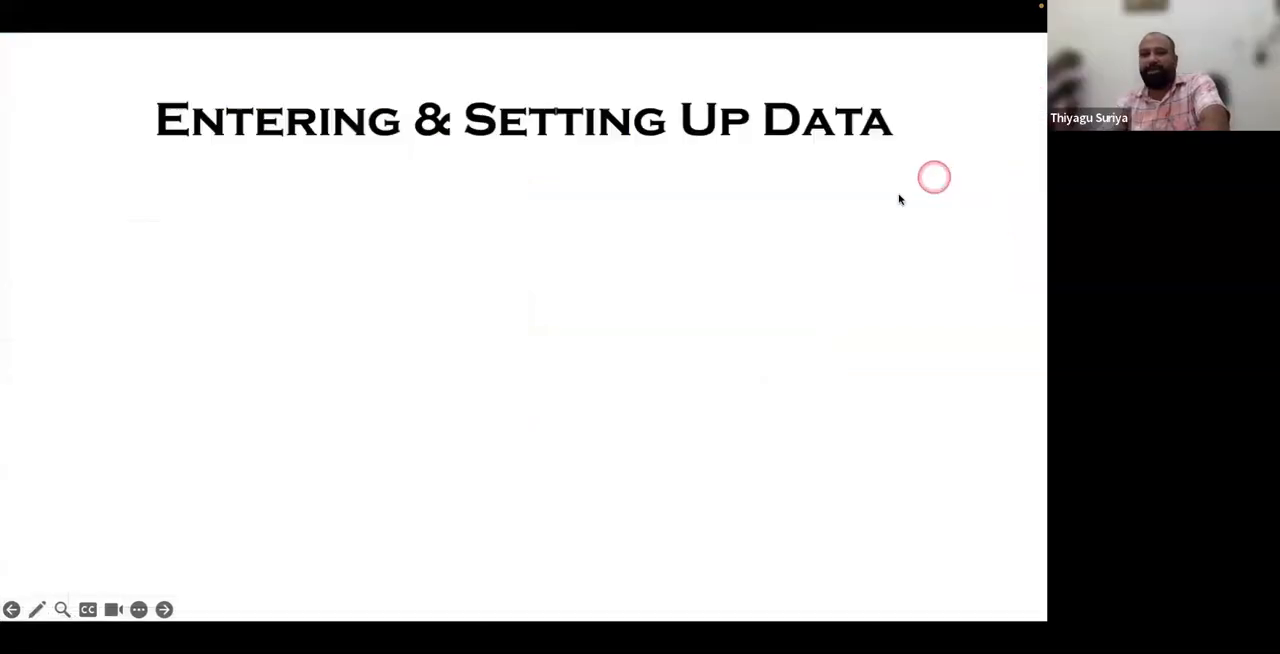
pyautogui.click(837, 212)
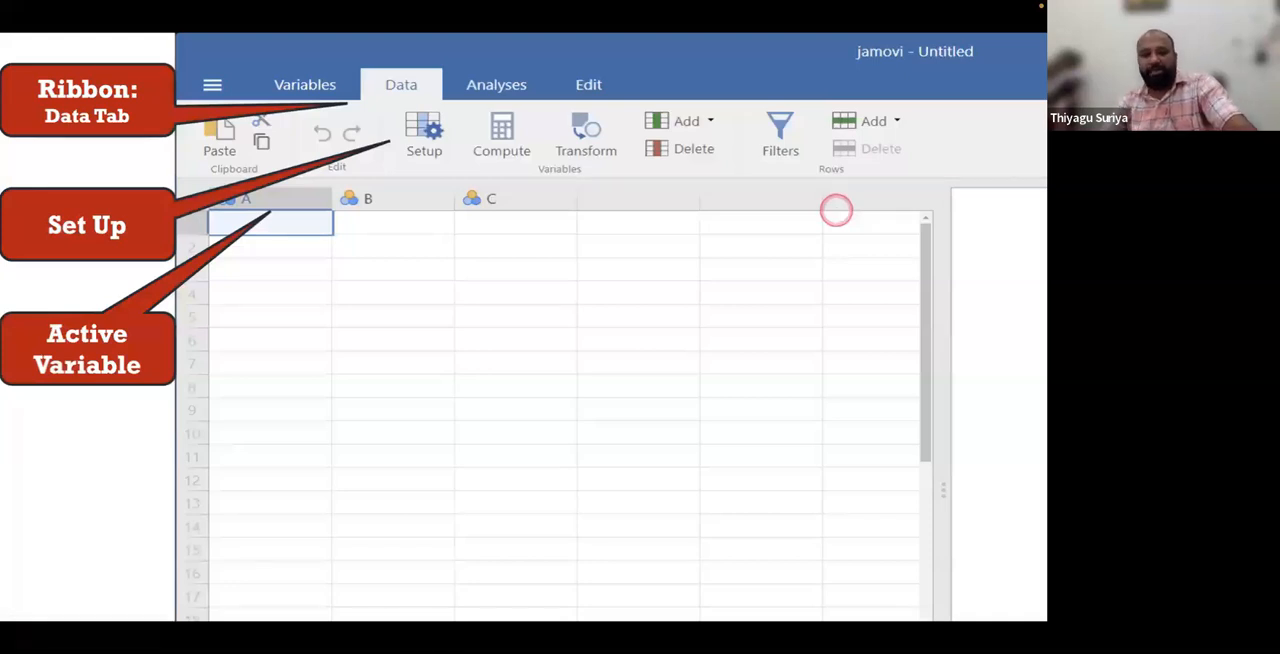
# Switch back to jamovi and open the Exploration analyses.
pyautogui.press('super+Tab')
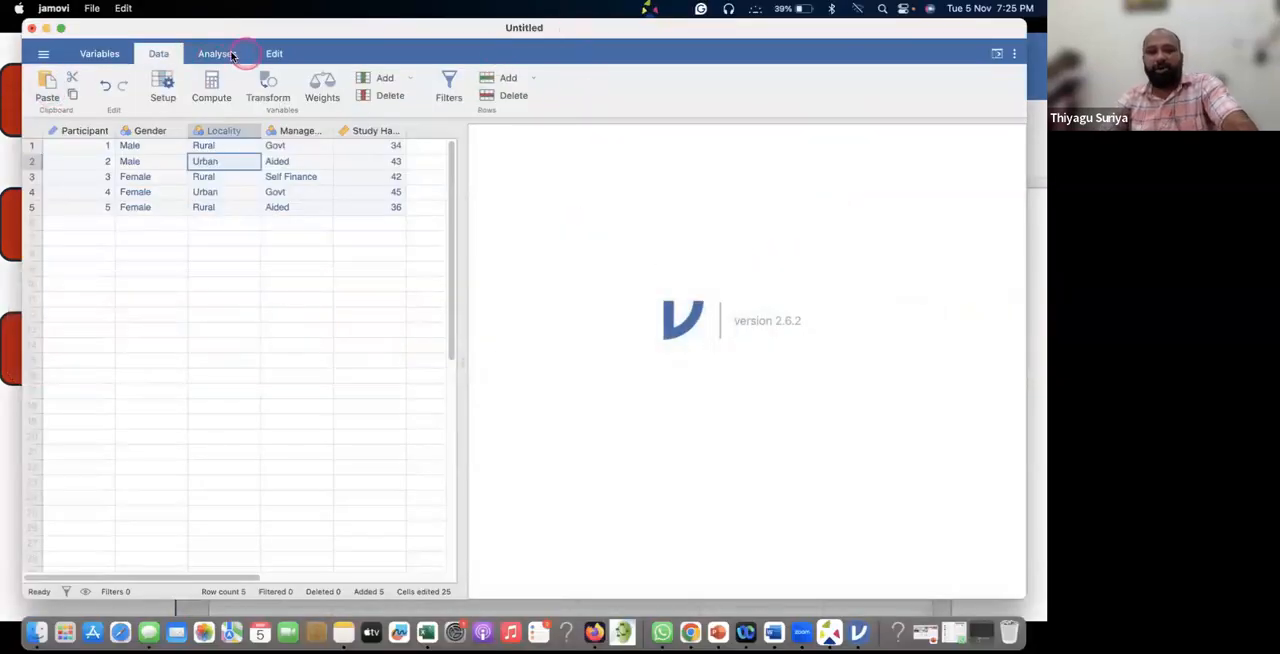
pyautogui.click(226, 53)
pyautogui.click(222, 54)
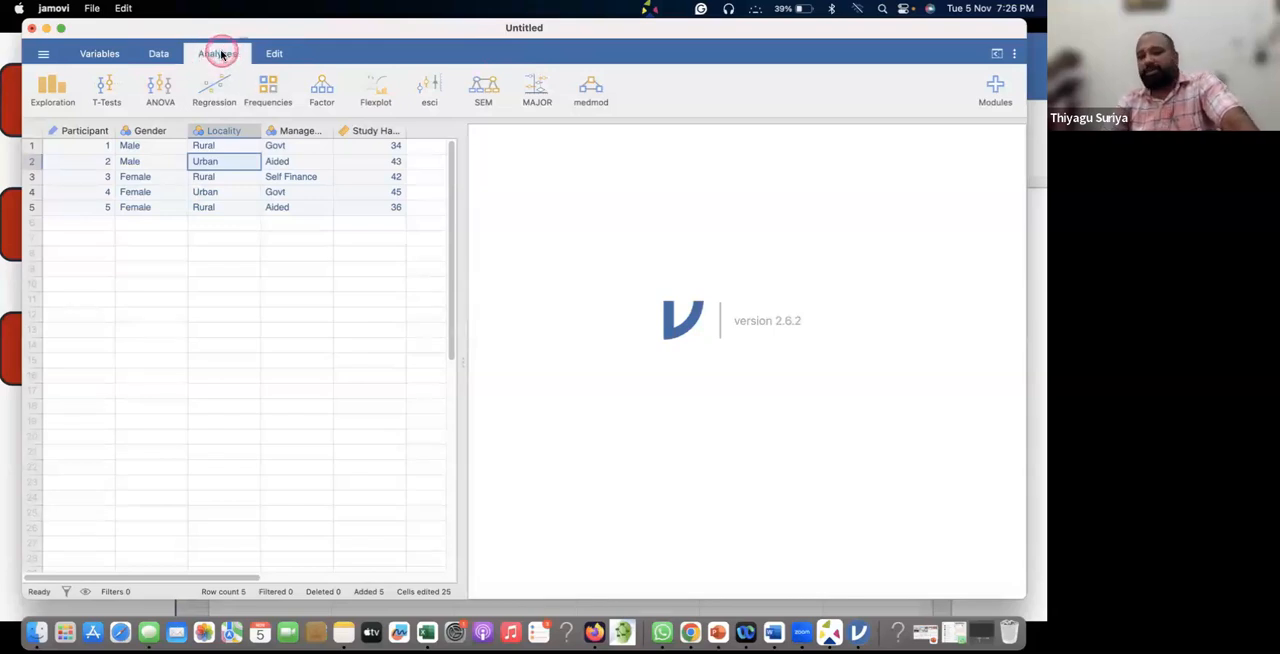
pyautogui.click(52, 95)
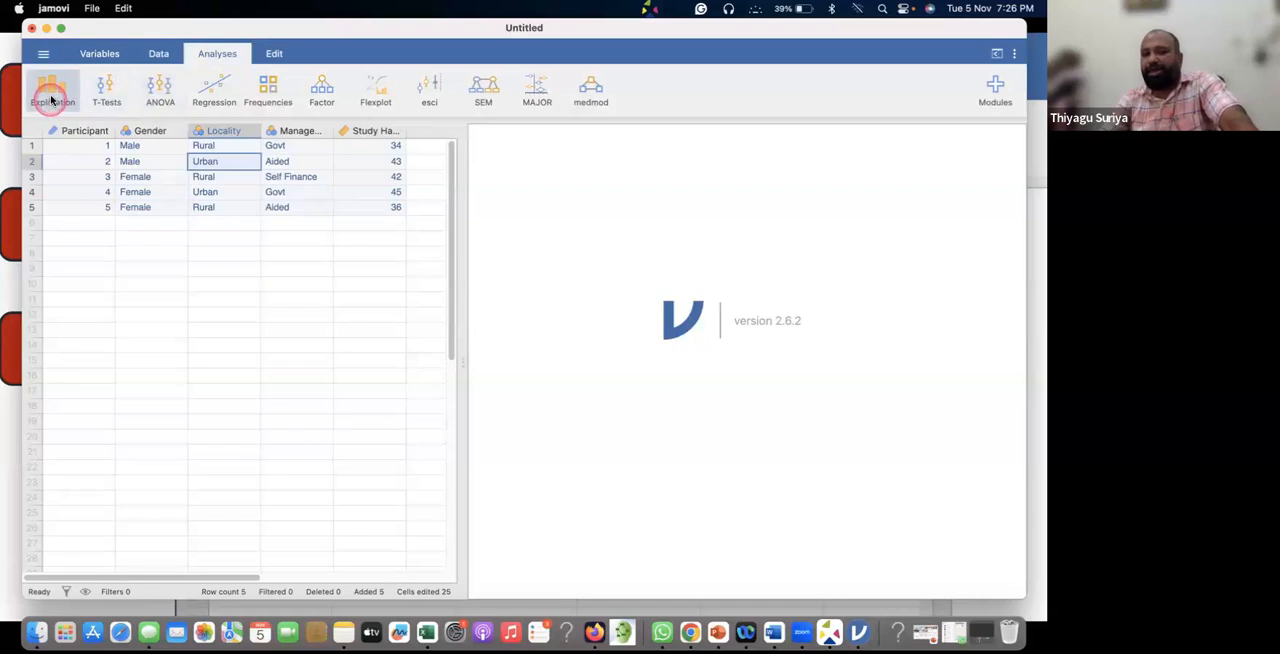
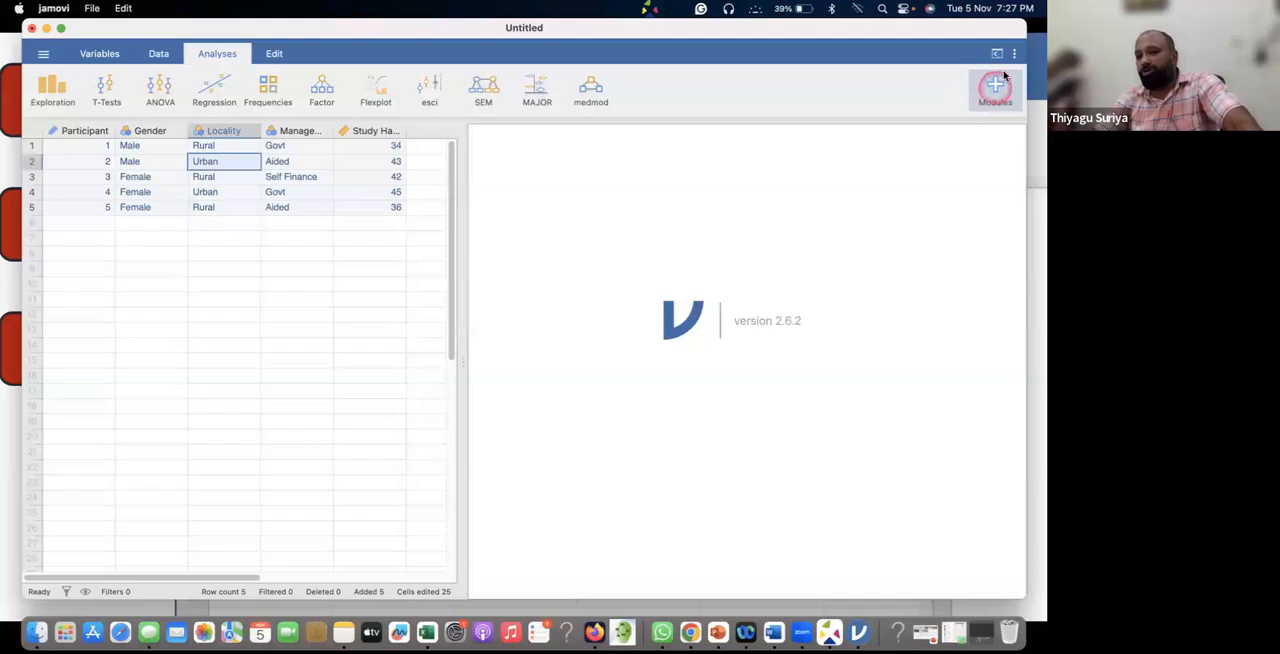
# Open the jamovi library and look through the list of installed modules, including scatr, flexplot, esci, semlj and MAJOR.
pyautogui.click(453, 120)
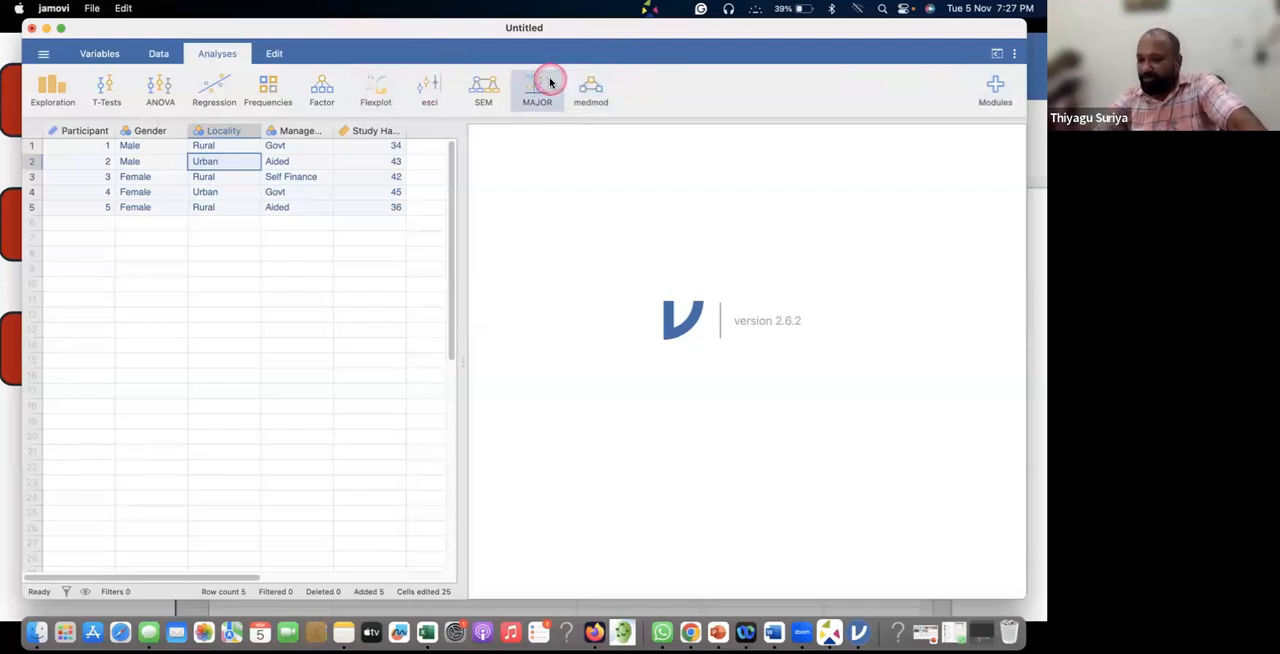
pyautogui.click(996, 86)
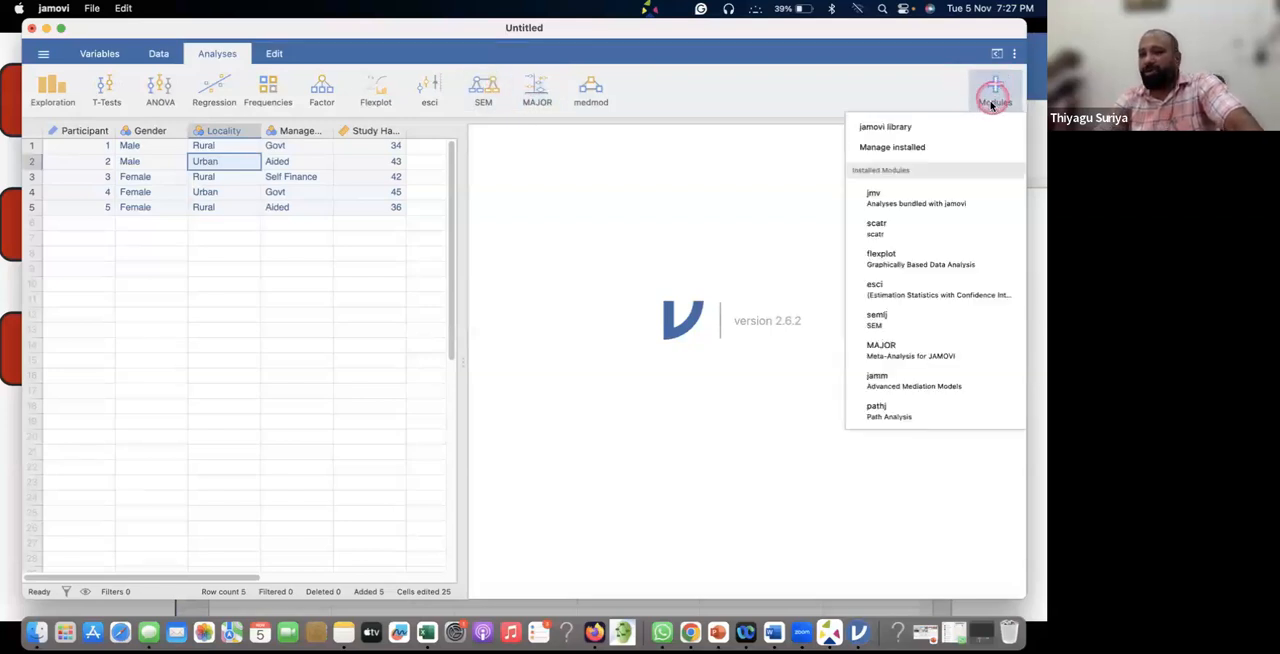
pyautogui.click(894, 132)
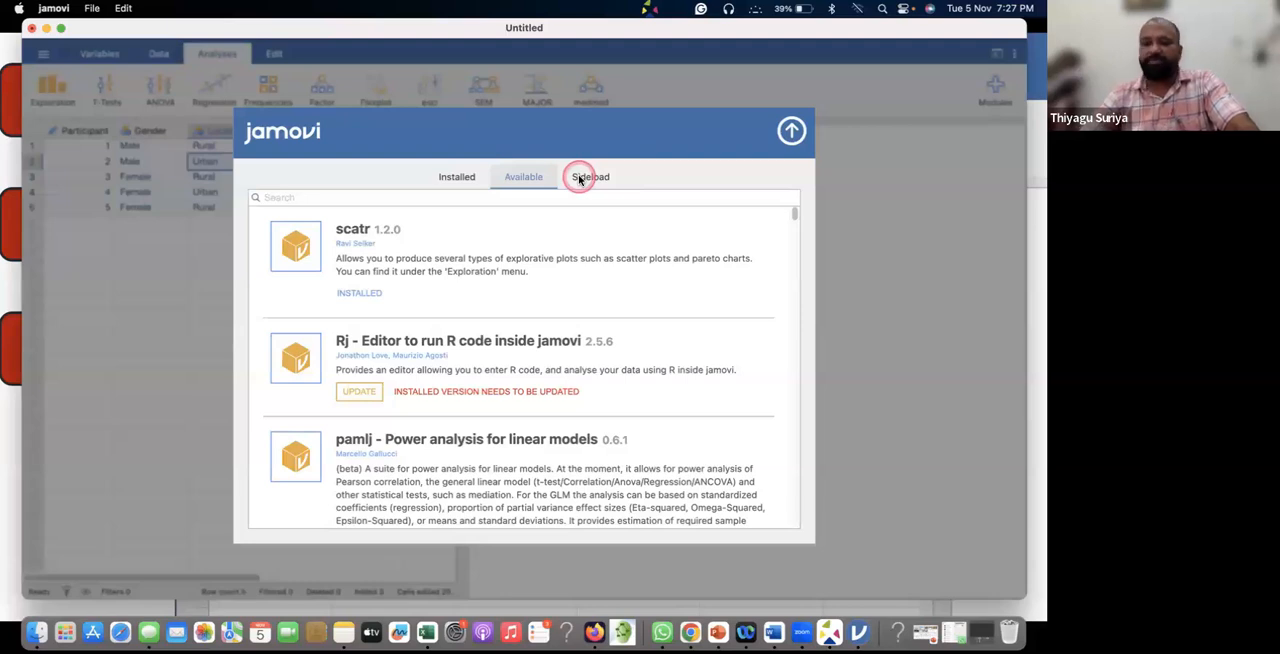
pyautogui.click(456, 177)
pyautogui.scroll(-3, 480, 300)
pyautogui.scroll(-10, 467, 345)
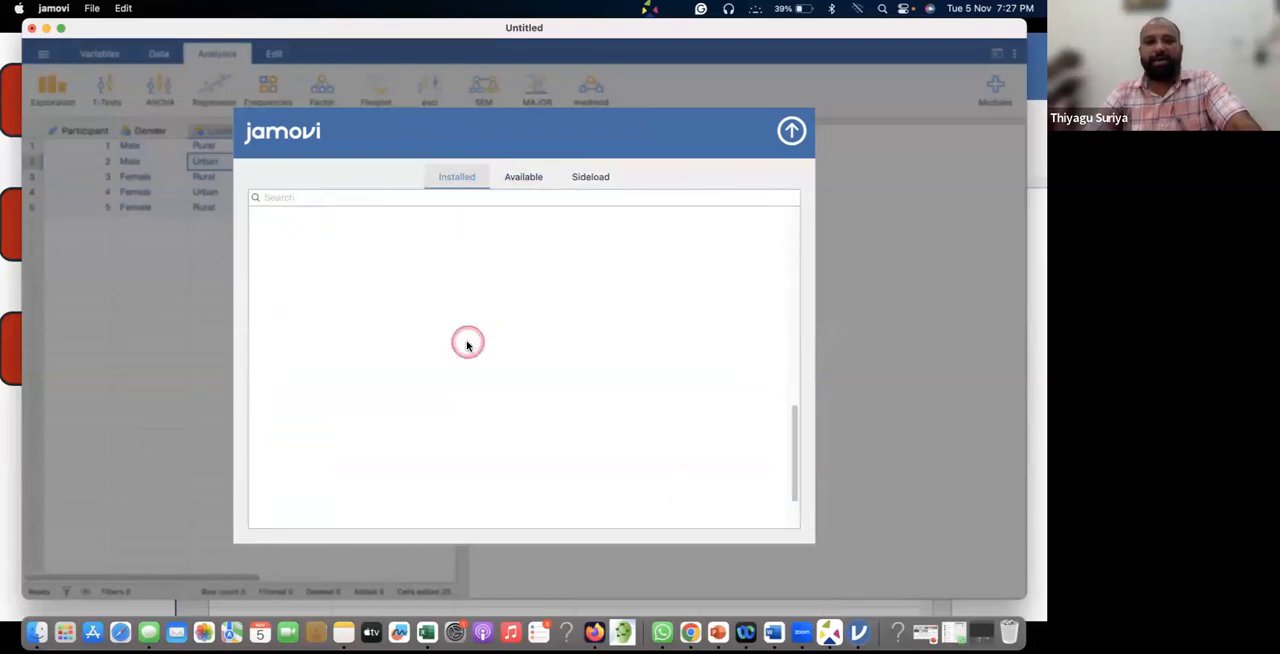
pyautogui.scroll(5, 430, 290)
pyautogui.scroll(-2, 433, 275)
pyautogui.scroll(-3, 435, 278)
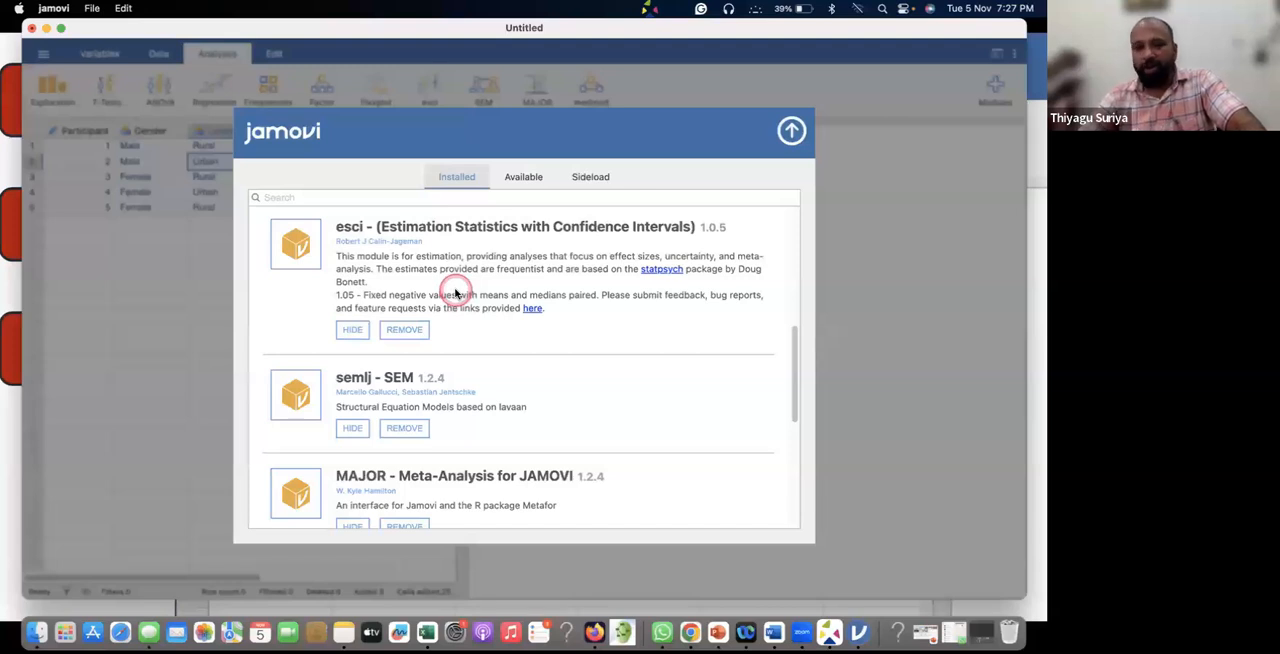
pyautogui.scroll(6, 466, 286)
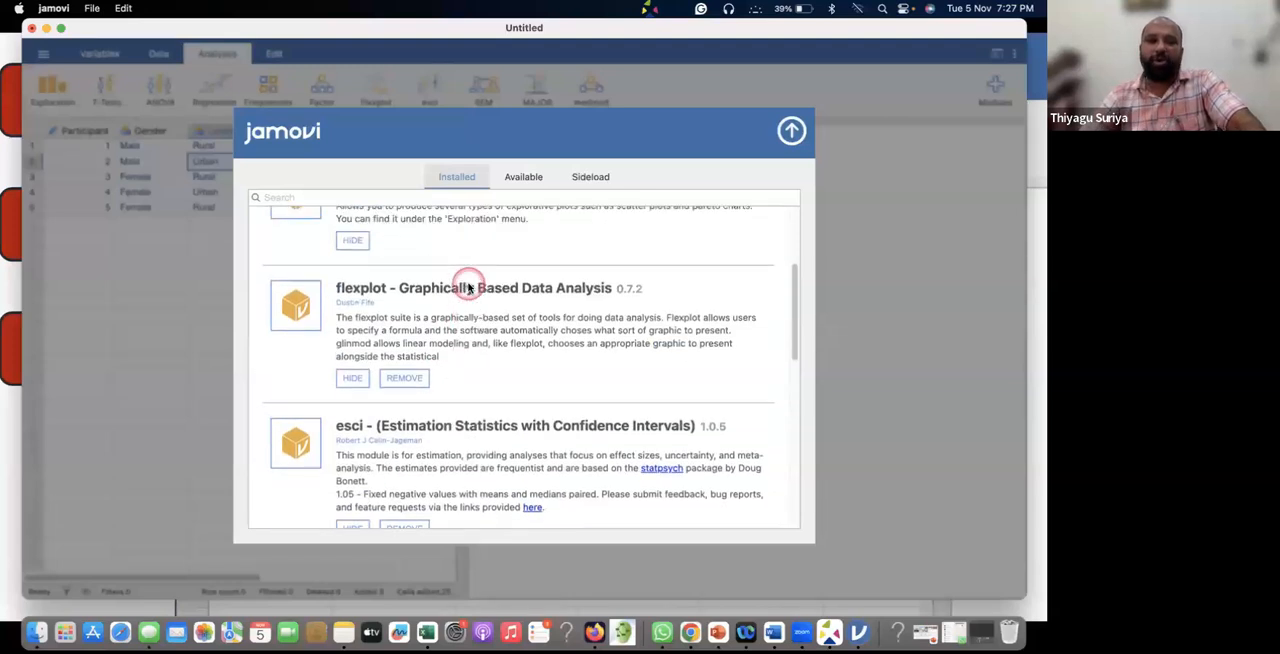
# Review the modules available in the library from scatr to jsq - Bayesian Methods, and close the library.
pyautogui.click(532, 174)
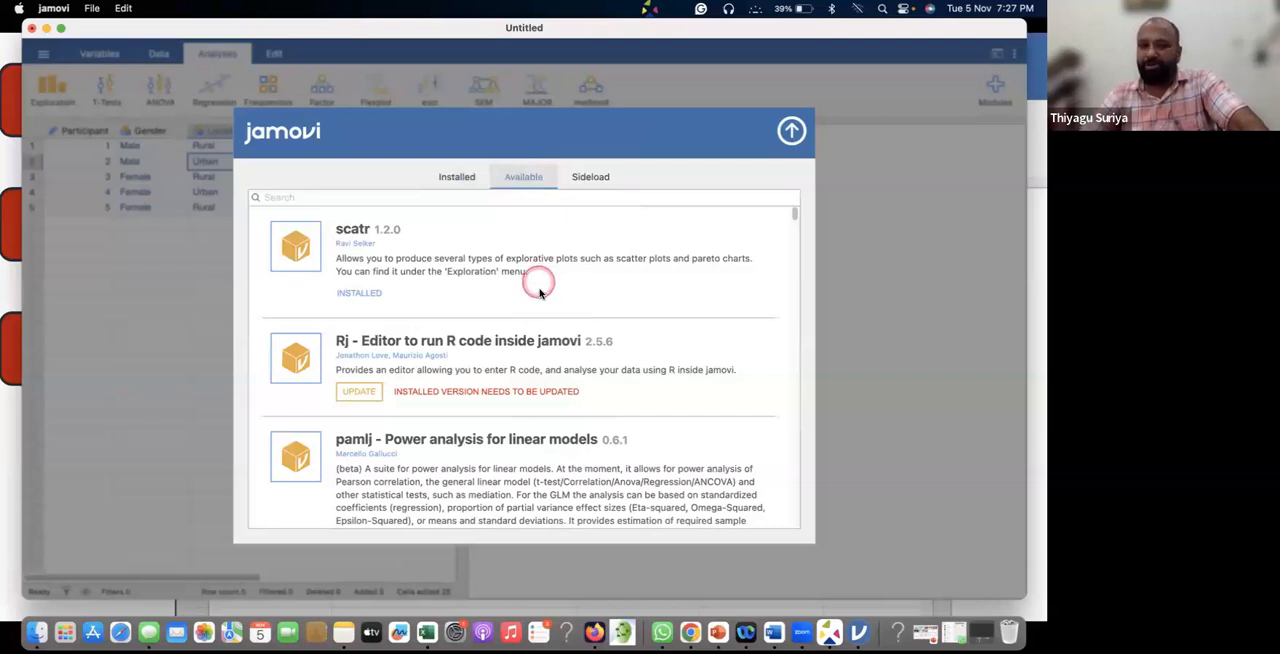
pyautogui.scroll(-3, 538, 288)
pyautogui.scroll(3, 538, 288)
pyautogui.click(533, 180)
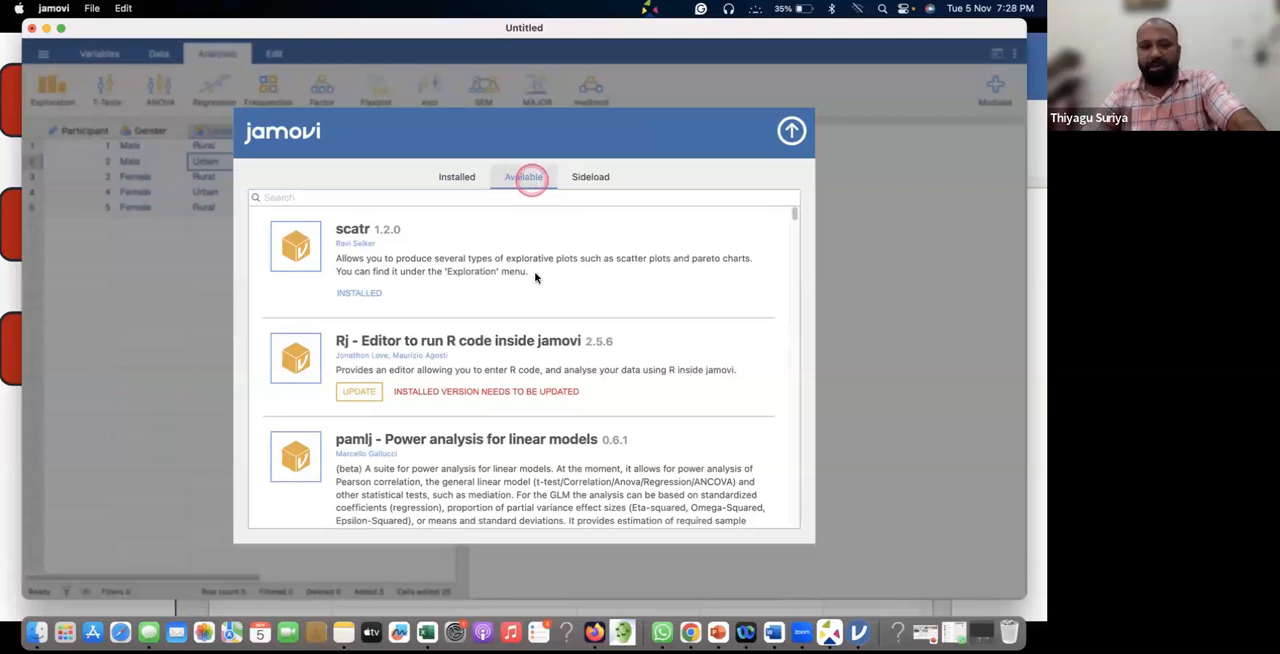
pyautogui.scroll(-3, 532, 292)
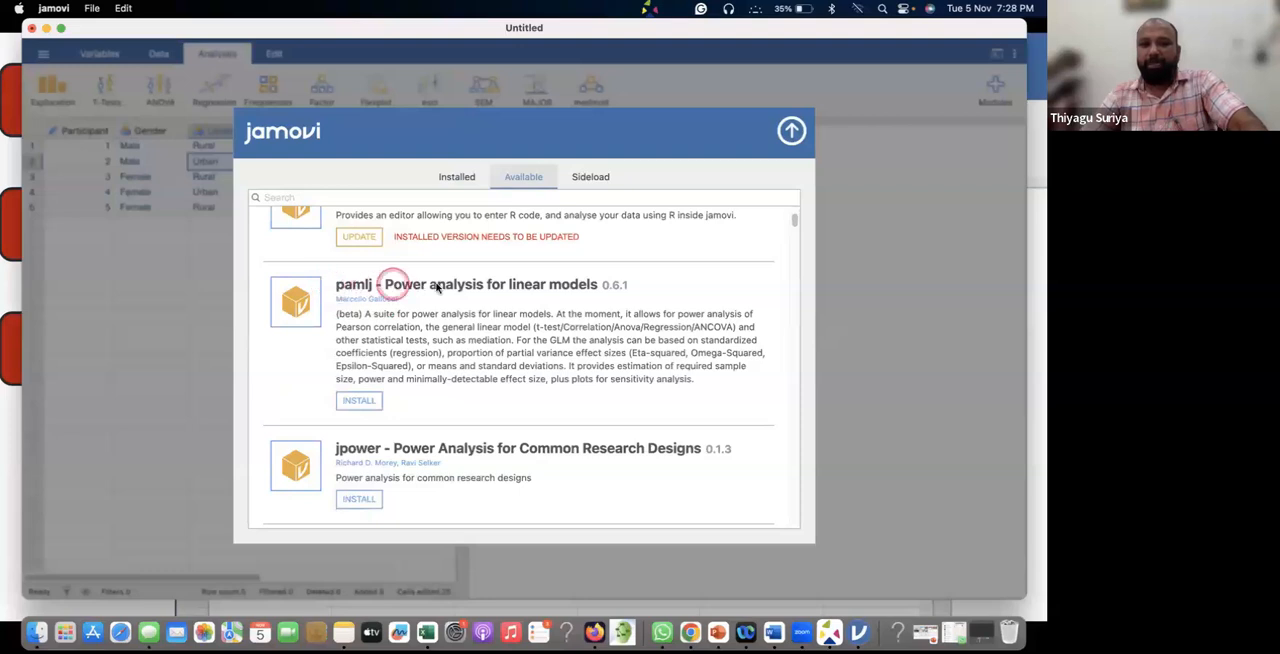
pyautogui.scroll(-9, 553, 287)
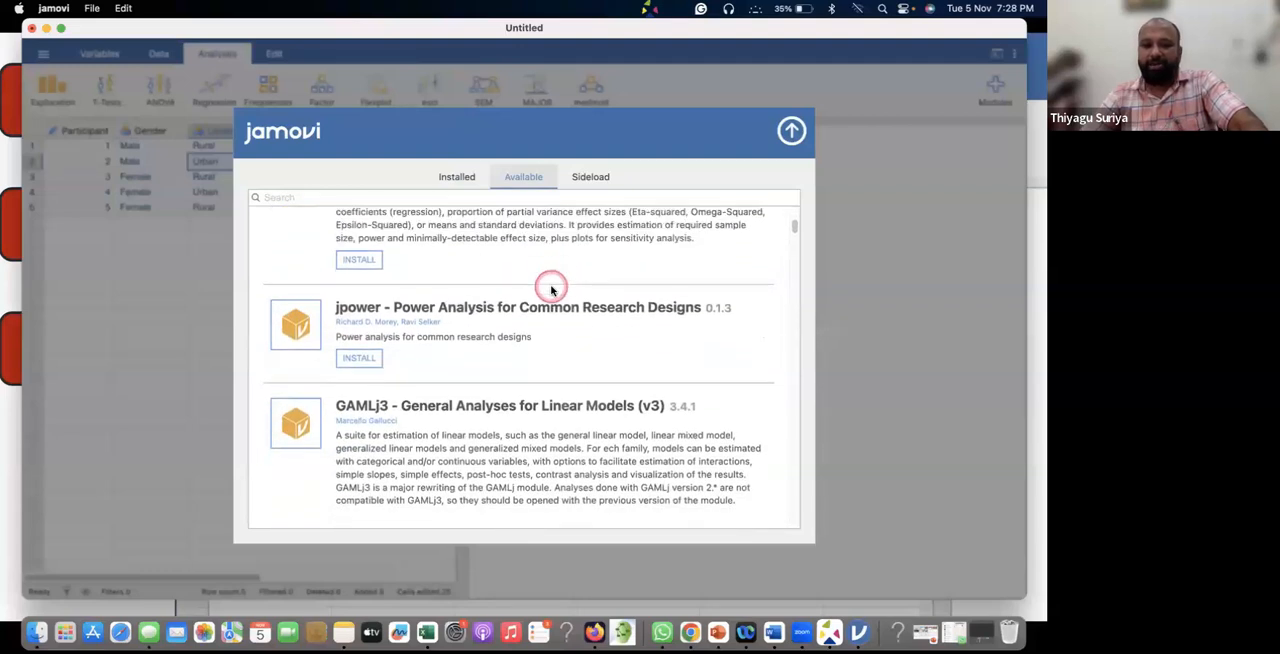
pyautogui.scroll(-2, 551, 290)
pyautogui.scroll(-2, 551, 290)
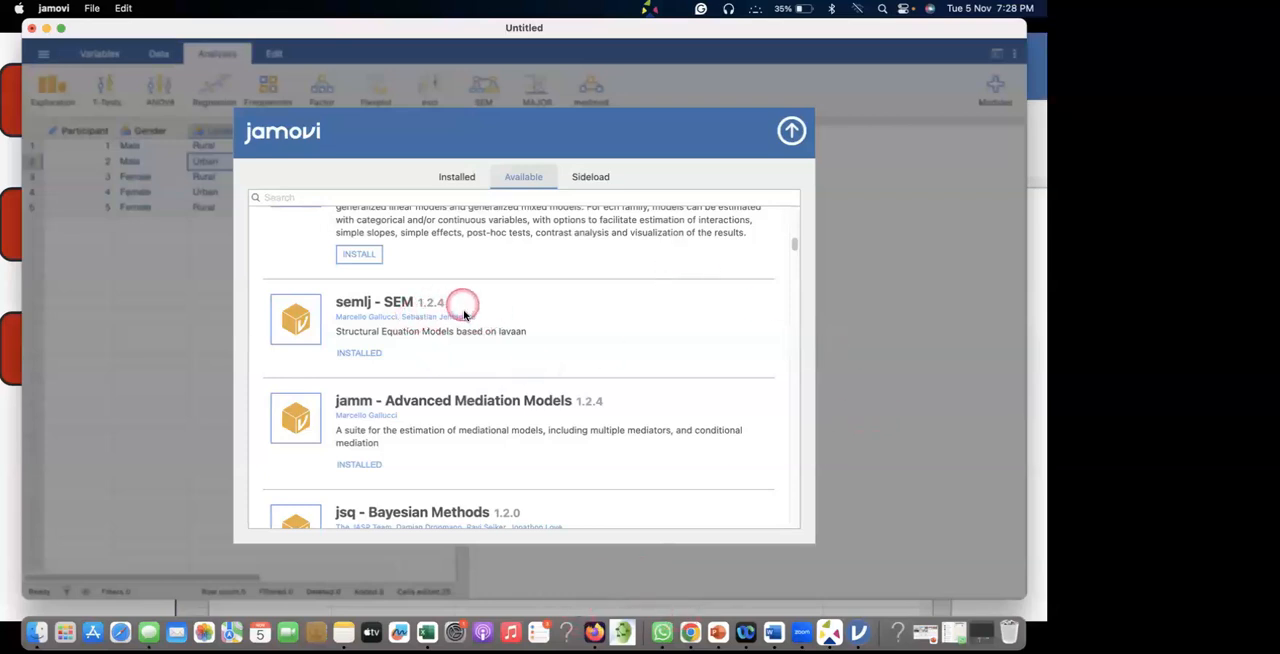
pyautogui.scroll(-2, 463, 306)
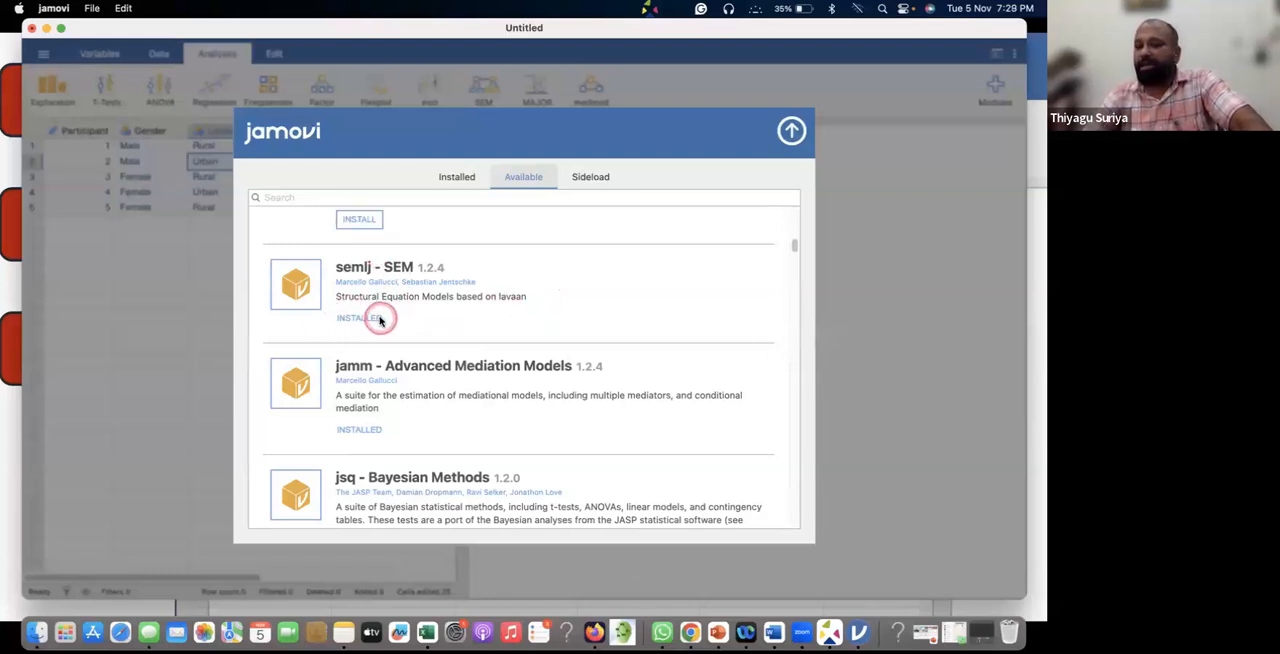
pyautogui.scroll(1, 380, 318)
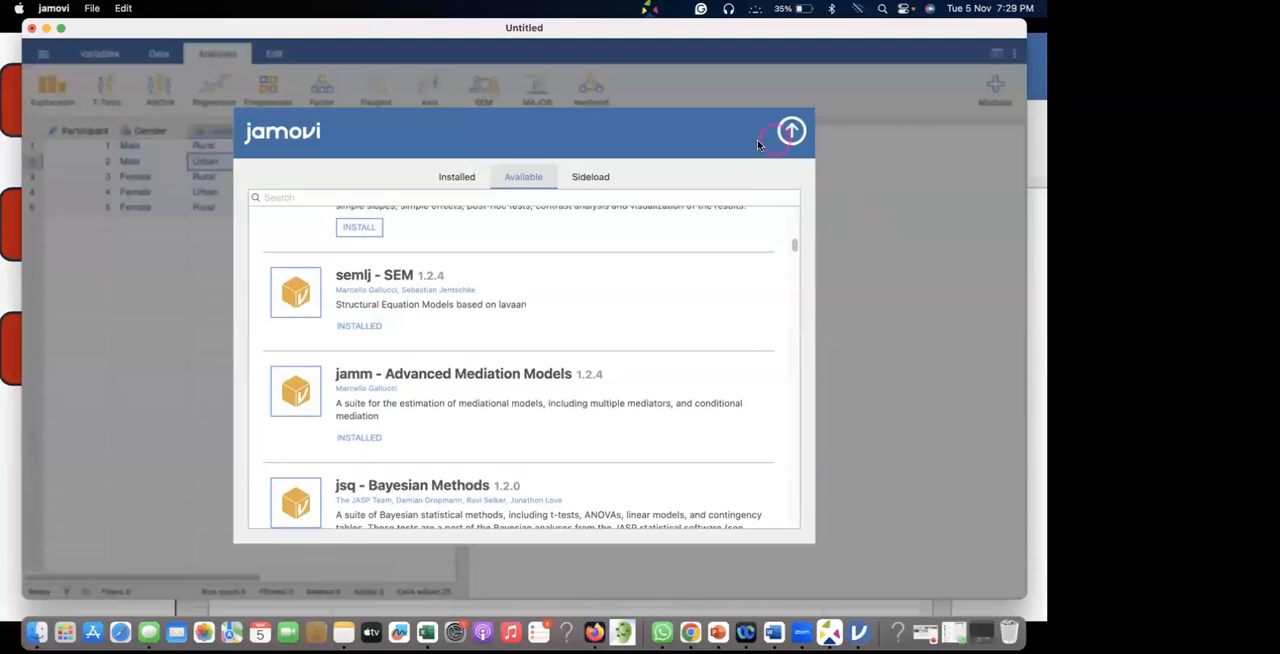
pyautogui.click(792, 131)
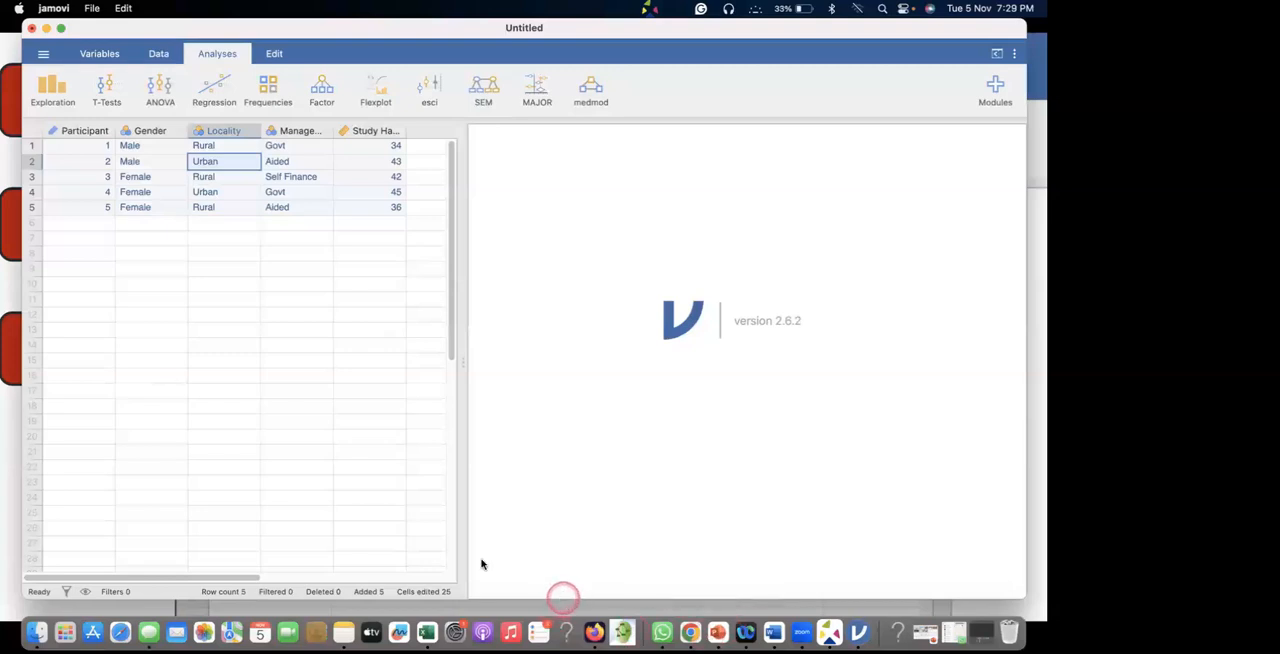
# Reopen the jamovi library and examine the available modules from jsq - Bayesian Methods to pathj - Path Analysis.
pyautogui.click(345, 513)
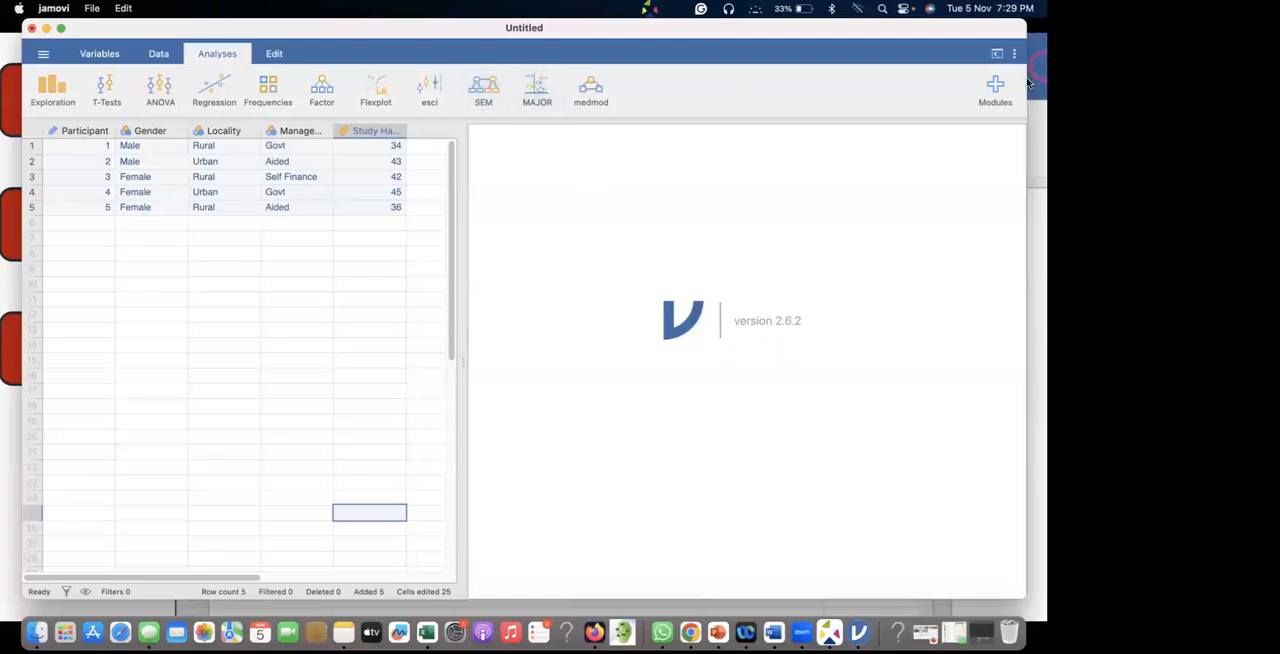
pyautogui.click(994, 86)
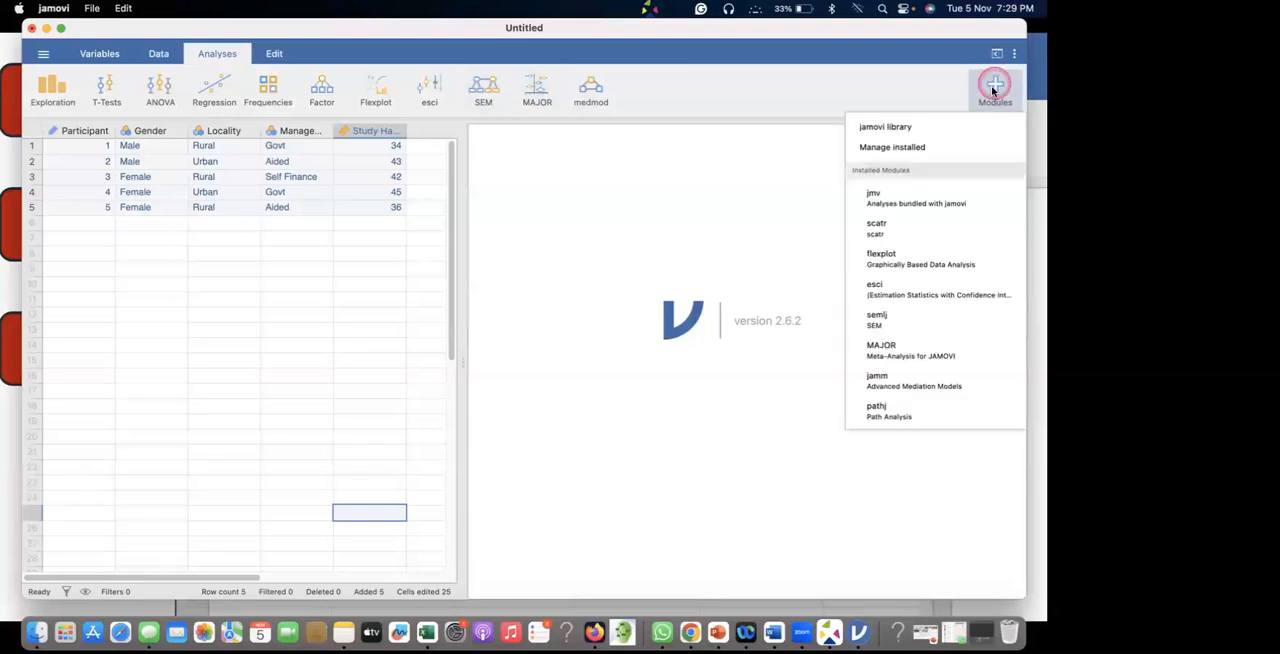
pyautogui.click(897, 126)
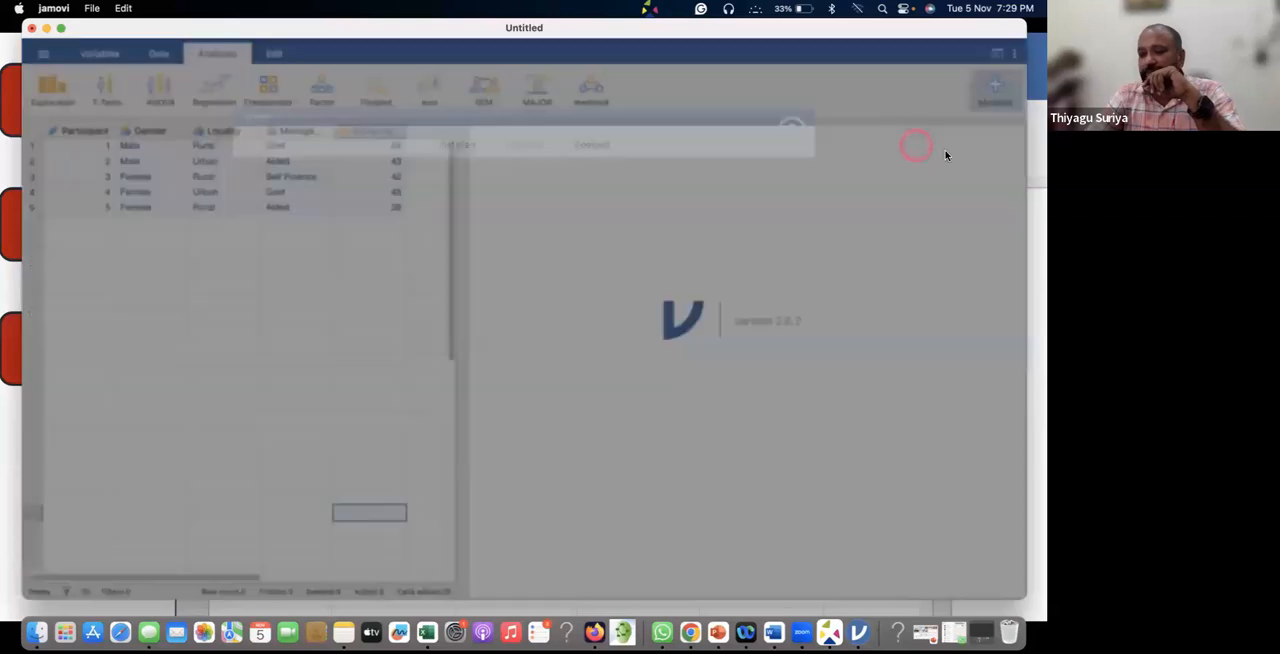
pyautogui.scroll(-5, 595, 305)
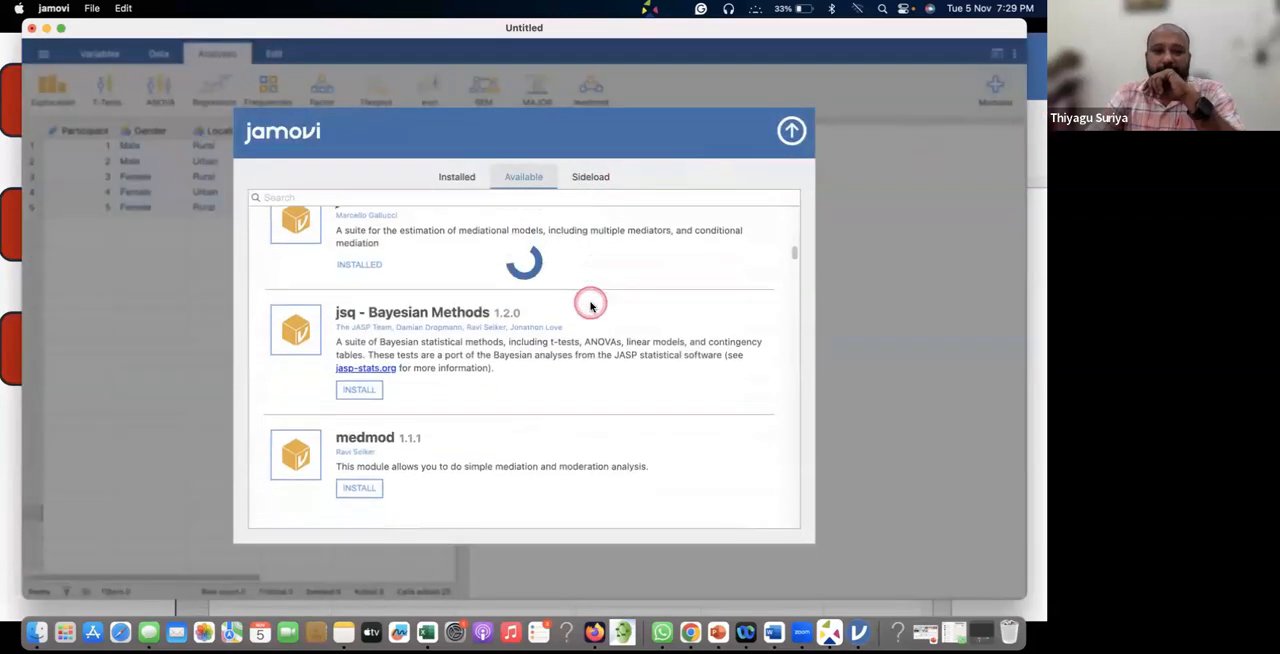
pyautogui.scroll(-10, 602, 302)
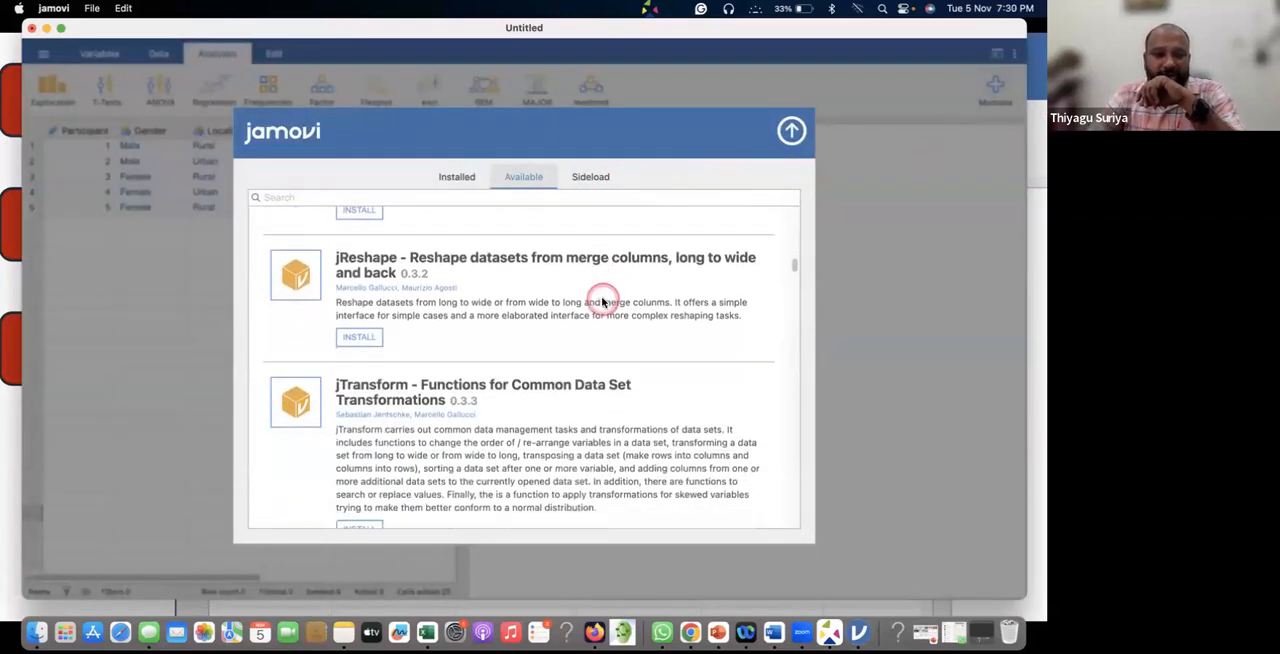
pyautogui.scroll(-3, 602, 302)
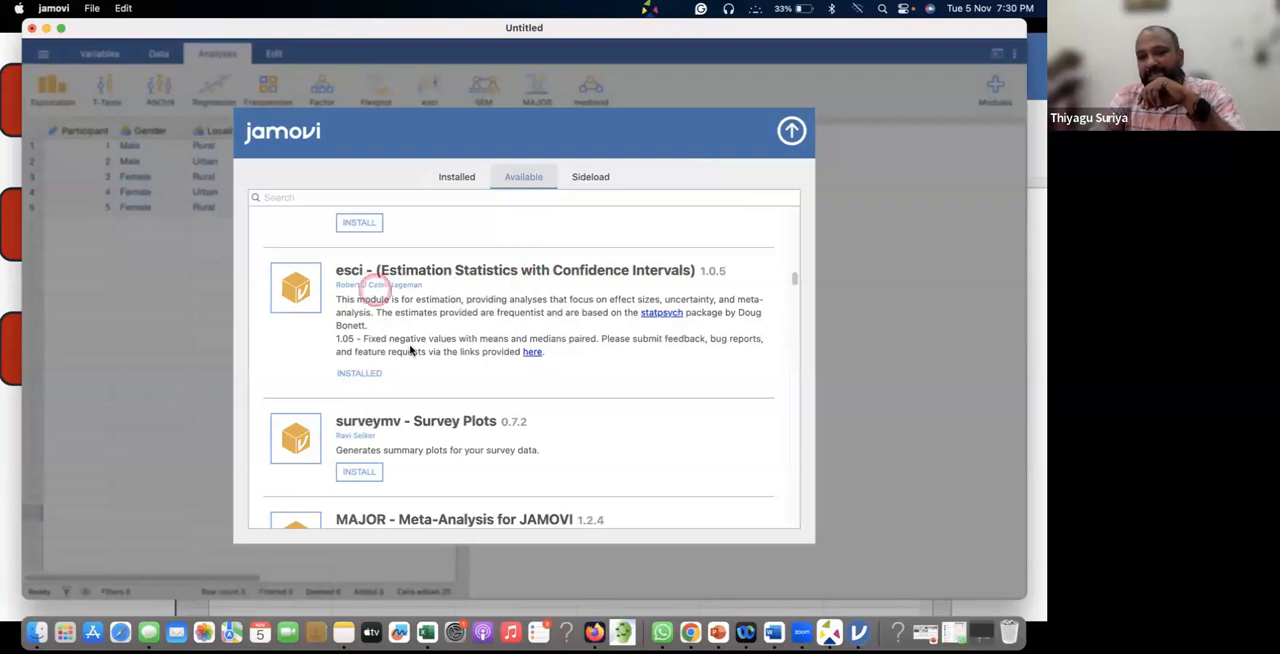
pyautogui.scroll(-6, 388, 312)
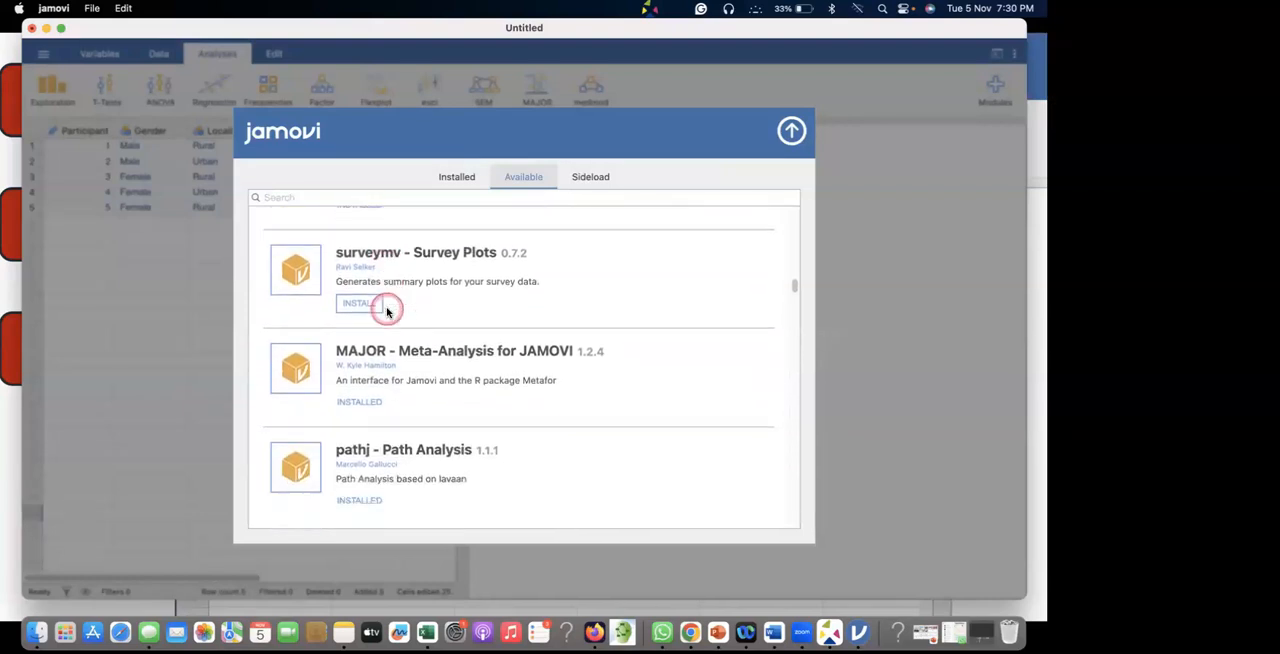
pyautogui.scroll(-4, 388, 312)
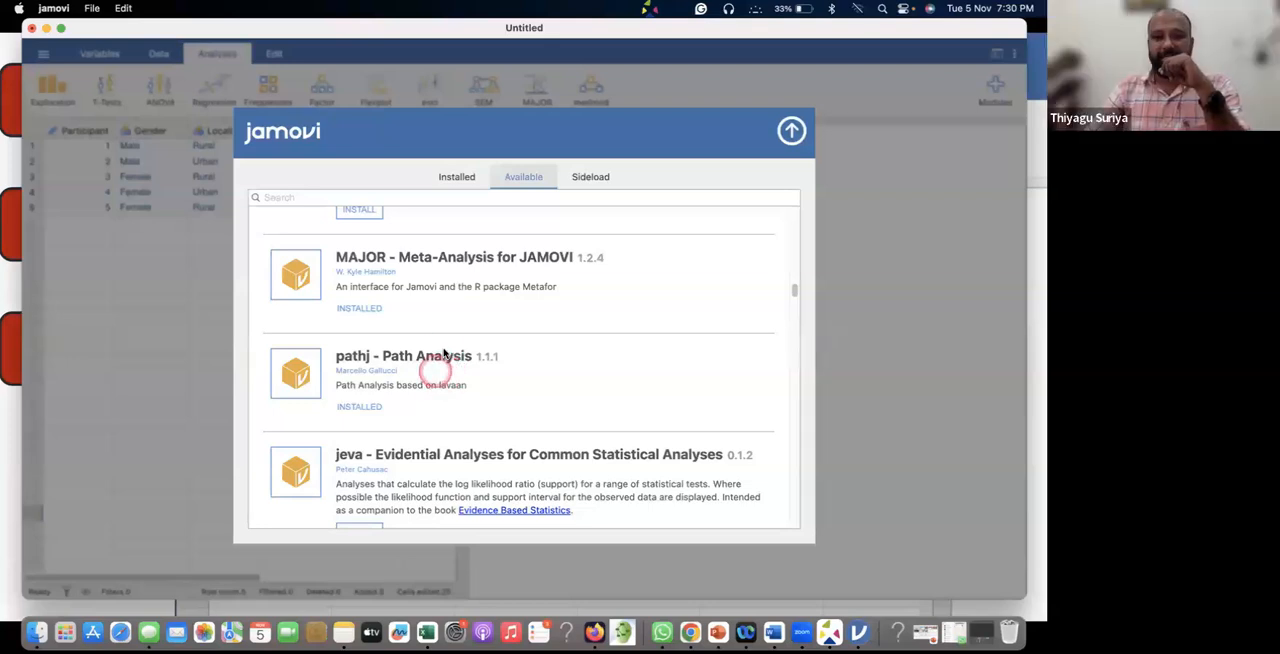
pyautogui.scroll(6, 445, 352)
pyautogui.scroll(5, 456, 355)
pyautogui.scroll(-10, 445, 350)
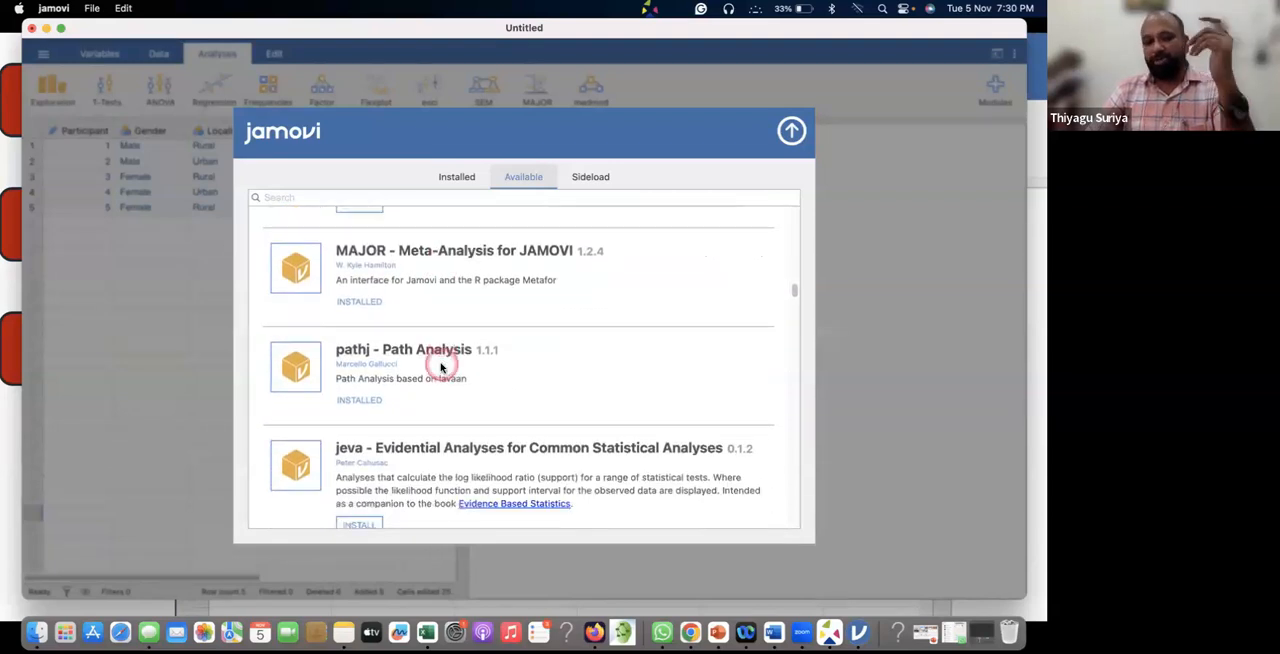
pyautogui.scroll(1, 451, 303)
# Examine the available modules from pathj - Path Analysis to ztestvis, including deathwatch, flexplot, snowIRT, snowCluster and distrACTION.
pyautogui.scroll(-4, 471, 354)
pyautogui.scroll(-7, 459, 390)
pyautogui.scroll(-7, 459, 390)
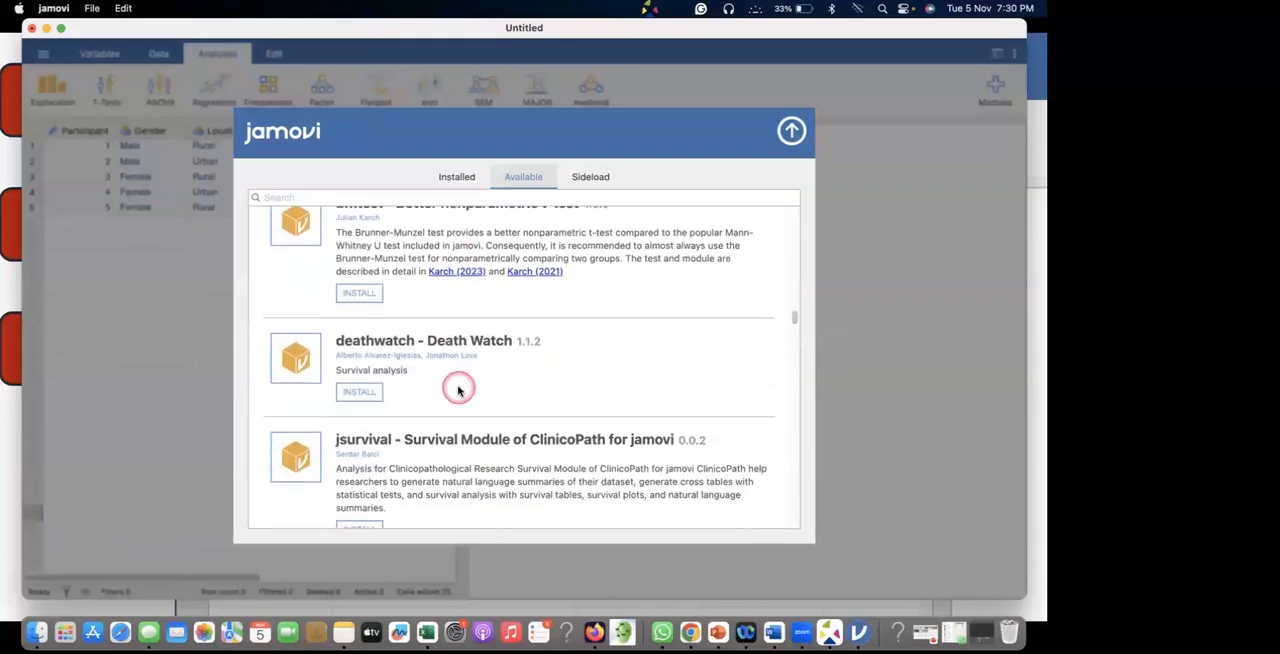
pyautogui.scroll(-3, 459, 390)
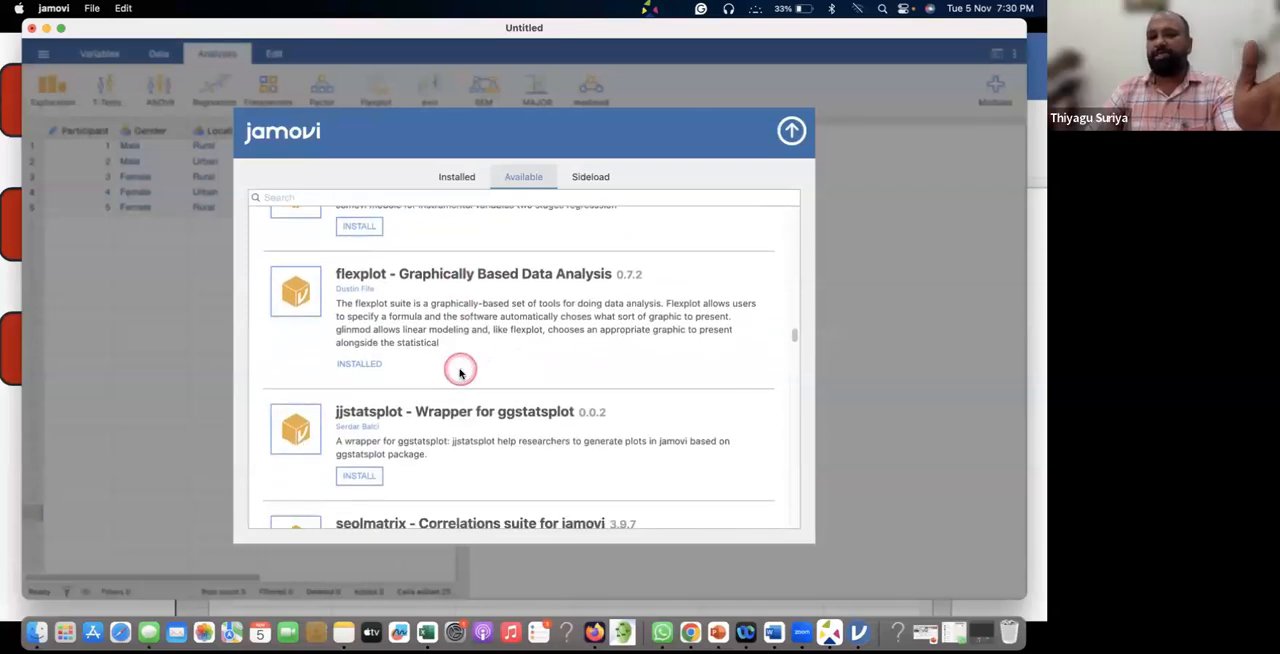
pyautogui.scroll(-3, 460, 373)
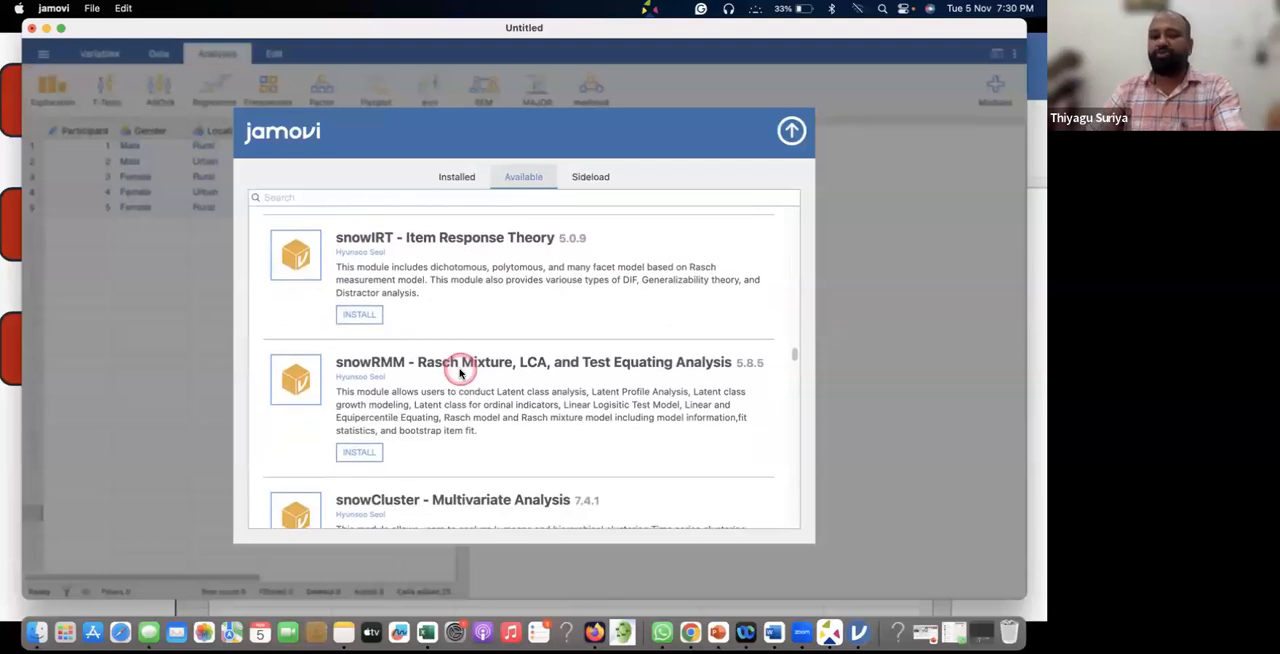
pyautogui.scroll(-8, 460, 373)
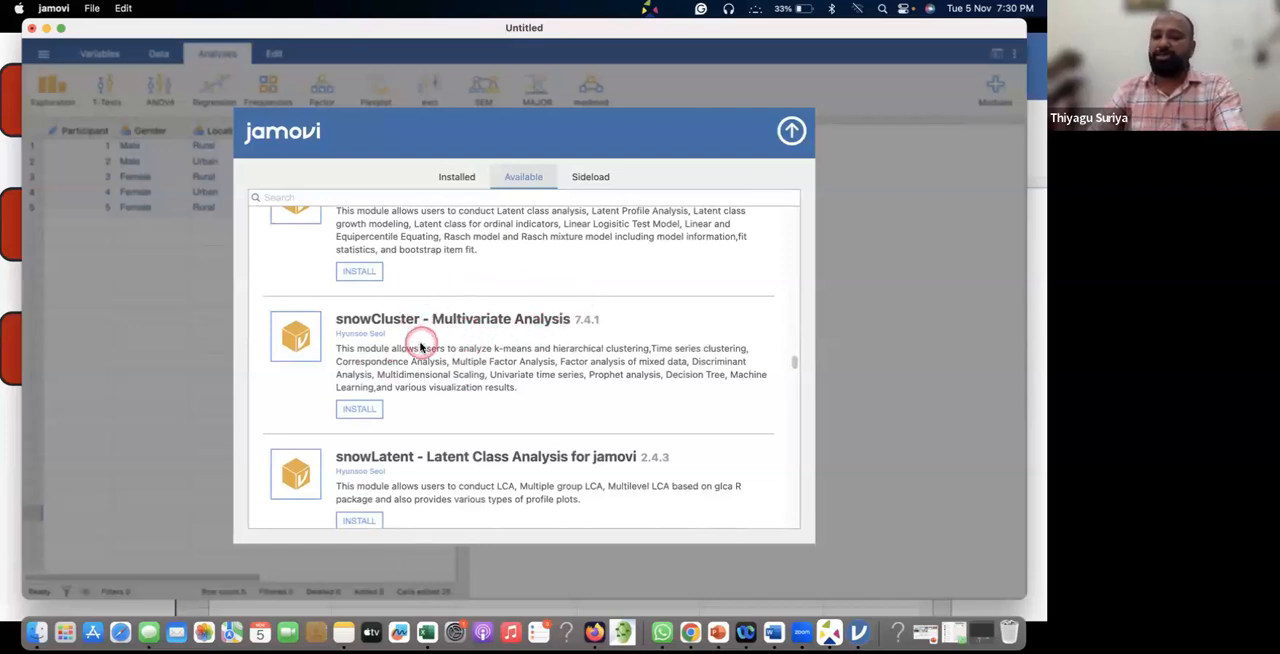
pyautogui.scroll(-10, 449, 357)
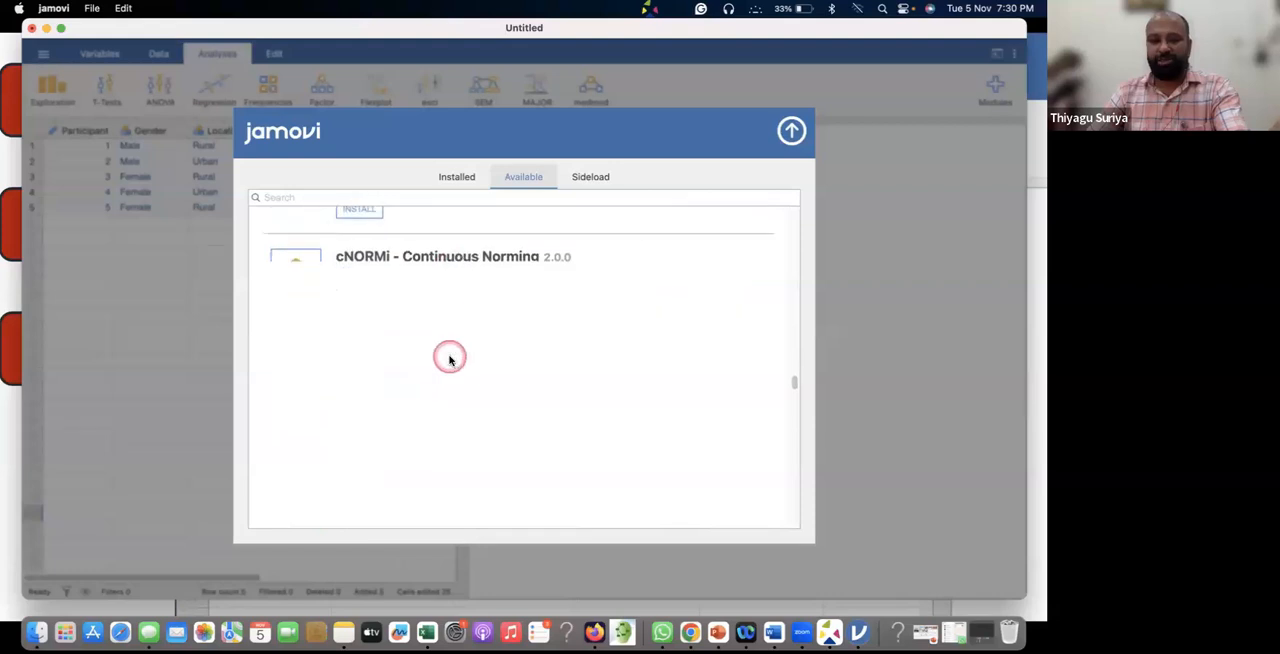
pyautogui.scroll(-12, 448, 360)
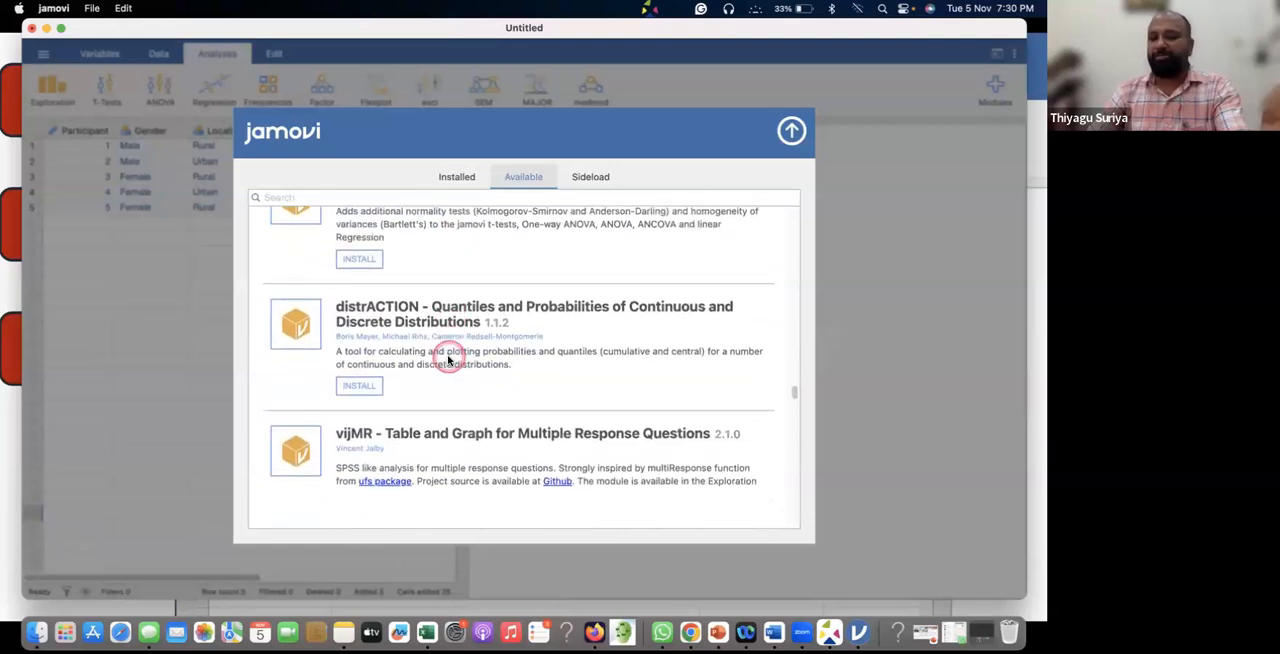
pyautogui.scroll(-5, 448, 360)
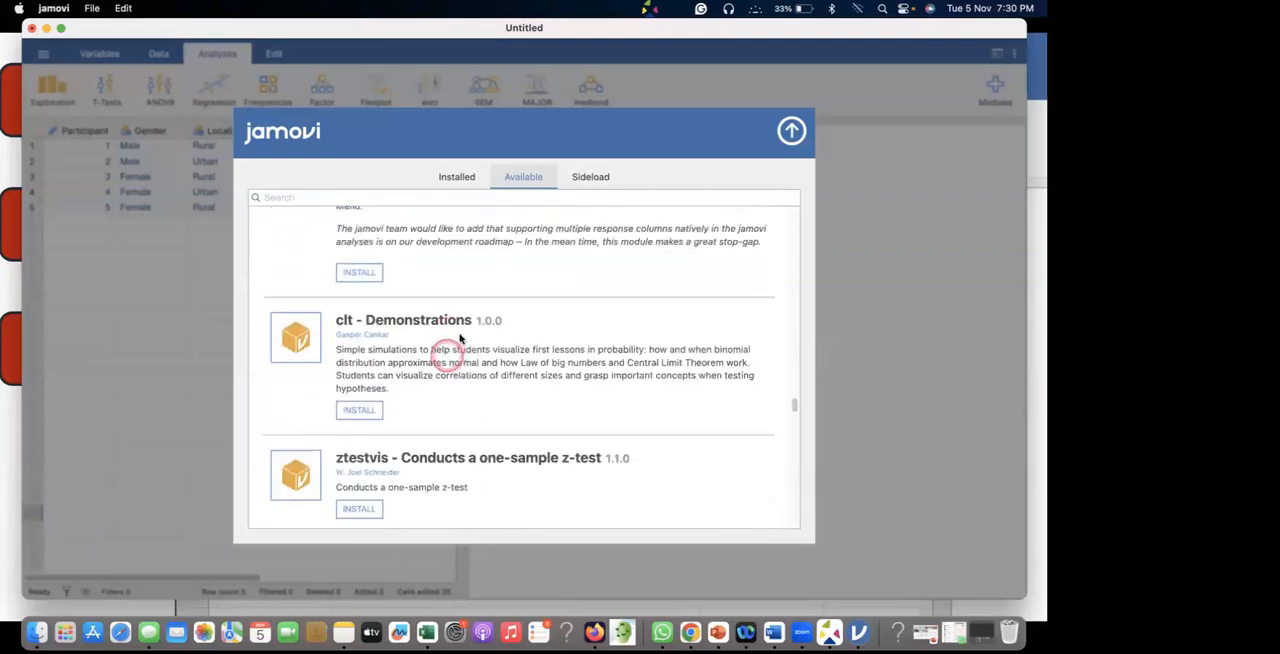
# Examine the available modules from lsj-data to Randomizer, and go back to ufs and behaviorchange.
pyautogui.scroll(-8, 501, 352)
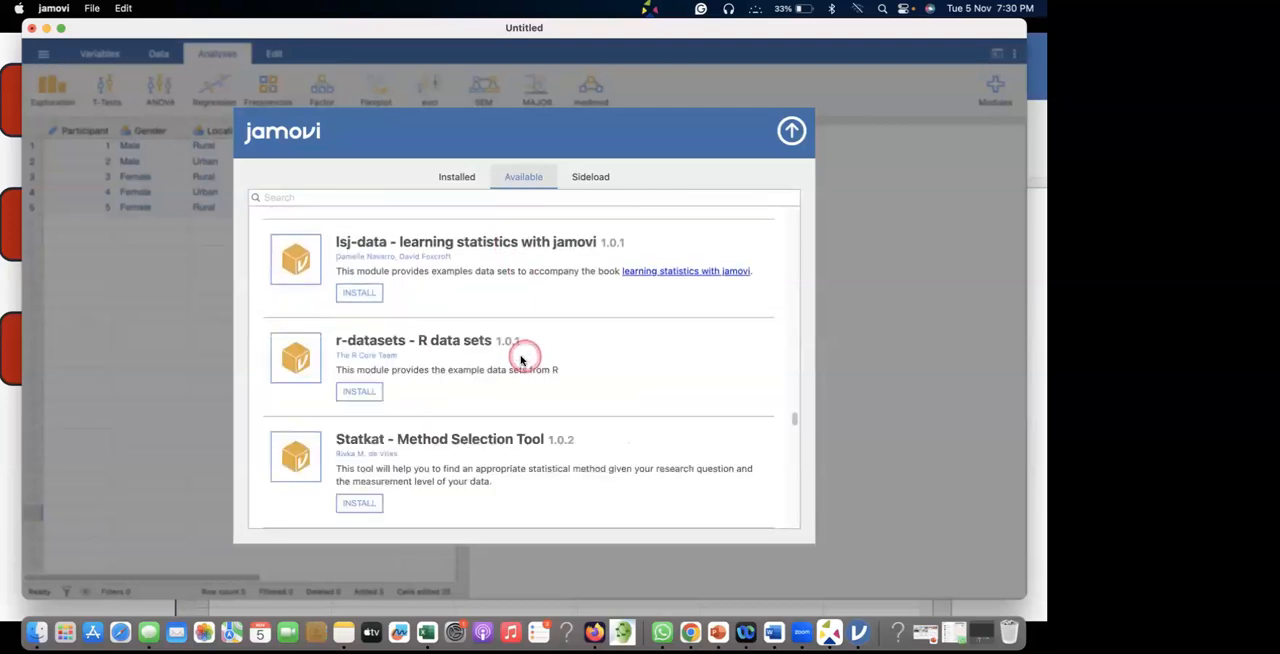
pyautogui.scroll(-2, 502, 358)
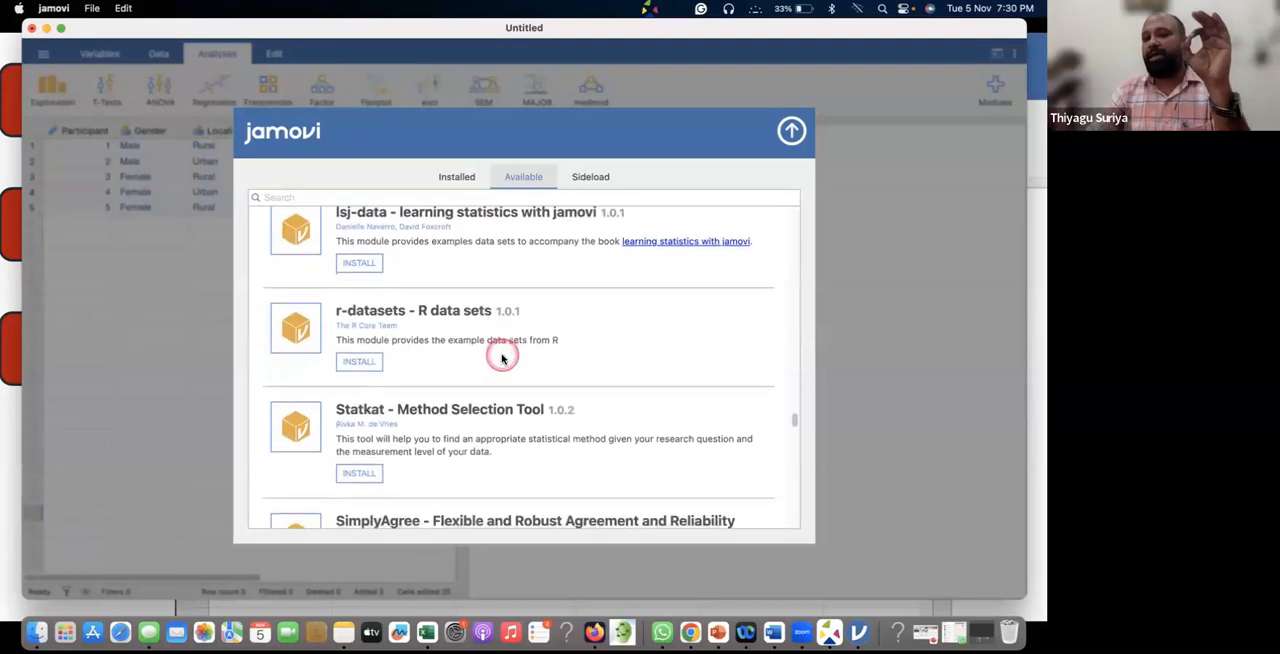
pyautogui.scroll(-8, 540, 350)
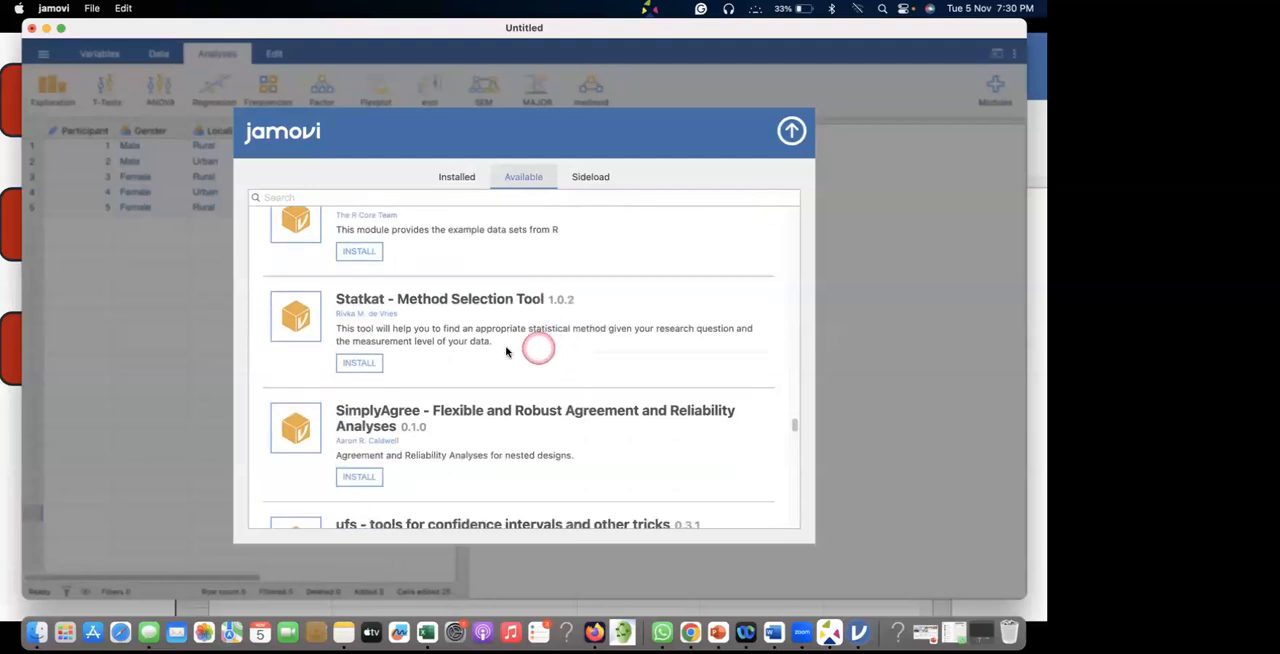
pyautogui.scroll(-15, 480, 347)
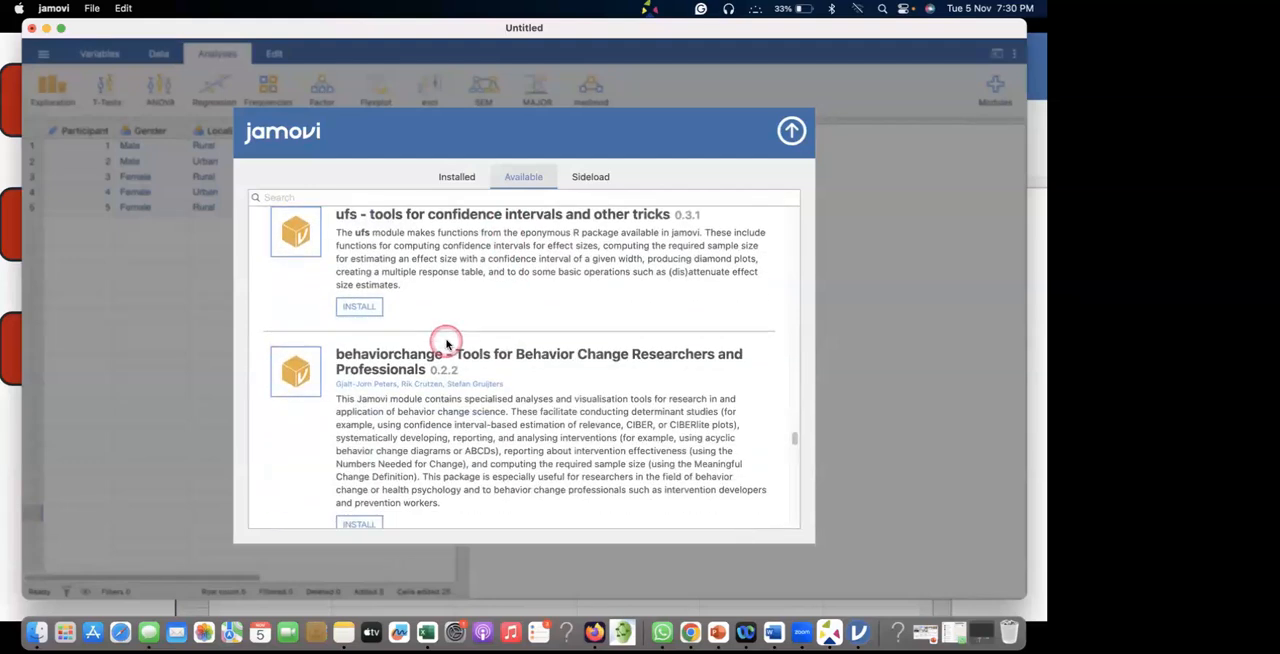
pyautogui.scroll(-1, 447, 344)
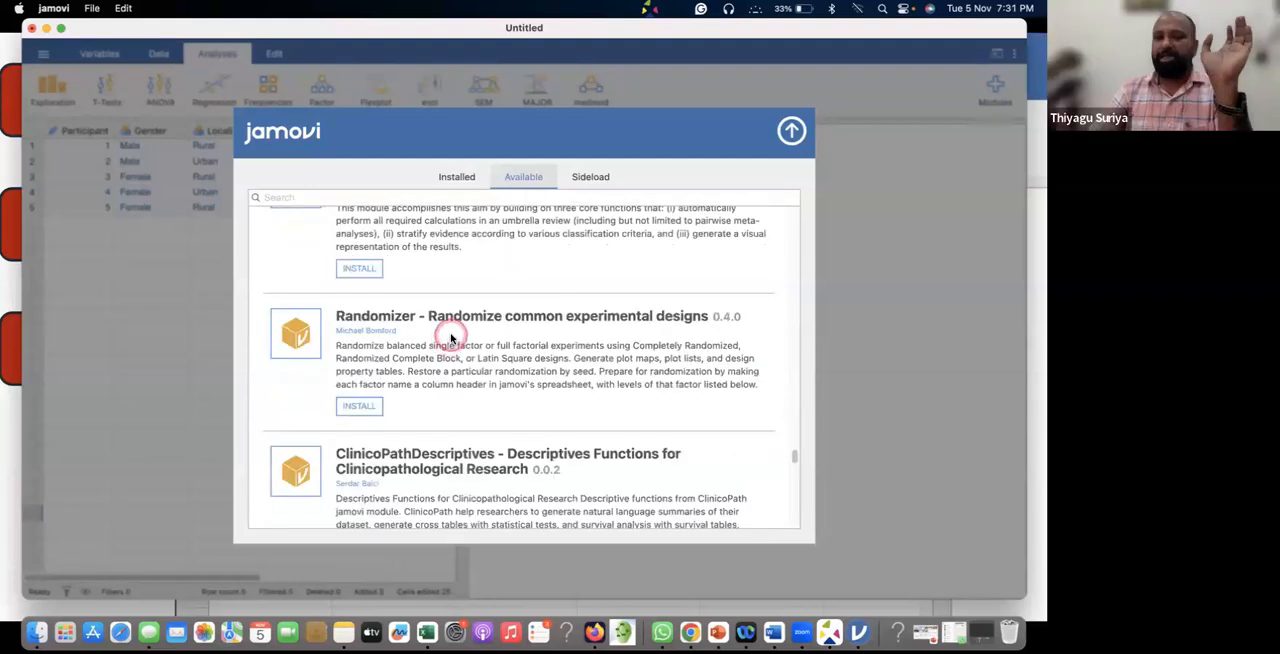
pyautogui.scroll(5, 450, 340)
pyautogui.scroll(2, 450, 340)
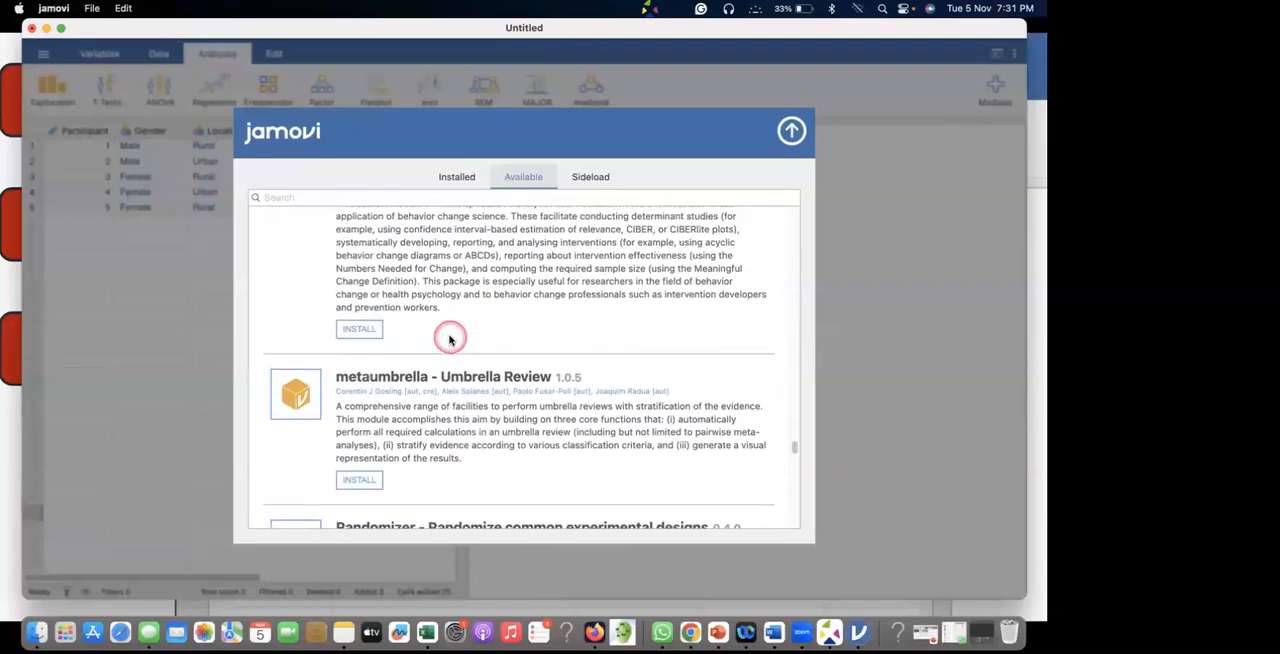
pyautogui.scroll(10, 489, 334)
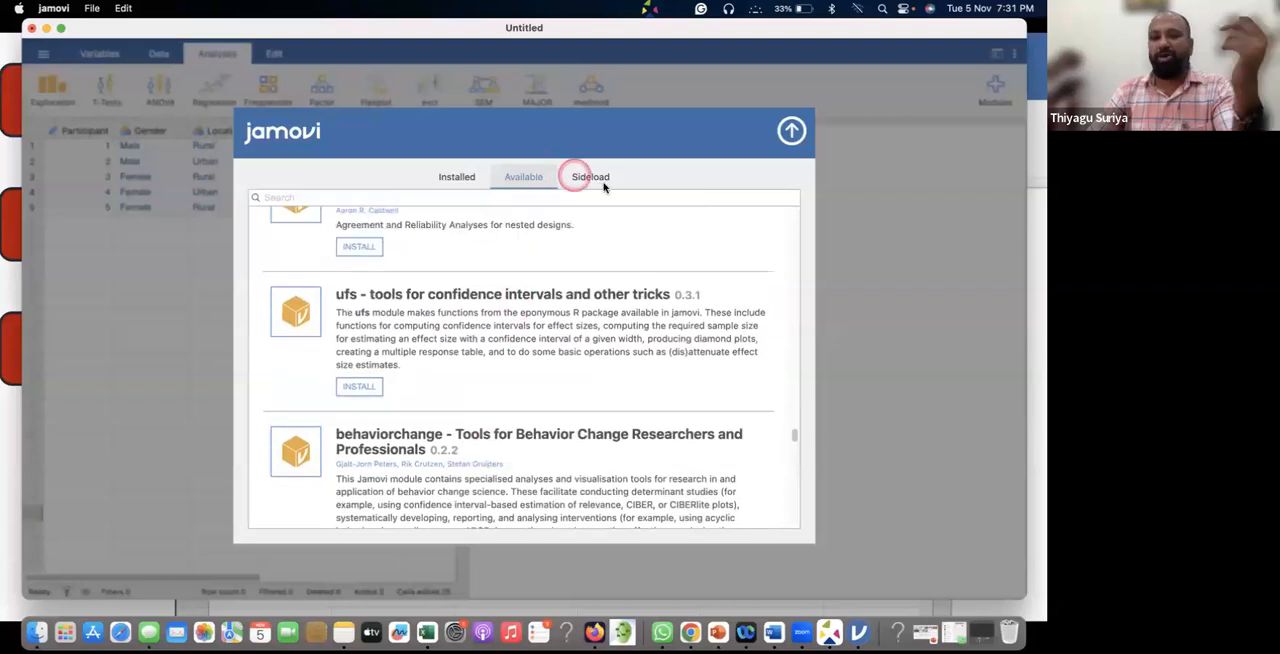
# Open the file browser for sideloading a module, and cancel it without choosing a file.
pyautogui.click(595, 177)
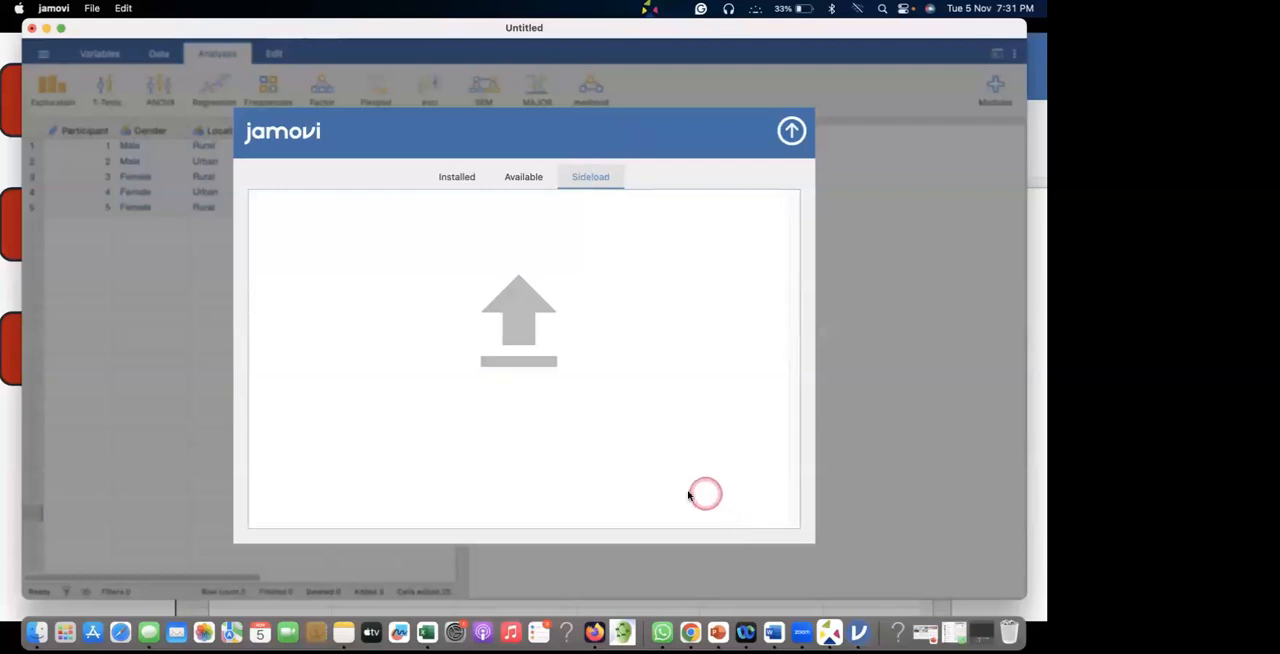
pyautogui.click(581, 484)
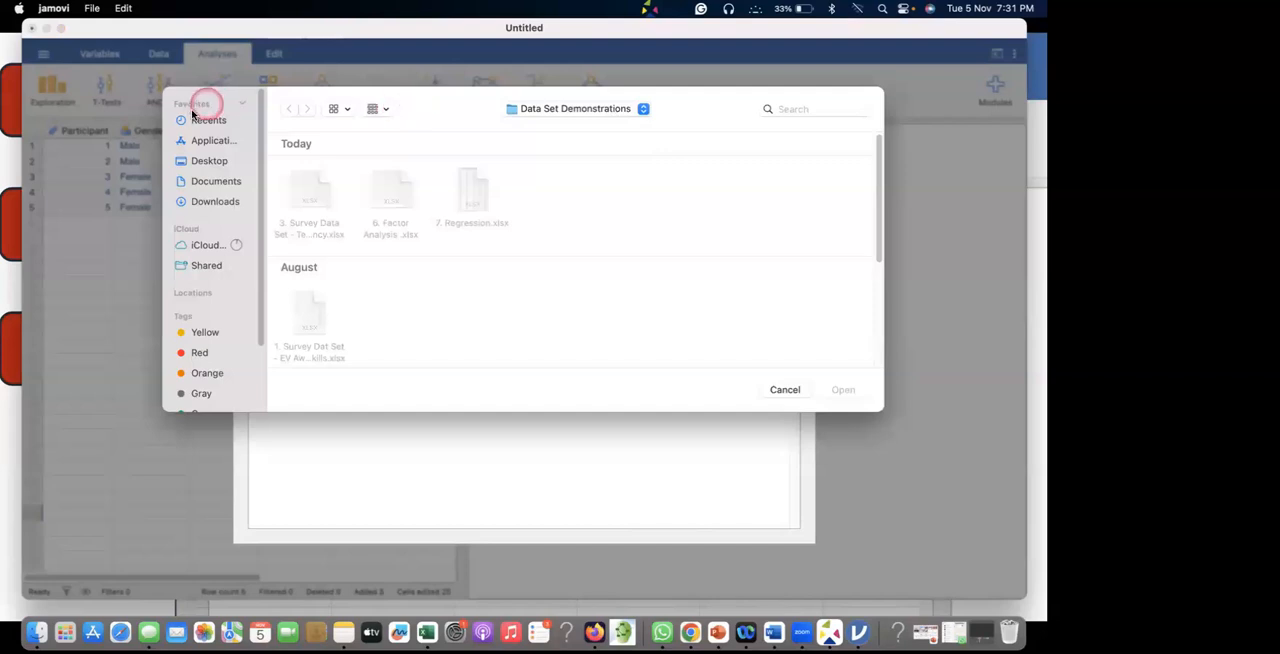
pyautogui.click(793, 390)
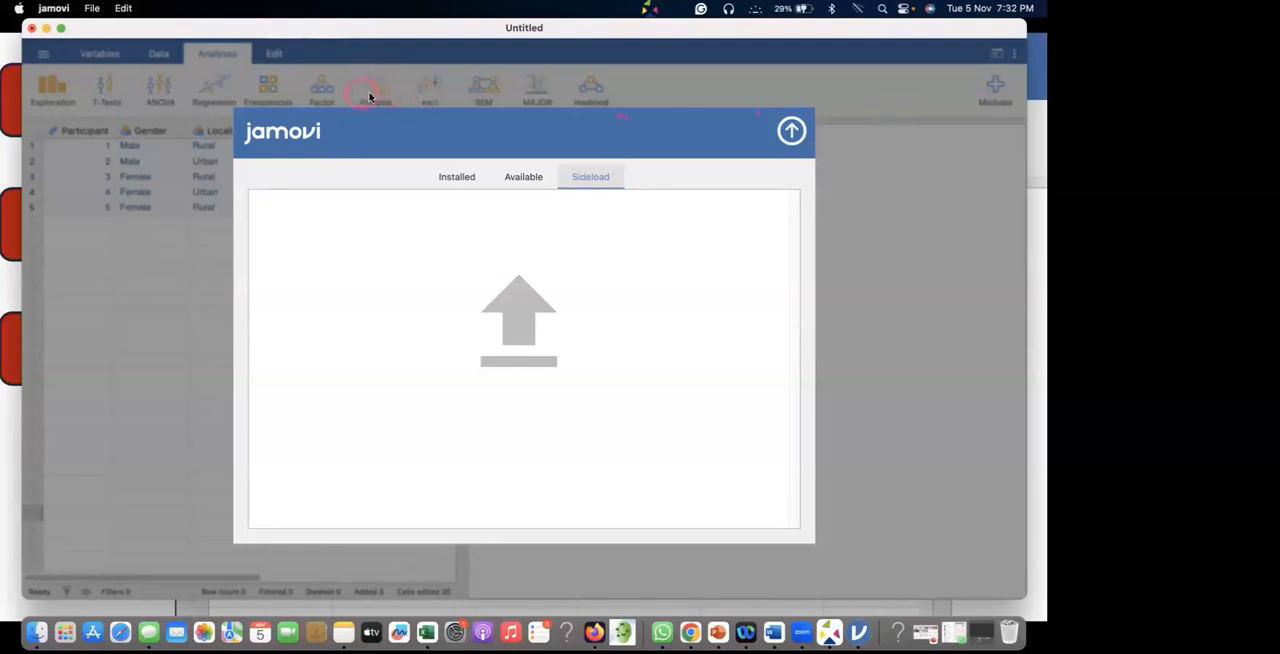
# Return to the available modules, and review the installed ones from jmv through scatr and flexplot to esci.
pyautogui.click(520, 181)
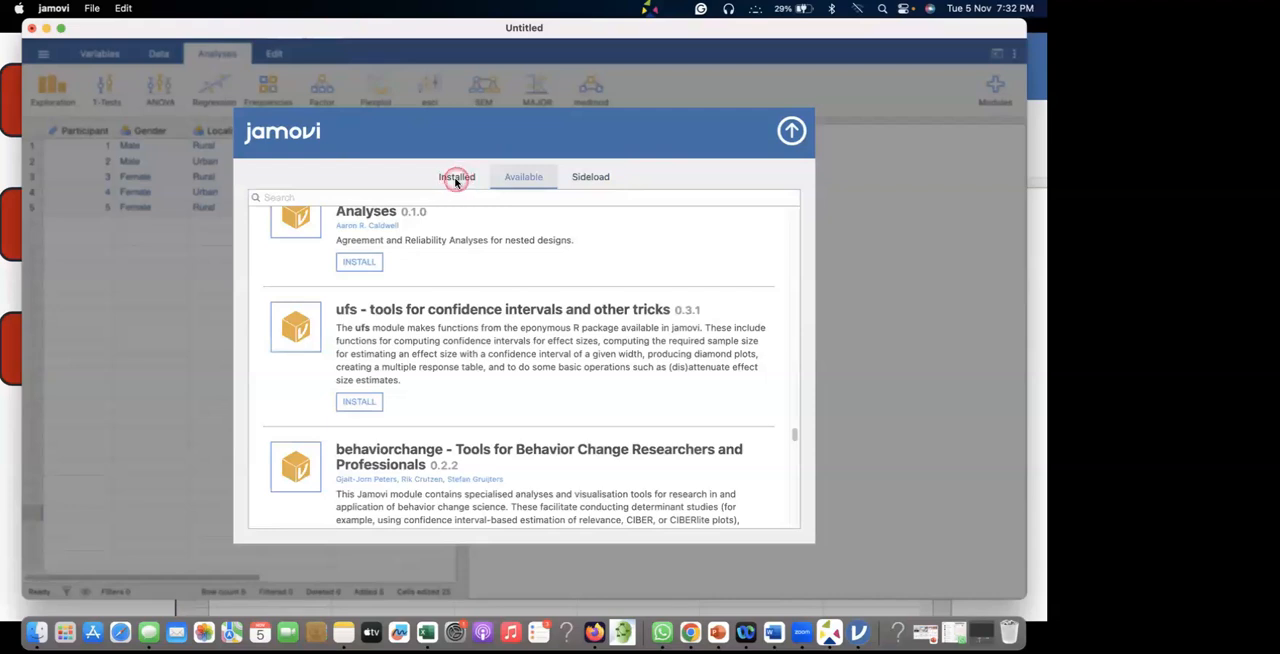
pyautogui.click(456, 179)
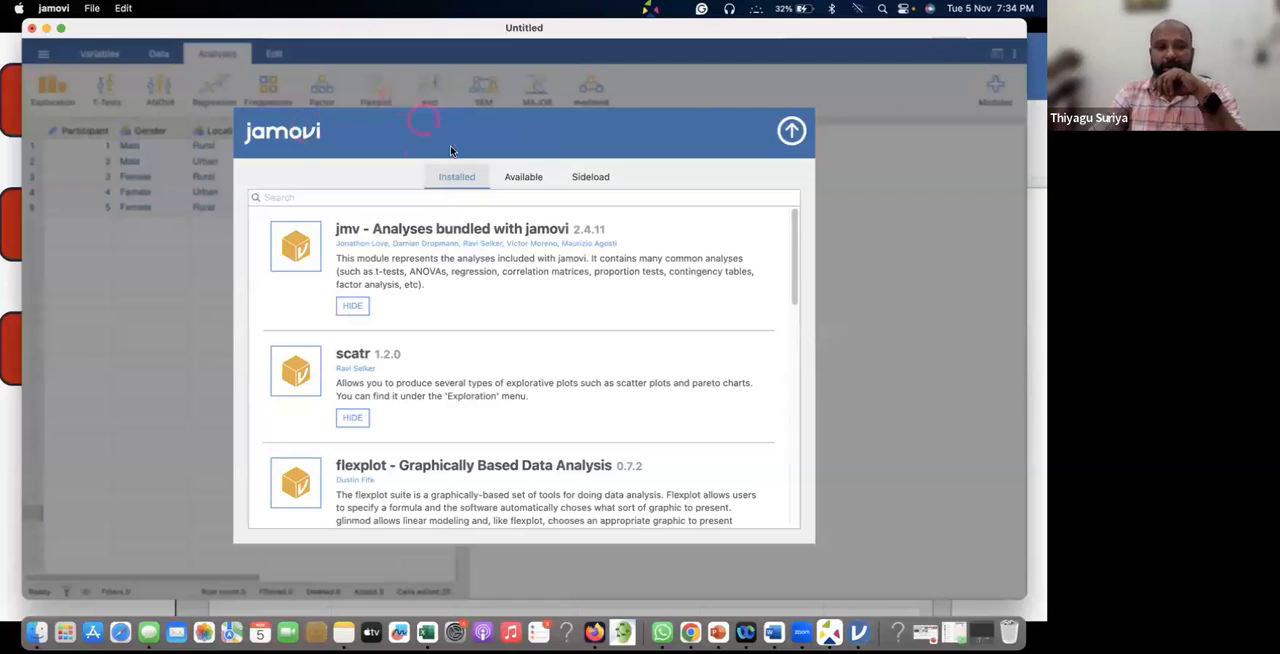
pyautogui.scroll(-5, 760, 307)
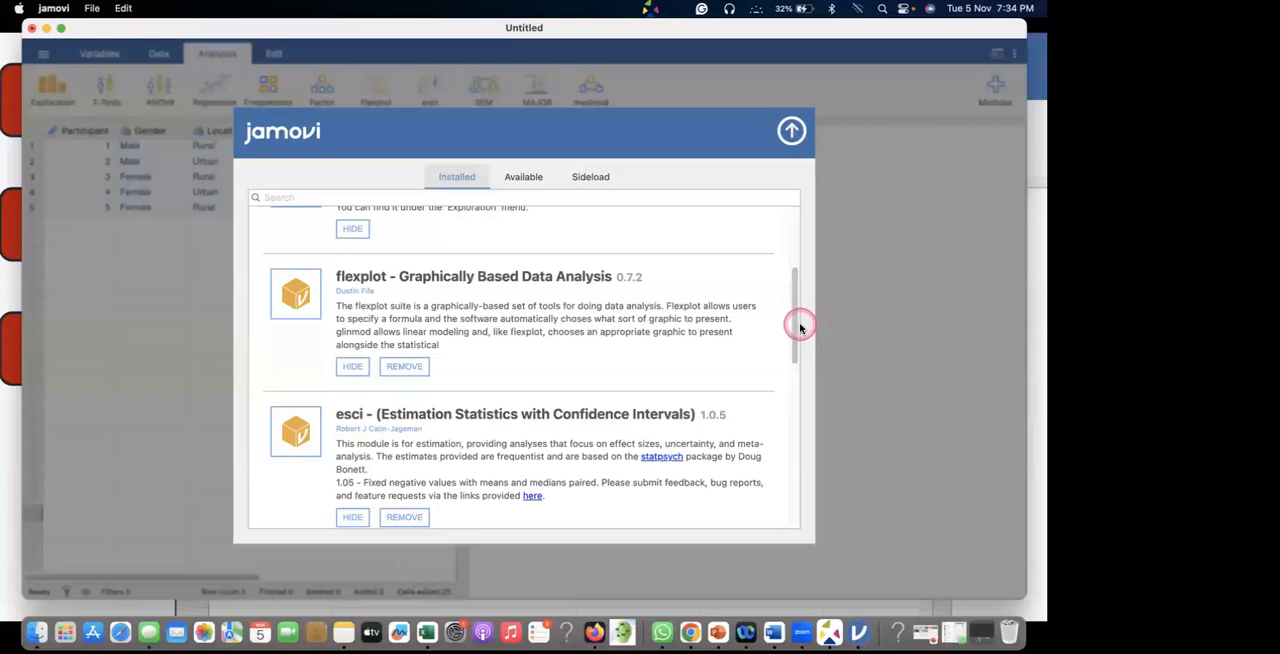
pyautogui.scroll(3, 551, 331)
pyautogui.scroll(2, 551, 331)
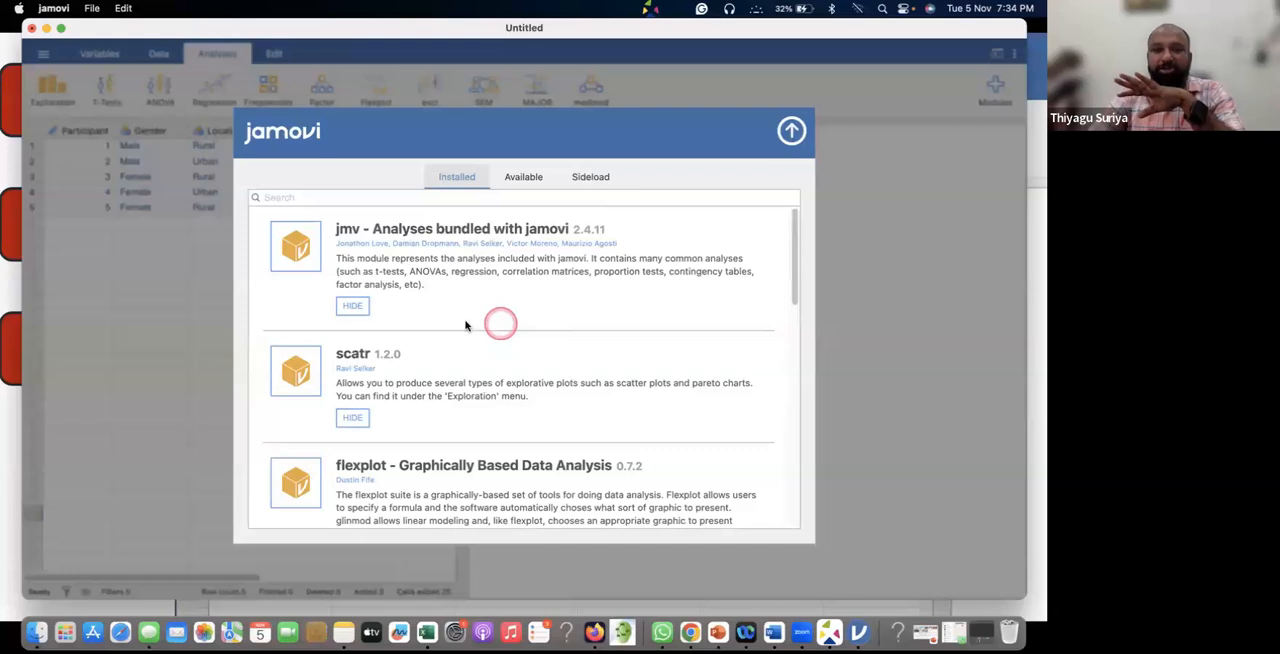
pyautogui.scroll(-3, 543, 305)
pyautogui.scroll(-3, 545, 310)
# Search the available modules for "sem".
pyautogui.click(523, 174)
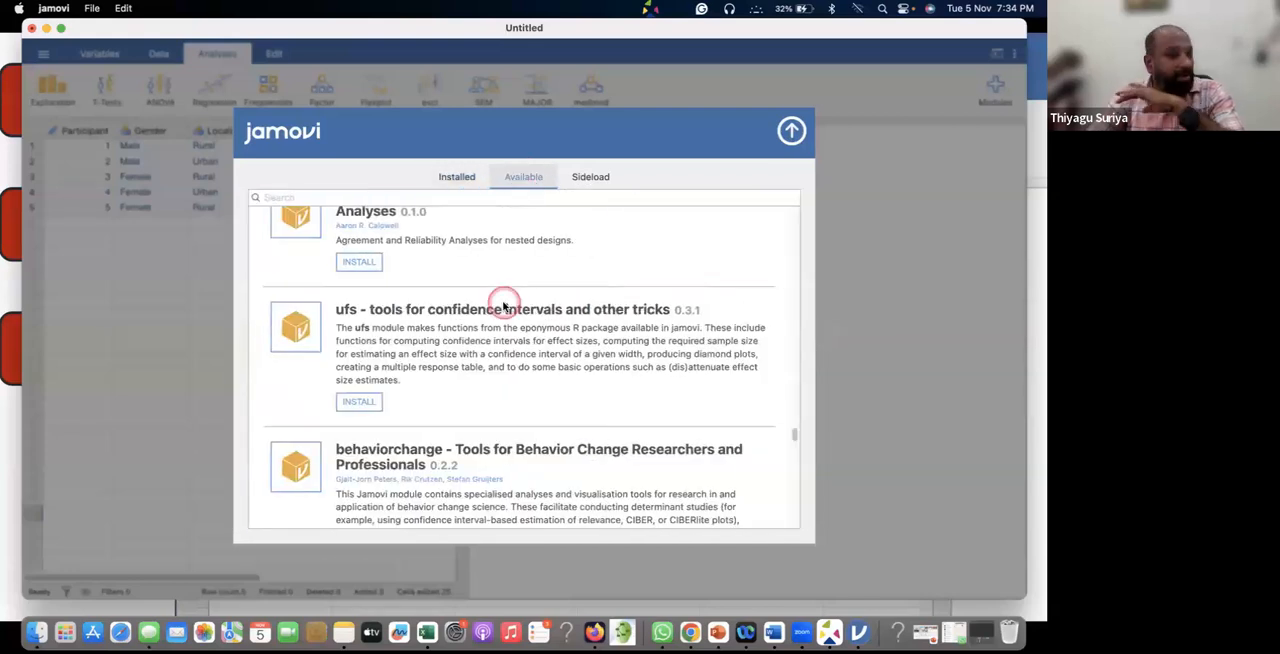
pyautogui.scroll(8, 503, 307)
pyautogui.scroll(5, 503, 307)
pyautogui.click(271, 197)
pyautogui.write('sem')
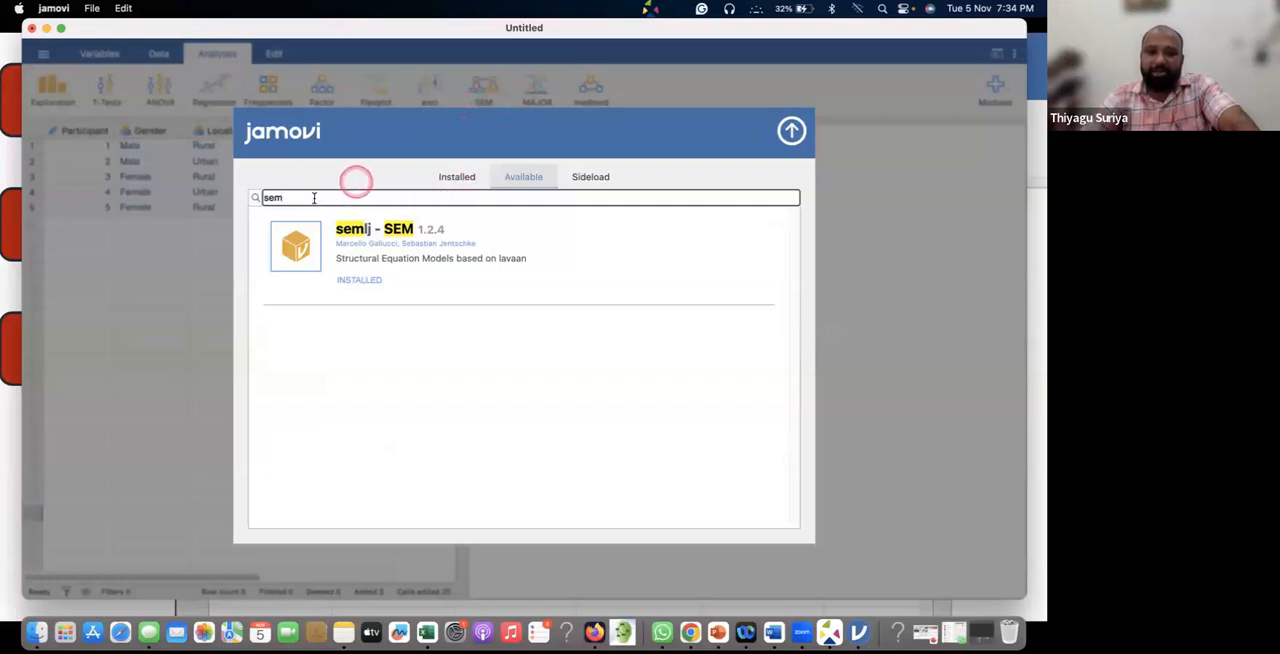
# Search the available modules for "path" and for "flexplot", and close the library.
pyautogui.moveTo(303, 201); pyautogui.dragTo(251, 203)
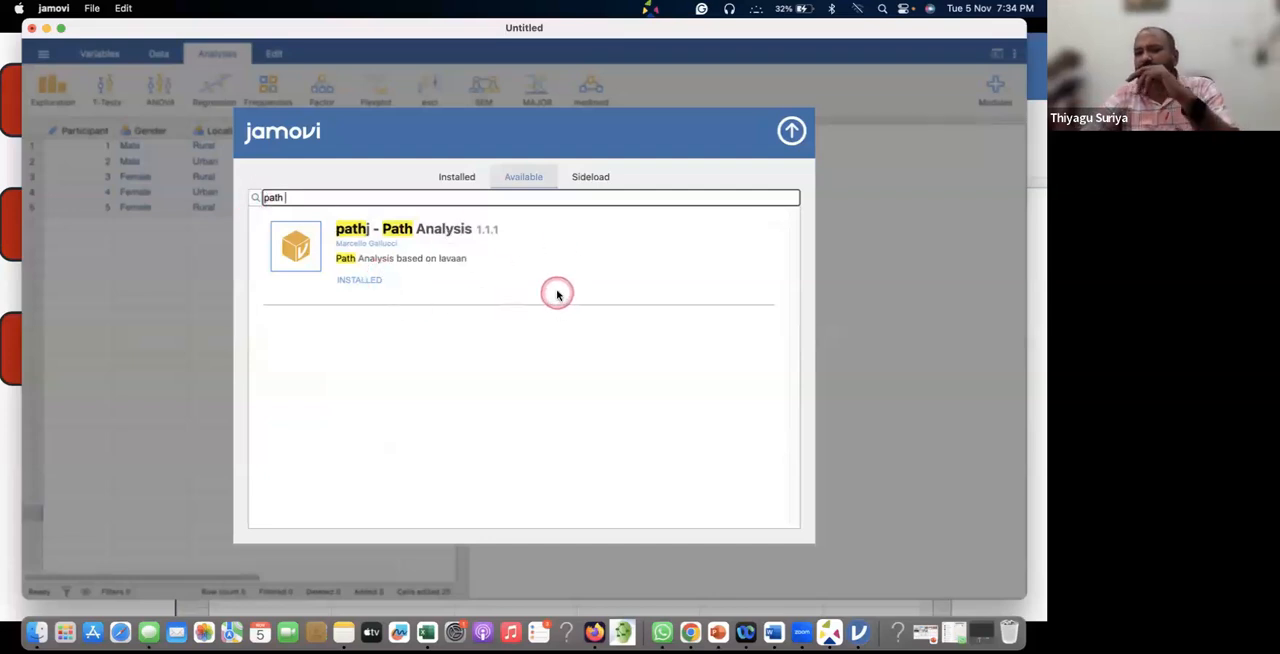
pyautogui.moveTo(325, 201); pyautogui.dragTo(251, 203)
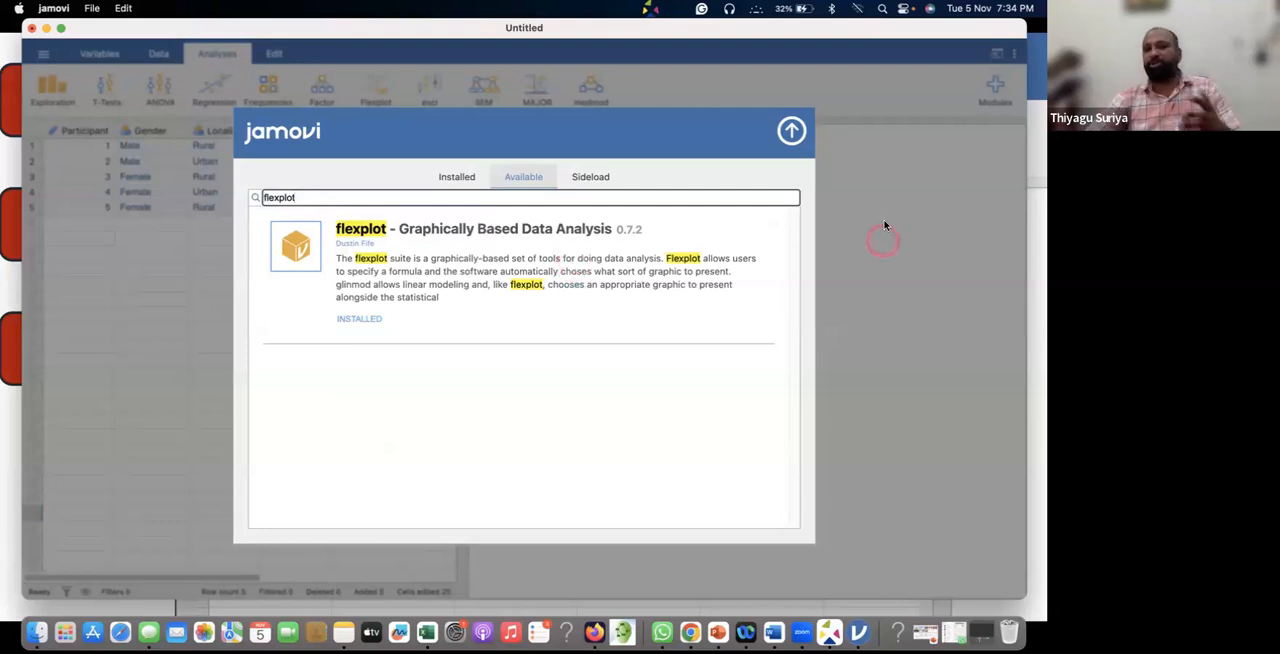
pyautogui.click(790, 132)
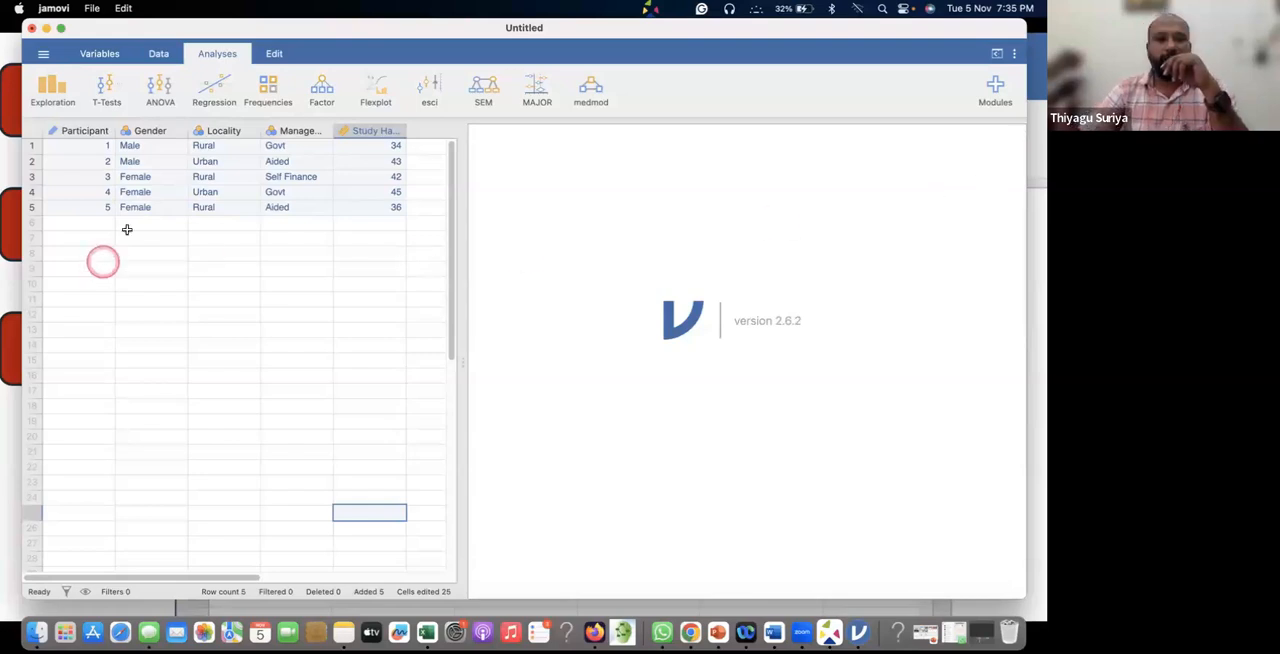
# Select a block of empty cells in rows 11 to 13, and look at the application settings and the modules options.
pyautogui.moveTo(177, 286); pyautogui.dragTo(354, 323)
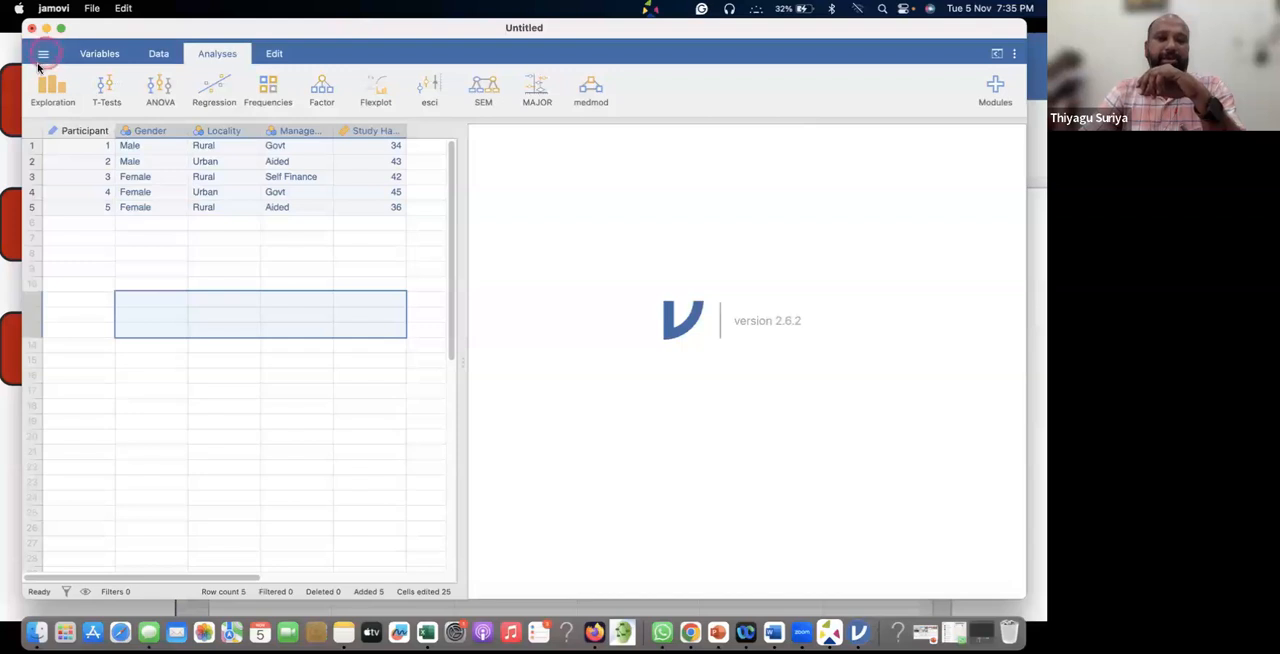
pyautogui.click(1014, 52)
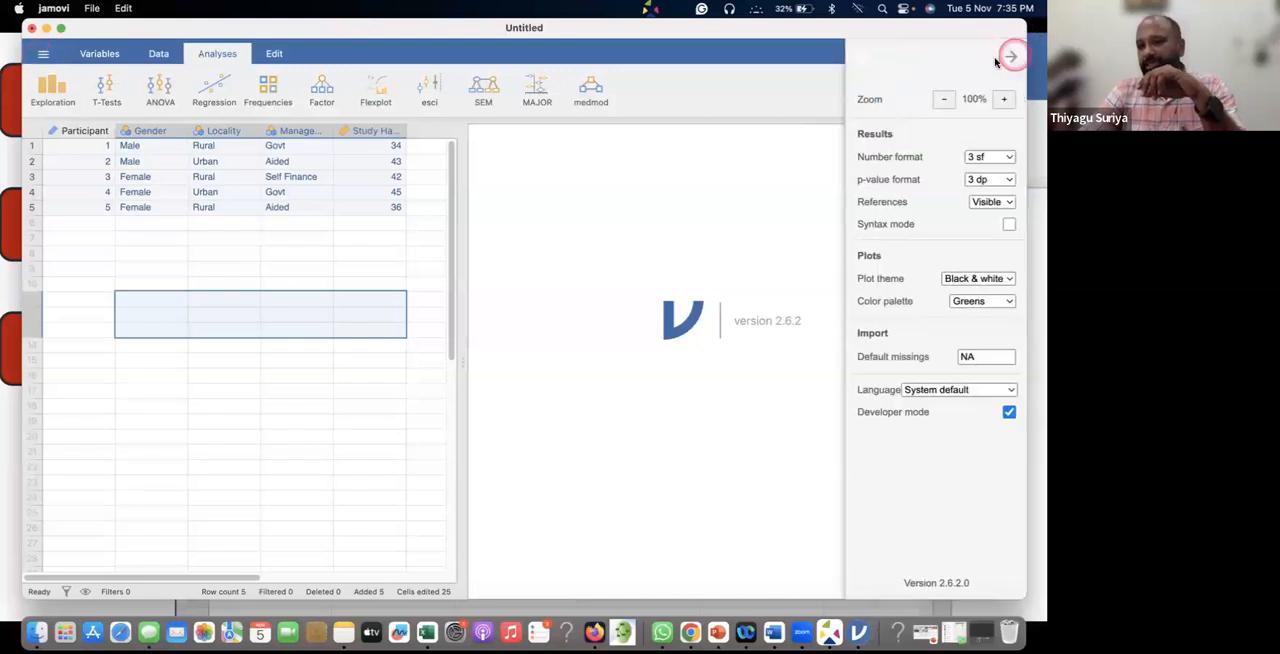
pyautogui.click(739, 63)
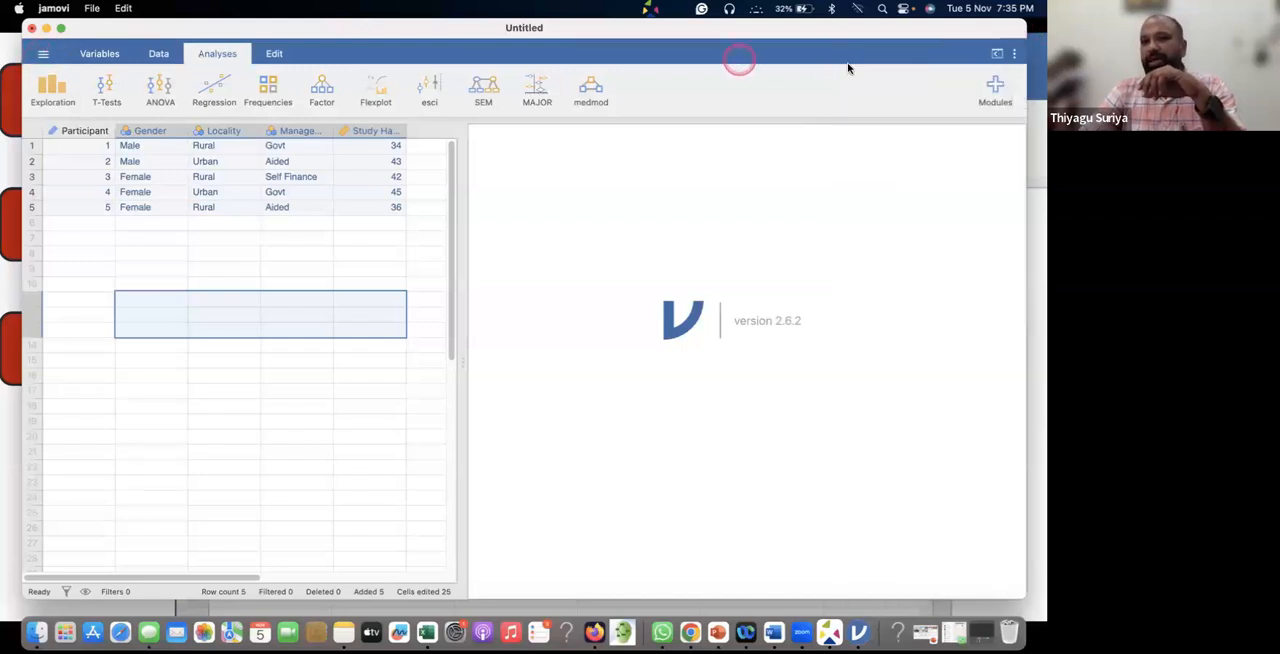
pyautogui.click(997, 87)
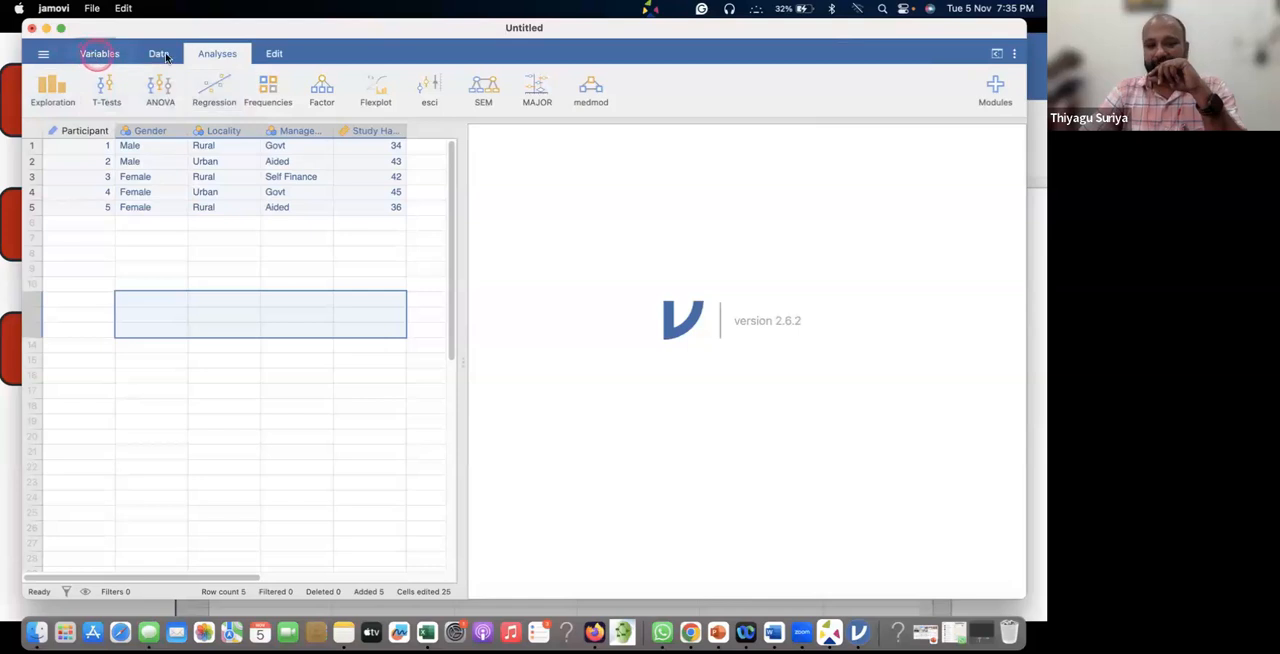
# Look through the Edit, Analyses, Data and Variables views, and return to the analyses.
pyautogui.click(273, 54)
pyautogui.click(217, 54)
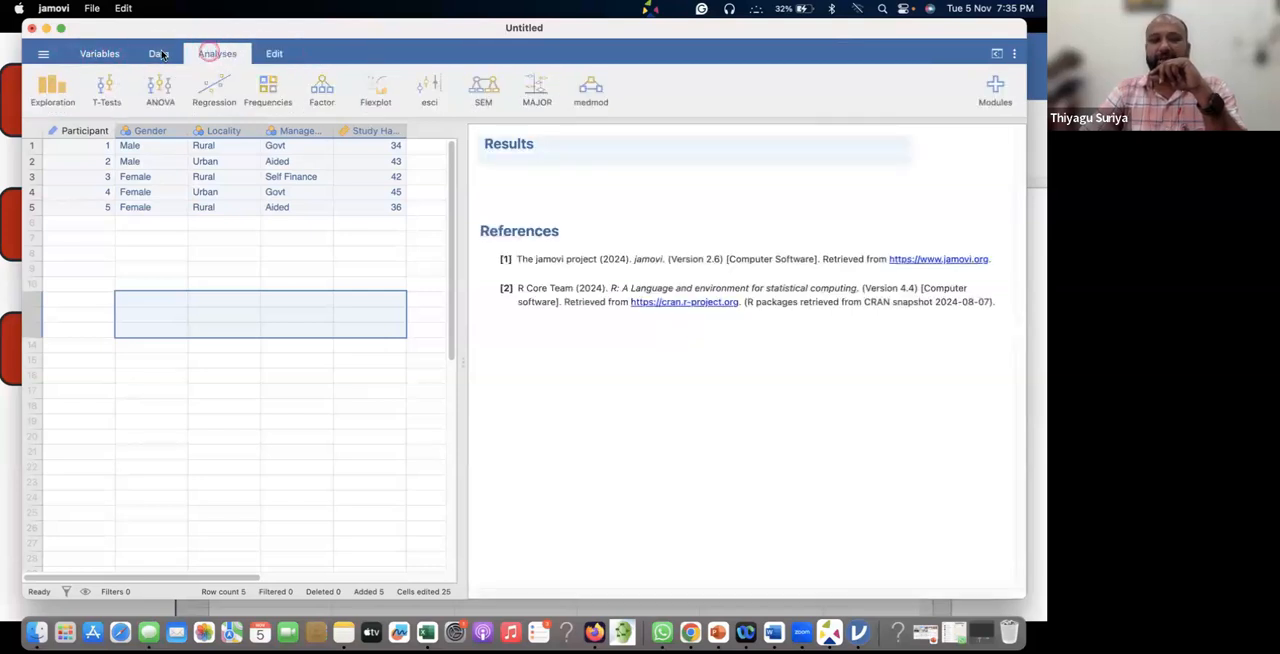
pyautogui.click(158, 54)
pyautogui.click(117, 55)
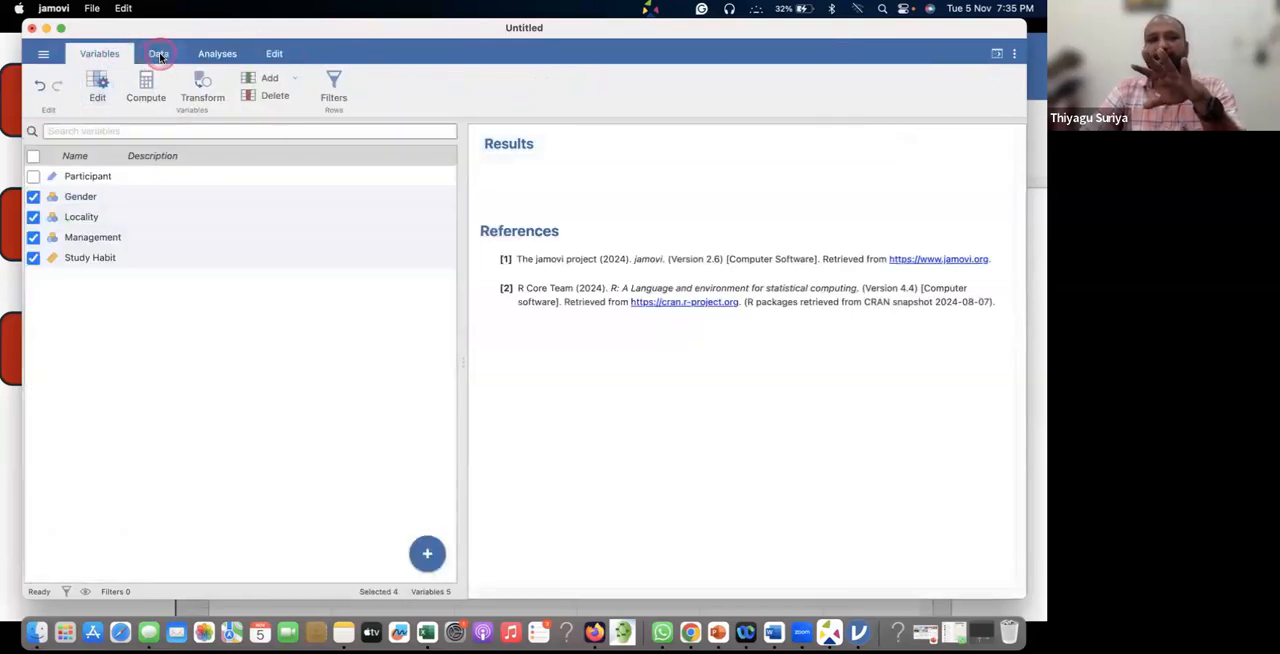
pyautogui.click(157, 54)
pyautogui.click(217, 54)
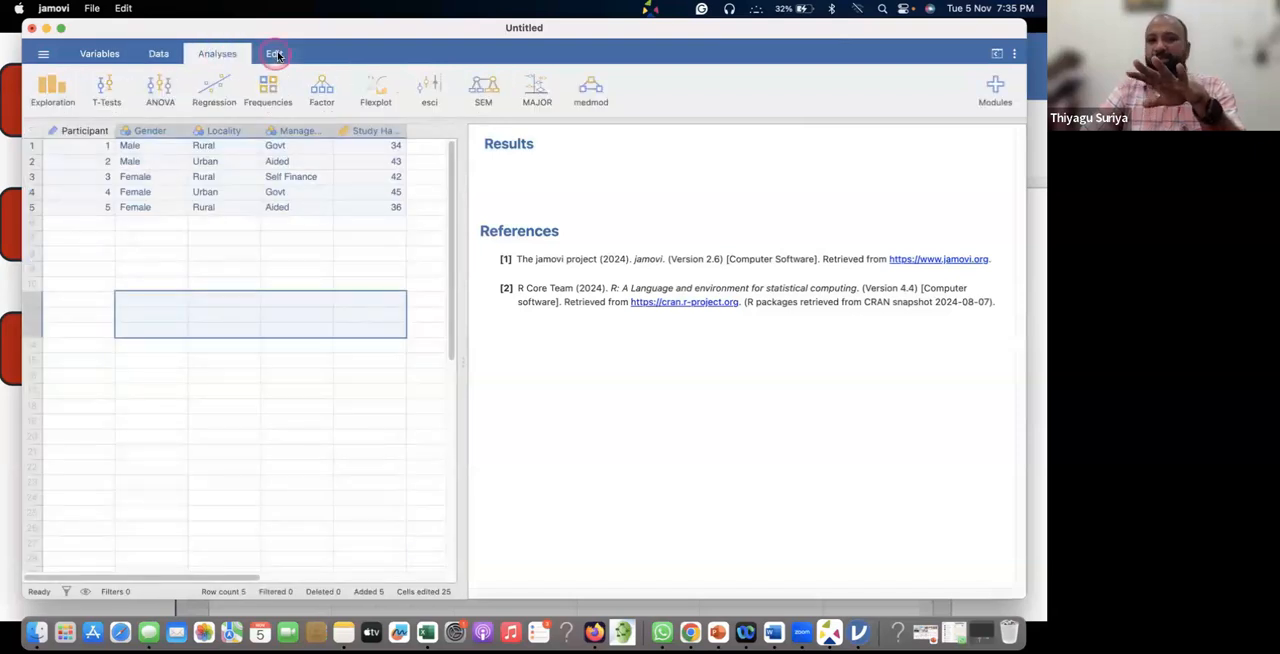
# Open the Edit view, expand the results area to fill the window, and widen the data table again beside it.
pyautogui.click(274, 54)
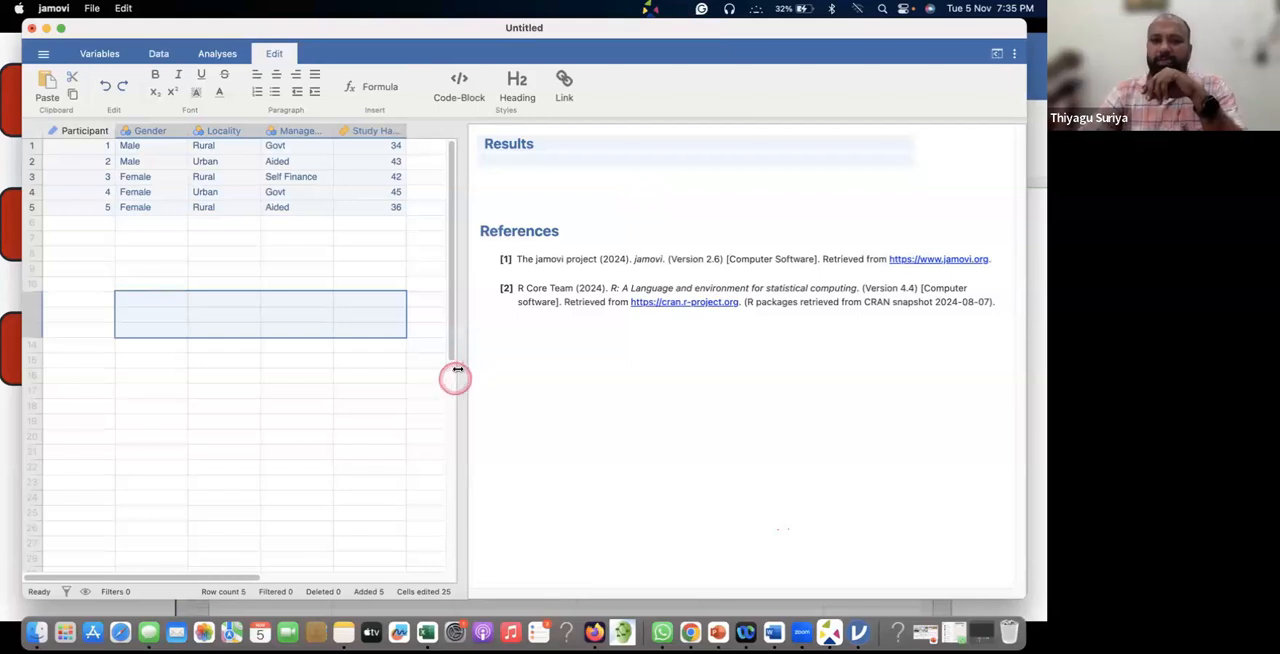
pyautogui.moveTo(451, 367); pyautogui.dragTo(134, 366)
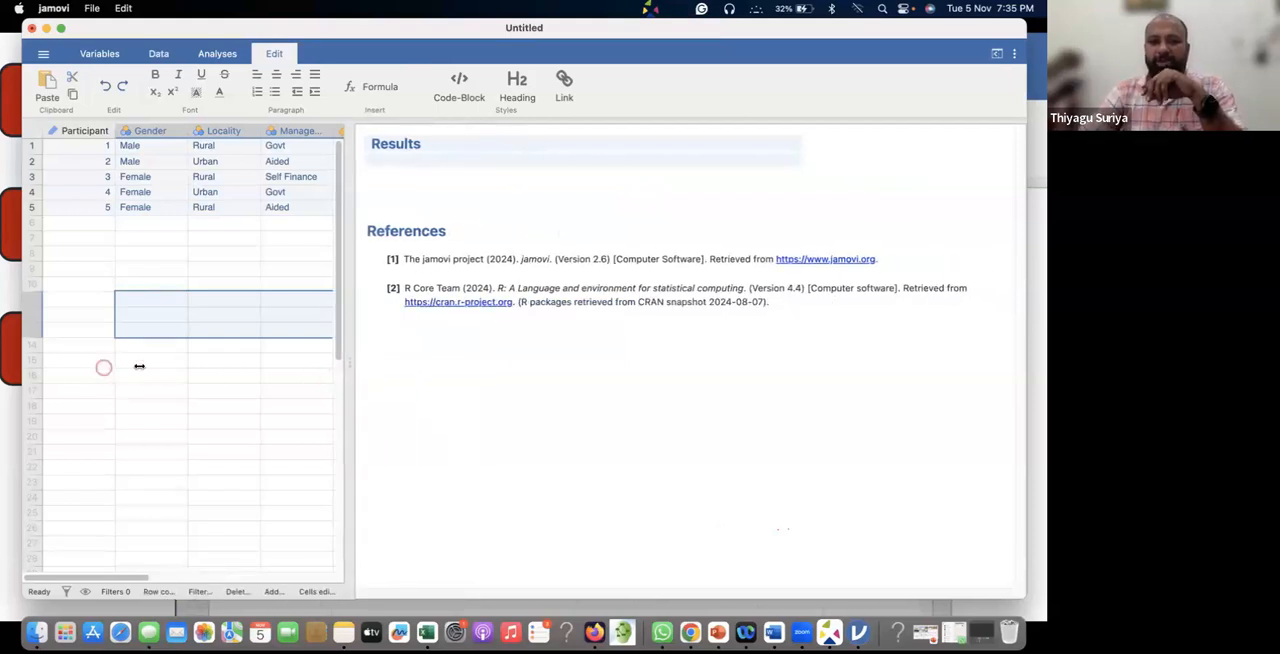
pyautogui.moveTo(802, 334); pyautogui.dragTo(3, 330)
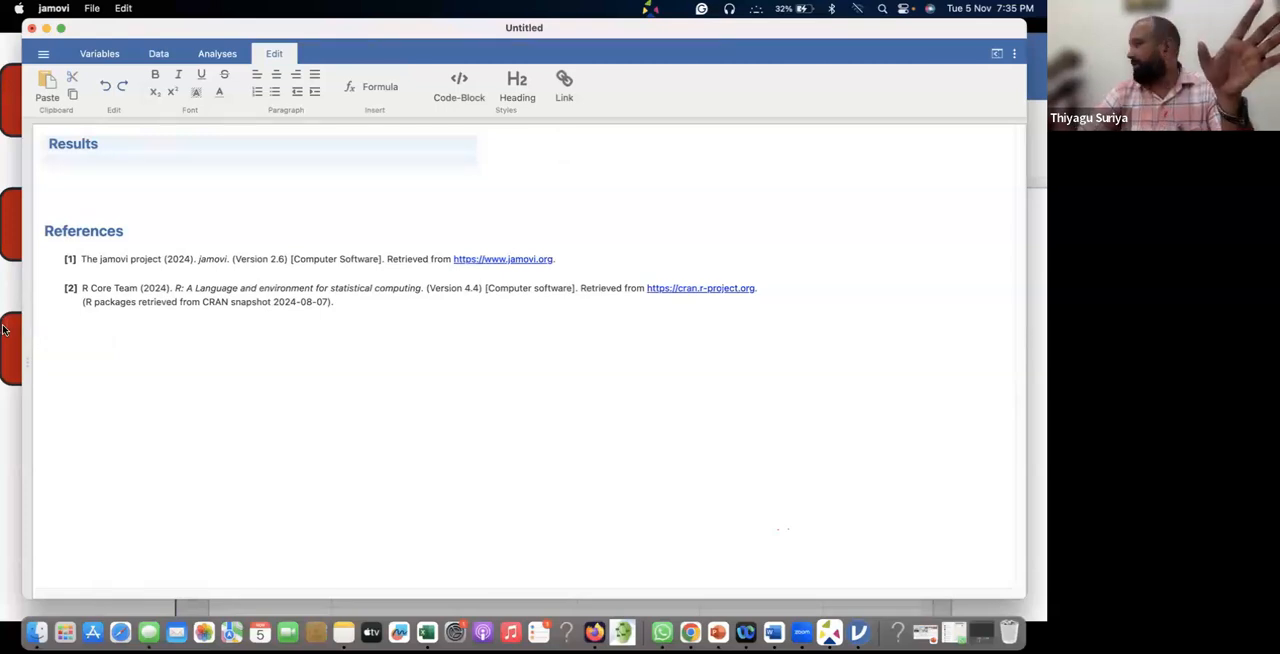
pyautogui.moveTo(86, 341); pyautogui.dragTo(493, 376)
pyautogui.moveTo(267, 371); pyautogui.dragTo(544, 358)
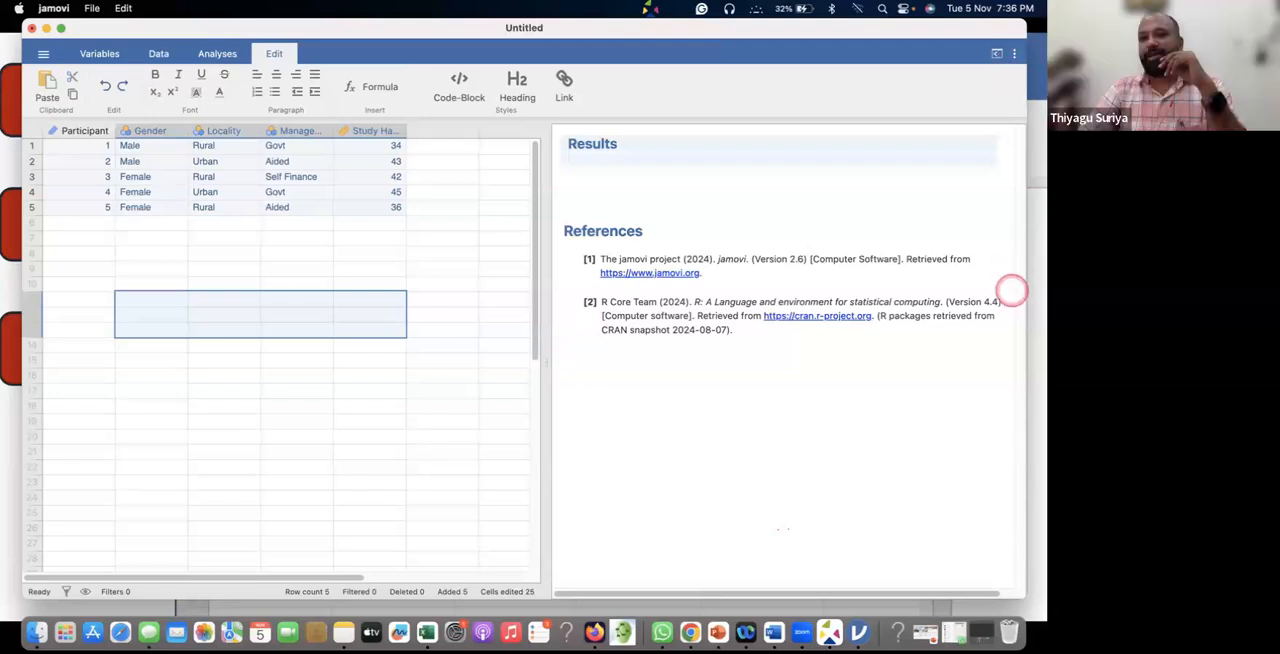
# Hide the data table so only the results are displayed, and show it again, repeating this a few times.
pyautogui.click(997, 57)
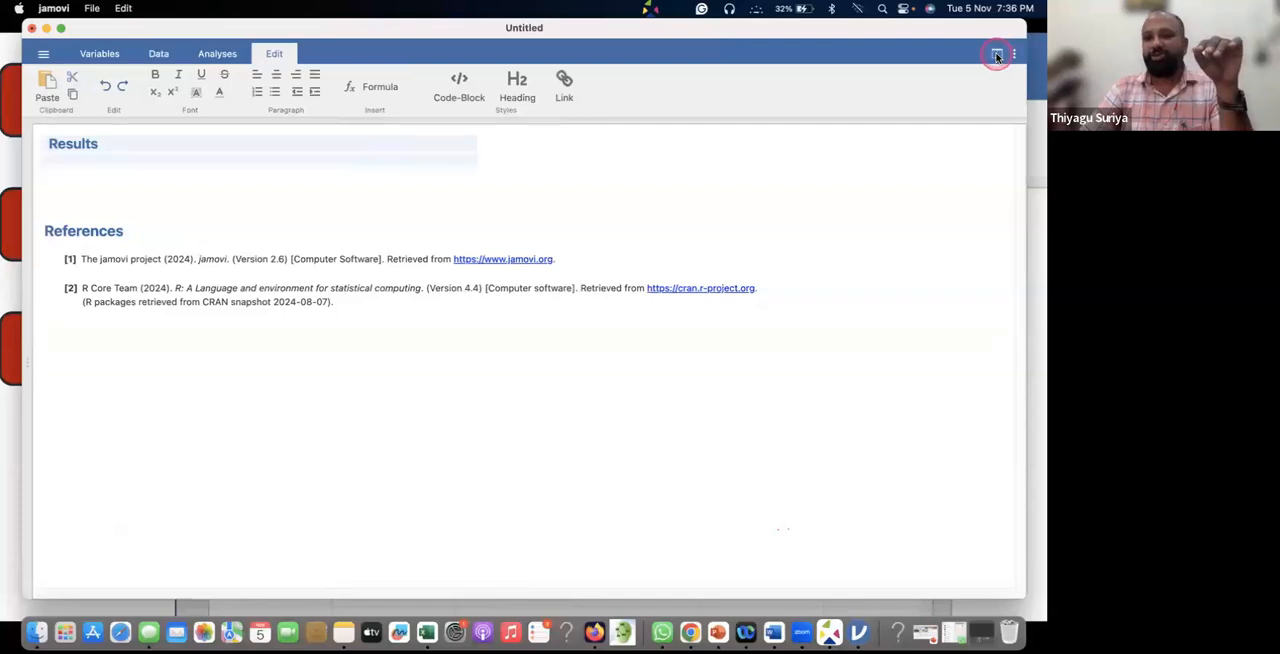
pyautogui.click(997, 57)
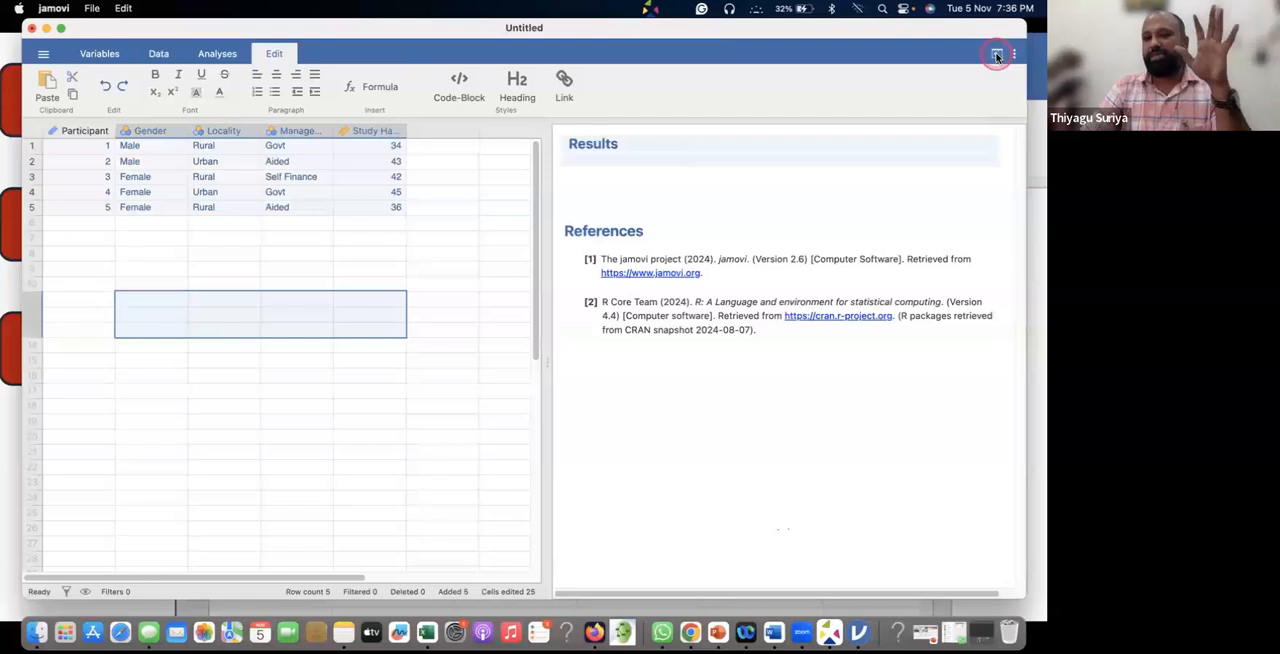
pyautogui.click(997, 57)
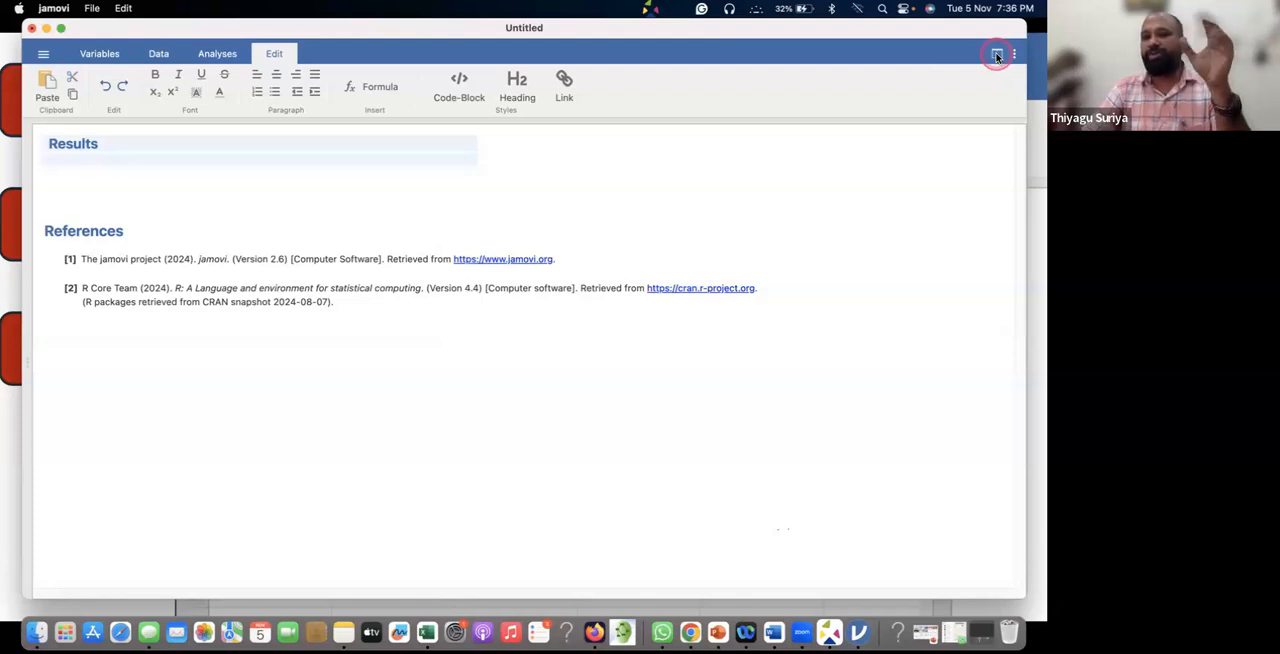
pyautogui.click(997, 57)
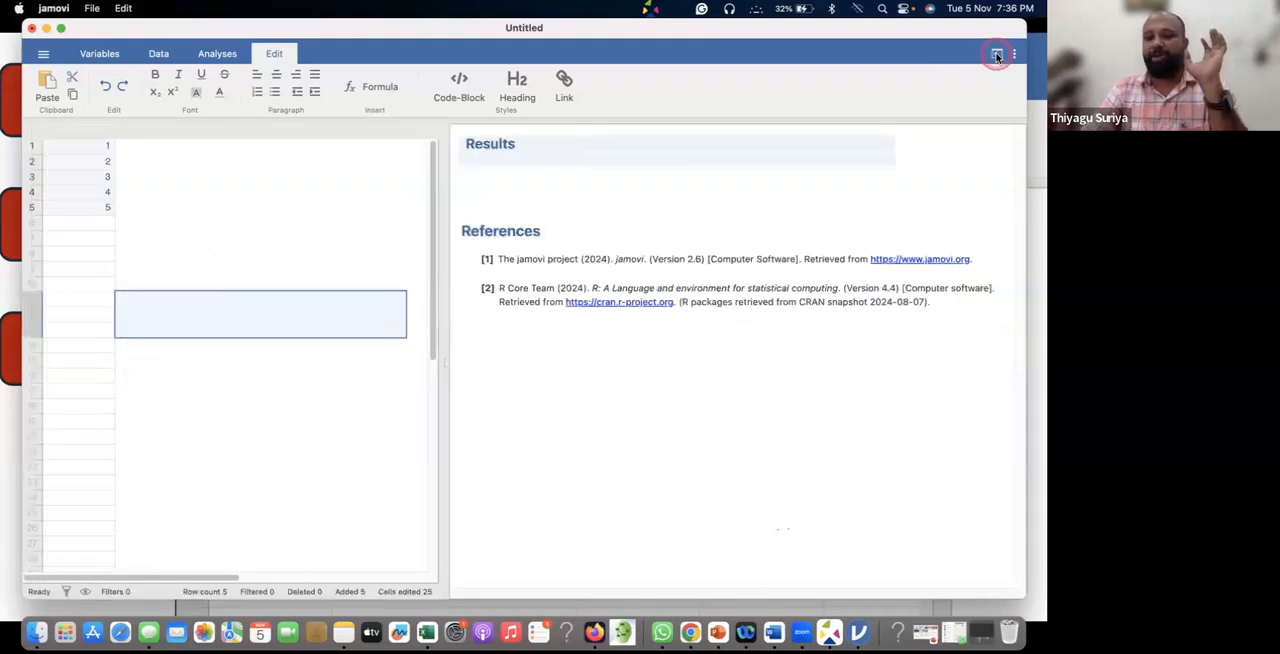
pyautogui.click(997, 57)
pyautogui.click(997, 57)
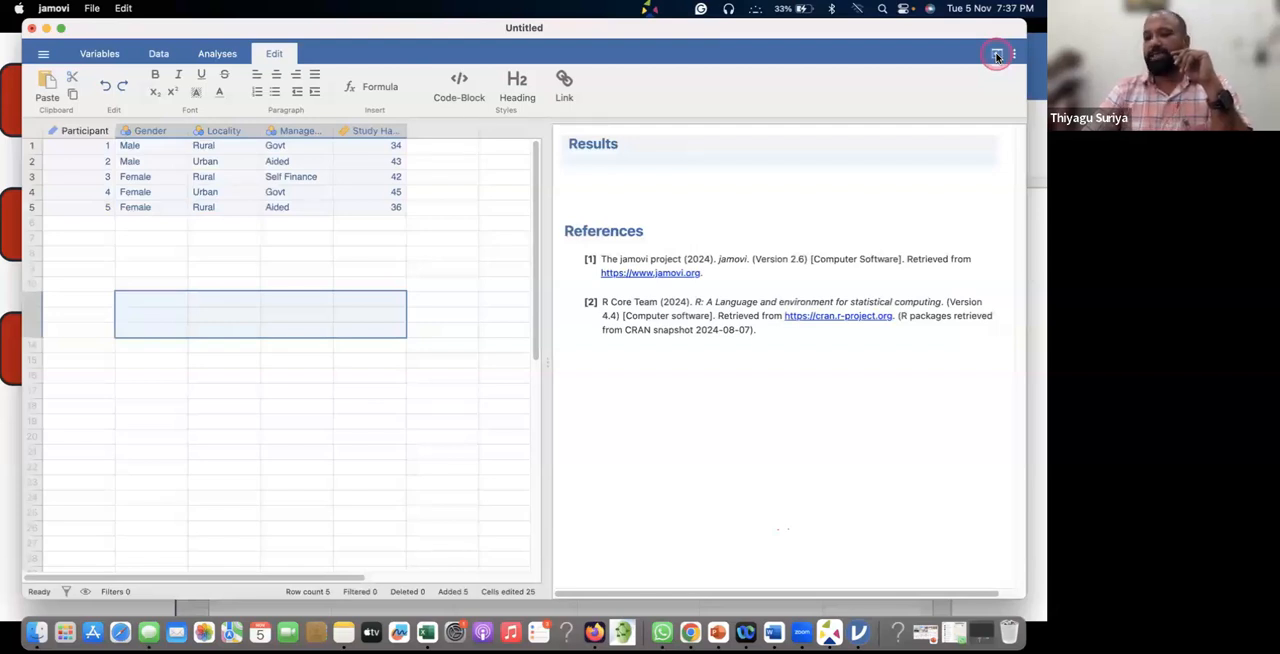
# Look through the Variables, Data, Analyses and Edit views, and select the References section in the results.
pyautogui.click(100, 55)
pyautogui.click(158, 54)
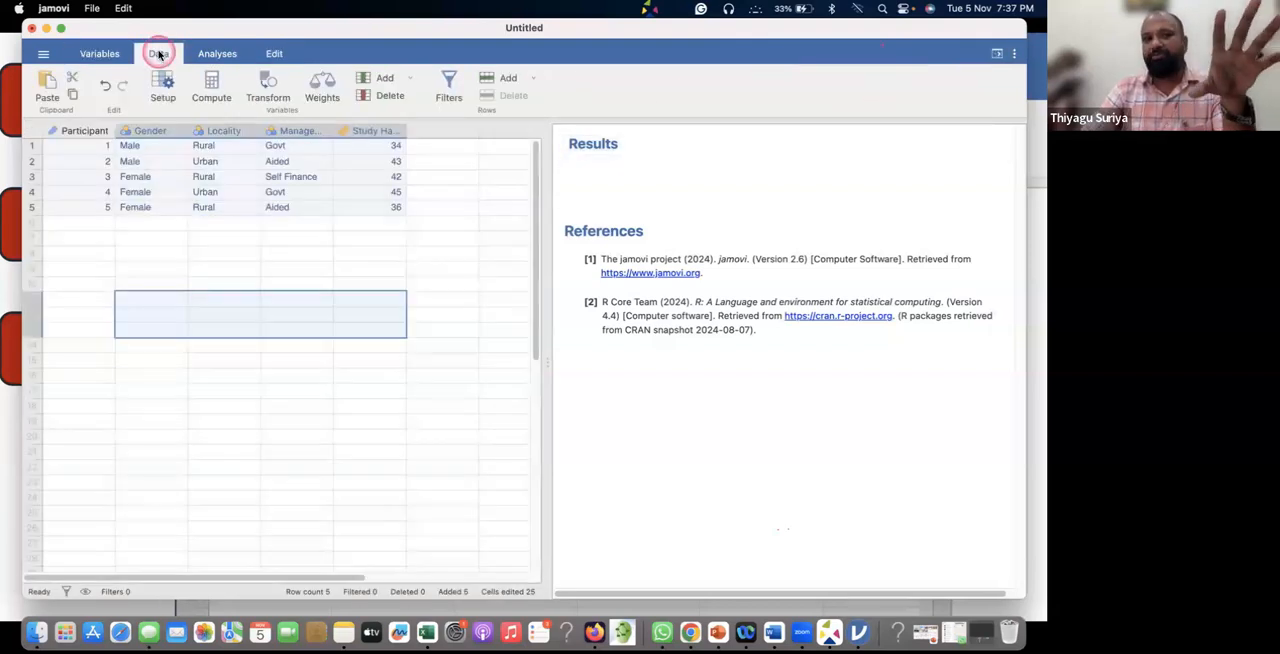
pyautogui.click(220, 55)
pyautogui.click(225, 56)
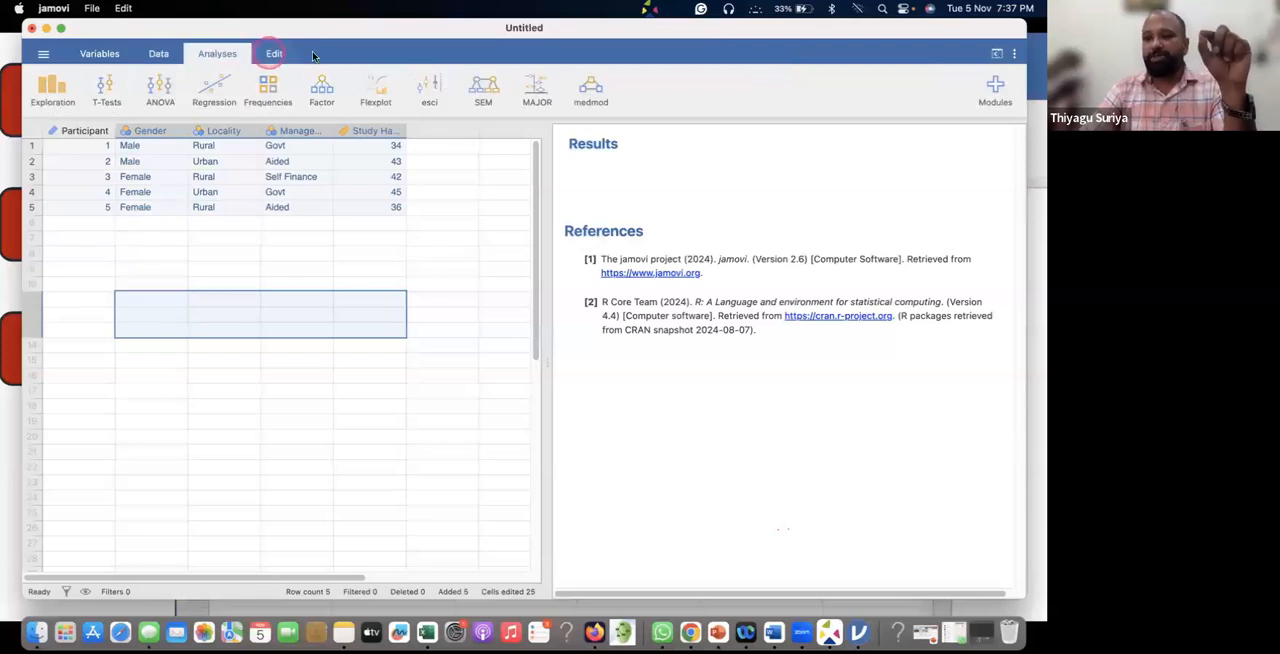
pyautogui.click(278, 55)
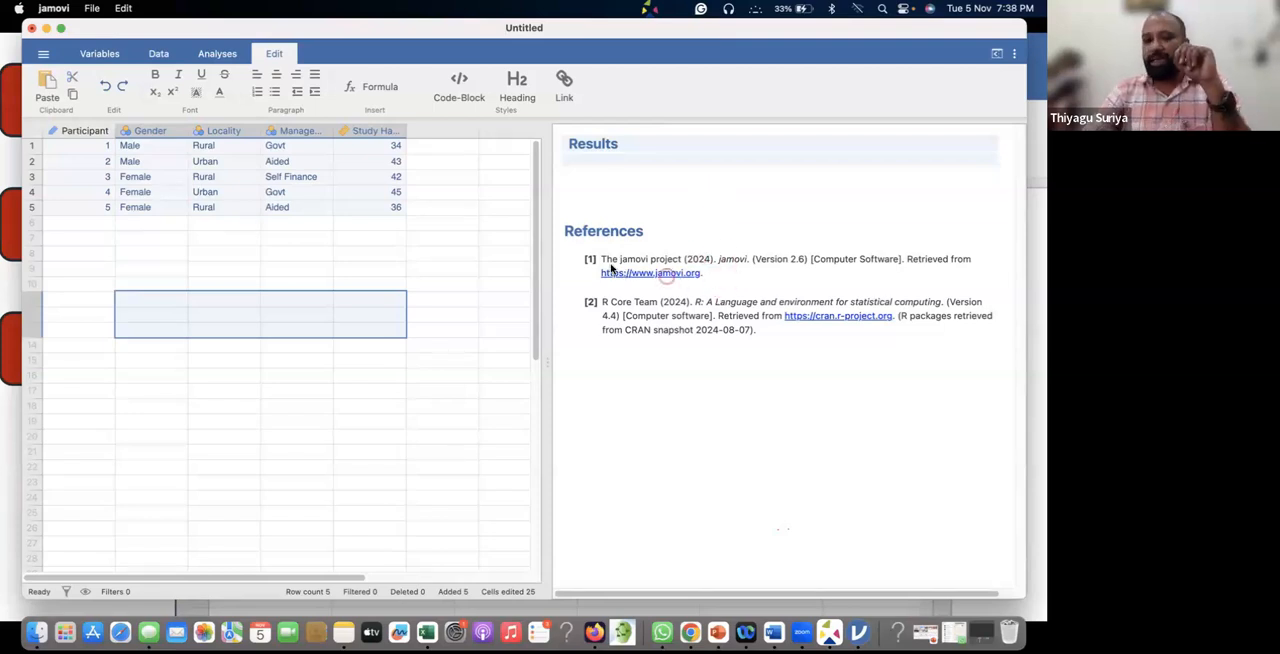
pyautogui.click(740, 218)
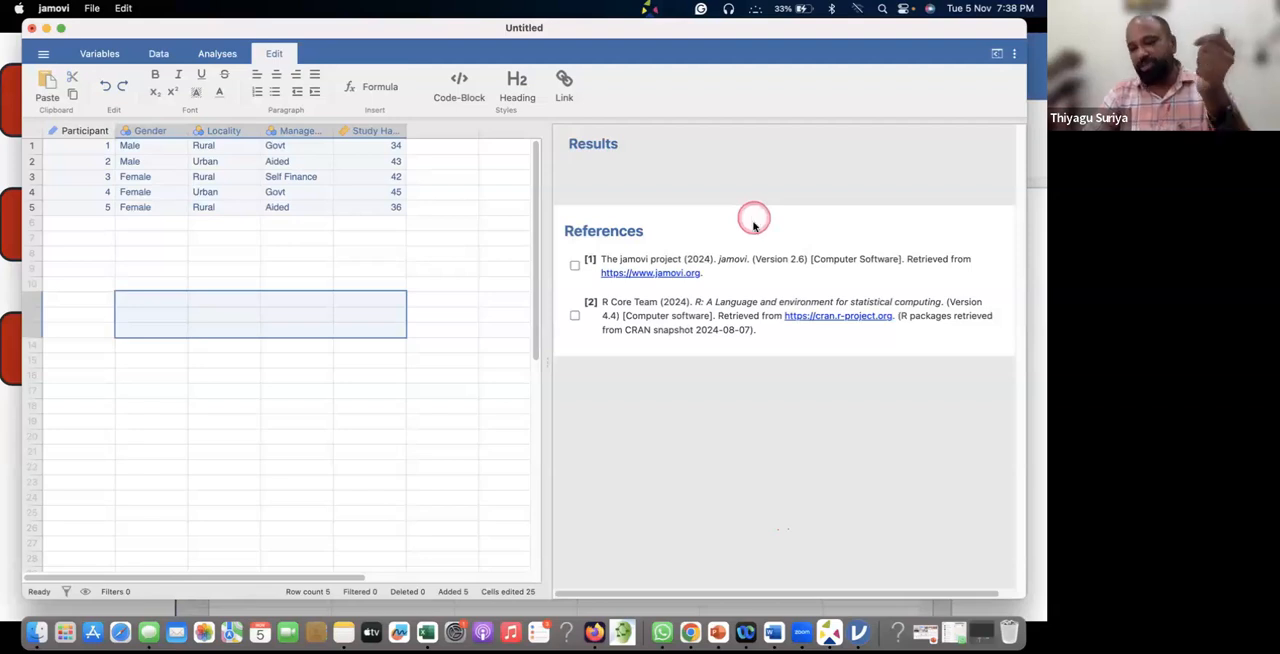
# Switch to the running PowerPoint slide show, end it and discard the ink annotations.
pyautogui.hscroll(1, 780, 341)
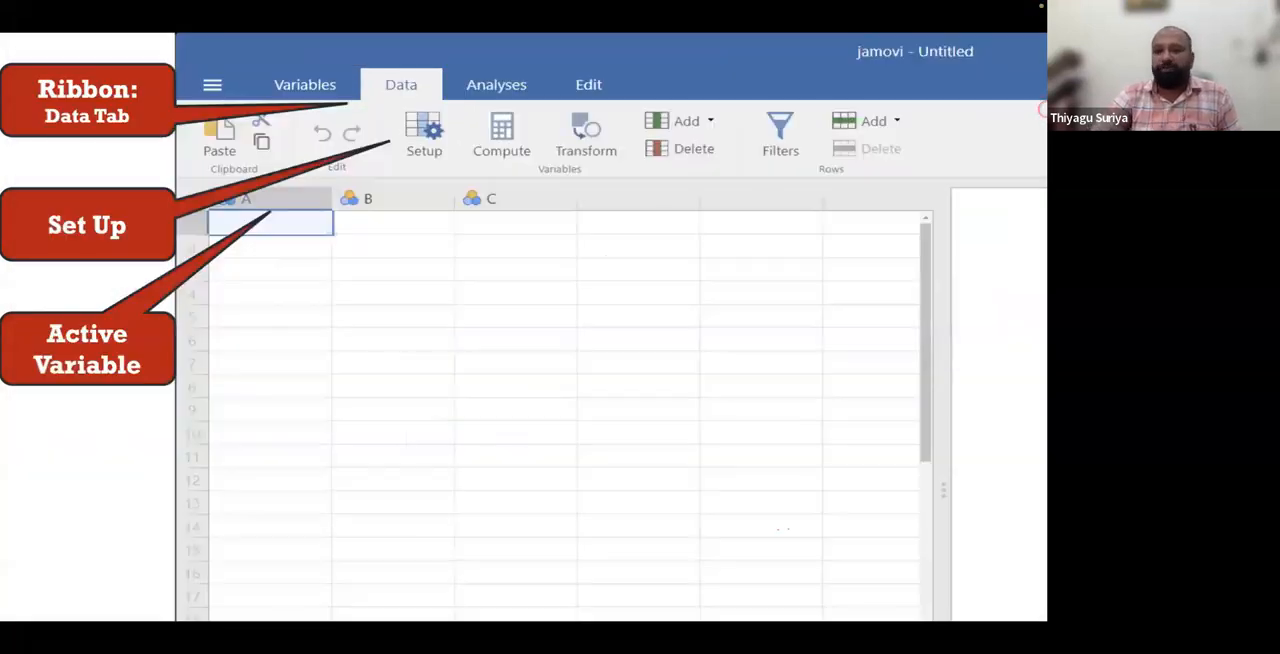
pyautogui.rightClick(718, 277)
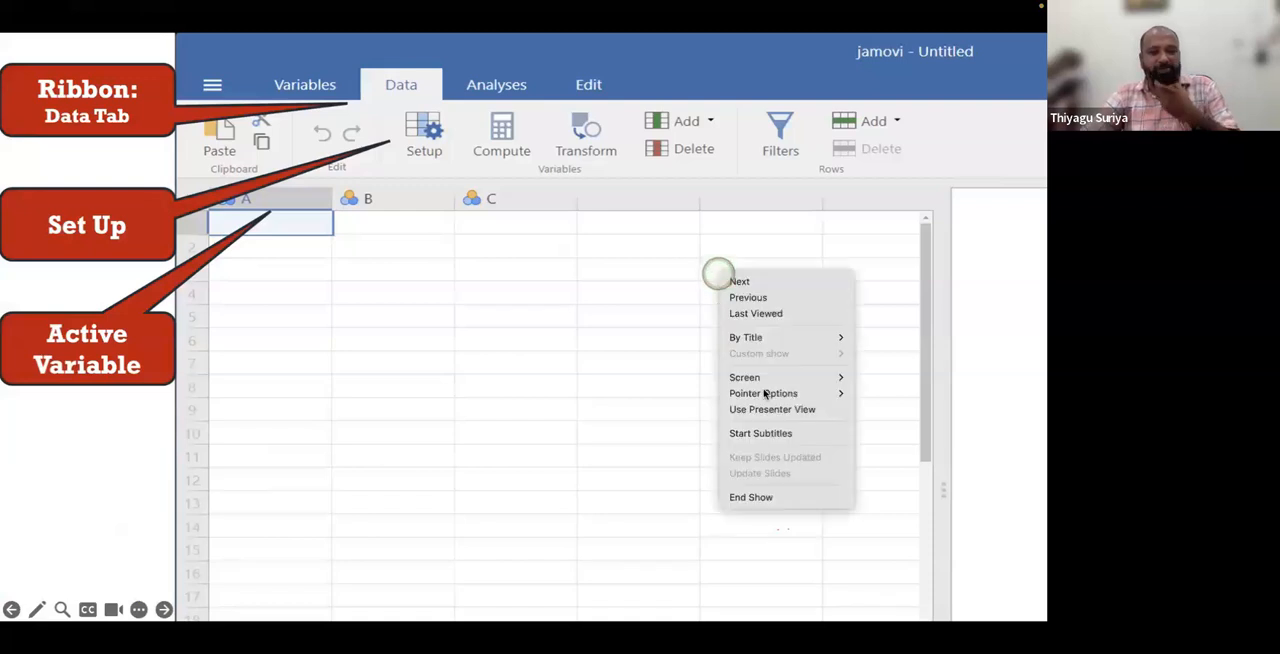
pyautogui.click(752, 495)
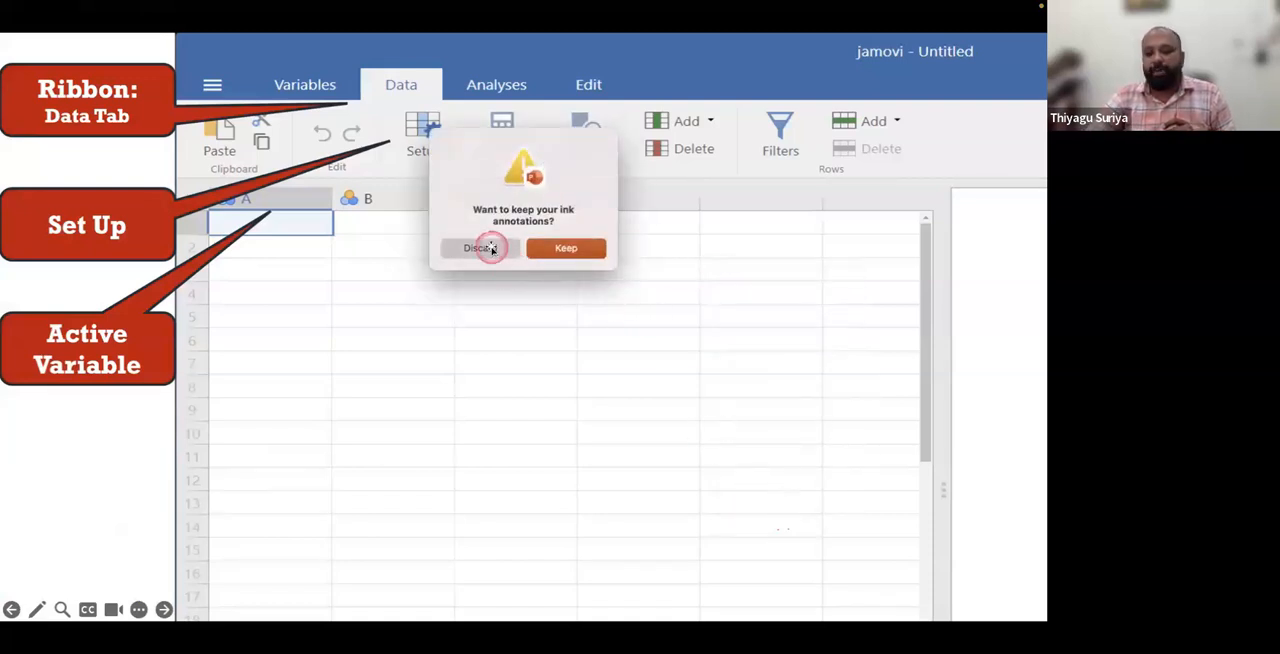
pyautogui.click(490, 248)
# Bring the jamovi window to the front and minimise it.
pyautogui.press('super+Tab')
pyautogui.press('super+Tab')
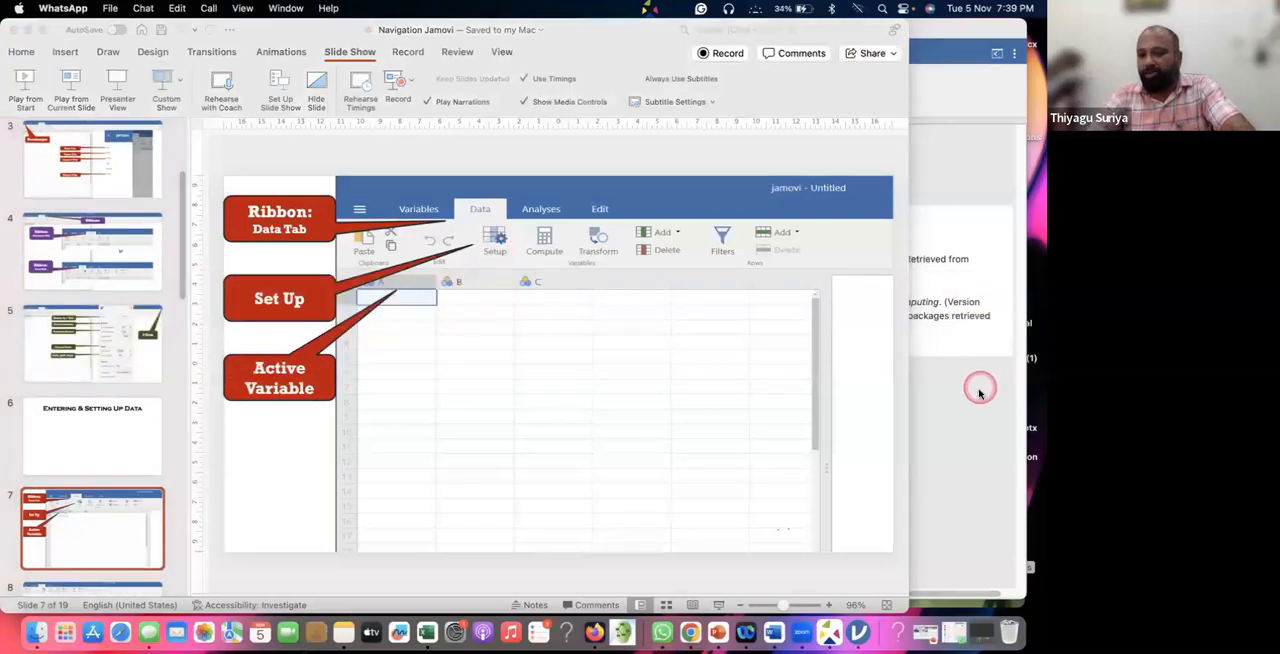
pyautogui.click(944, 450)
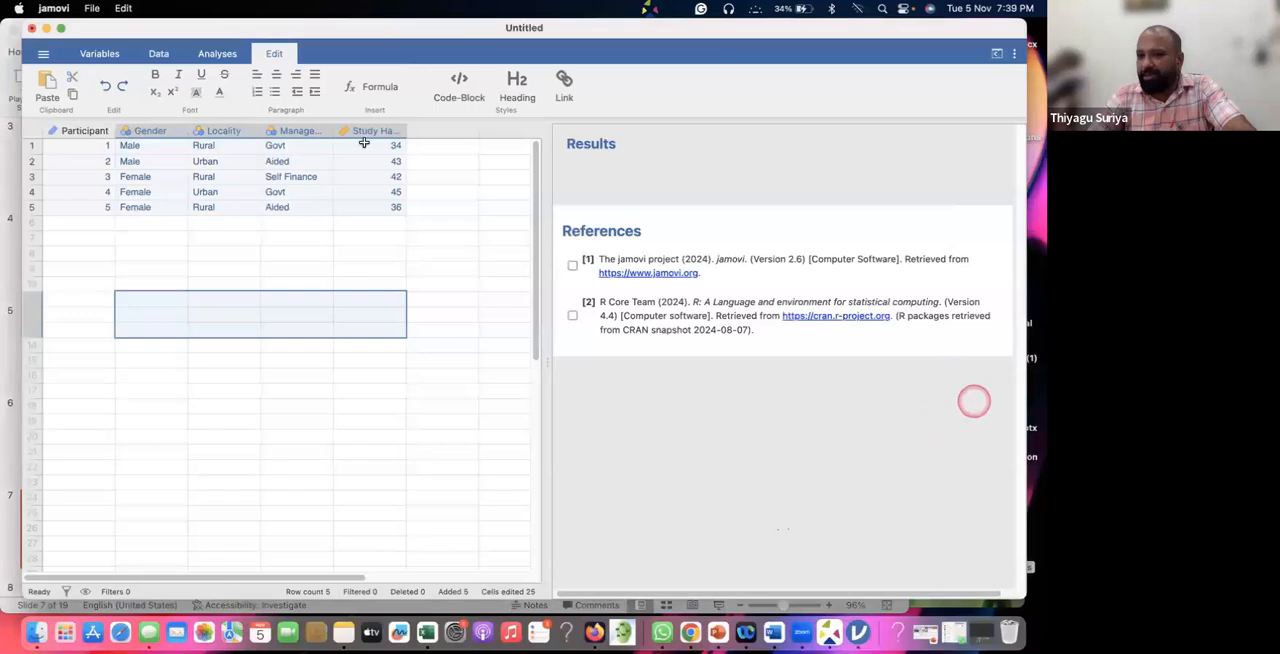
pyautogui.click(46, 28)
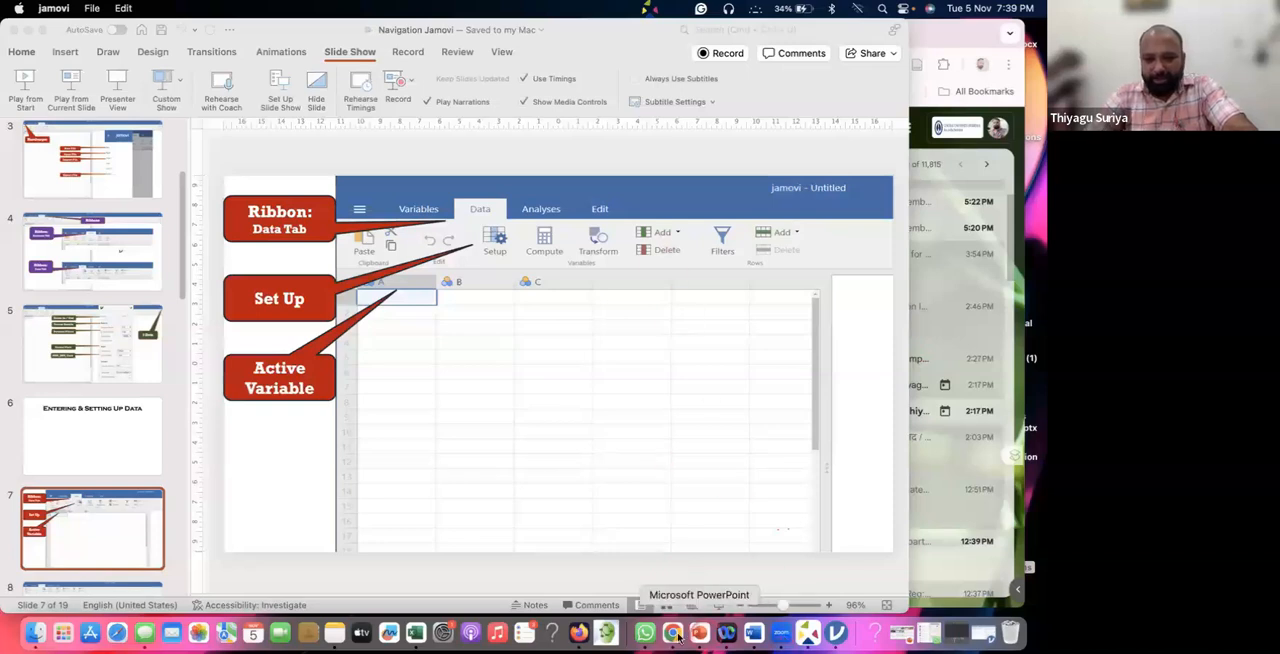
# Switch to WhatsApp and send the earlier workshop resources message with its Google Drive link to the workshop group again.
pyautogui.click(645, 633)
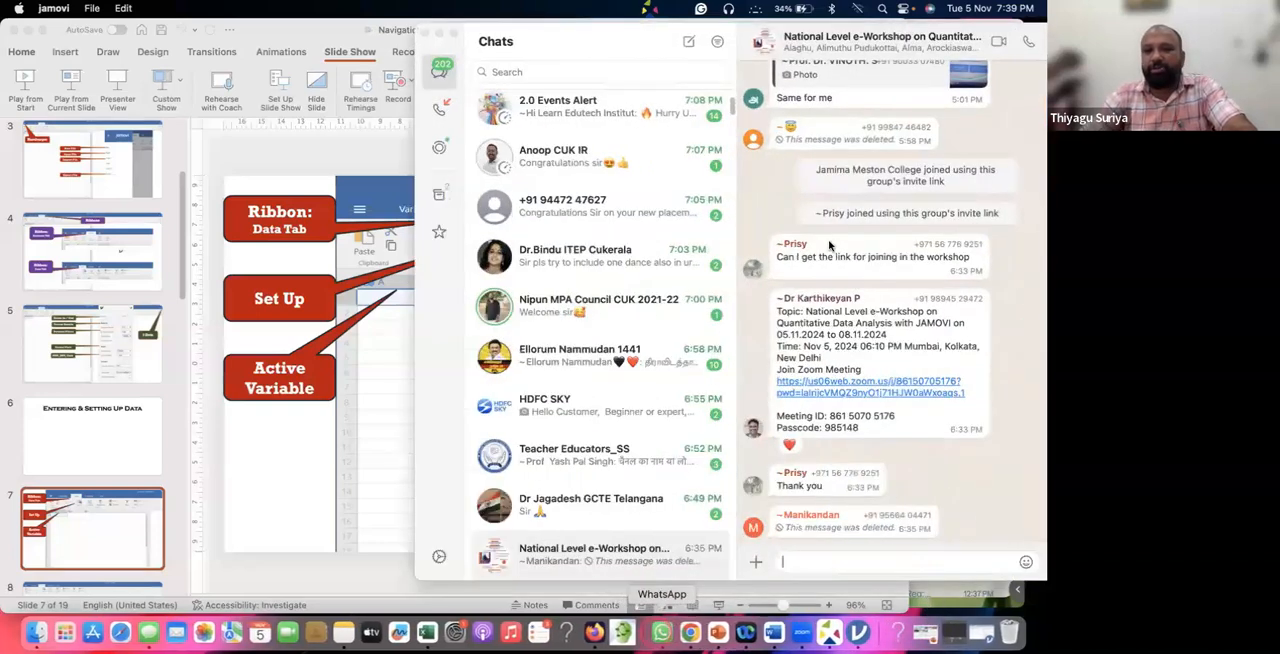
pyautogui.click(884, 278)
pyautogui.click(890, 285)
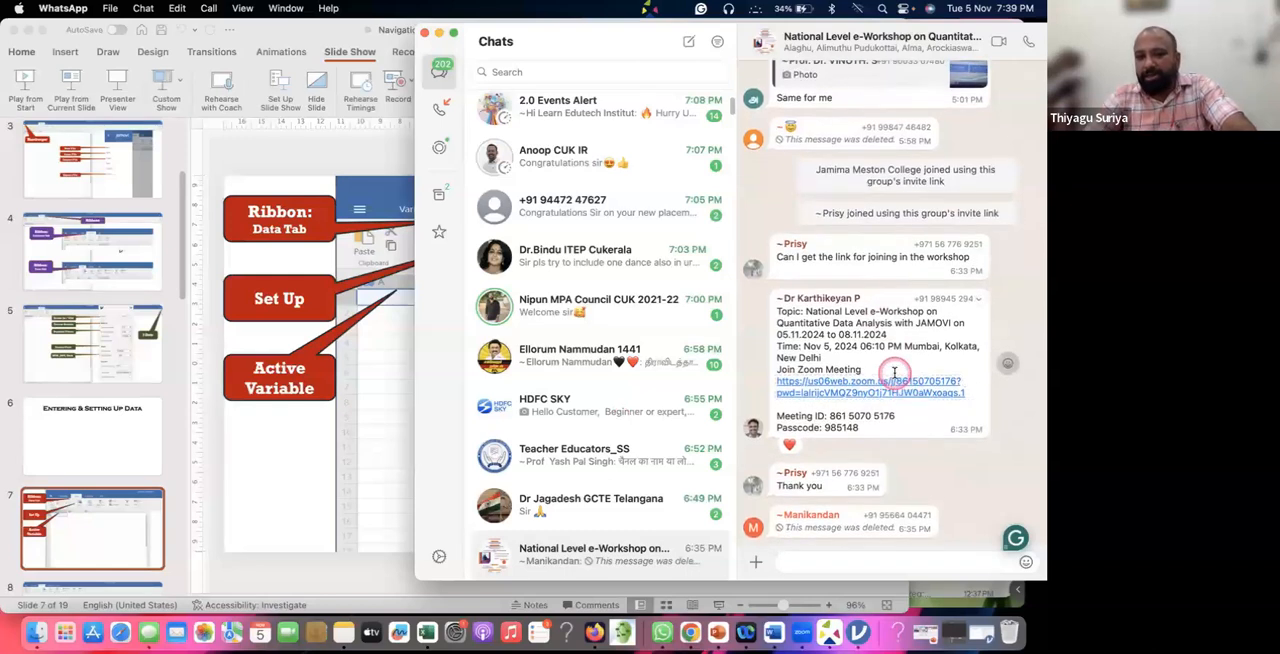
pyautogui.scroll(3, 895, 372)
pyautogui.scroll(10, 895, 375)
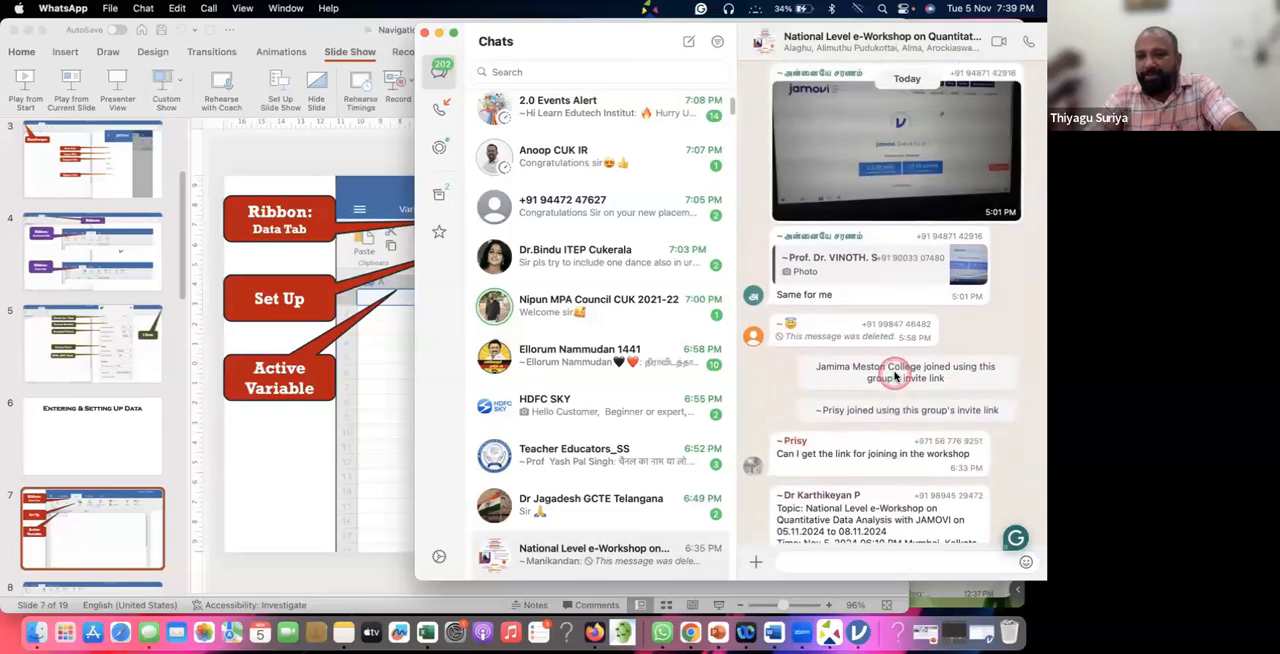
pyautogui.scroll(10, 895, 375)
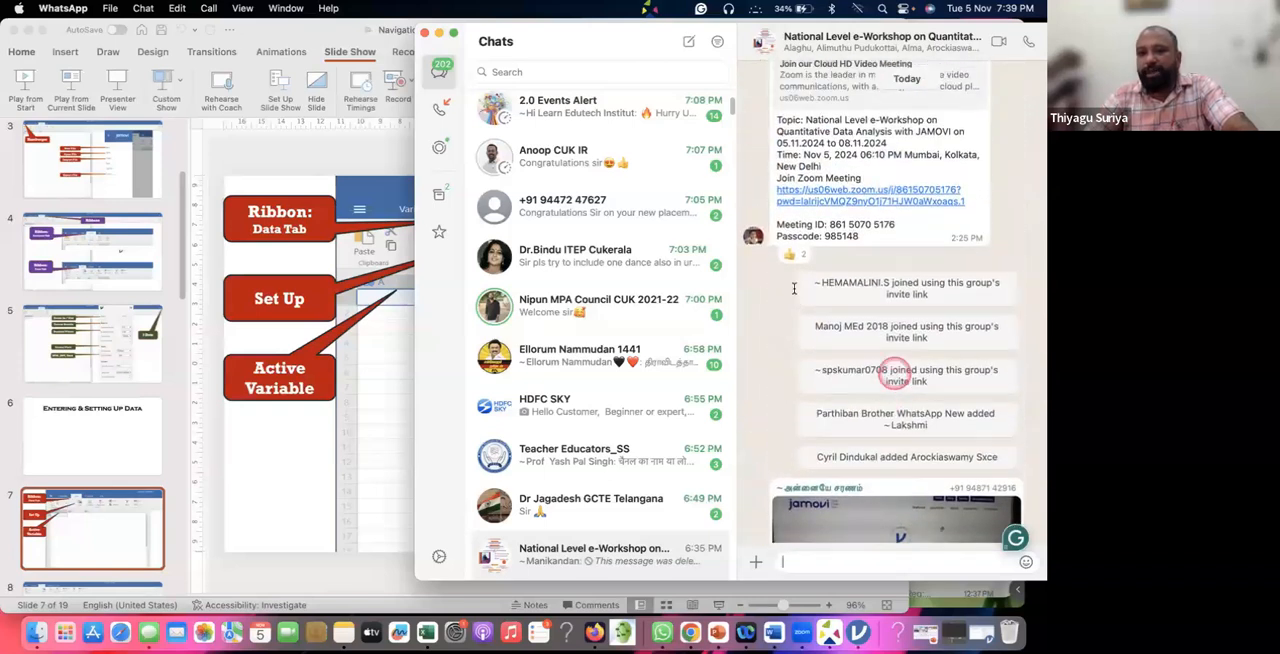
pyautogui.scroll(10, 881, 252)
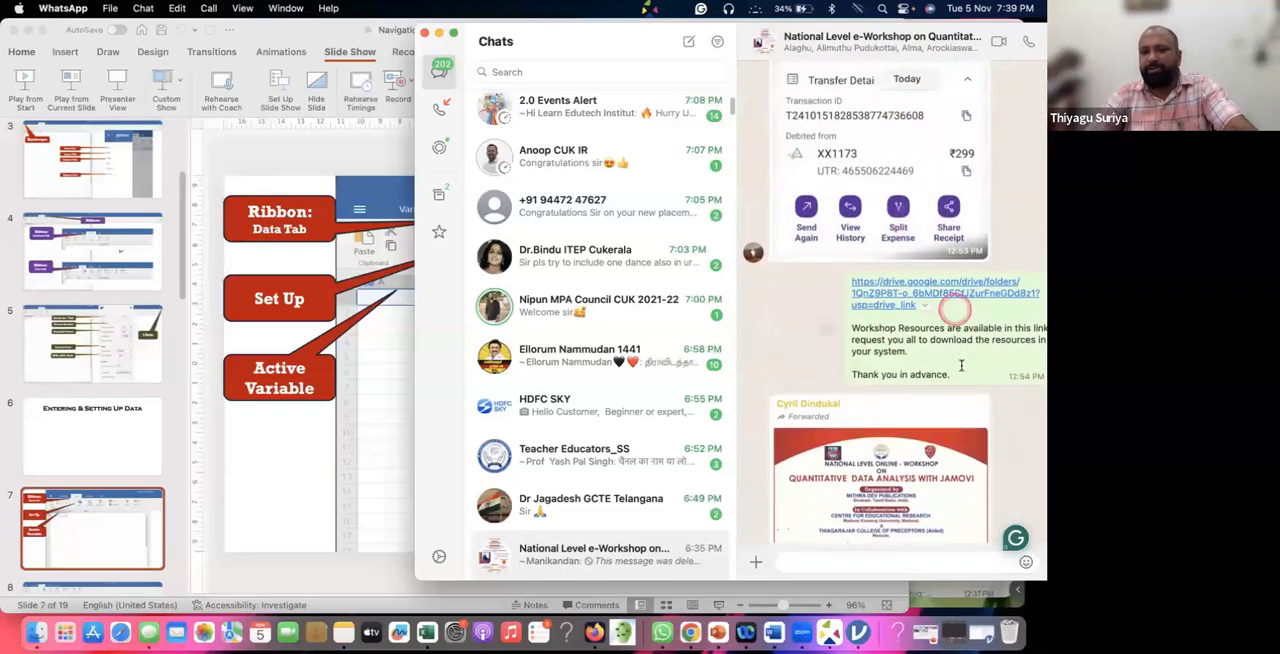
pyautogui.moveTo(952, 366); pyautogui.dragTo(854, 265)
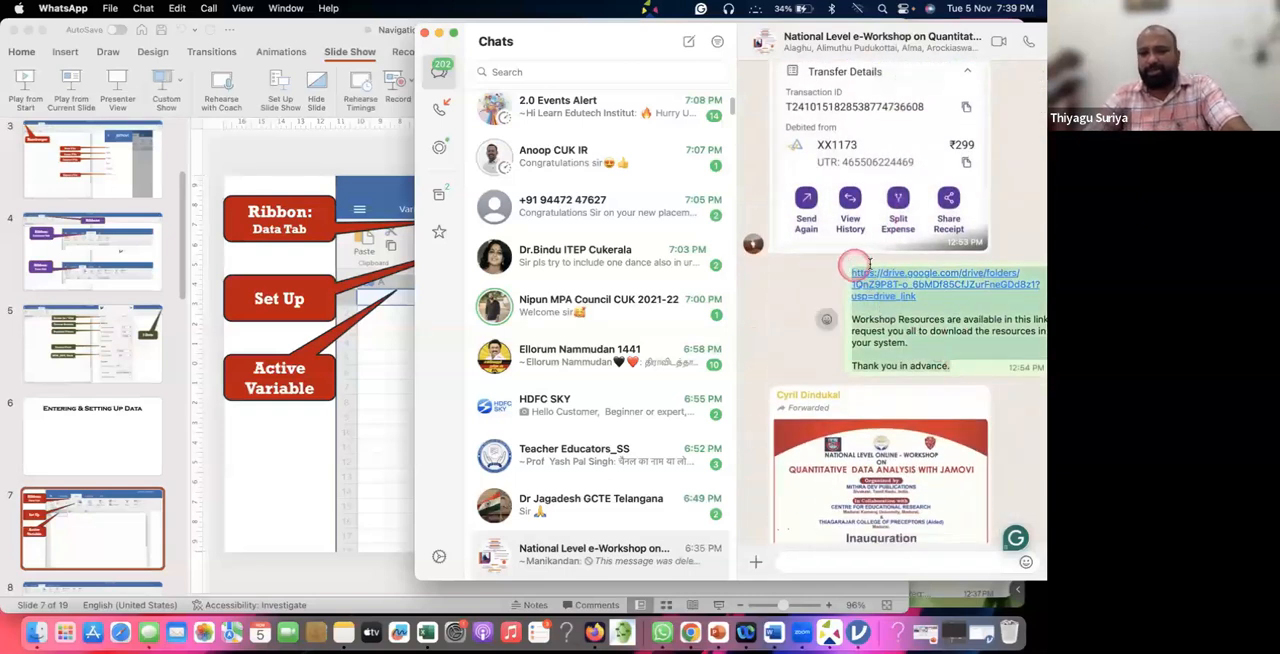
pyautogui.scroll(-10, 830, 200)
pyautogui.scroll(-10, 845, 531)
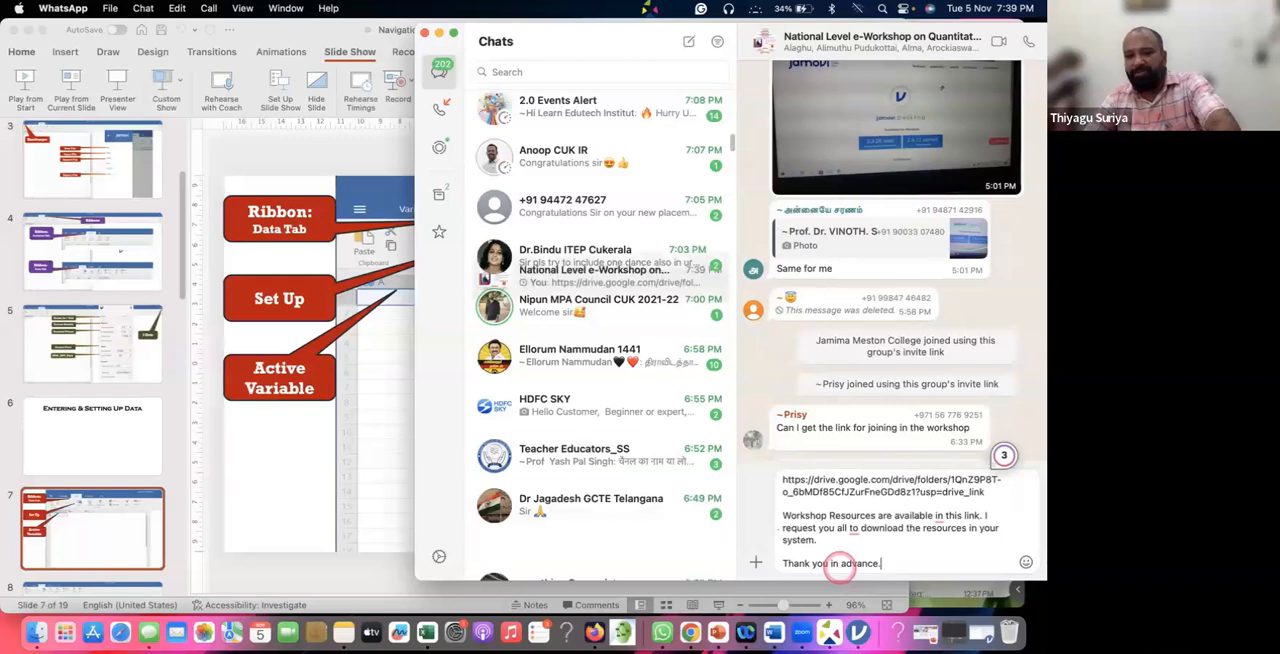
pyautogui.press('Return')
# Switch to the JAMOVI Workshop Resources folder in Google Drive and dismiss the storage notice and the file-moving tip.
pyautogui.click(325, 399)
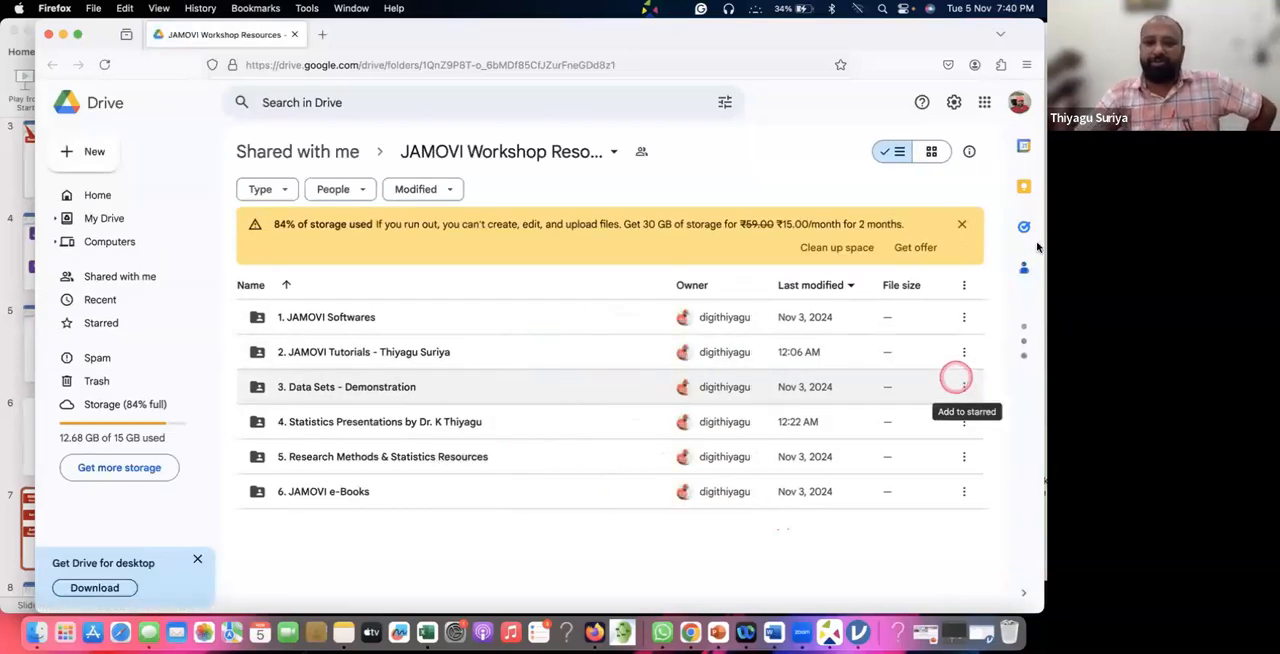
pyautogui.click(958, 226)
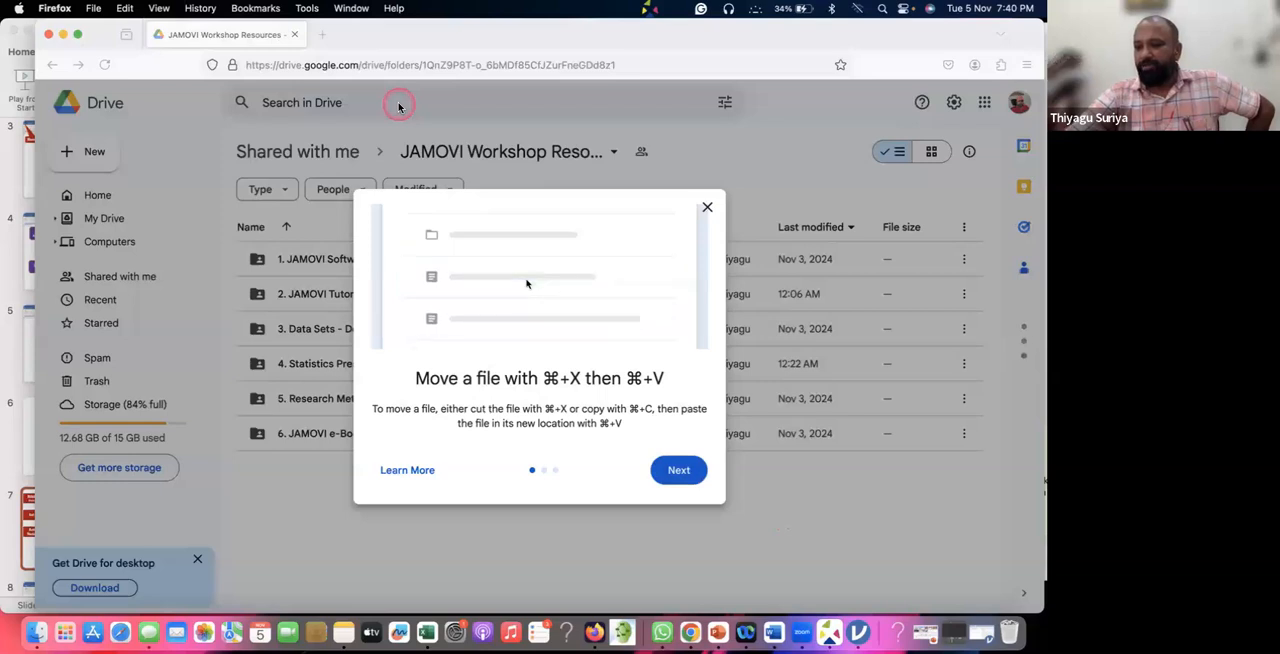
pyautogui.click(707, 207)
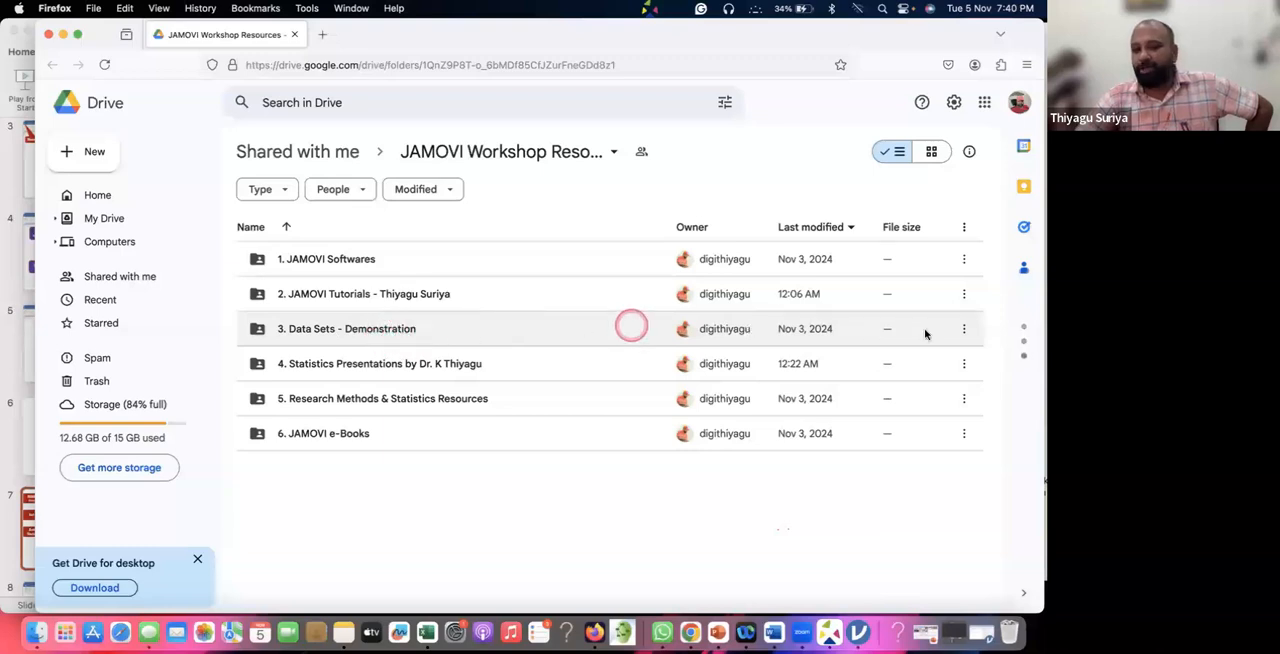
# Download the folders "1. JAMOVI Softwares" and "3. Data Sets - Demonstration" together from the shared Drive folder.
pyautogui.click(965, 331)
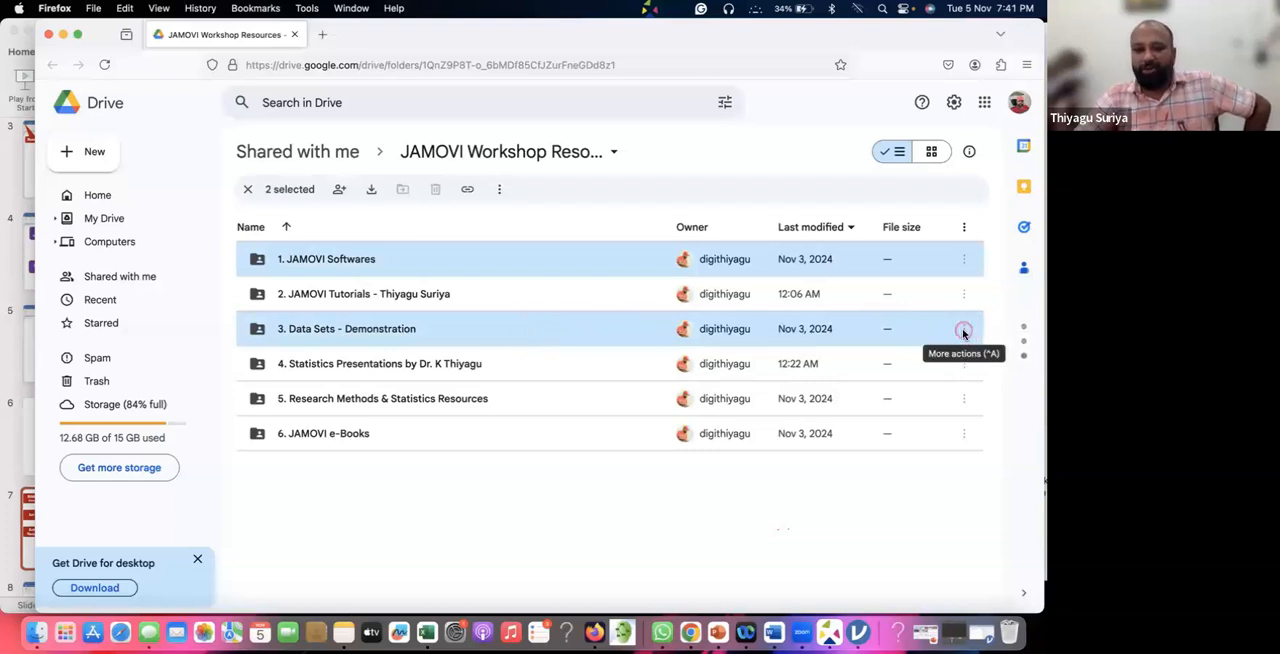
pyautogui.rightClick(453, 333)
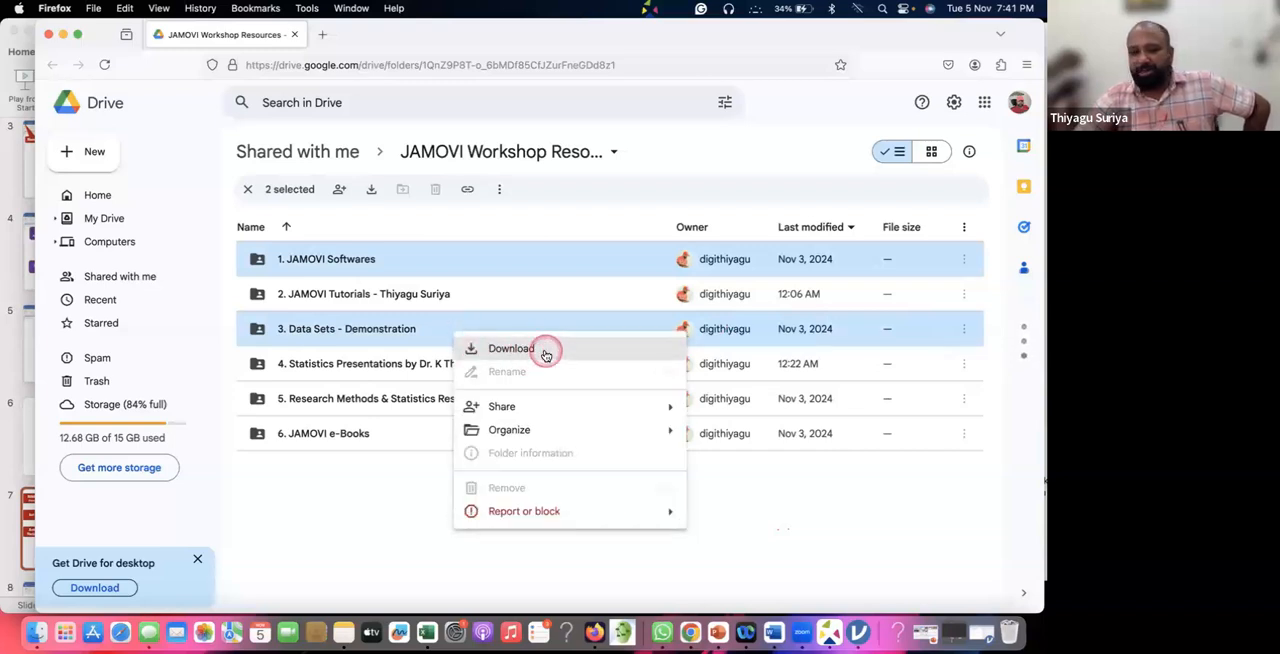
pyautogui.click(544, 352)
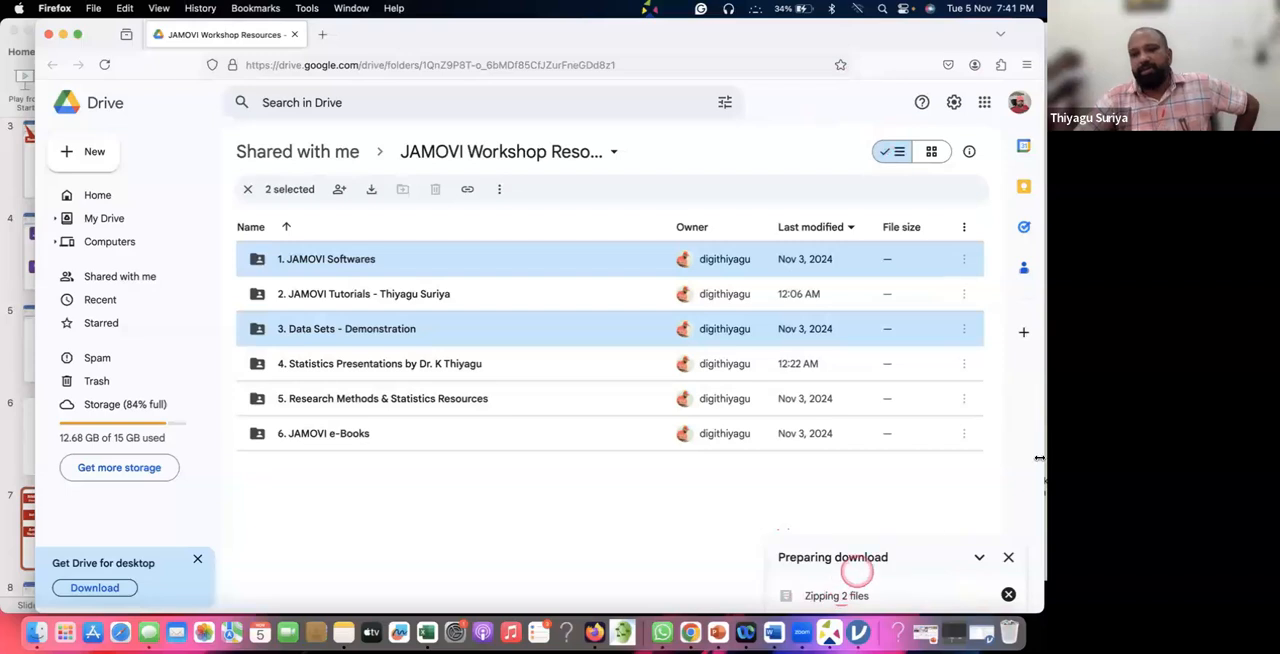
# Narrow the Drive browser window from its outer edge and minimise the WhatsApp window.
pyautogui.moveTo(1030, 362); pyautogui.dragTo(900, 362)
pyautogui.click(1020, 340)
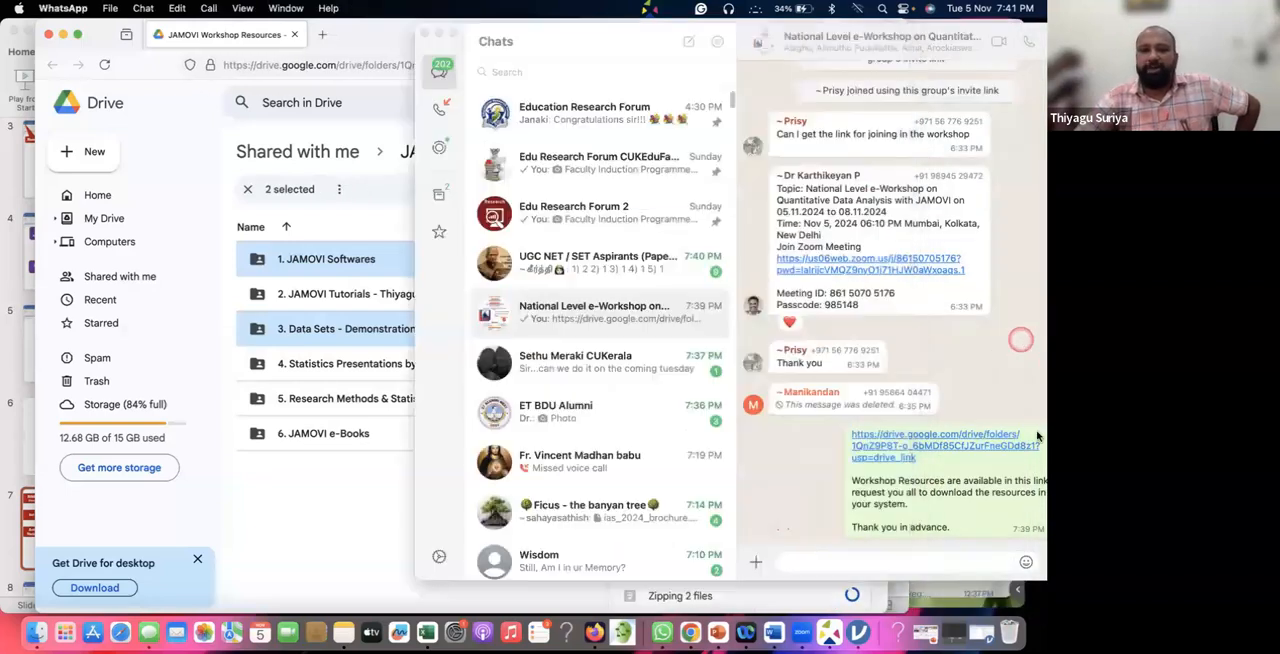
pyautogui.click(438, 34)
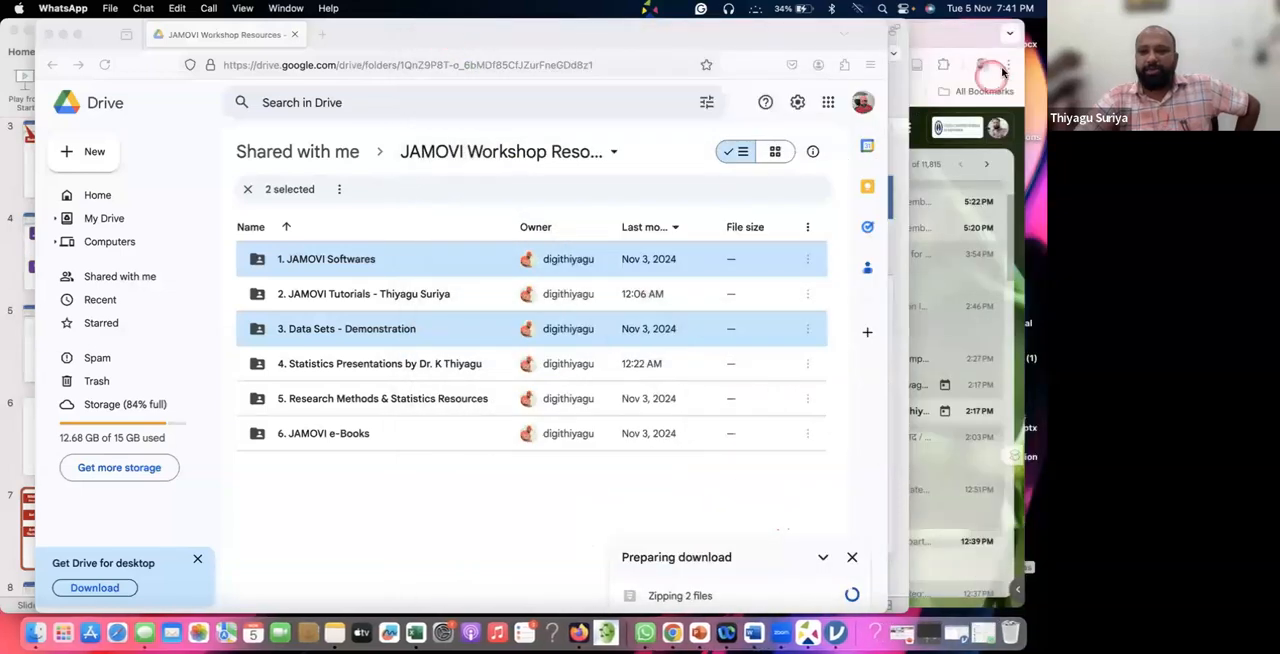
# Switch to the Chrome window and open its download history.
pyautogui.click(997, 70)
pyautogui.click(984, 64)
pyautogui.click(1007, 62)
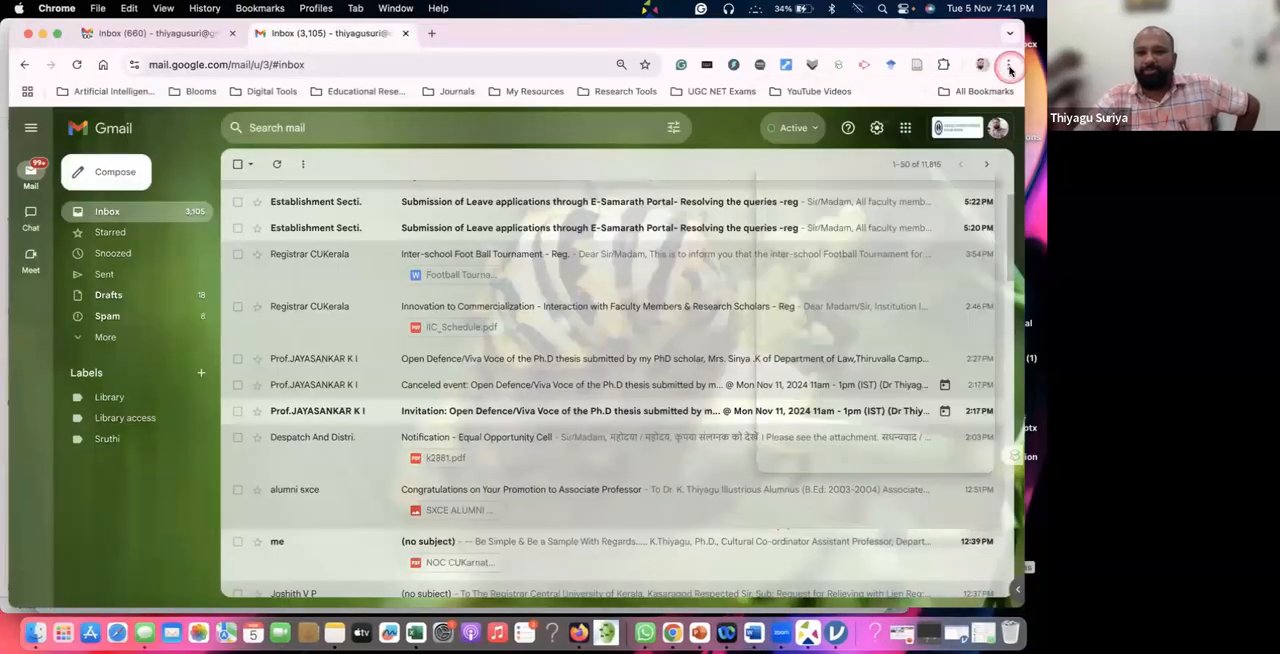
pyautogui.click(1007, 64)
pyautogui.click(879, 253)
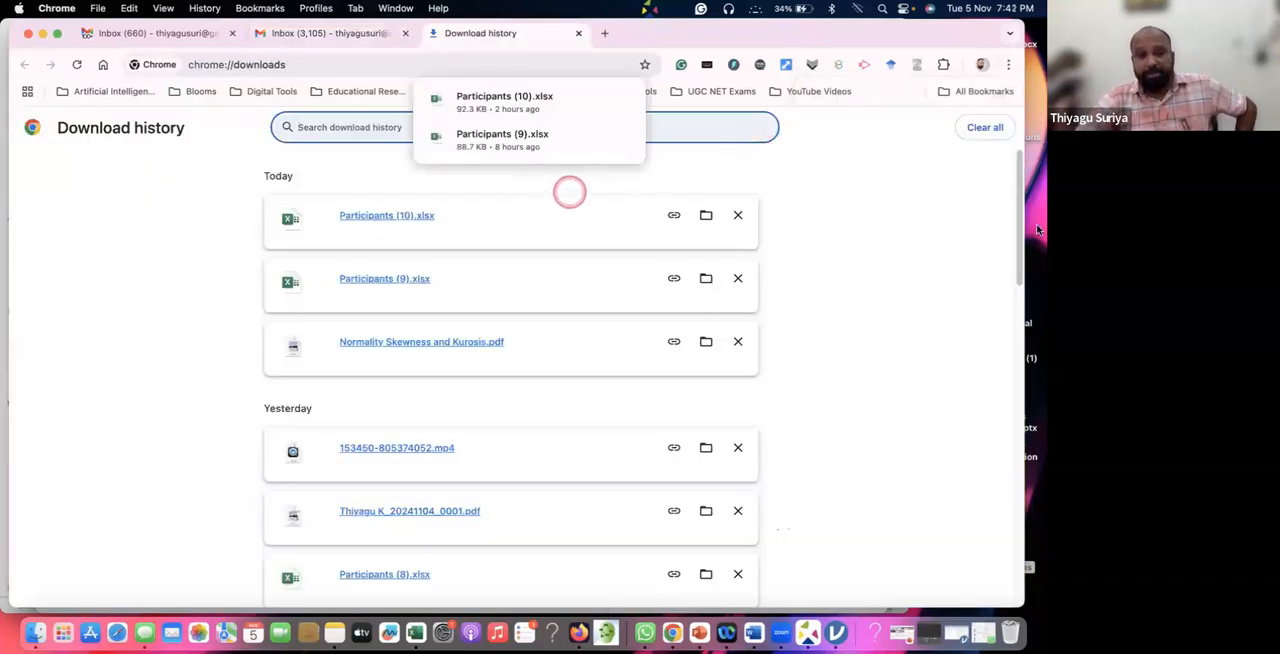
# Narrow the Chrome window from its outer edge and bring the desktop folders beside the presentation into view.
pyautogui.click(1037, 232)
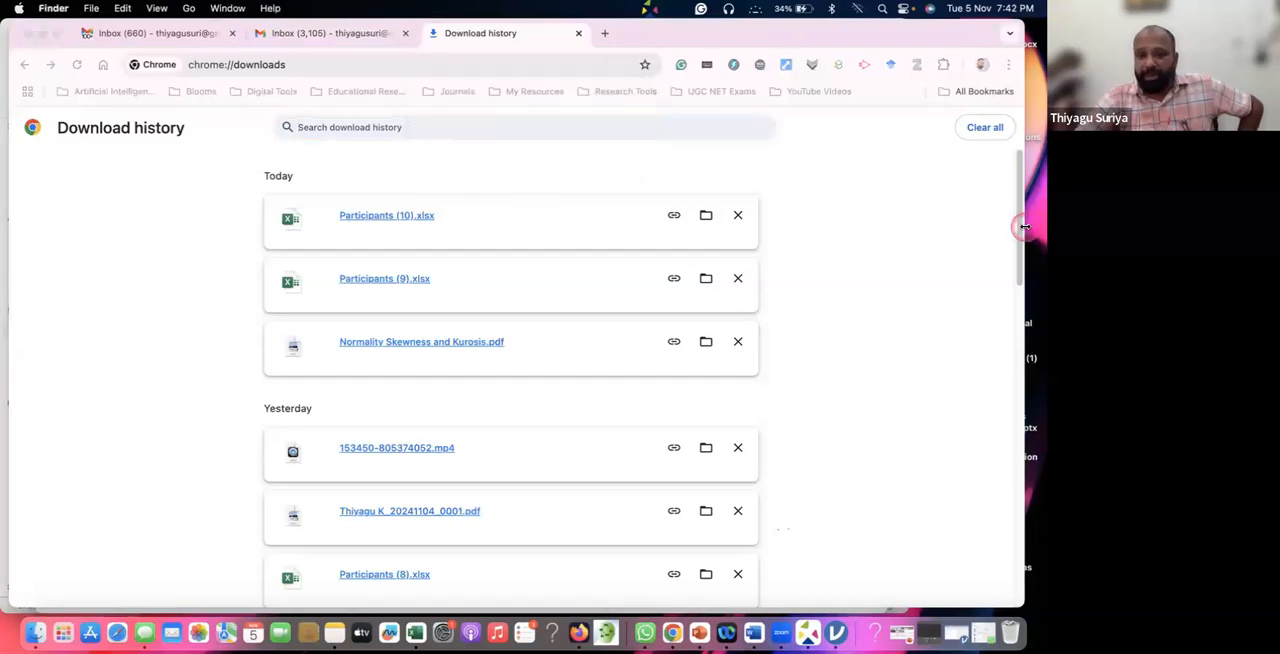
pyautogui.moveTo(1022, 232); pyautogui.dragTo(833, 237)
pyautogui.click(895, 271)
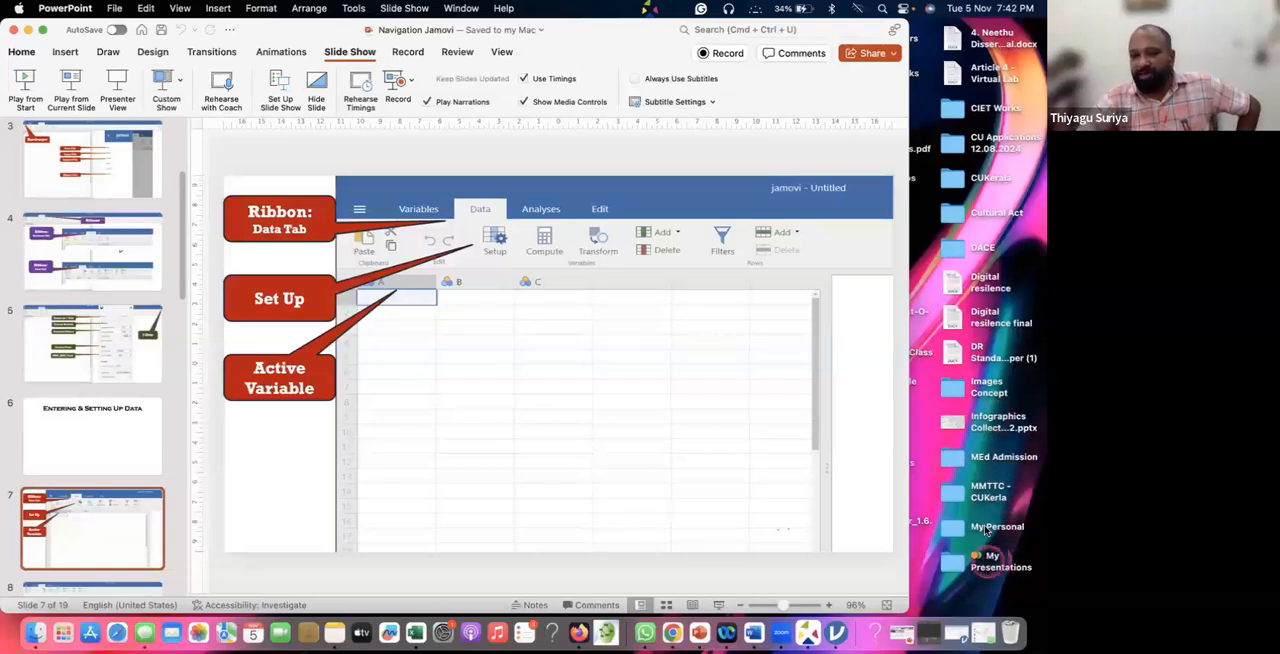
# In Finder, open My Presentations, Guest 2024, "89. Jamovi Workshop 5 to 8 Nov 2024" and its Data Set Demonstrations folder.
pyautogui.click(987, 566)
pyautogui.doubleClick(987, 566)
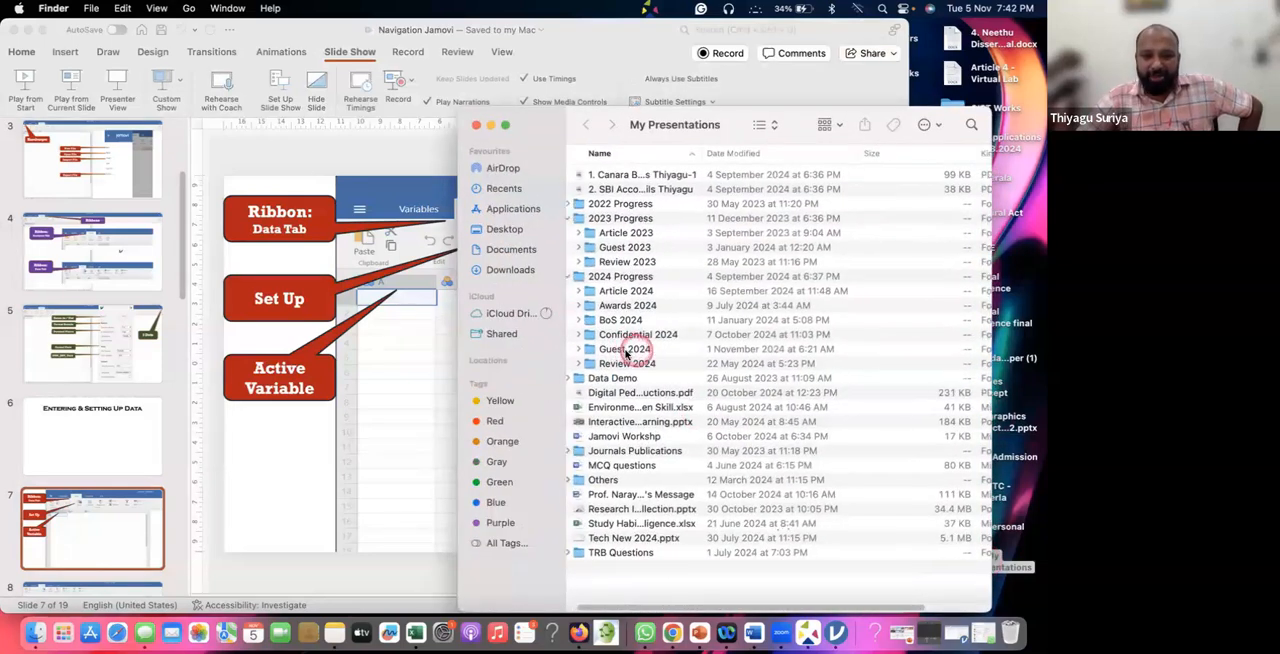
pyautogui.click(630, 352)
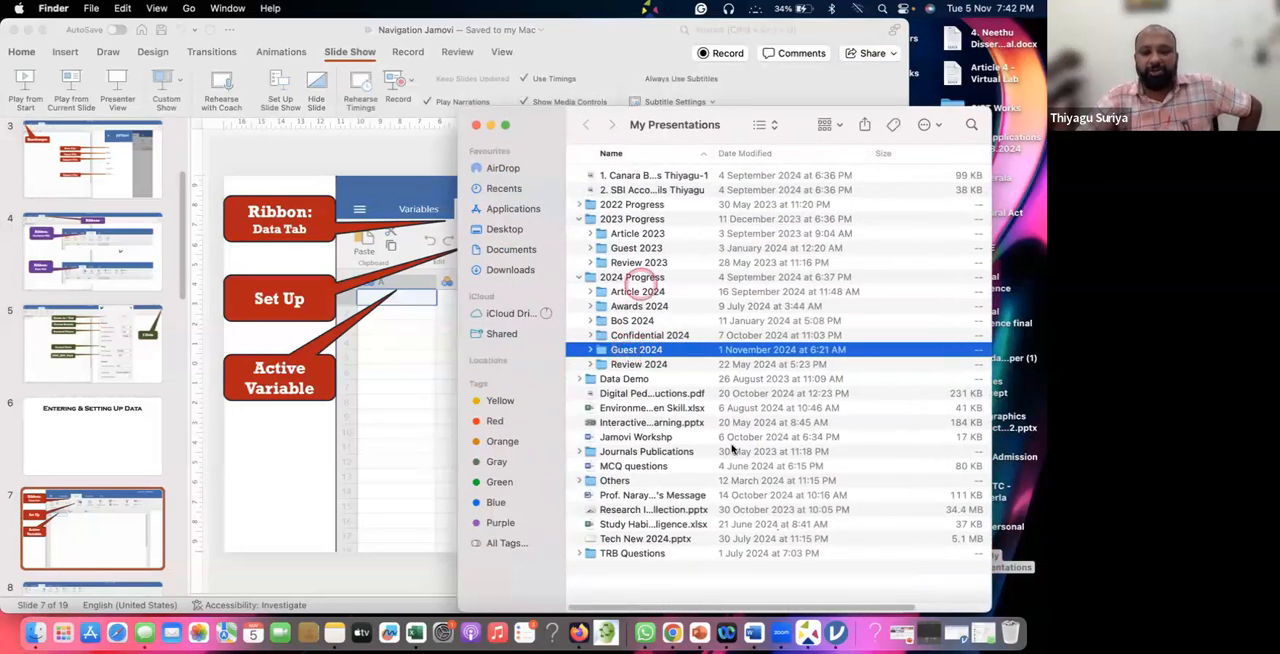
pyautogui.scroll(-5, 649, 494)
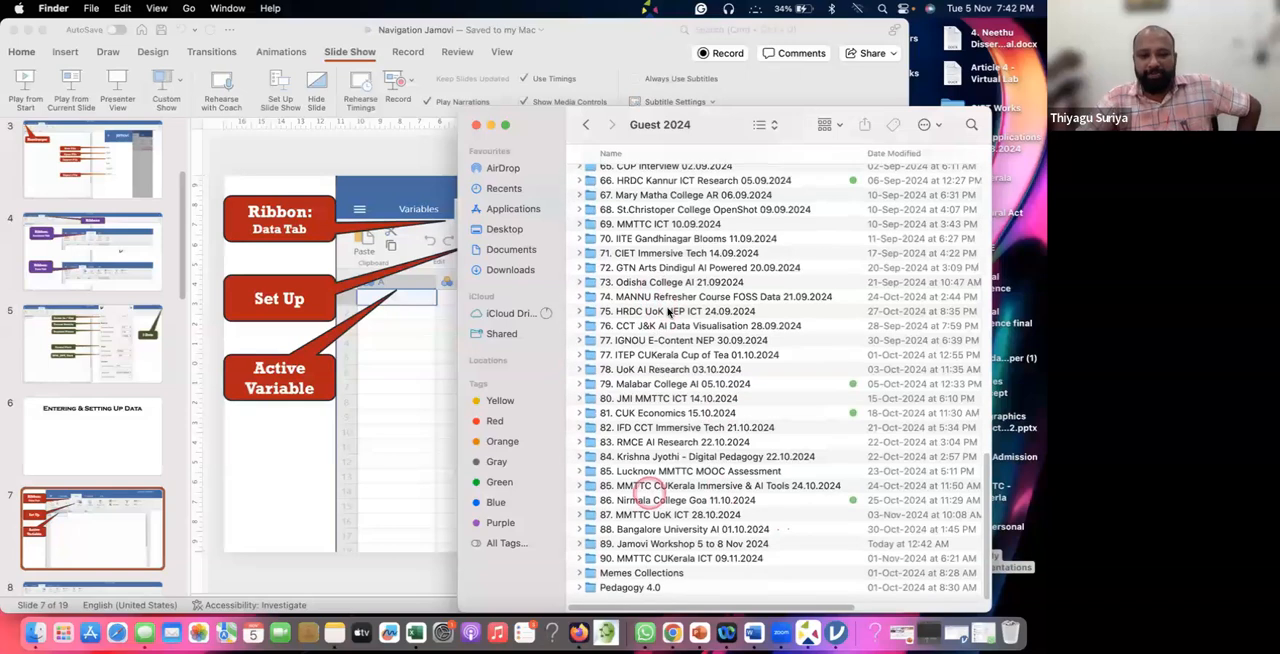
pyautogui.click(677, 545)
pyautogui.doubleClick(649, 177)
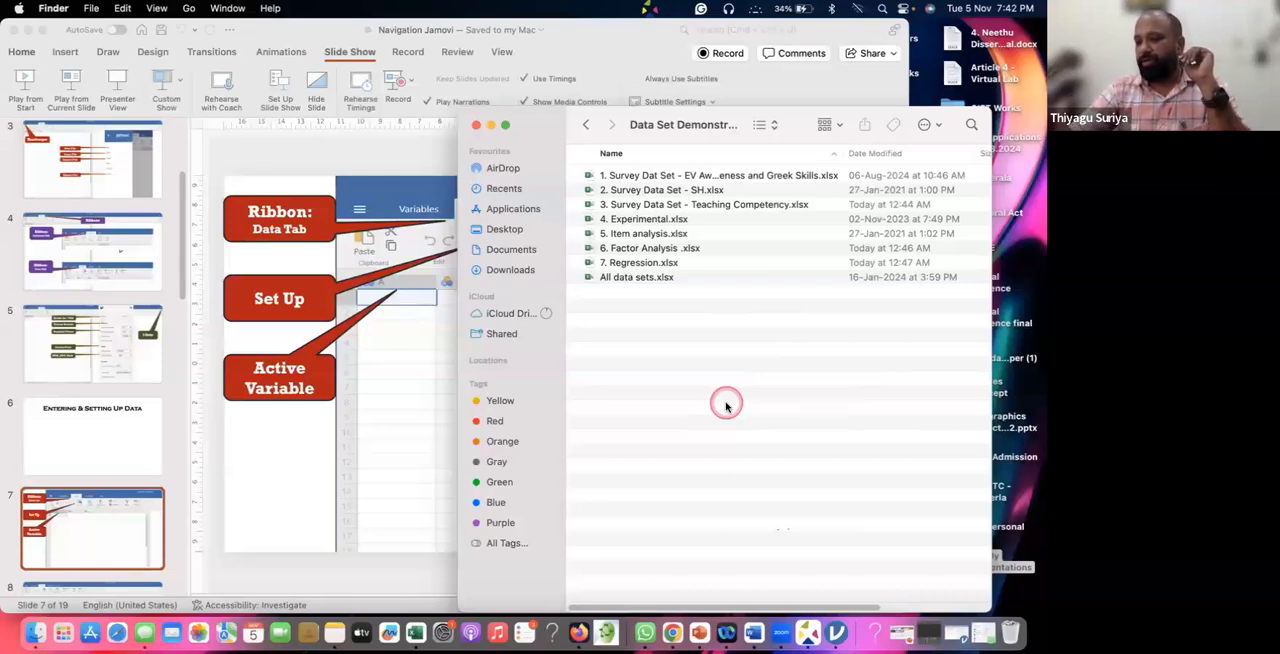
# Open the workbook "1. Survey Dat Set - EV Awareness and Greek Skills.xlsx" in Excel and go to its header row.
pyautogui.click(732, 182)
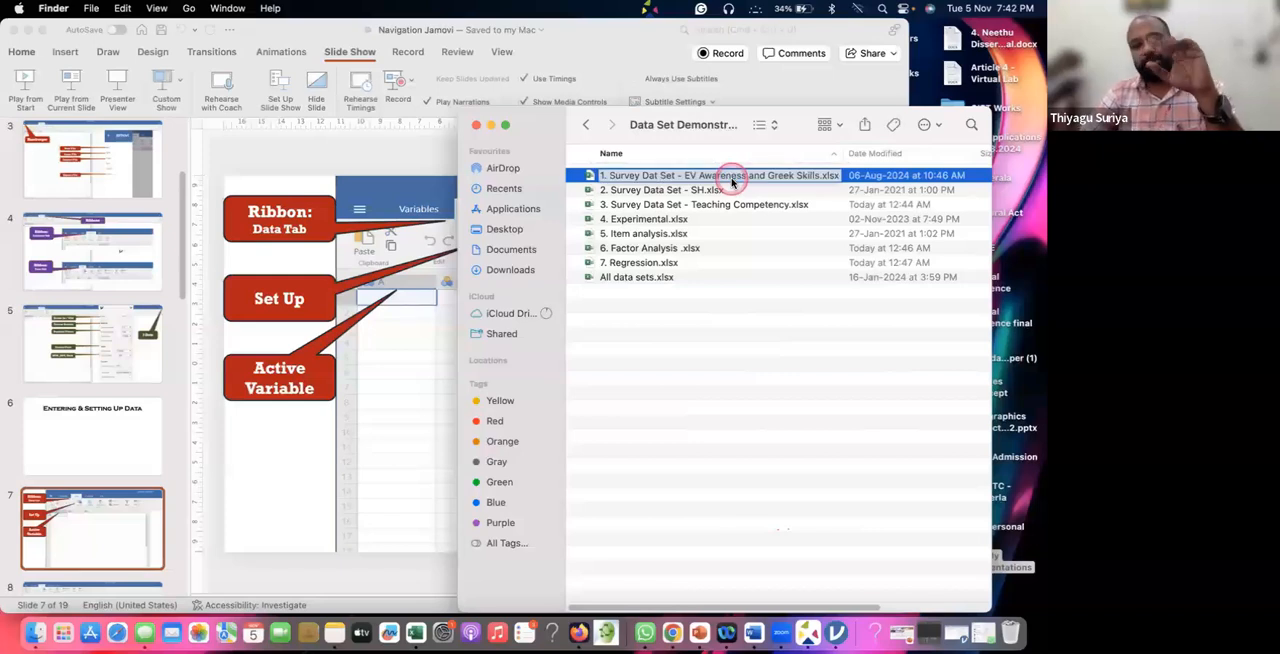
pyautogui.doubleClick(732, 182)
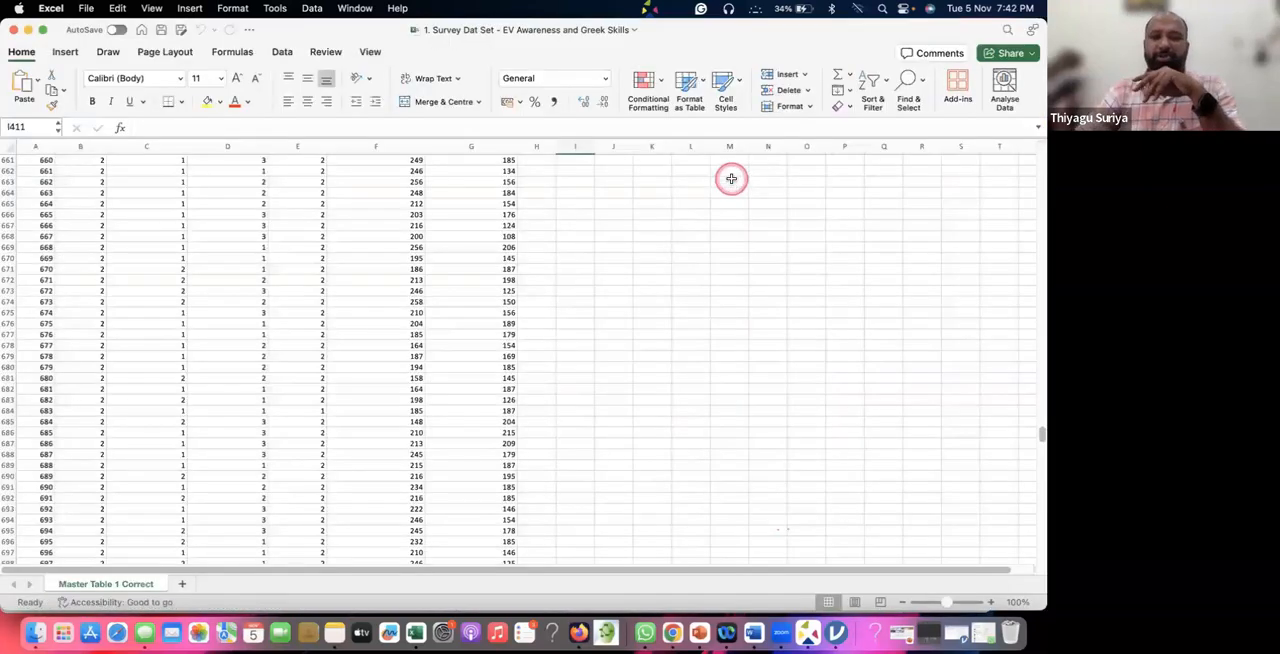
pyautogui.click(590, 323)
pyautogui.scroll(20, 600, 320)
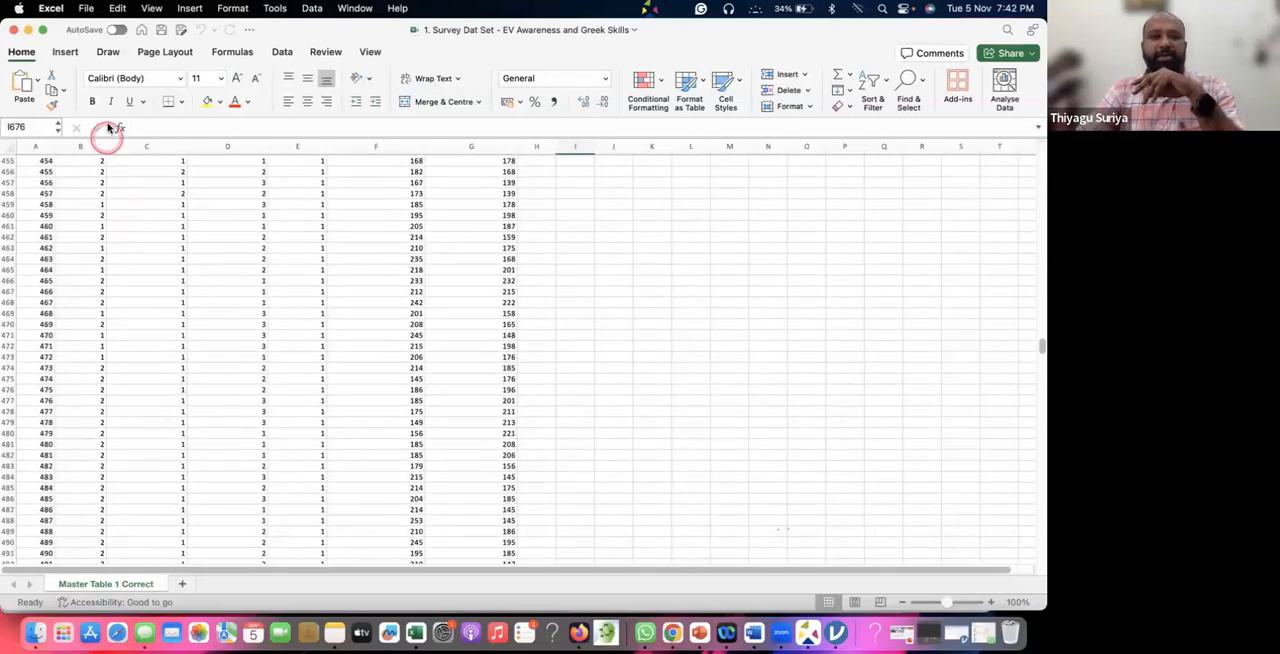
pyautogui.scroll(20, 287, 333)
pyautogui.scroll(20, 285, 337)
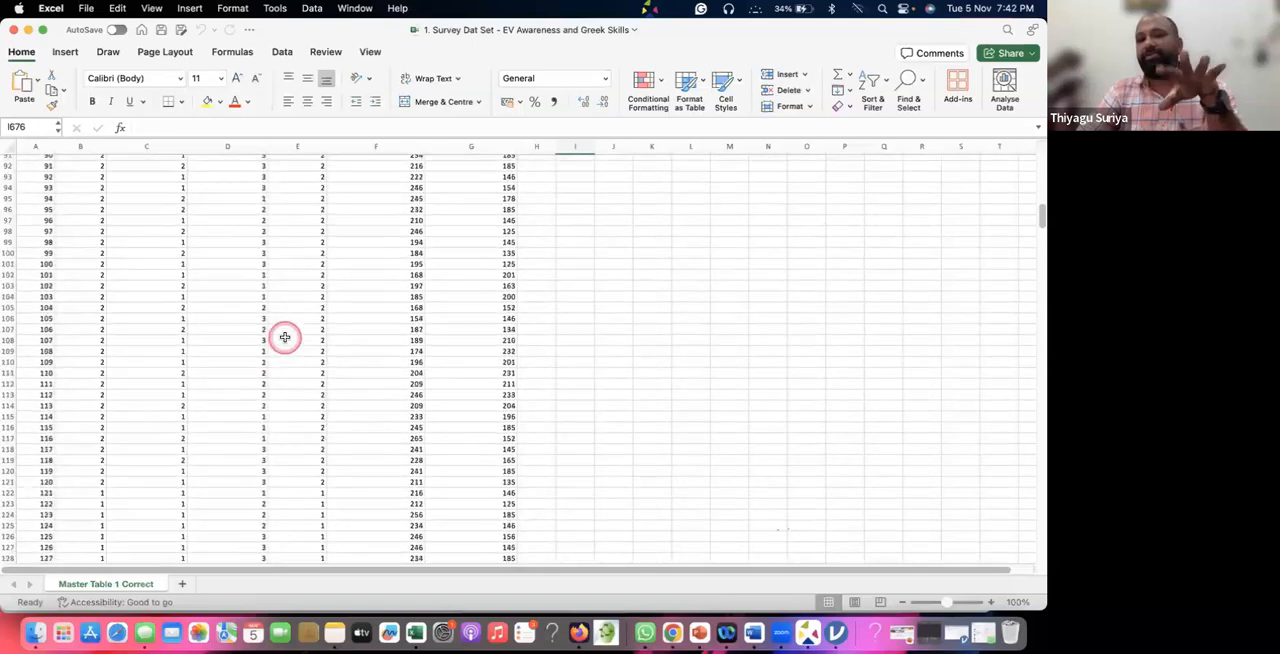
pyautogui.scroll(2, 314, 333)
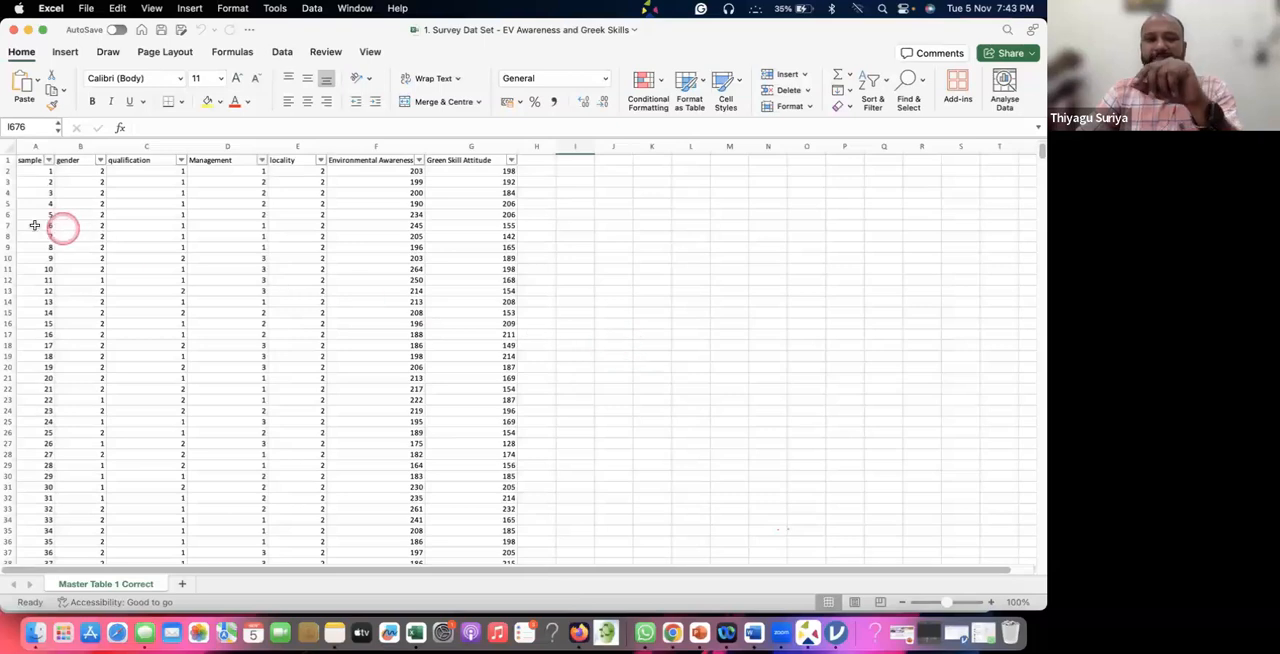
# Examine the sample, gender and qualification columns of the survey data by selecting each in turn.
pyautogui.click(37, 147)
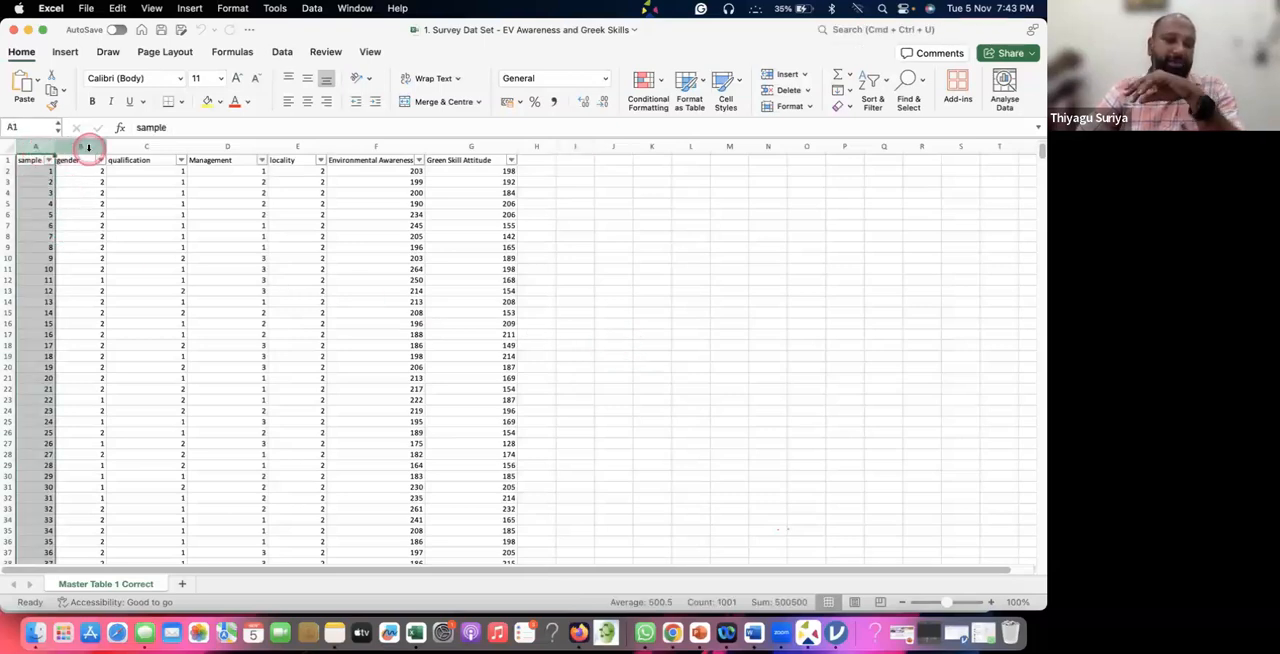
pyautogui.click(80, 147)
pyautogui.click(30, 146)
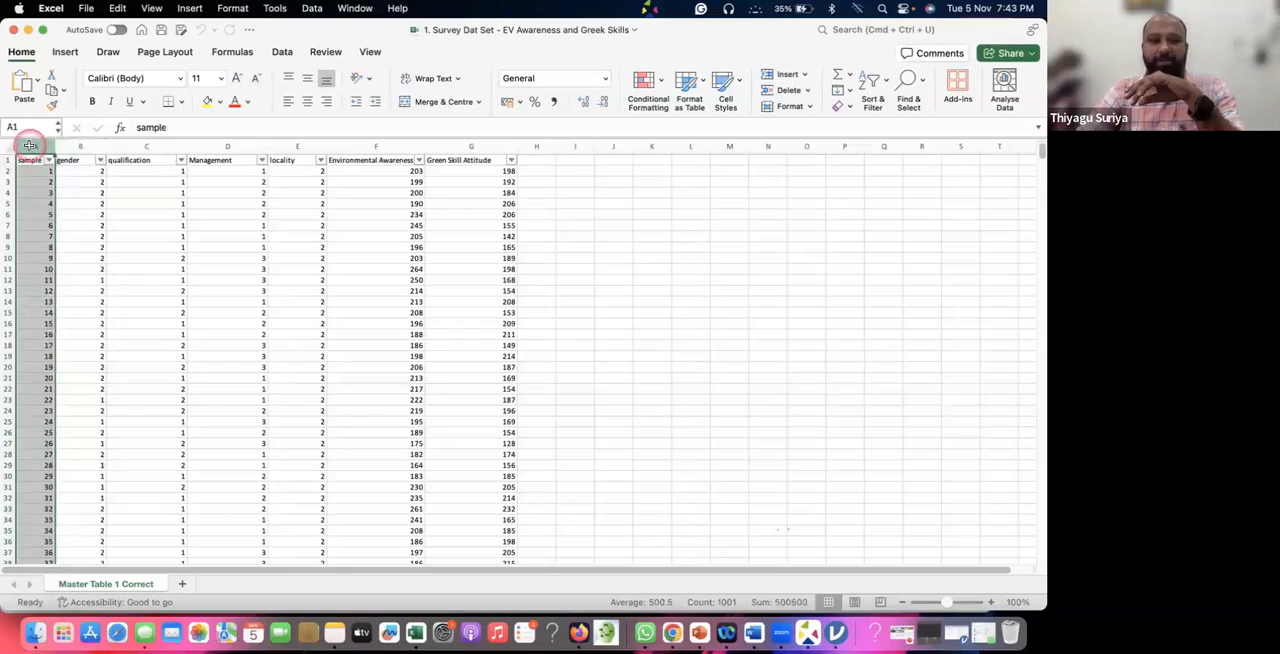
pyautogui.moveTo(55, 145); pyautogui.dragTo(69, 145)
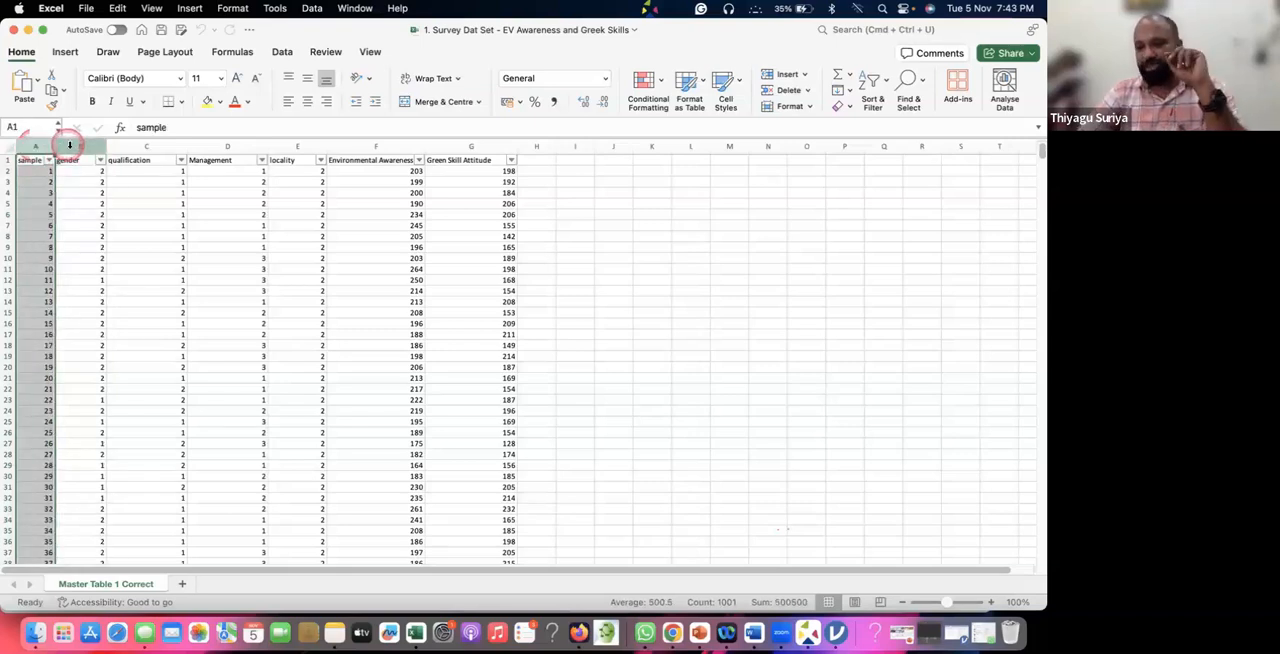
pyautogui.click(82, 146)
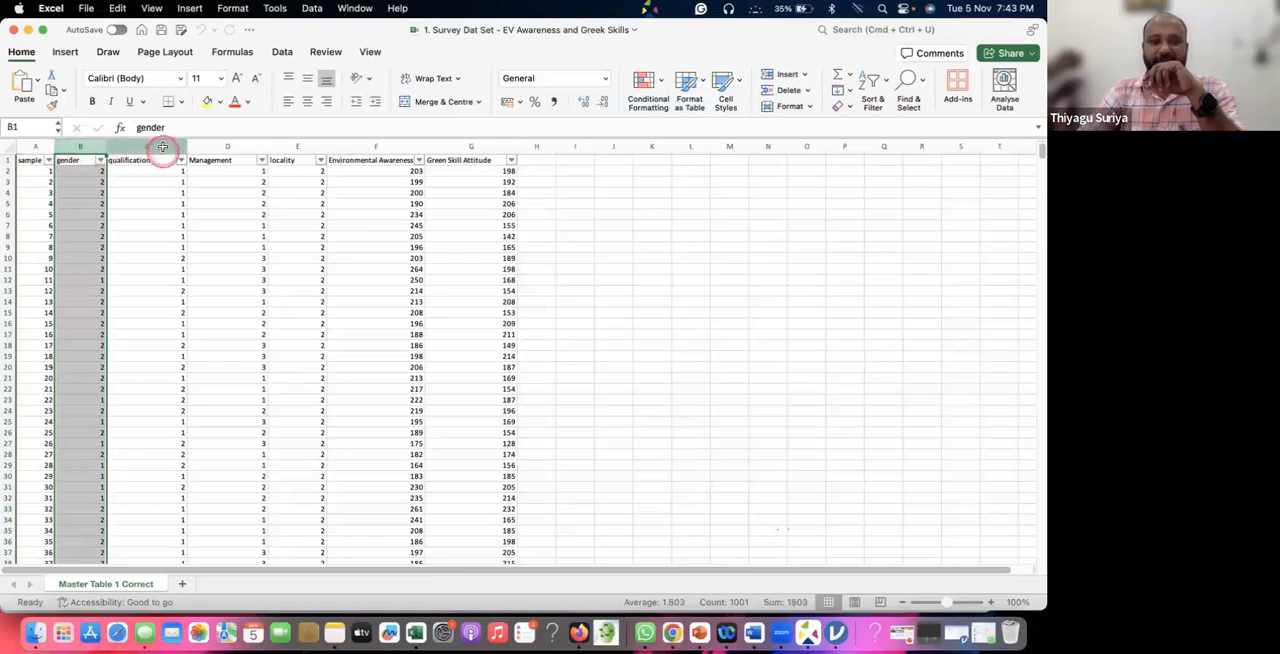
pyautogui.click(160, 146)
# Examine the Environmental Awareness and Green Skill Attitude score columns by selecting them alternately.
pyautogui.click(377, 146)
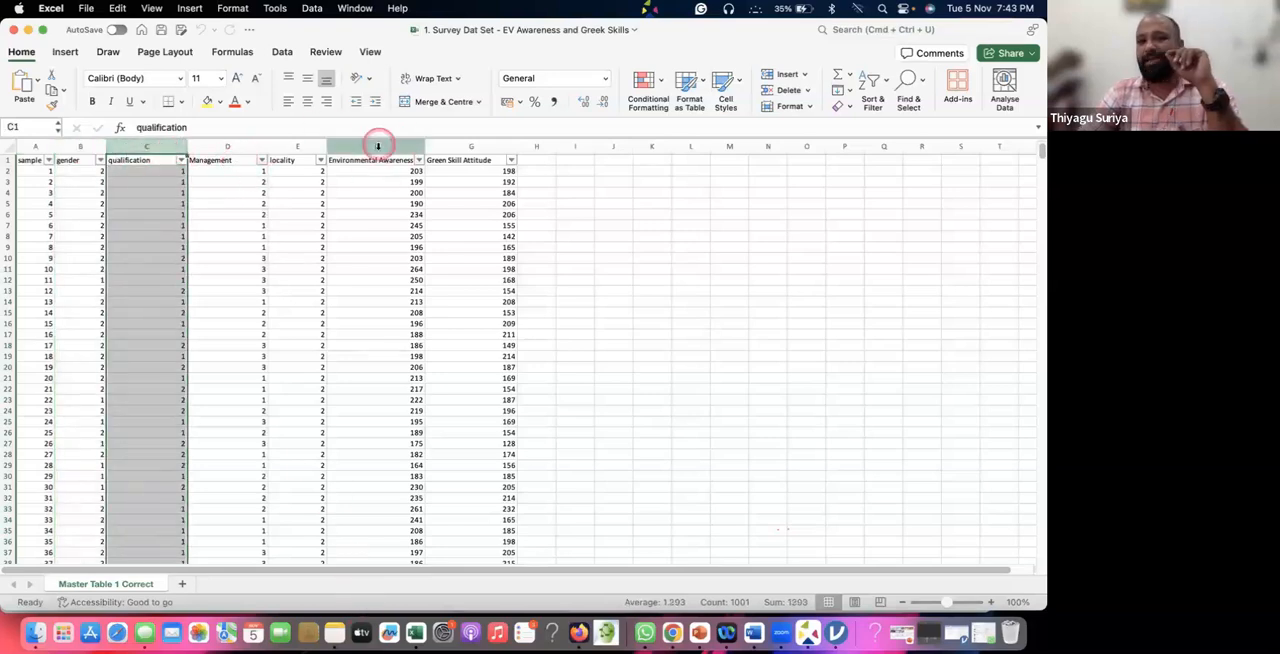
pyautogui.click(485, 146)
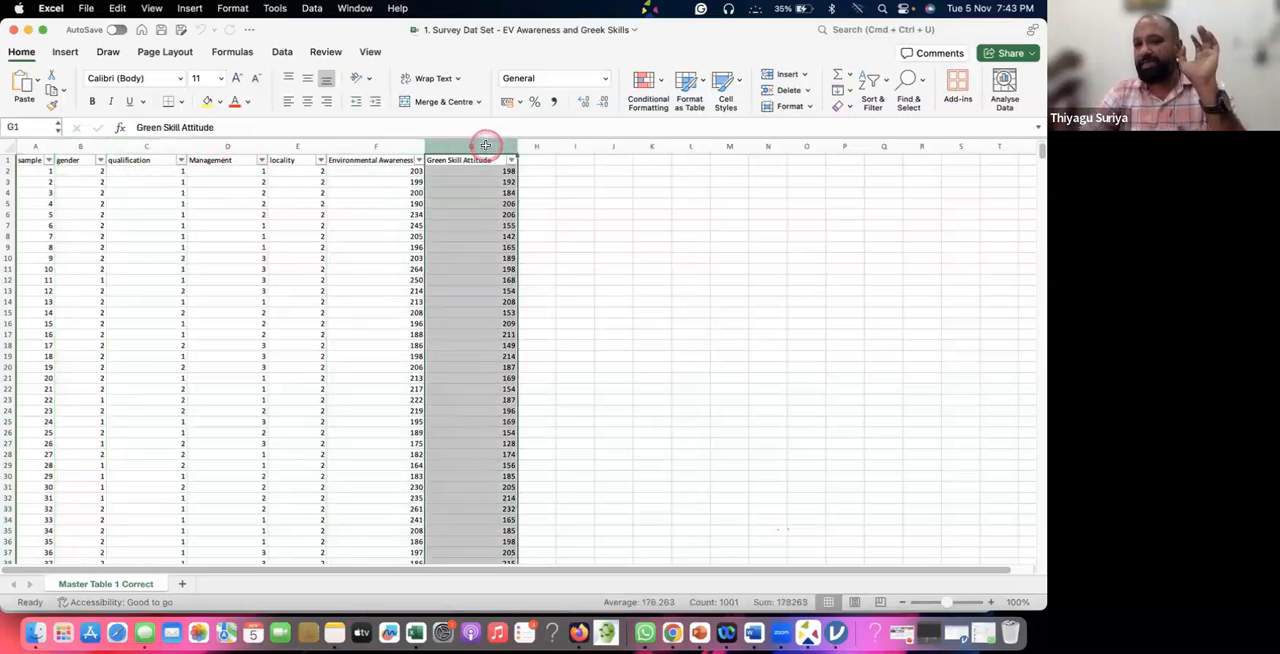
pyautogui.click(386, 146)
pyautogui.click(457, 146)
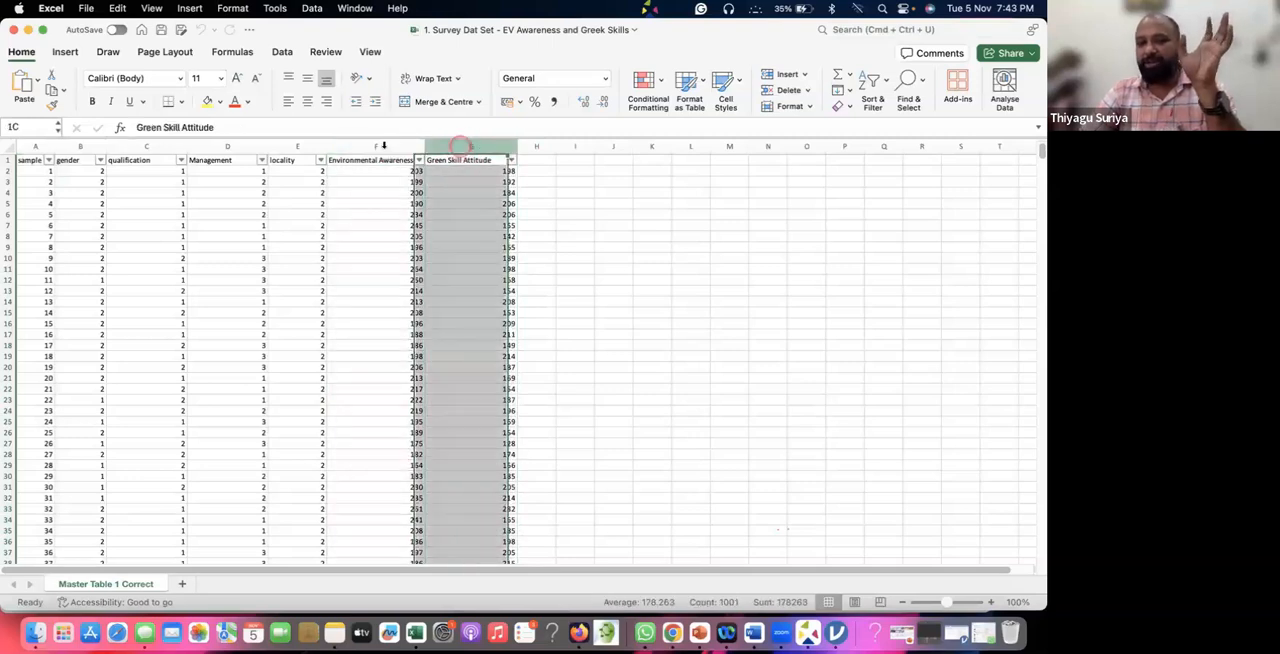
pyautogui.click(380, 146)
pyautogui.click(483, 146)
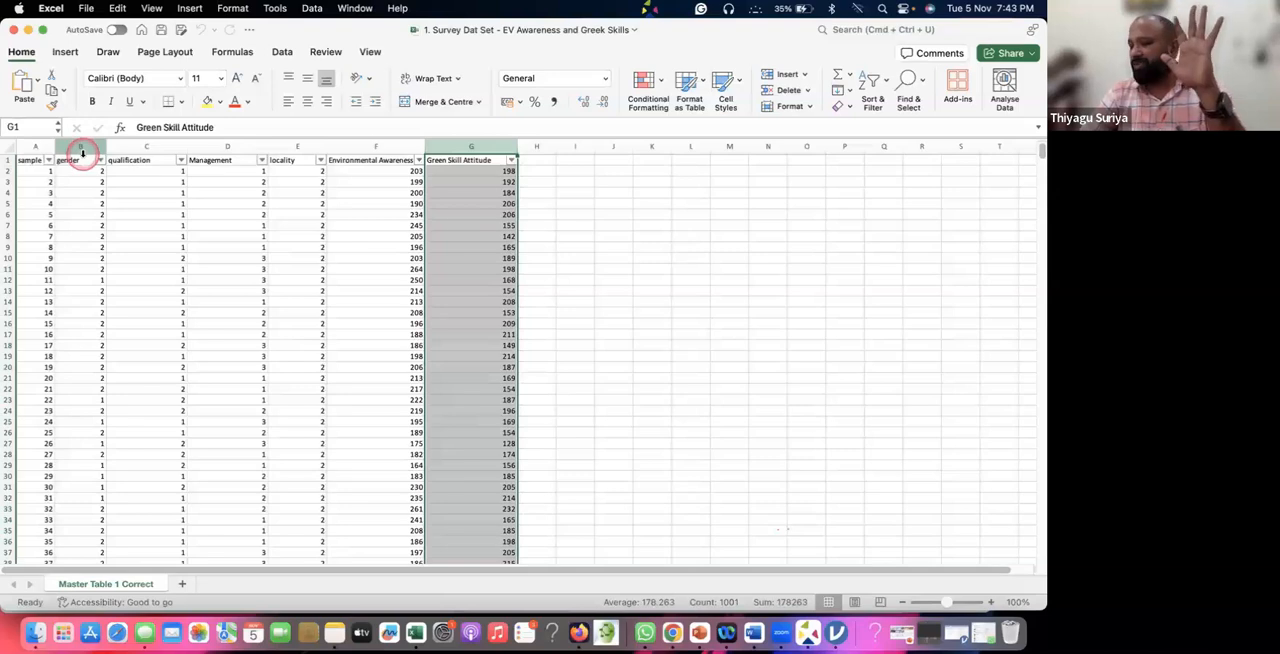
# Save a copy of the survey workbook to the Desktop under the same name and close the workbook.
pyautogui.click(86, 8)
pyautogui.click(95, 134)
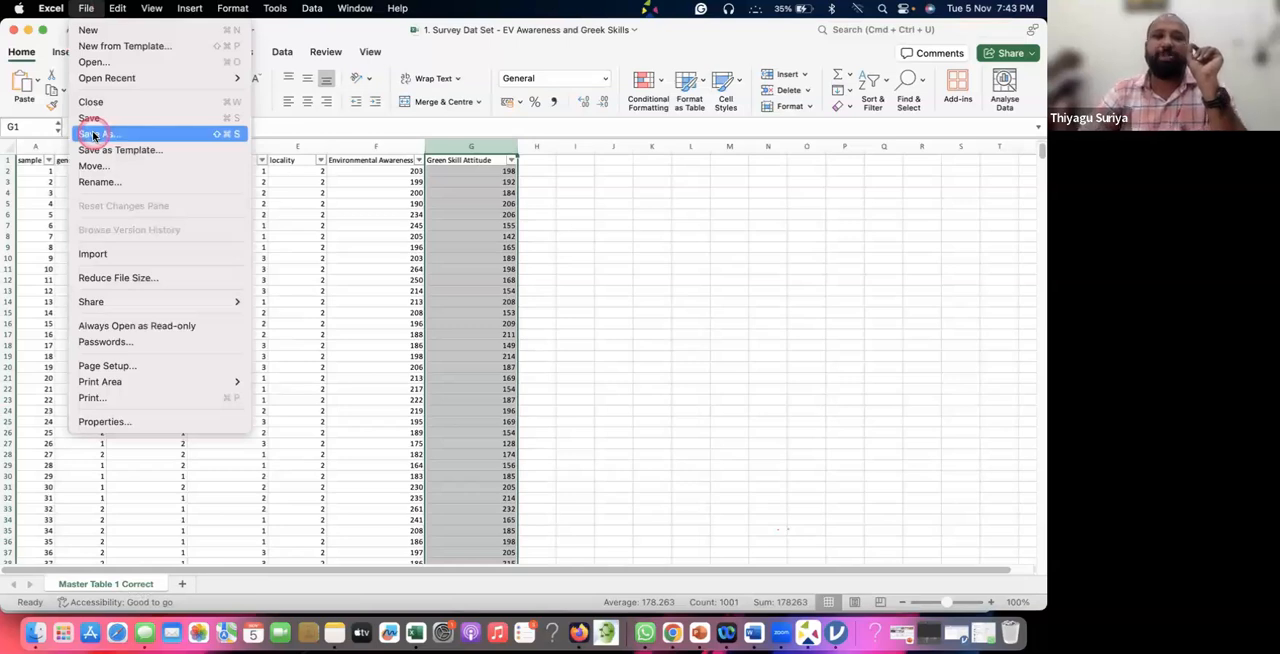
pyautogui.click(94, 134)
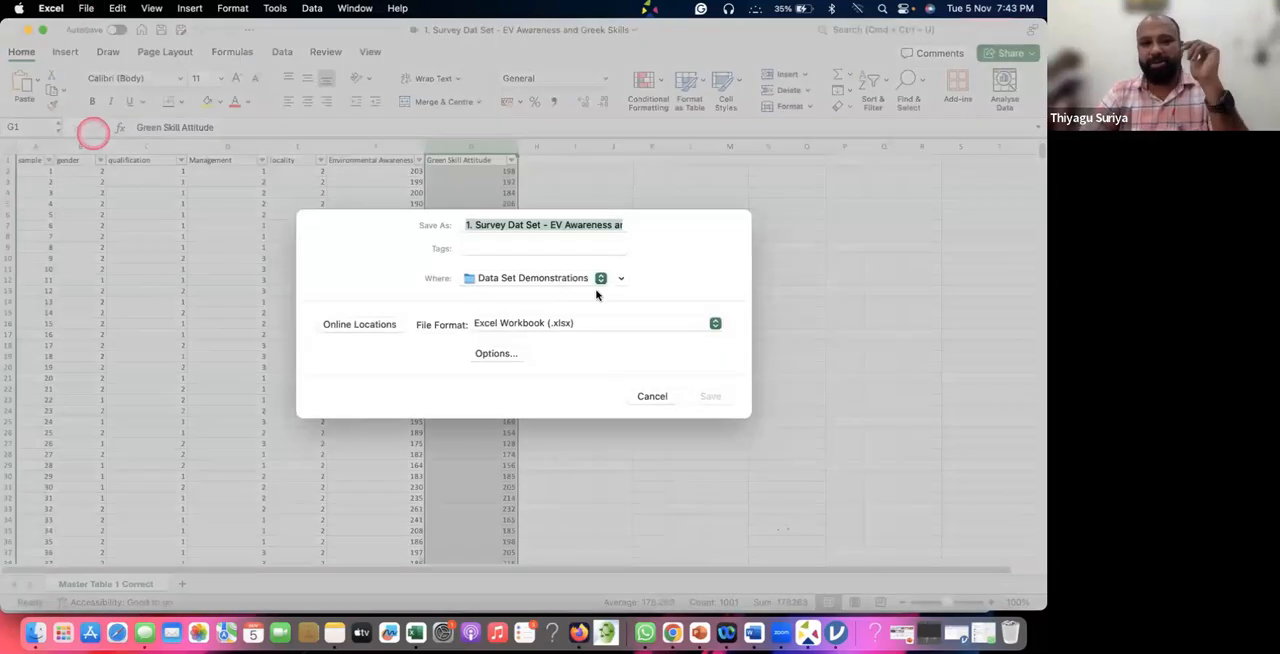
pyautogui.click(524, 277)
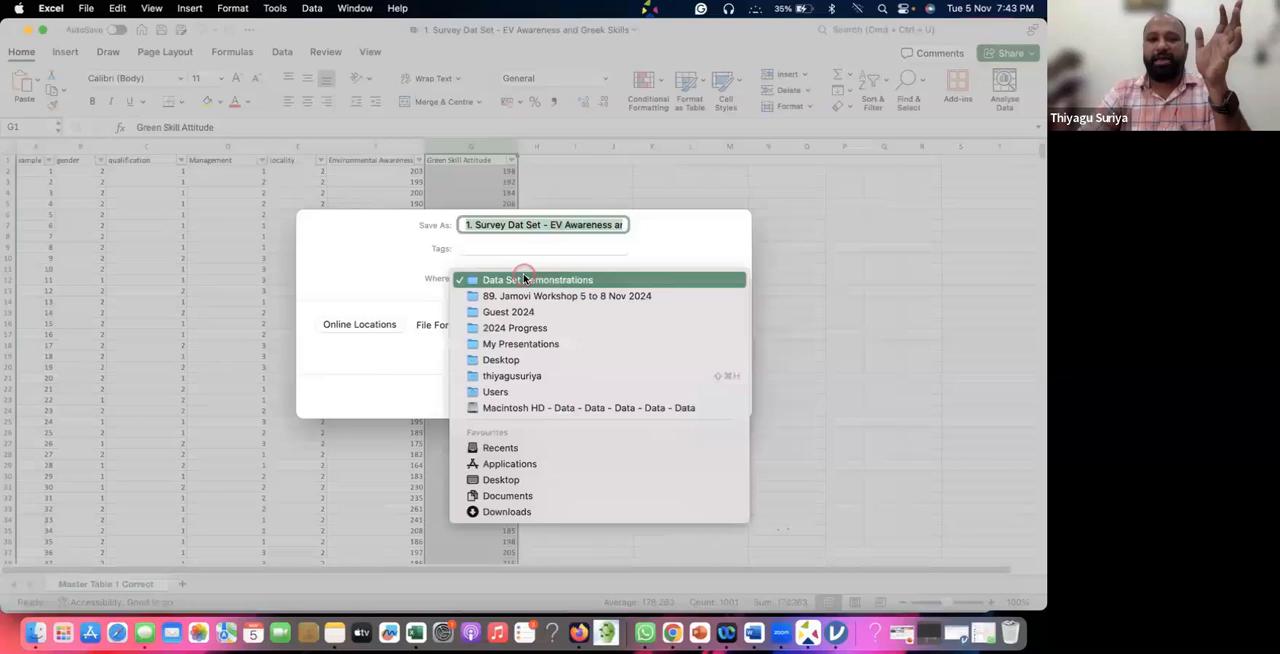
pyautogui.click(500, 360)
pyautogui.click(712, 393)
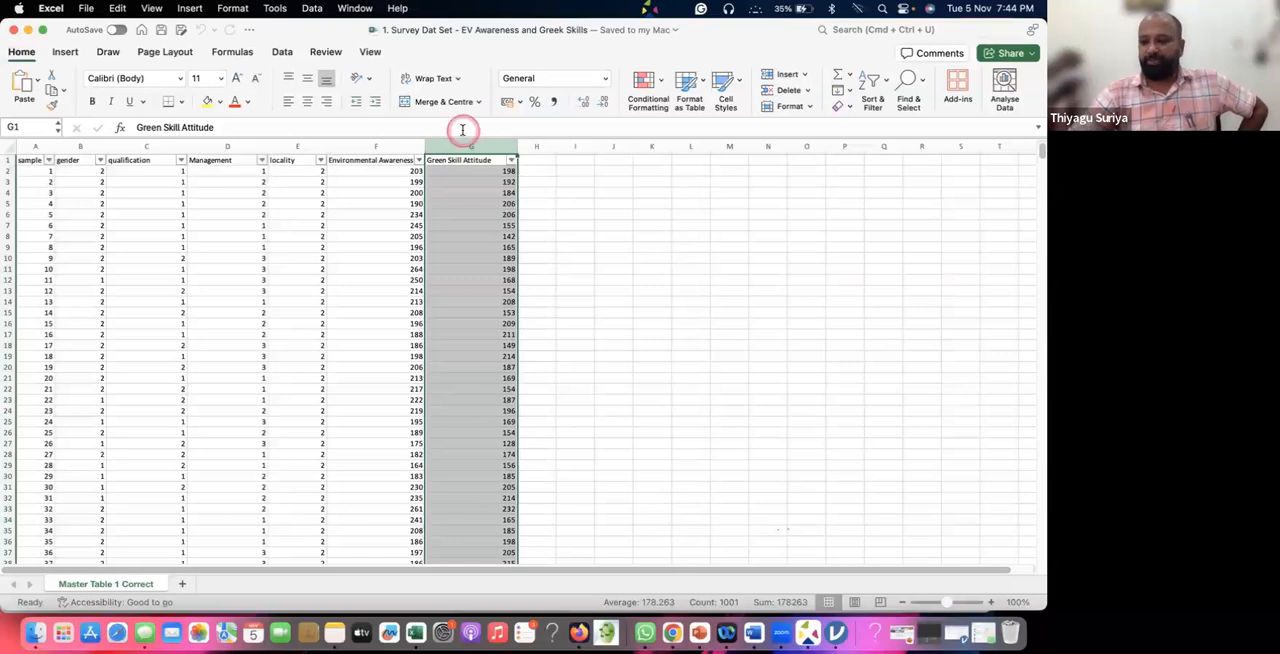
pyautogui.click(13, 30)
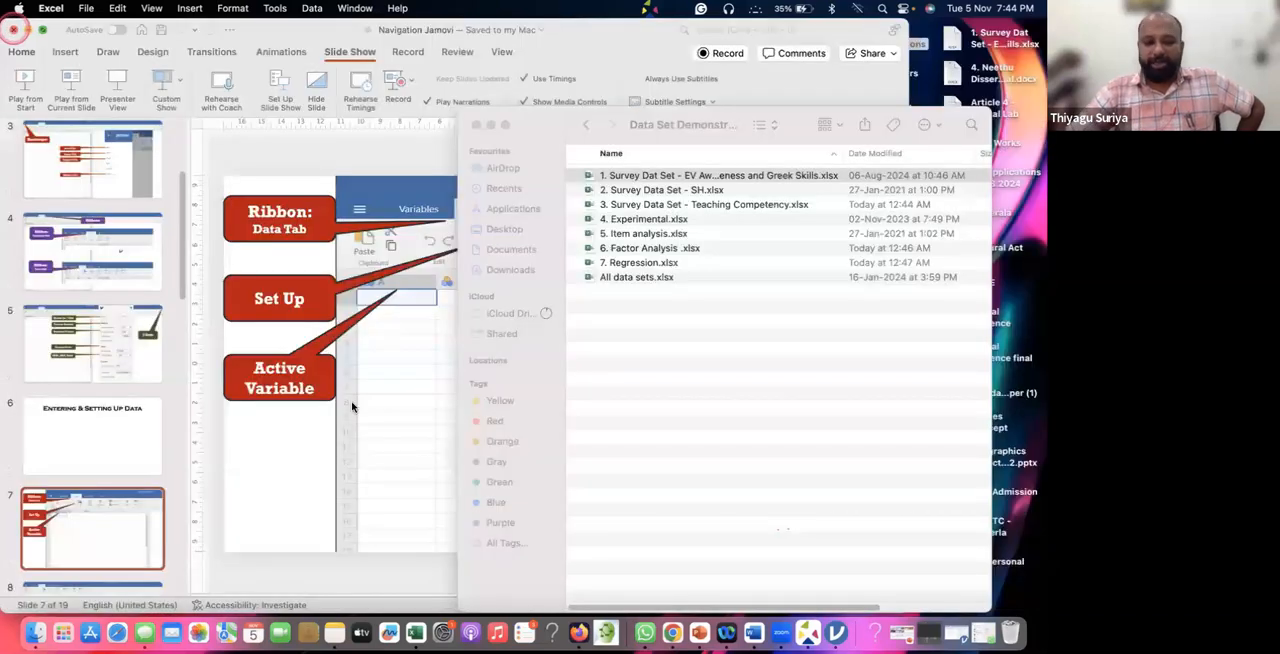
# Switch to jamovi and close the untitled data set without saving its changes.
pyautogui.click(63, 632)
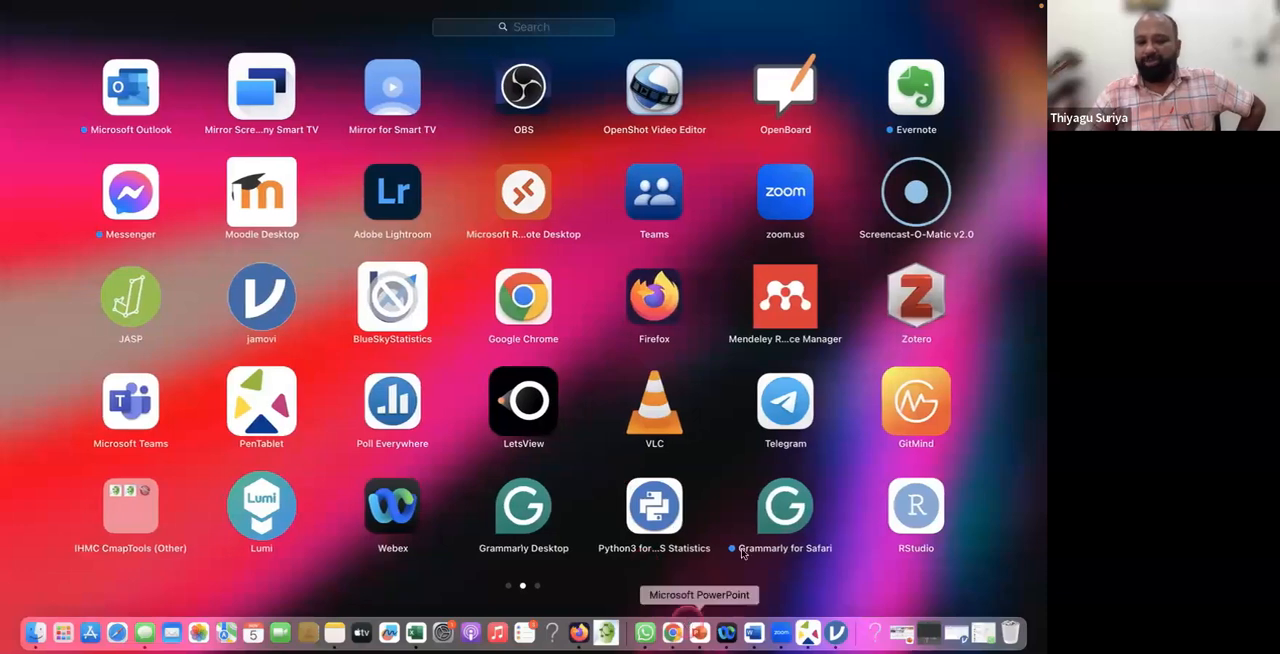
pyautogui.click(836, 632)
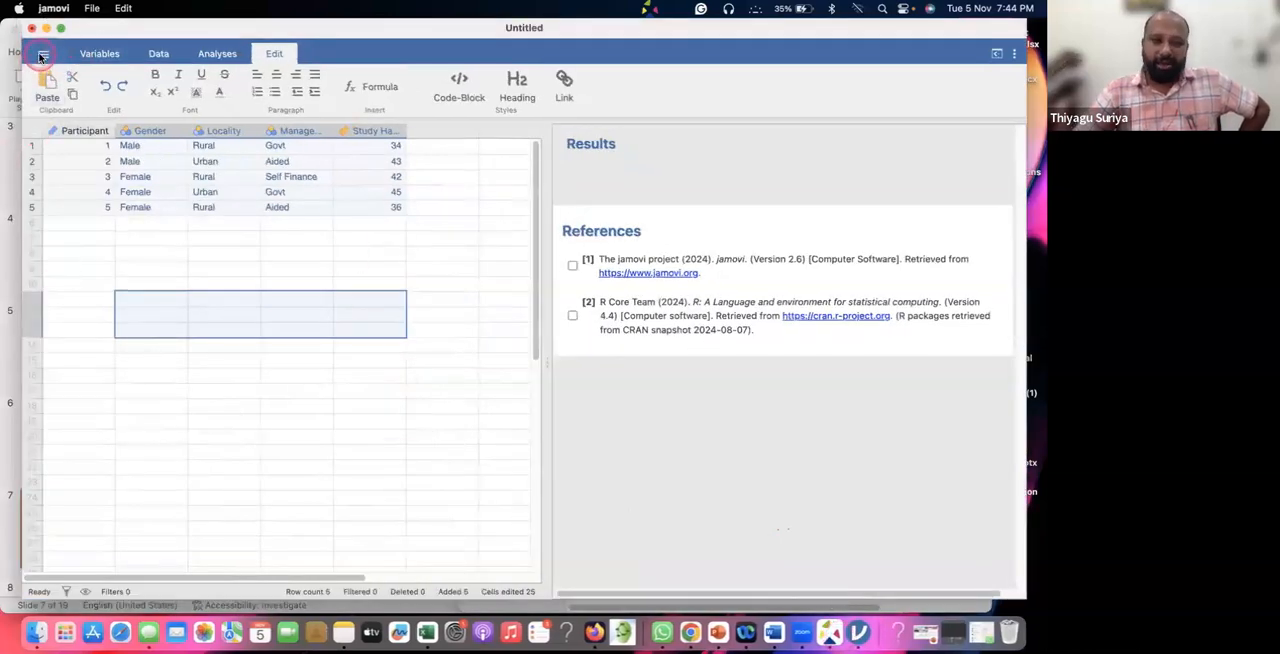
pyautogui.click(41, 57)
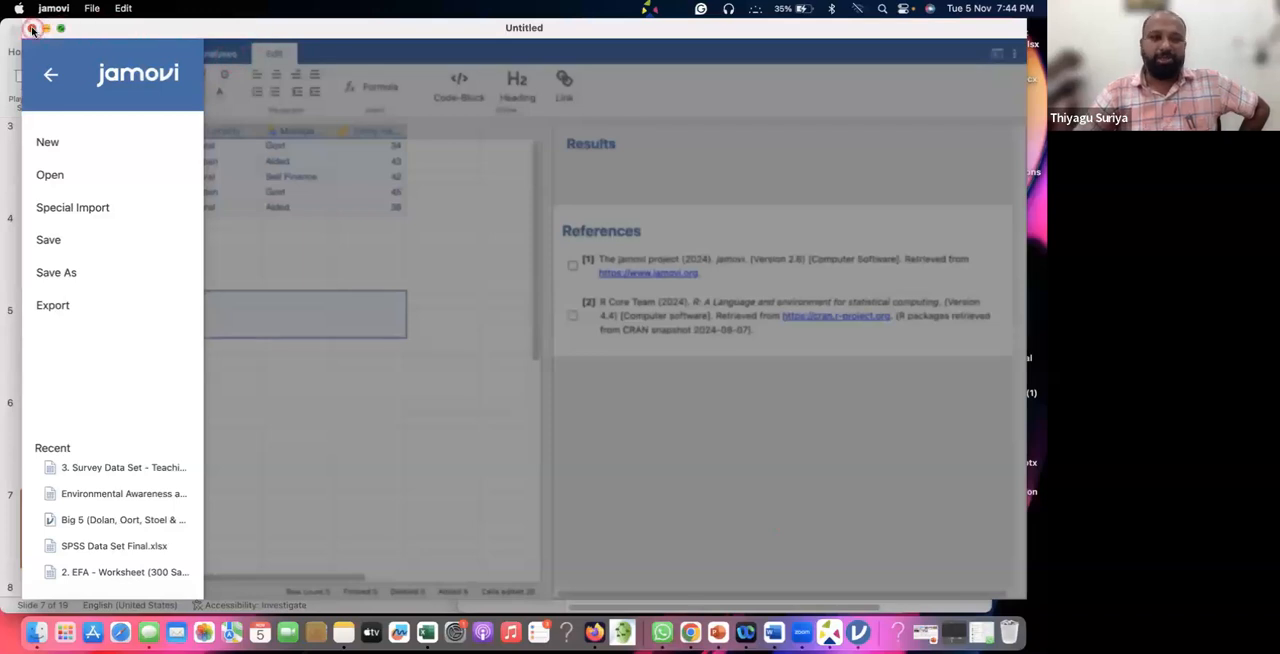
pyautogui.click(32, 29)
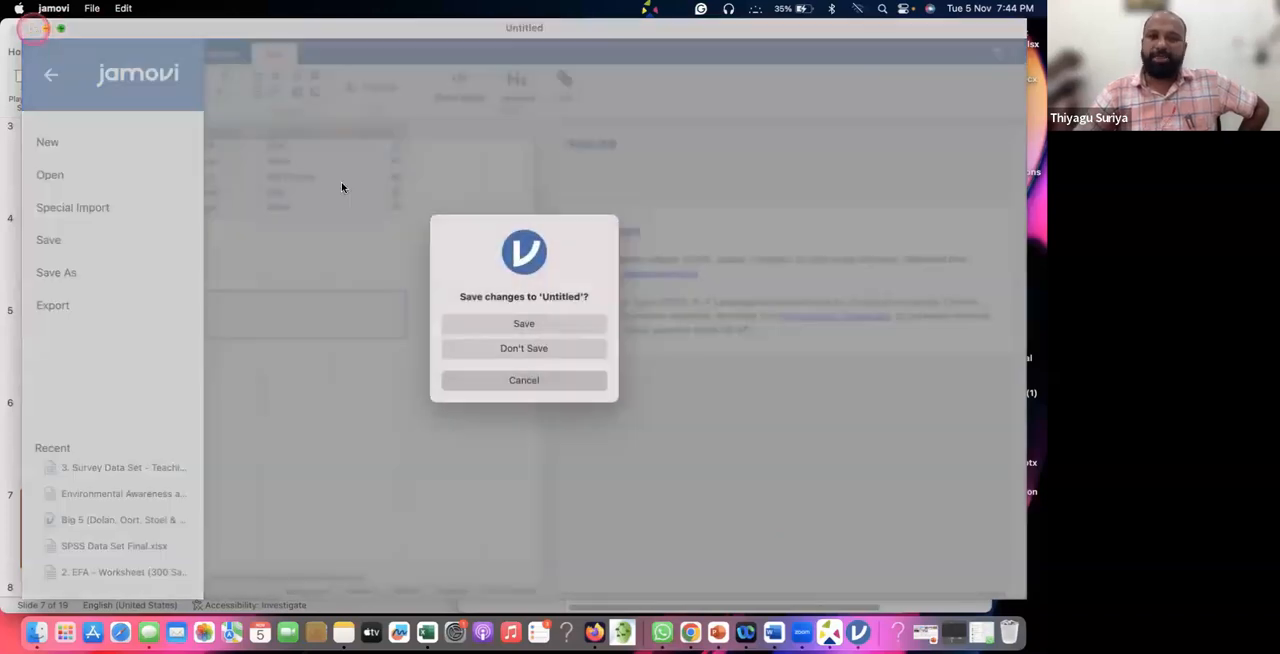
pyautogui.click(497, 346)
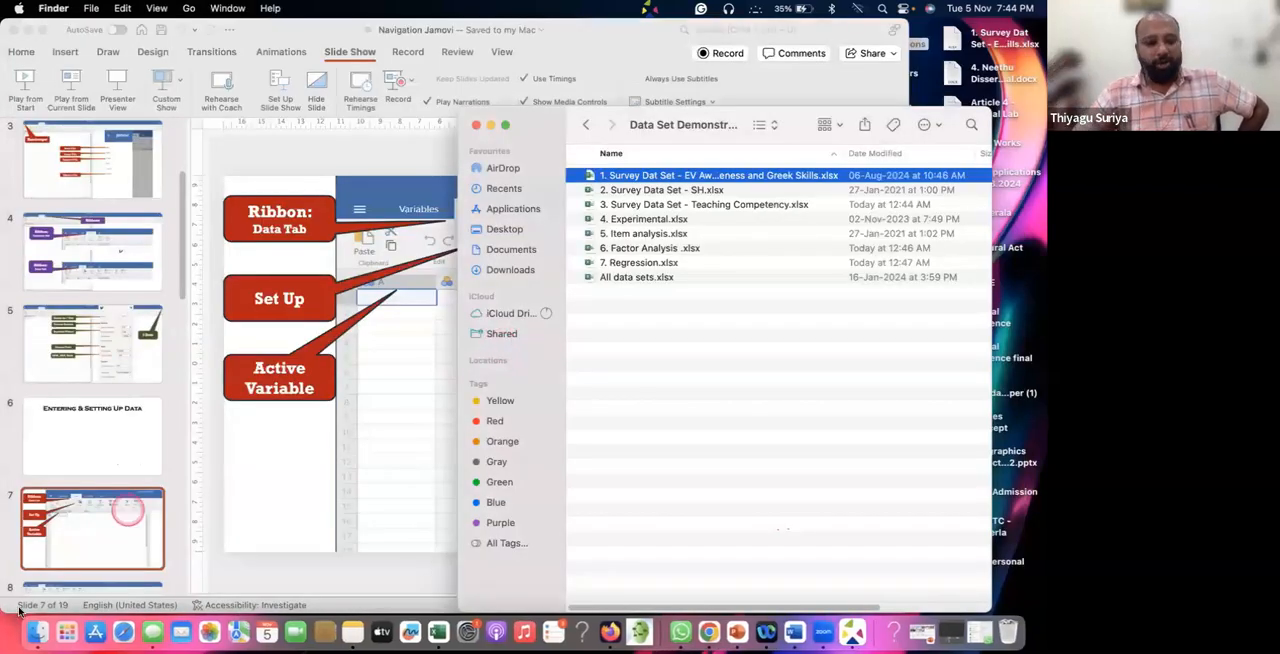
# Relaunch jamovi from Launchpad with an empty data set.
pyautogui.click(66, 632)
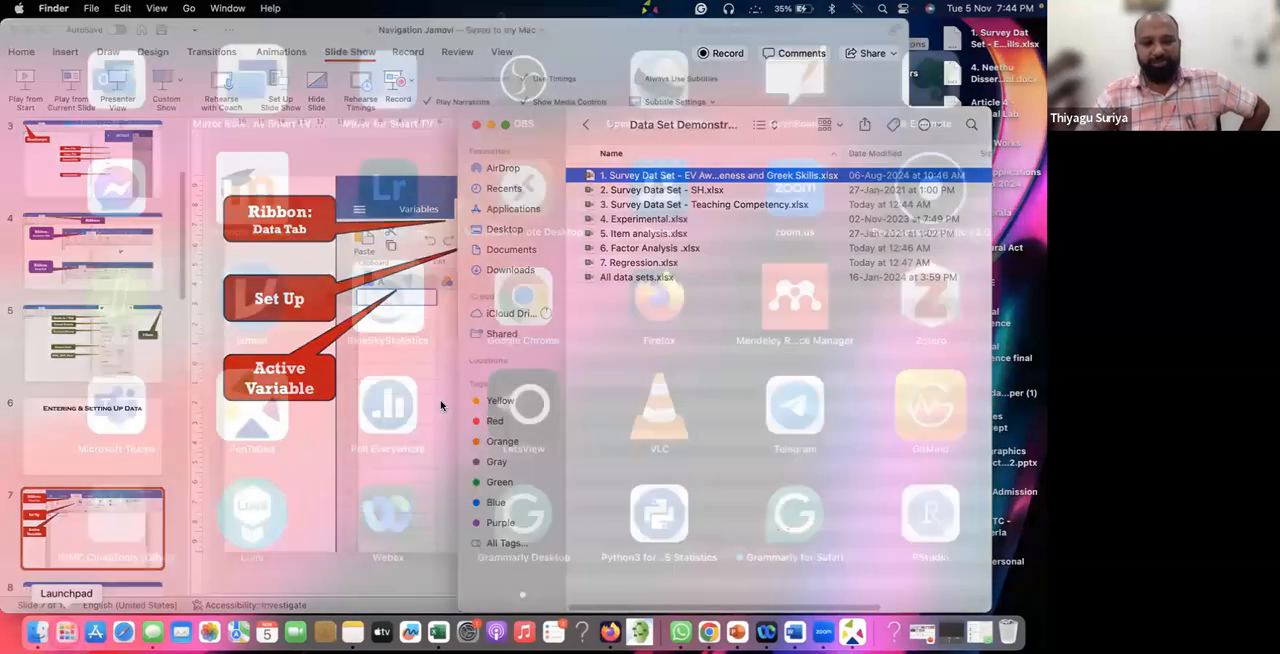
pyautogui.hscroll(3, 232, 321)
pyautogui.hscroll(3, 247, 319)
pyautogui.hscroll(-3, 247, 318)
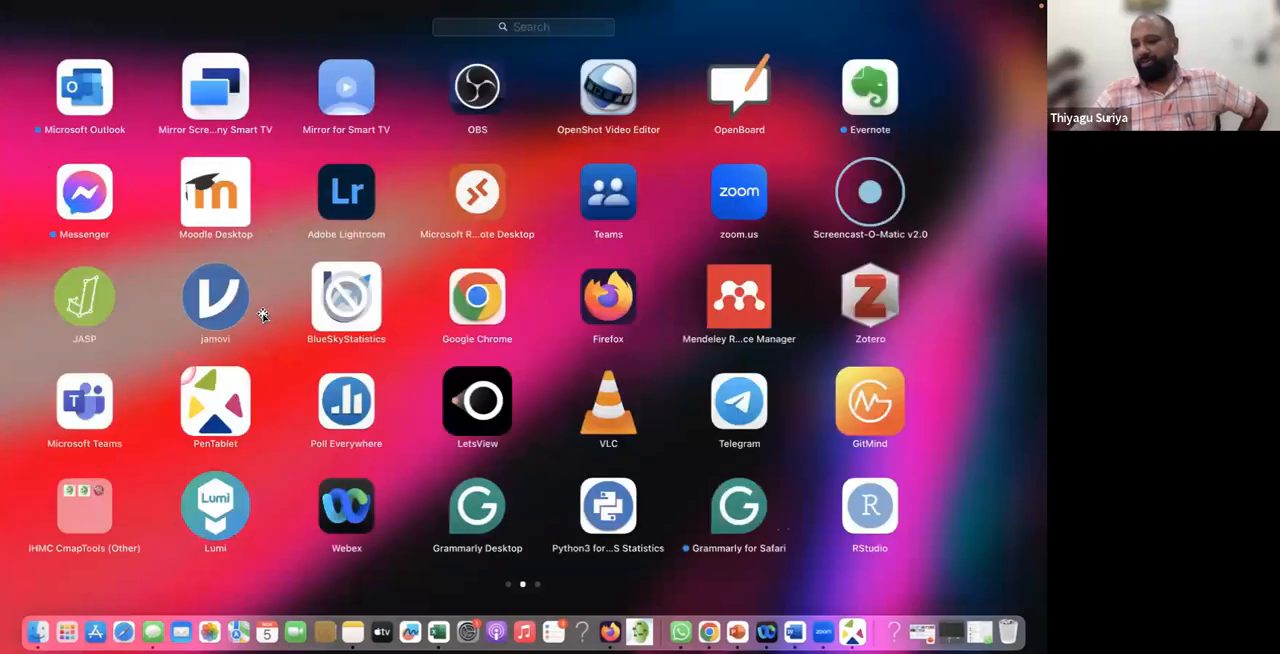
pyautogui.click(261, 314)
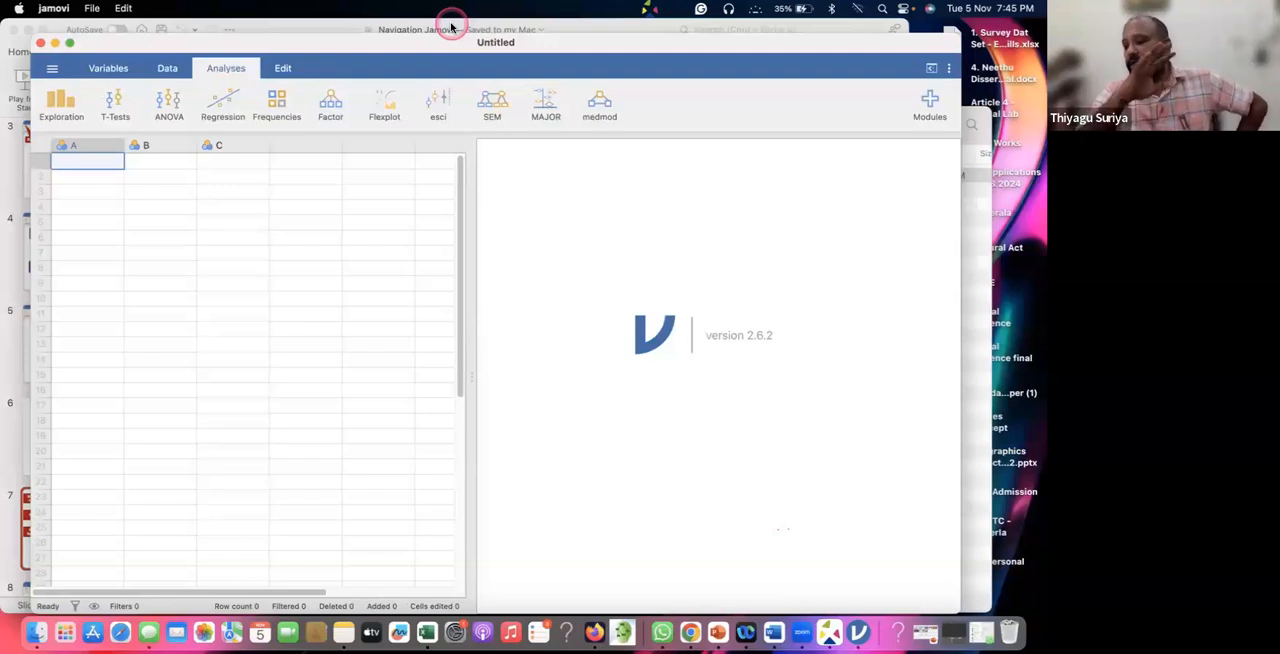
# Open the Excel file "1. Survey Dat Set - EV Awareness and Greek Skills" from the Desktop.
pyautogui.click(53, 78)
pyautogui.click(68, 193)
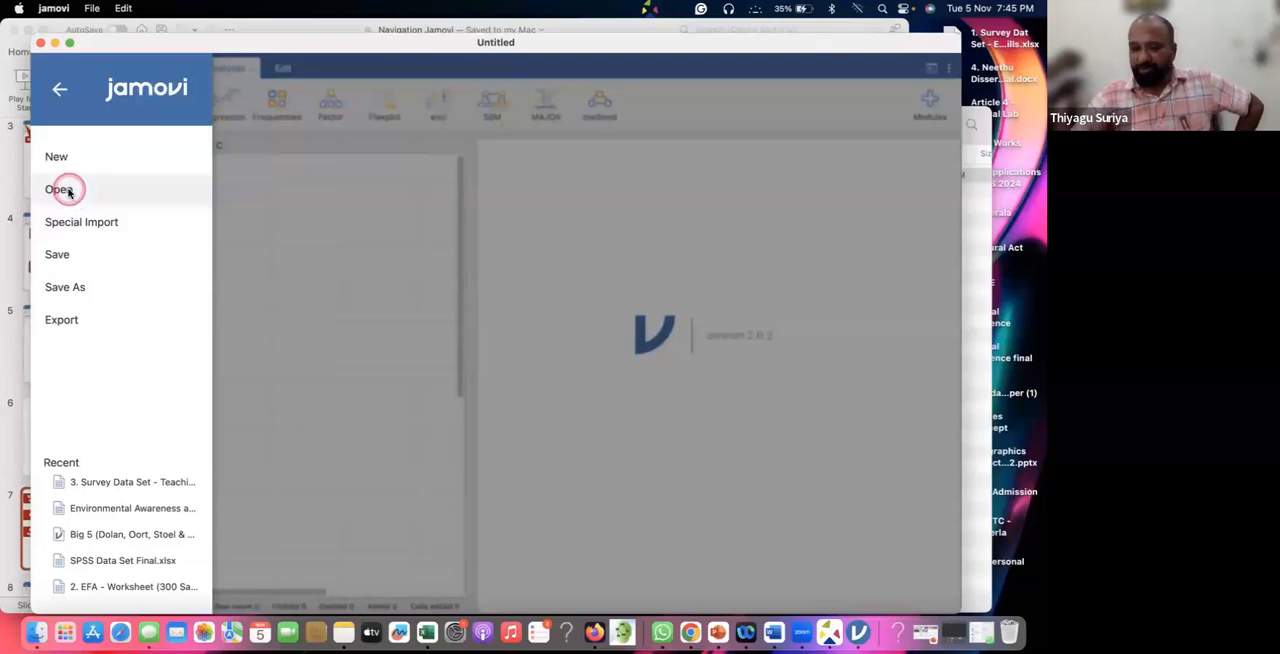
pyautogui.click(60, 190)
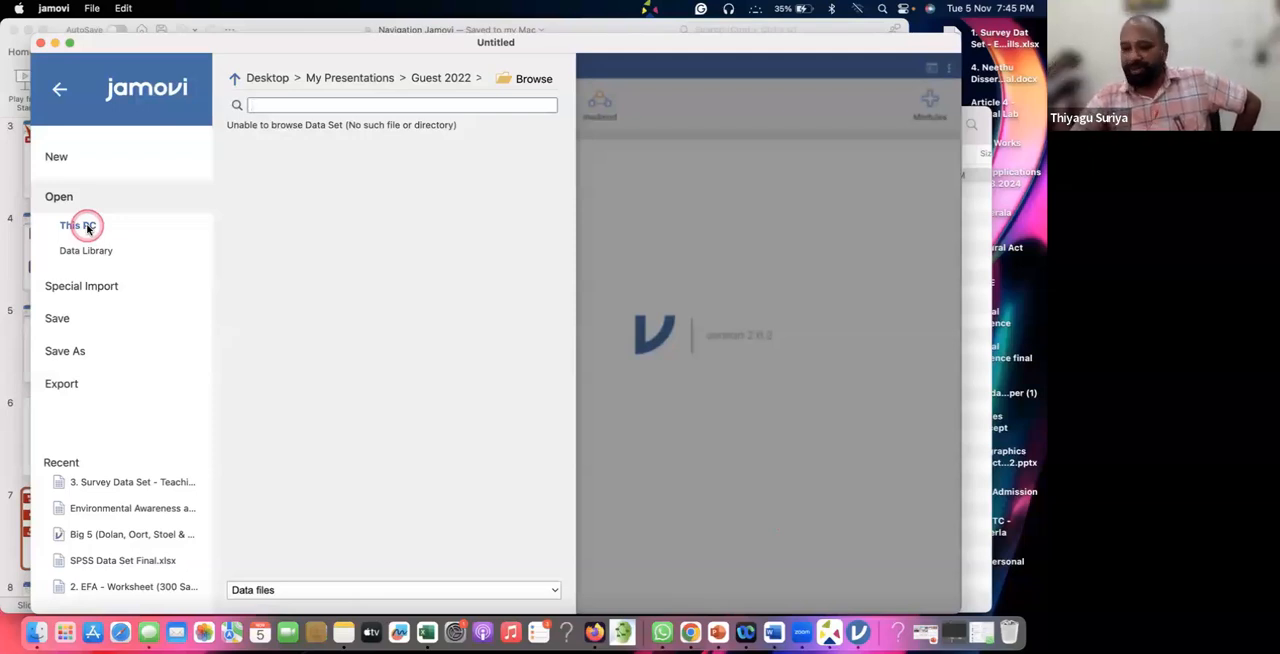
pyautogui.click(530, 80)
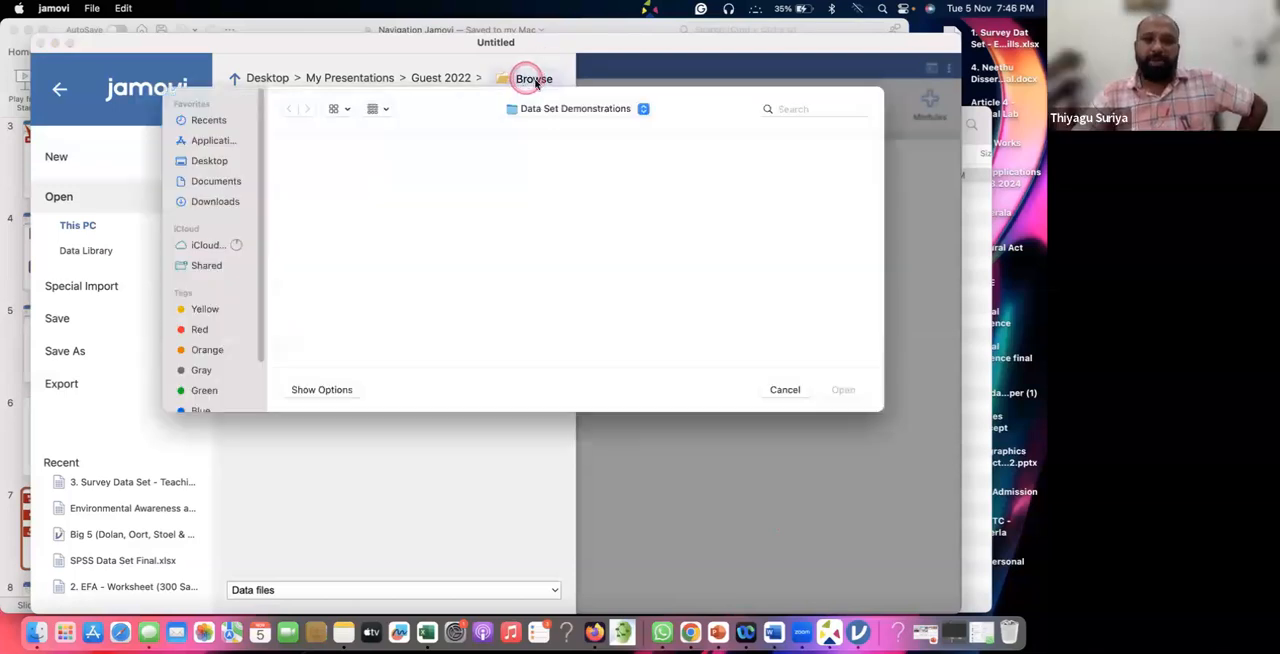
pyautogui.click(218, 159)
pyautogui.click(312, 188)
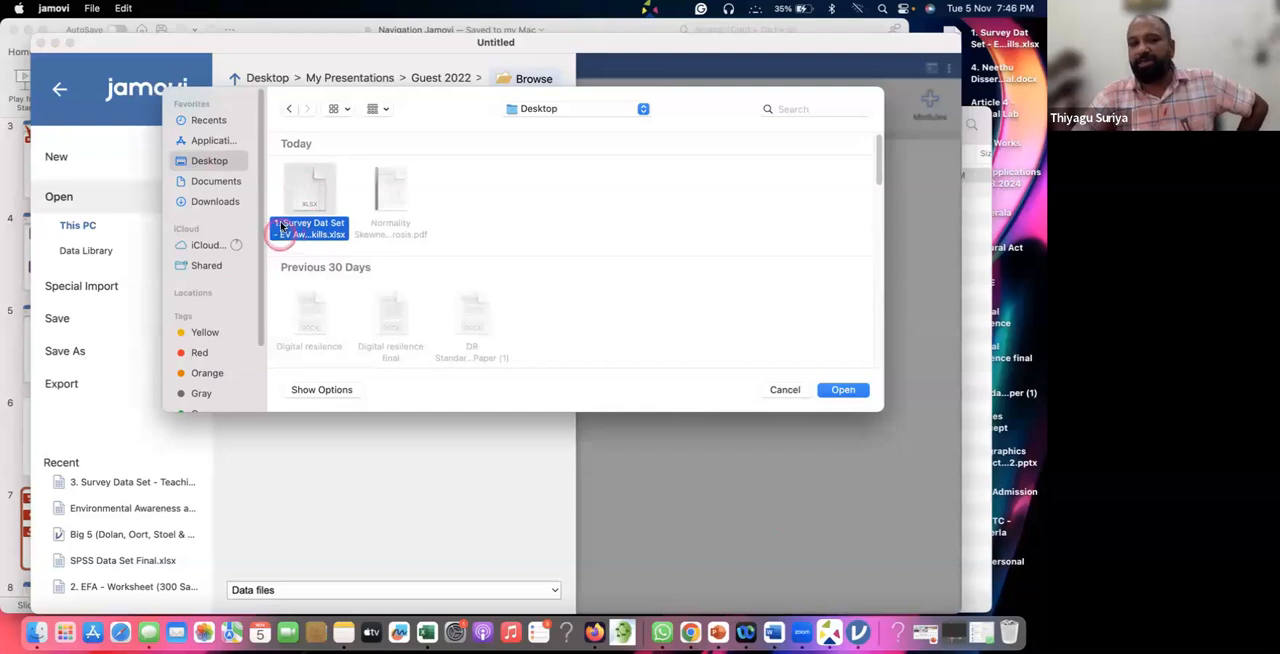
pyautogui.click(838, 391)
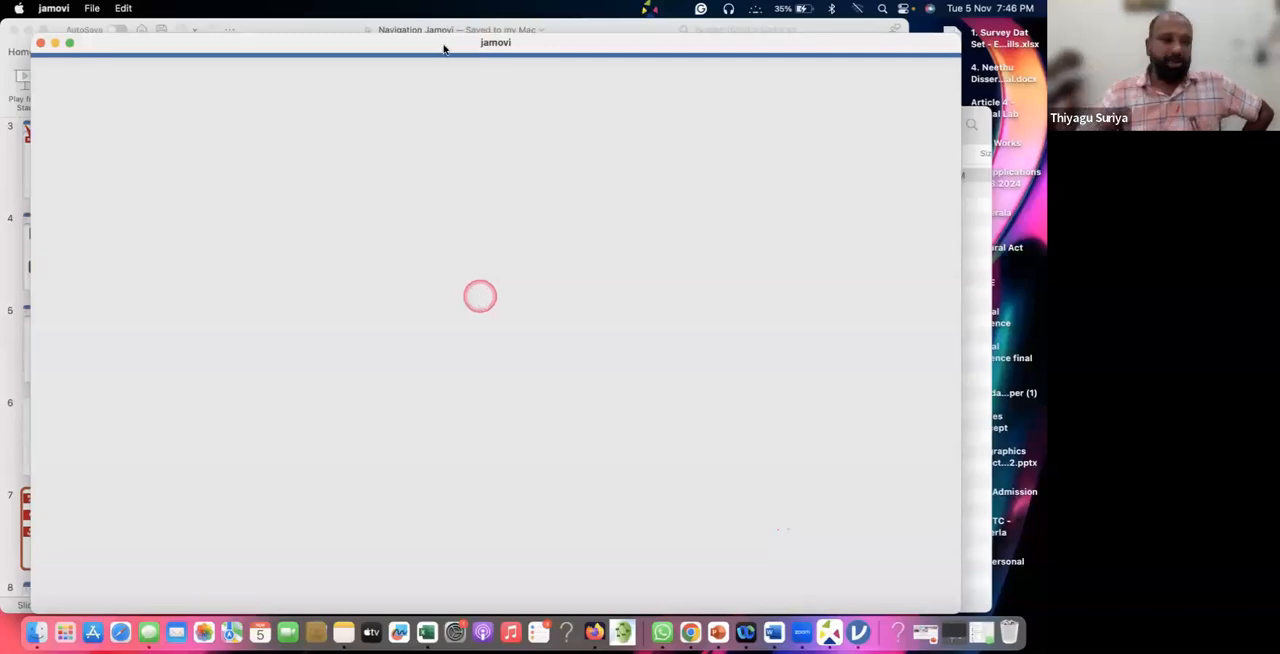
pyautogui.moveTo(449, 43); pyautogui.dragTo(488, 40)
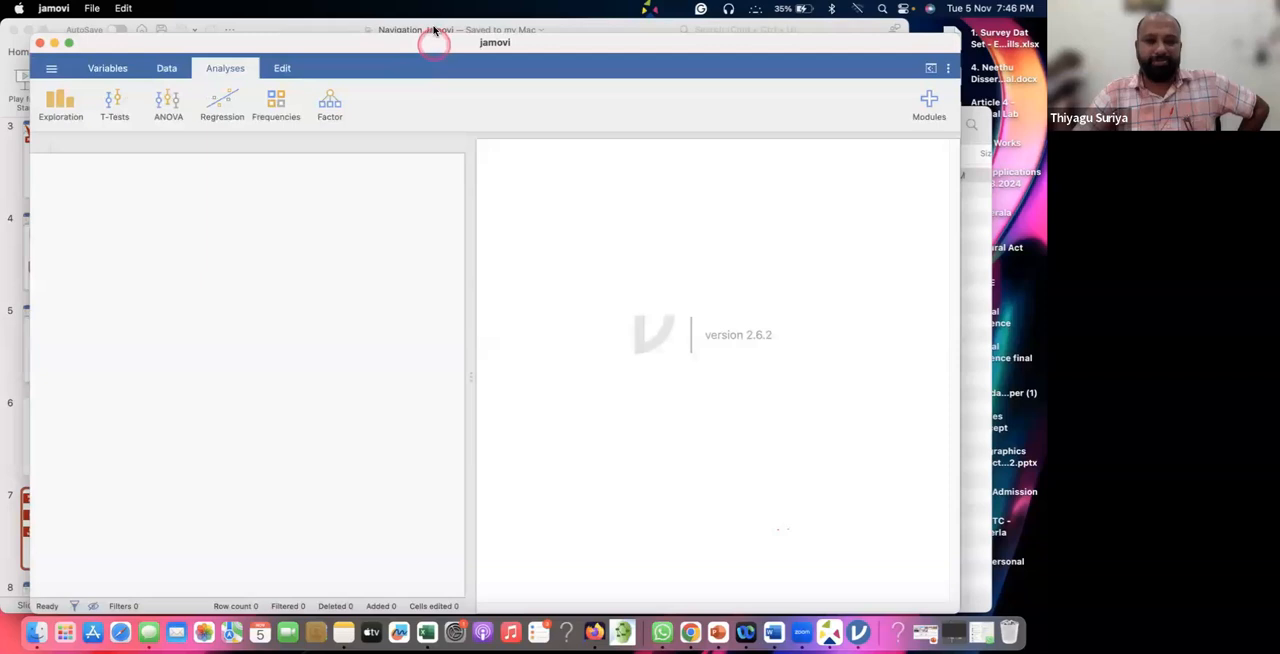
pyautogui.click(434, 30)
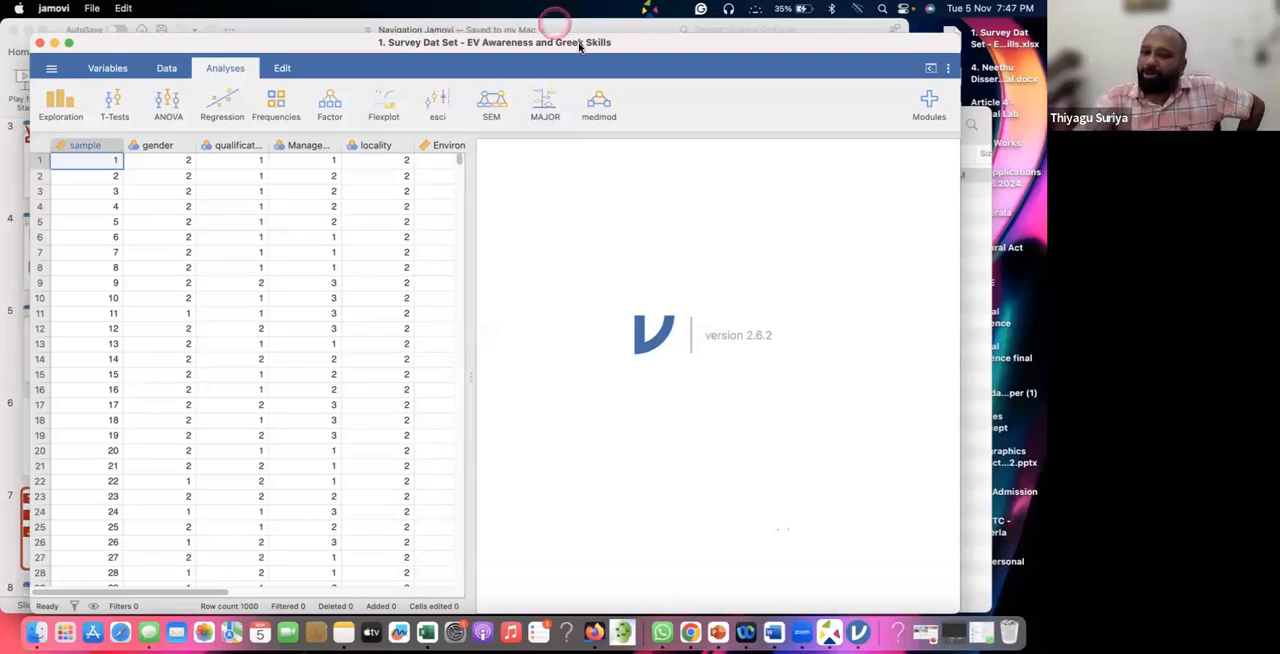
pyautogui.click(645, 46)
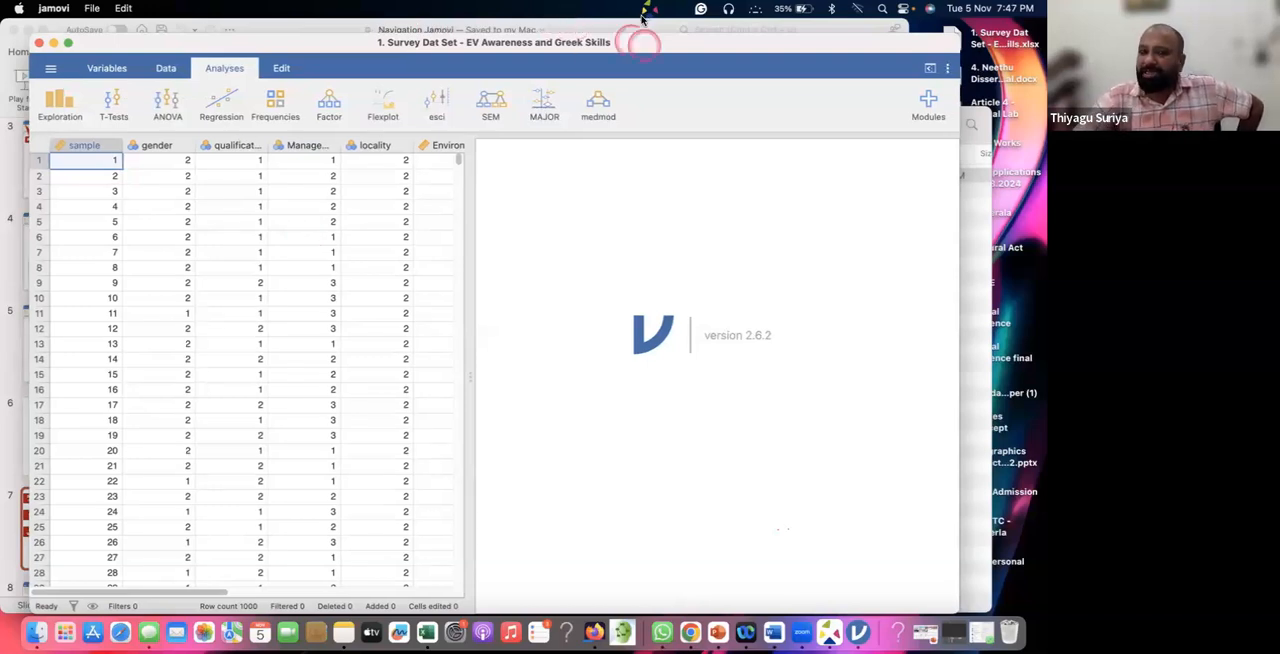
pyautogui.moveTo(645, 46); pyautogui.dragTo(642, 31)
pyautogui.click(629, 69)
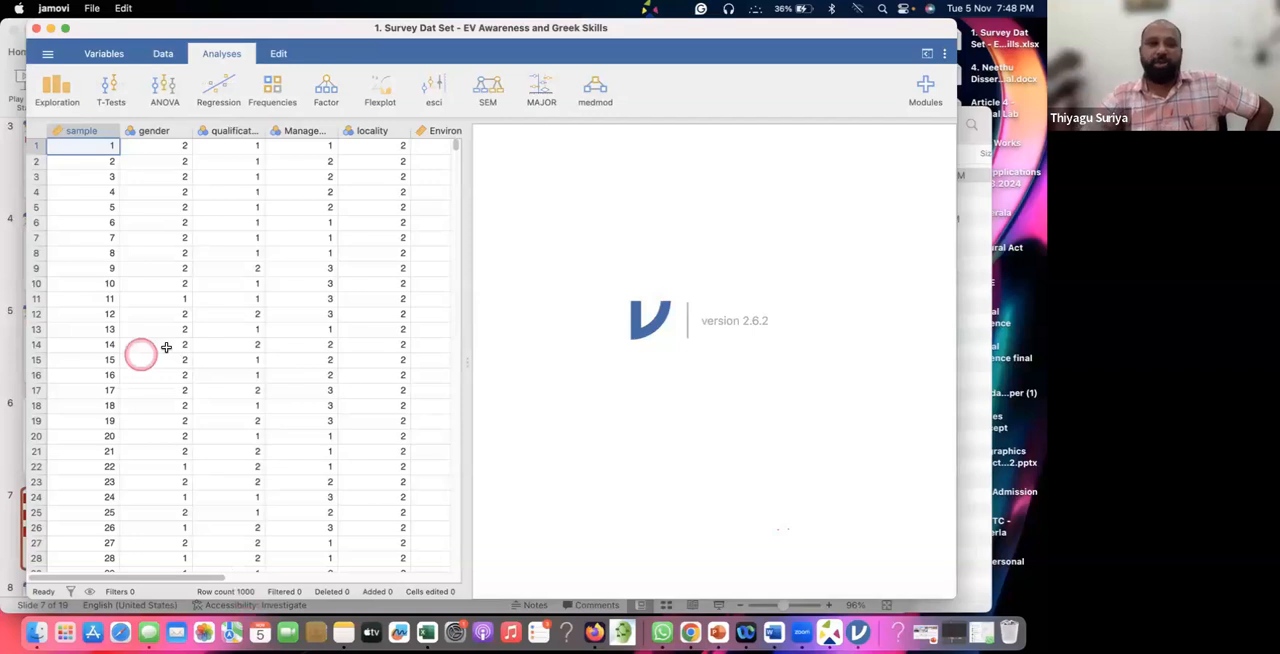
# Examine the gender, qualification, management and locality columns by selecting them in turn.
pyautogui.hscroll(2, 166, 347)
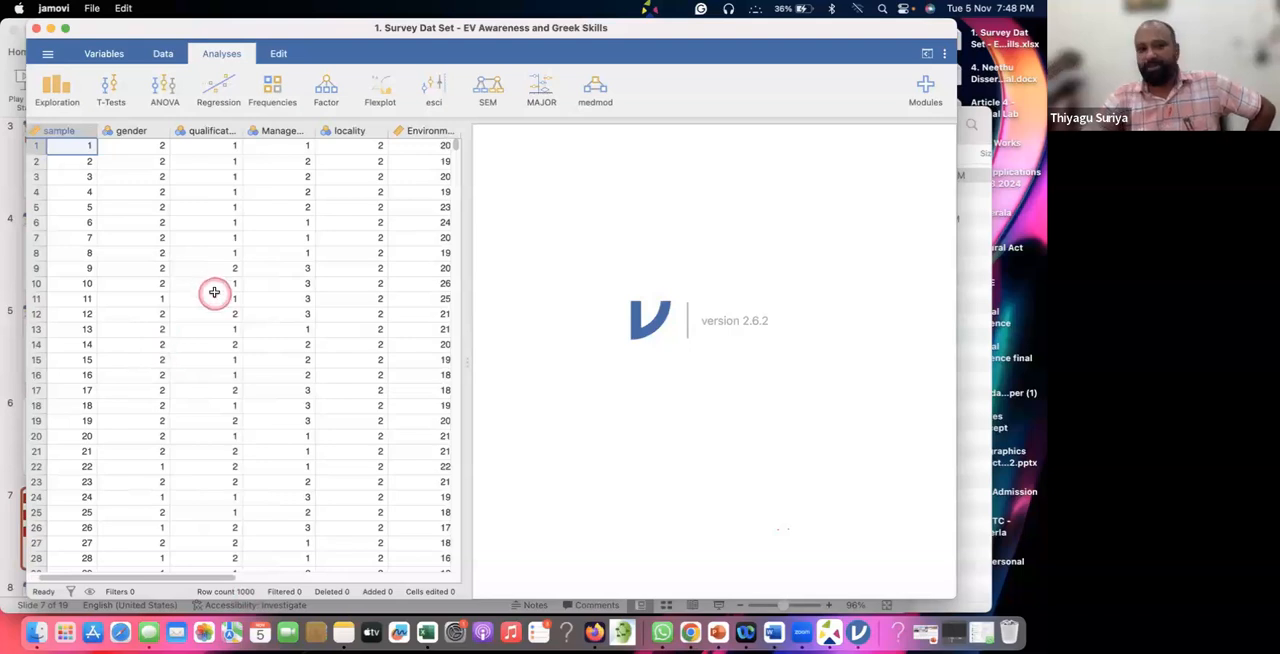
pyautogui.hscroll(1, 214, 292)
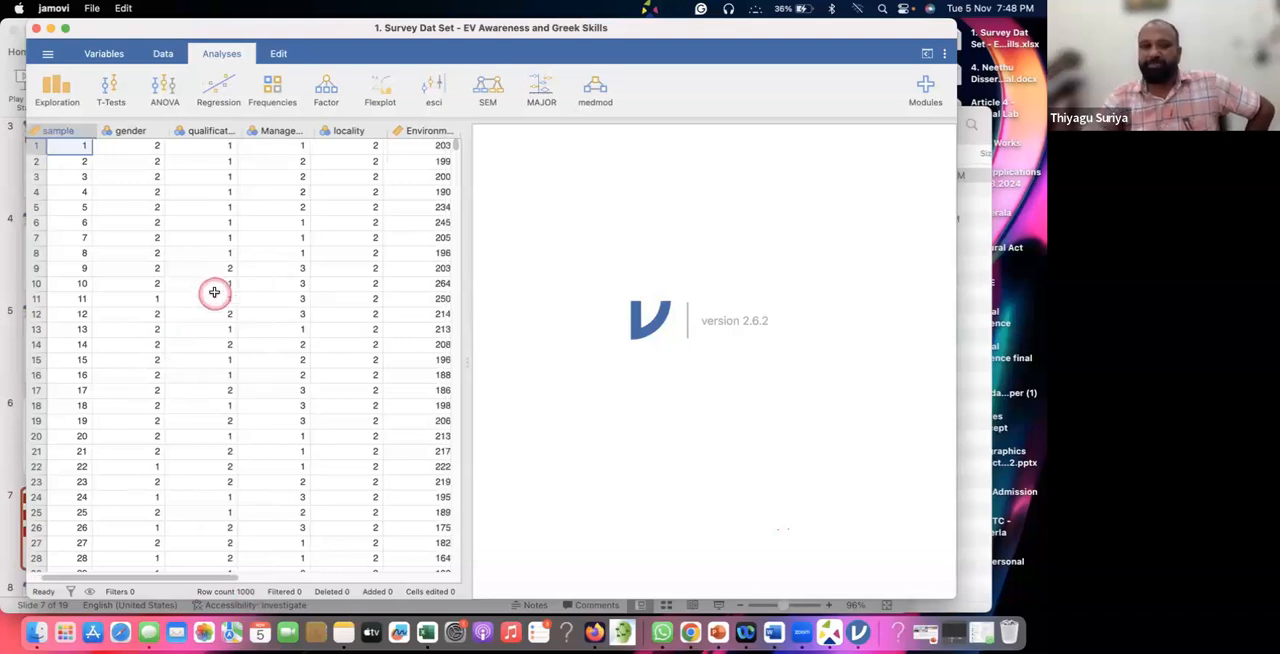
pyautogui.click(136, 129)
pyautogui.click(222, 131)
pyautogui.click(271, 131)
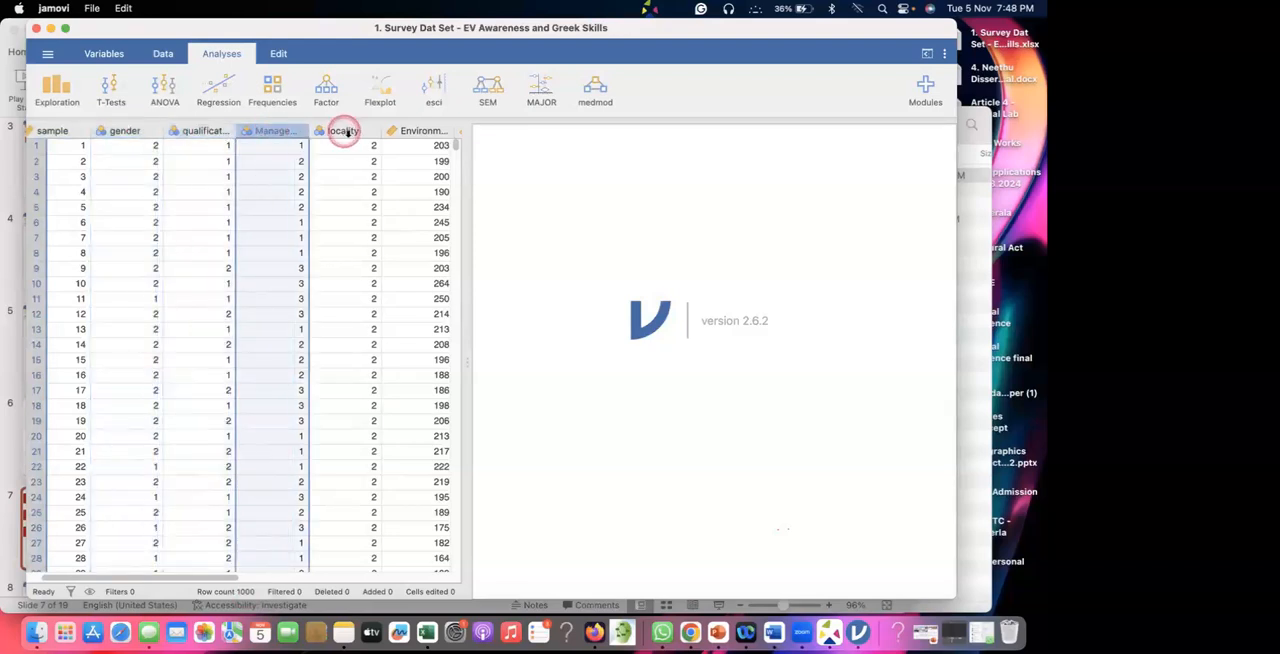
pyautogui.click(343, 131)
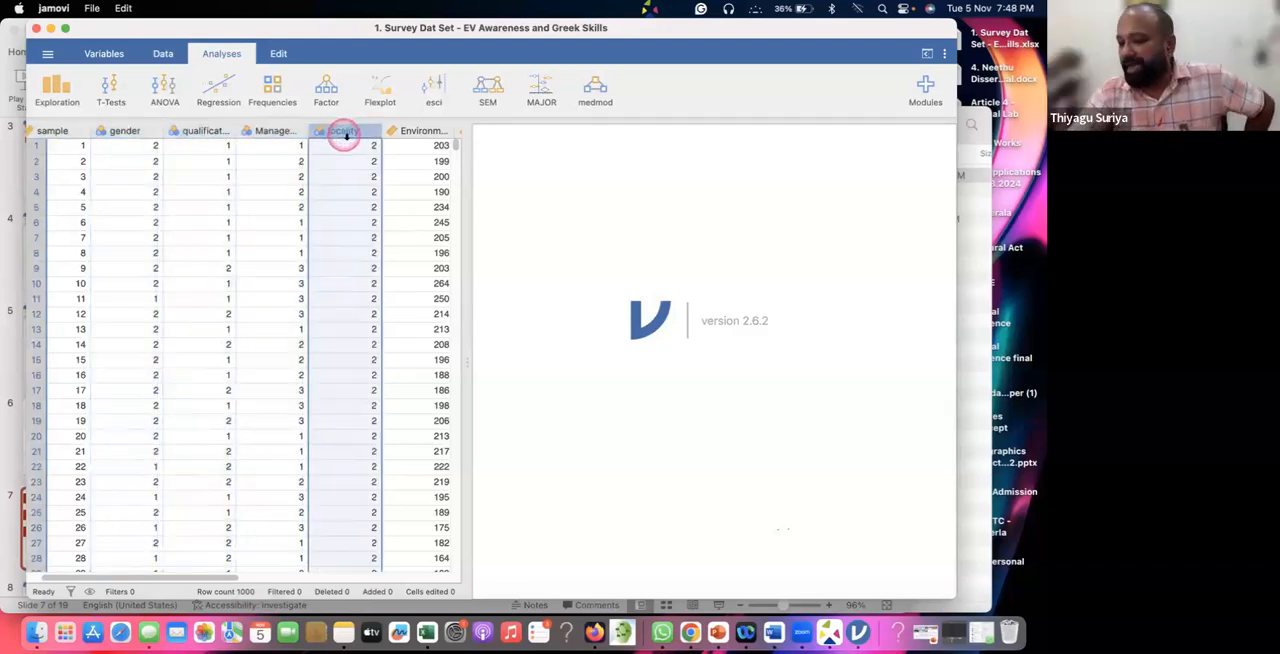
# Examine the Environmental Awareness and Green Skill score columns at the end of the data set.
pyautogui.hscroll(2, 360, 208)
pyautogui.hscroll(1, 309, 154)
pyautogui.click(278, 130)
pyautogui.click(355, 131)
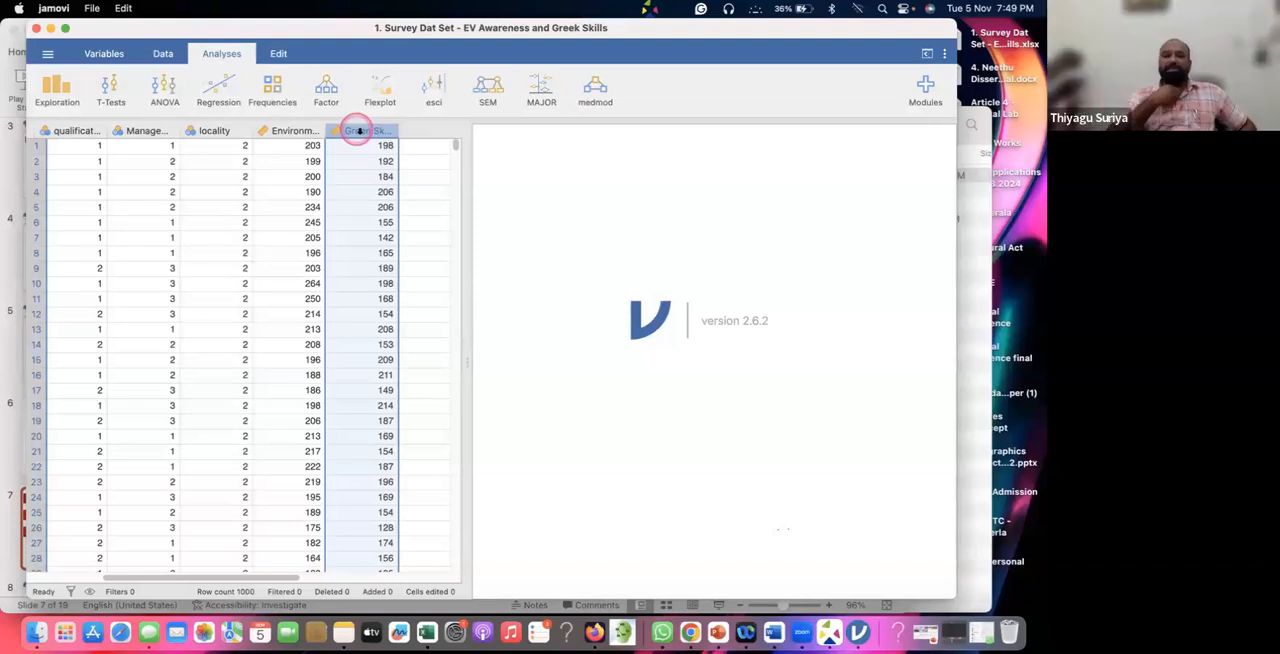
# Compare the gender and locality demographic columns with the Environmental Awareness score column by selecting them.
pyautogui.click(170, 241)
pyautogui.hscroll(-5, 213, 242)
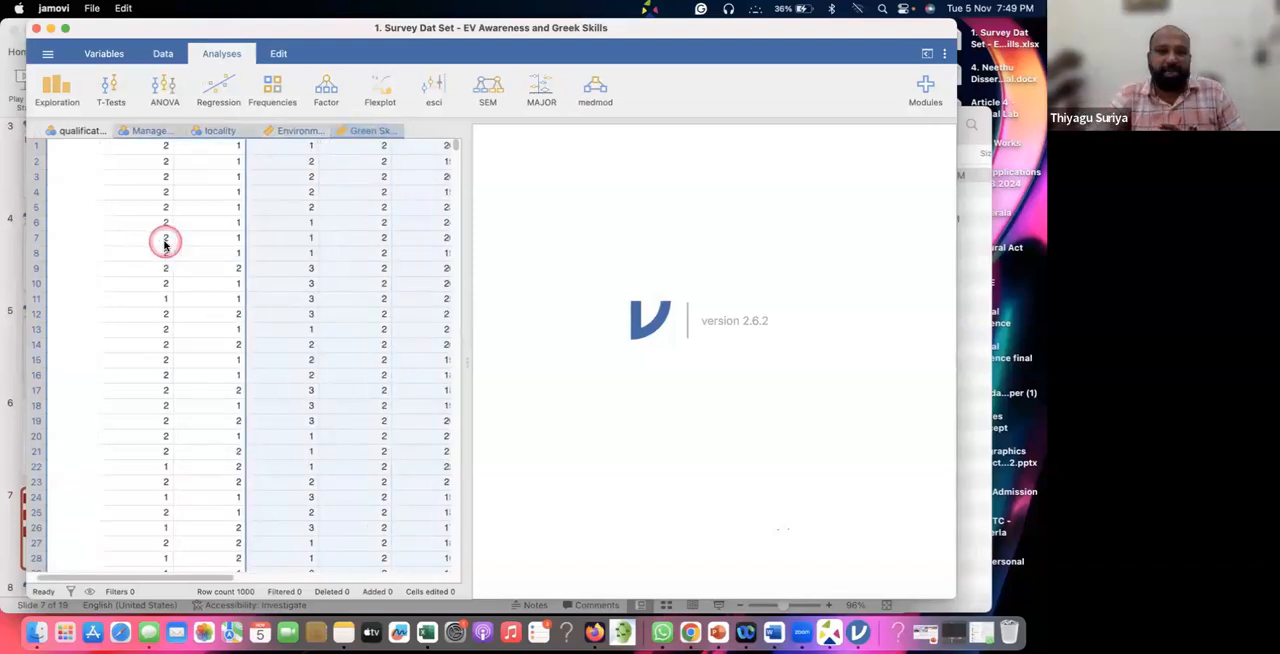
pyautogui.click(200, 242)
pyautogui.moveTo(200, 241); pyautogui.dragTo(88, 133)
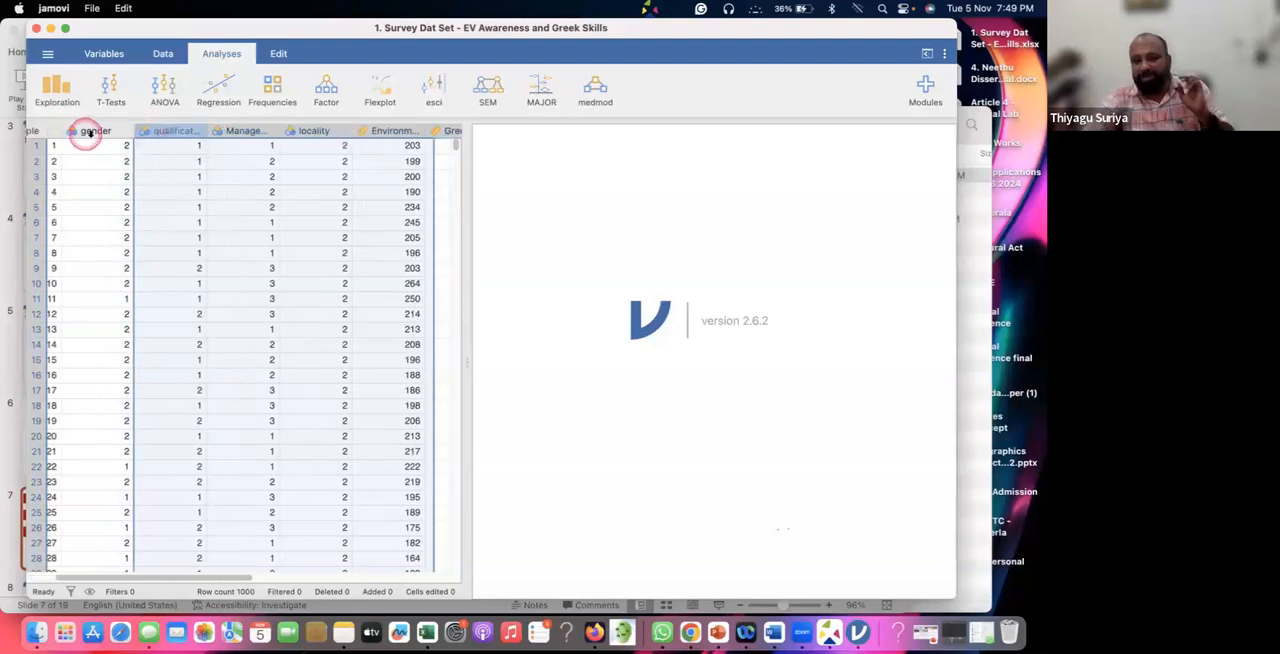
pyautogui.click(101, 132)
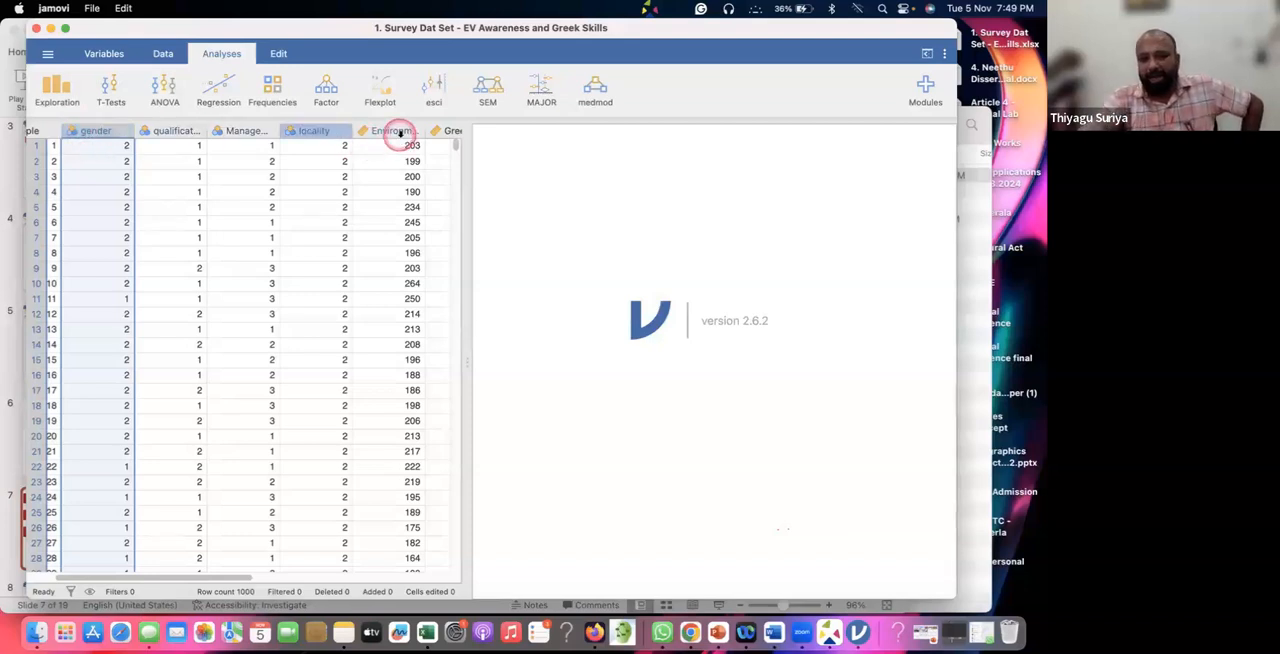
pyautogui.keyDown('shift'); pyautogui.click(397, 131); pyautogui.keyUp('shift')
pyautogui.click(397, 131)
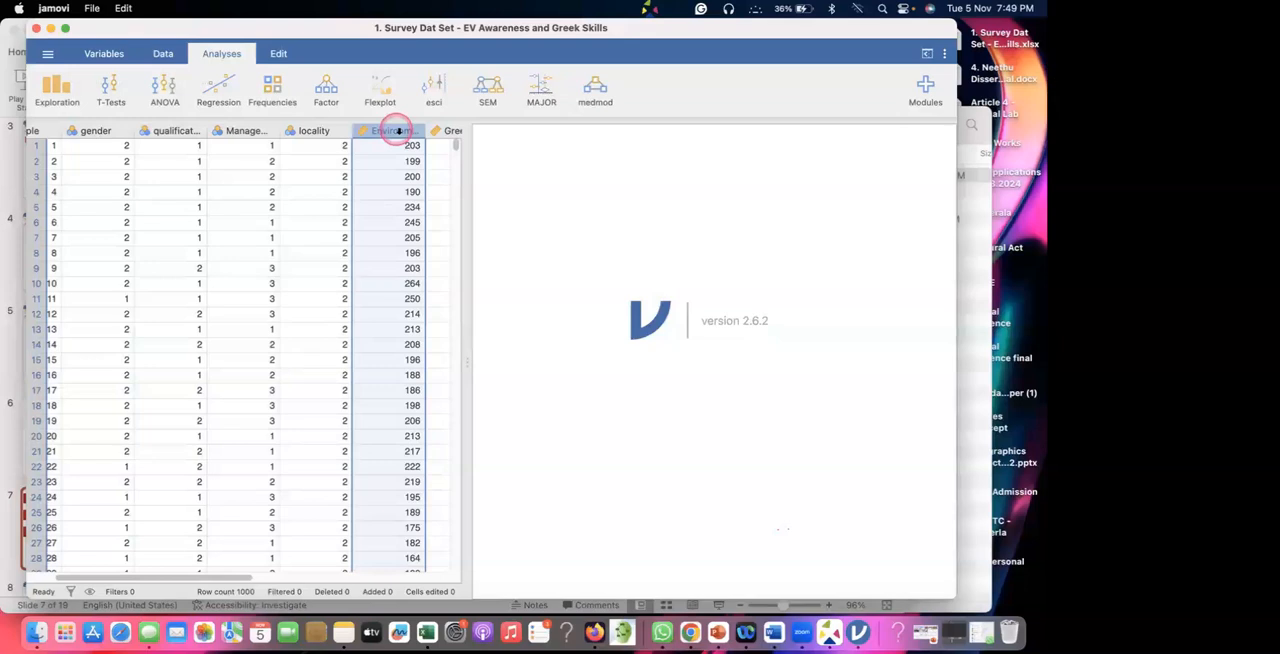
# Open the variable settings of the sample column and display its available measure types.
pyautogui.hscroll(-2, 140, 271)
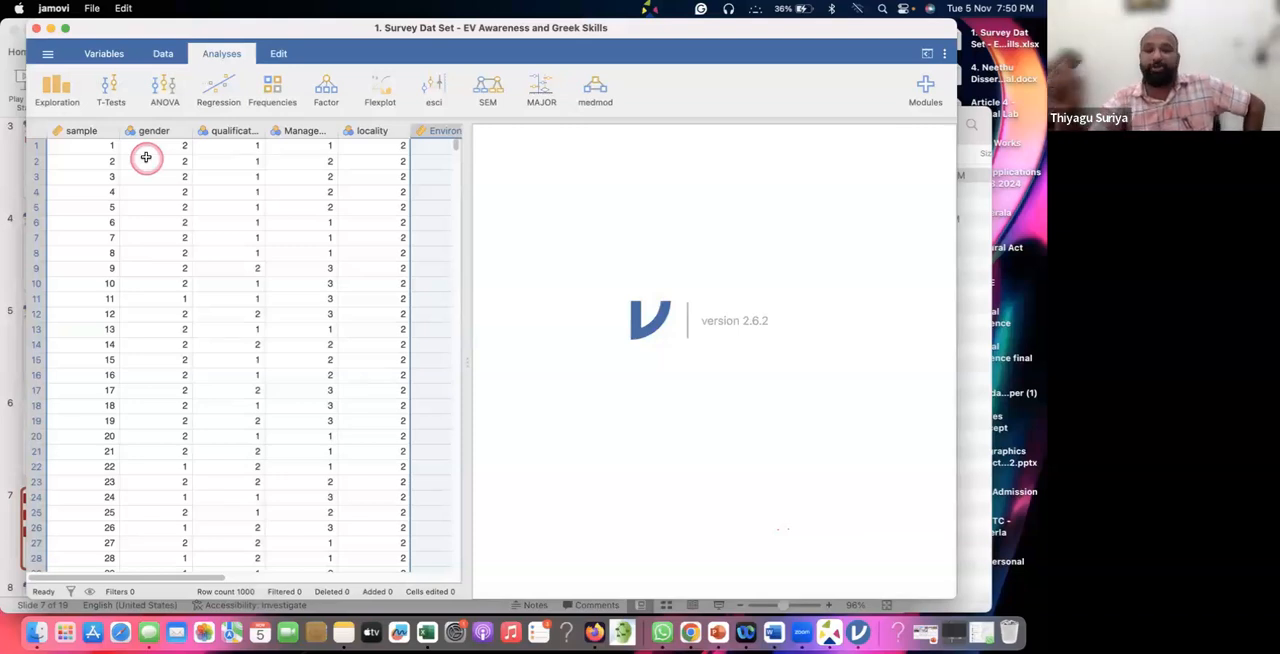
pyautogui.click(86, 131)
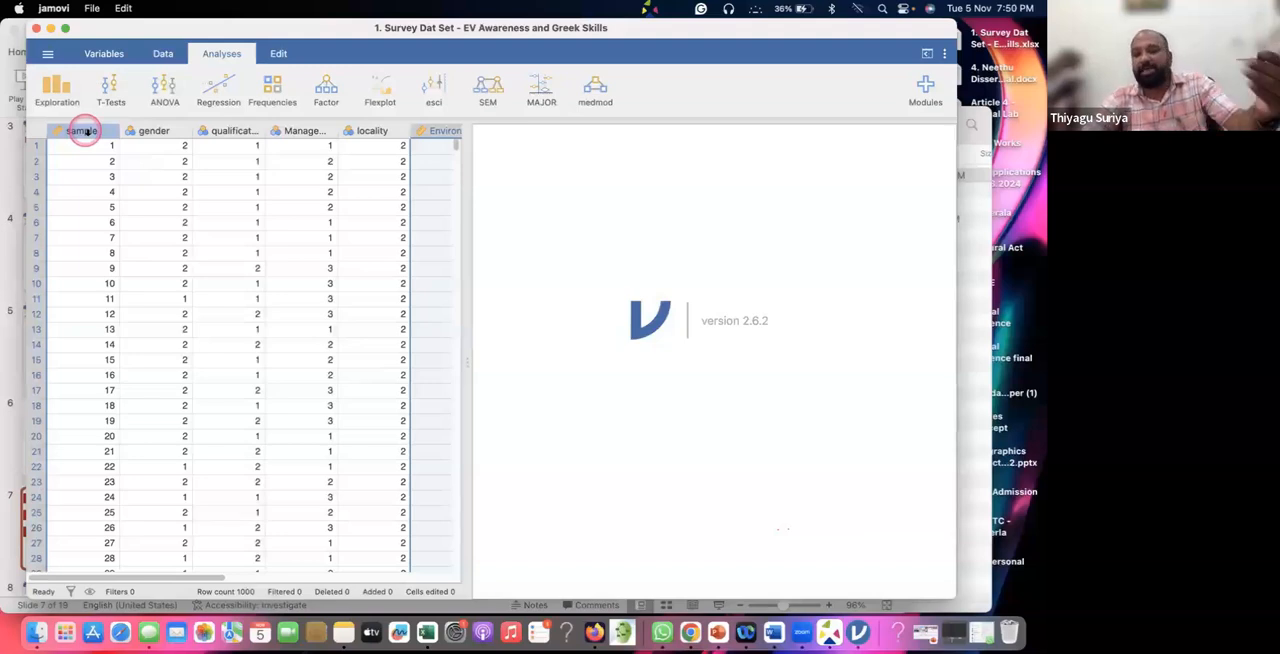
pyautogui.click(86, 131)
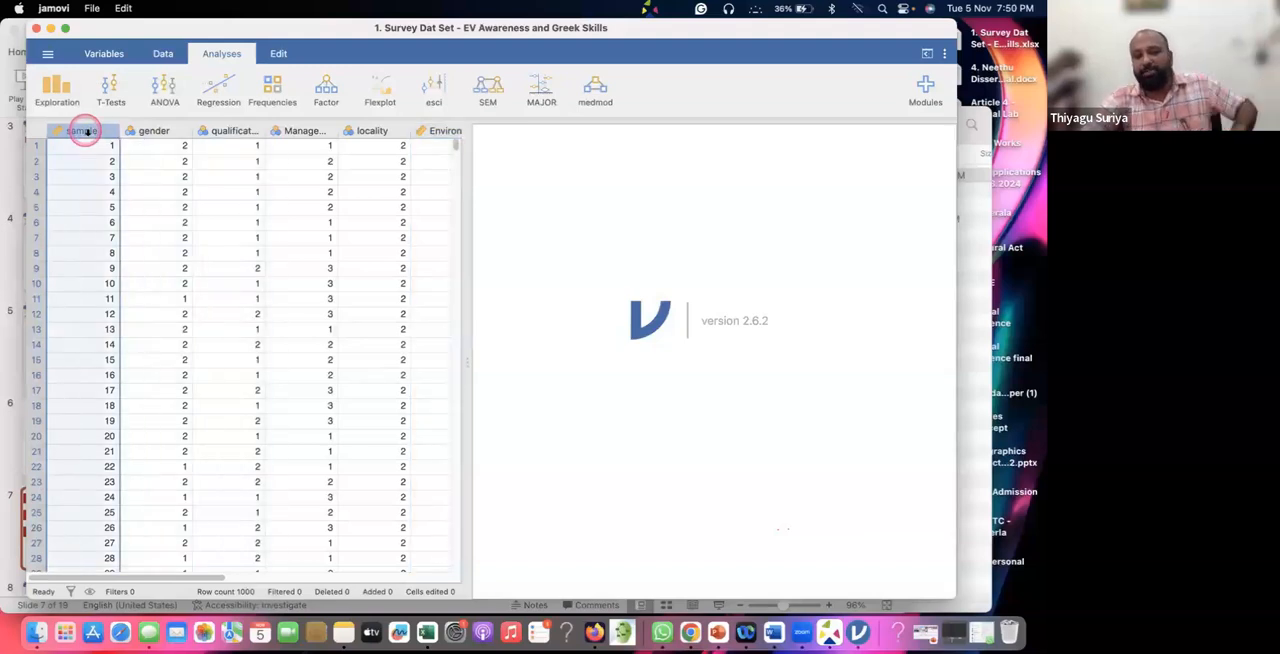
pyautogui.doubleClick(86, 131)
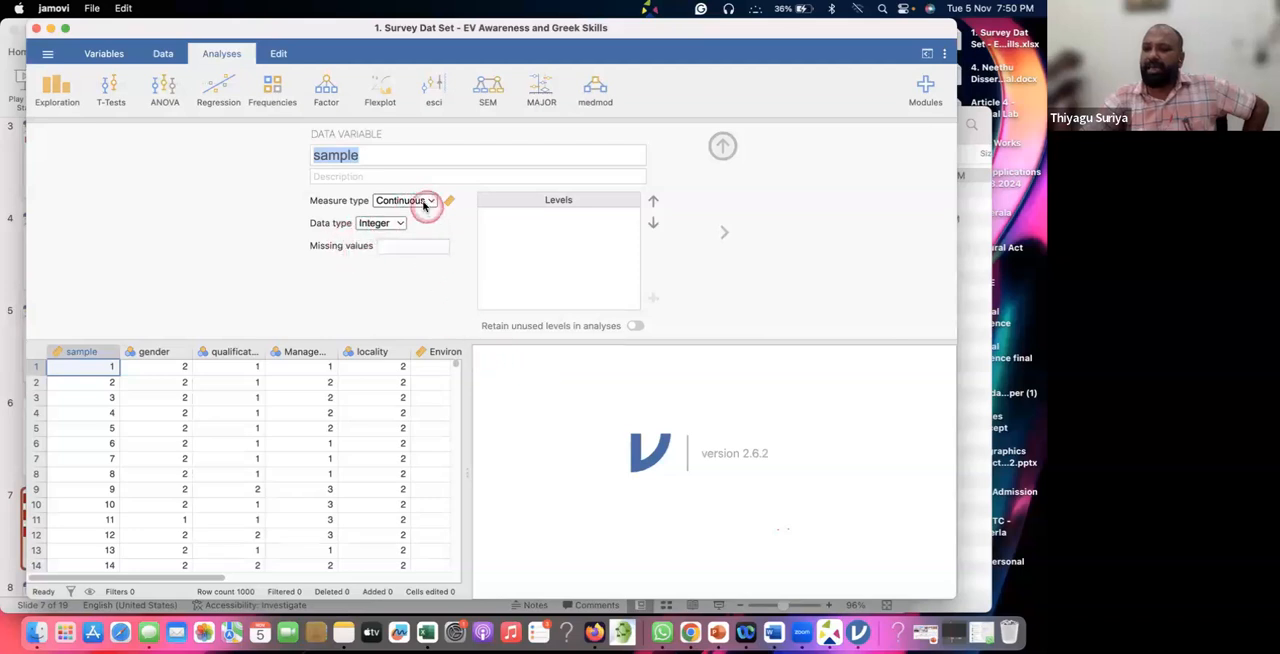
pyautogui.click(420, 203)
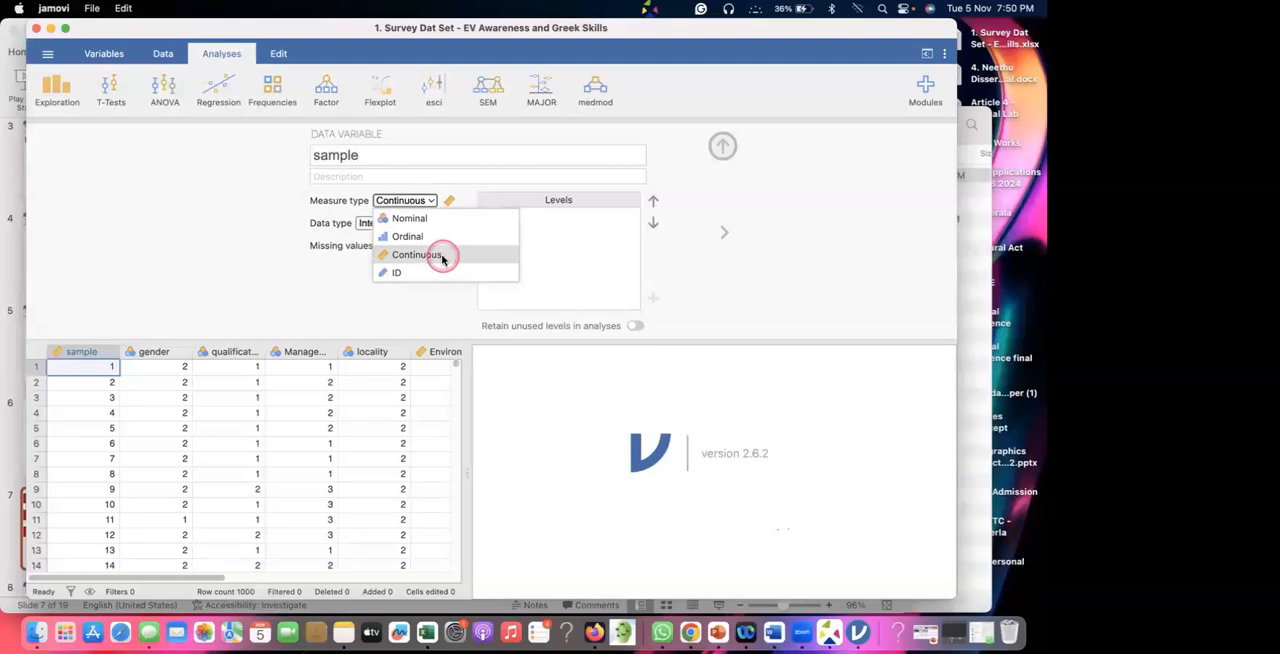
# Start screen annotation and handwrite the nominal, ordinal, interval and ratio scales, bracketing nominal and ordinal as categorical.
pyautogui.hotkey('alt', 'a')
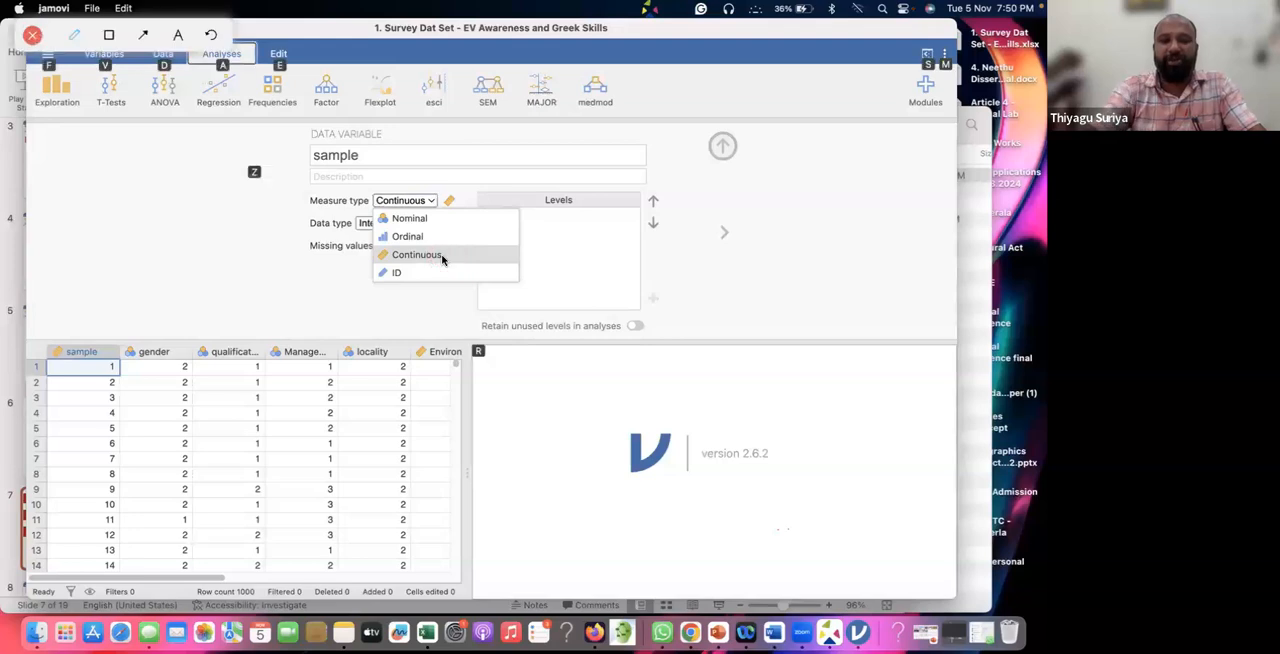
pyautogui.click(74, 36)
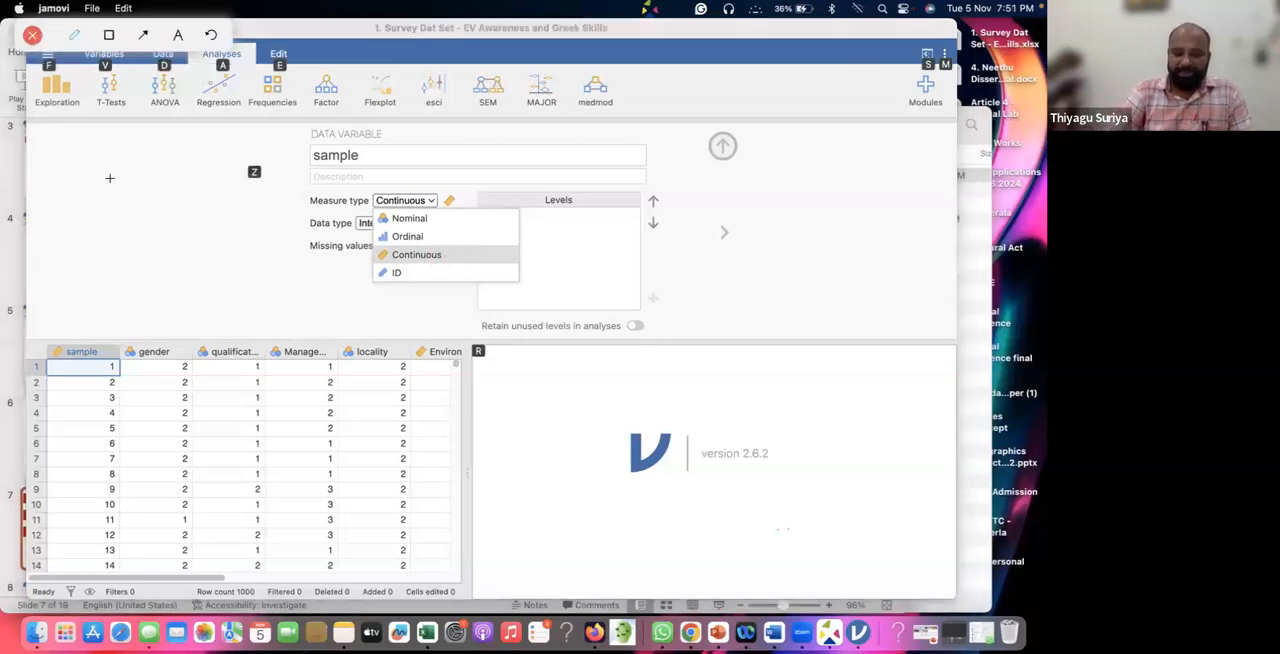
pyautogui.moveTo(207, 162)
pyautogui.mouseDown()
pyautogui.moveTo(217, 142)
pyautogui.moveTo(236, 148)
pyautogui.moveTo(236, 182)
pyautogui.mouseUp()
pyautogui.moveTo(230, 212)
pyautogui.mouseDown()
pyautogui.moveTo(294, 232)
pyautogui.moveTo(306, 212)
pyautogui.moveTo(283, 195)
pyautogui.moveTo(292, 188)
pyautogui.mouseUp()
pyautogui.moveTo(236, 258)
pyautogui.mouseDown()
pyautogui.moveTo(258, 261)
pyautogui.moveTo(290, 238)
pyautogui.mouseUp()
pyautogui.moveTo(183, 155); pyautogui.dragTo(180, 147)
pyautogui.moveTo(211, 201); pyautogui.dragTo(216, 206)
pyautogui.moveTo(118, 210)
pyautogui.mouseDown()
pyautogui.moveTo(106, 230)
pyautogui.moveTo(136, 230)
pyautogui.moveTo(148, 204)
pyautogui.moveTo(163, 216)
pyautogui.moveTo(176, 186)
pyautogui.moveTo(264, 129)
pyautogui.mouseUp()
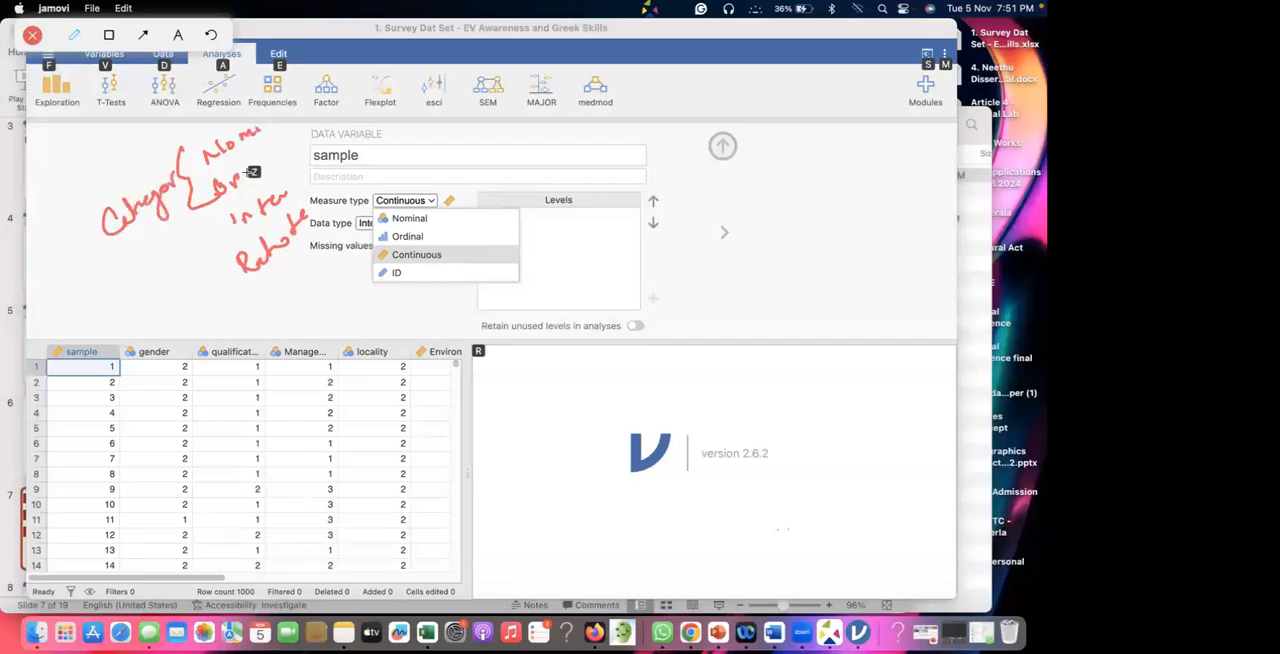
# Bracket interval and ratio as a circled "Continuous", add a circled "Scale" beside it, and tick the Continuous measure type.
pyautogui.moveTo(222, 213)
pyautogui.mouseDown()
pyautogui.moveTo(212, 226)
pyautogui.moveTo(232, 270)
pyautogui.moveTo(265, 295)
pyautogui.mouseUp()
pyautogui.moveTo(160, 317); pyautogui.dragTo(214, 269)
pyautogui.moveTo(186, 309); pyautogui.dragTo(230, 285)
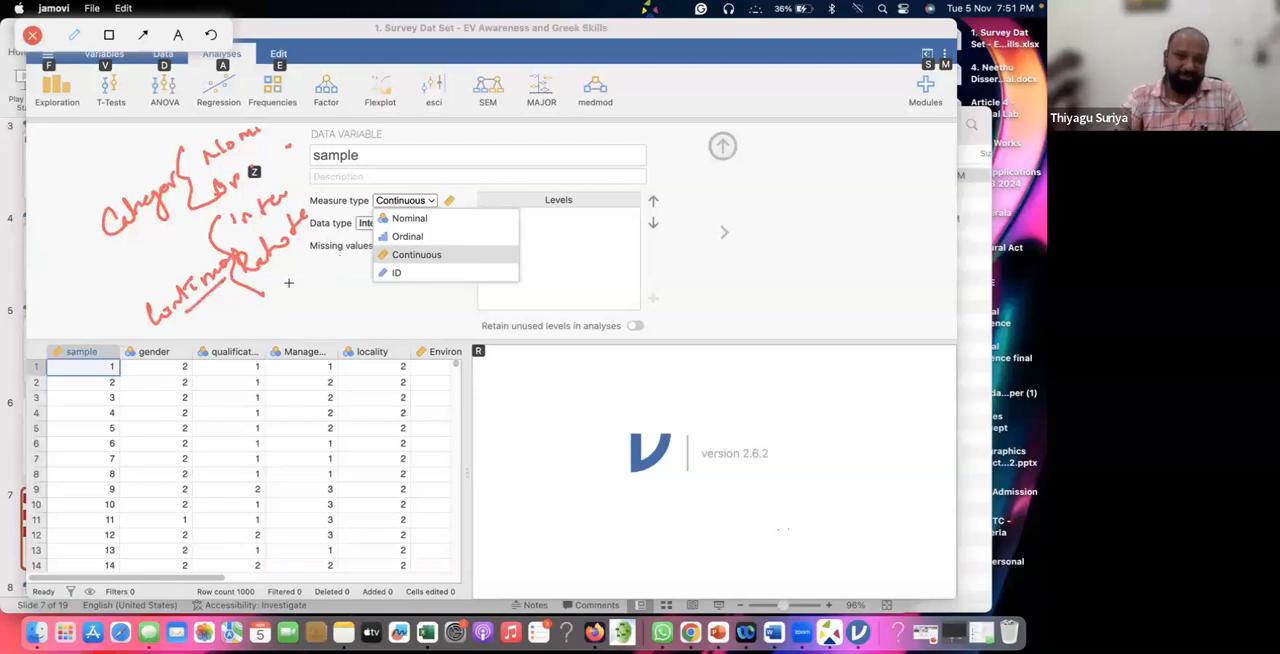
pyautogui.moveTo(260, 283); pyautogui.dragTo(316, 240)
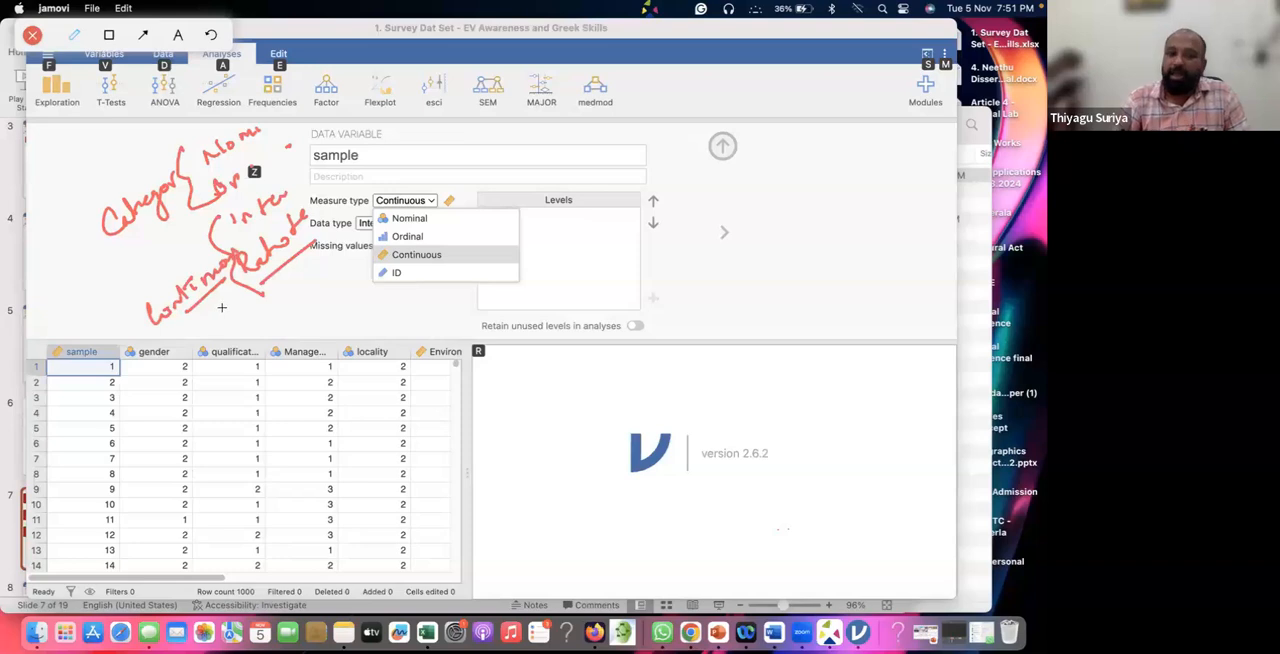
pyautogui.moveTo(217, 254)
pyautogui.mouseDown()
pyautogui.moveTo(190, 256)
pyautogui.moveTo(150, 324)
pyautogui.moveTo(226, 258)
pyautogui.moveTo(196, 247)
pyautogui.mouseUp()
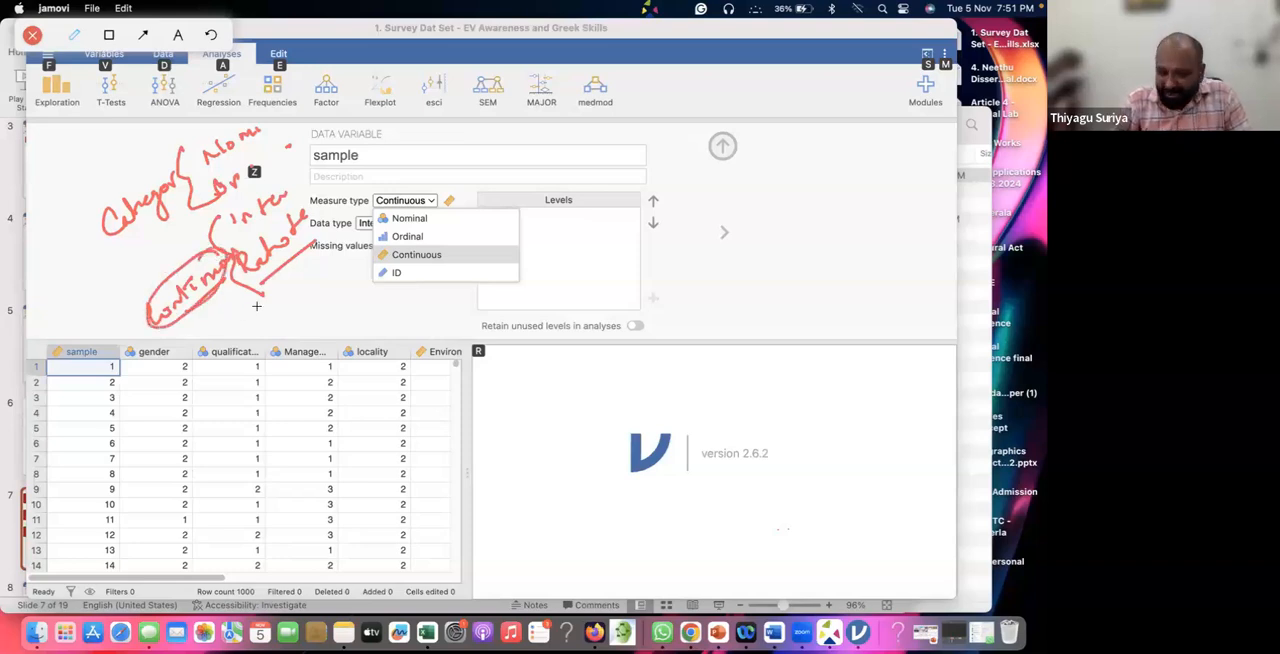
pyautogui.moveTo(240, 309)
pyautogui.mouseDown()
pyautogui.moveTo(268, 310)
pyautogui.moveTo(276, 296)
pyautogui.moveTo(281, 313)
pyautogui.moveTo(262, 289)
pyautogui.moveTo(245, 325)
pyautogui.moveTo(305, 260)
pyautogui.mouseUp()
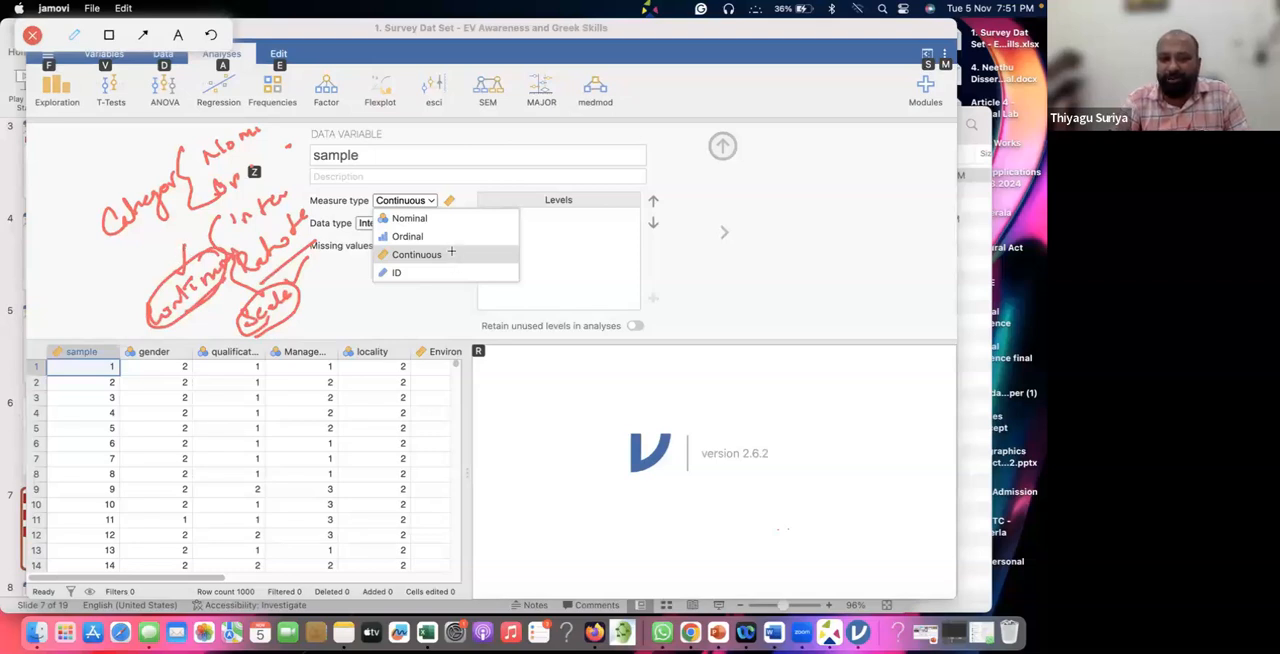
pyautogui.moveTo(468, 235); pyautogui.dragTo(459, 253)
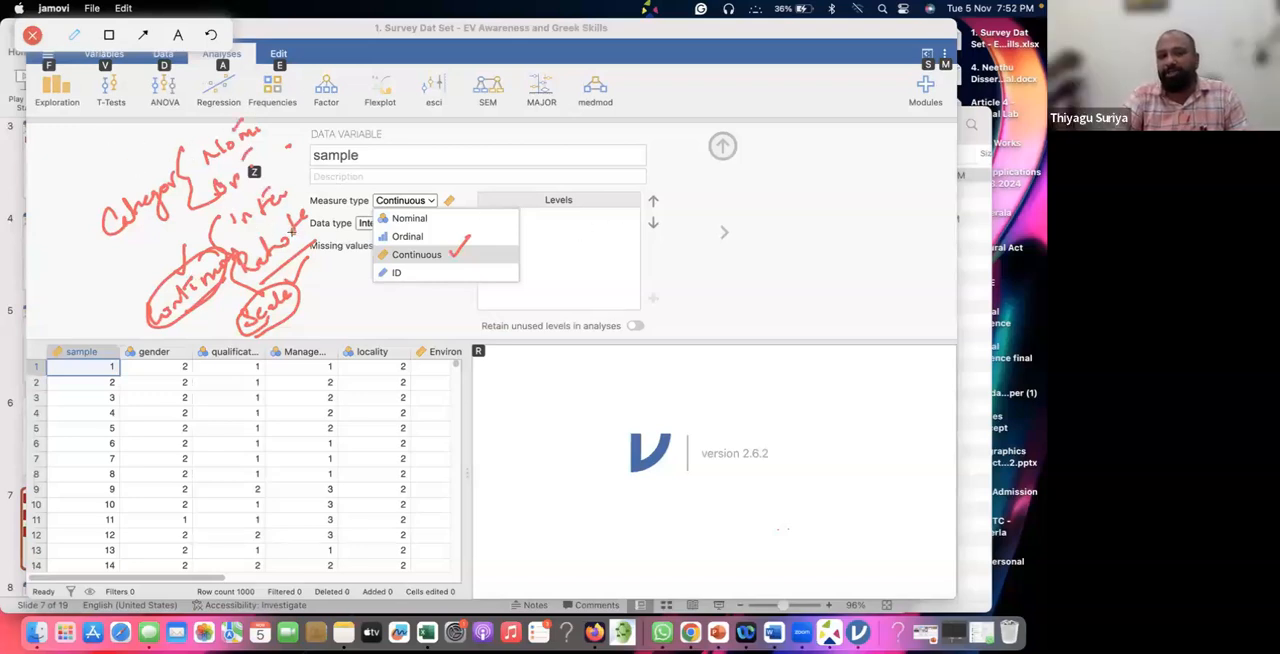
# Sketch a comparison table header beside the variable settings with columns for magnitude, equal intervals and absolute zero.
pyautogui.moveTo(660, 261)
pyautogui.mouseDown()
pyautogui.moveTo(685, 258)
pyautogui.moveTo(686, 292)
pyautogui.moveTo(692, 266)
pyautogui.mouseUp()
pyautogui.moveTo(708, 237); pyautogui.dragTo(709, 338)
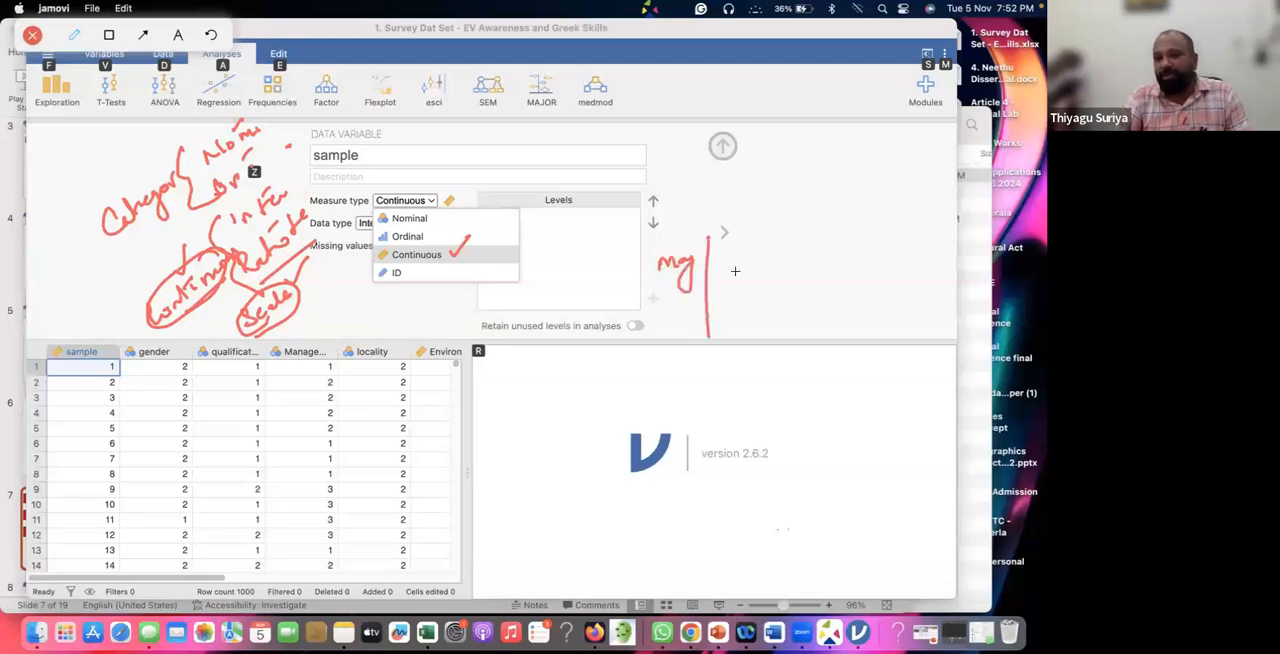
pyautogui.moveTo(728, 261)
pyautogui.mouseDown()
pyautogui.moveTo(768, 250)
pyautogui.moveTo(787, 330)
pyautogui.mouseUp()
pyautogui.moveTo(818, 265); pyautogui.dragTo(867, 257)
pyautogui.moveTo(841, 254); pyautogui.dragTo(852, 254)
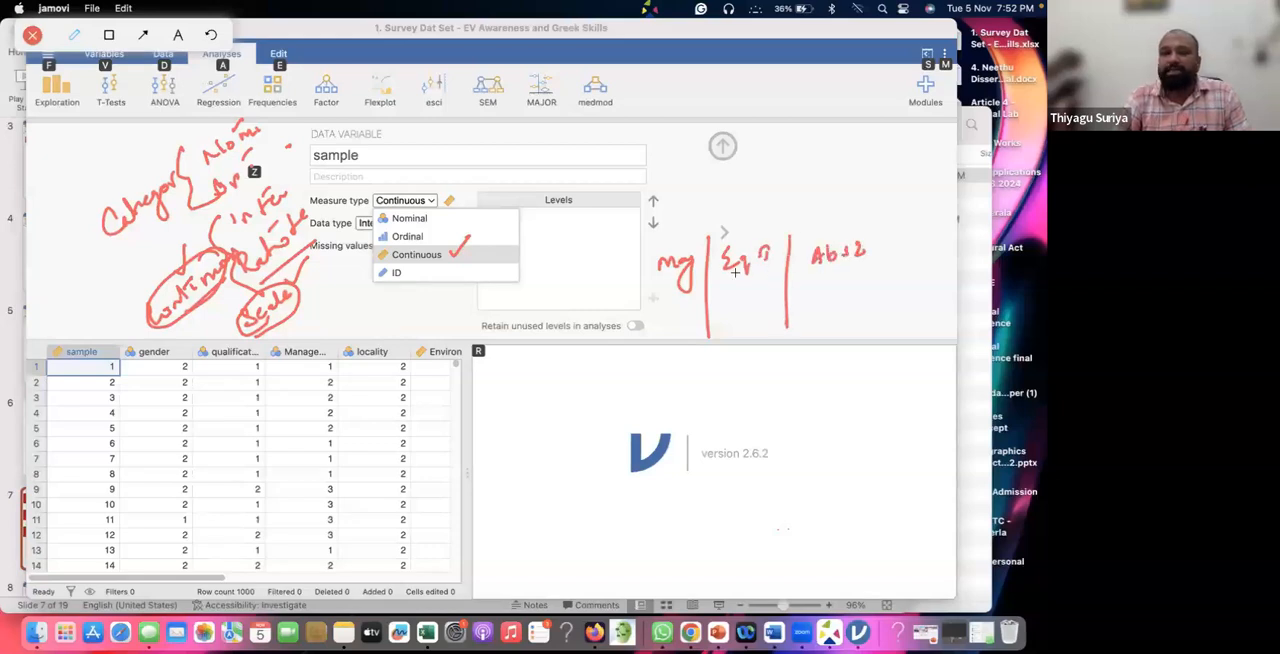
pyautogui.moveTo(616, 297); pyautogui.dragTo(857, 273)
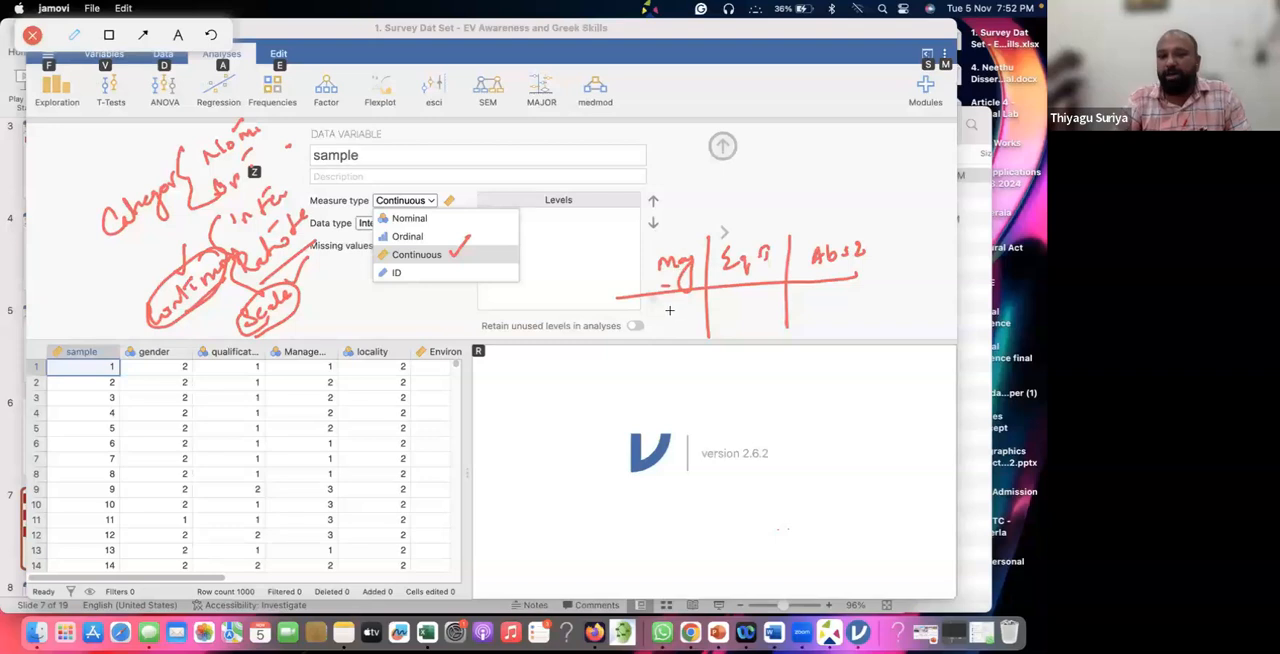
# Add an "N" row for nominal to the sketched table with a cross in all three columns.
pyautogui.moveTo(664, 303)
pyautogui.mouseDown()
pyautogui.moveTo(680, 318)
pyautogui.moveTo(666, 318)
pyautogui.mouseUp()
pyautogui.moveTo(744, 302); pyautogui.dragTo(758, 318)
pyautogui.moveTo(758, 302); pyautogui.dragTo(746, 318)
pyautogui.moveTo(816, 300)
pyautogui.mouseDown()
pyautogui.moveTo(830, 314)
pyautogui.moveTo(816, 316)
pyautogui.mouseUp()
pyautogui.moveTo(604, 338); pyautogui.dragTo(790, 337)
pyautogui.moveTo(606, 314)
pyautogui.mouseDown()
pyautogui.moveTo(608, 296)
pyautogui.moveTo(626, 318)
pyautogui.moveTo(630, 294)
pyautogui.mouseUp()
# Add an "O" row for ordinal with a tick under magnitude and crosses under the other two columns.
pyautogui.moveTo(640, 254)
pyautogui.mouseDown()
pyautogui.moveTo(660, 376)
pyautogui.moveTo(620, 374)
pyautogui.moveTo(628, 358)
pyautogui.moveTo(662, 404)
pyautogui.mouseUp()
pyautogui.moveTo(672, 356)
pyautogui.mouseDown()
pyautogui.moveTo(700, 344)
pyautogui.moveTo(756, 376)
pyautogui.moveTo(740, 376)
pyautogui.mouseUp()
pyautogui.moveTo(825, 368); pyautogui.dragTo(818, 374)
pyautogui.moveTo(818, 358); pyautogui.dragTo(832, 374)
pyautogui.moveTo(784, 336); pyautogui.dragTo(848, 334)
# Add an "I" row for interval with ticks under magnitude and equal intervals and a cross under absolute zero.
pyautogui.moveTo(600, 393); pyautogui.dragTo(852, 389)
pyautogui.moveTo(648, 402)
pyautogui.mouseDown()
pyautogui.moveTo(644, 430)
pyautogui.moveTo(712, 398)
pyautogui.mouseUp()
pyautogui.moveTo(724, 342); pyautogui.dragTo(728, 438)
pyautogui.moveTo(760, 402)
pyautogui.mouseDown()
pyautogui.moveTo(768, 416)
pyautogui.moveTo(794, 392)
pyautogui.mouseUp()
pyautogui.moveTo(790, 328)
pyautogui.mouseDown()
pyautogui.moveTo(803, 430)
pyautogui.moveTo(838, 420)
pyautogui.moveTo(826, 423)
pyautogui.mouseUp()
pyautogui.moveTo(640, 434); pyautogui.dragTo(853, 437)
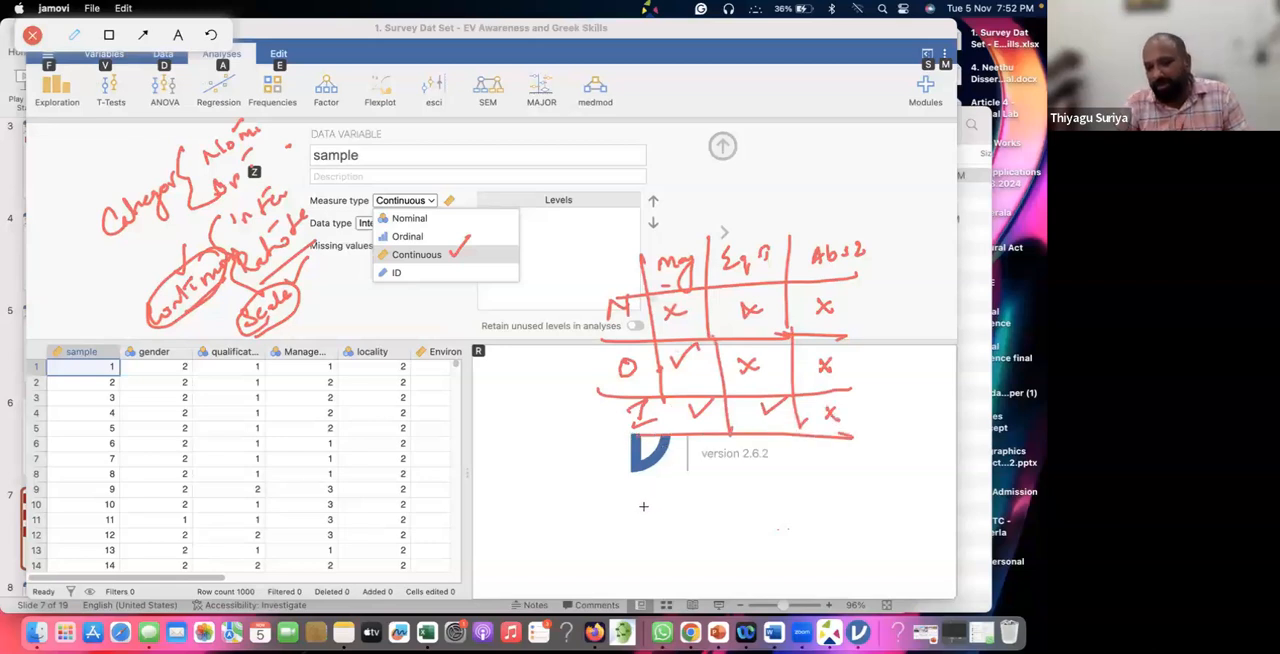
# Add an "R" row for ratio to the sketched table with ticks under all three columns.
pyautogui.moveTo(647, 520)
pyautogui.mouseDown()
pyautogui.moveTo(658, 518)
pyautogui.moveTo(647, 540)
pyautogui.moveTo(688, 437)
pyautogui.mouseUp()
pyautogui.moveTo(706, 504); pyautogui.dragTo(821, 478)
pyautogui.moveTo(832, 488)
pyautogui.mouseDown()
pyautogui.moveTo(841, 499)
pyautogui.moveTo(865, 474)
pyautogui.mouseUp()
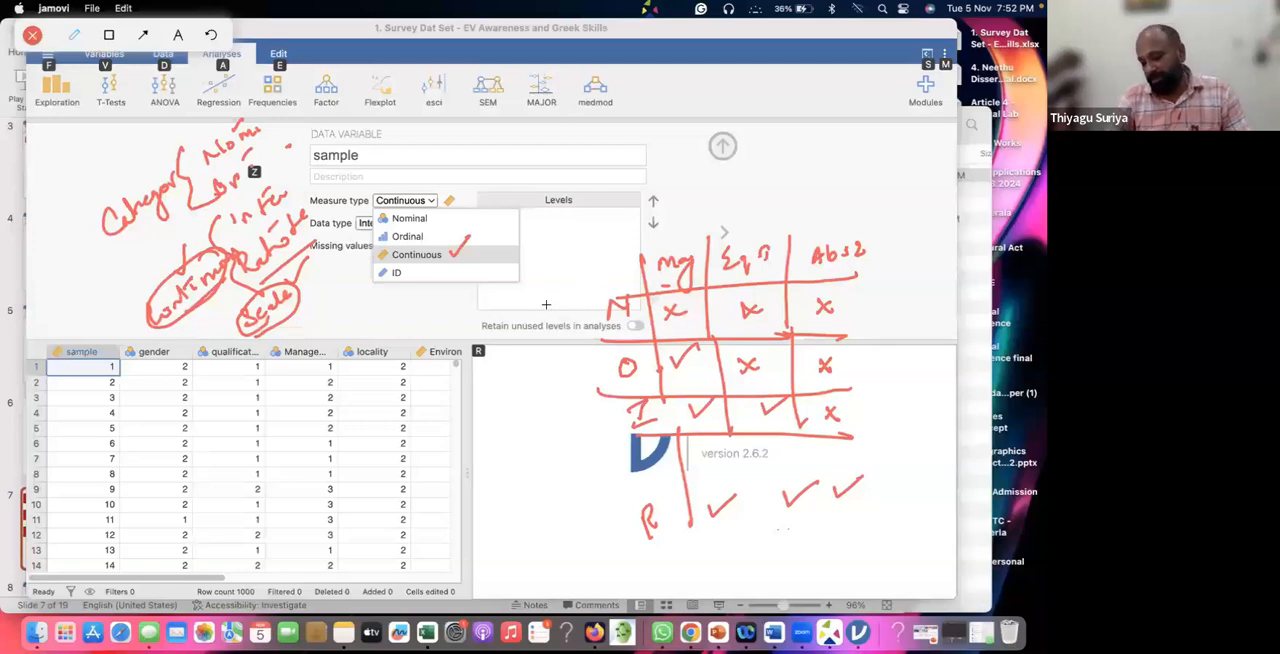
# Circle the N–O and I–R row pairs in the sketch, plus the variable name "sample" and the ID measure type option.
pyautogui.moveTo(610, 289)
pyautogui.mouseDown()
pyautogui.moveTo(580, 330)
pyautogui.moveTo(670, 362)
pyautogui.moveTo(600, 290)
pyautogui.mouseUp()
pyautogui.moveTo(620, 398)
pyautogui.mouseDown()
pyautogui.moveTo(655, 545)
pyautogui.moveTo(645, 392)
pyautogui.moveTo(595, 405)
pyautogui.mouseUp()
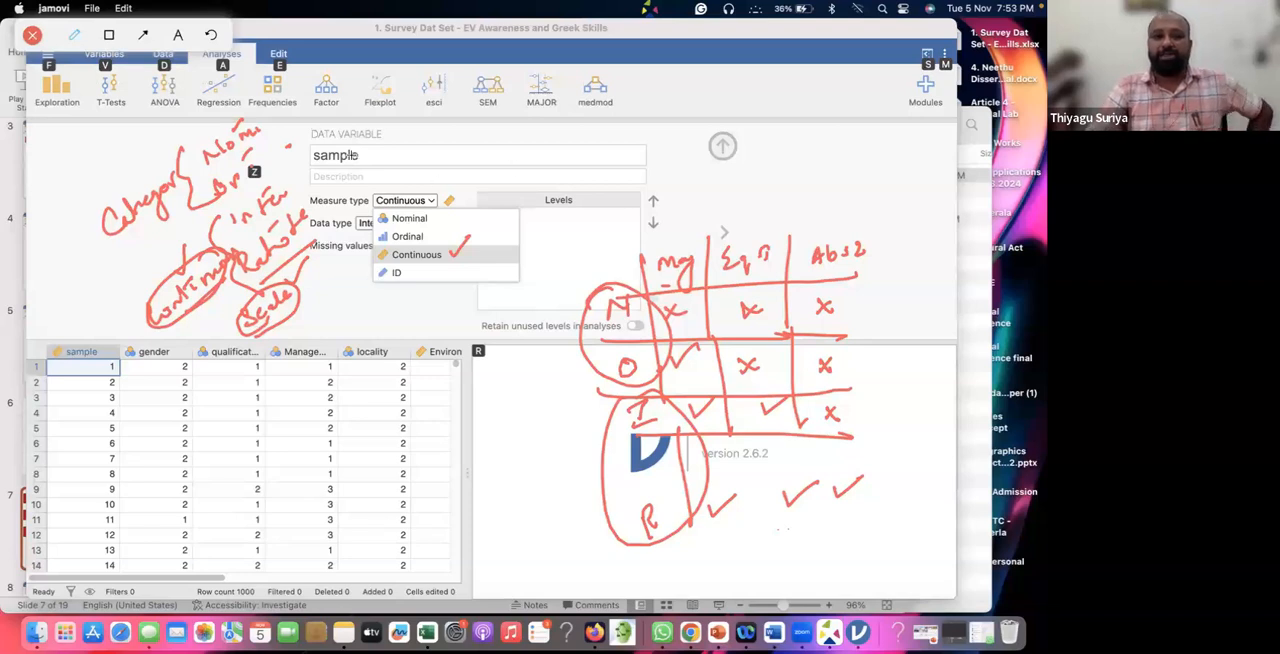
pyautogui.moveTo(345, 140)
pyautogui.mouseDown()
pyautogui.moveTo(360, 168)
pyautogui.moveTo(345, 136)
pyautogui.mouseUp()
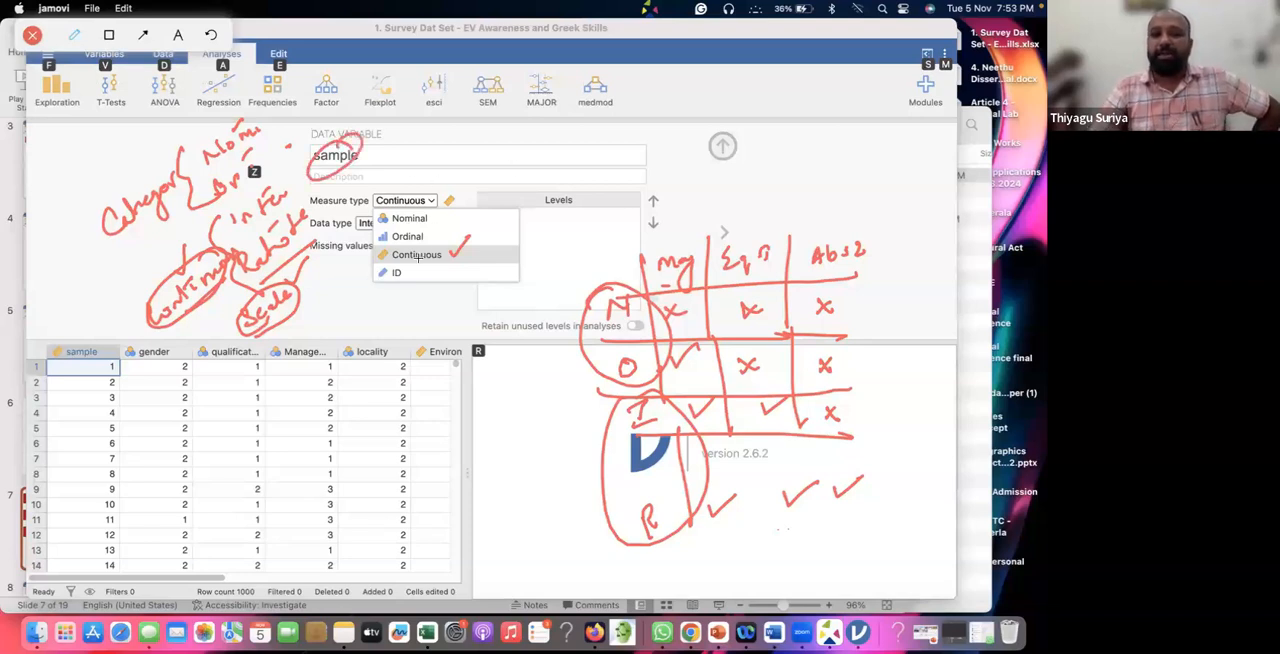
pyautogui.moveTo(409, 262)
pyautogui.mouseDown()
pyautogui.moveTo(389, 266)
pyautogui.moveTo(415, 255)
pyautogui.moveTo(408, 267)
pyautogui.mouseUp()
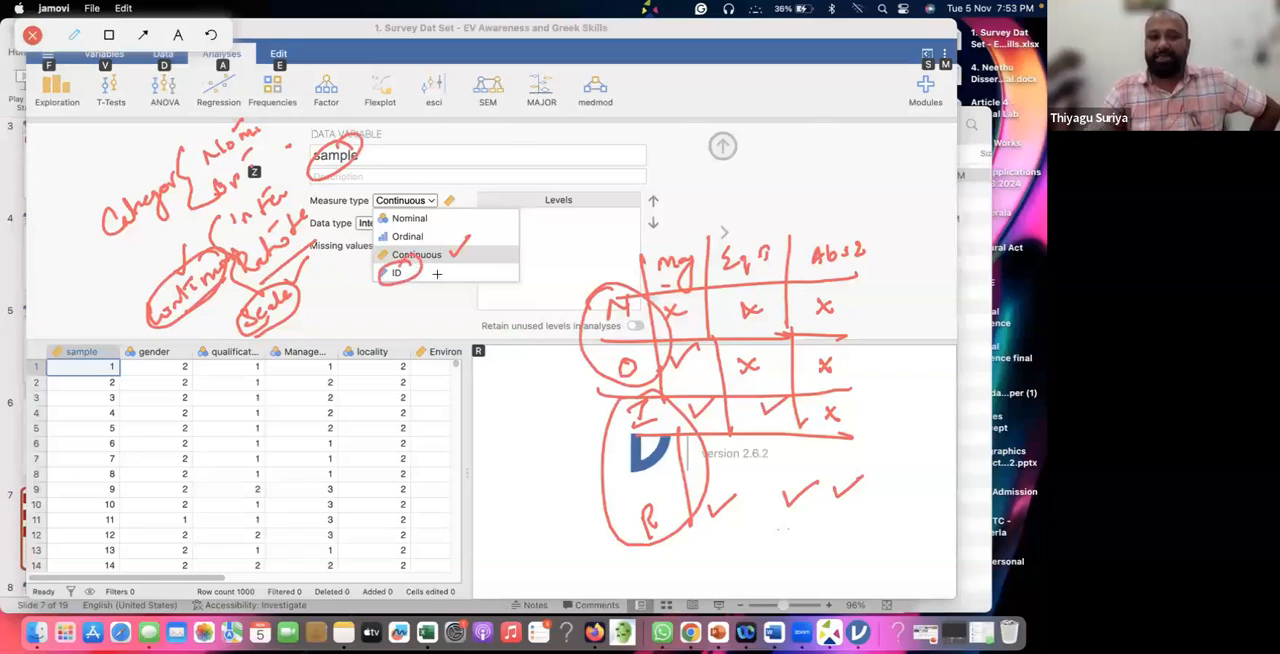
# Clear the drawn annotations and set the sample variable's measure type to ID.
pyautogui.click(32, 35)
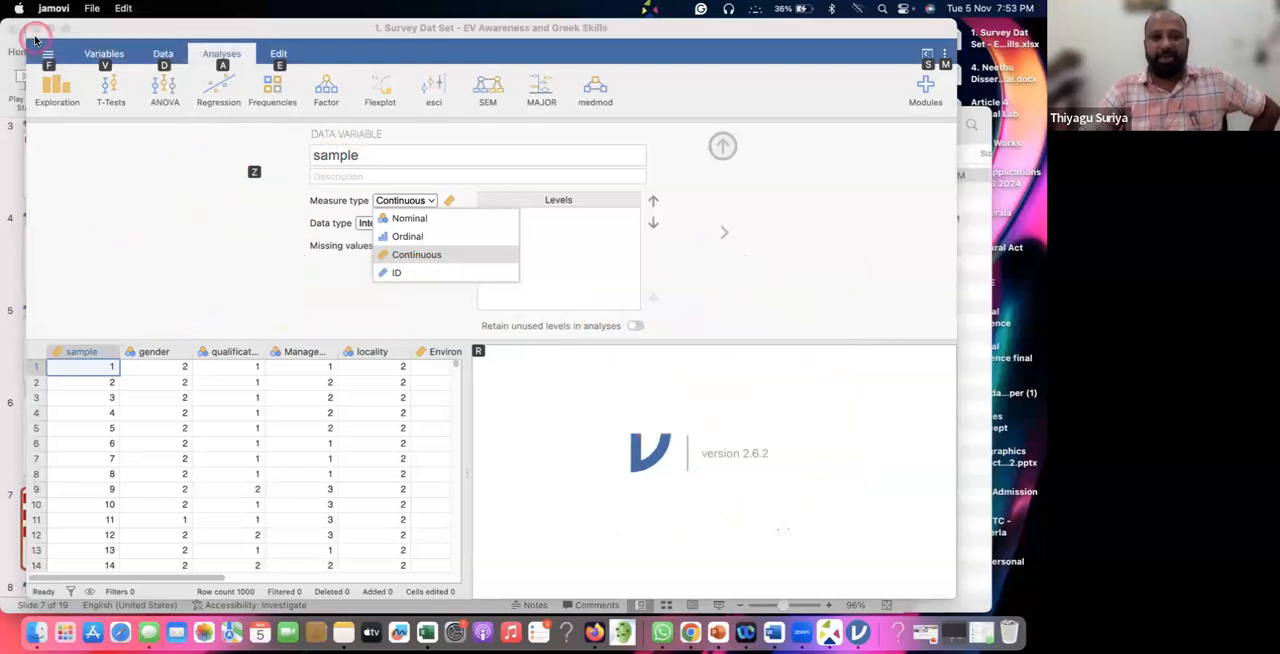
pyautogui.click(395, 273)
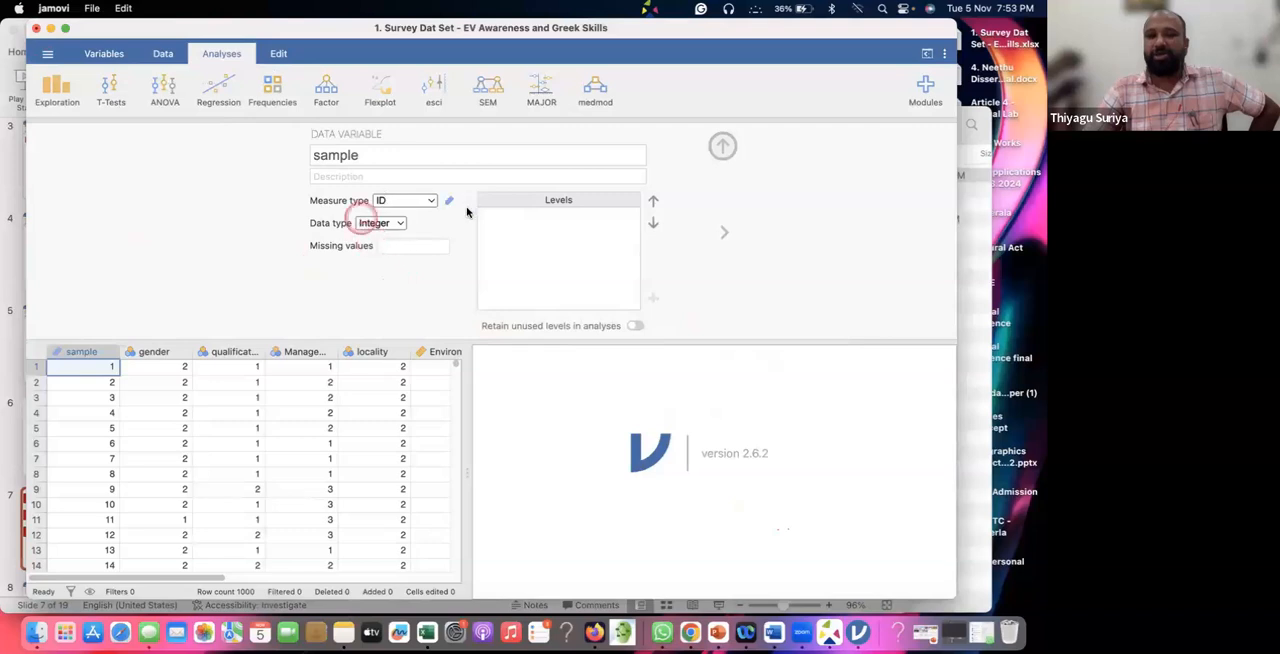
pyautogui.click(382, 222)
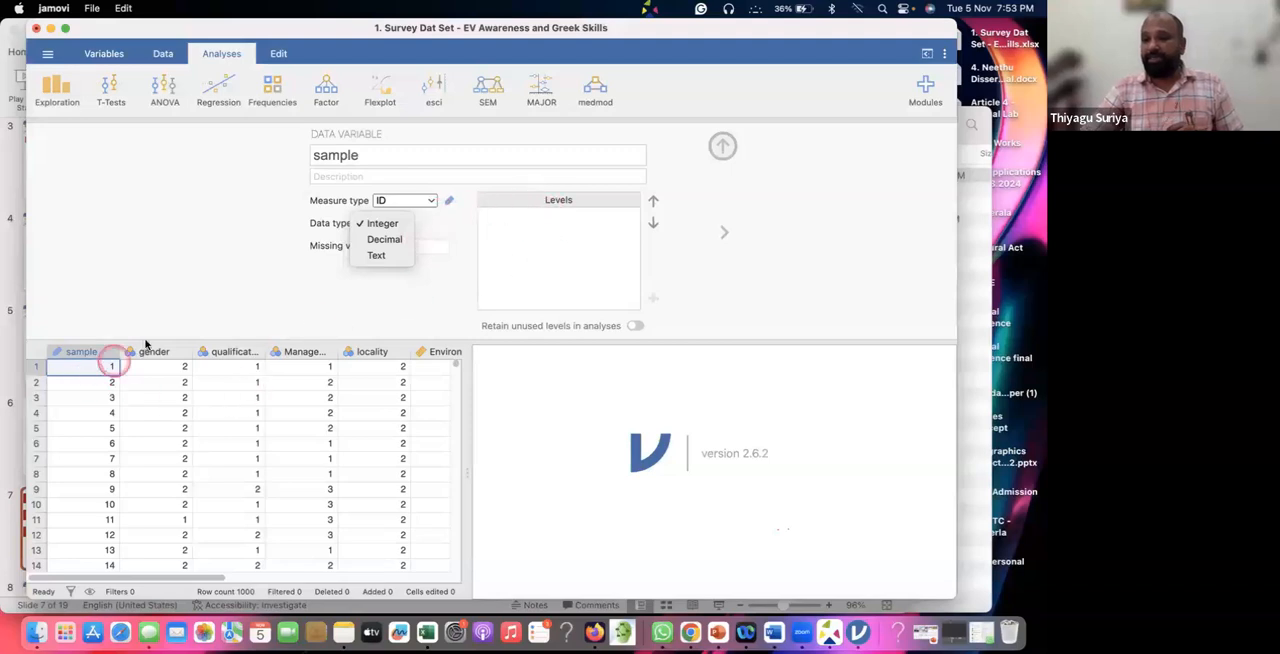
pyautogui.click(148, 347)
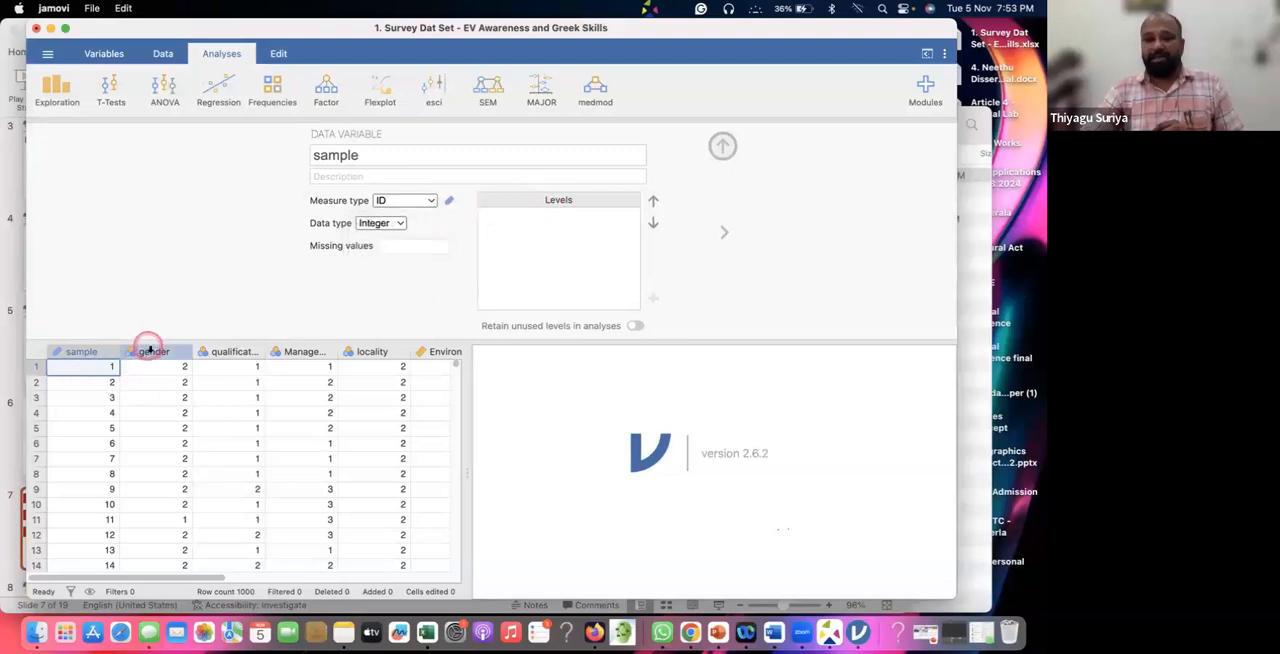
# Review the measure types and levels of each variable from gender through Green Skill Attitude, and close the variable settings.
pyautogui.click(153, 349)
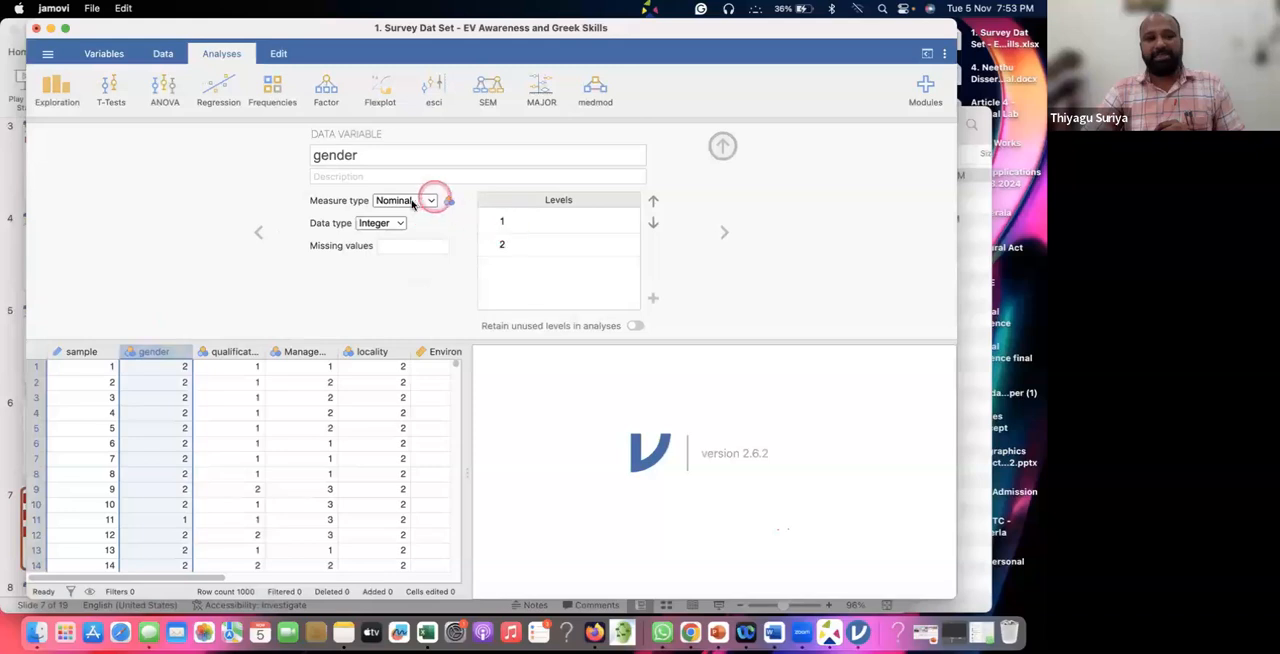
pyautogui.click(411, 201)
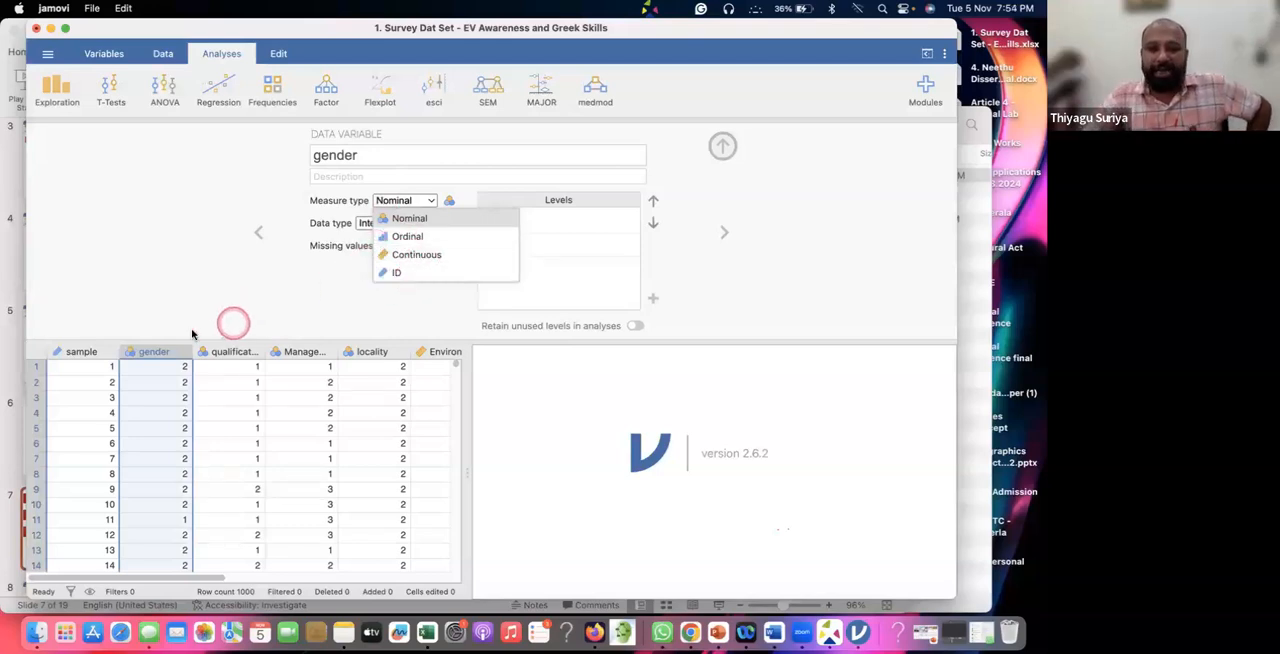
pyautogui.click(160, 350)
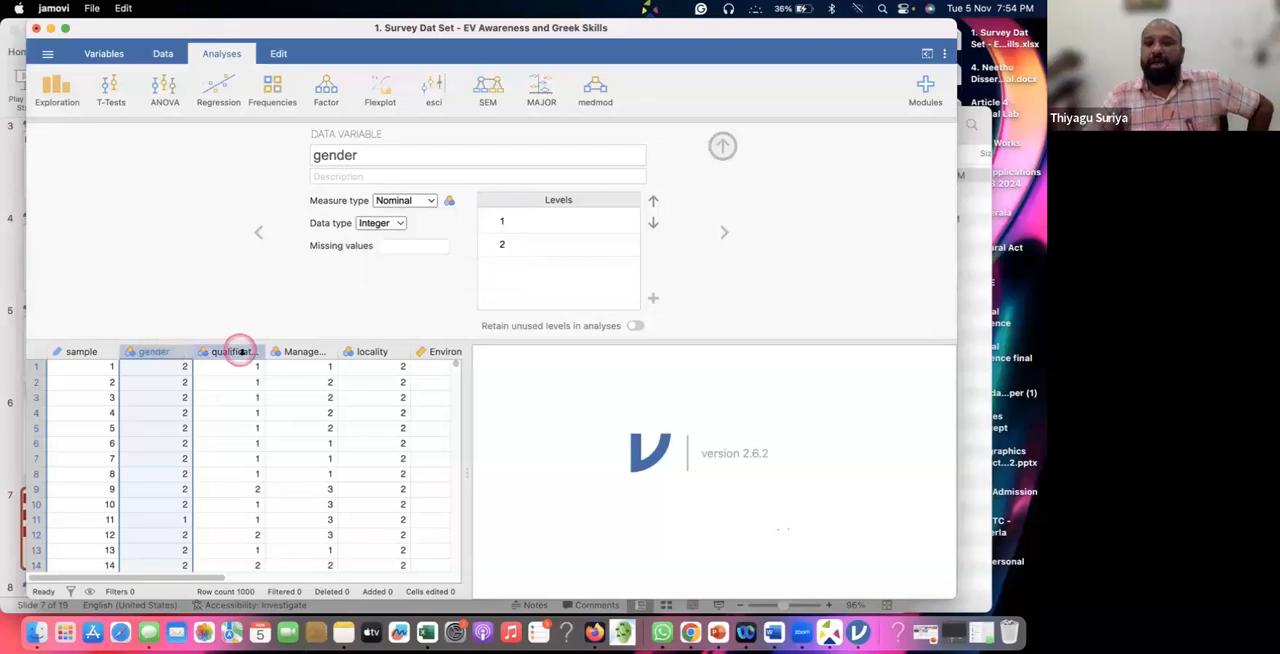
pyautogui.click(238, 351)
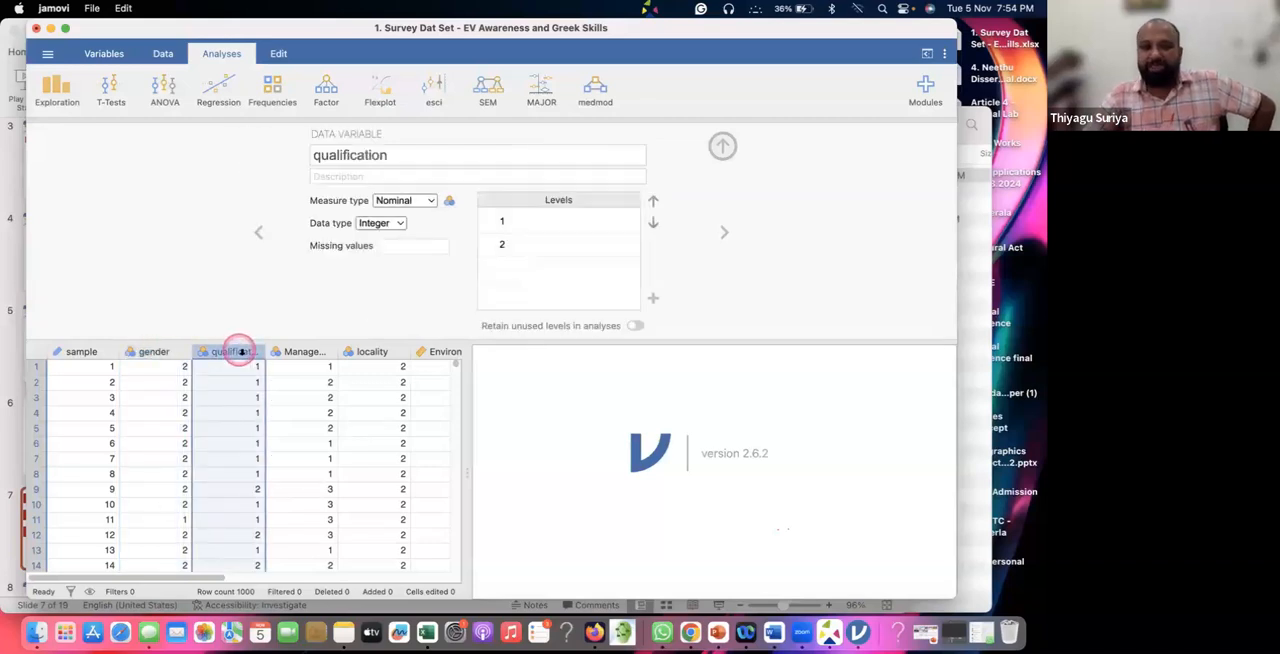
pyautogui.click(301, 352)
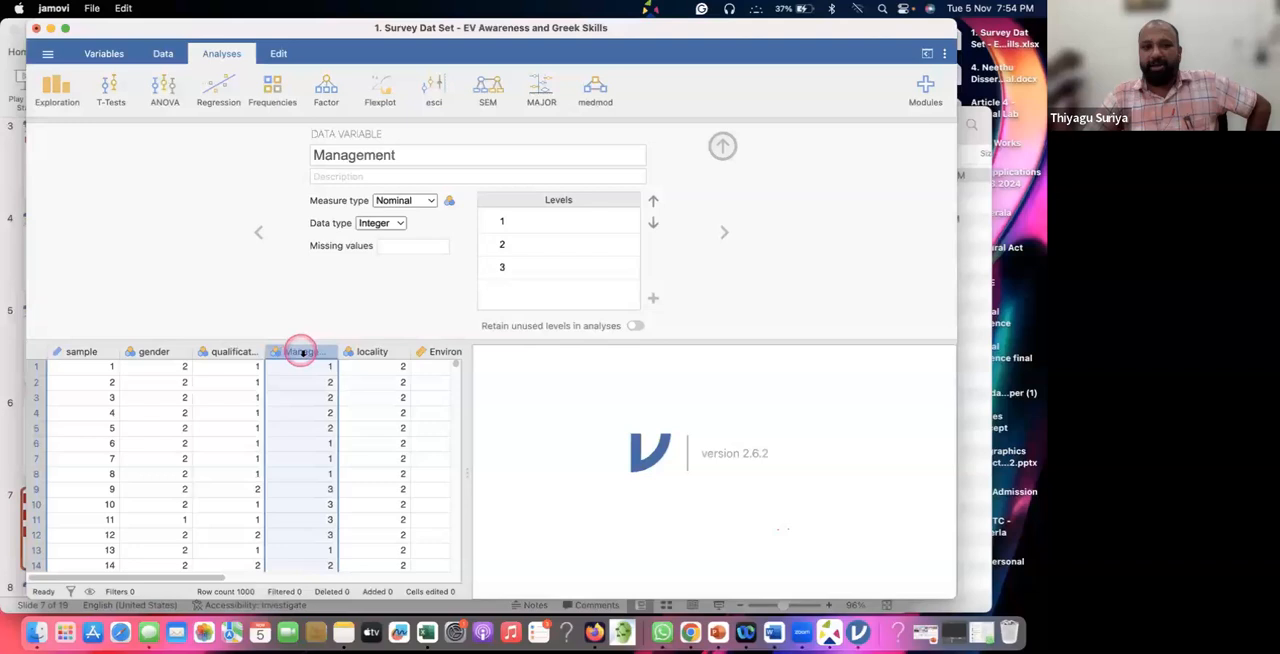
pyautogui.click(373, 352)
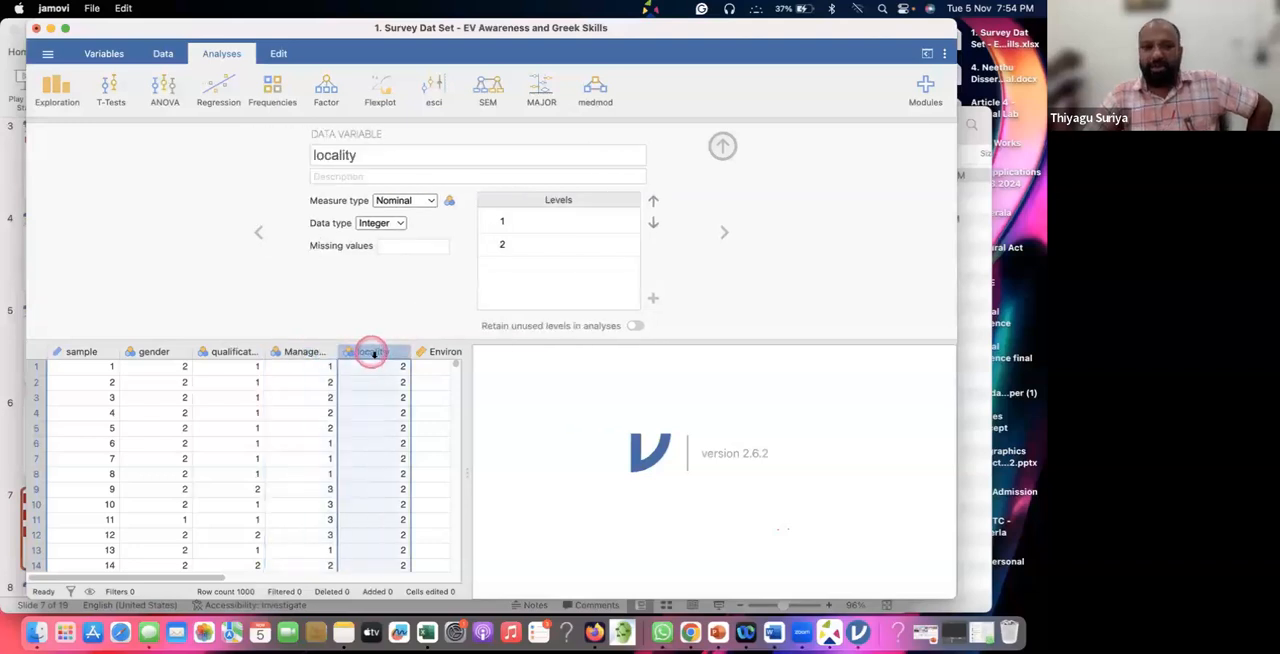
pyautogui.click(433, 351)
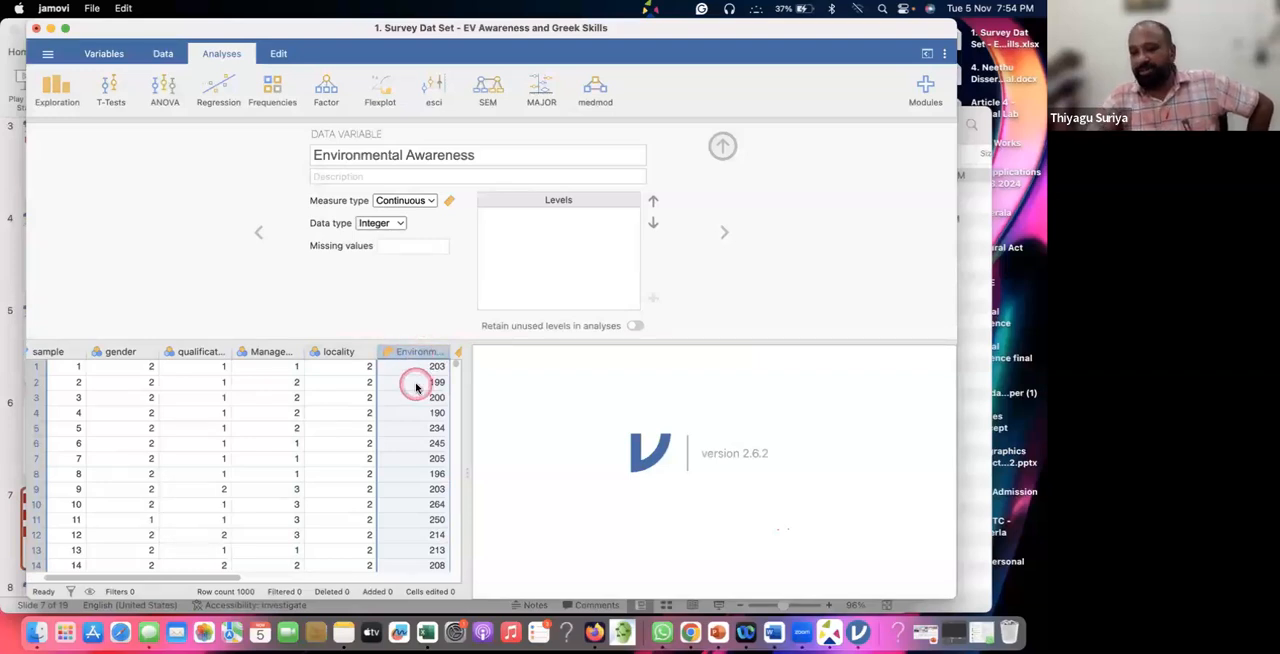
pyautogui.moveTo(424, 351); pyautogui.dragTo(662, 223)
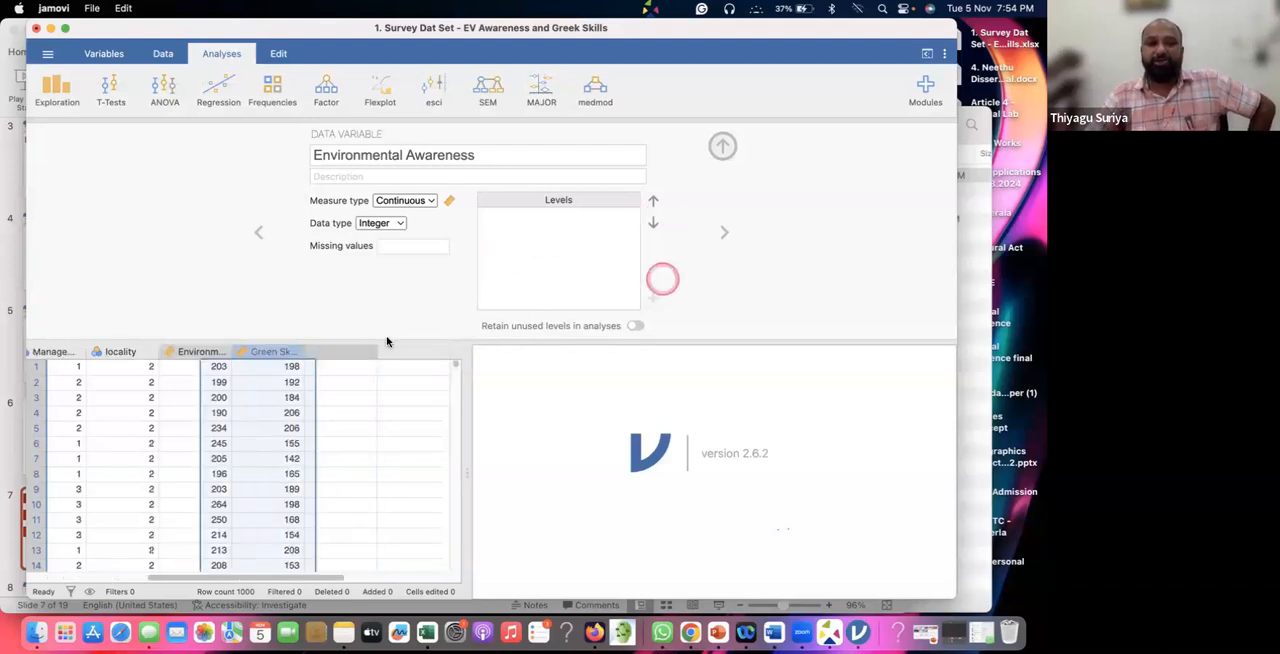
pyautogui.click(280, 350)
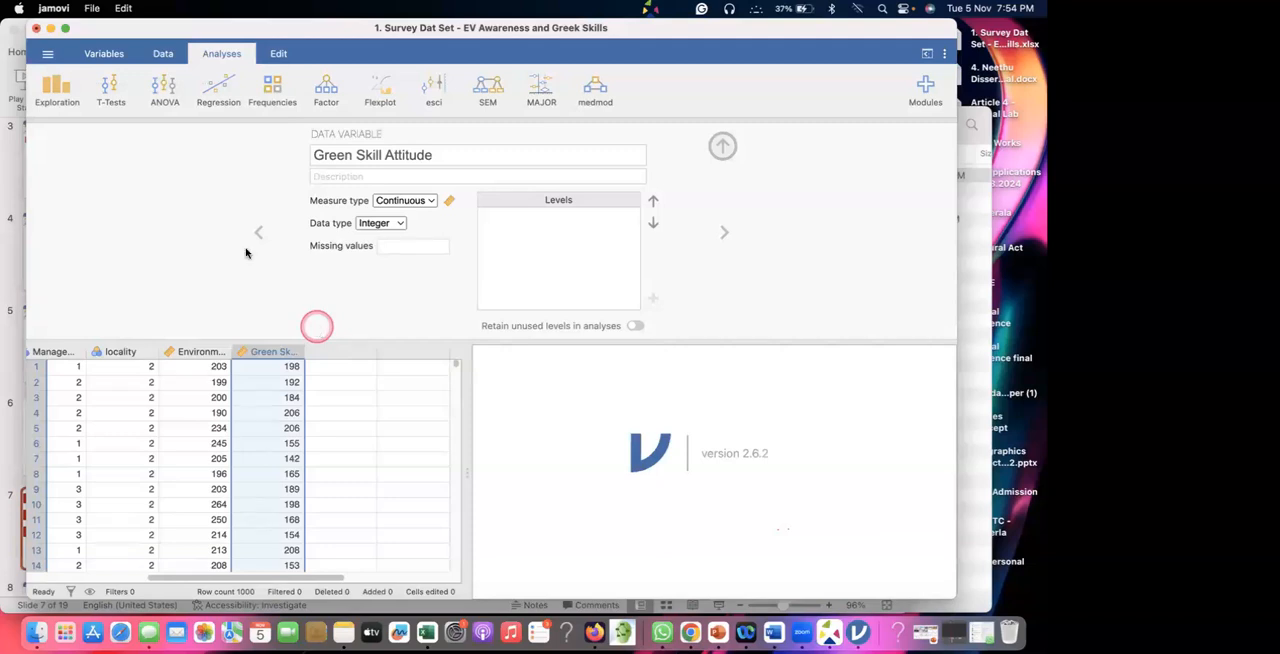
pyautogui.hscroll(-3, 93, 425)
pyautogui.hscroll(-2, 93, 425)
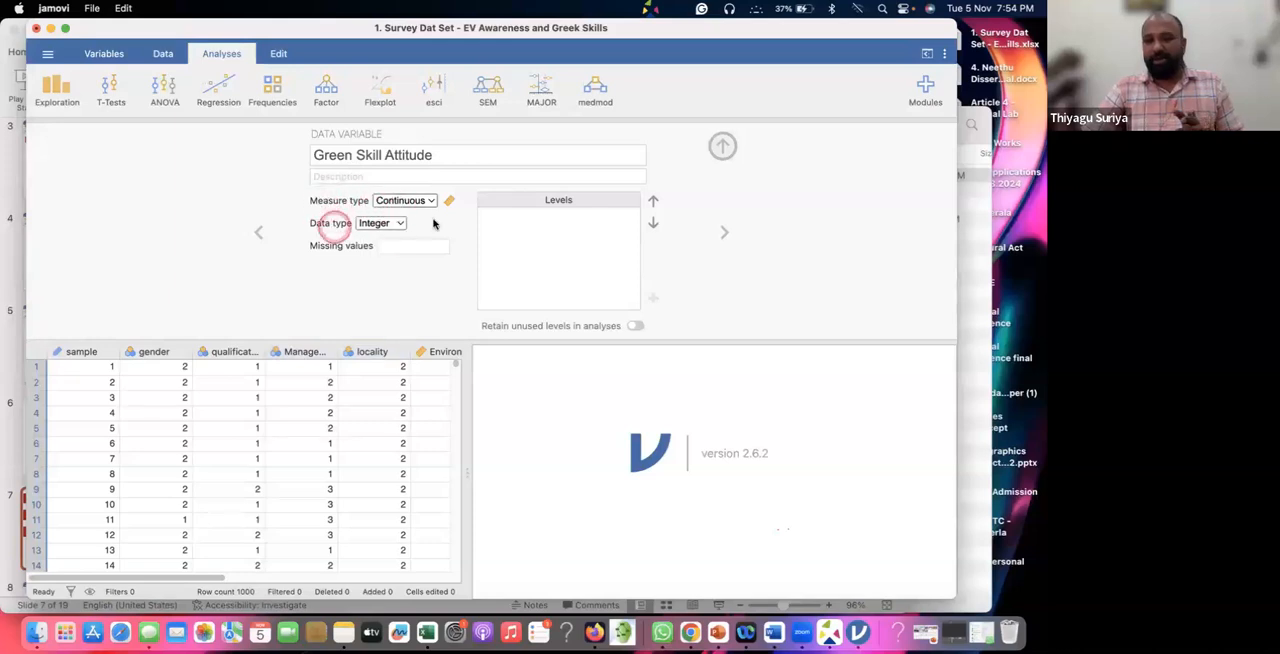
pyautogui.click(721, 147)
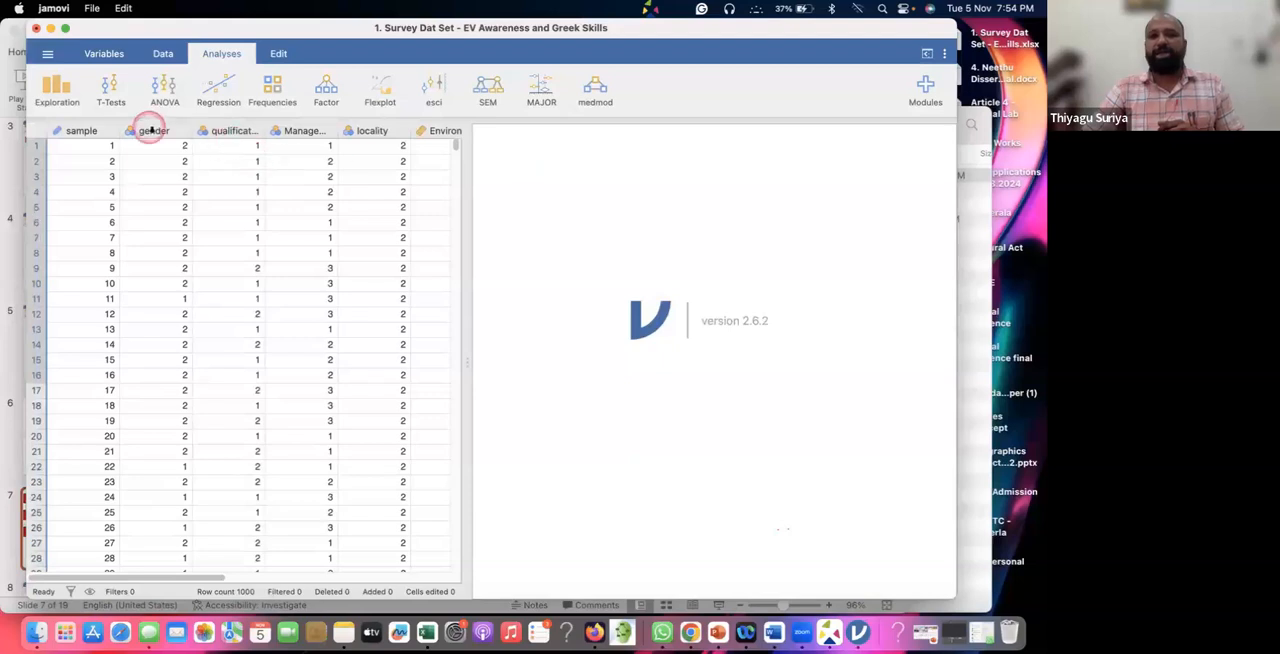
# Label the gender variable's levels, with 1 as Male and 2 as Female, and check the labels in the data.
pyautogui.click(151, 130)
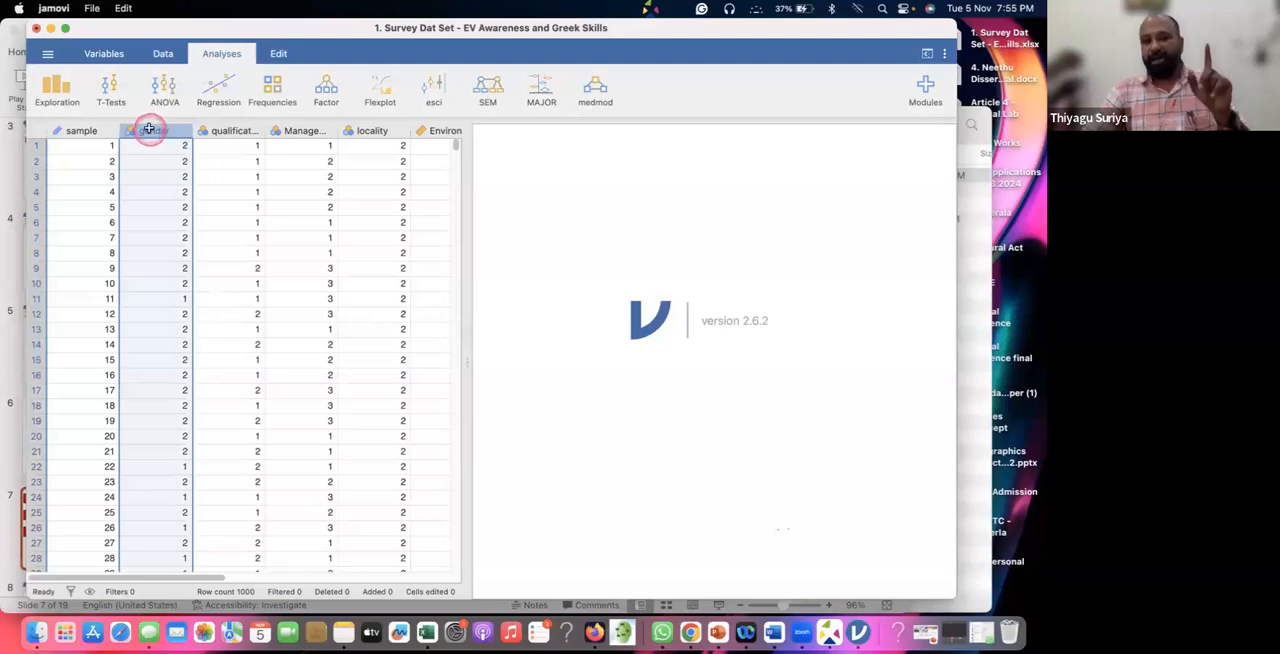
pyautogui.doubleClick(148, 130)
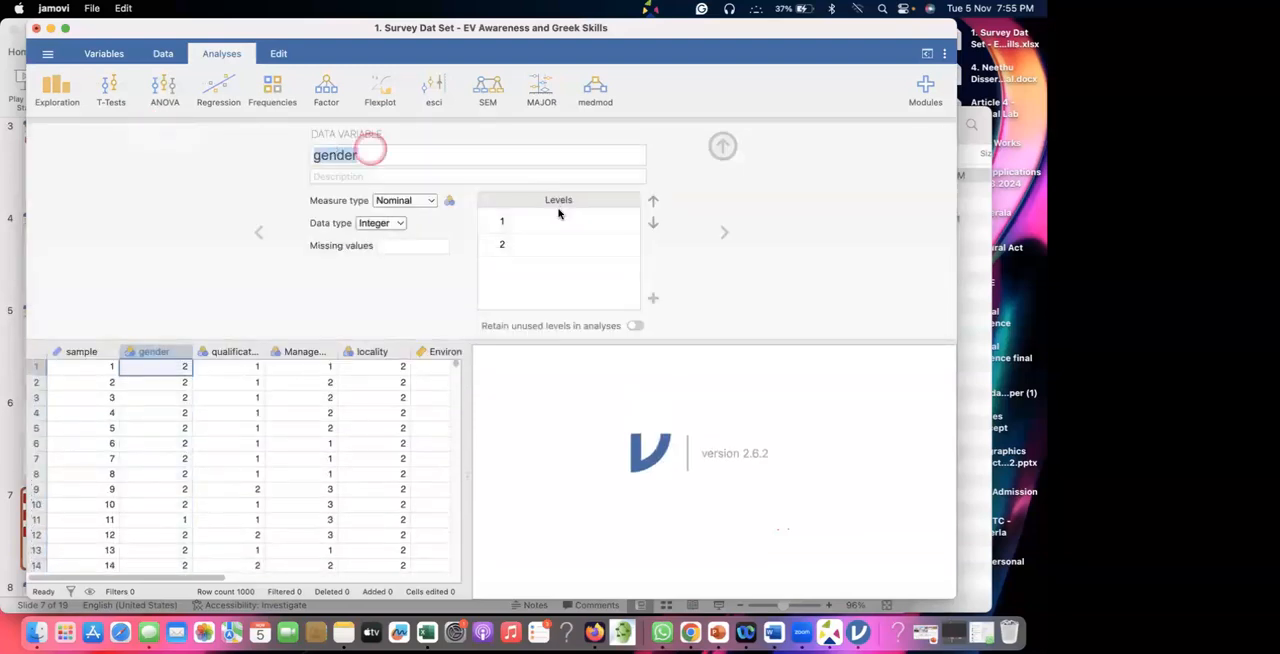
pyautogui.click(525, 219)
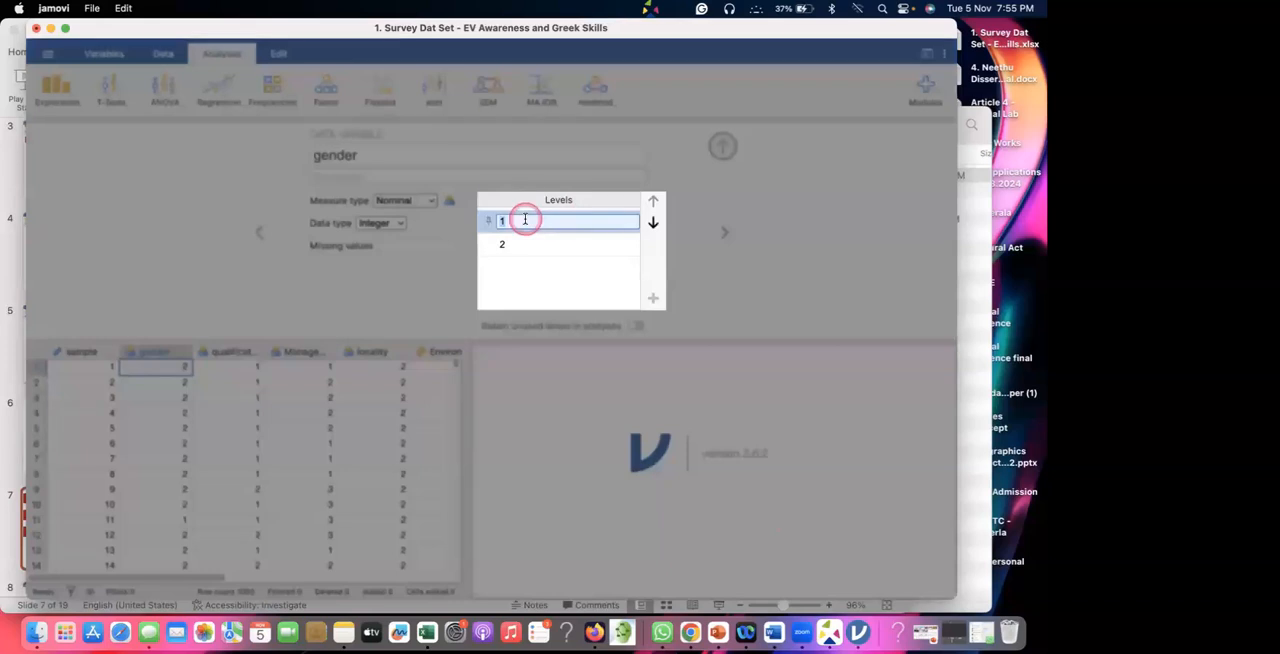
pyautogui.write('Male')
pyautogui.click(511, 247)
pyautogui.write('Female')
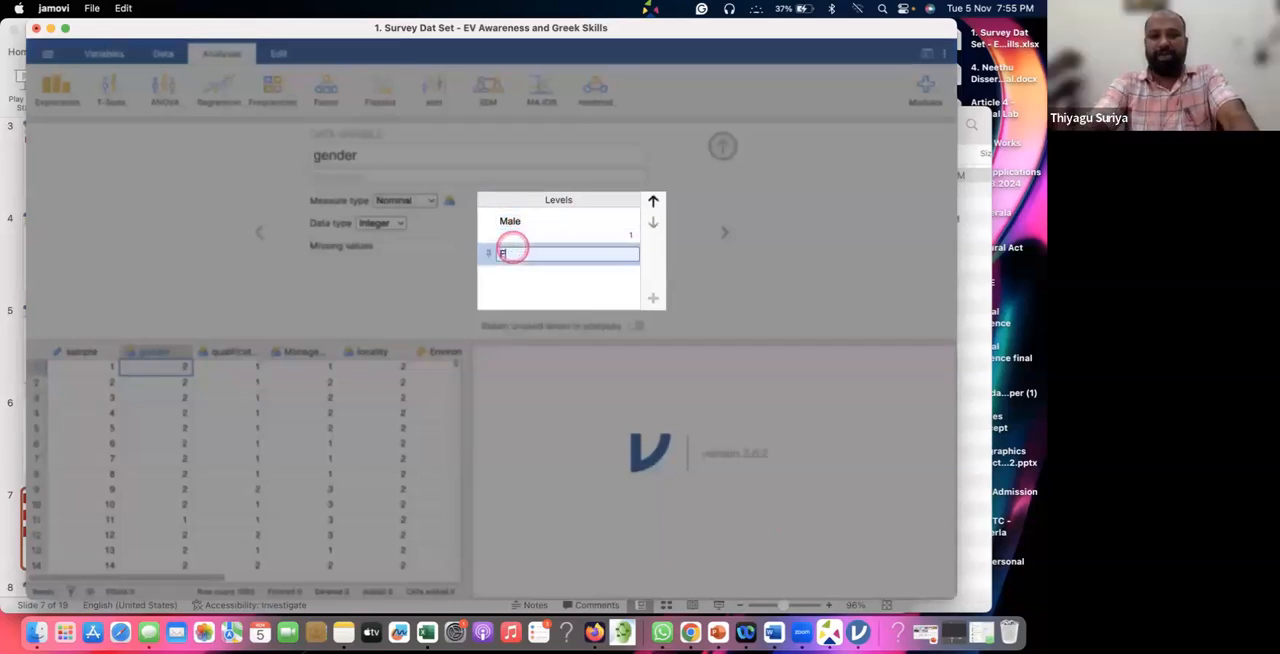
pyautogui.click(523, 285)
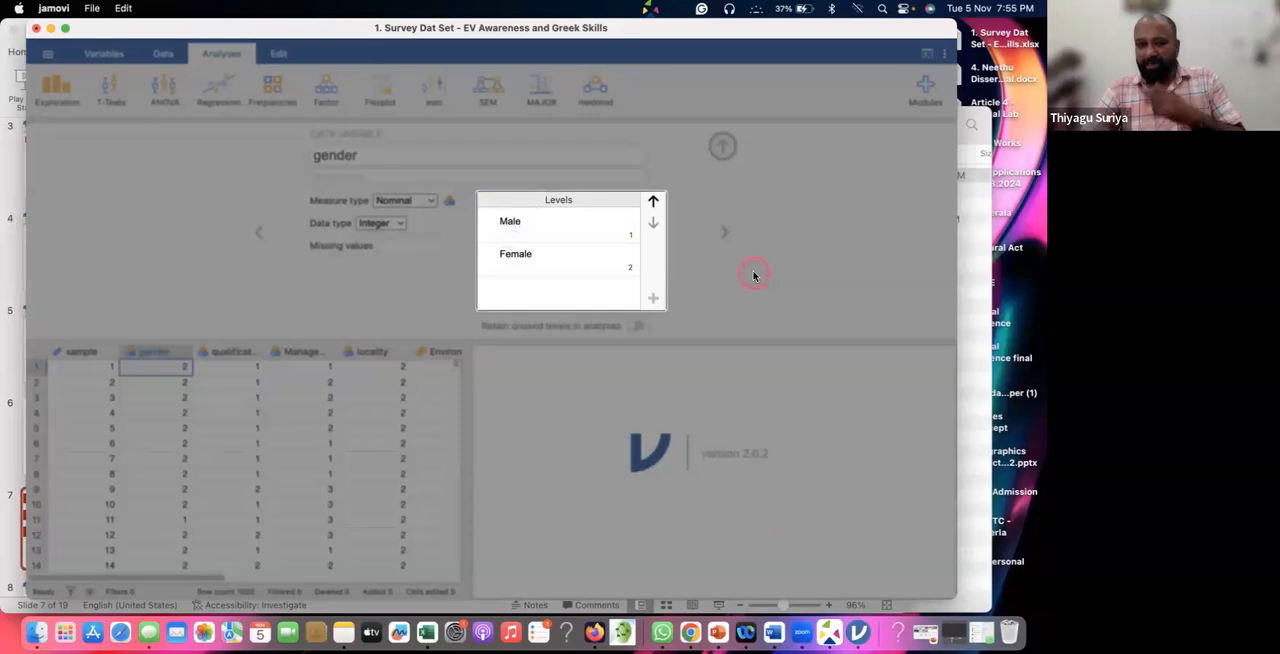
pyautogui.scroll(-3, 139, 433)
pyautogui.scroll(2, 139, 433)
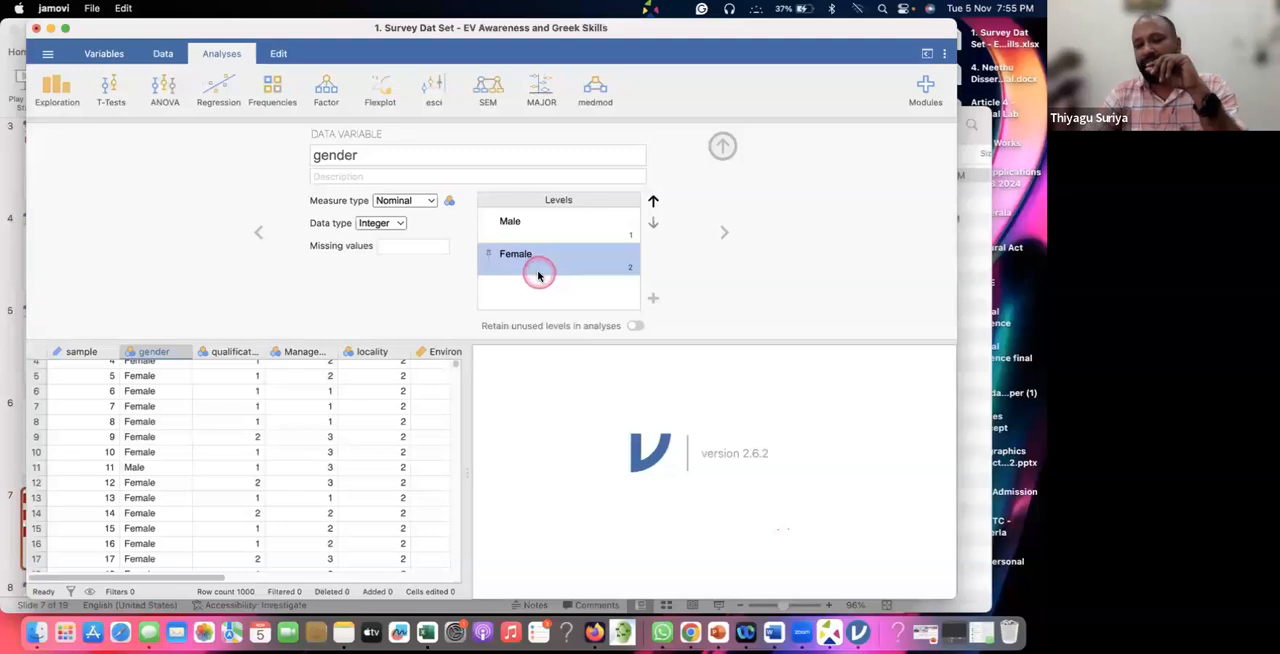
# Label the qualification variable's levels, with 1 as UG and 2 as PG.
pyautogui.click(719, 232)
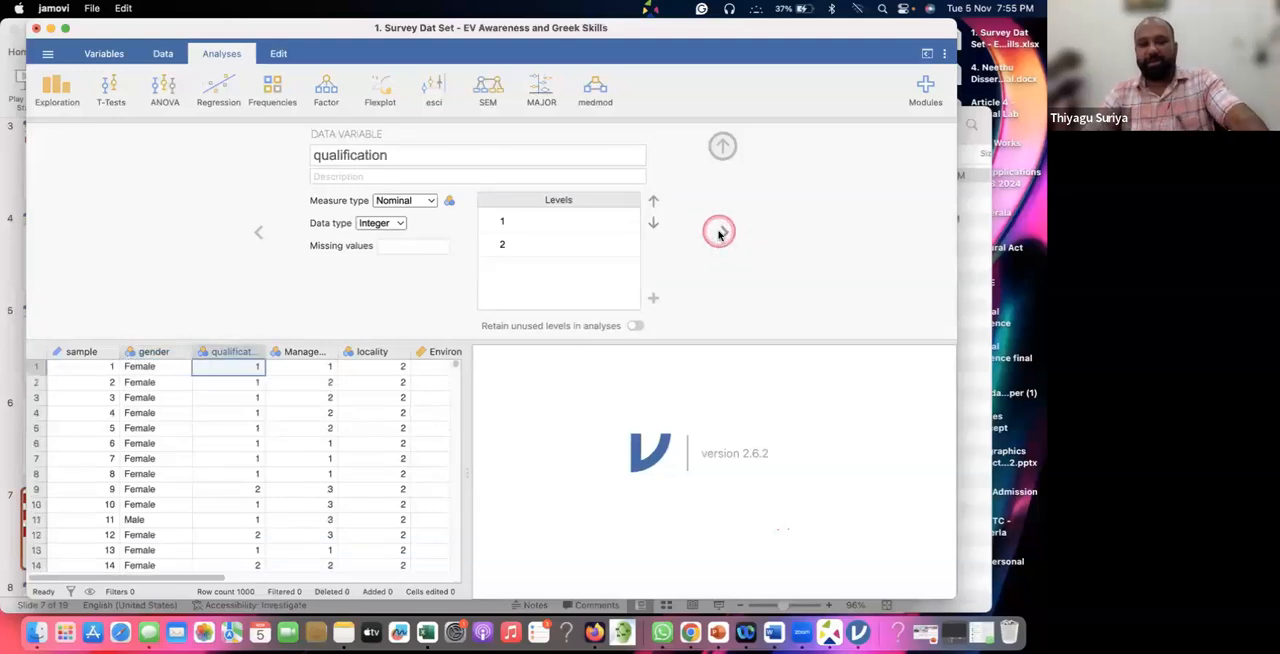
pyautogui.click(526, 220)
pyautogui.write('UG')
pyautogui.click(515, 244)
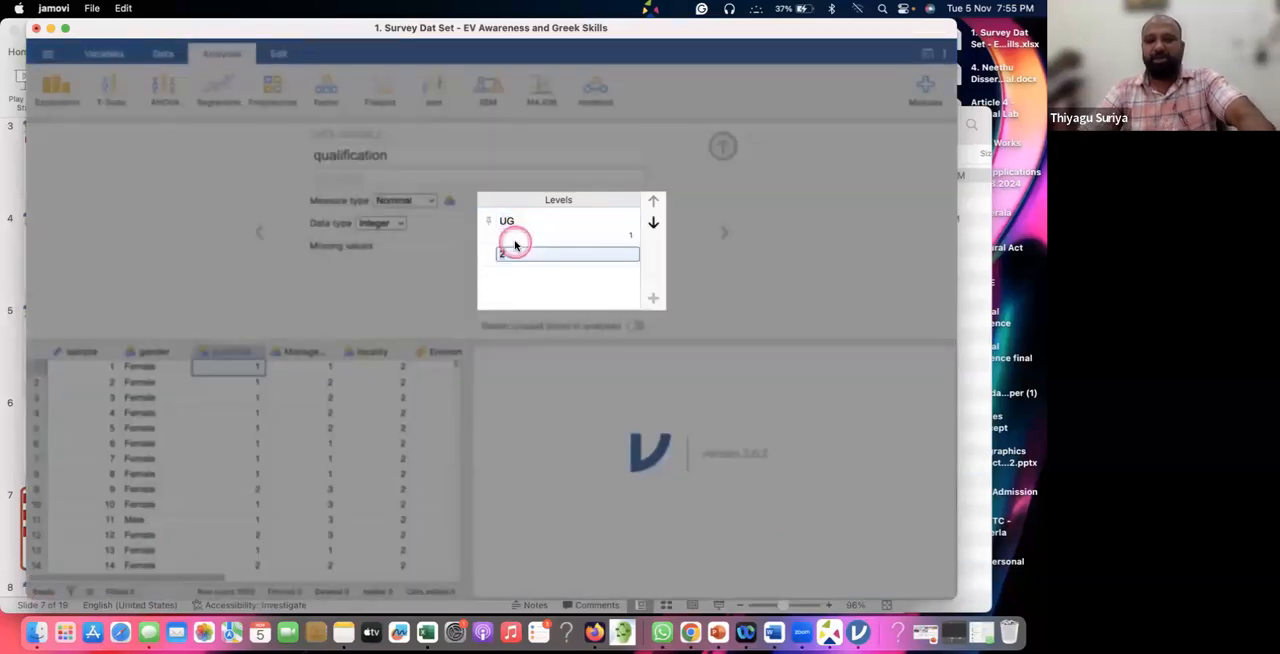
pyautogui.write('PG')
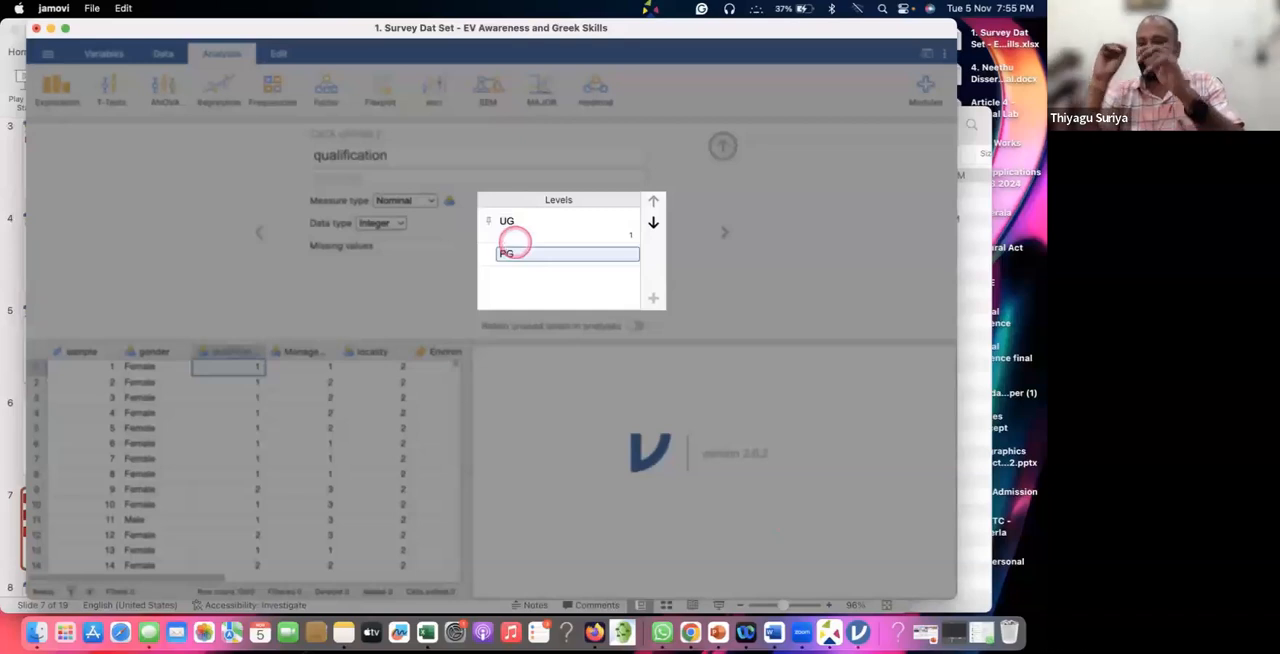
pyautogui.click(798, 296)
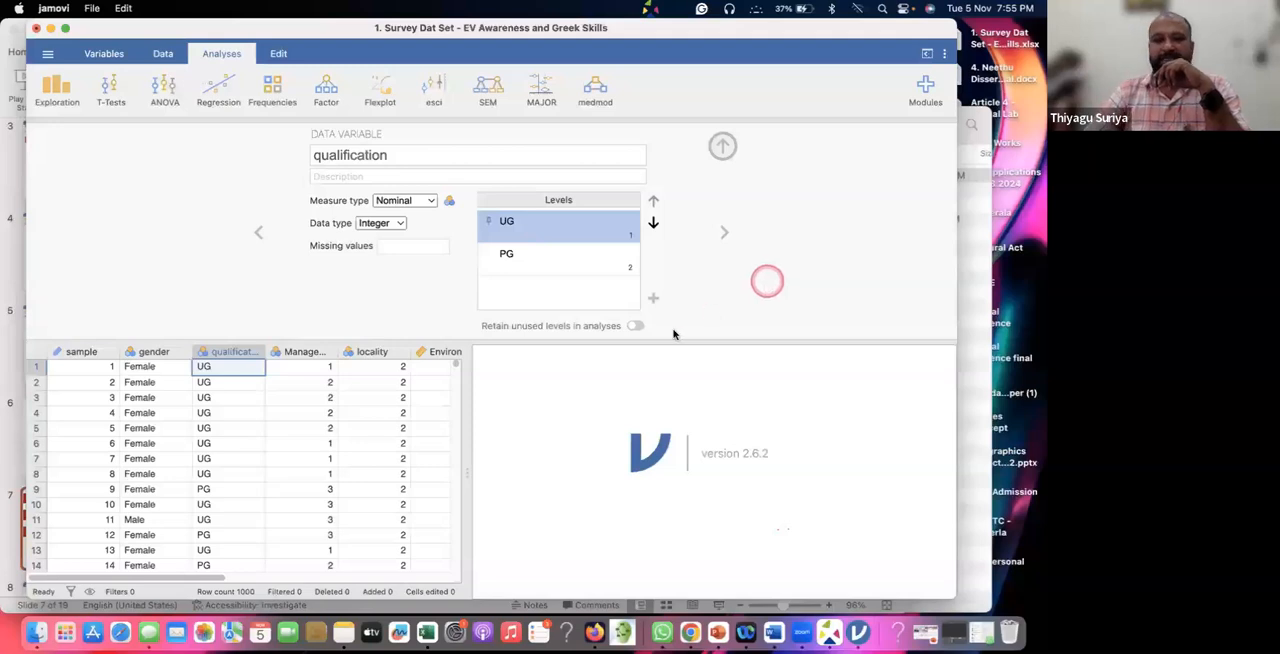
# Label the Management variable's levels, with 1 as Government, 2 as Aided and 3 as Private.
pyautogui.click(727, 232)
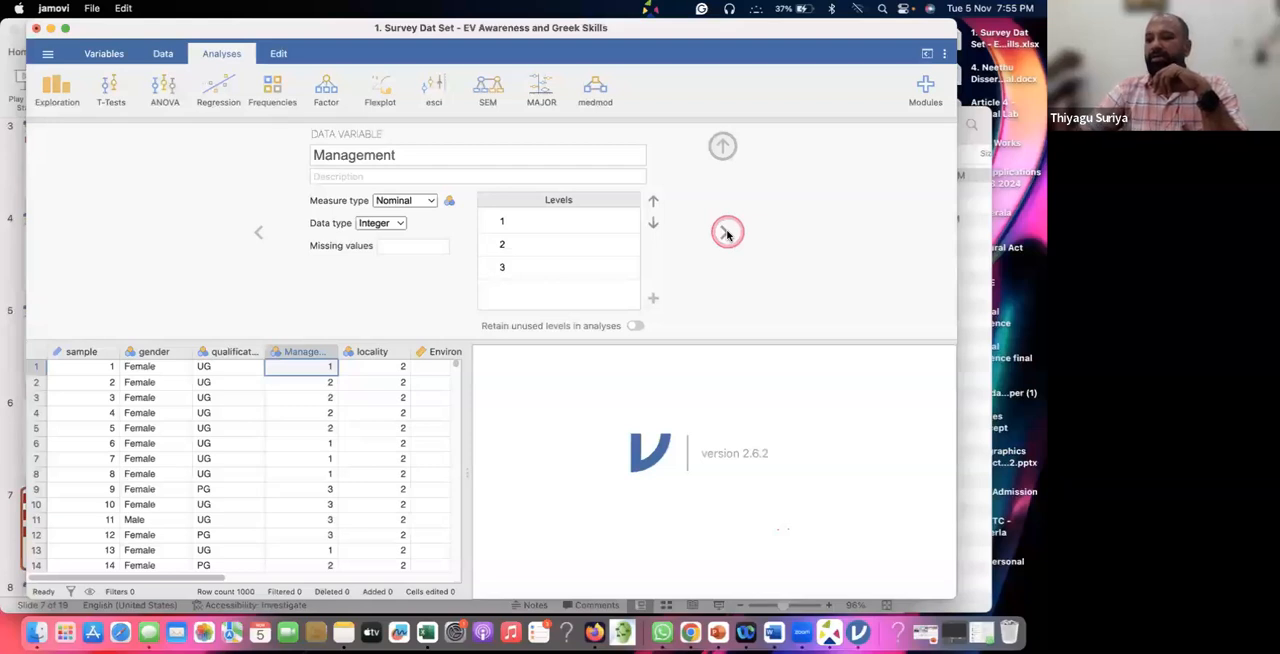
pyautogui.click(520, 216)
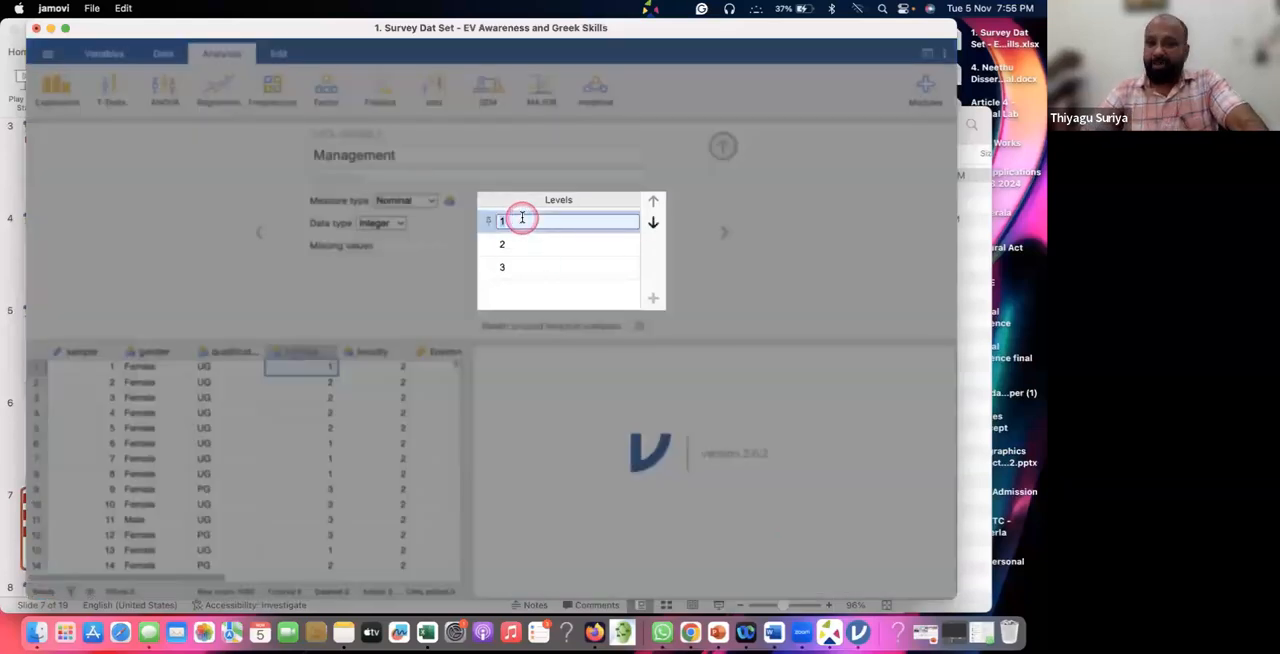
pyautogui.write('Government')
pyautogui.click(516, 245)
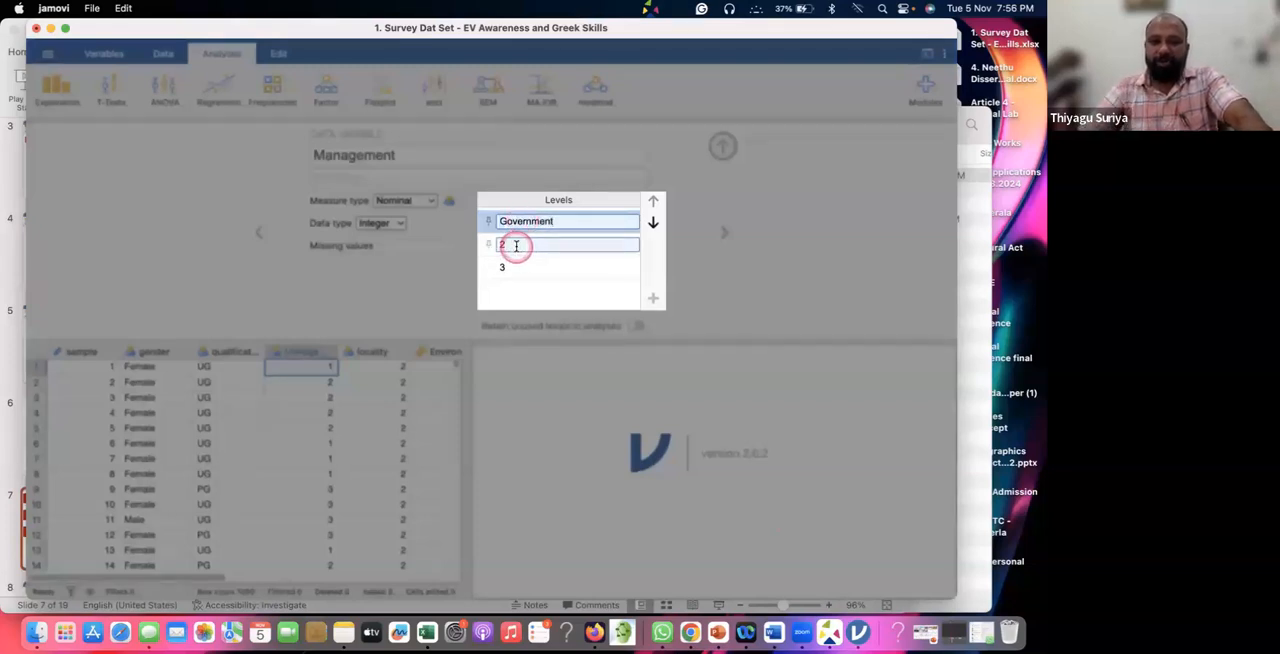
pyautogui.write('Aided')
pyautogui.click(509, 276)
pyautogui.write('Private')
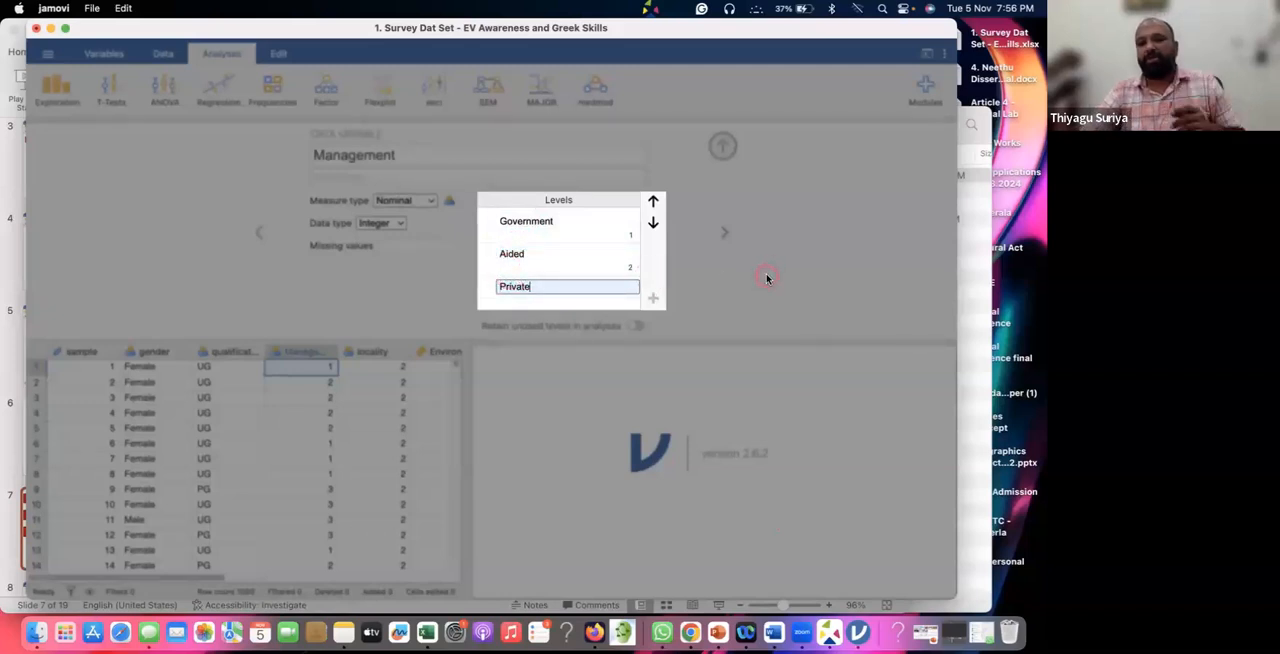
pyautogui.click(767, 279)
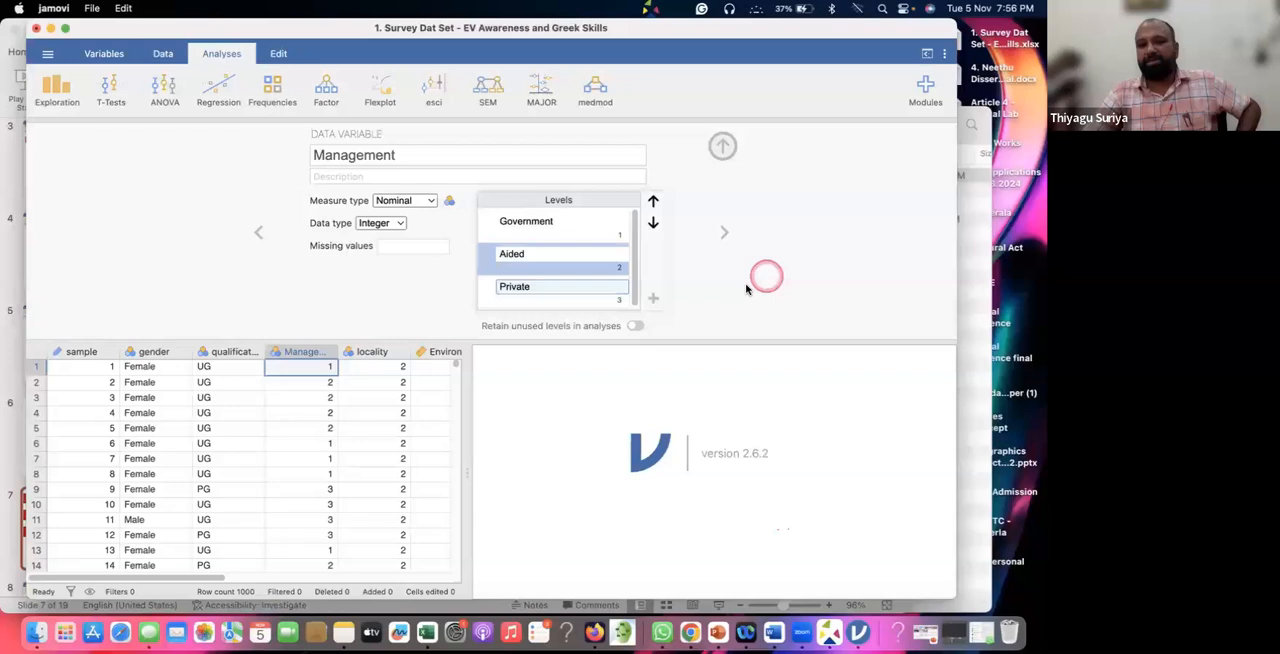
# Label the locality variable's levels, with 1 as Rural and 2 as Urban.
pyautogui.click(380, 352)
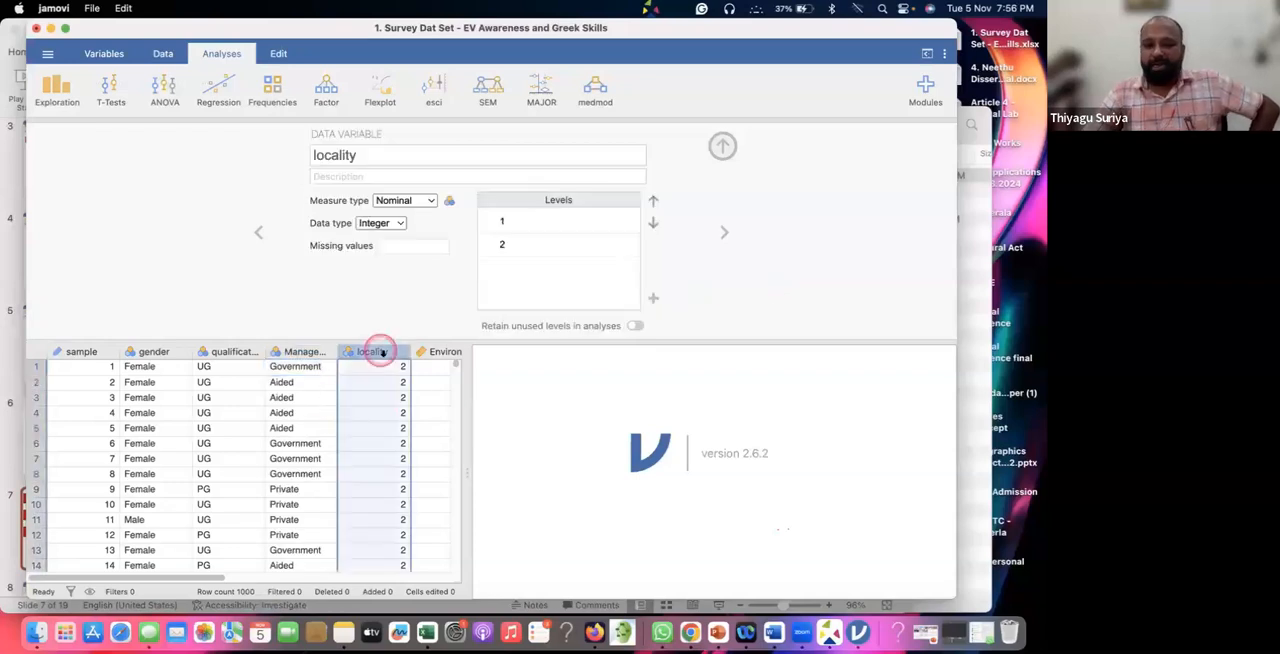
pyautogui.click(532, 221)
pyautogui.write('Rural')
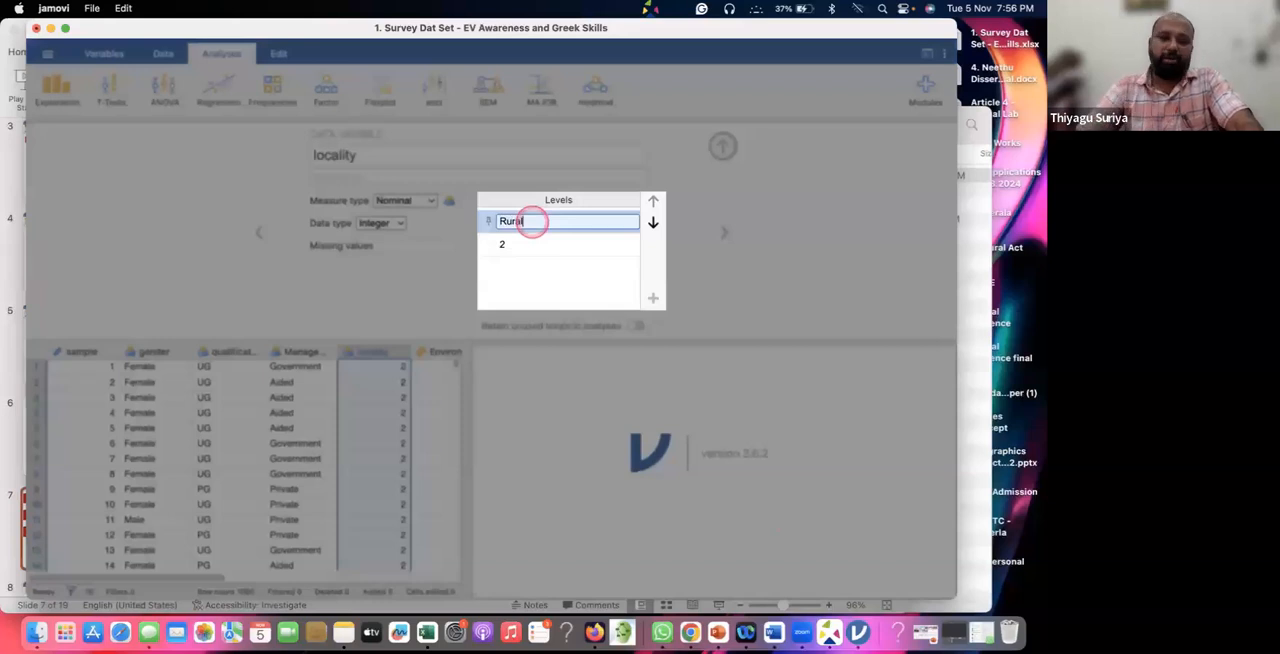
pyautogui.click(521, 245)
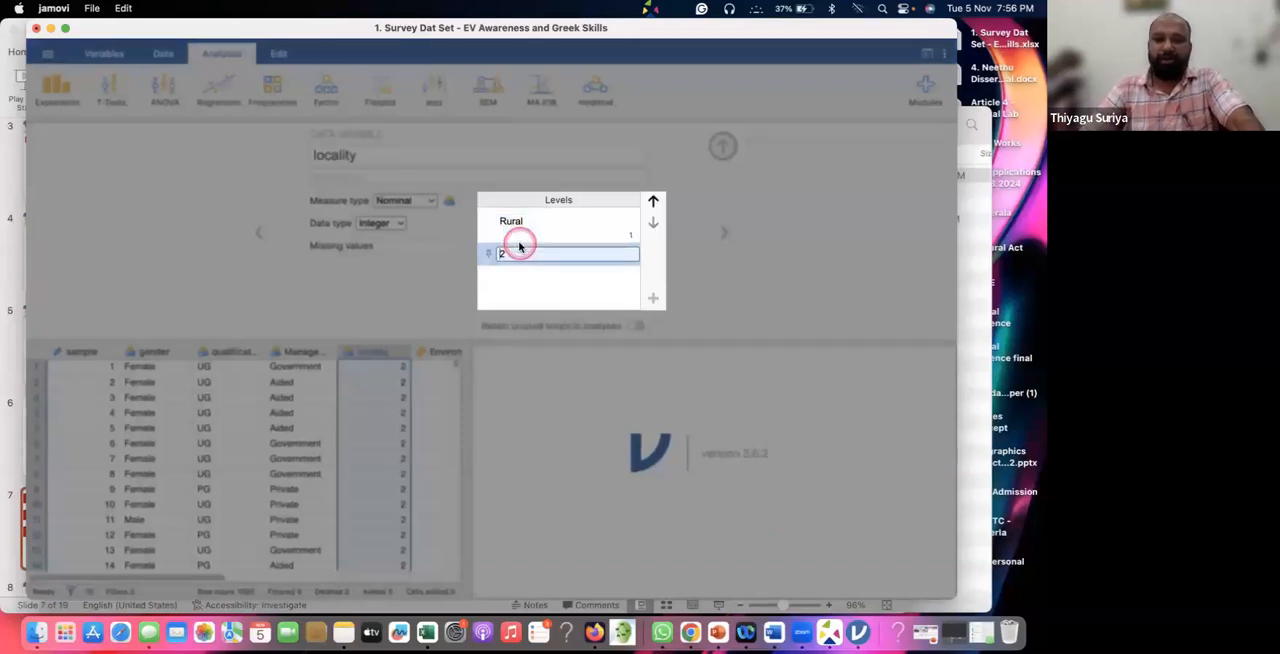
pyautogui.write('U')
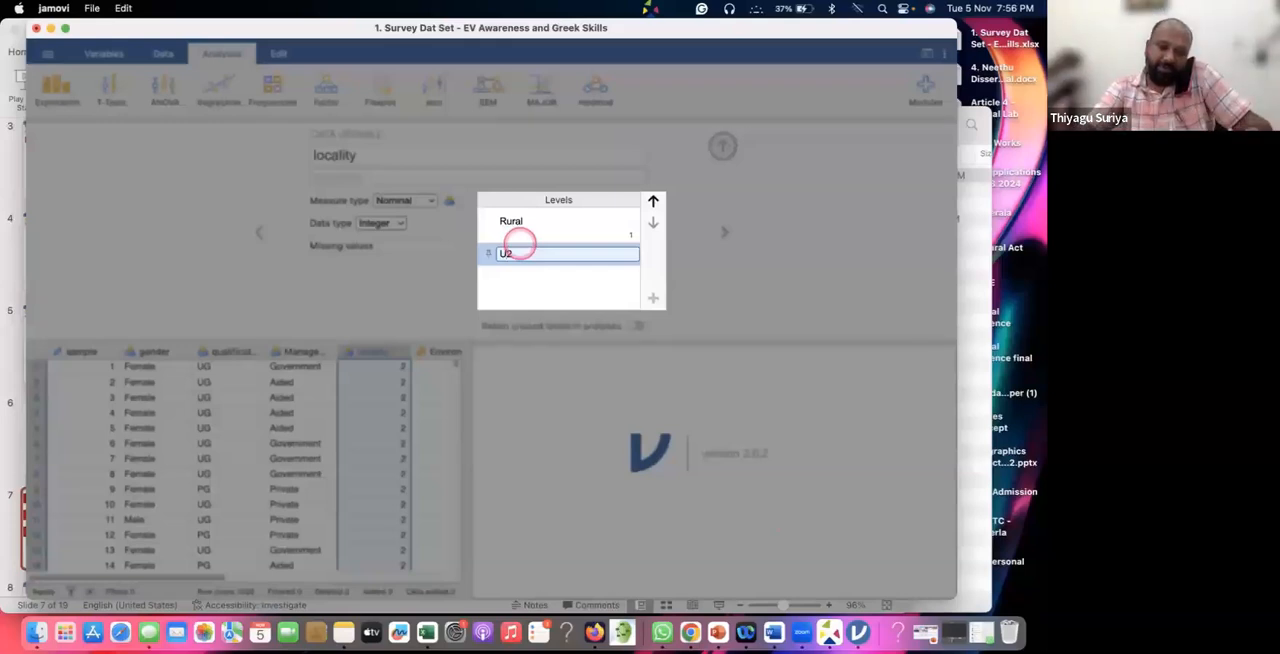
pyautogui.press('Delete')
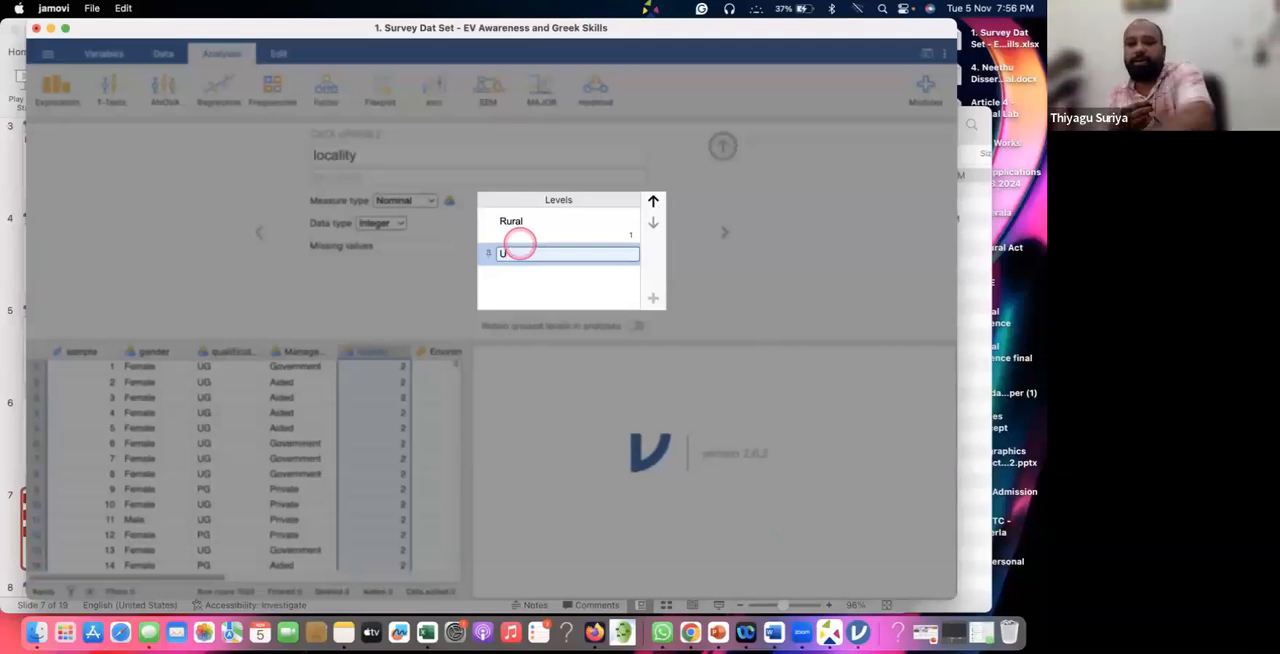
pyautogui.write('rban')
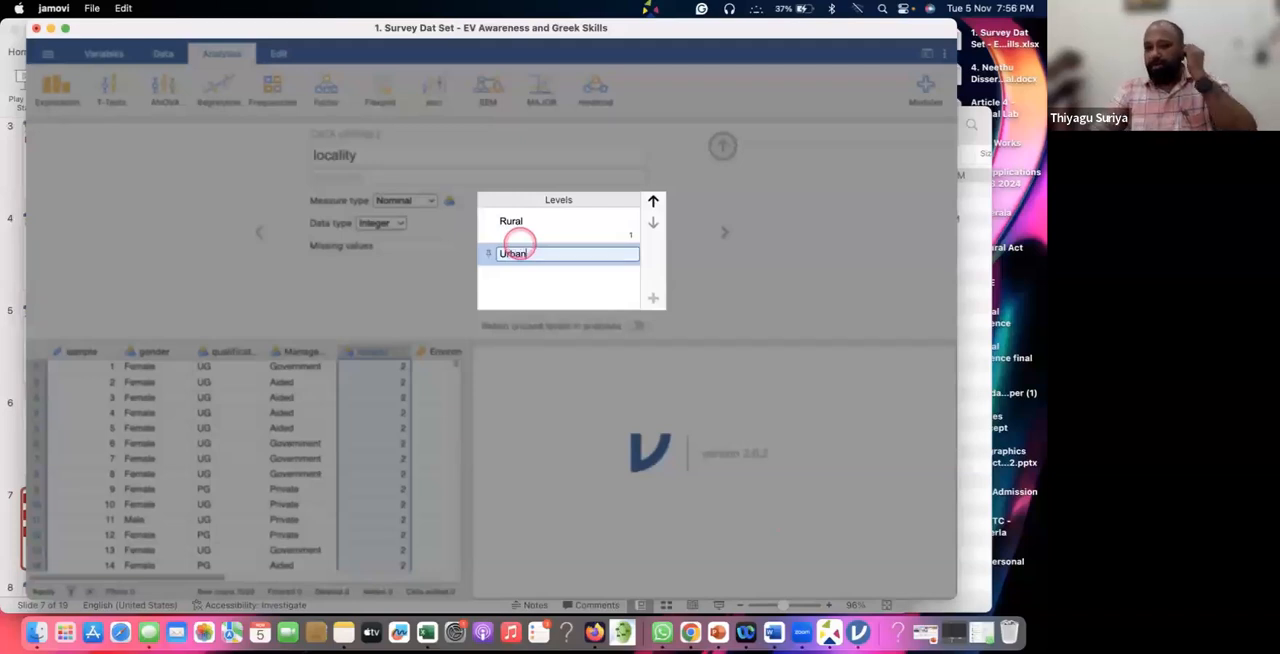
pyautogui.click(734, 283)
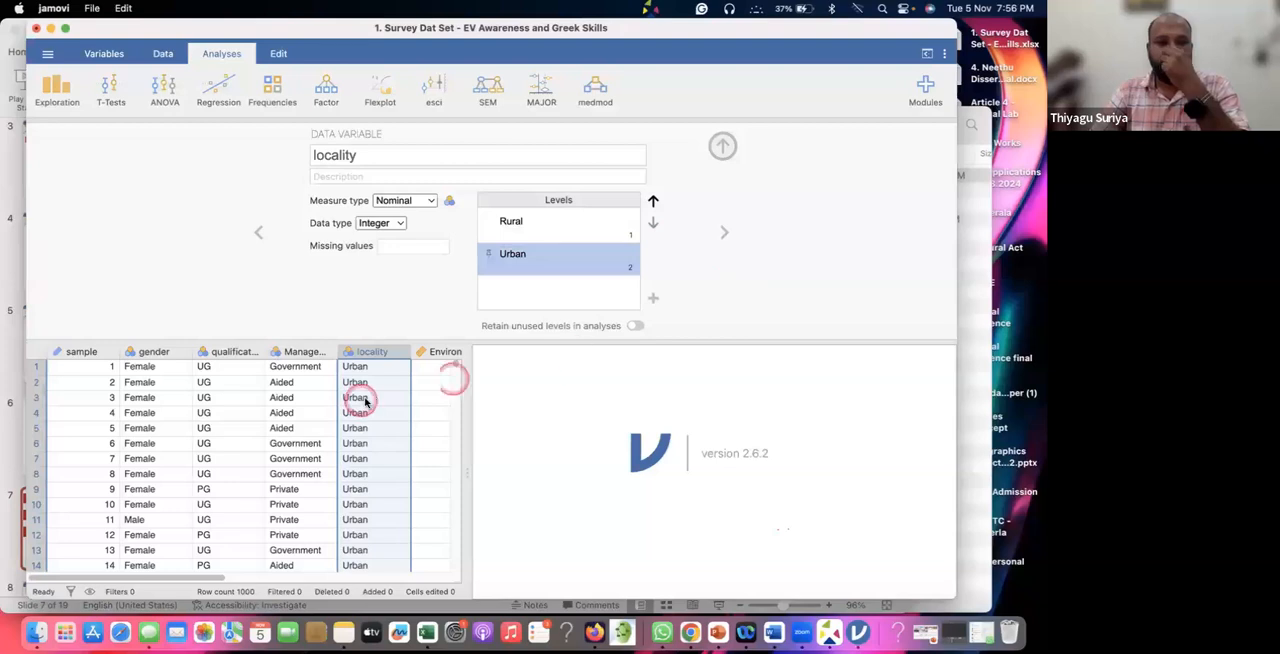
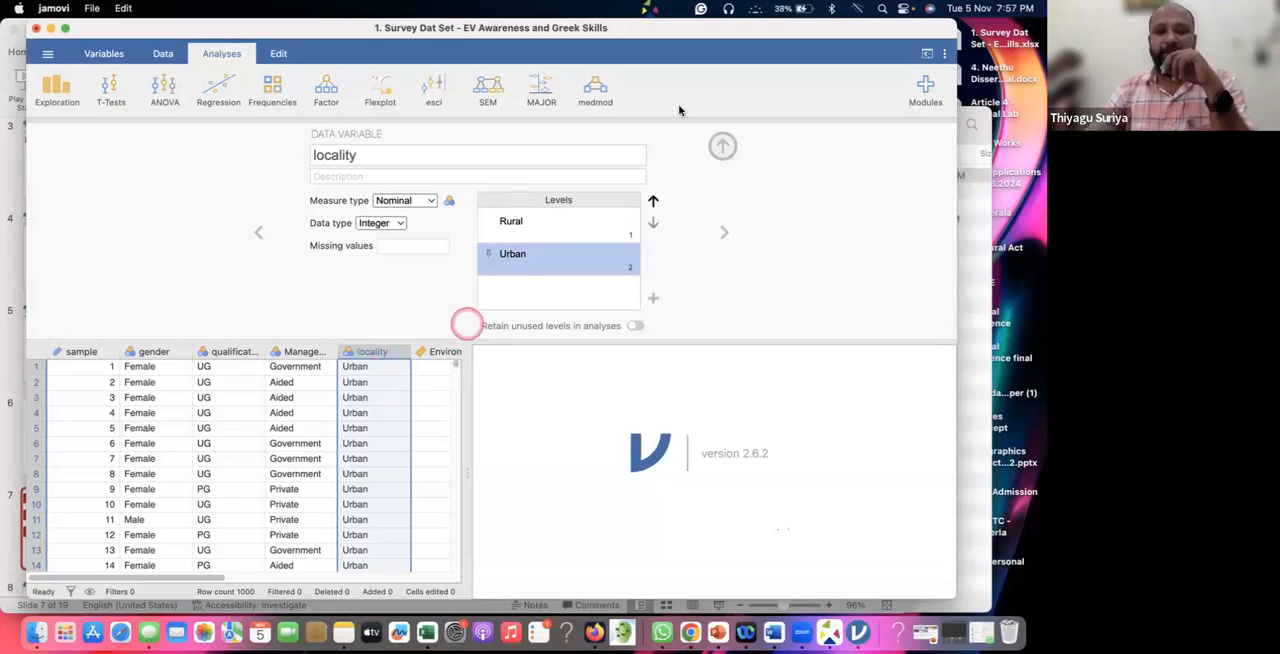
# Close the locality variable's settings, switch to OpenBoard for a blank whiteboard page, and dismiss the update prompt.
pyautogui.click(724, 147)
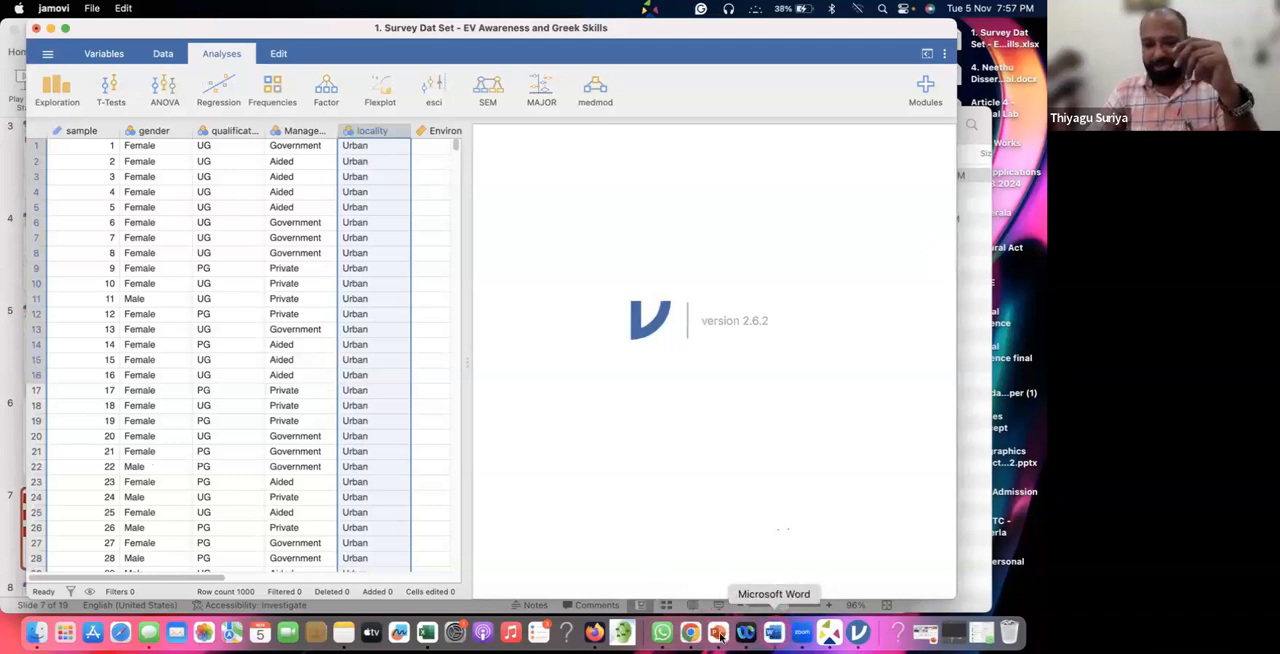
pyautogui.click(36, 632)
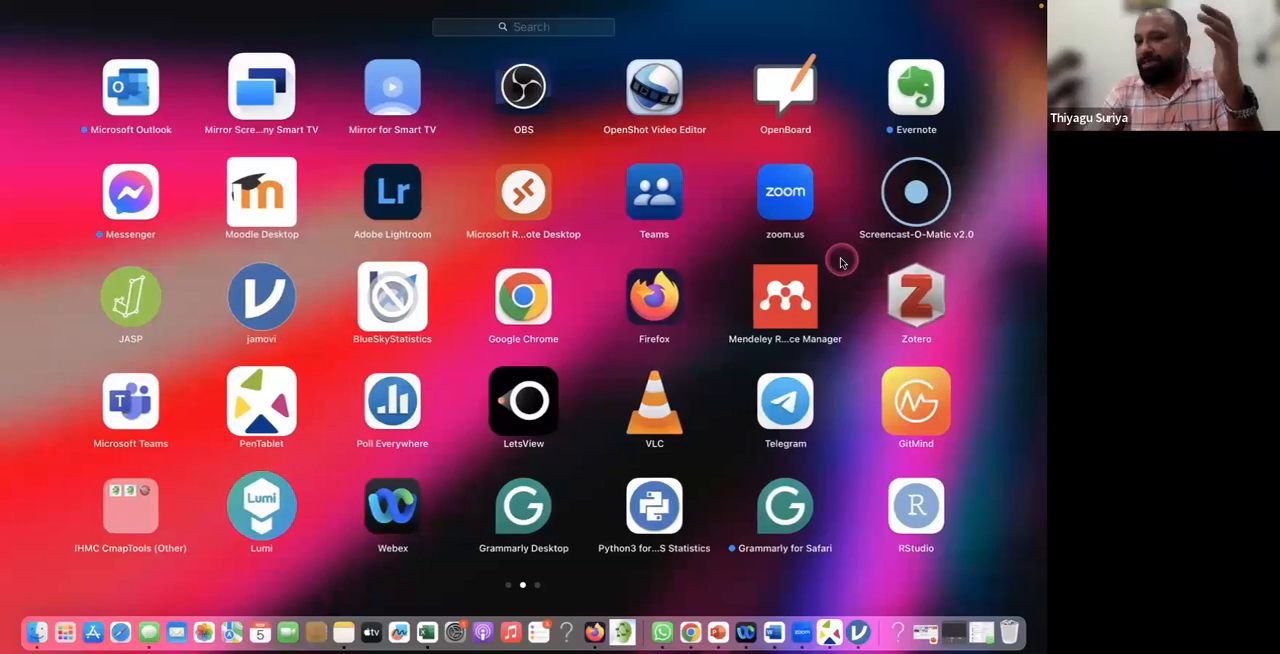
pyautogui.hscroll(3, 838, 255)
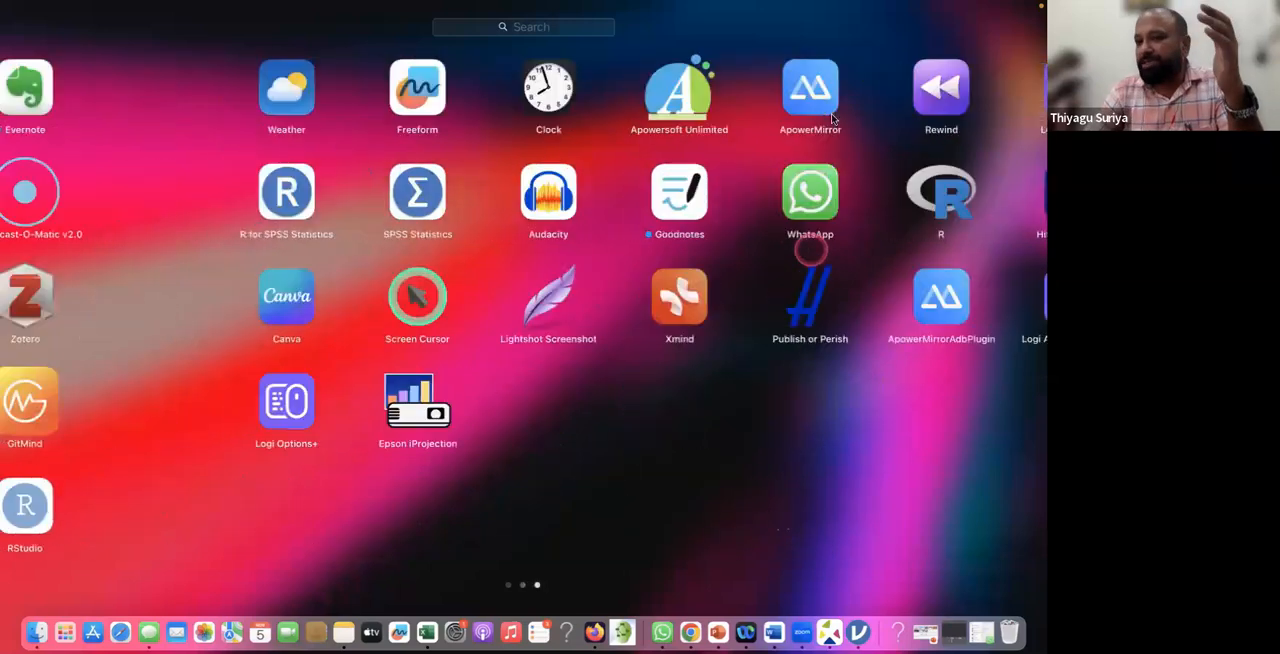
pyautogui.hscroll(-3, 805, 105)
pyautogui.click(779, 88)
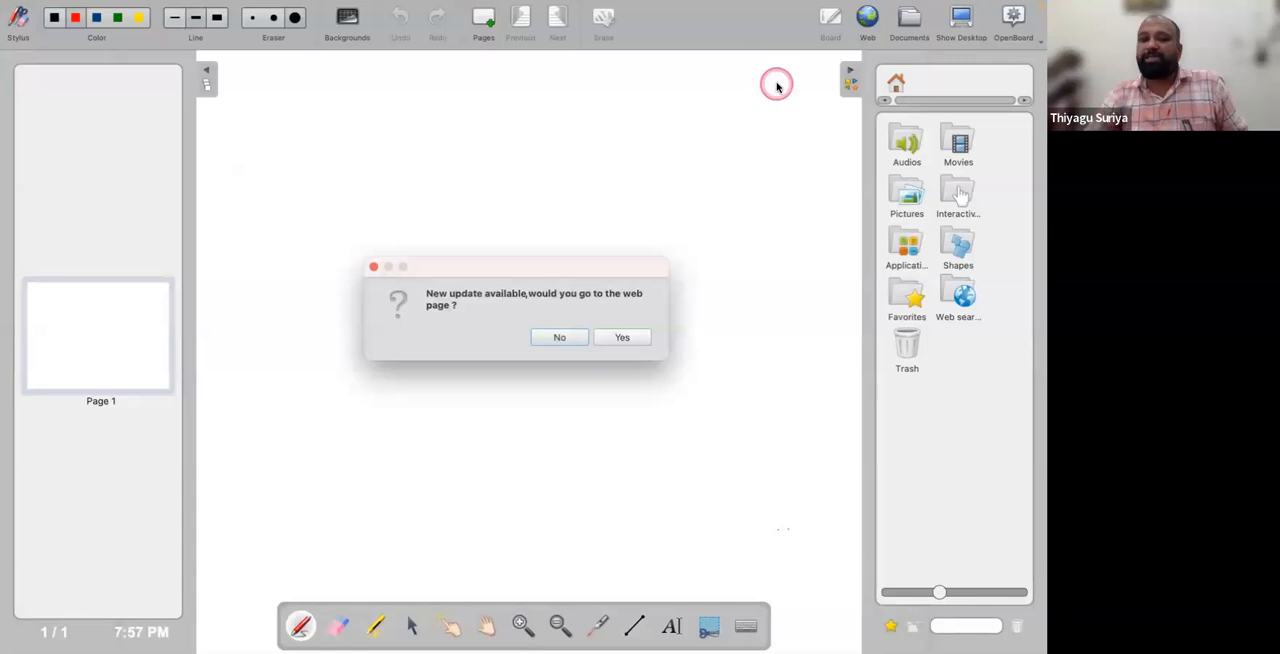
pyautogui.click(373, 269)
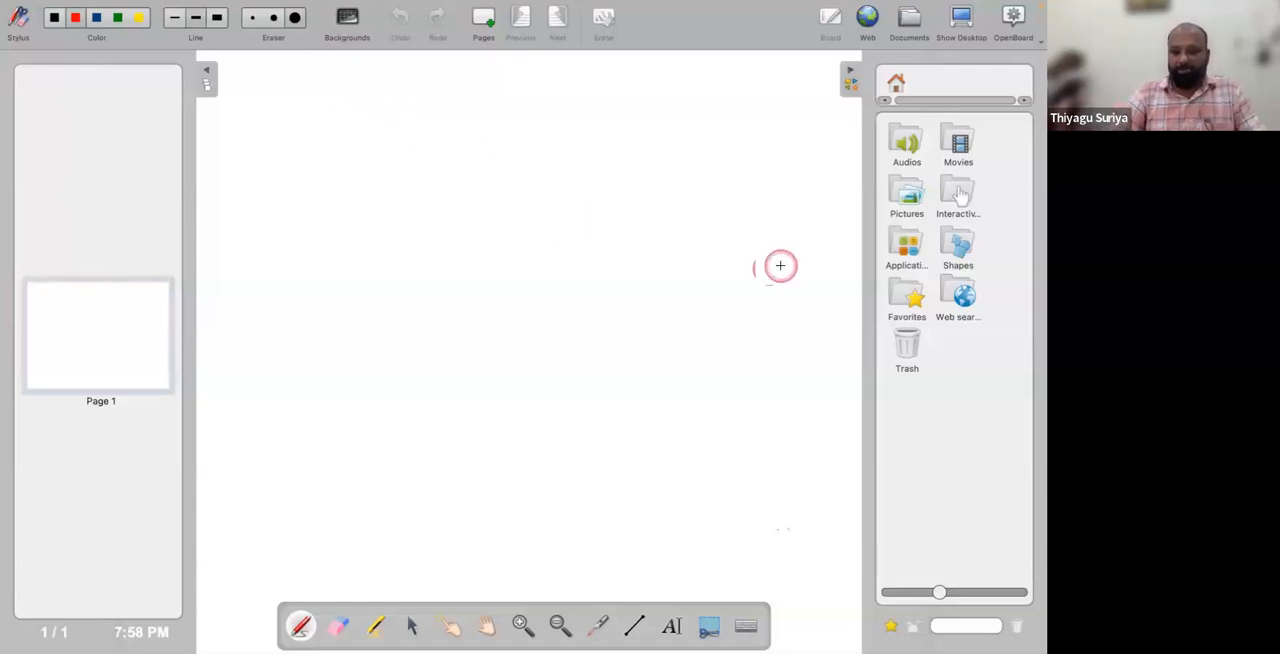
# Handwrite the underlined red heading "Descriptive" and a 1° row for frequency and percentage, with F, % circled.
pyautogui.moveTo(331, 83); pyautogui.dragTo(332, 102)
pyautogui.moveTo(330, 83)
pyautogui.mouseDown()
pyautogui.moveTo(333, 102)
pyautogui.moveTo(390, 96)
pyautogui.moveTo(398, 110)
pyautogui.moveTo(405, 93)
pyautogui.moveTo(428, 95)
pyautogui.moveTo(384, 101)
pyautogui.moveTo(405, 116)
pyautogui.mouseUp()
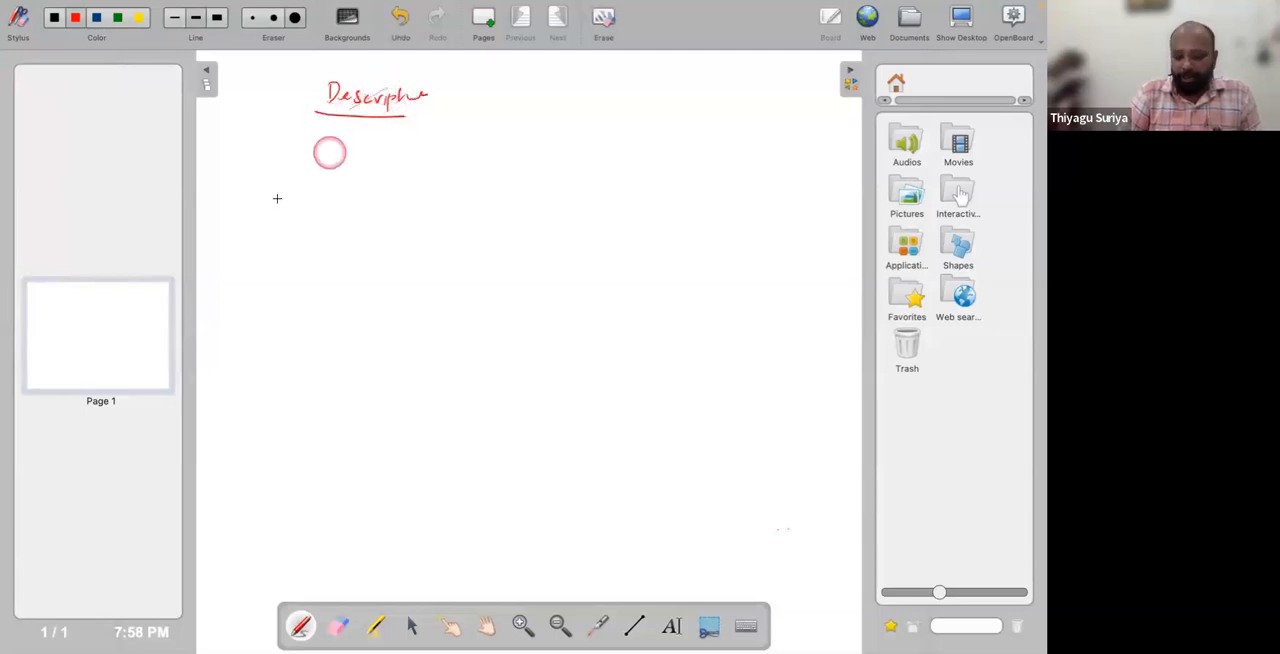
pyautogui.moveTo(311, 160)
pyautogui.mouseDown()
pyautogui.moveTo(317, 145)
pyautogui.moveTo(355, 161)
pyautogui.mouseUp()
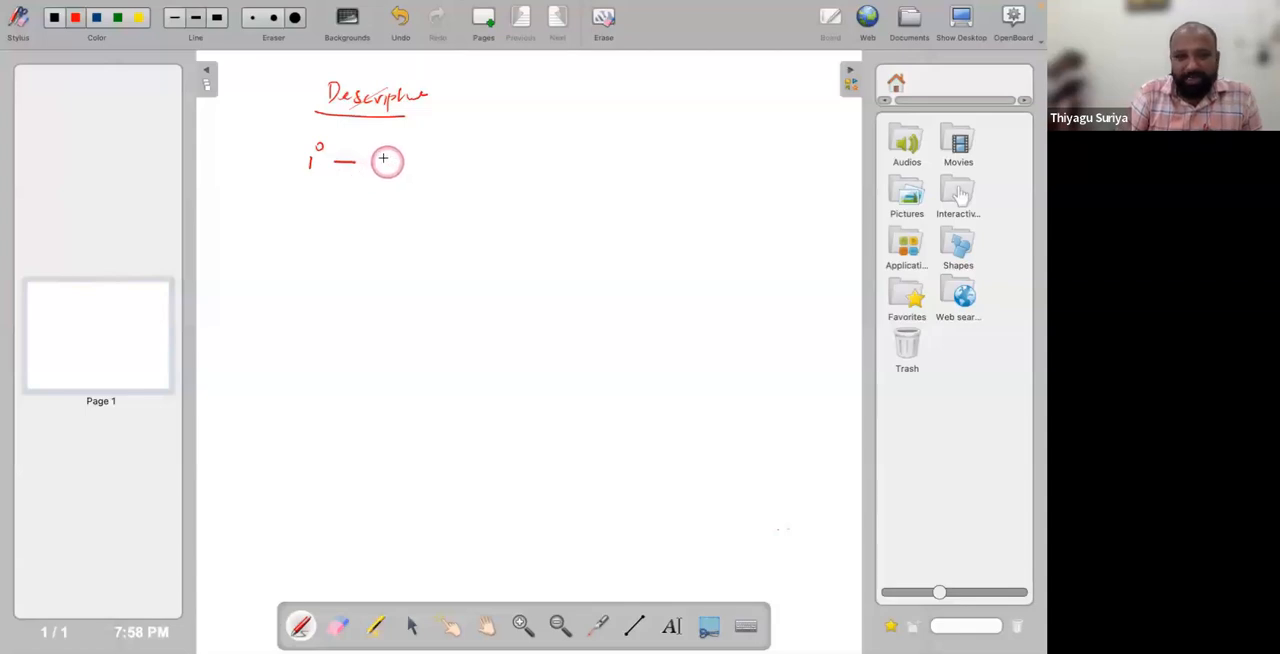
pyautogui.moveTo(379, 157); pyautogui.dragTo(376, 172)
pyautogui.moveTo(377, 164)
pyautogui.mouseDown()
pyautogui.moveTo(395, 175)
pyautogui.moveTo(430, 164)
pyautogui.moveTo(425, 185)
pyautogui.moveTo(438, 150)
pyautogui.moveTo(500, 180)
pyautogui.moveTo(622, 176)
pyautogui.moveTo(636, 160)
pyautogui.mouseUp()
pyautogui.click(437, 179)
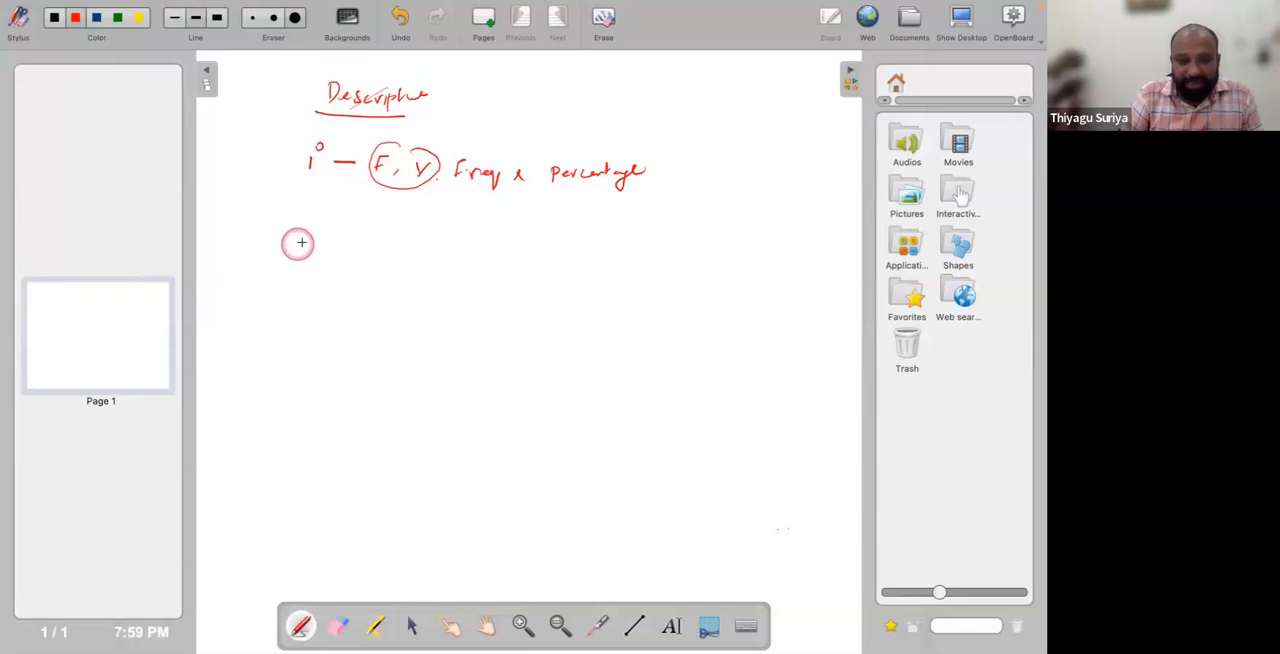
# Handwrite the 2° row below it as MCT, listing M, Md and Mo.
pyautogui.moveTo(304, 229)
pyautogui.mouseDown()
pyautogui.moveTo(316, 238)
pyautogui.moveTo(315, 206)
pyautogui.moveTo(365, 232)
pyautogui.mouseUp()
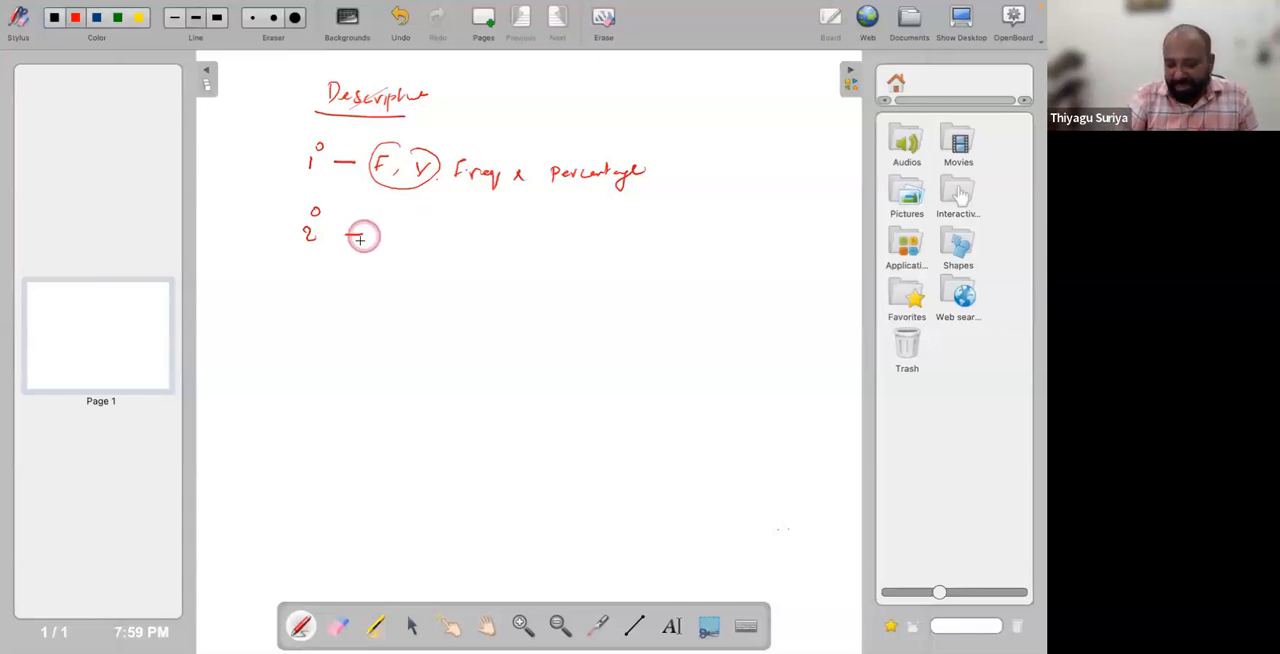
pyautogui.moveTo(381, 241); pyautogui.dragTo(467, 235)
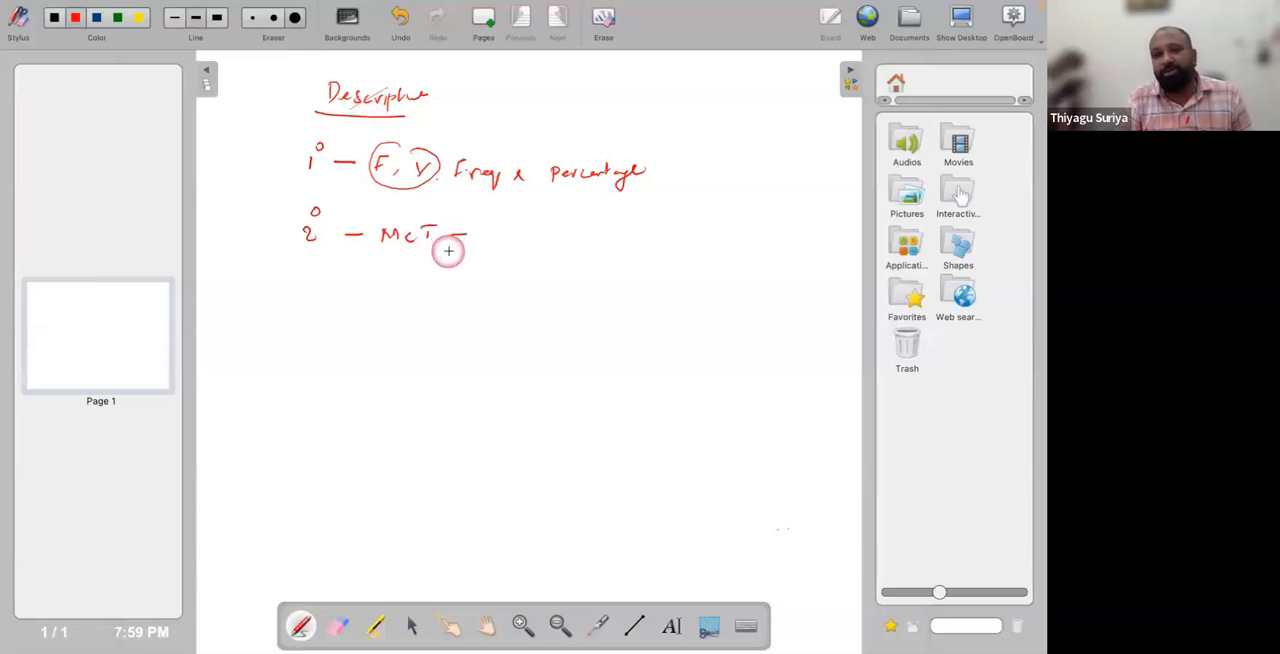
pyautogui.moveTo(488, 239); pyautogui.dragTo(608, 234)
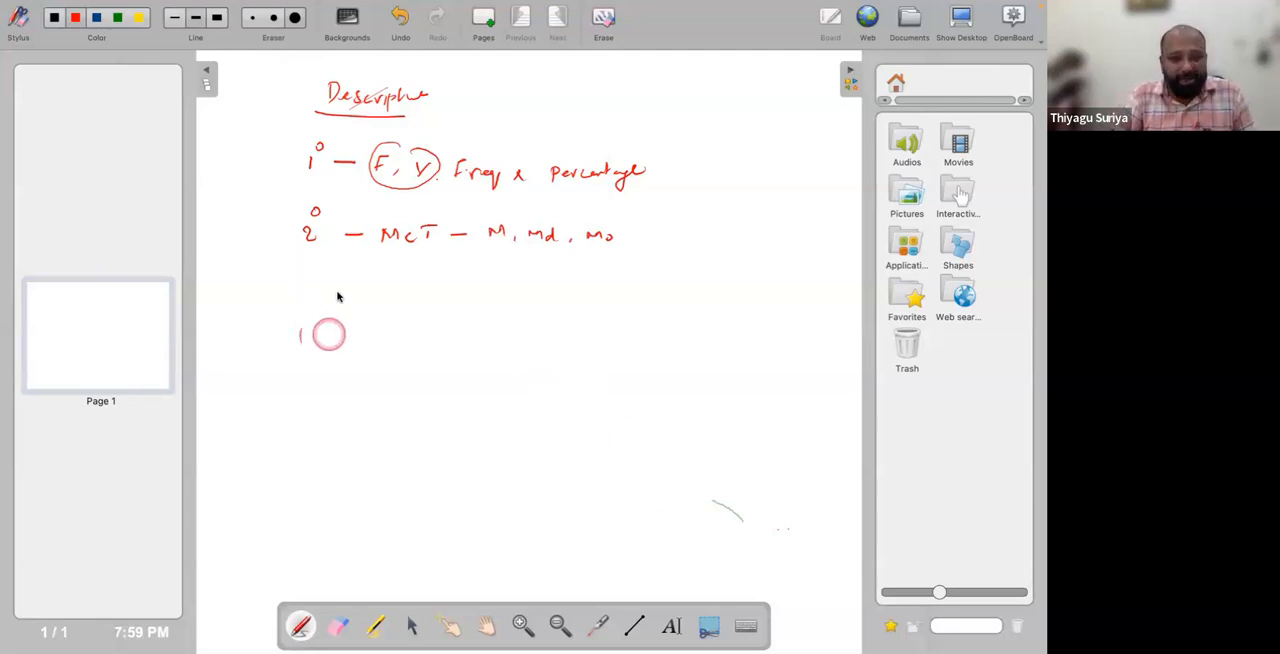
# Handwrite the 3° row as MV, listing SD and QD.
pyautogui.moveTo(307, 289)
pyautogui.mouseDown()
pyautogui.moveTo(309, 309)
pyautogui.moveTo(321, 284)
pyautogui.moveTo(358, 310)
pyautogui.mouseUp()
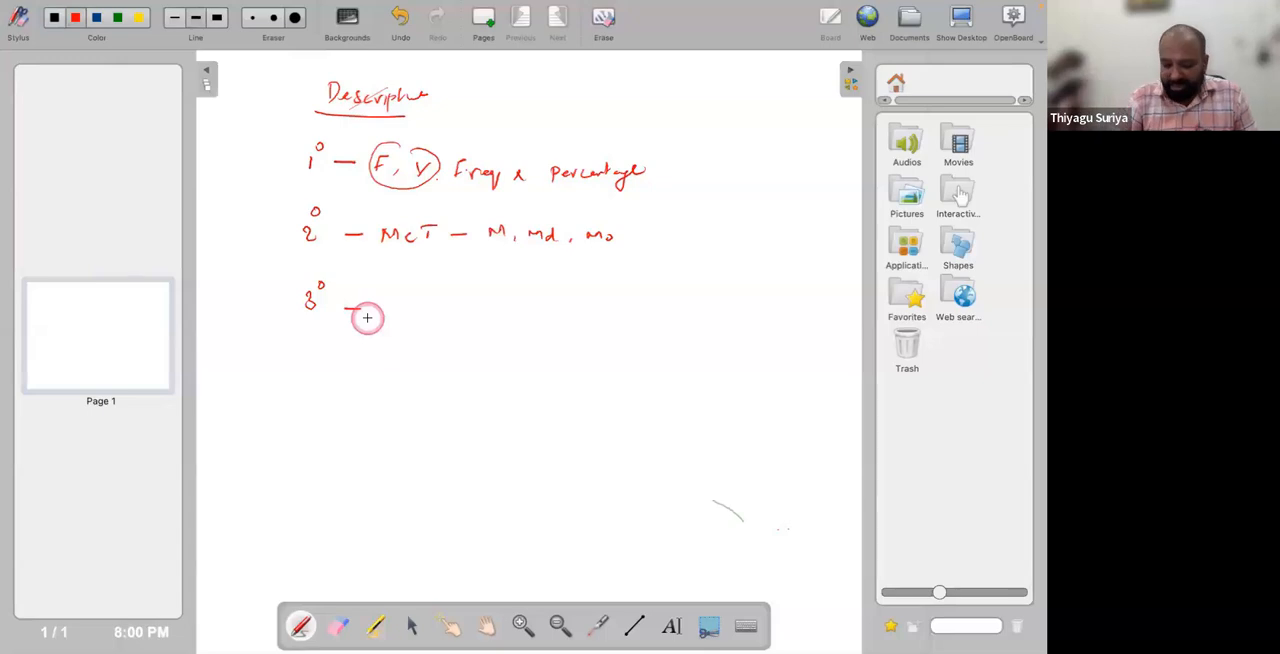
pyautogui.moveTo(379, 313)
pyautogui.mouseDown()
pyautogui.moveTo(390, 302)
pyautogui.moveTo(405, 315)
pyautogui.moveTo(412, 303)
pyautogui.moveTo(520, 315)
pyautogui.mouseUp()
pyautogui.click(535, 313)
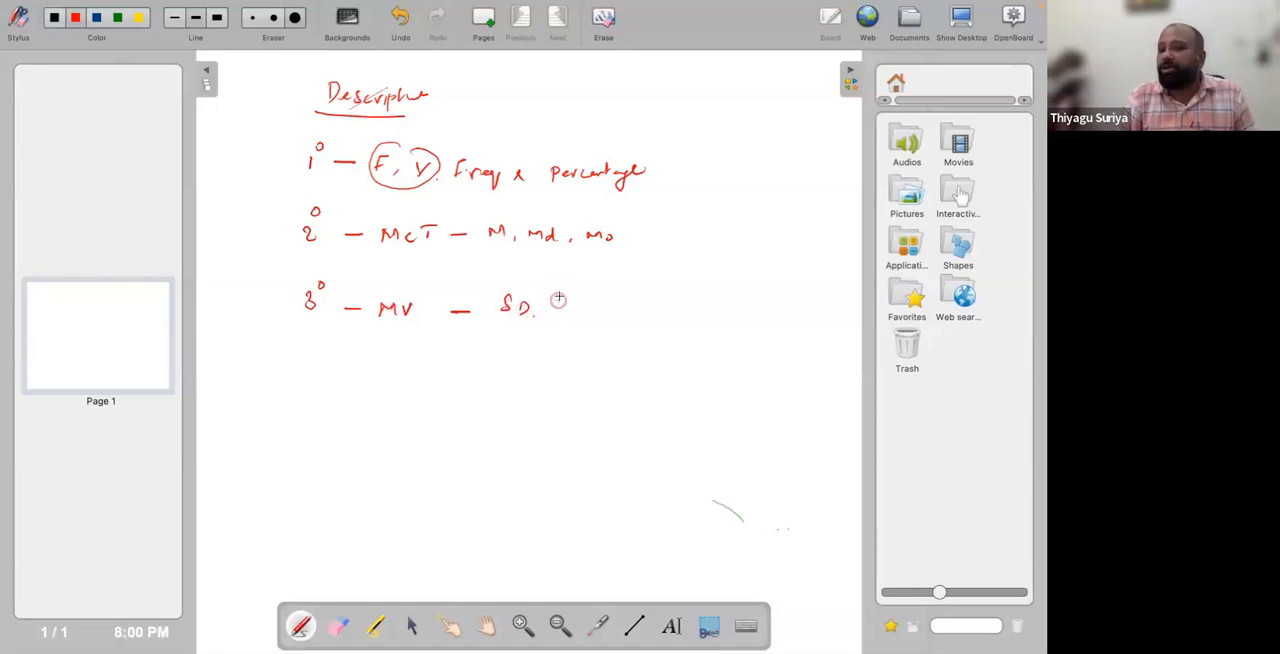
pyautogui.moveTo(562, 306); pyautogui.dragTo(569, 309)
pyautogui.moveTo(574, 297); pyautogui.dragTo(576, 311)
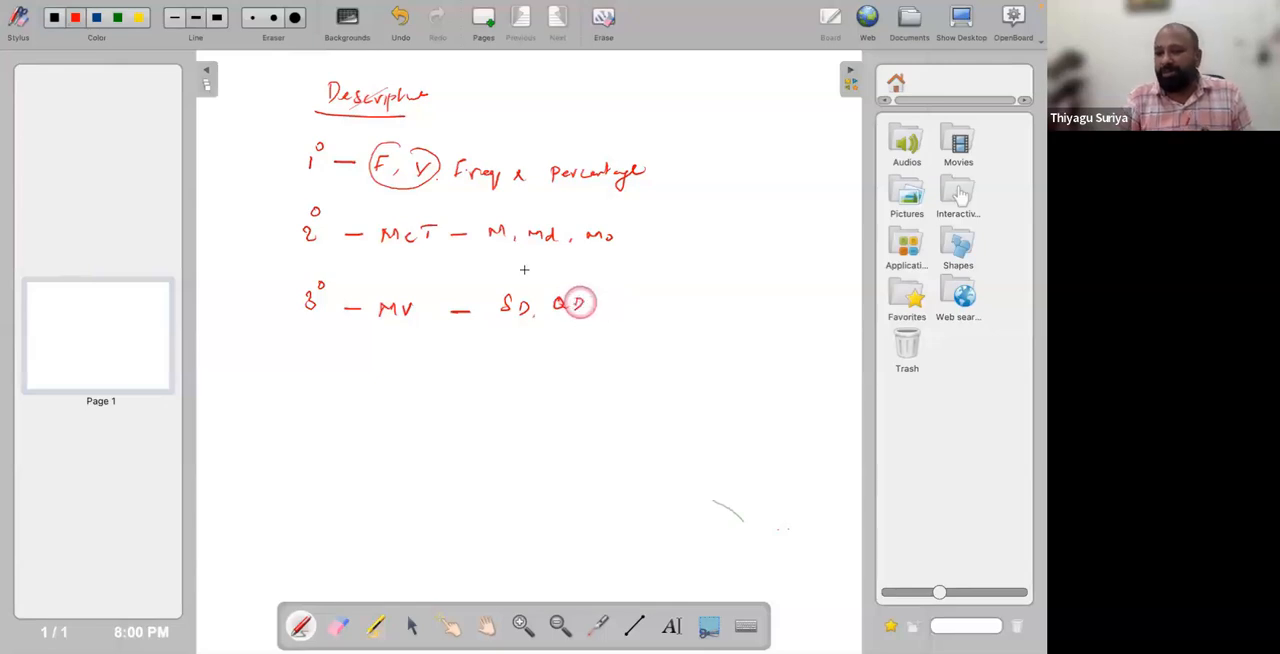
# Circle and tick M in the 2° row and SD in the 3° row.
pyautogui.moveTo(505, 205)
pyautogui.mouseDown()
pyautogui.moveTo(478, 222)
pyautogui.moveTo(492, 245)
pyautogui.moveTo(514, 204)
pyautogui.moveTo(552, 196)
pyautogui.mouseUp()
pyautogui.moveTo(503, 277)
pyautogui.mouseDown()
pyautogui.moveTo(515, 320)
pyautogui.moveTo(528, 272)
pyautogui.moveTo(552, 264)
pyautogui.mouseUp()
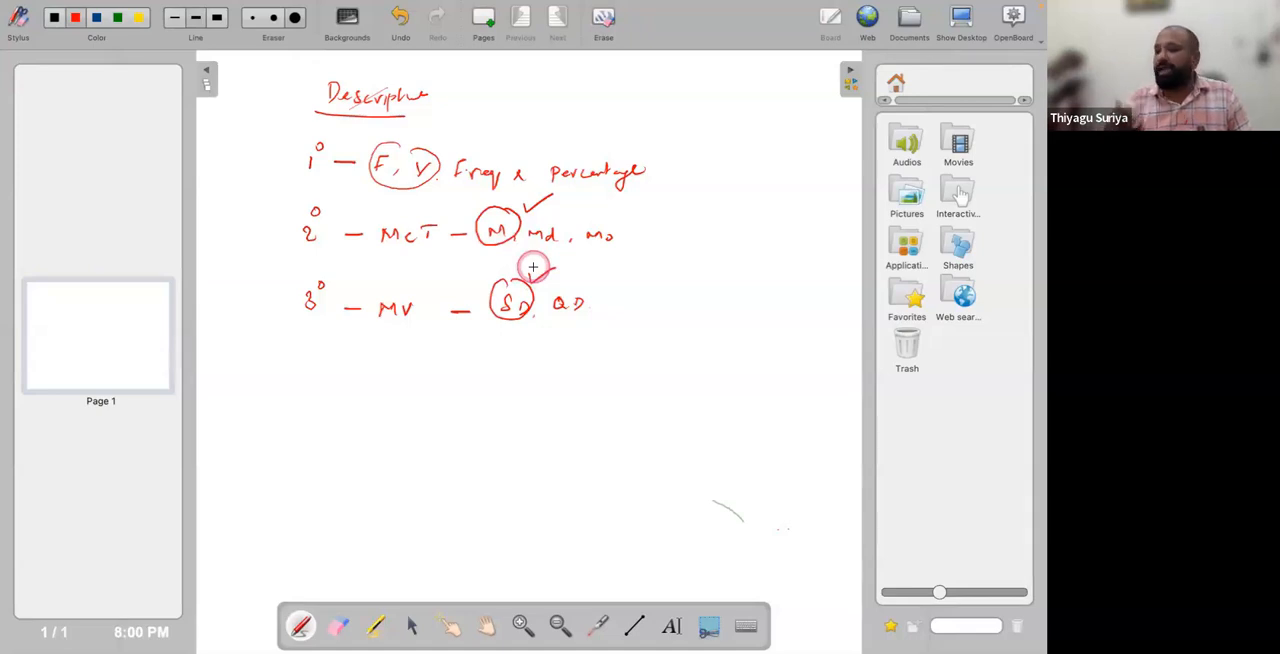
pyautogui.moveTo(533, 267); pyautogui.dragTo(534, 268)
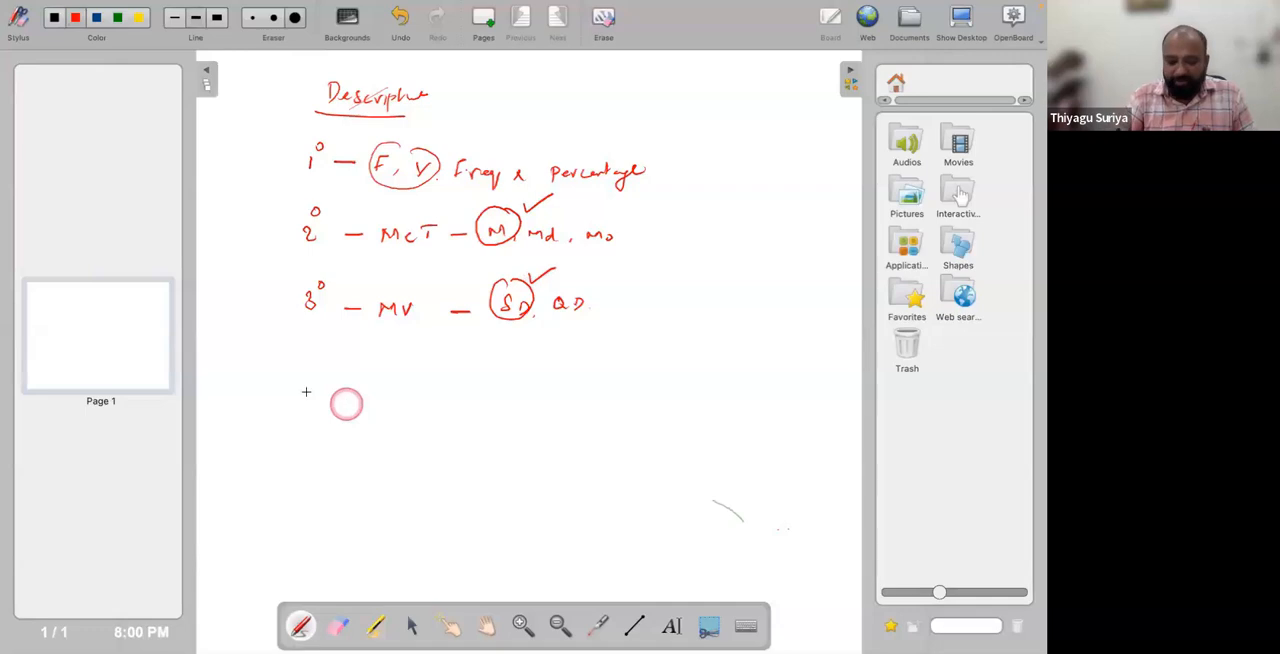
# Handwrite the 4° row as Distribution, listing Skewness and Kurtosis, with NPC written underneath.
pyautogui.moveTo(311, 363)
pyautogui.mouseDown()
pyautogui.moveTo(322, 384)
pyautogui.moveTo(327, 351)
pyautogui.moveTo(367, 384)
pyautogui.mouseUp()
pyautogui.click(360, 381)
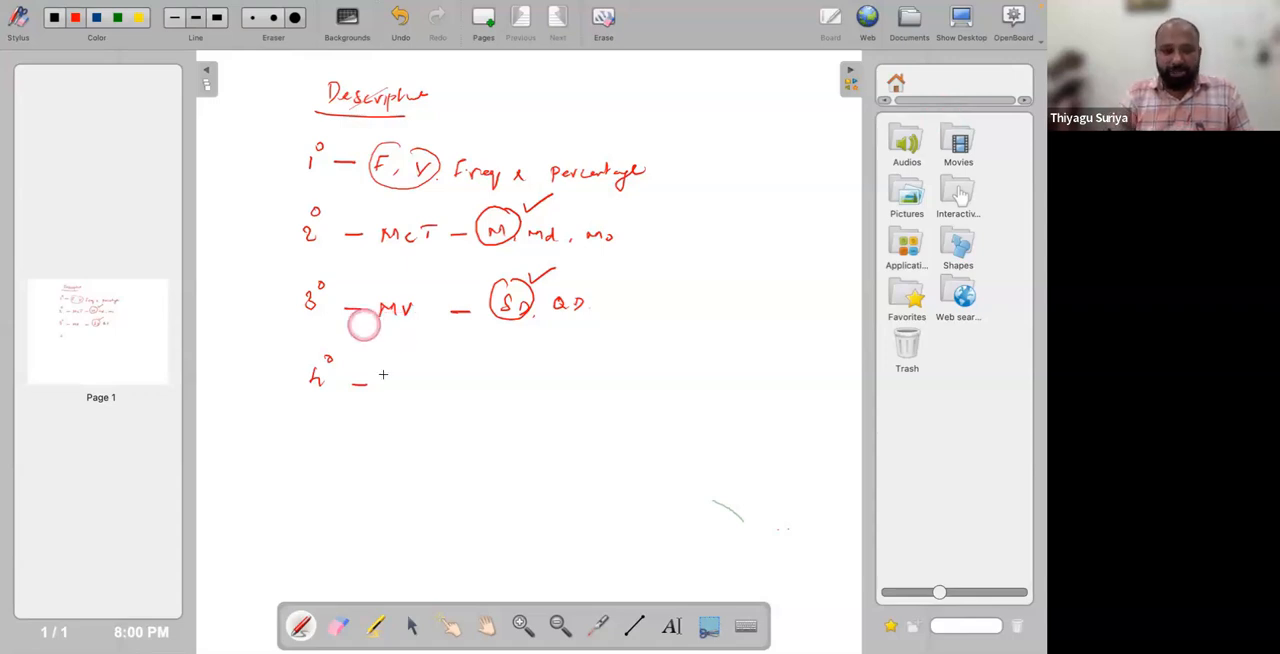
pyautogui.moveTo(396, 371); pyautogui.dragTo(397, 390)
pyautogui.moveTo(416, 376)
pyautogui.mouseDown()
pyautogui.moveTo(463, 367)
pyautogui.moveTo(553, 380)
pyautogui.mouseUp()
pyautogui.moveTo(590, 370); pyautogui.dragTo(682, 374)
pyautogui.moveTo(600, 398)
pyautogui.mouseDown()
pyautogui.moveTo(616, 417)
pyautogui.moveTo(684, 416)
pyautogui.mouseUp()
pyautogui.moveTo(439, 458)
pyautogui.mouseDown()
pyautogui.moveTo(456, 443)
pyautogui.moveTo(488, 456)
pyautogui.mouseUp()
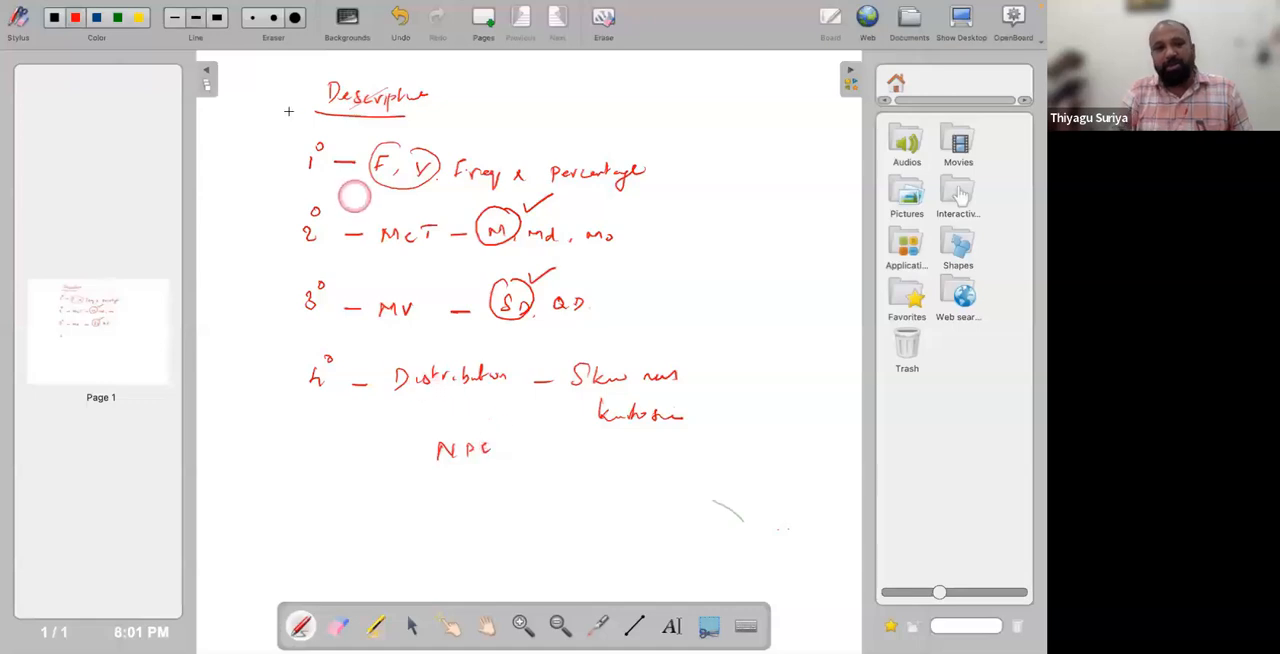
# Bracket all four rows together, draw a line below the 1° row, and label that row "Categorical Data" with an arrow.
pyautogui.moveTo(284, 118)
pyautogui.mouseDown()
pyautogui.moveTo(250, 165)
pyautogui.moveTo(252, 400)
pyautogui.moveTo(297, 461)
pyautogui.mouseUp()
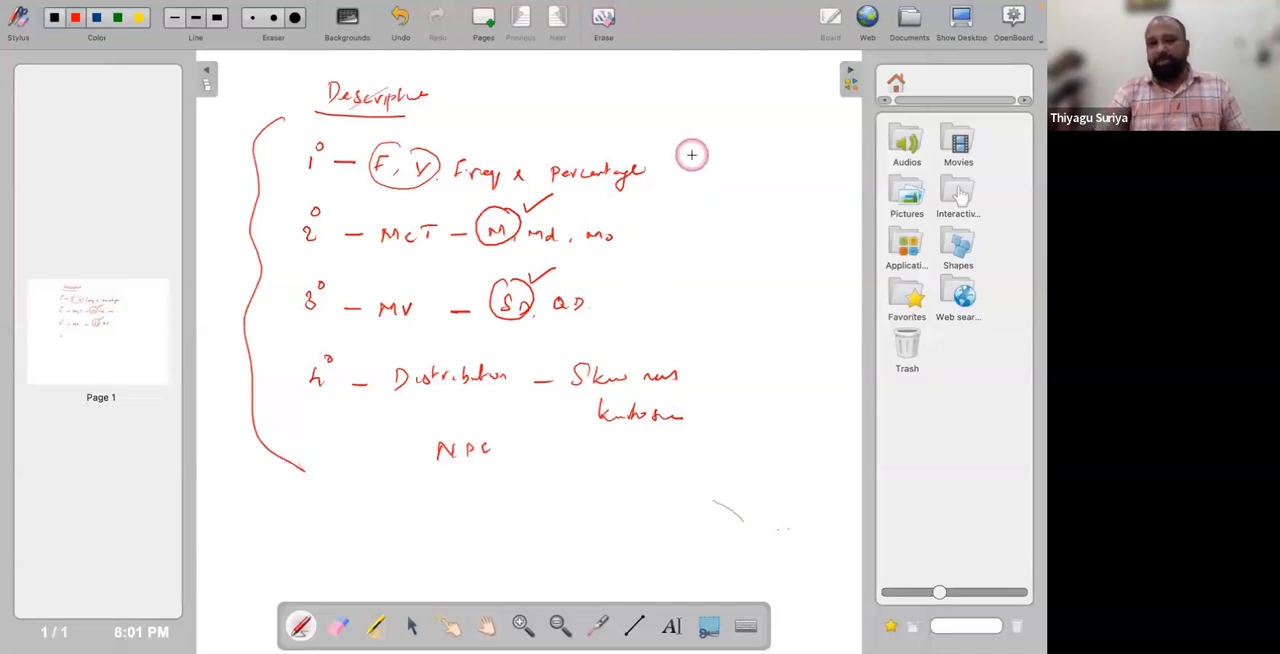
pyautogui.moveTo(267, 182); pyautogui.dragTo(613, 237)
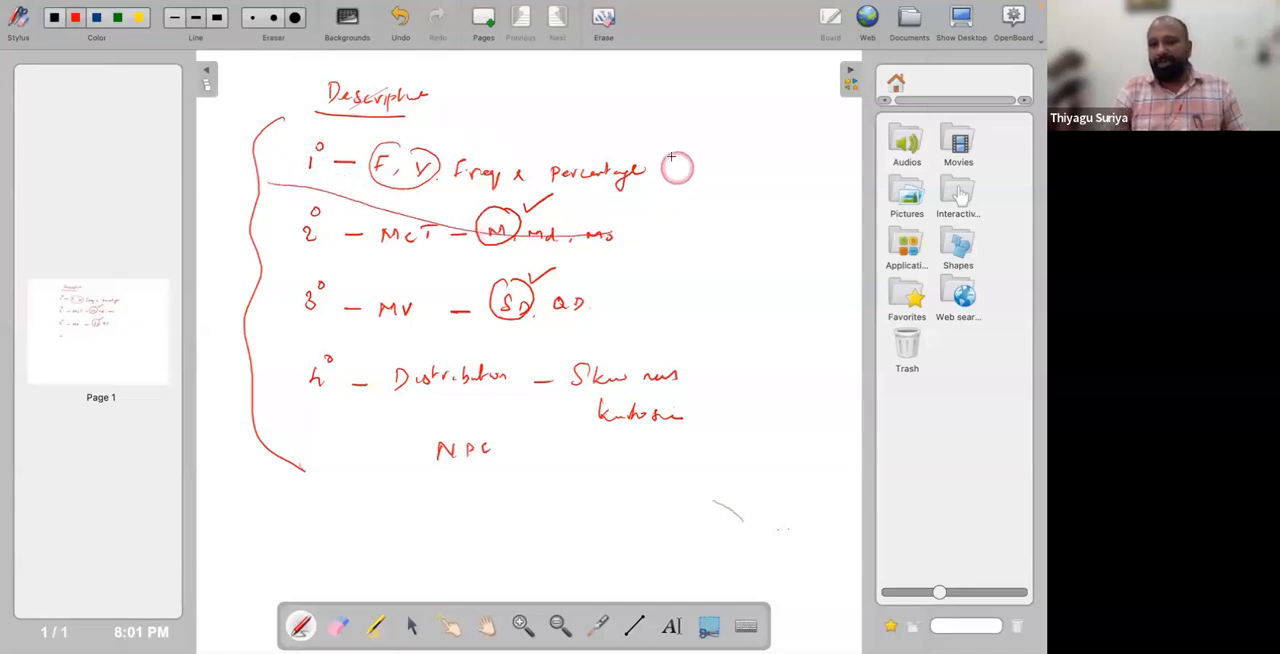
pyautogui.moveTo(668, 171)
pyautogui.mouseDown()
pyautogui.moveTo(818, 158)
pyautogui.moveTo(783, 175)
pyautogui.mouseUp()
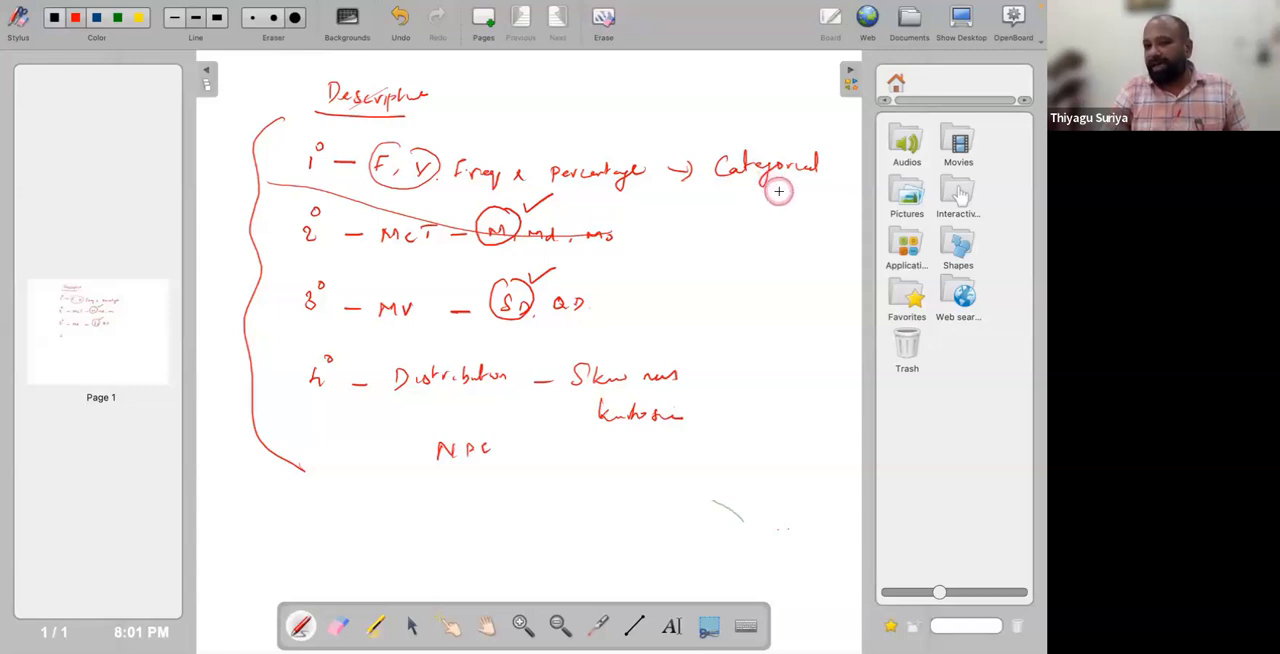
pyautogui.moveTo(777, 188); pyautogui.dragTo(813, 198)
# Enclose the 2° to 4° rows in a bracket and label them with an arrow to an underlined "Continuous".
pyautogui.moveTo(313, 189)
pyautogui.mouseDown()
pyautogui.moveTo(650, 212)
pyautogui.moveTo(676, 356)
pyautogui.moveTo(656, 441)
pyautogui.mouseUp()
pyautogui.moveTo(674, 315); pyautogui.dragTo(836, 314)
pyautogui.moveTo(737, 333); pyautogui.dragTo(815, 335)
# Tick both data-type labels, underline "Categorical Data" and circle "Continuous".
pyautogui.moveTo(800, 292); pyautogui.dragTo(834, 277)
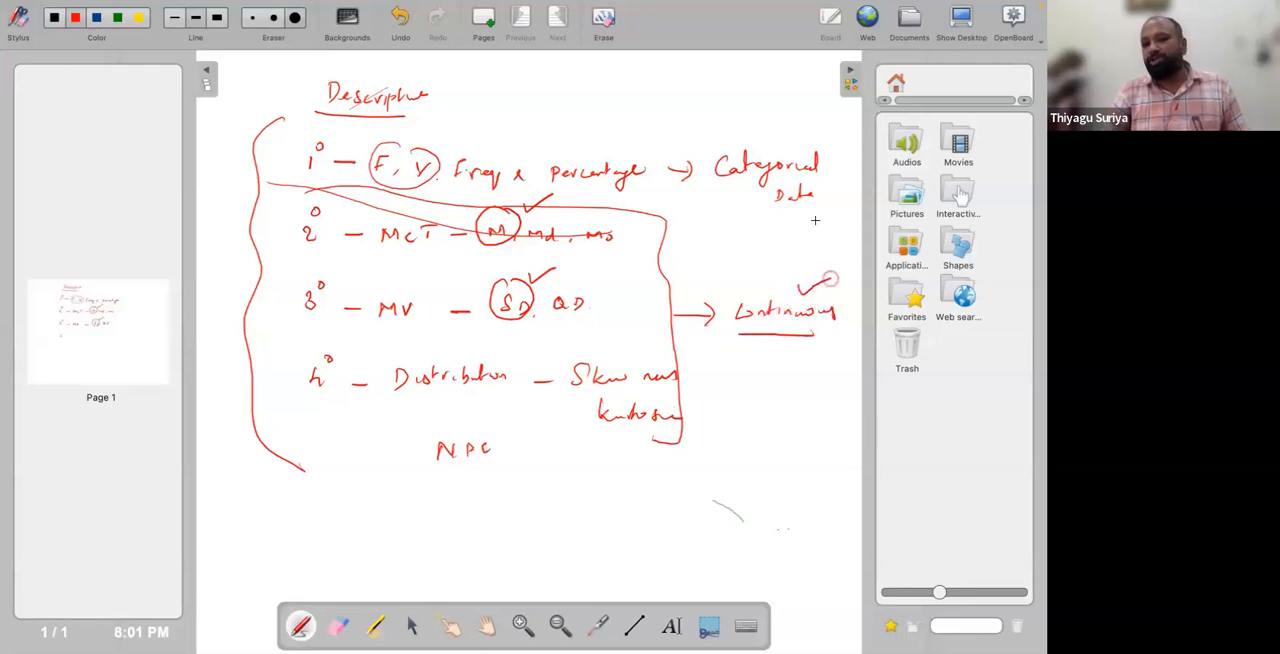
pyautogui.moveTo(754, 129); pyautogui.dragTo(783, 119)
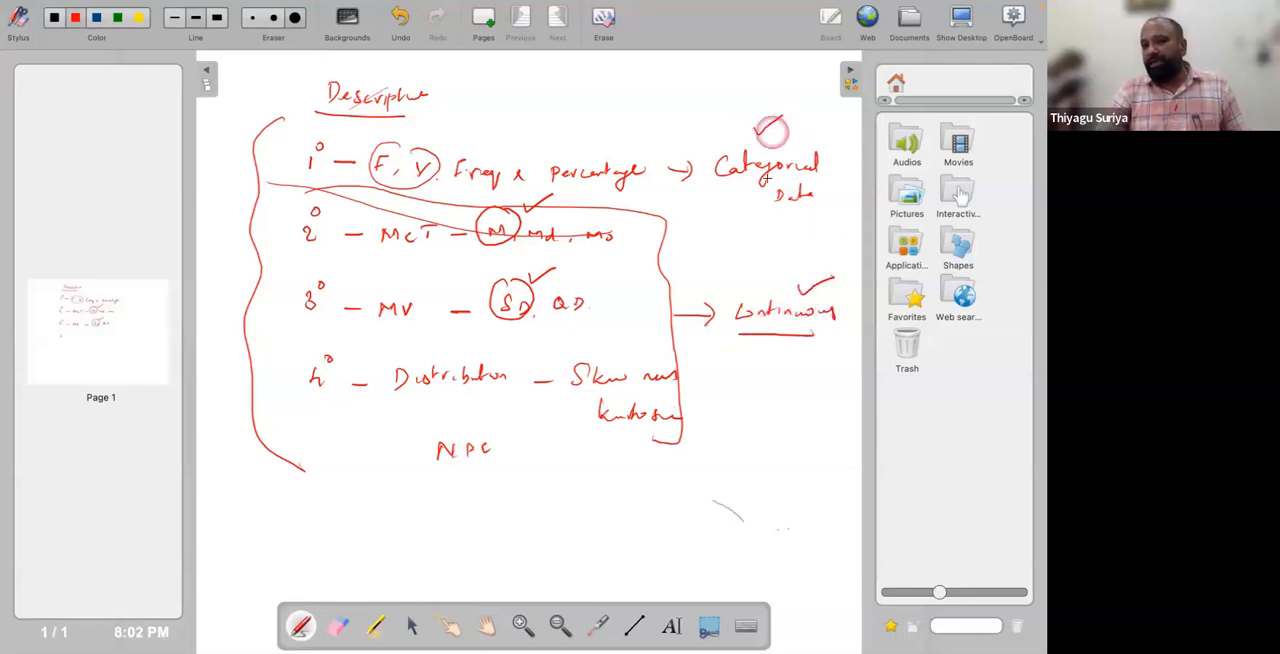
pyautogui.moveTo(736, 184)
pyautogui.mouseDown()
pyautogui.moveTo(793, 181)
pyautogui.moveTo(803, 210)
pyautogui.mouseUp()
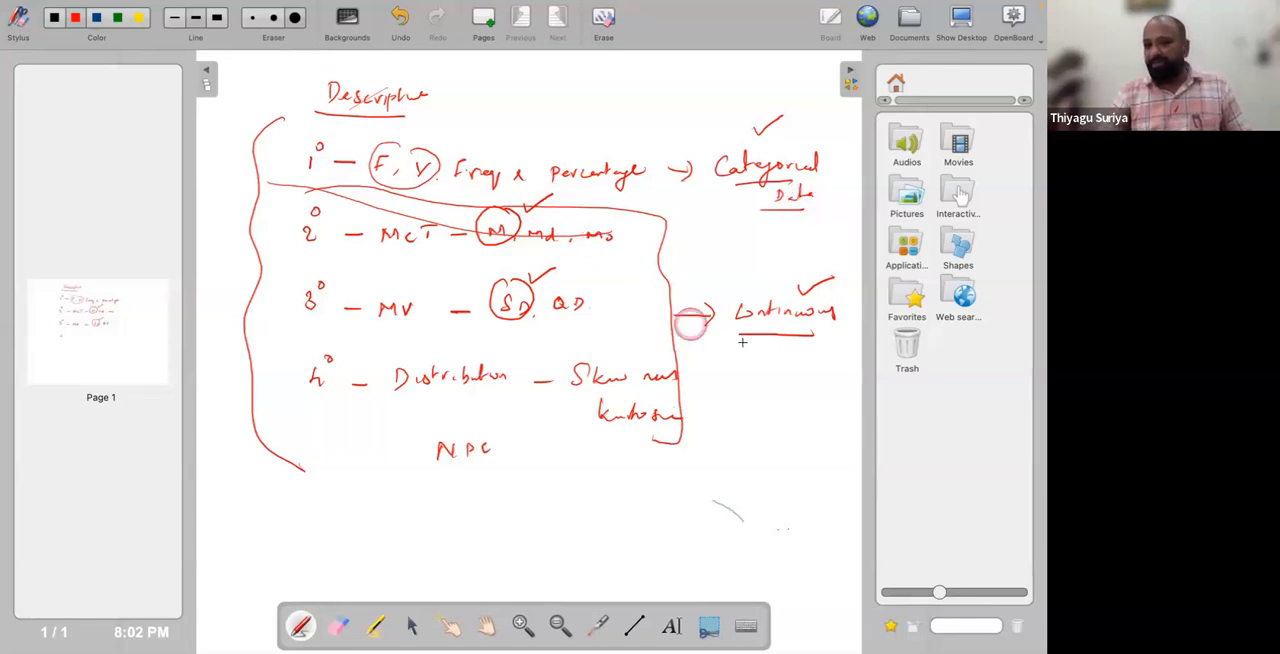
pyautogui.moveTo(799, 261)
pyautogui.mouseDown()
pyautogui.moveTo(716, 300)
pyautogui.moveTo(844, 300)
pyautogui.moveTo(785, 272)
pyautogui.mouseUp()
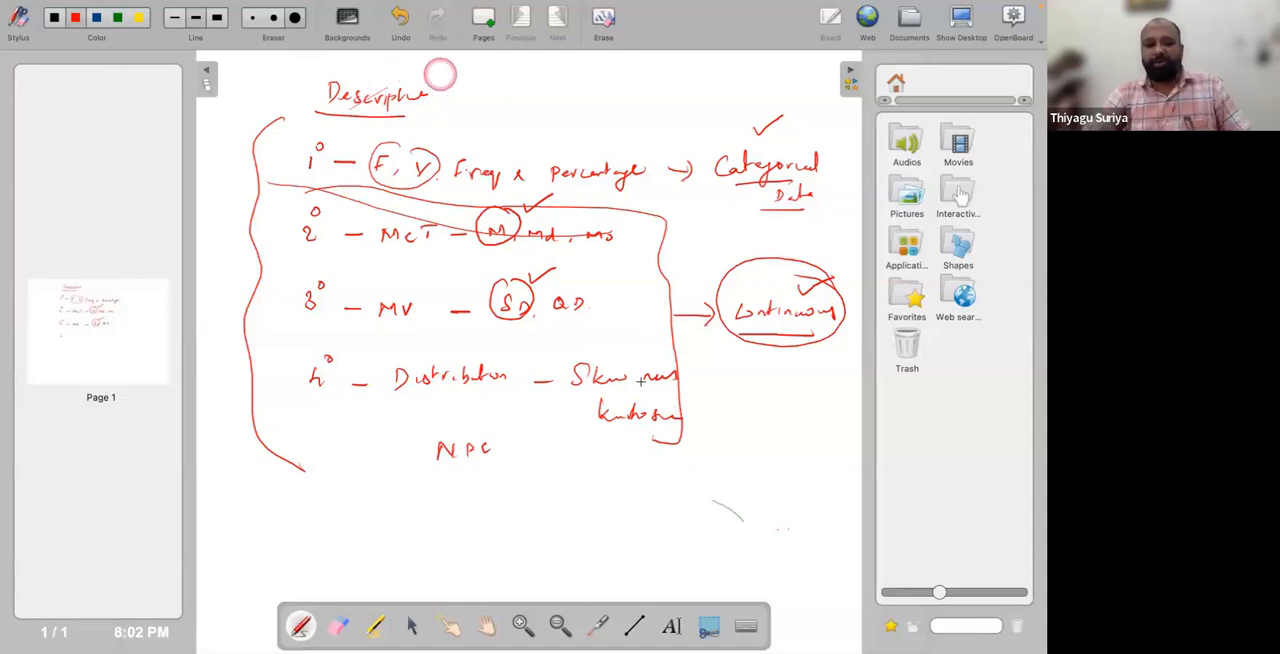
# Switch back to jamovi and widen its window over the screen.
pyautogui.press('super+Tab')
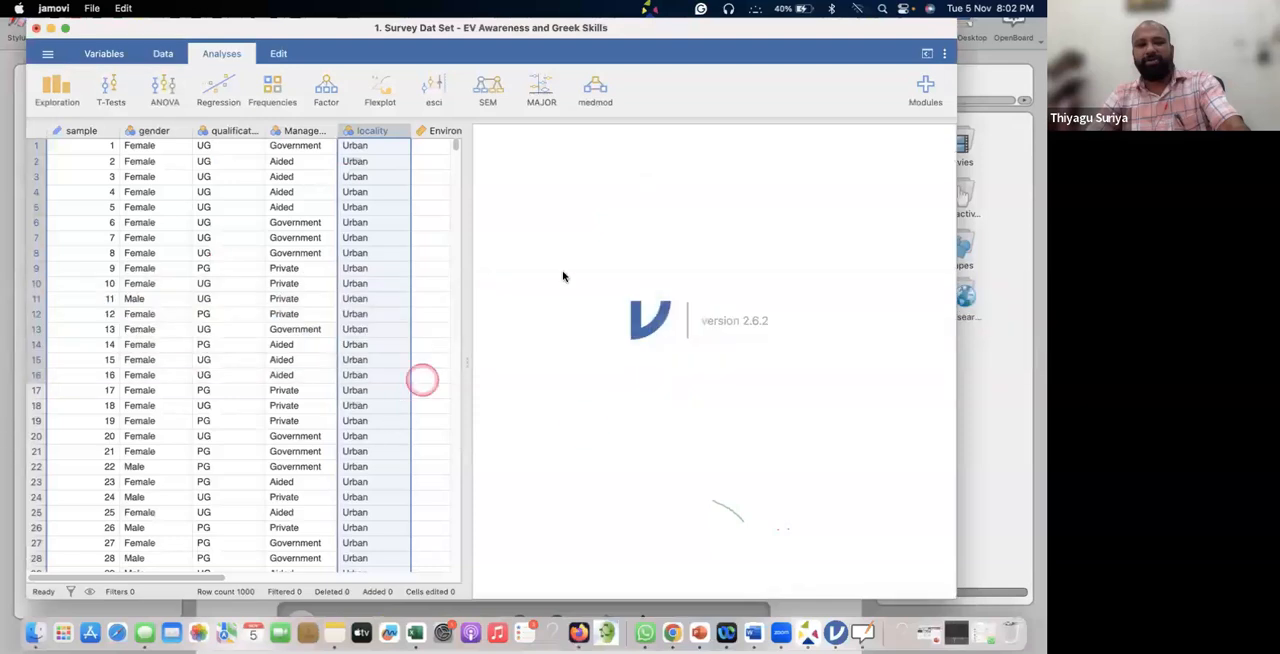
pyautogui.moveTo(659, 24)
pyautogui.mouseDown()
pyautogui.moveTo(685, 23)
pyautogui.moveTo(666, 23)
pyautogui.mouseUp()
pyautogui.moveTo(963, 86); pyautogui.dragTo(1018, 86)
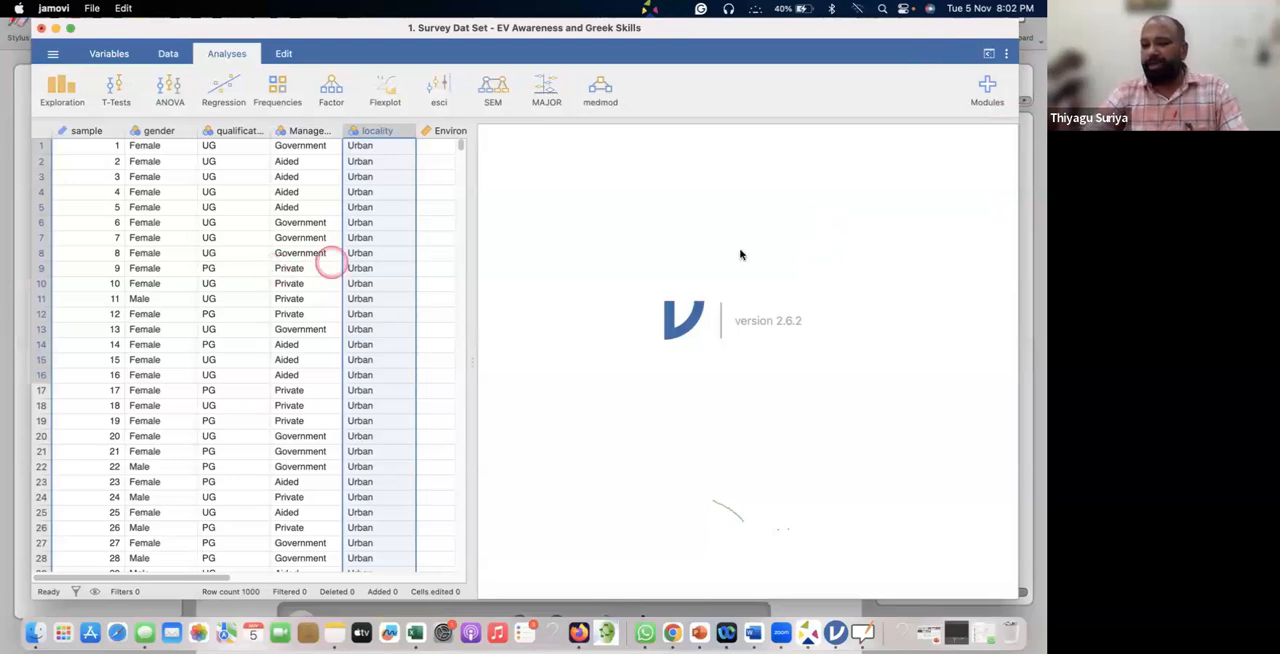
# Save the data set to the Desktop as a jamovi file (.omv) named "1. Survey Dat Set - EV Awareness and Greek Skills".
pyautogui.click(53, 57)
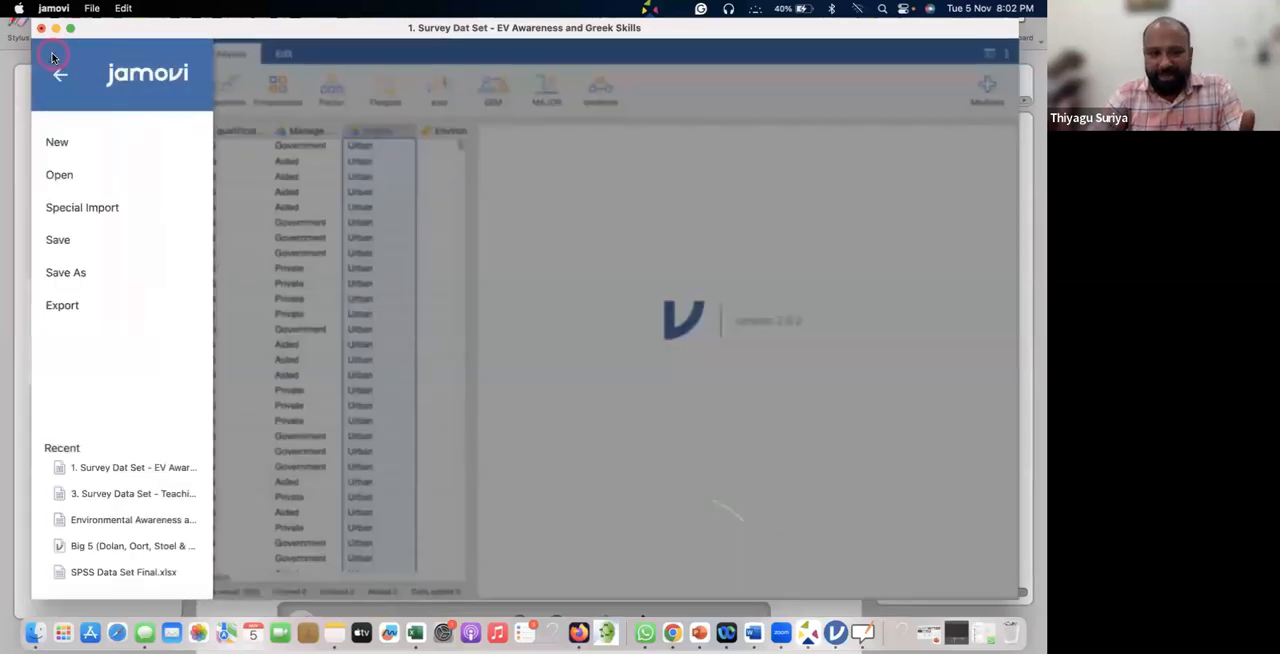
pyautogui.click(64, 248)
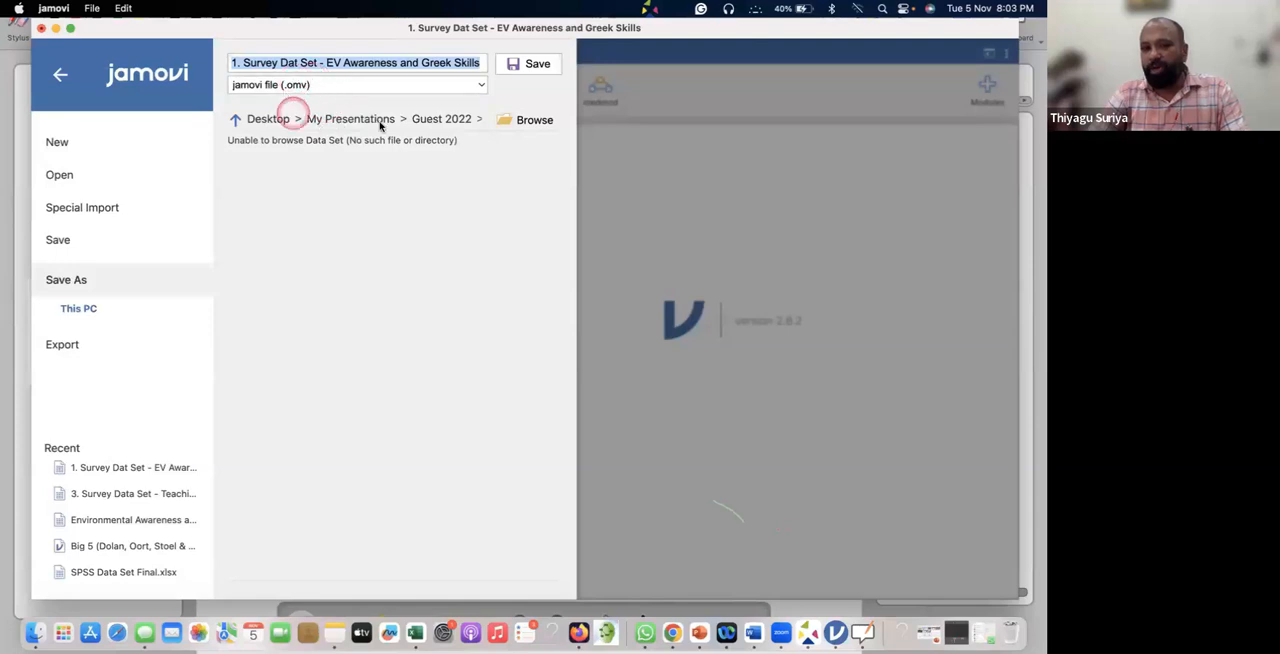
pyautogui.click(536, 121)
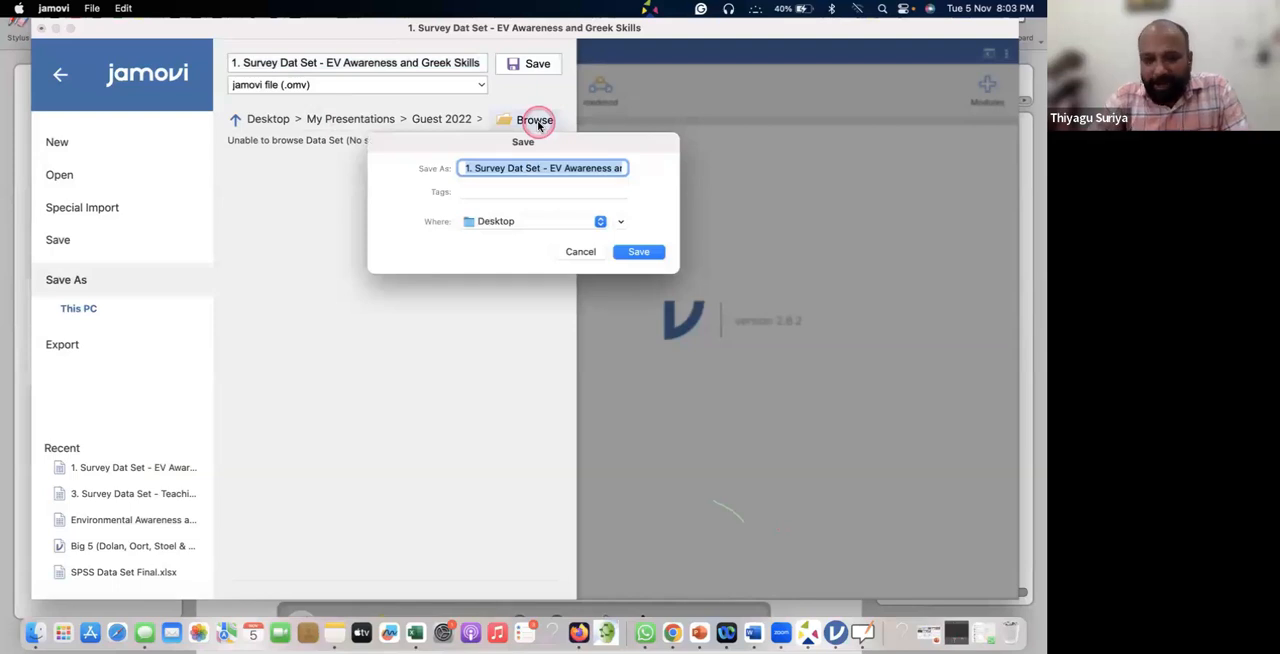
pyautogui.click(506, 222)
pyautogui.click(628, 226)
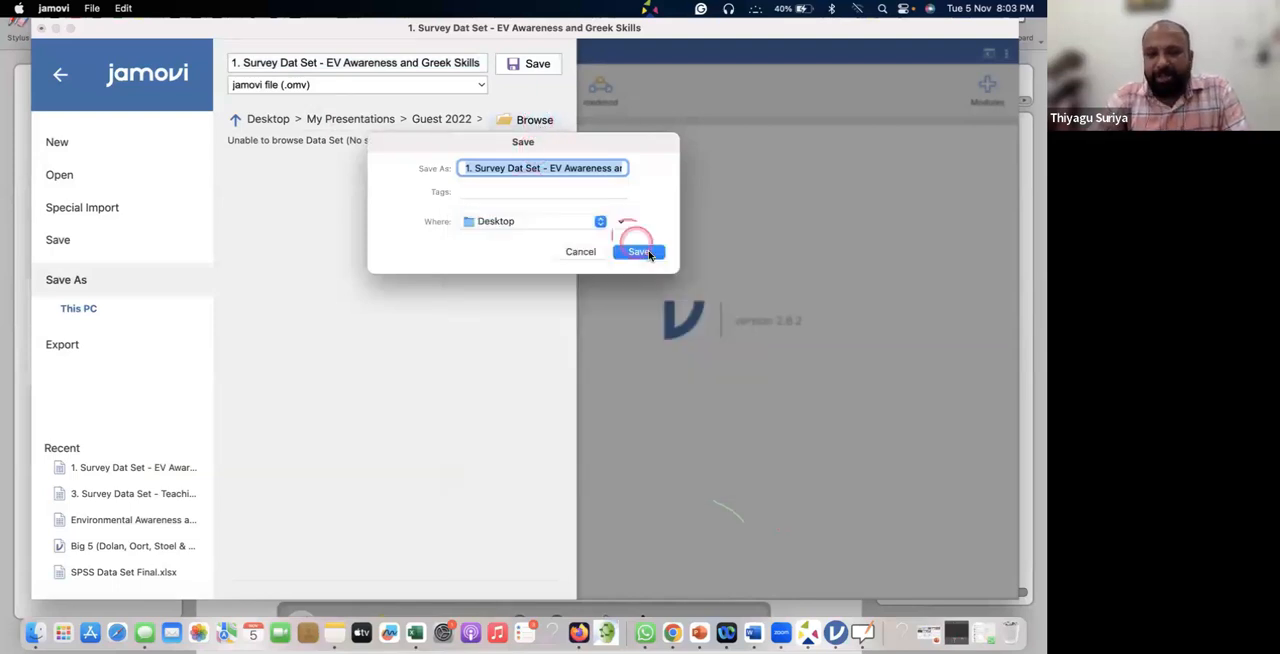
pyautogui.click(640, 250)
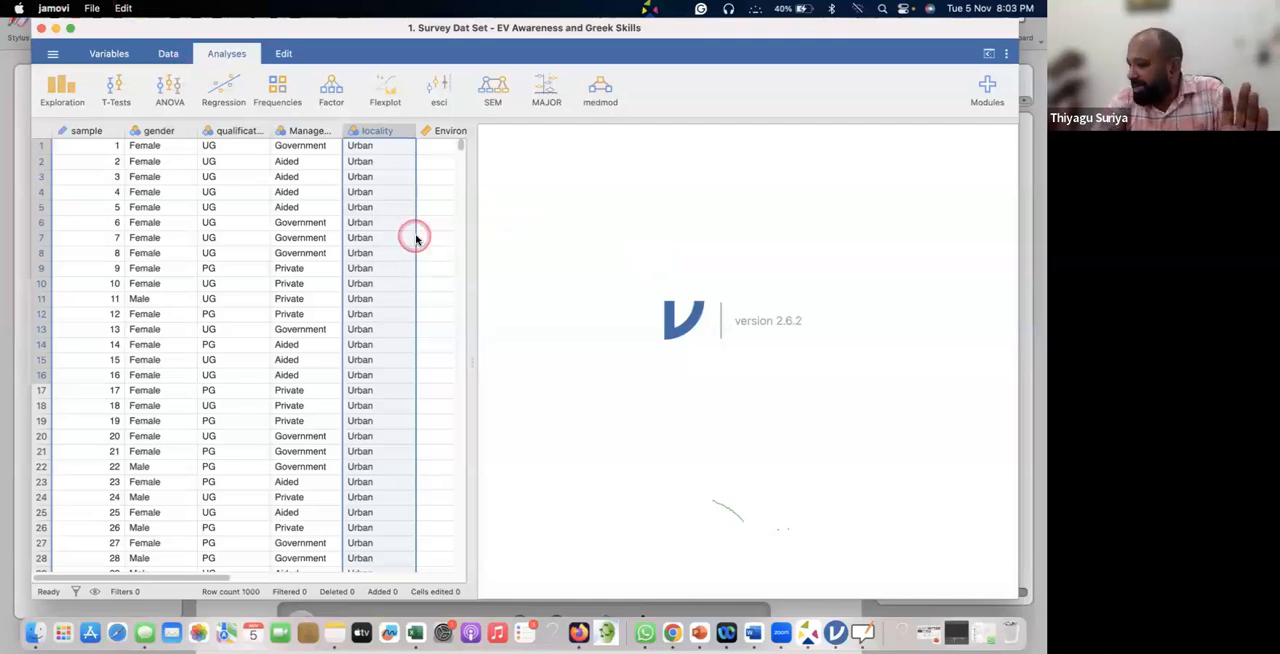
# Start a Descriptives analysis from the exploration analyses and bring the data sheet back into view.
pyautogui.click(67, 92)
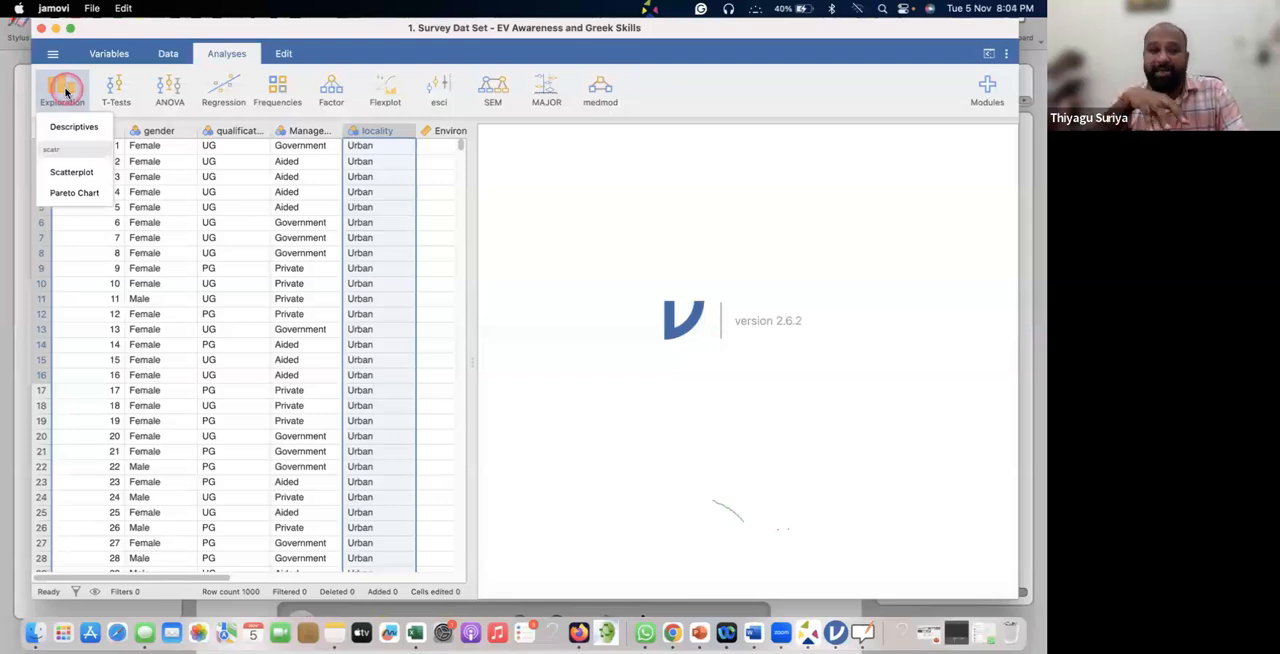
pyautogui.click(68, 127)
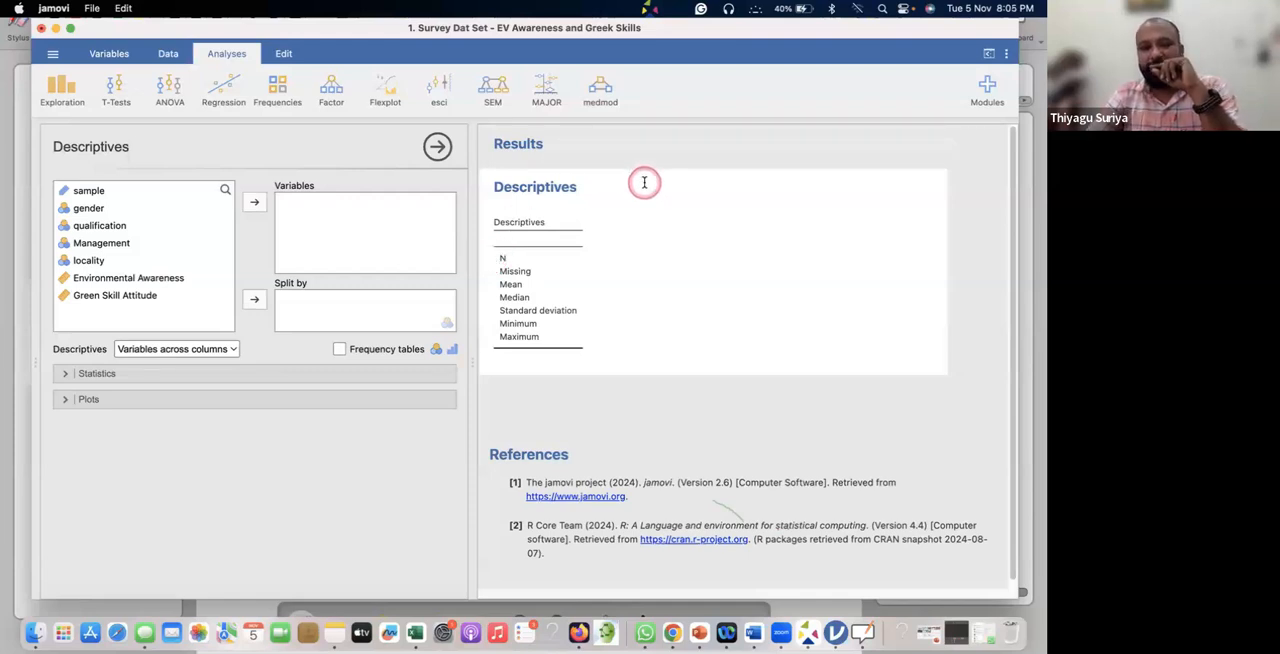
pyautogui.click(163, 56)
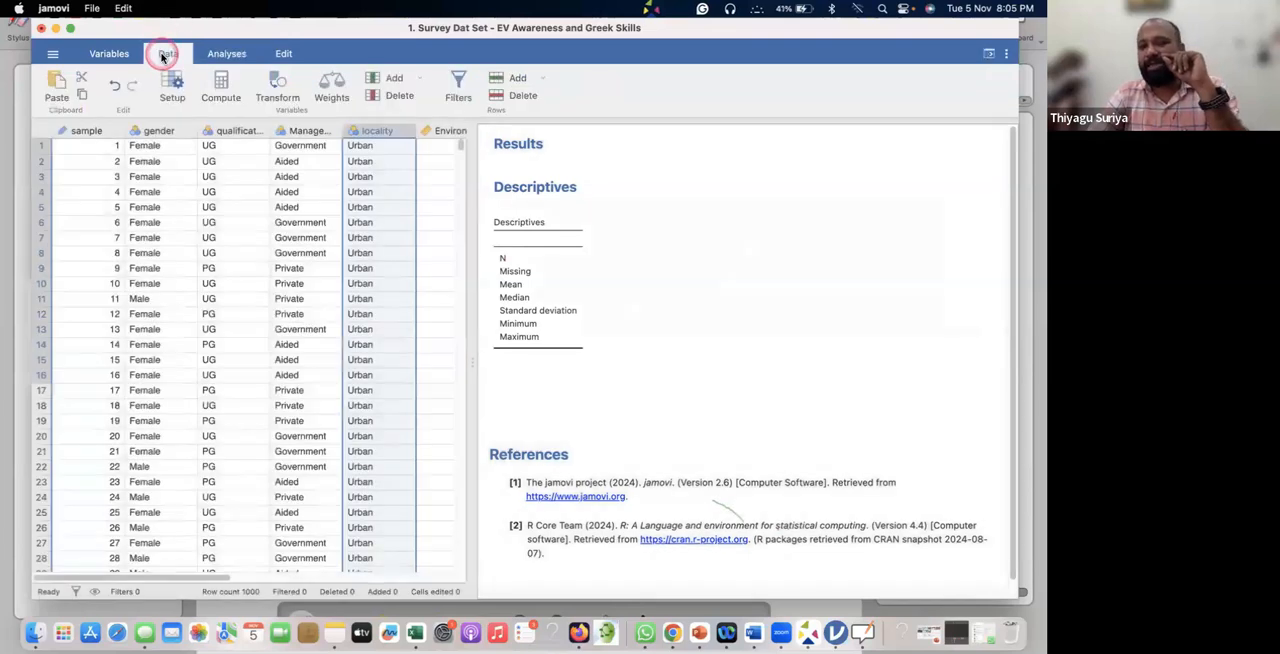
# Start a new Descriptives analysis from the exploration analyses.
pyautogui.click(225, 55)
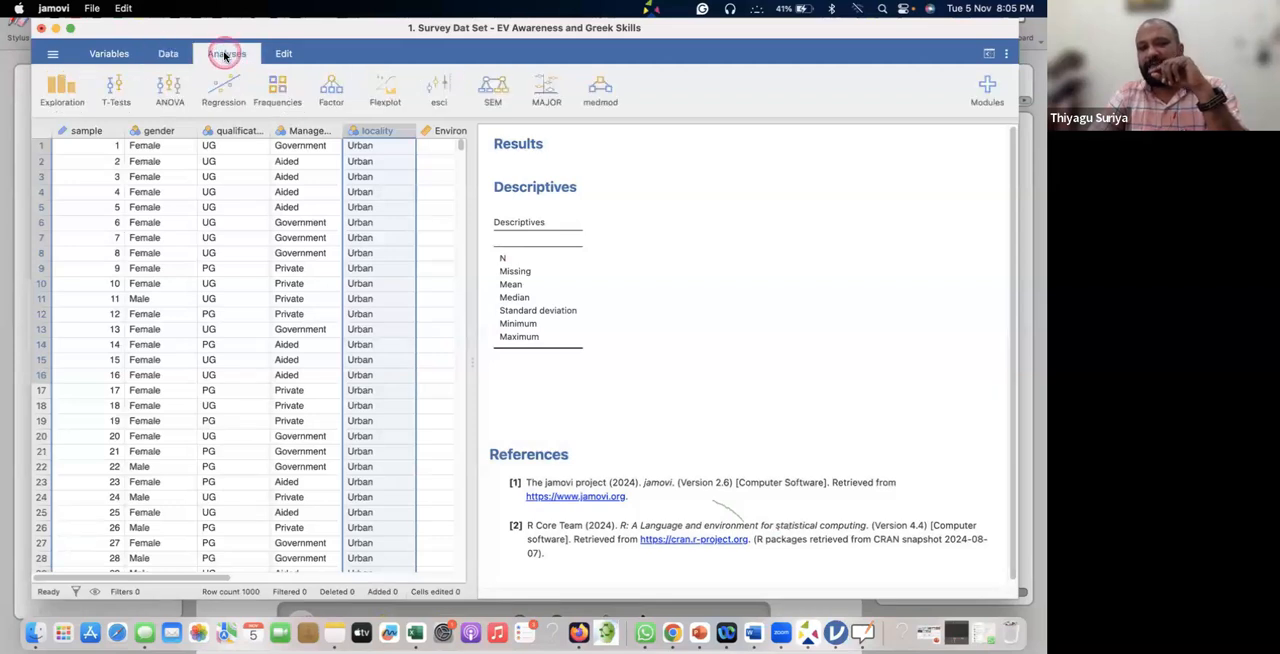
pyautogui.click(65, 92)
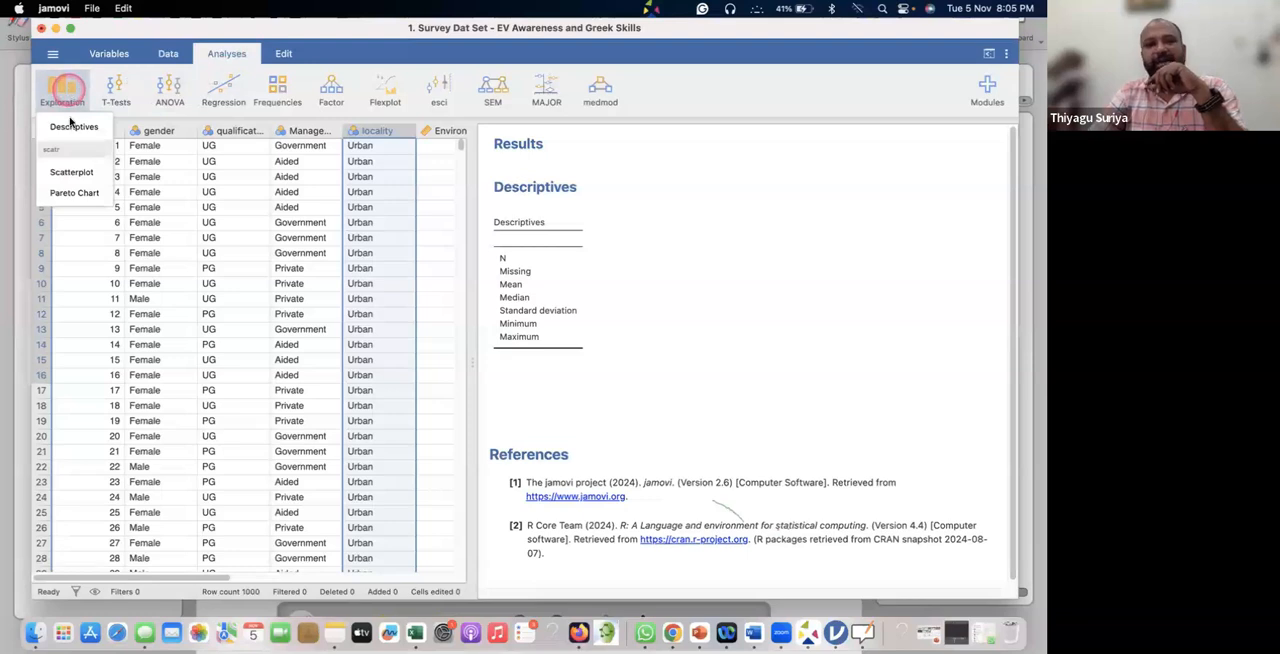
pyautogui.click(73, 126)
pyautogui.click(194, 229)
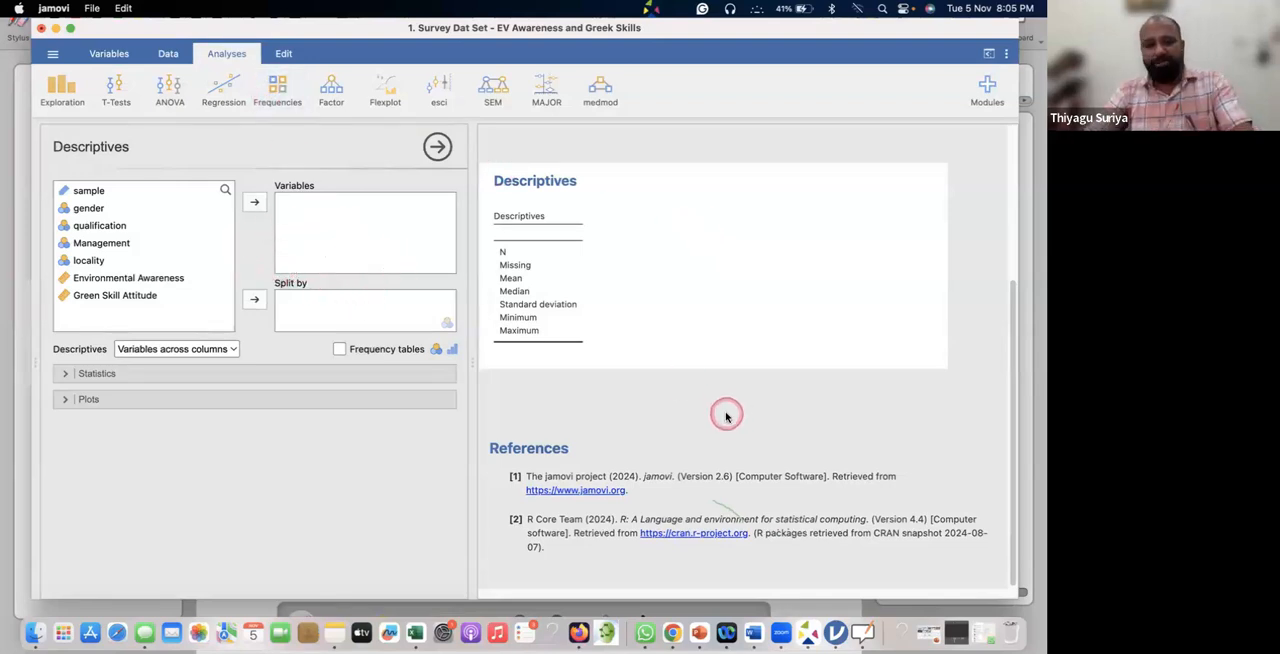
# Switch to the OpenBoard whiteboard, circle "1°" and the frequency and percentage note, underline the frequency wording and tick it.
pyautogui.press('super+Tab')
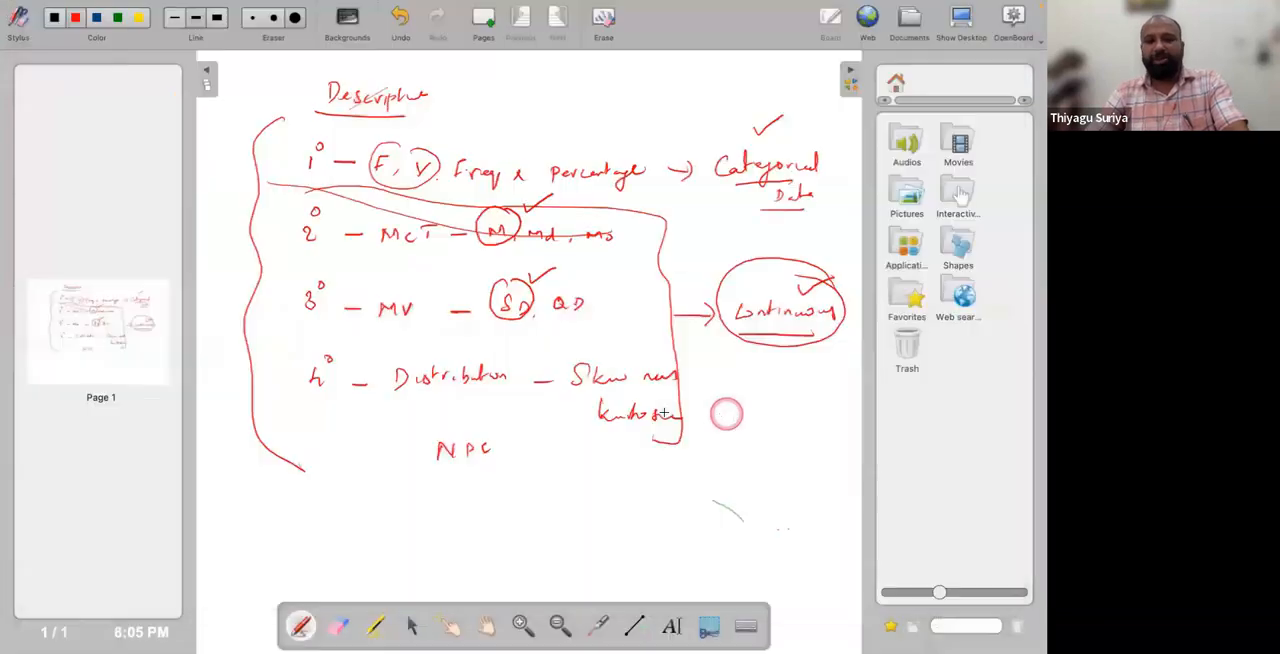
pyautogui.moveTo(320, 138)
pyautogui.mouseDown()
pyautogui.moveTo(315, 185)
pyautogui.moveTo(326, 137)
pyautogui.mouseUp()
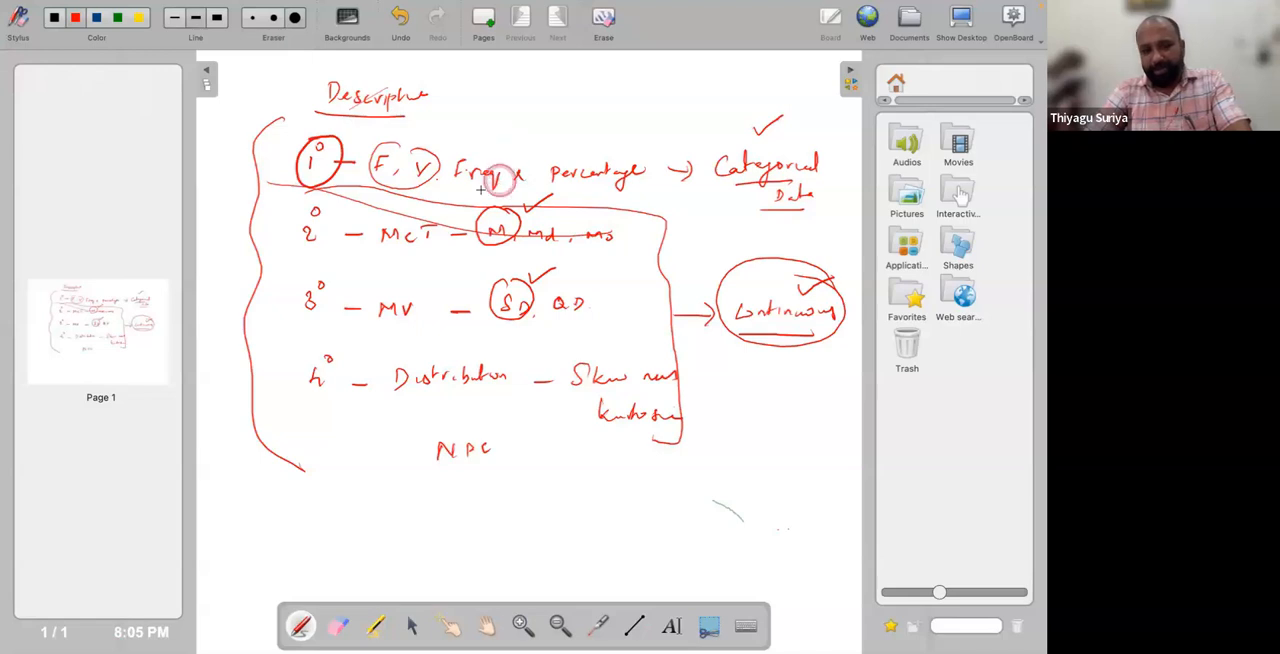
pyautogui.moveTo(470, 182)
pyautogui.mouseDown()
pyautogui.moveTo(648, 185)
pyautogui.moveTo(646, 141)
pyautogui.moveTo(376, 146)
pyautogui.moveTo(363, 178)
pyautogui.moveTo(502, 190)
pyautogui.mouseUp()
pyautogui.moveTo(561, 130); pyautogui.dragTo(600, 94)
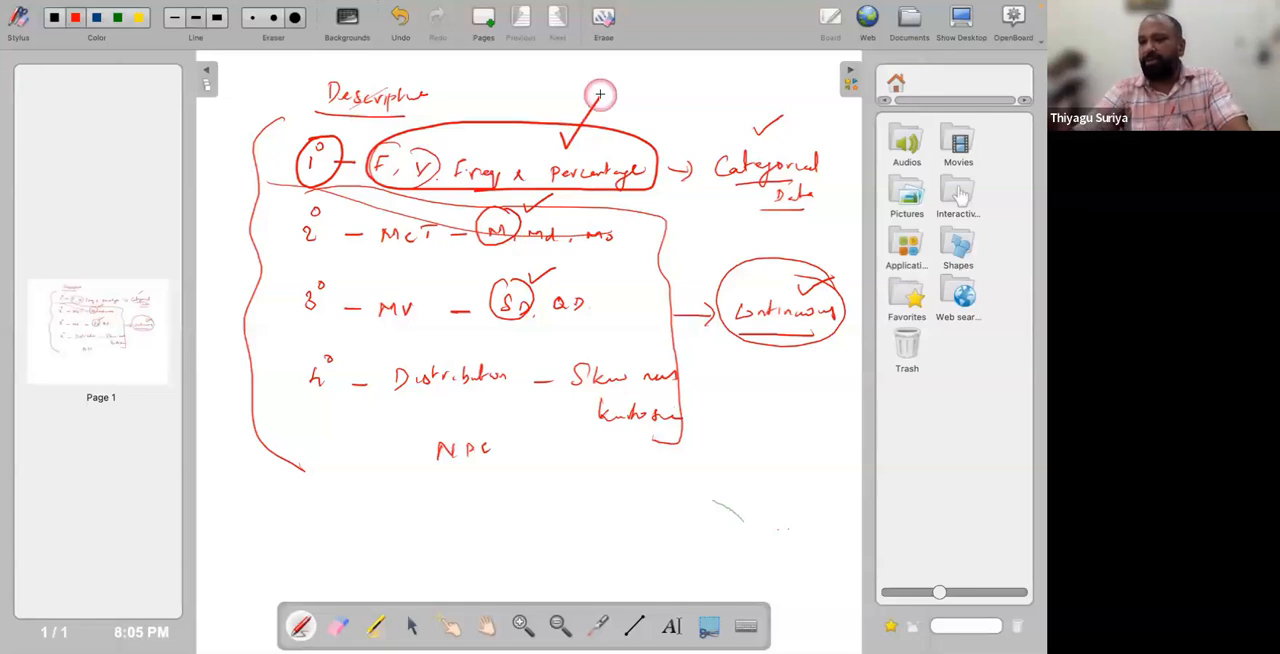
# Switch back to jamovi and add gender, qualification, Management and locality as the variables of the Descriptives analysis.
pyautogui.press('super+Tab')
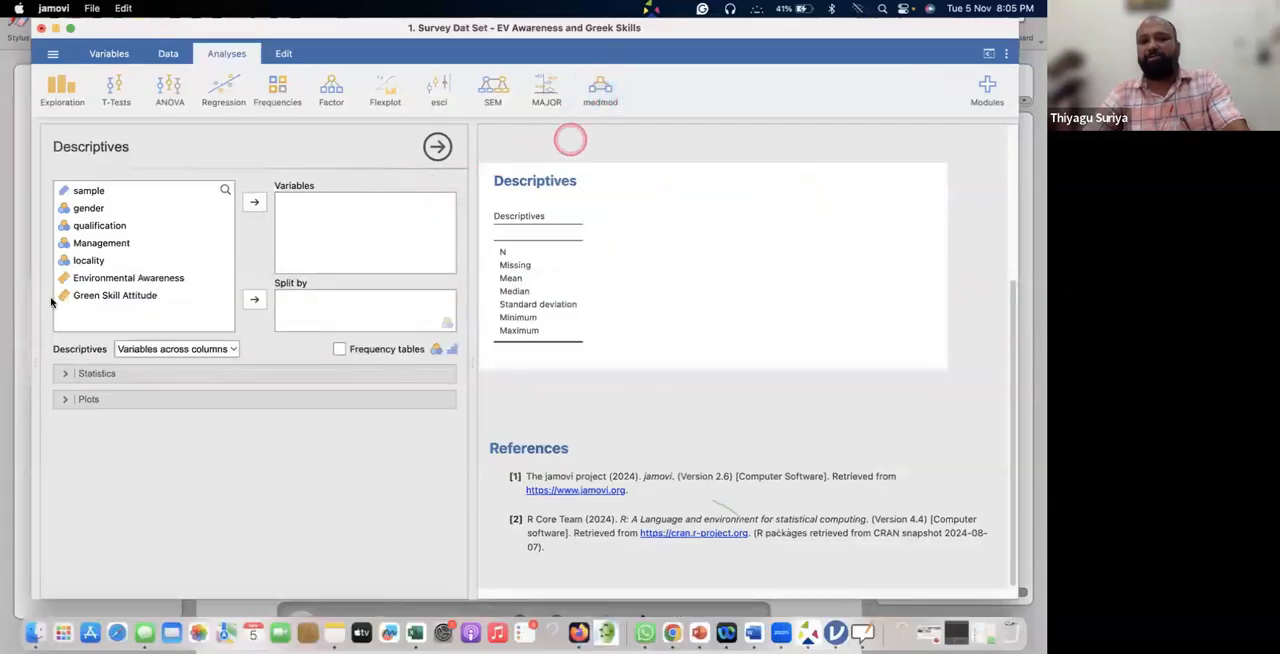
pyautogui.click(86, 210)
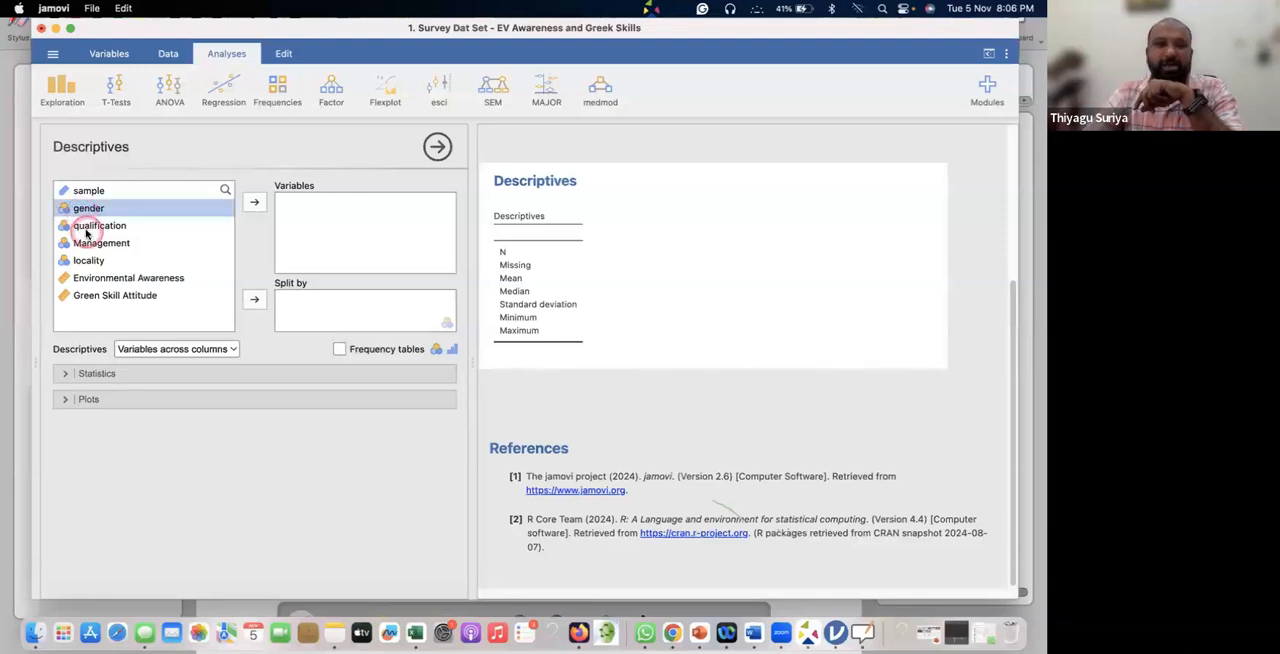
pyautogui.click(86, 226)
pyautogui.click(86, 210)
pyautogui.moveTo(90, 232); pyautogui.dragTo(82, 263)
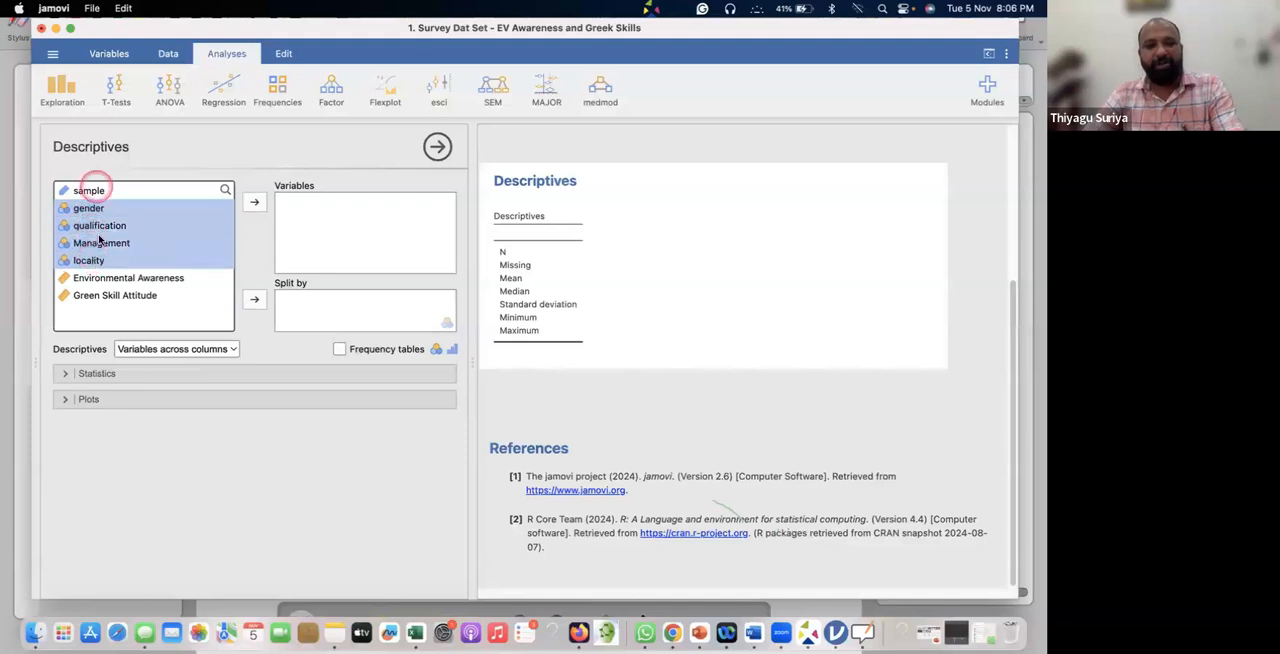
pyautogui.click(96, 225)
pyautogui.click(100, 210)
pyautogui.moveTo(101, 214); pyautogui.dragTo(101, 260)
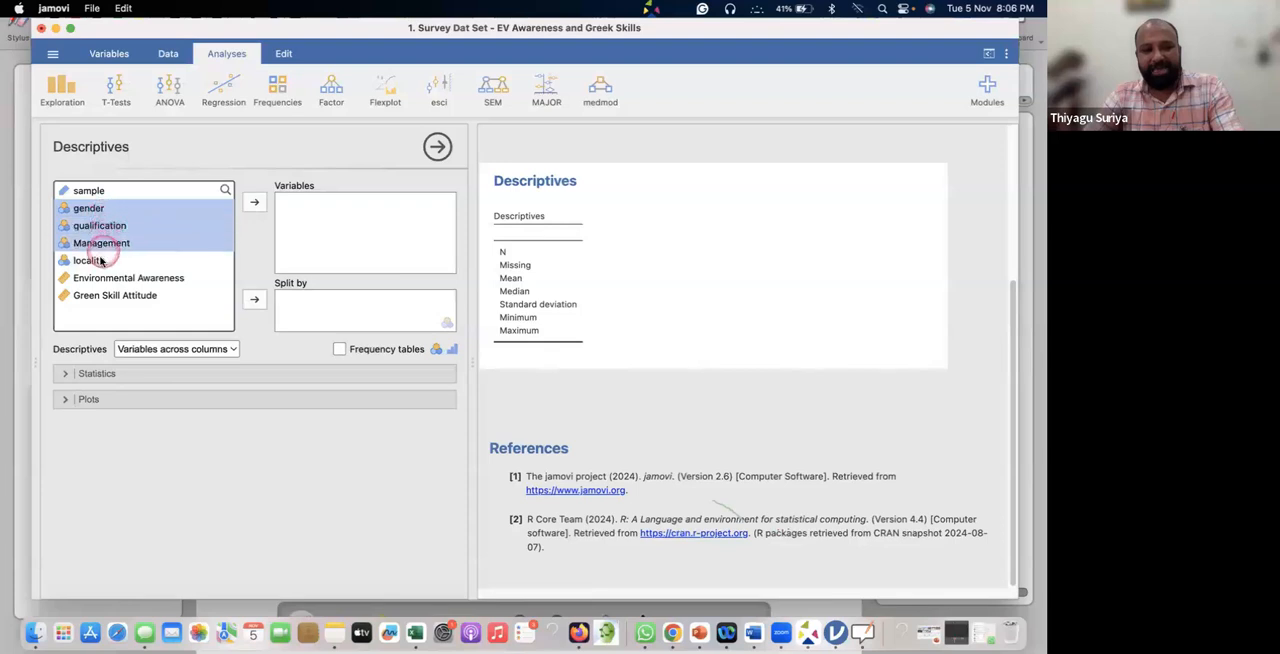
pyautogui.keyDown('shift'); pyautogui.click(102, 261); pyautogui.keyUp('shift')
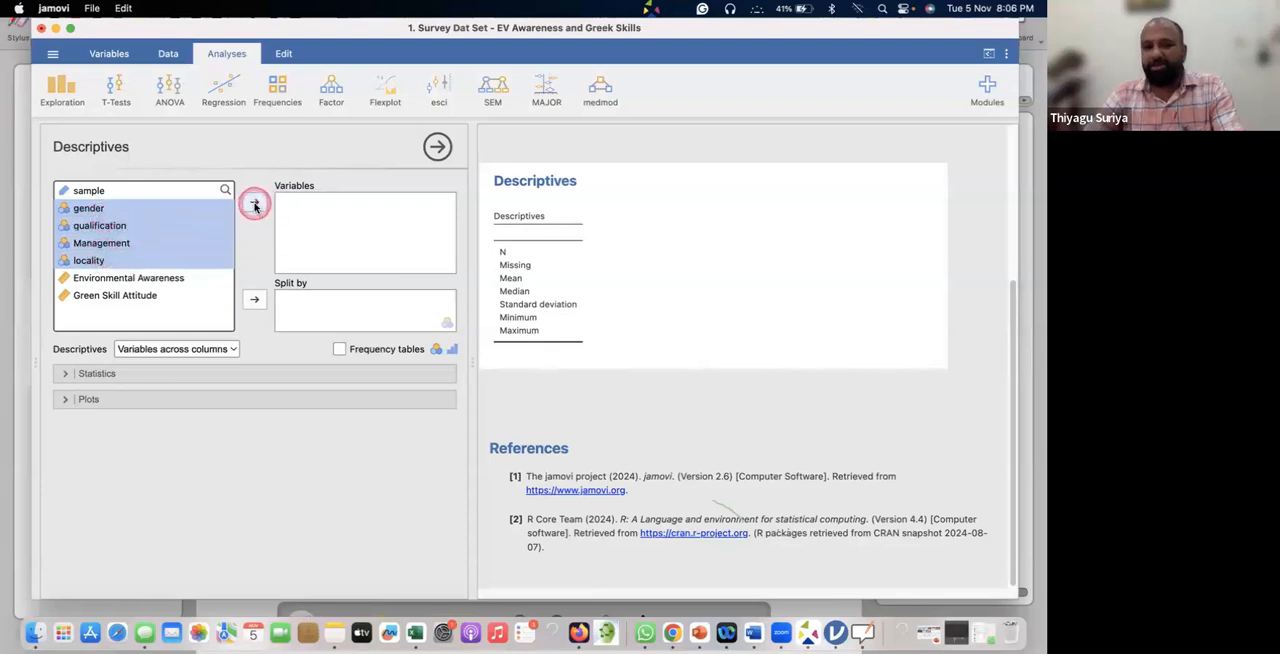
pyautogui.click(255, 205)
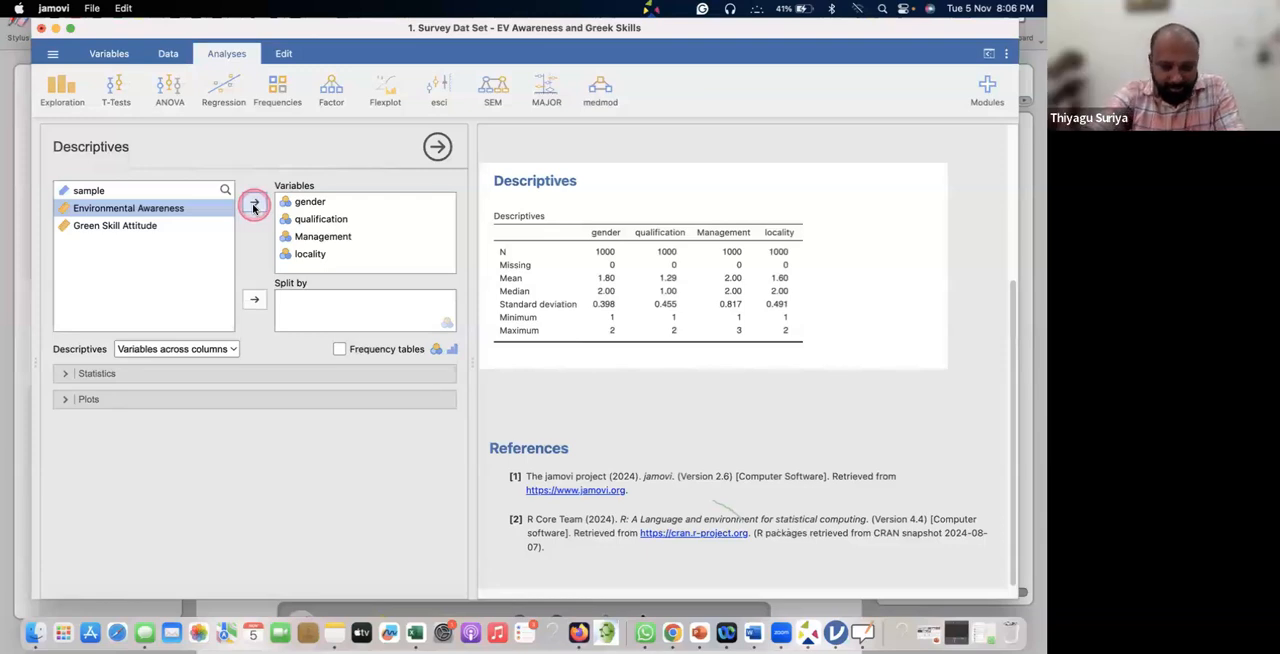
# Mark the whiteboard's categorical, central tendency and "Continuous" notes with temporary screen annotations, return to jamovi and dismiss the annotations.
pyautogui.hotkey('alt', 'a')
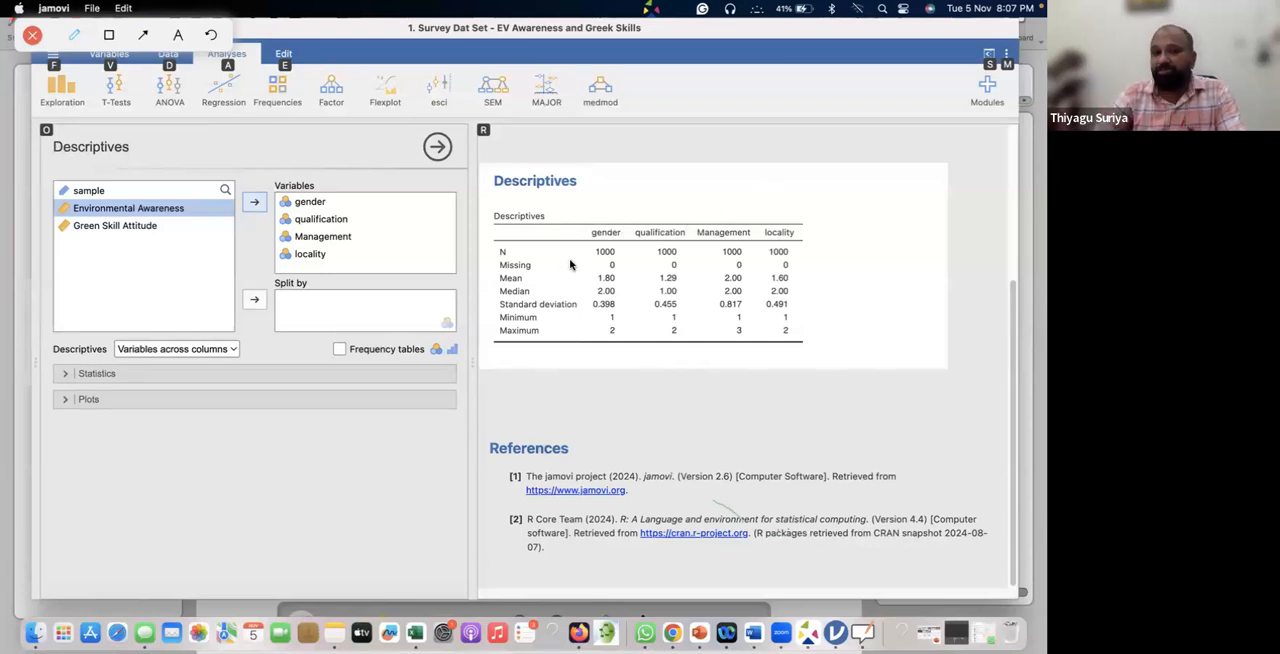
pyautogui.press('super+Tab')
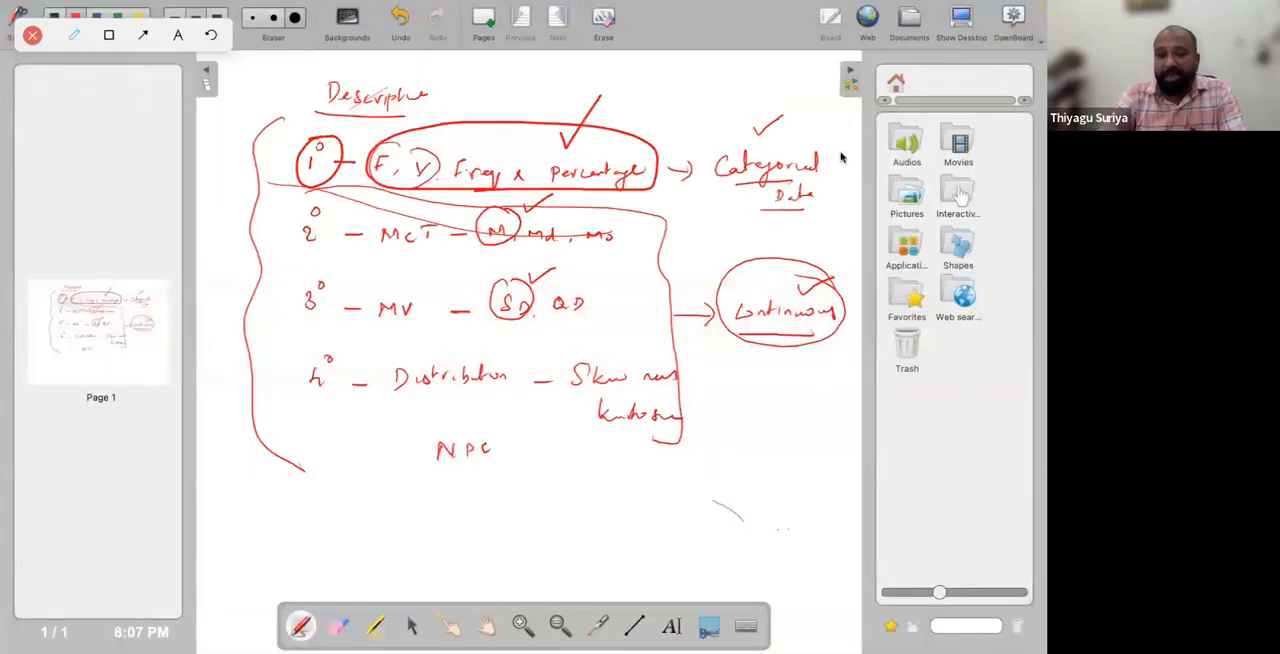
pyautogui.moveTo(791, 140); pyautogui.dragTo(828, 124)
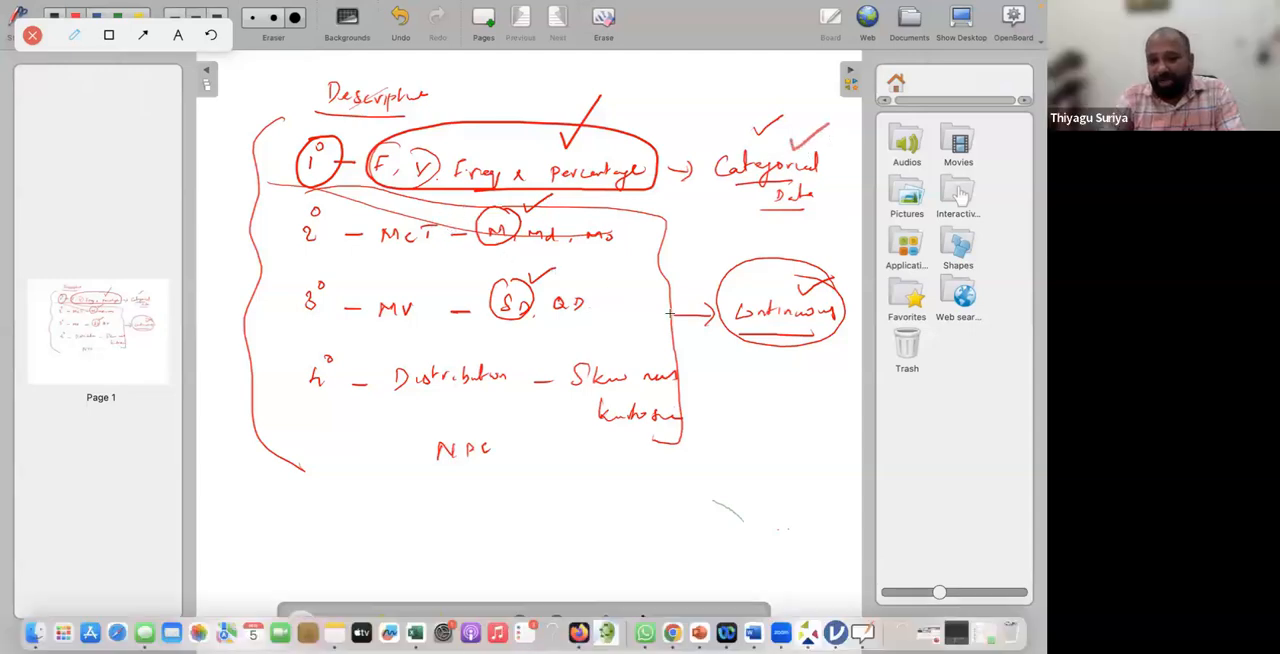
pyautogui.moveTo(530, 252); pyautogui.dragTo(570, 237)
pyautogui.moveTo(749, 286)
pyautogui.mouseDown()
pyautogui.moveTo(777, 284)
pyautogui.moveTo(837, 330)
pyautogui.moveTo(752, 284)
pyautogui.moveTo(814, 256)
pyautogui.mouseUp()
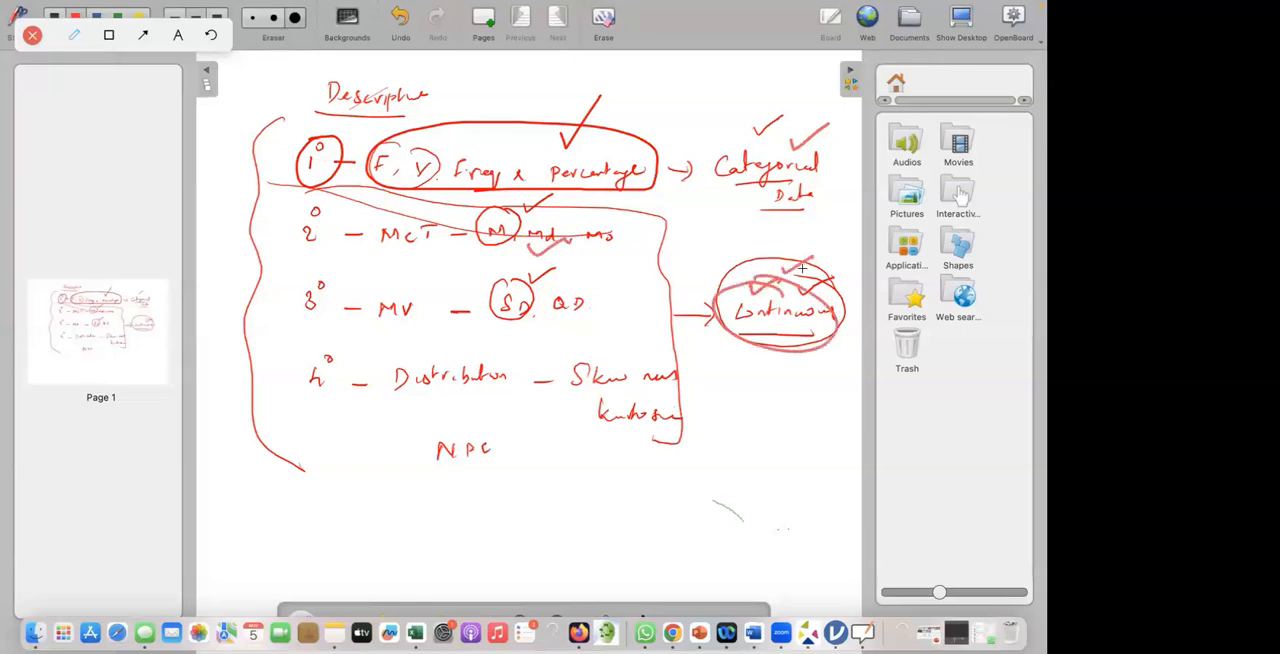
pyautogui.press('super+Tab')
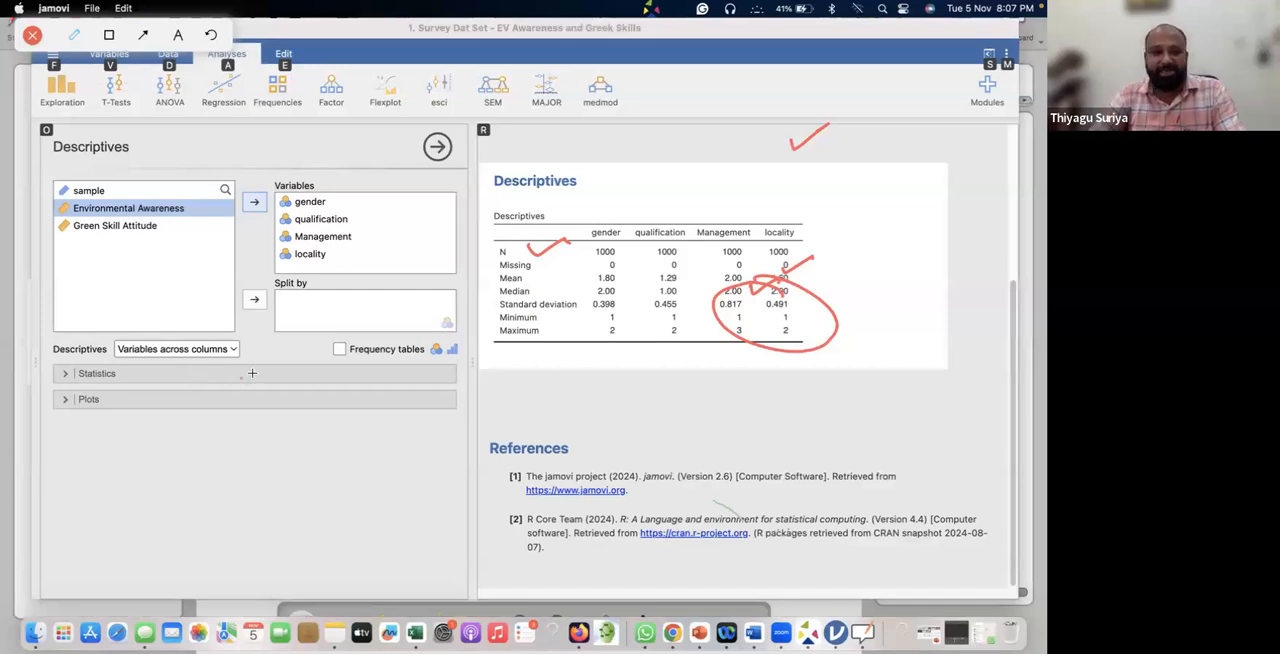
pyautogui.click(32, 36)
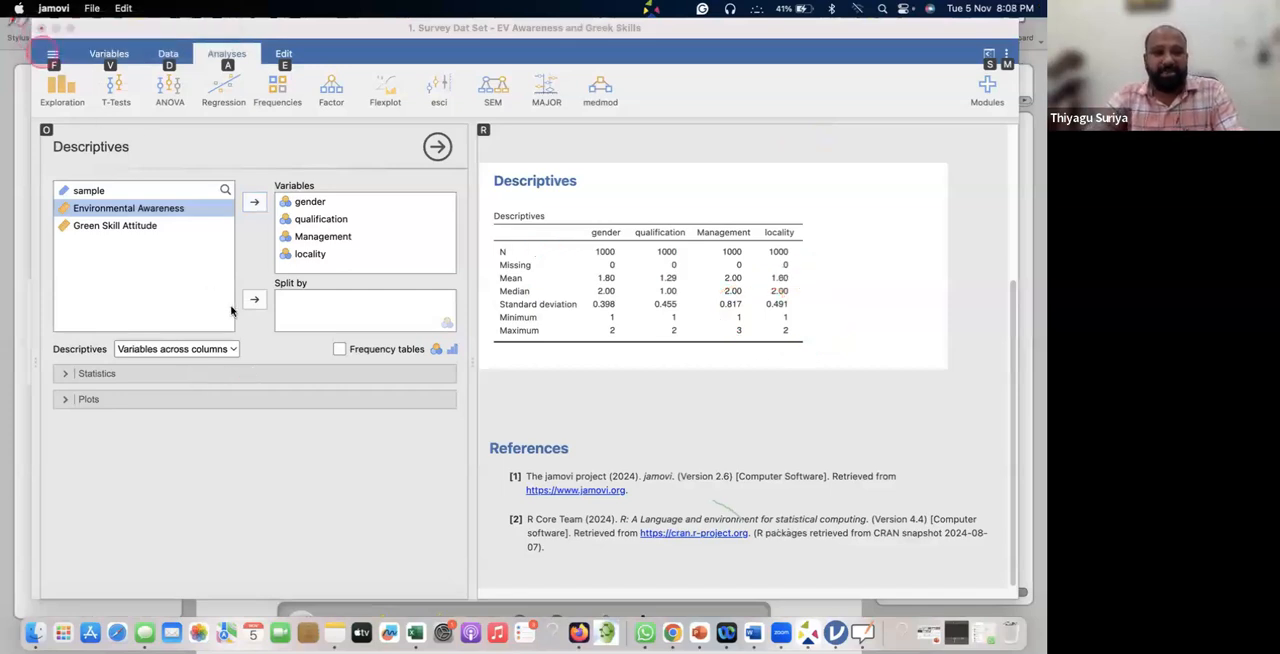
# Exclude missing, mean, median, standard deviation, minimum and maximum from the Descriptives statistics, keeping only N.
pyautogui.click(151, 374)
pyautogui.scroll(-3, 234, 377)
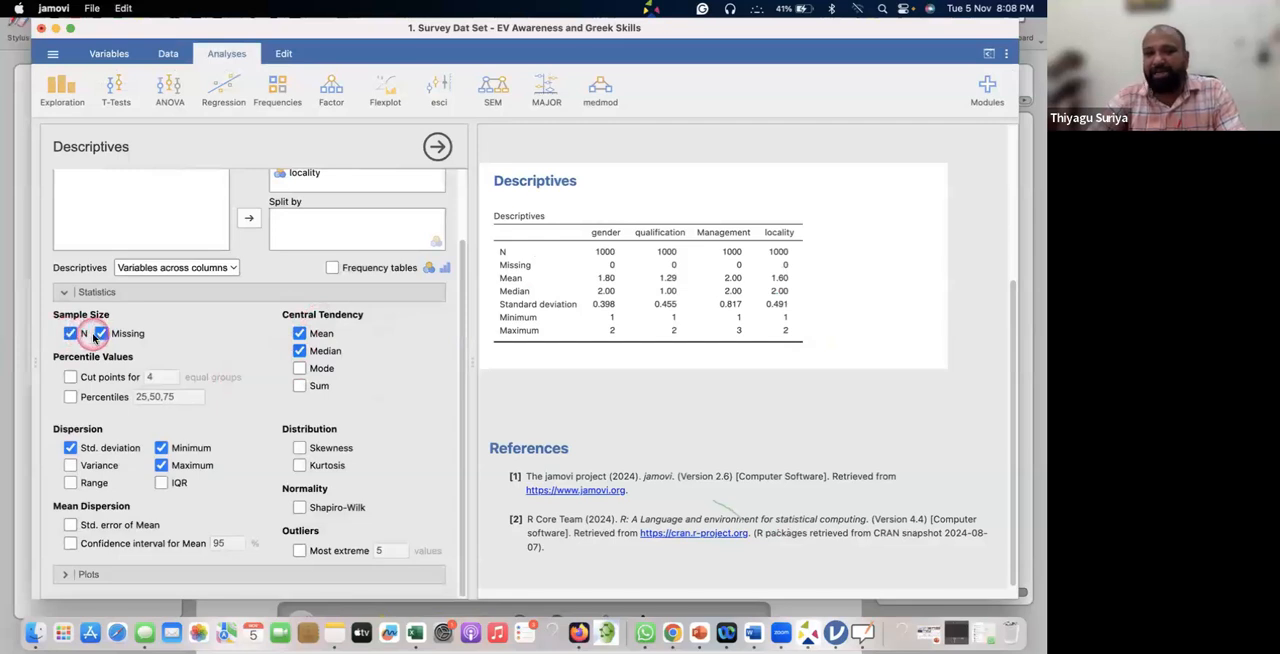
pyautogui.click(299, 333)
pyautogui.click(299, 351)
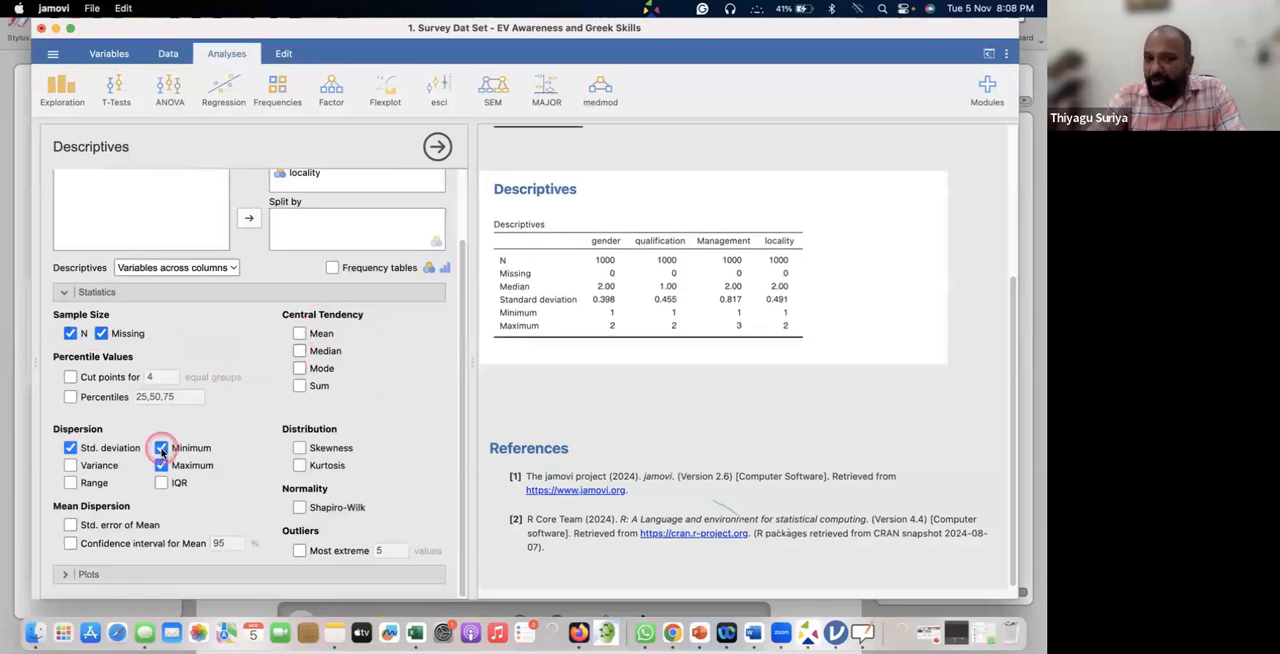
pyautogui.click(161, 448)
pyautogui.click(70, 448)
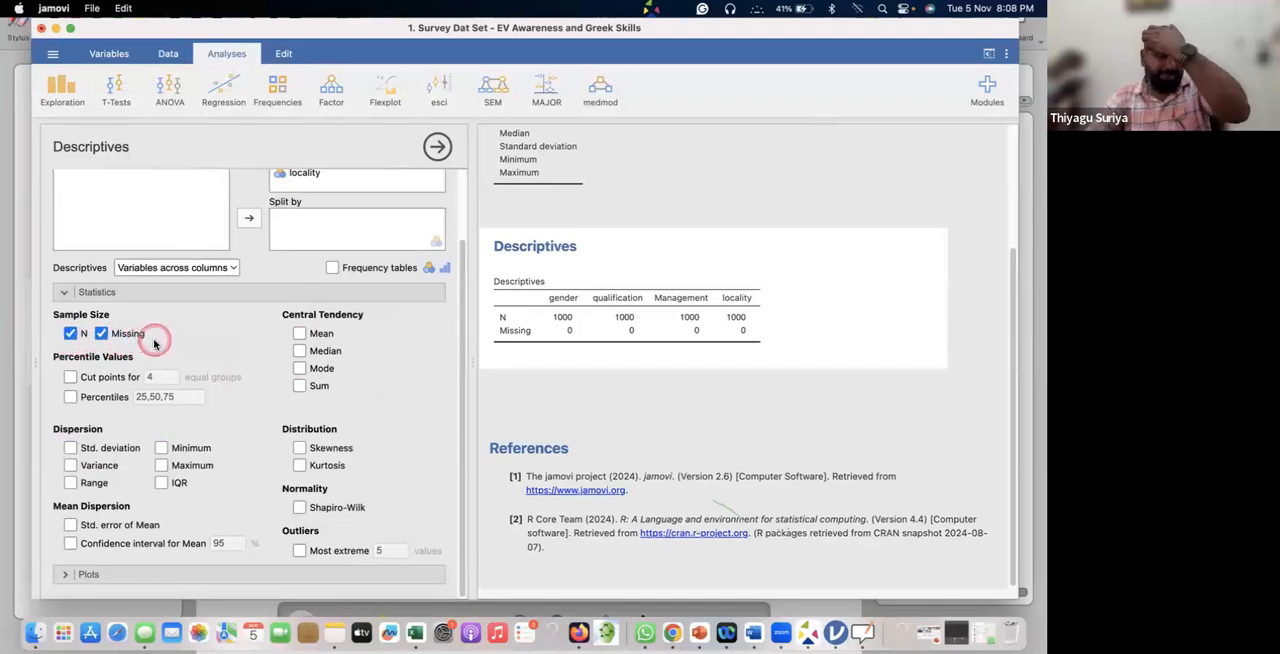
pyautogui.click(102, 334)
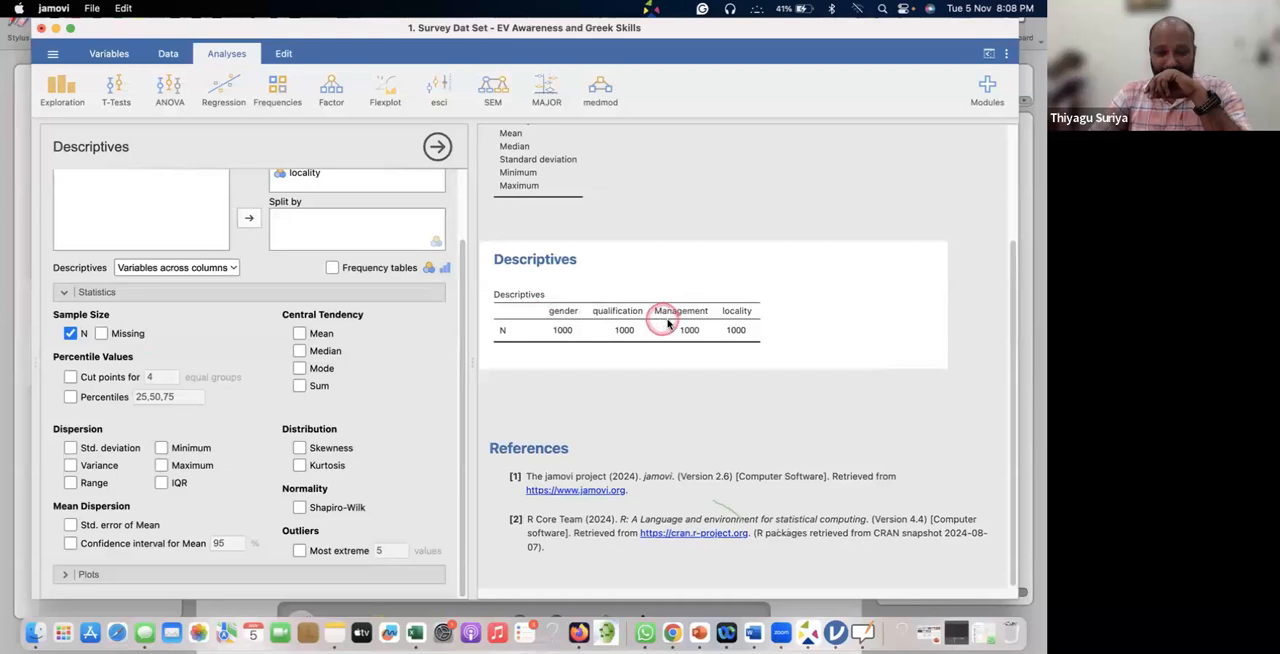
# Add frequency tables to the Descriptives analysis and review the tables for gender, qualification, Management and locality.
pyautogui.scroll(1, 776, 333)
pyautogui.scroll(1, 776, 333)
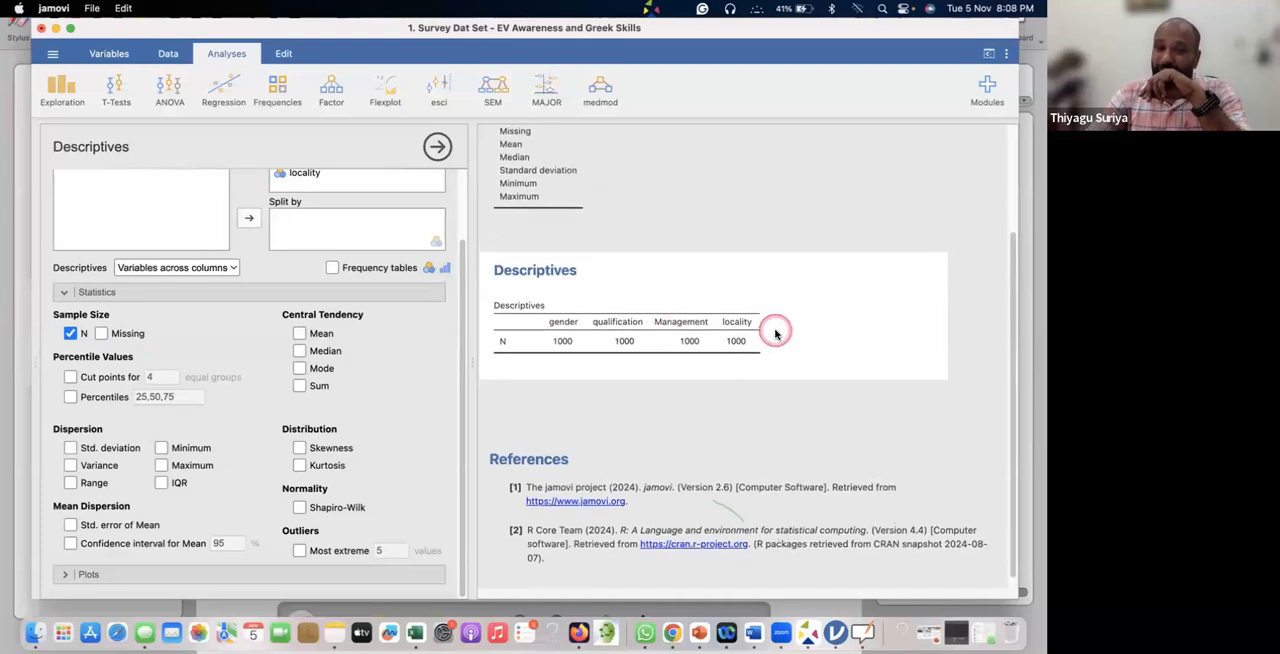
pyautogui.scroll(-1, 776, 333)
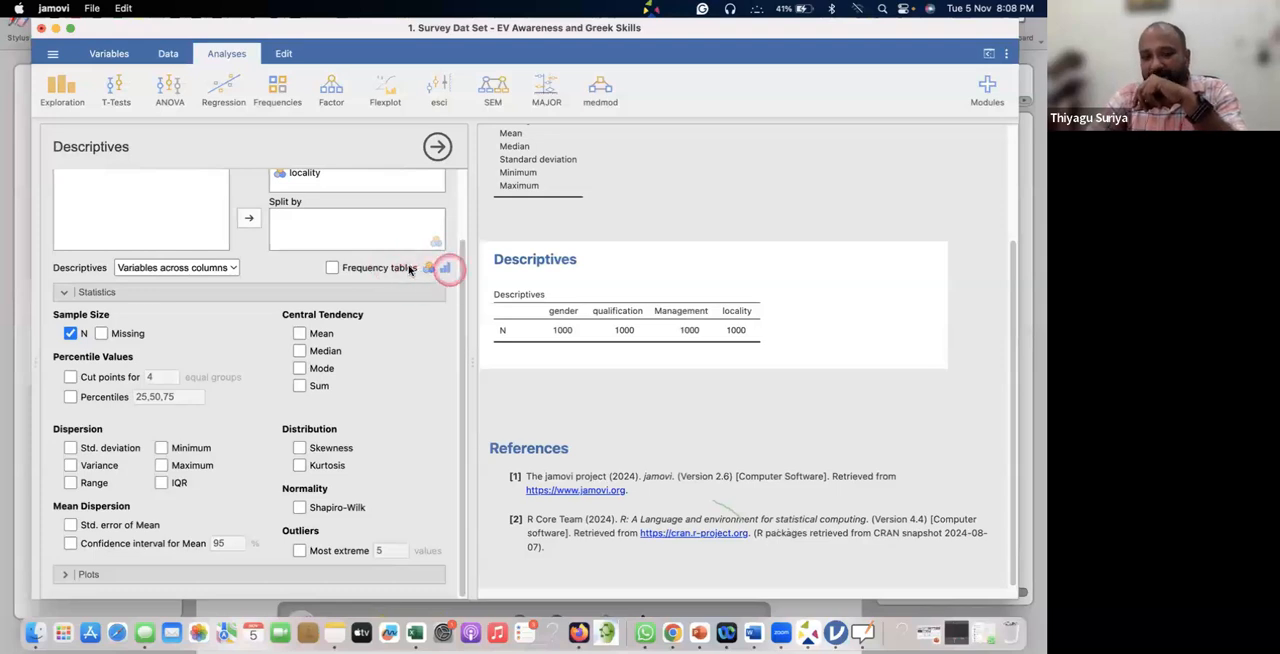
pyautogui.click(331, 268)
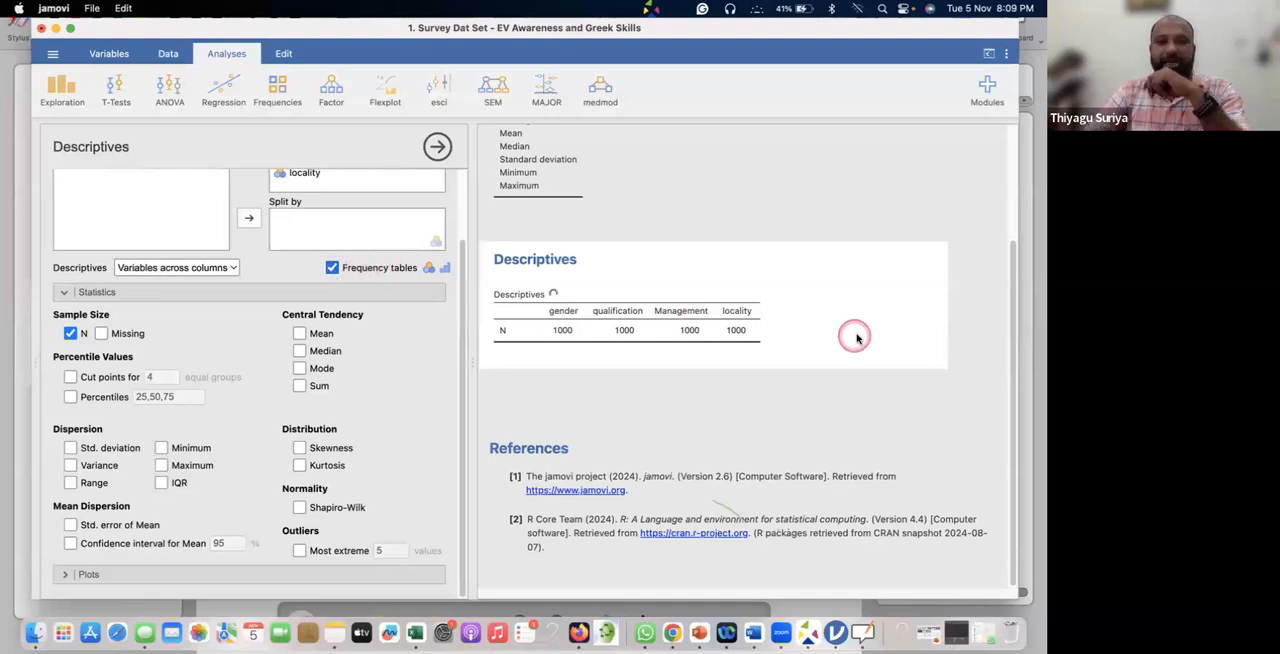
pyautogui.scroll(-5, 840, 335)
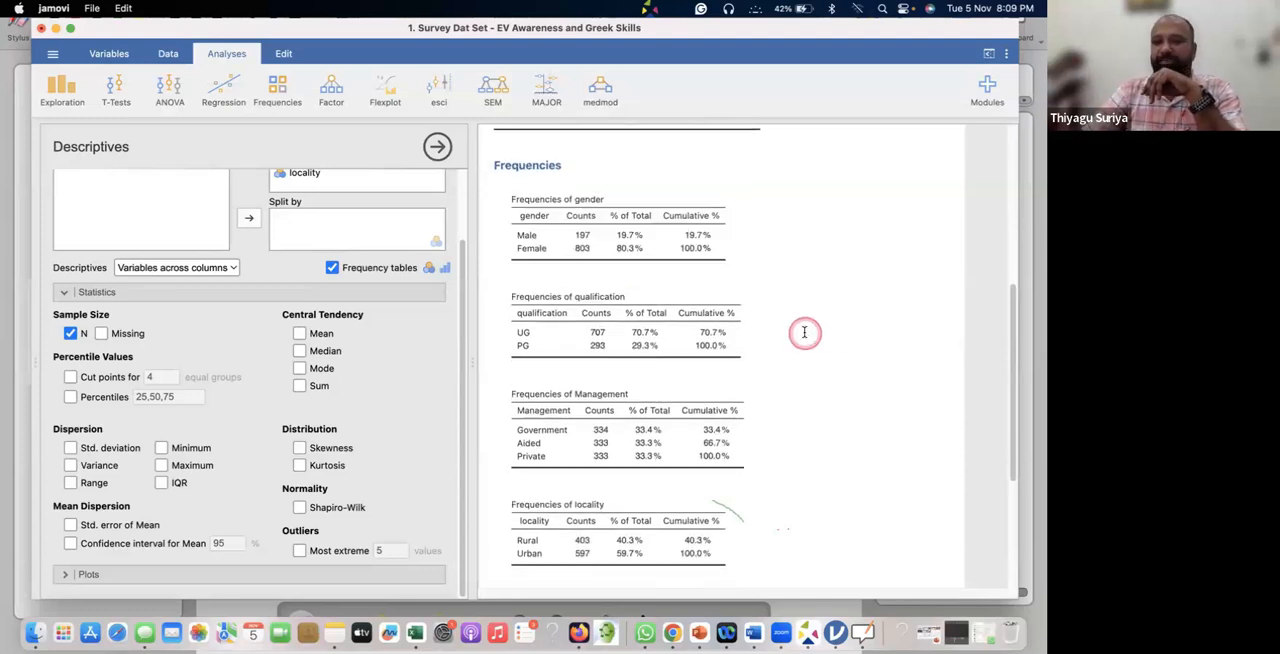
pyautogui.scroll(-3, 815, 335)
pyautogui.scroll(-2, 805, 335)
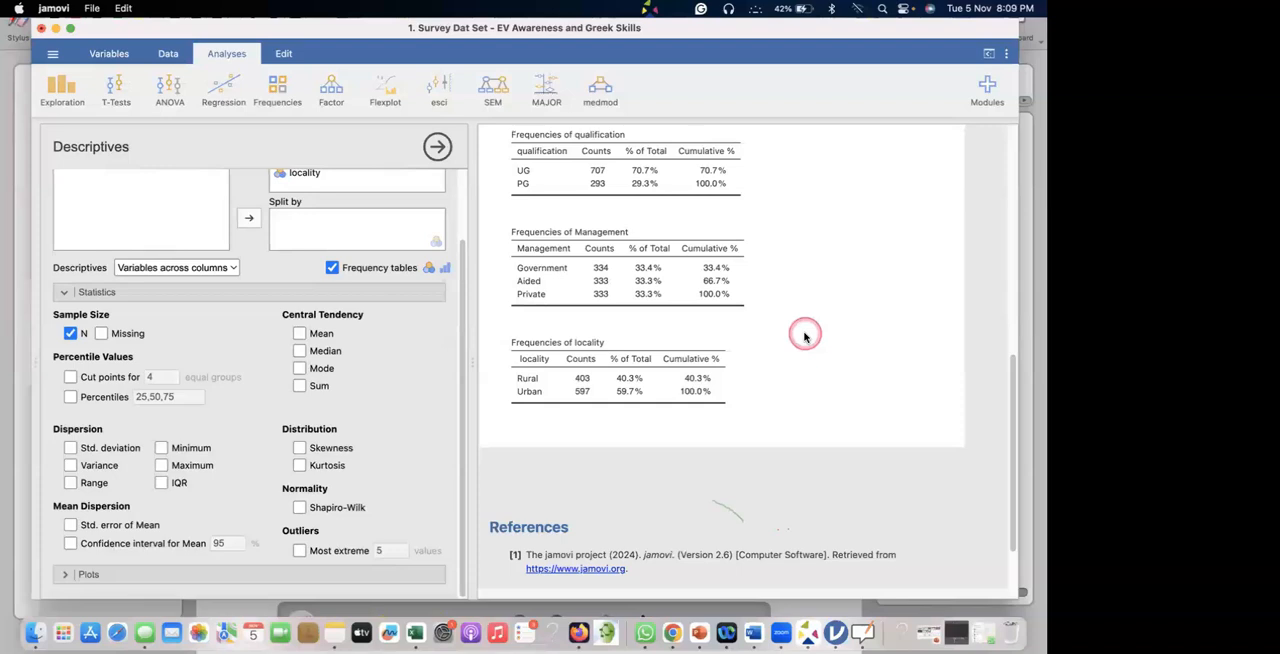
pyautogui.scroll(2, 600, 300)
pyautogui.scroll(3, 595, 274)
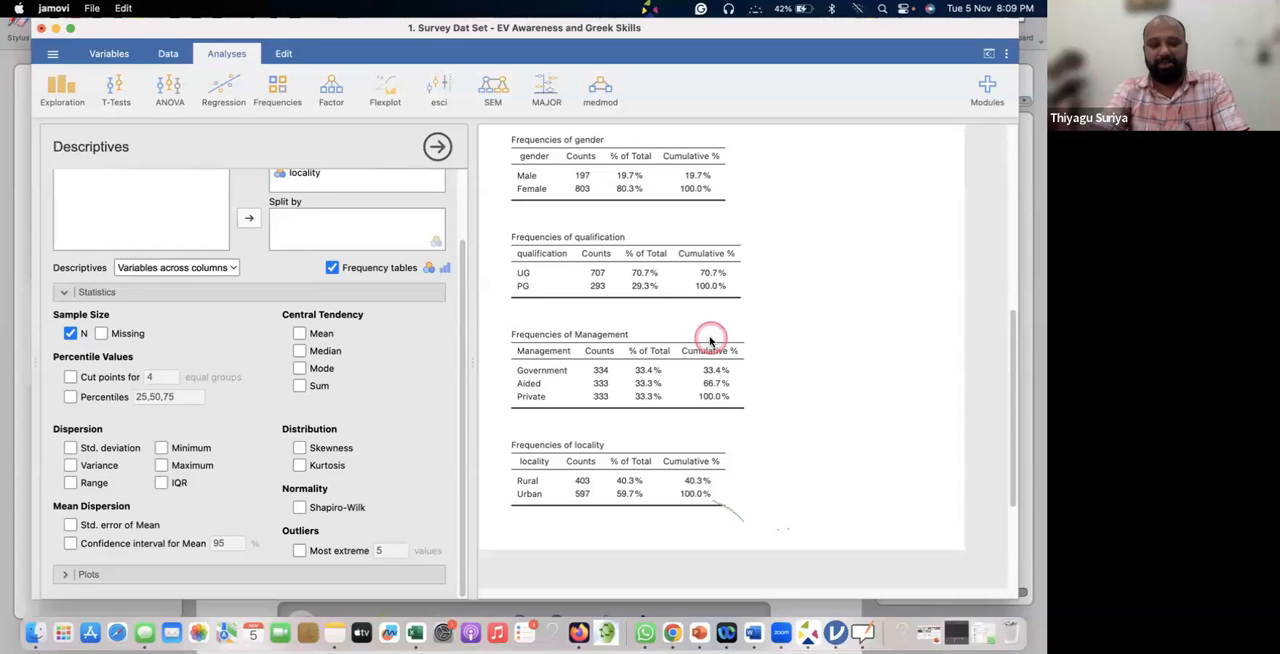
# Annotate the Management frequency table on screen, linking the percentages to the cumulative column and circling the counts, % of total and cumulative % headings.
pyautogui.hotkey('alt', 'a')
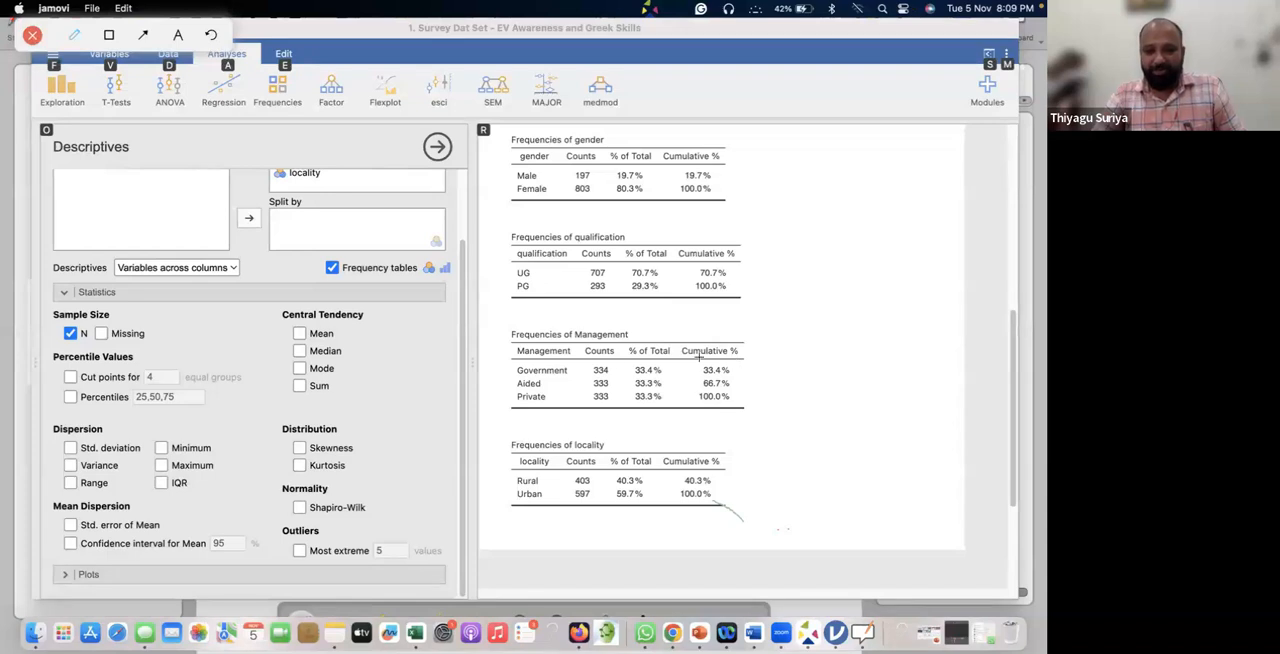
pyautogui.moveTo(647, 372); pyautogui.dragTo(702, 374)
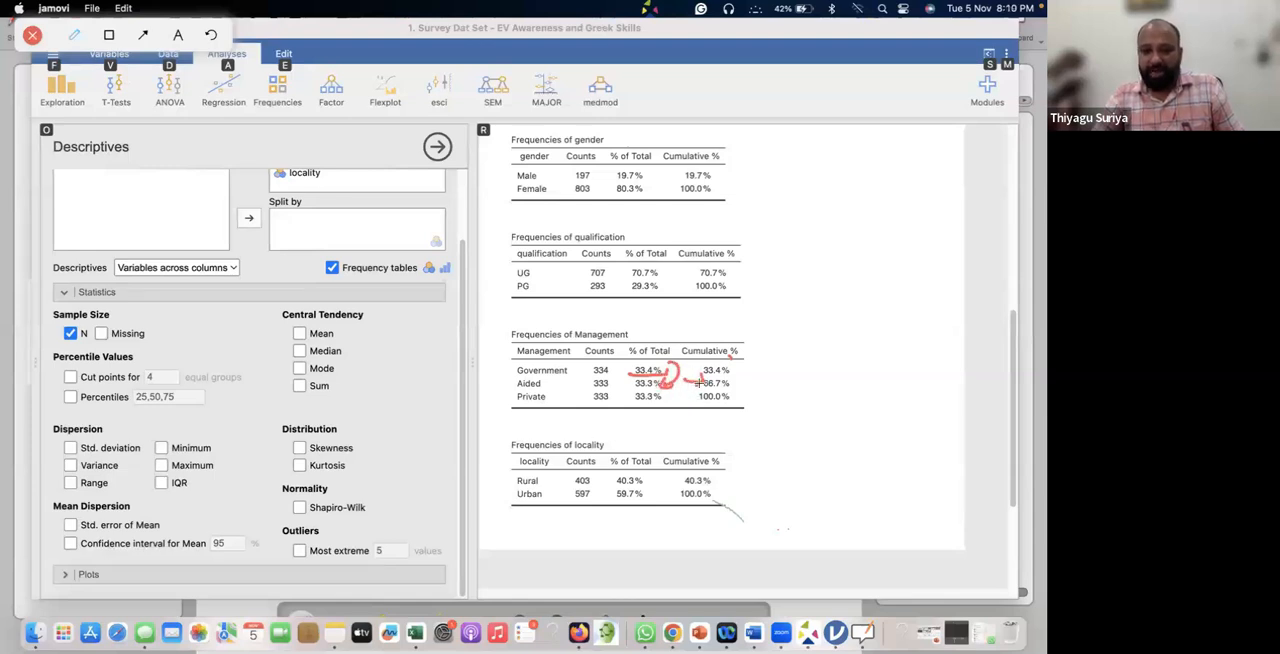
pyautogui.moveTo(683, 392)
pyautogui.mouseDown()
pyautogui.moveTo(665, 400)
pyautogui.moveTo(745, 384)
pyautogui.moveTo(740, 406)
pyautogui.mouseUp()
pyautogui.moveTo(712, 329)
pyautogui.mouseDown()
pyautogui.moveTo(684, 395)
pyautogui.moveTo(728, 332)
pyautogui.mouseUp()
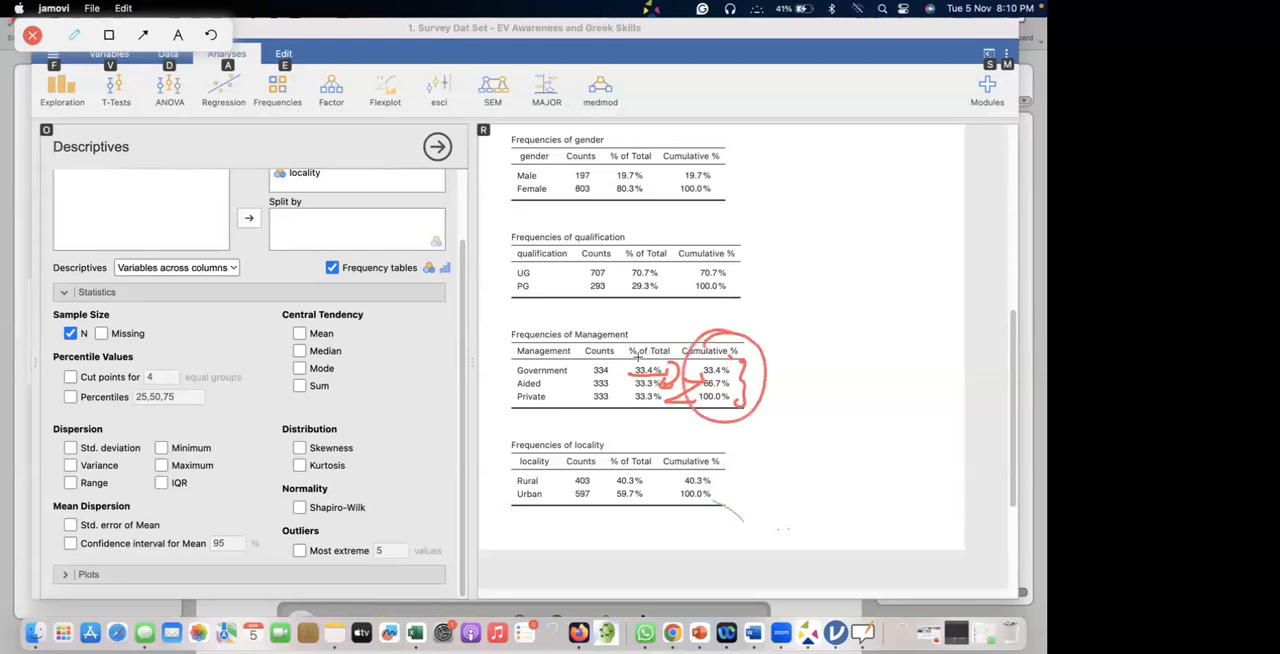
pyautogui.moveTo(596, 336)
pyautogui.mouseDown()
pyautogui.moveTo(615, 313)
pyautogui.moveTo(656, 341)
pyautogui.moveTo(602, 331)
pyautogui.mouseUp()
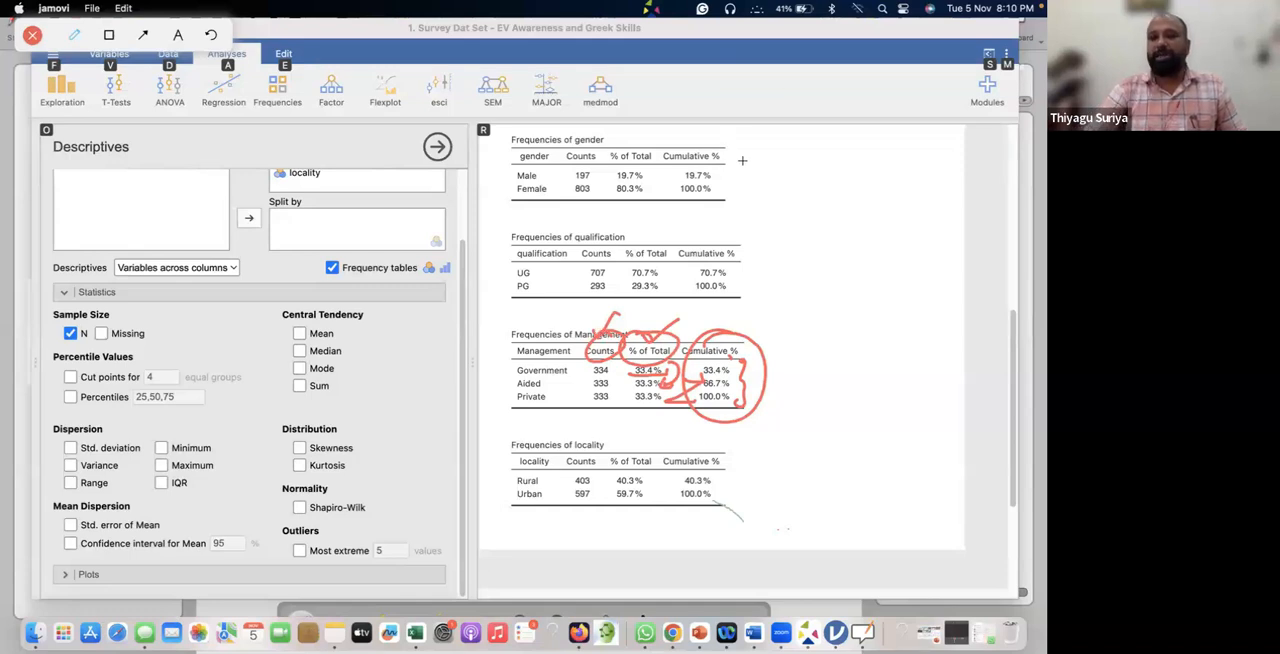
# Tick the gender and qualification frequency tables and write a circled "APA" beside each with the screen annotation pen.
pyautogui.moveTo(733, 178)
pyautogui.mouseDown()
pyautogui.moveTo(780, 160)
pyautogui.moveTo(758, 131)
pyautogui.moveTo(795, 138)
pyautogui.mouseUp()
pyautogui.moveTo(660, 164); pyautogui.dragTo(702, 139)
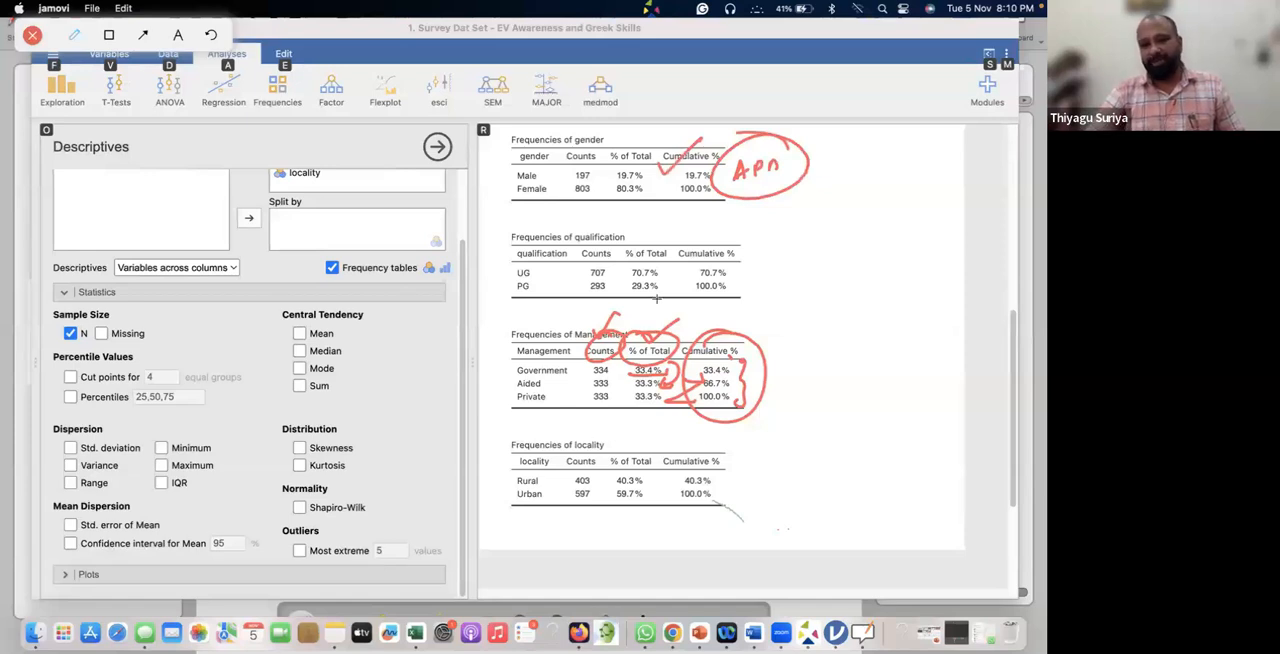
pyautogui.moveTo(672, 240); pyautogui.dragTo(702, 226)
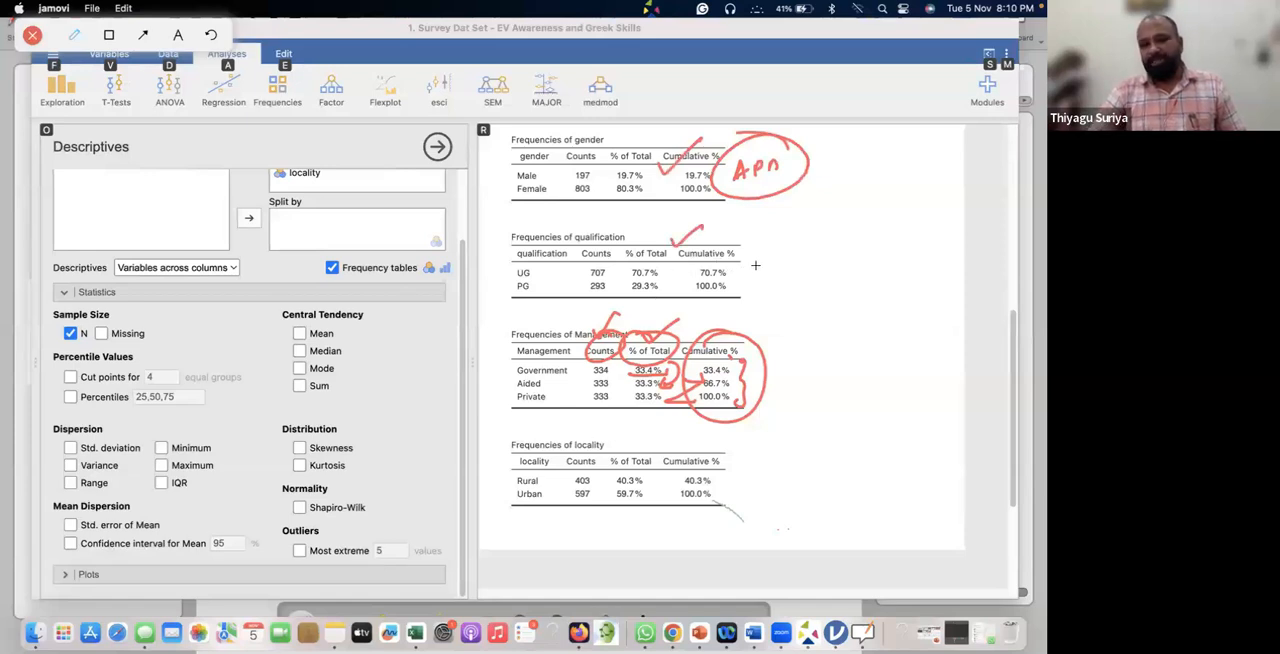
pyautogui.moveTo(757, 254)
pyautogui.mouseDown()
pyautogui.moveTo(800, 250)
pyautogui.moveTo(732, 268)
pyautogui.moveTo(774, 197)
pyautogui.mouseUp()
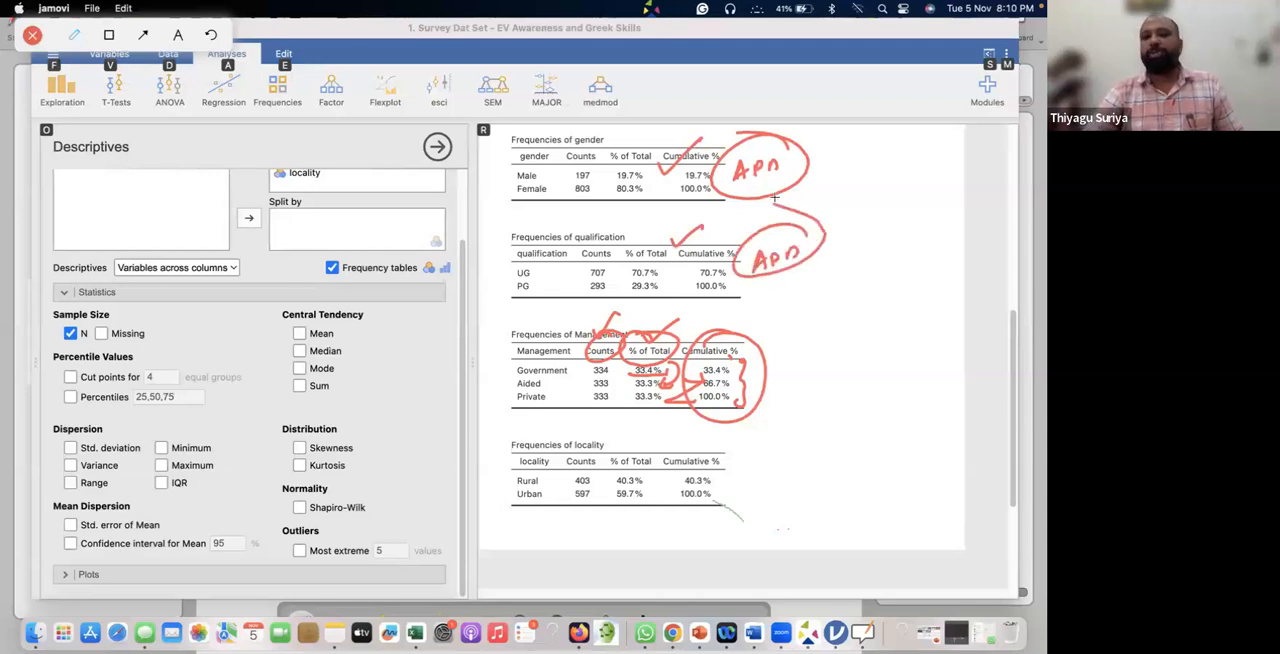
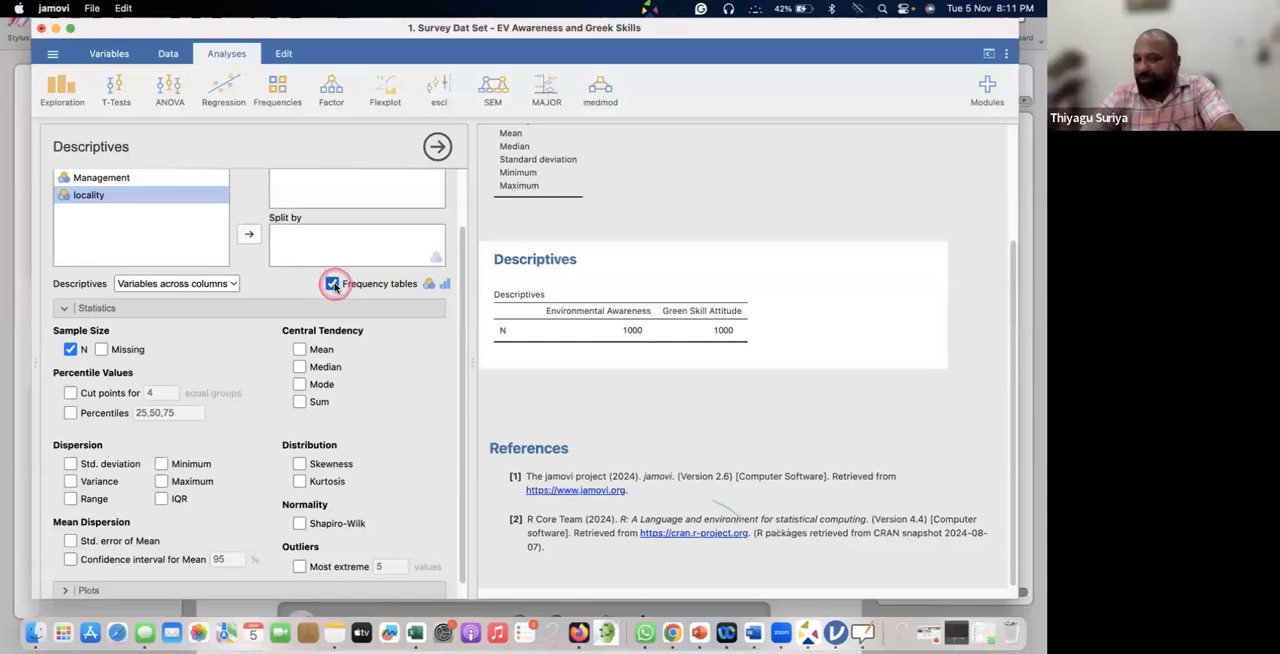
# Turn off frequency tables for Environmental Awareness and Green Skill Attitude, and collapse and reopen the statistics options.
pyautogui.scroll(2, 335, 285)
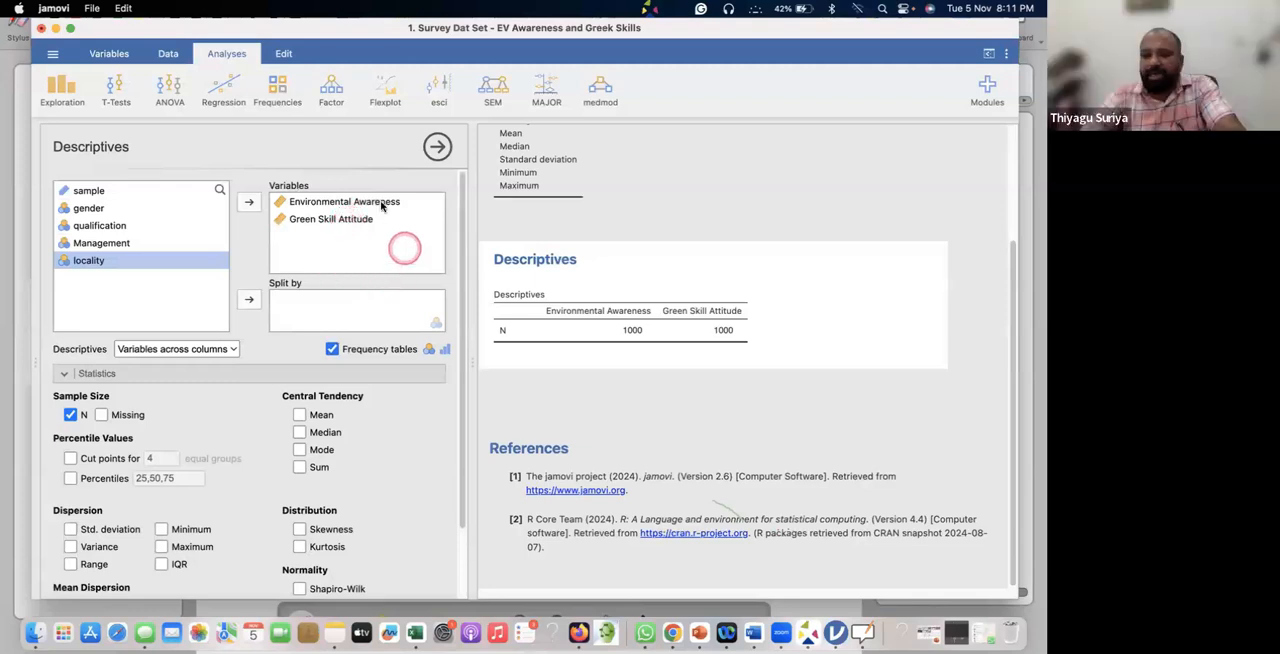
pyautogui.click(333, 349)
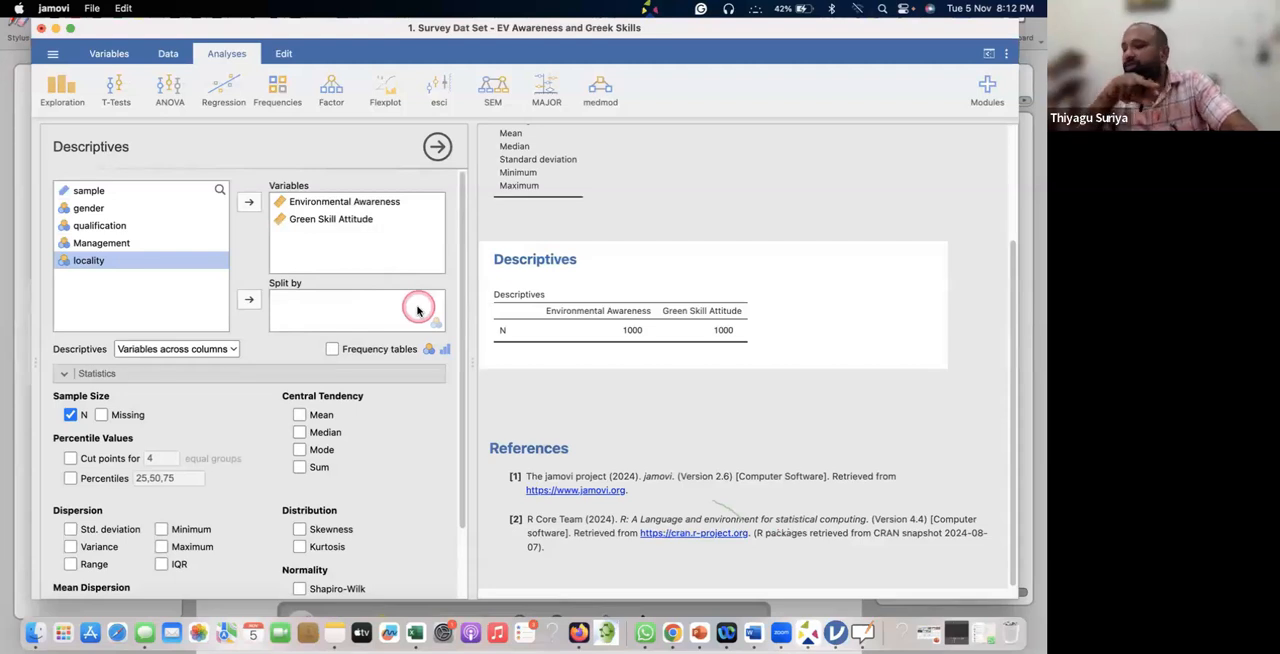
pyautogui.click(191, 373)
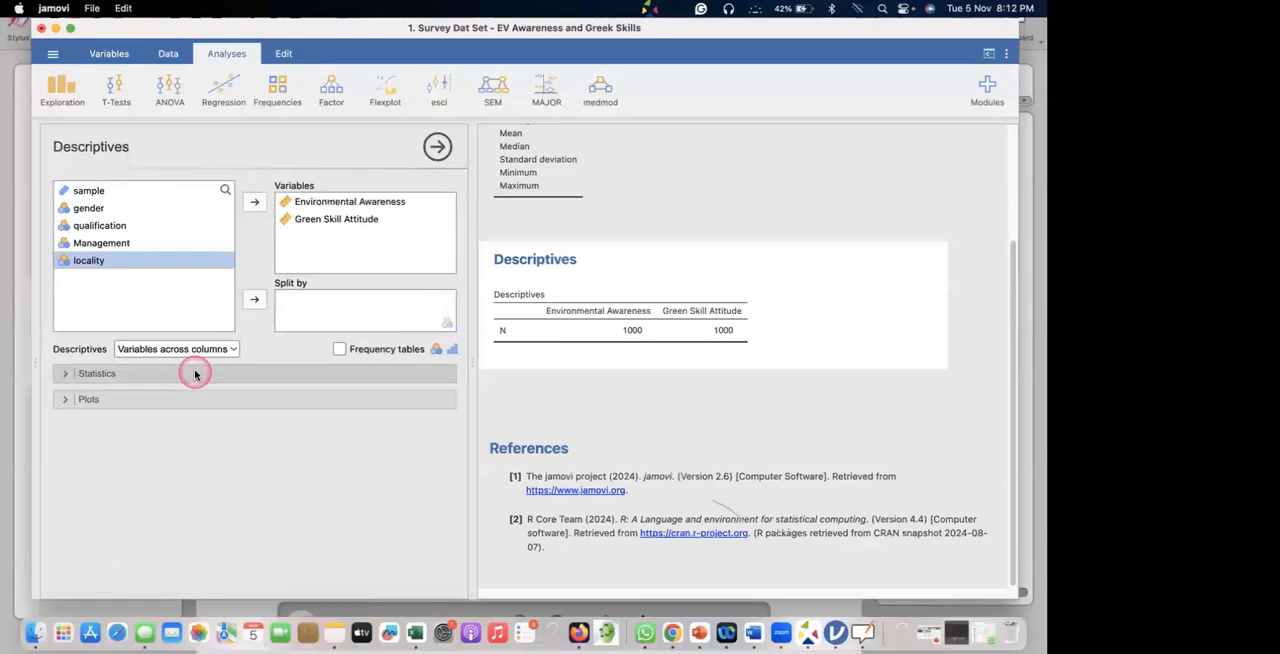
pyautogui.click(195, 374)
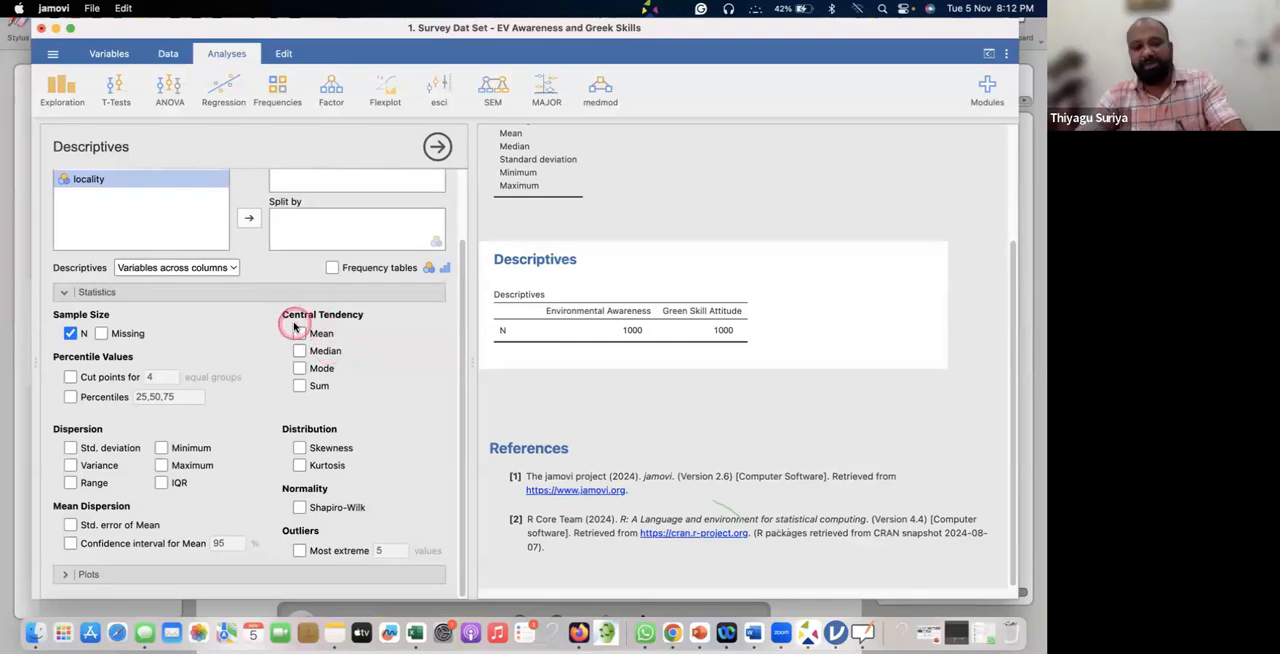
# Switch to the OpenBoard whiteboard and tick the MCT entry of the second point with the red pen.
pyautogui.press('super+Tab')
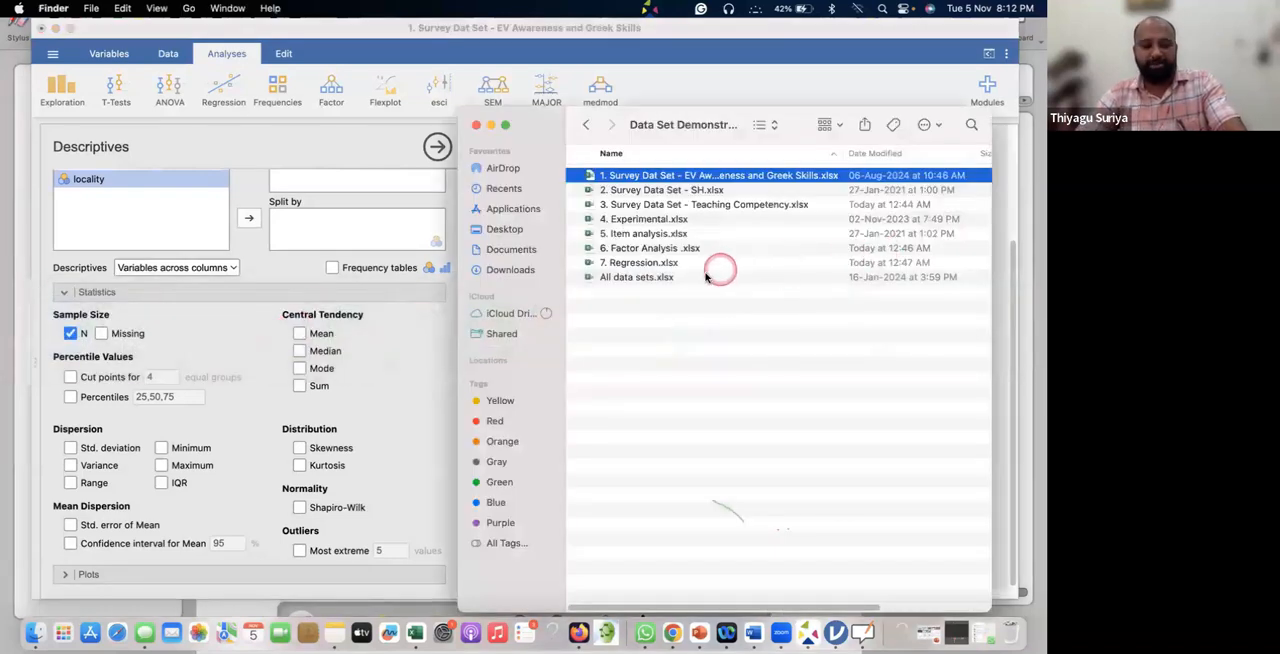
pyautogui.click(1037, 279)
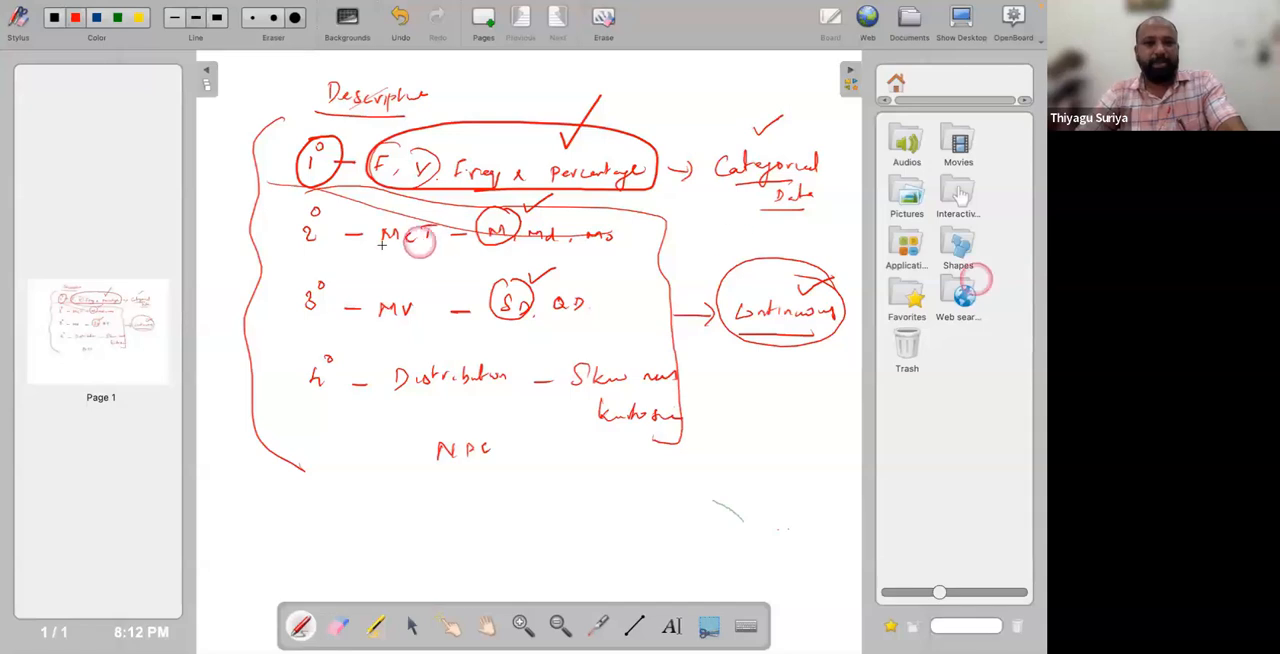
pyautogui.moveTo(379, 245); pyautogui.dragTo(418, 229)
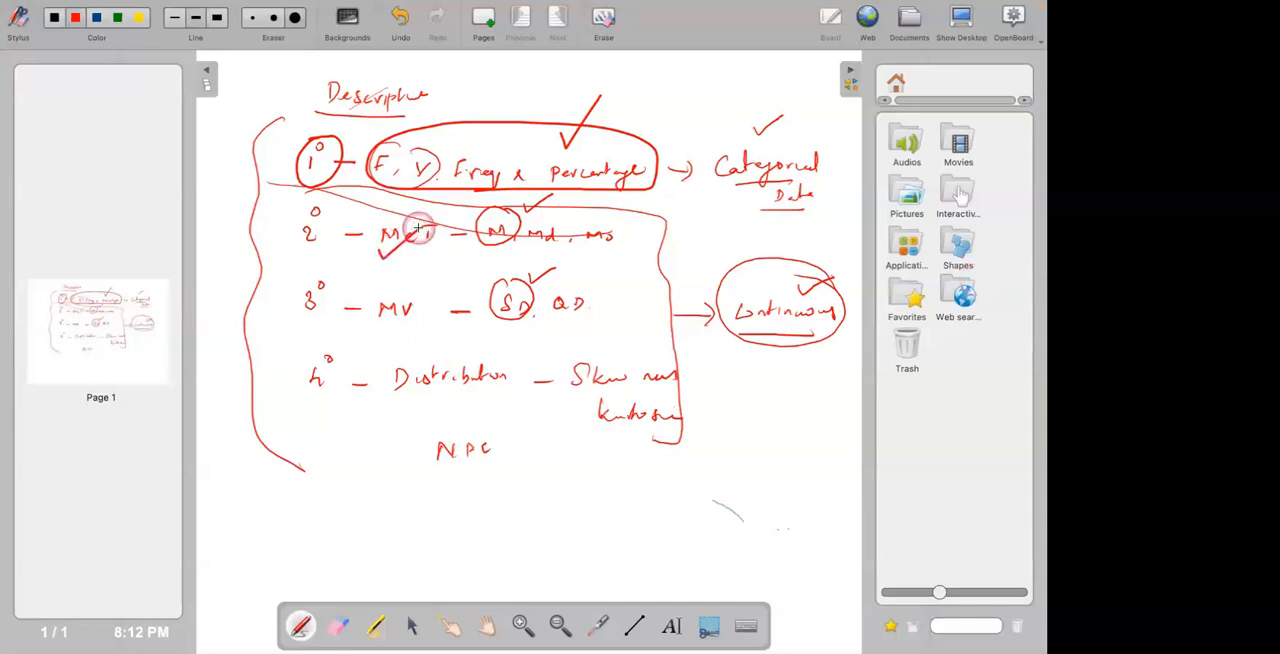
# Return to jamovi and add mean, median, mode and sum to the Descriptives statistics.
pyautogui.press('super+Tab')
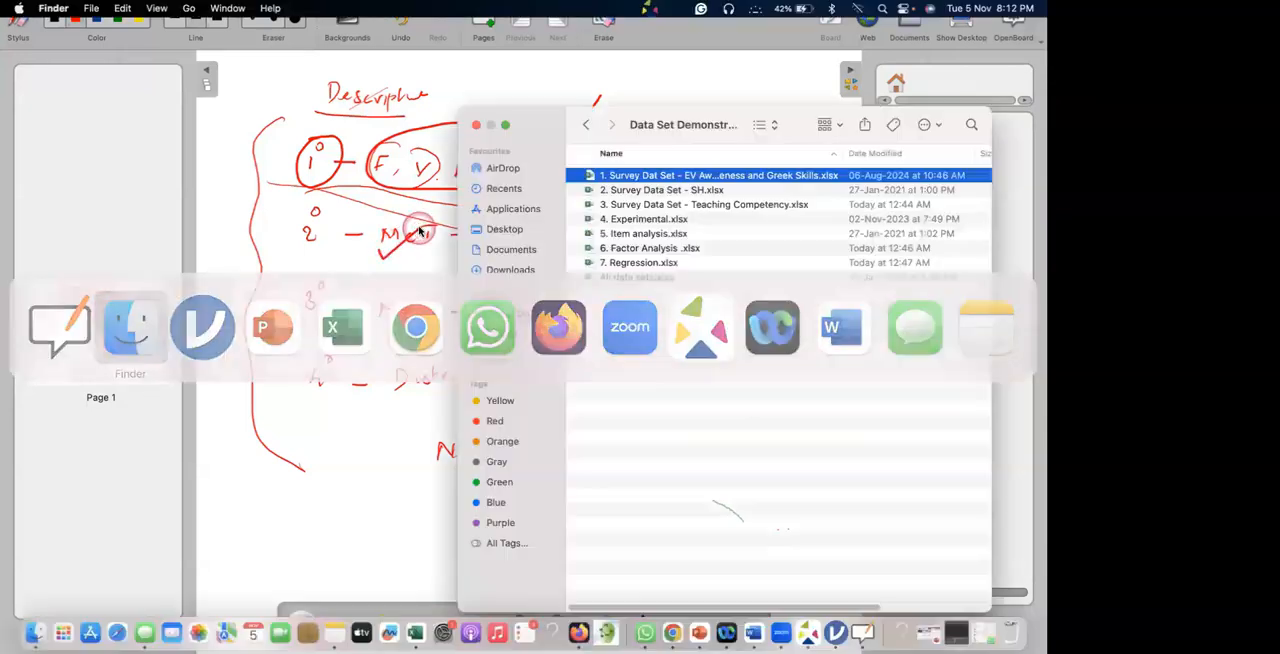
pyautogui.press('super+Tab')
pyautogui.press('super+Tab')
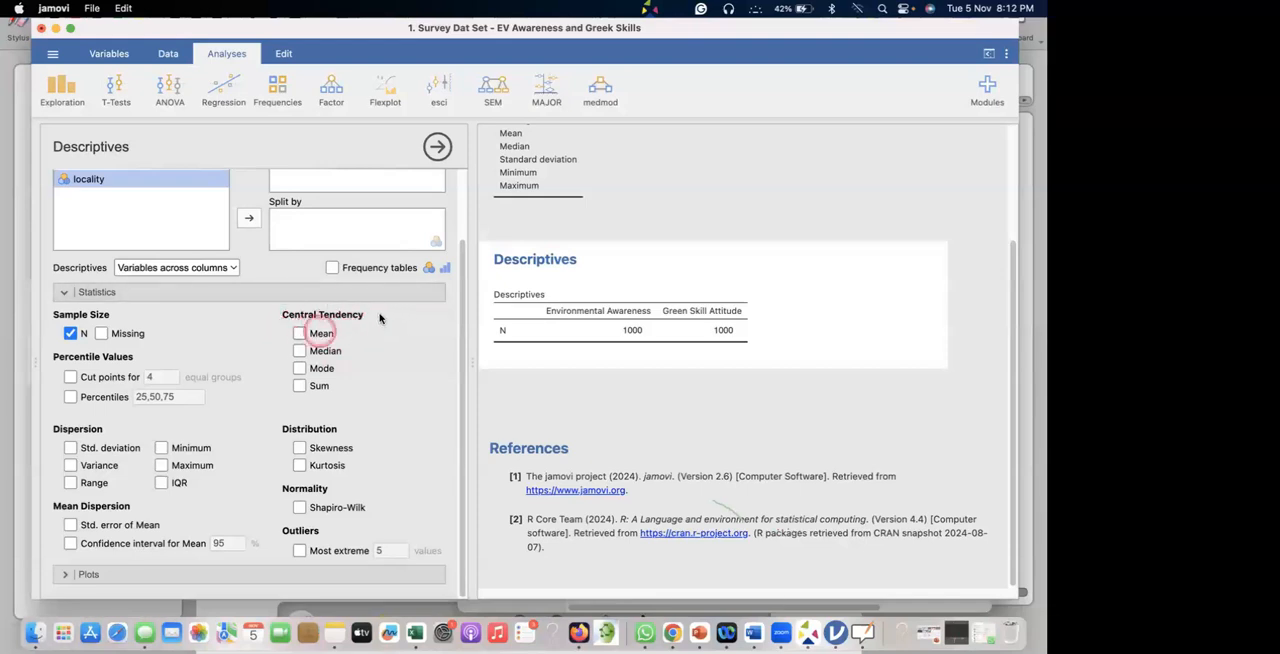
pyautogui.click(299, 333)
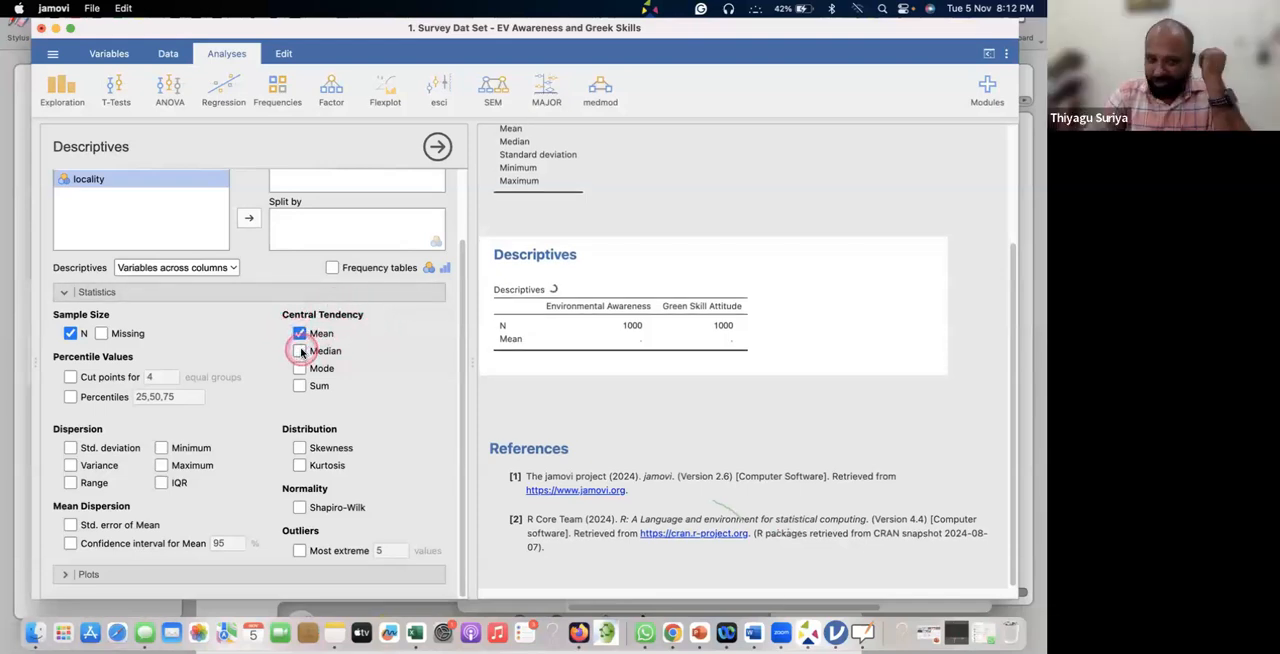
pyautogui.click(300, 351)
pyautogui.click(300, 368)
pyautogui.click(300, 386)
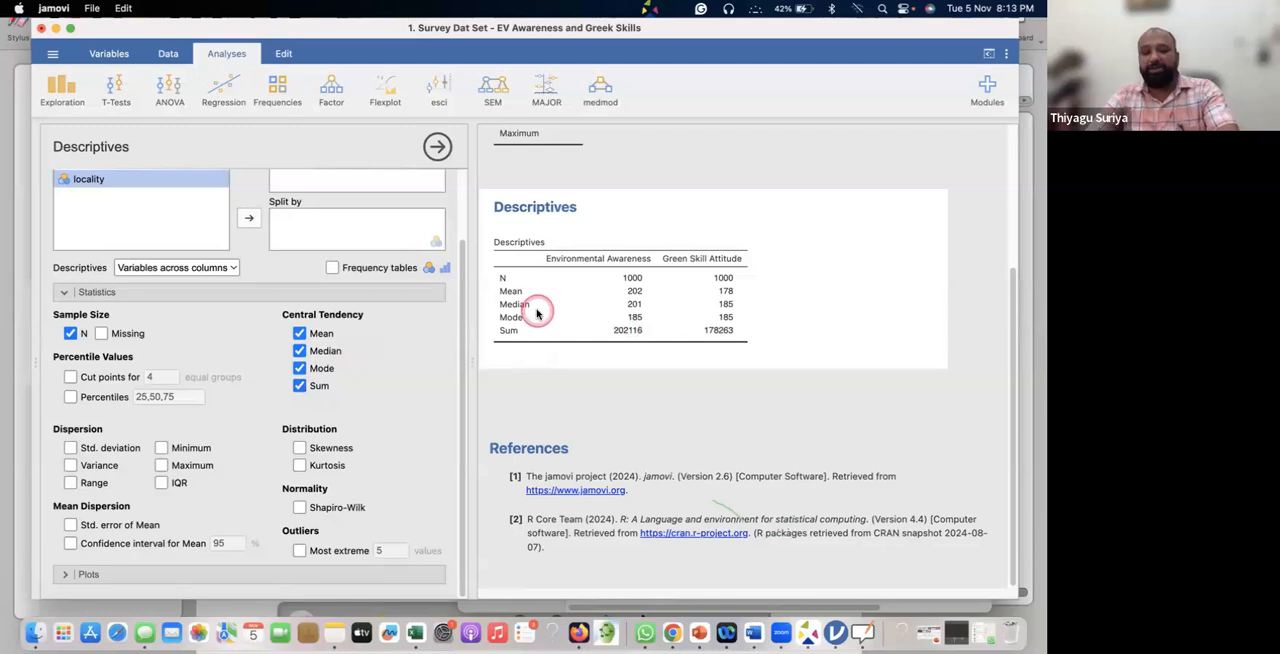
# Switch to the OpenBoard whiteboard, circle the number of the third point and tick its MV entry.
pyautogui.press('super+Tab')
pyautogui.press('super+Tab')
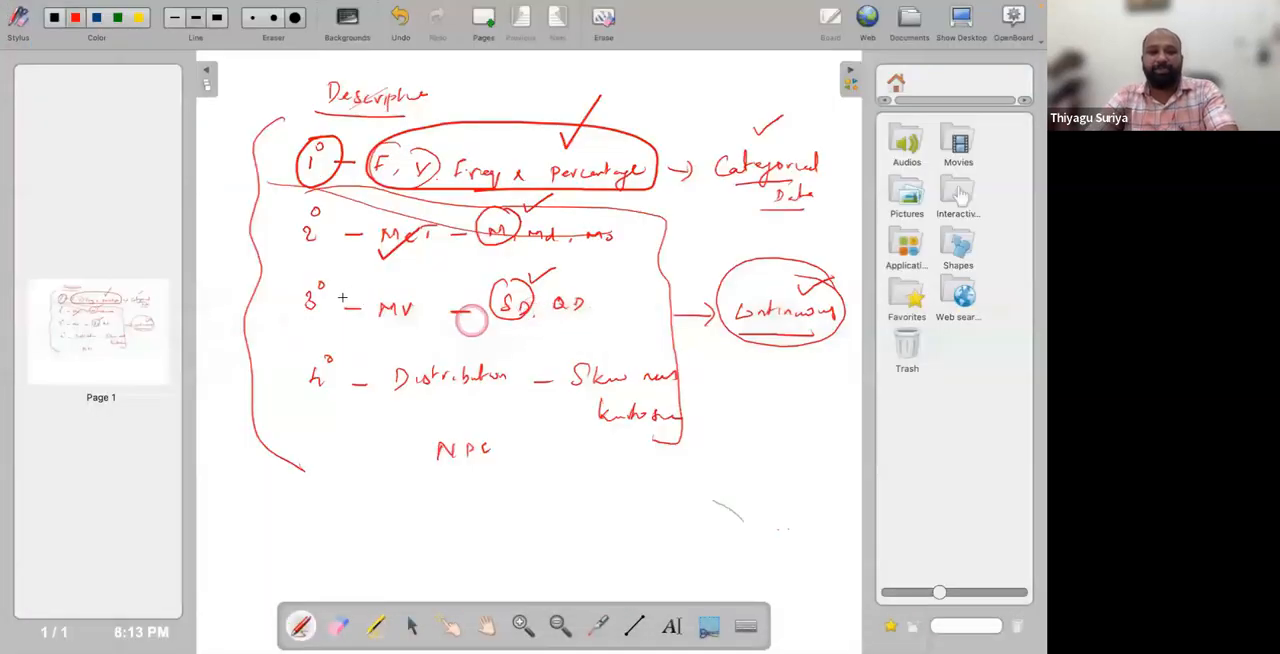
pyautogui.moveTo(288, 300); pyautogui.dragTo(318, 284)
pyautogui.moveTo(397, 290); pyautogui.dragTo(420, 274)
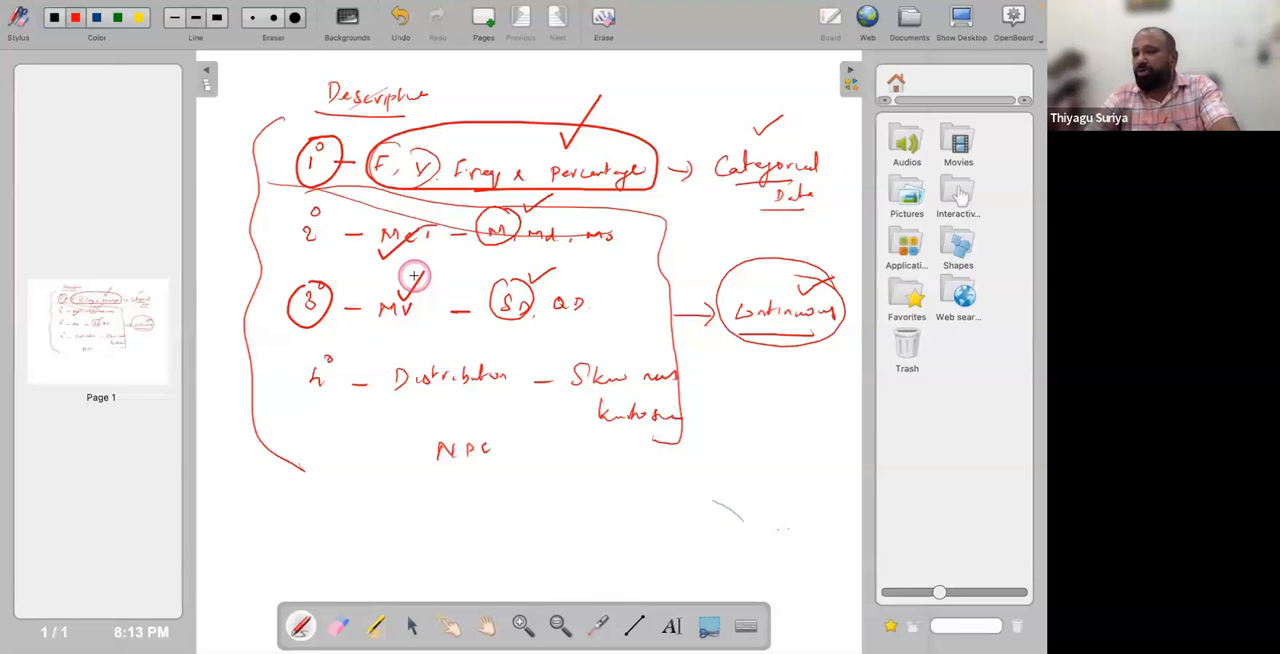
# Return to jamovi and add standard deviation, variance, range, minimum, maximum and IQR to the Descriptives statistics.
pyautogui.press('super+Tab')
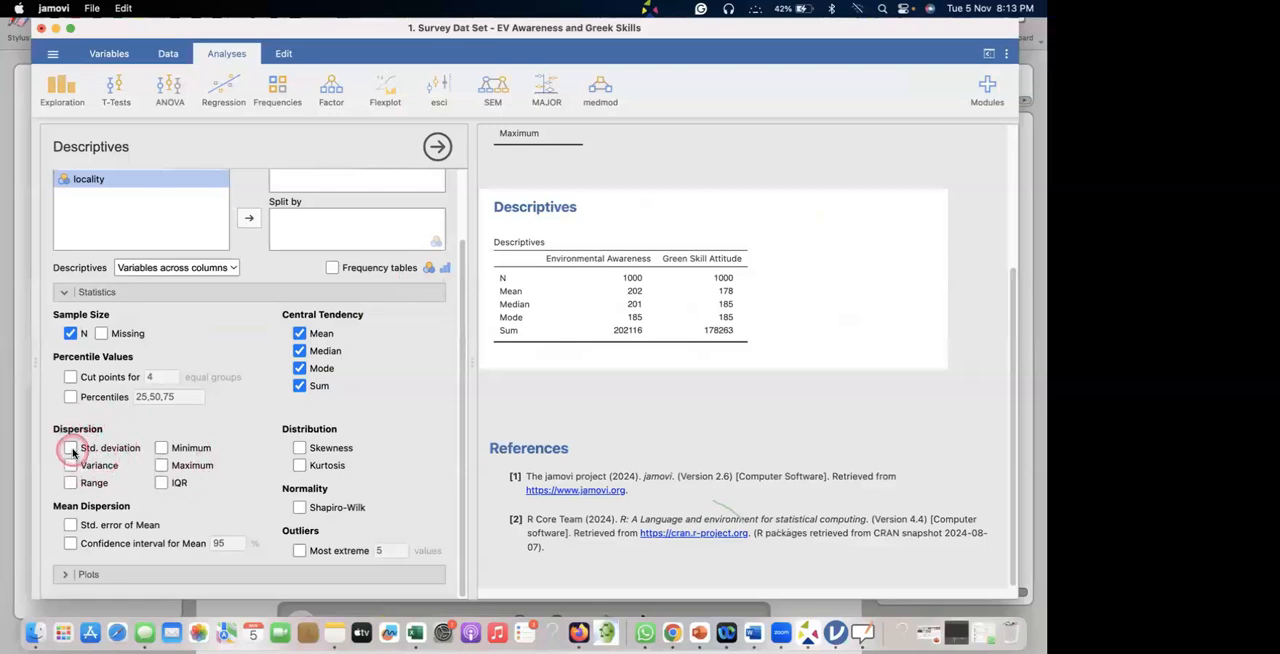
pyautogui.click(70, 448)
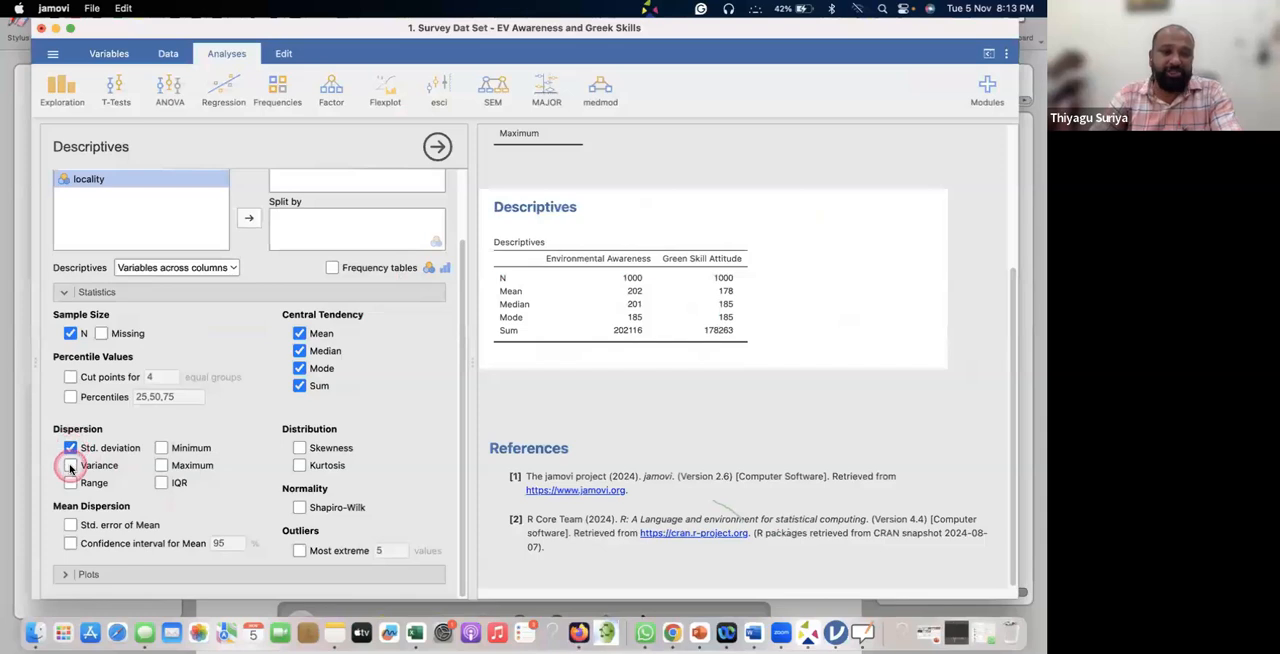
pyautogui.click(70, 466)
pyautogui.click(72, 483)
pyautogui.click(162, 449)
pyautogui.click(163, 469)
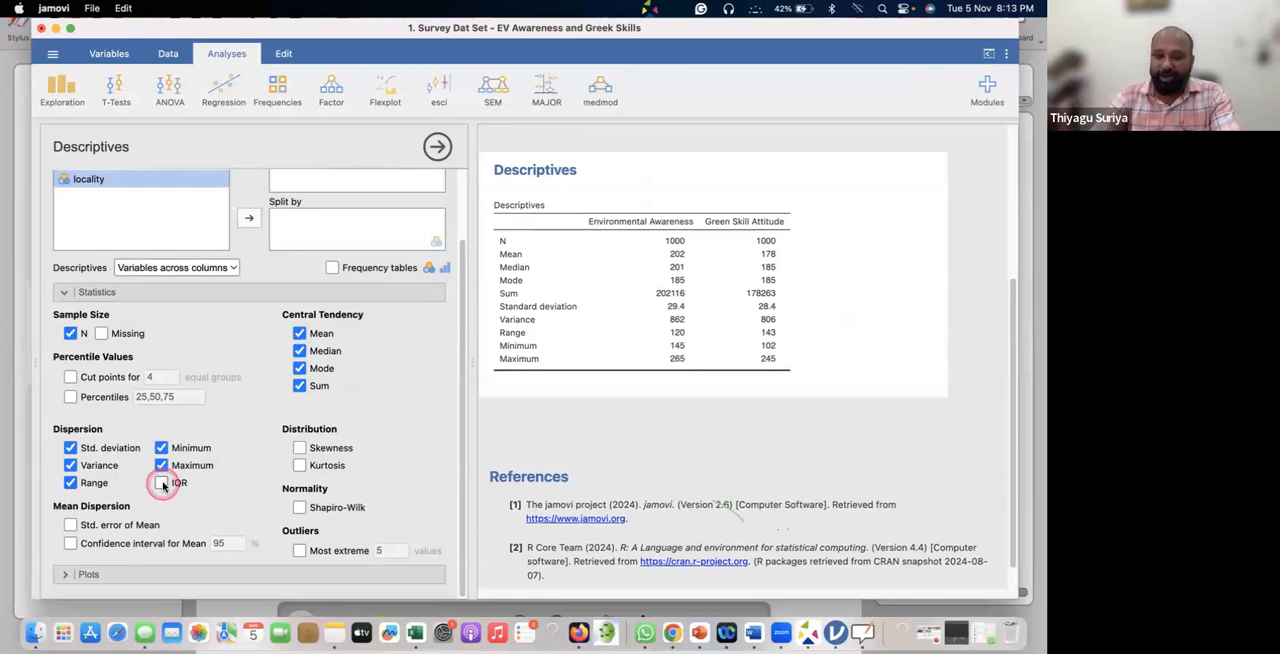
pyautogui.click(162, 483)
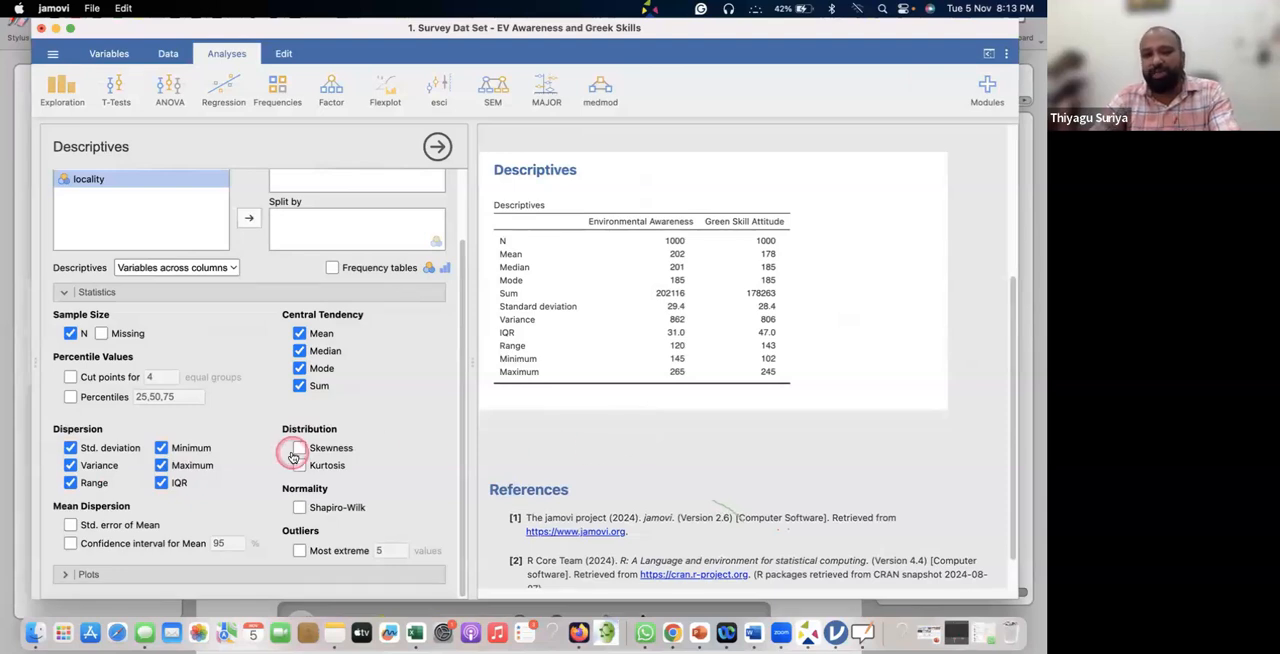
# Circle the number of the fourth point, Distribution, on the OpenBoard whiteboard and return to jamovi.
pyautogui.press('super+Tab')
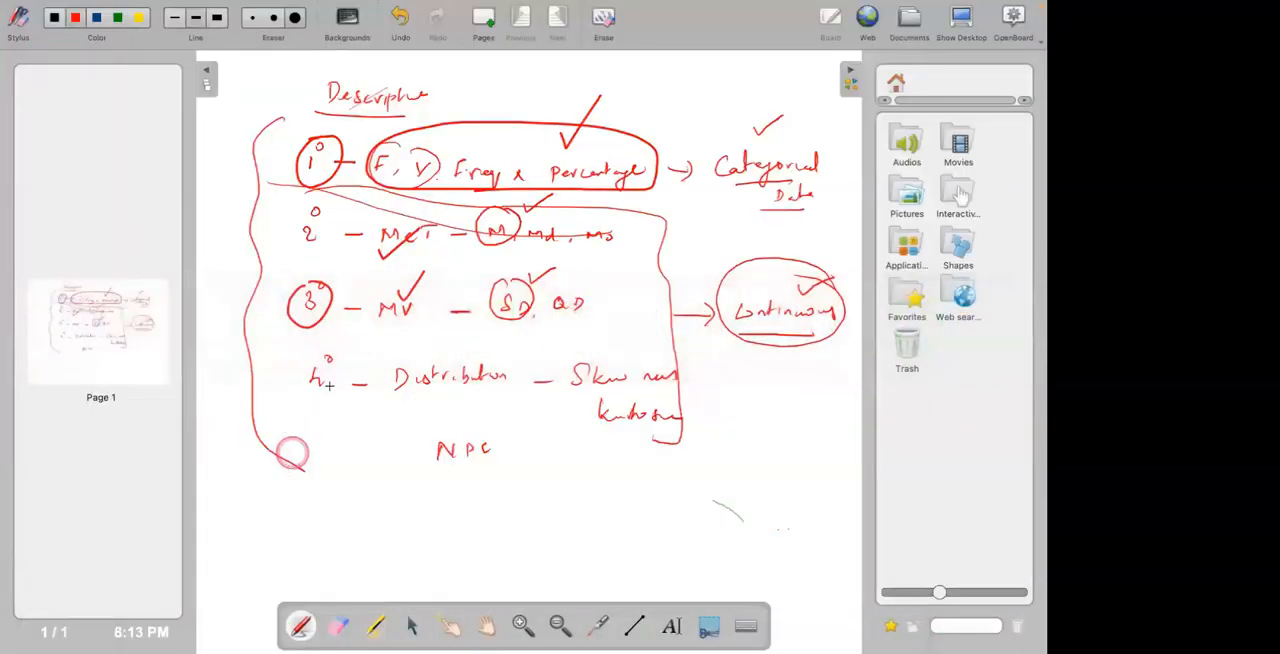
pyautogui.moveTo(326, 378)
pyautogui.mouseDown()
pyautogui.moveTo(332, 366)
pyautogui.moveTo(300, 366)
pyautogui.moveTo(310, 390)
pyautogui.mouseUp()
pyautogui.press('super+Tab')
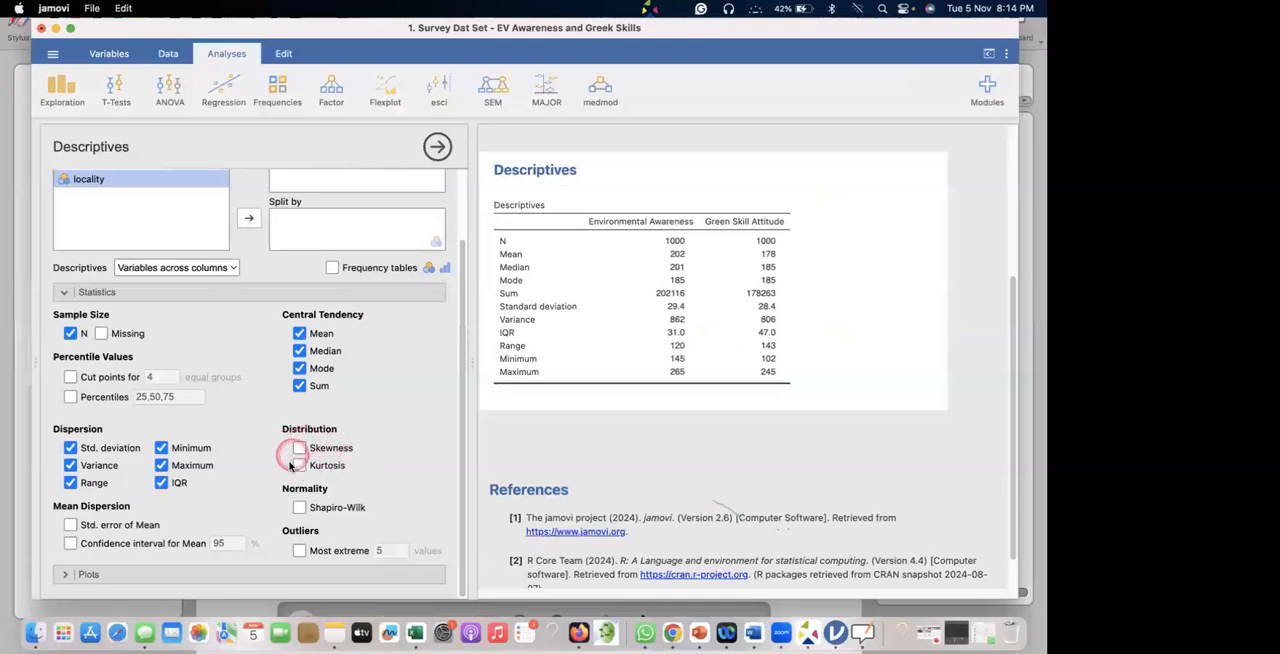
# Add skewness, kurtosis and the Shapiro-Wilk normality test to the Descriptives statistics.
pyautogui.click(299, 448)
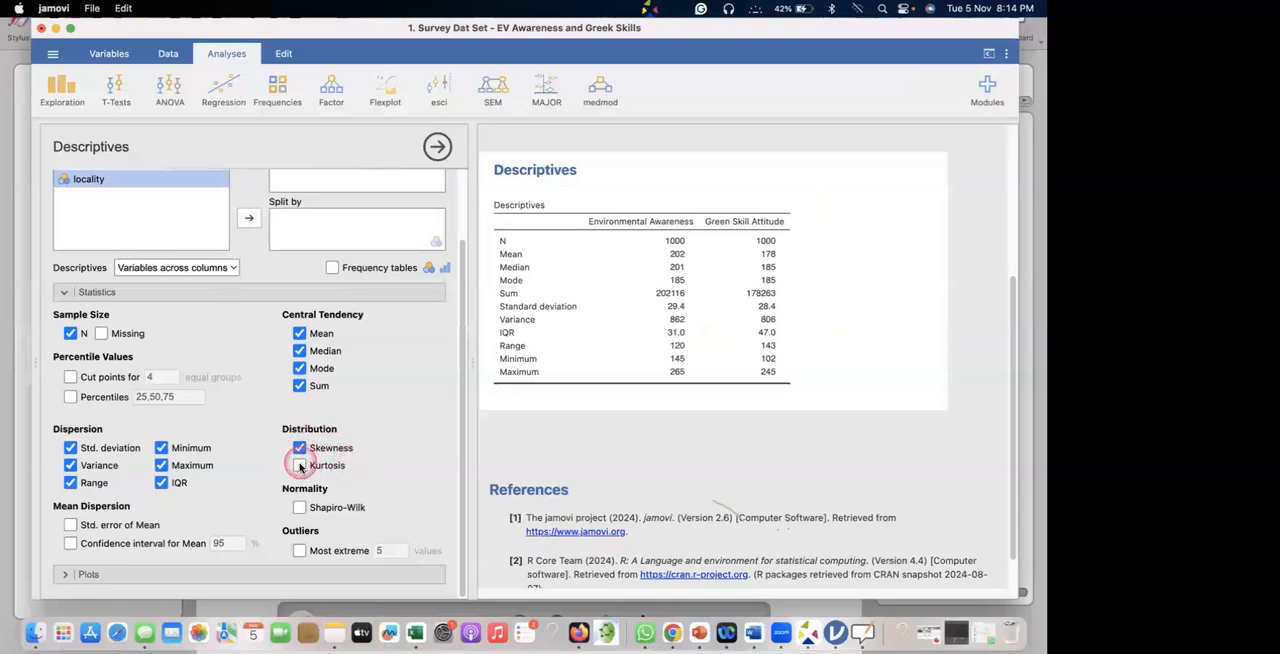
pyautogui.click(300, 465)
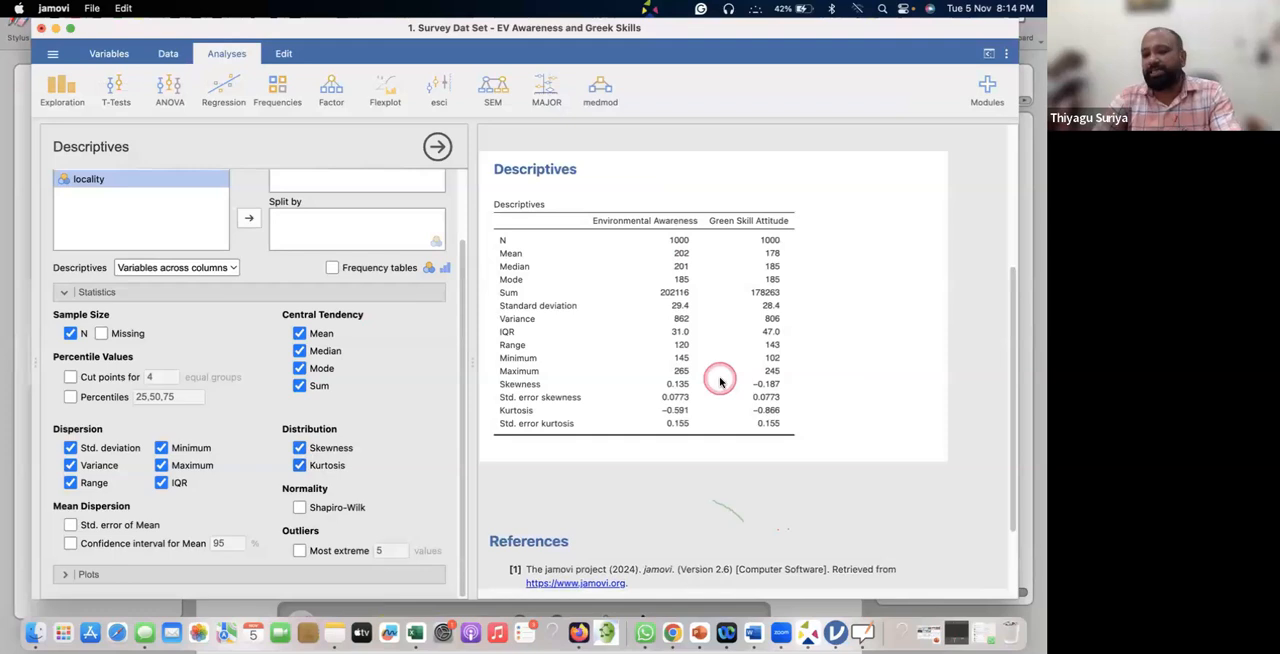
pyautogui.scroll(-2, 815, 330)
pyautogui.scroll(-1, 815, 330)
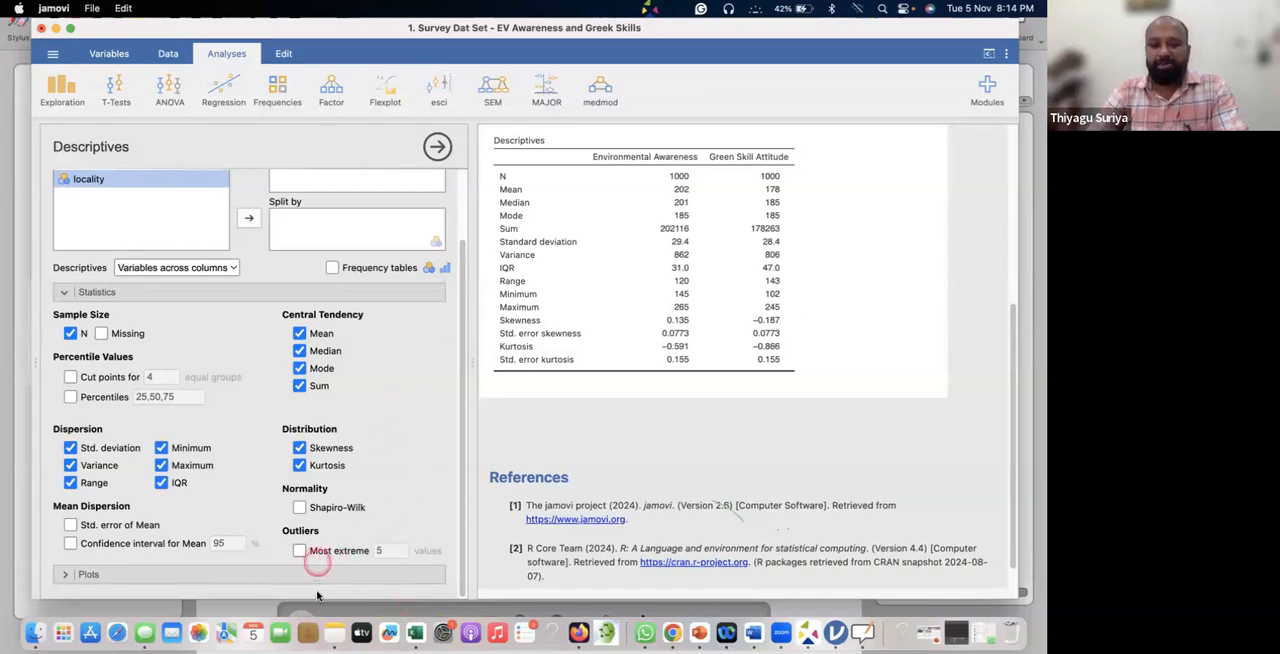
pyautogui.click(300, 508)
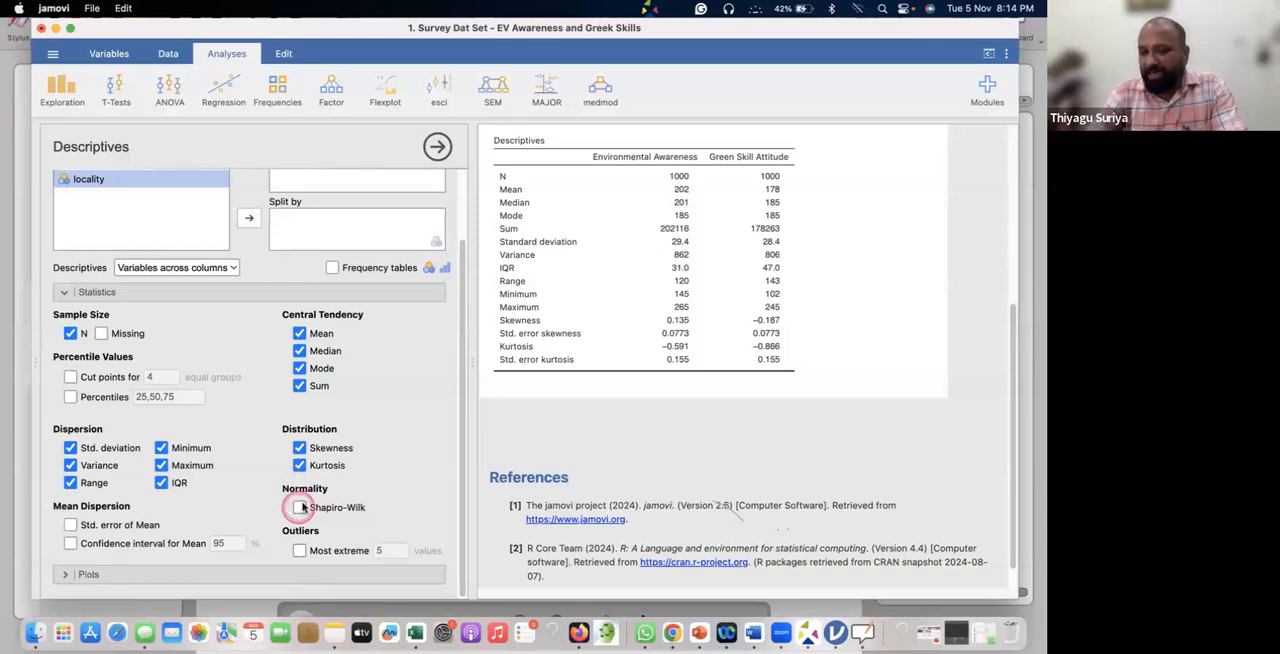
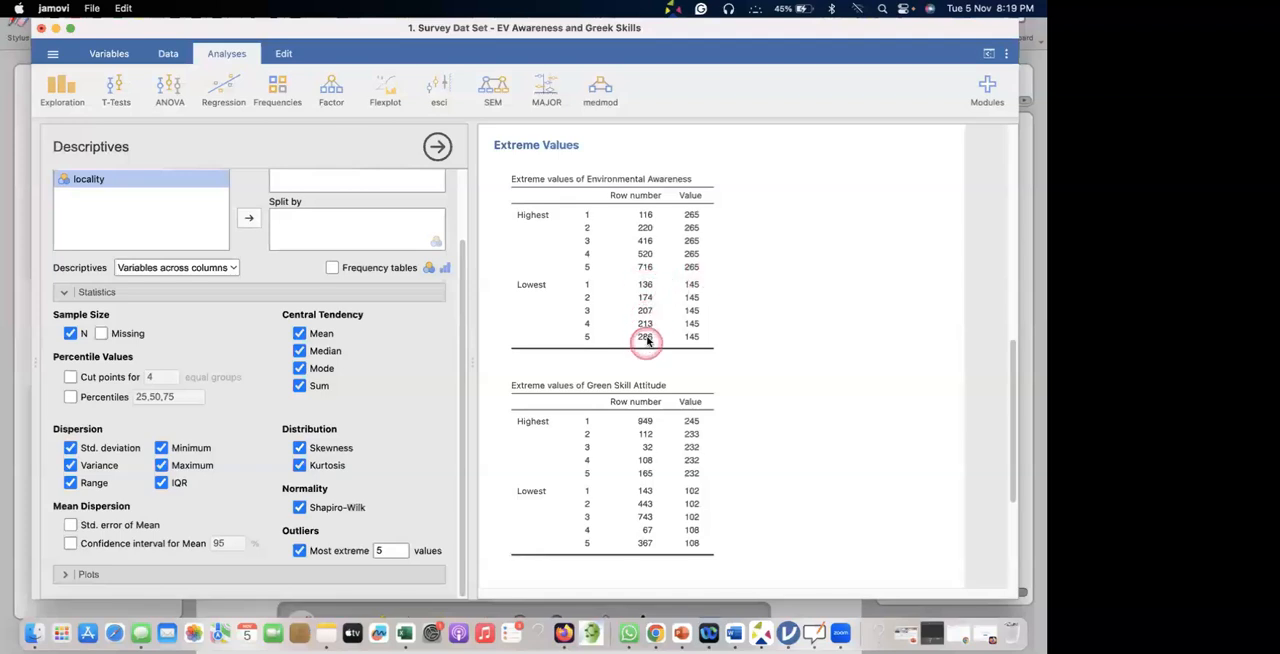
# Examine the Extreme Values and Descriptives tables for Environmental Awareness and Green Skill Attitude.
pyautogui.scroll(-2, 645, 350)
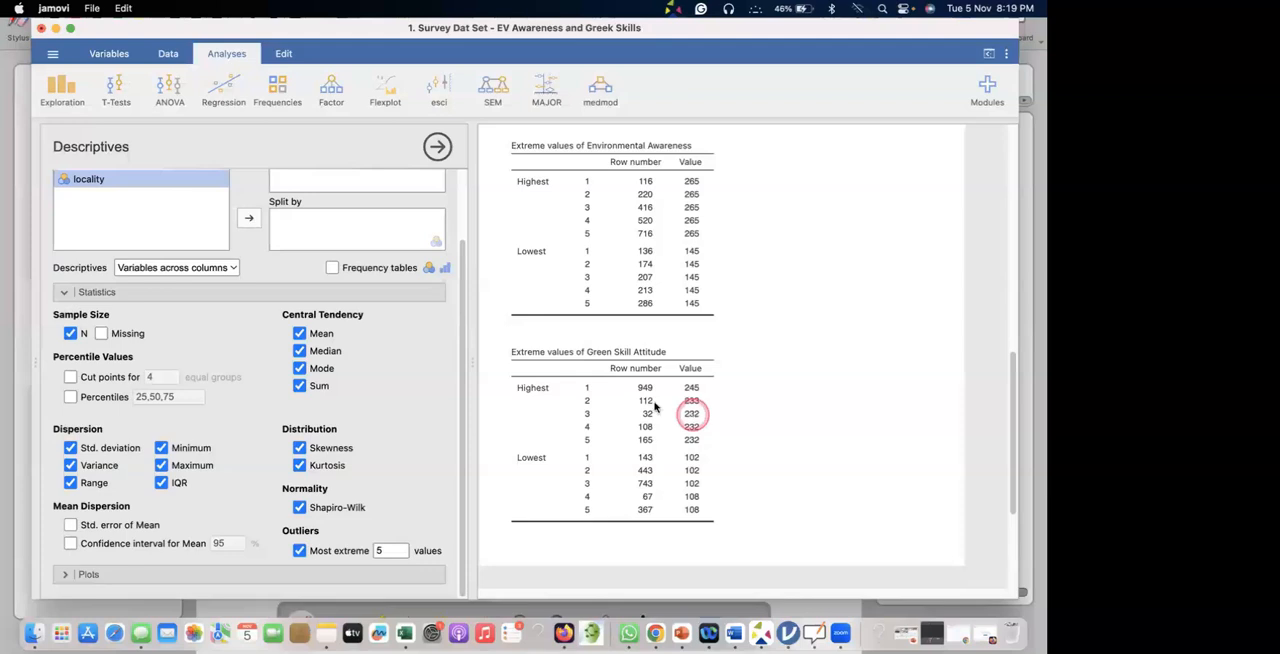
pyautogui.scroll(5, 529, 372)
pyautogui.scroll(5, 612, 358)
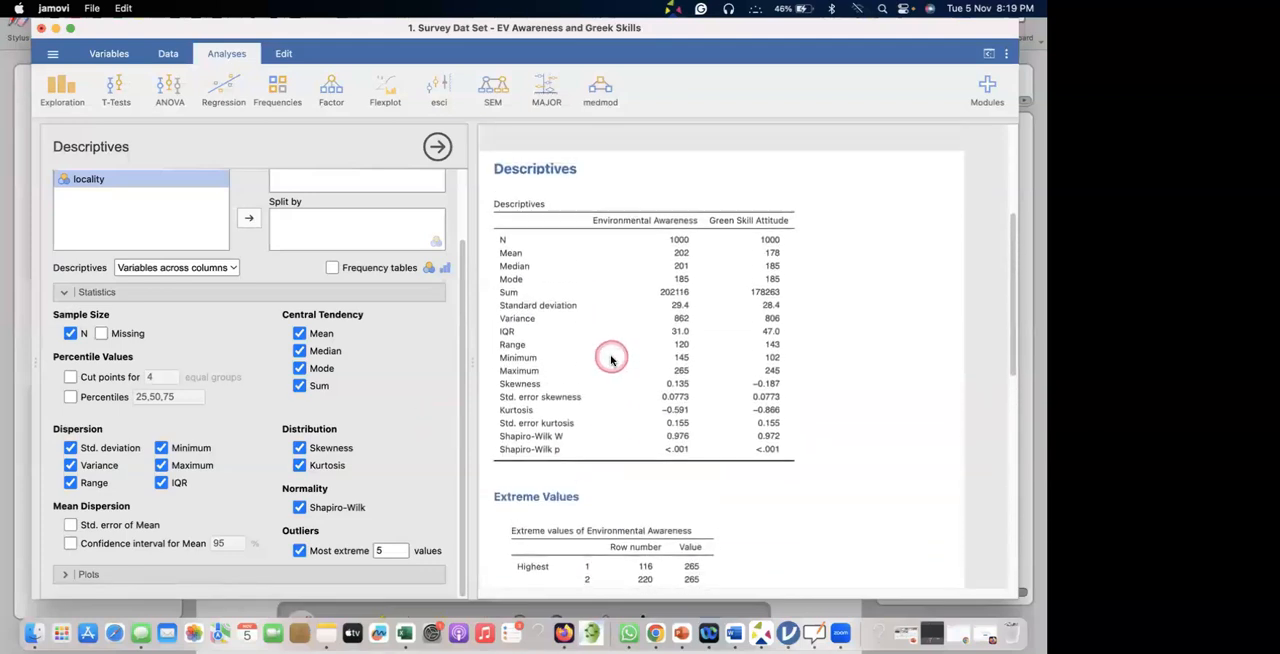
pyautogui.scroll(-4, 612, 358)
pyautogui.scroll(-10, 611, 358)
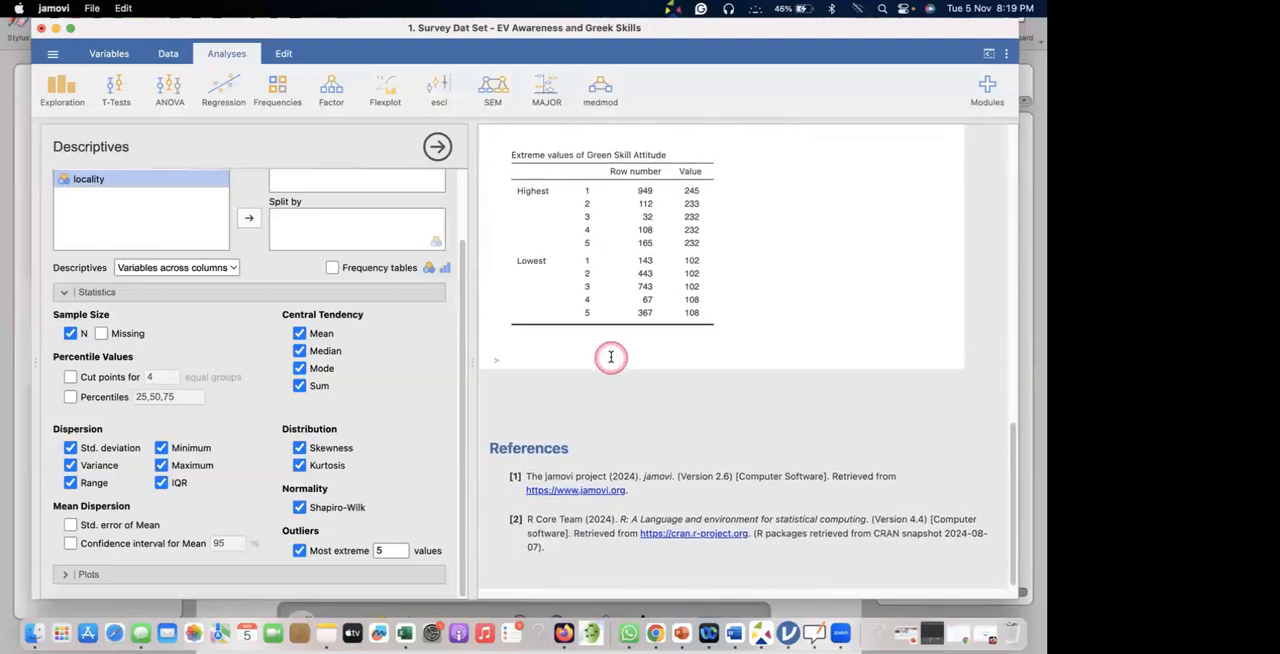
pyautogui.scroll(6, 611, 357)
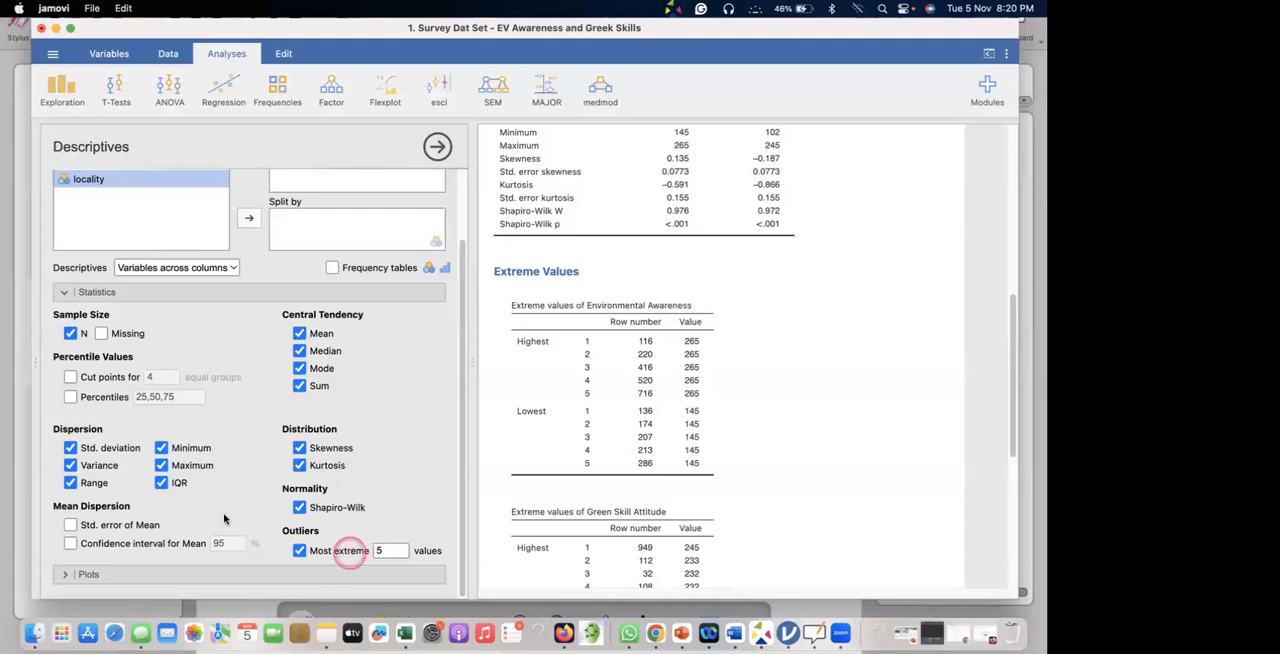
pyautogui.click(381, 550)
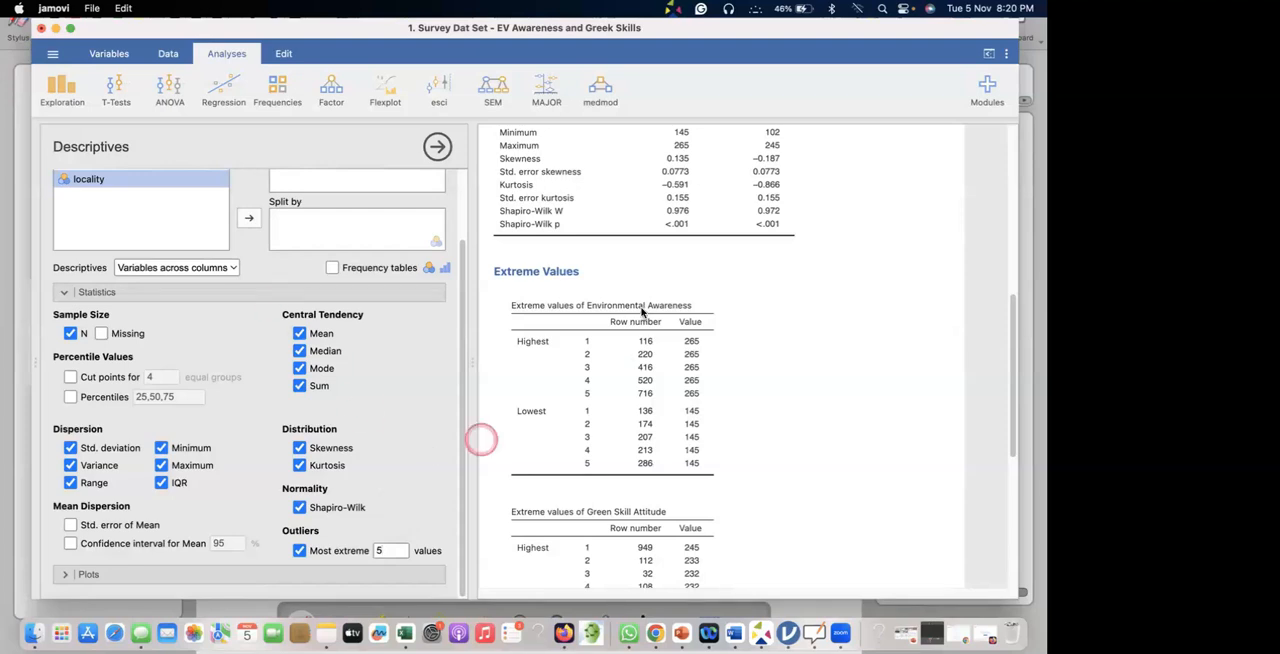
pyautogui.scroll(2, 641, 316)
pyautogui.scroll(3, 641, 316)
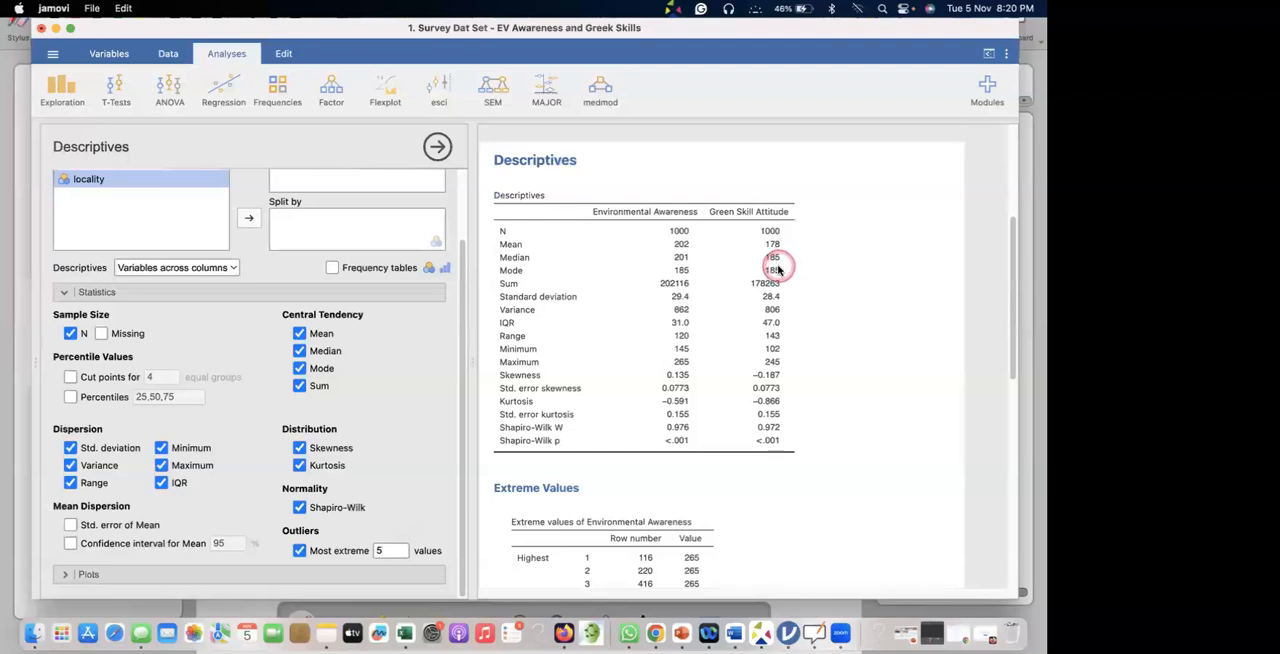
# Switch from jamovi to the Chrome browser window.
pyautogui.press('super+Tab')
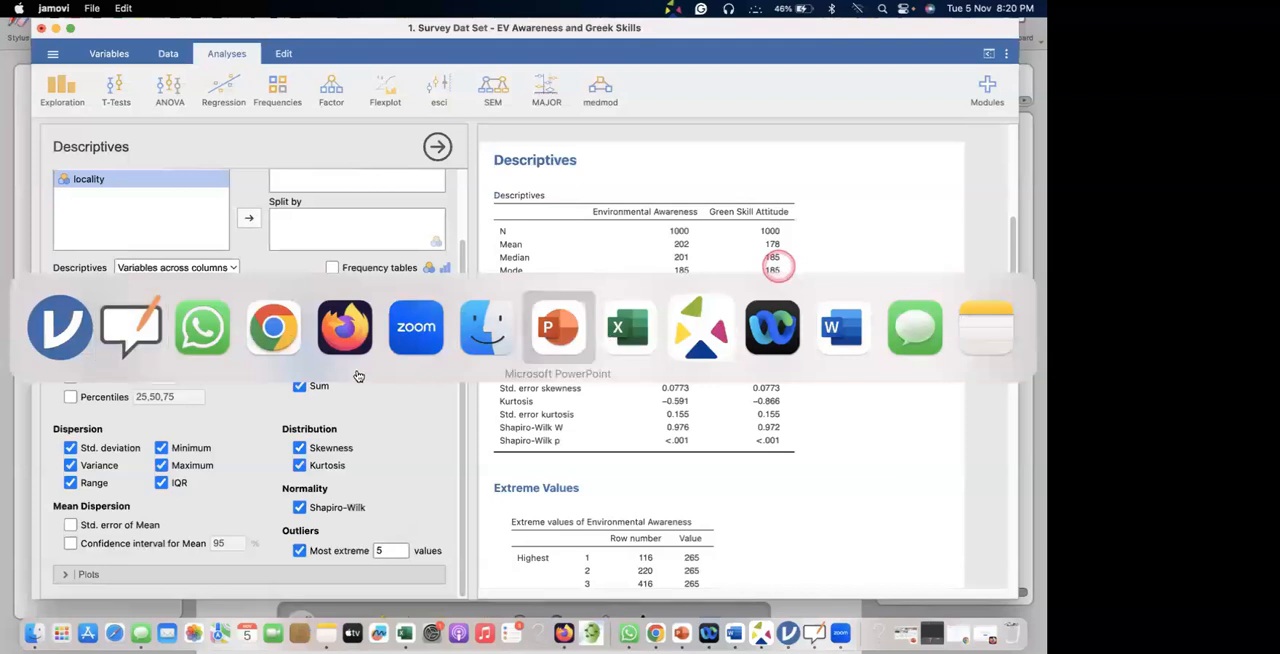
pyautogui.click(280, 335)
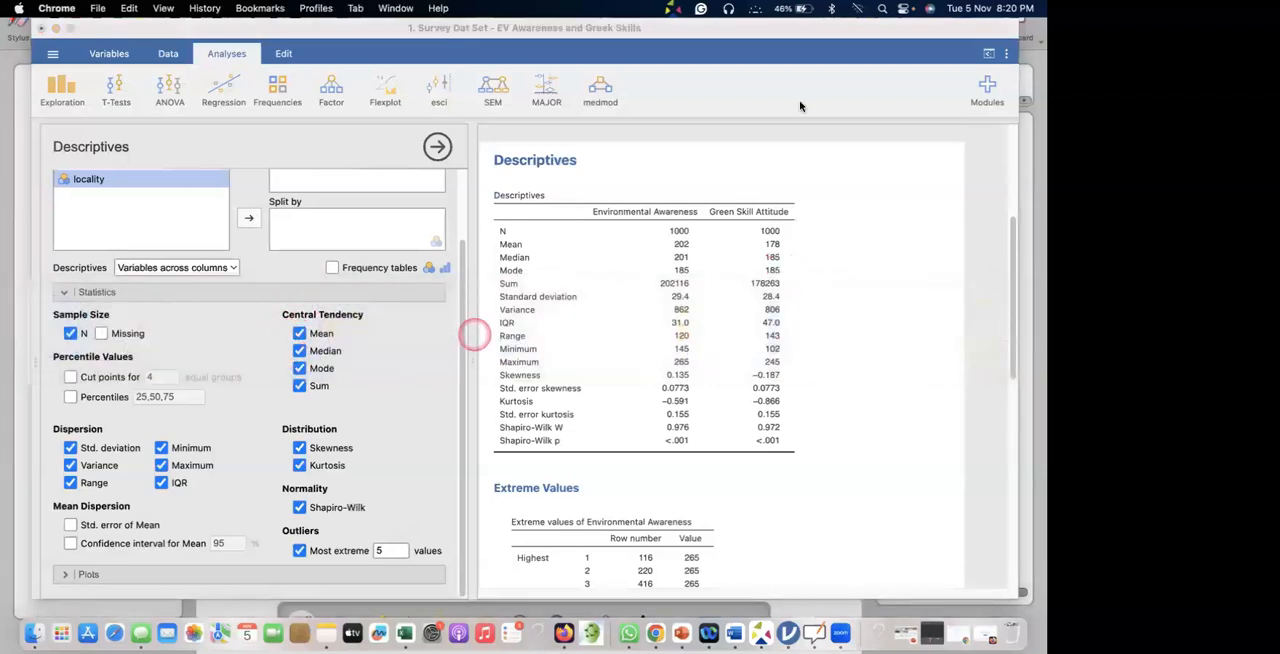
pyautogui.click(9, 175)
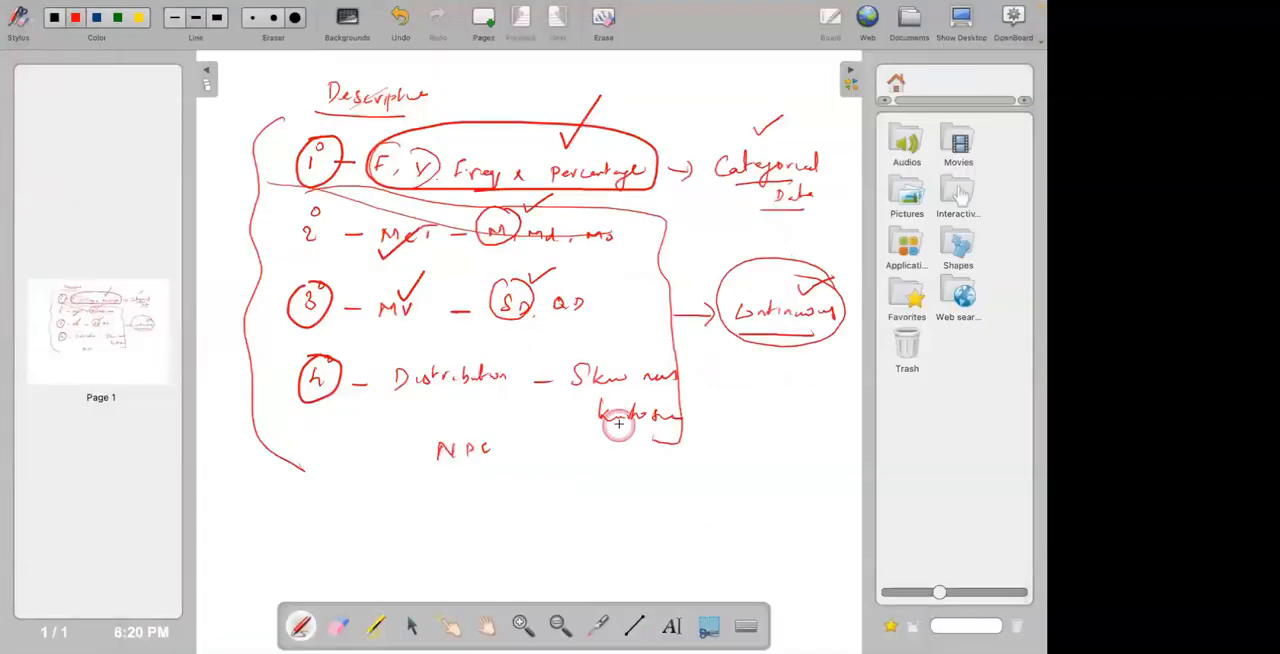
pyautogui.press('super+Tab')
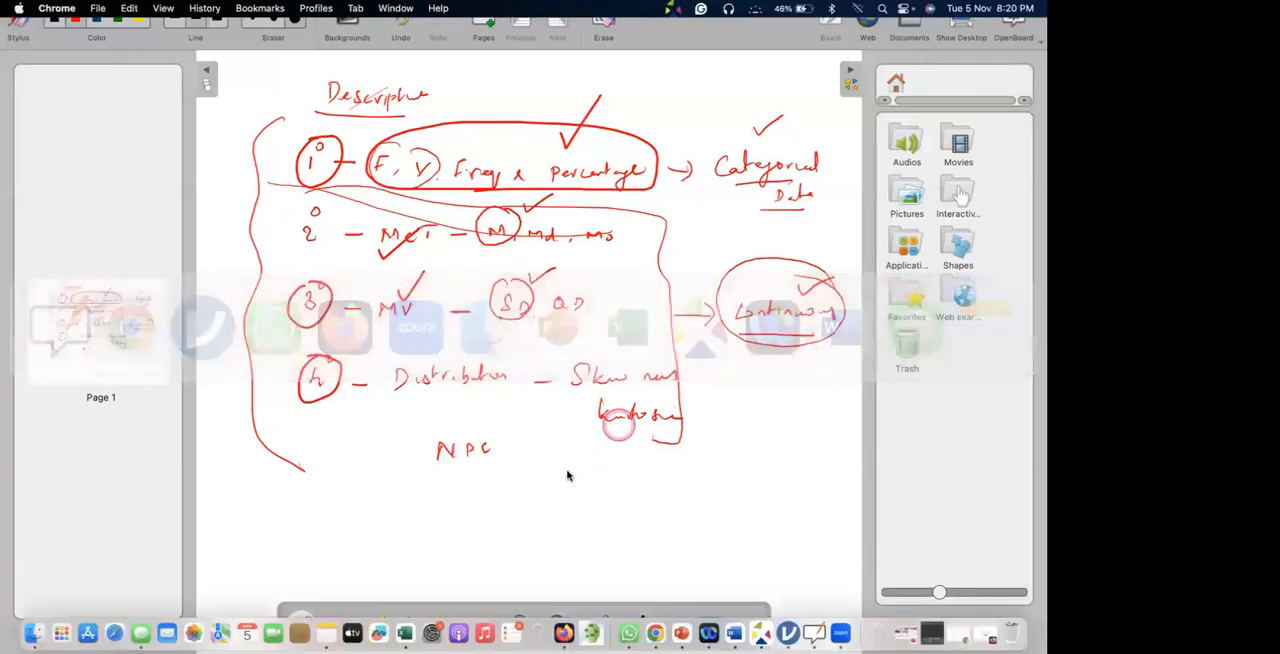
pyautogui.click(652, 630)
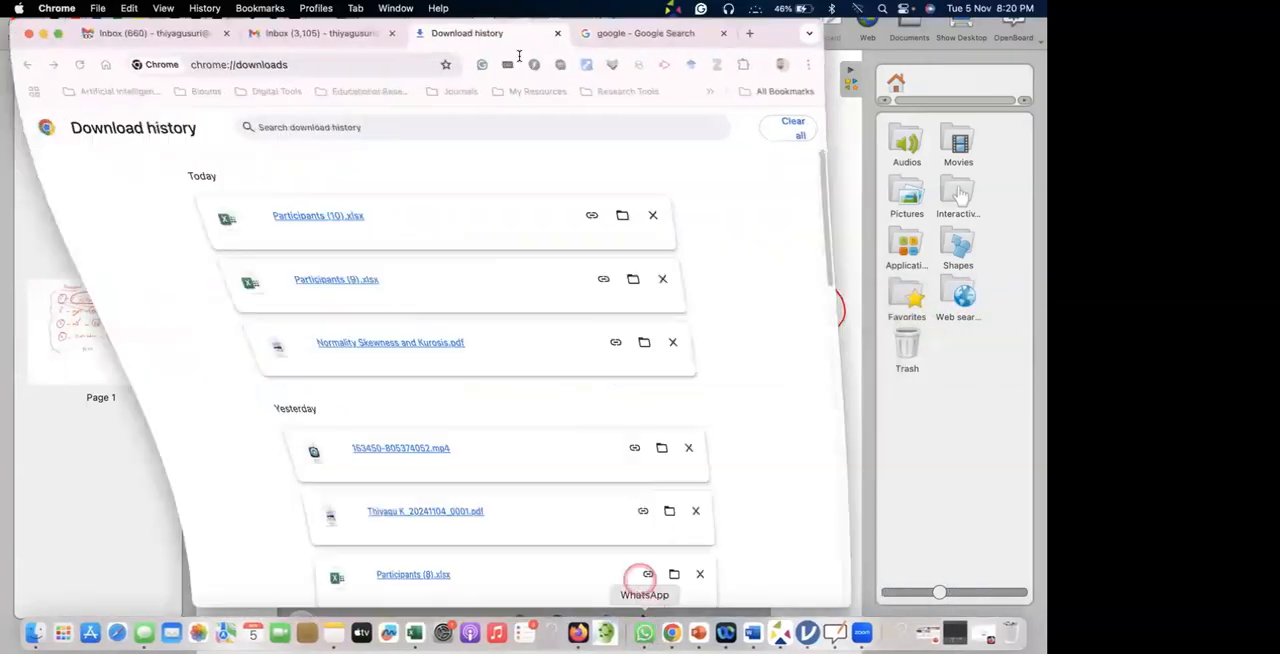
# Open the digigogy.info website and go to its Statistics References page.
pyautogui.click(330, 64)
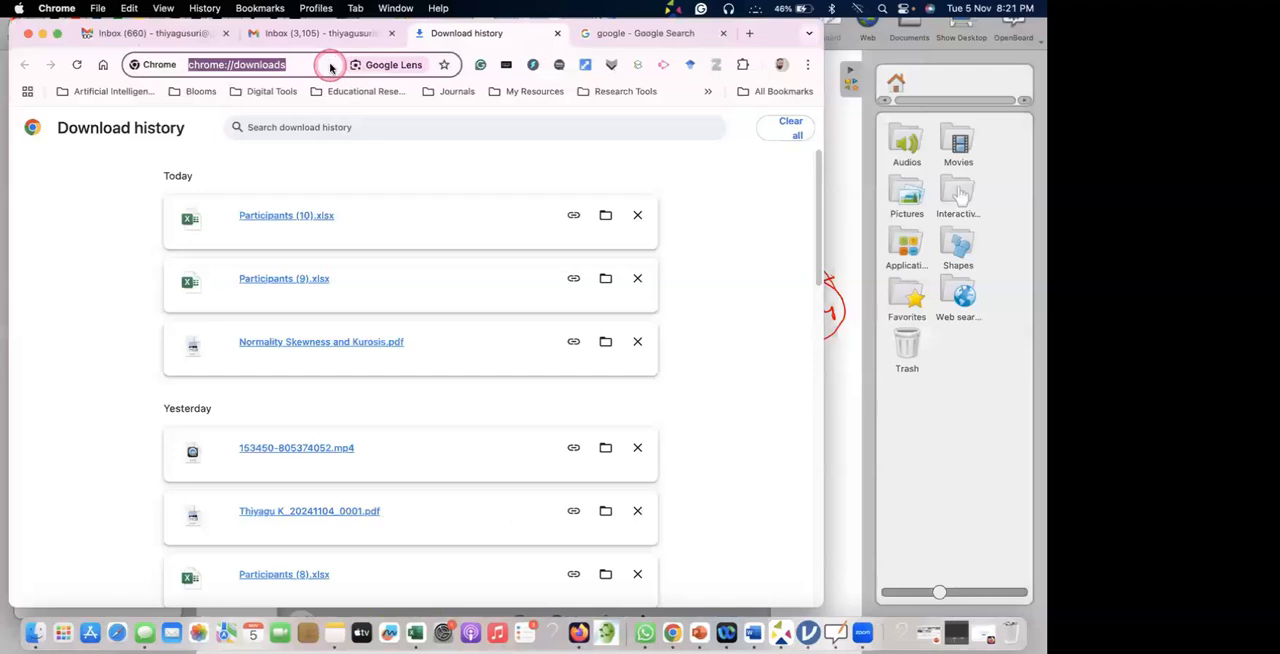
pyautogui.write("dig'")
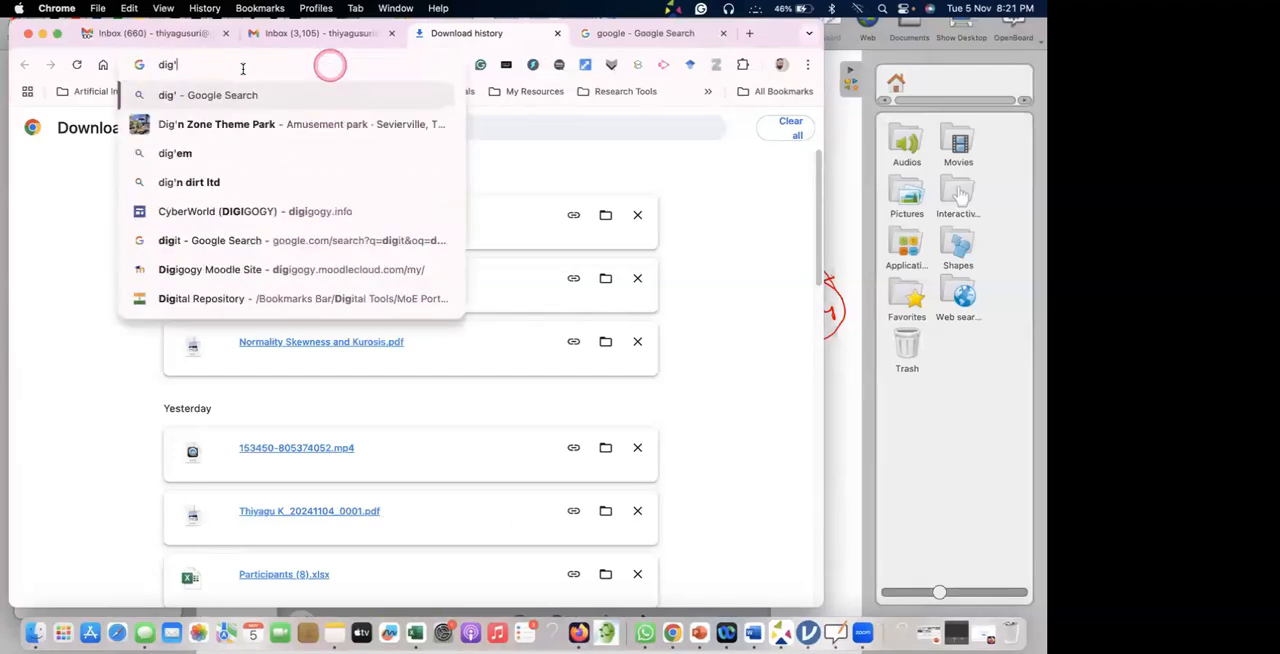
pyautogui.press('BackSpace')
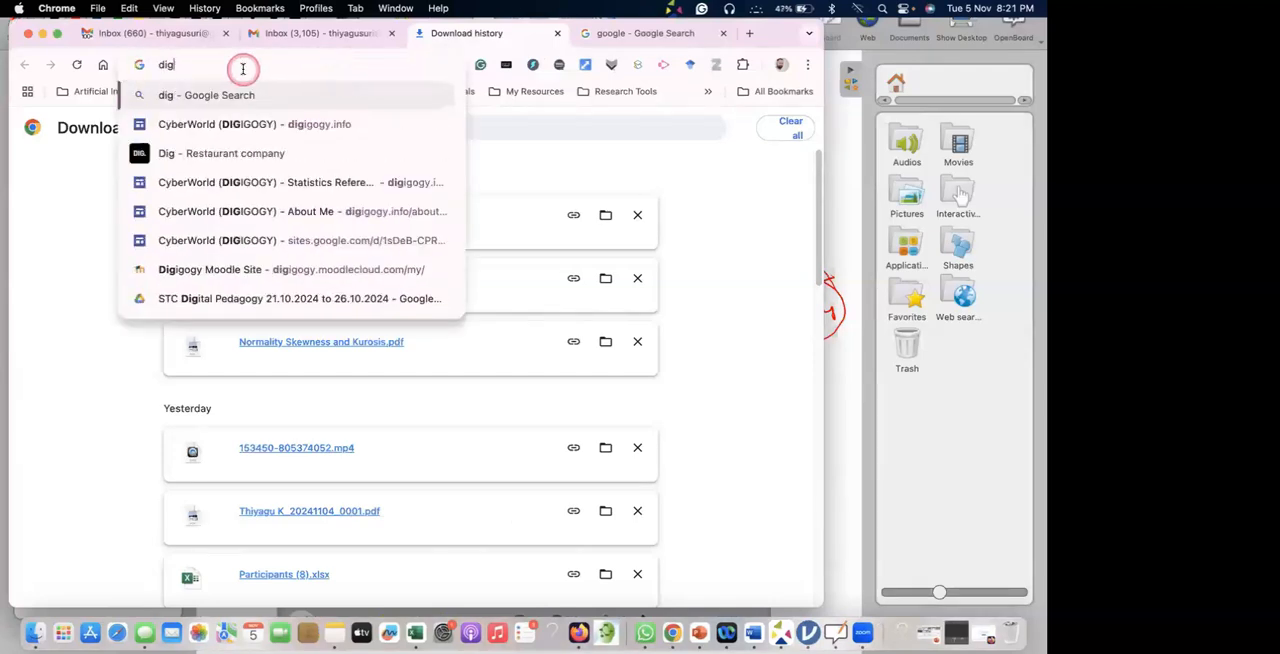
pyautogui.click(255, 131)
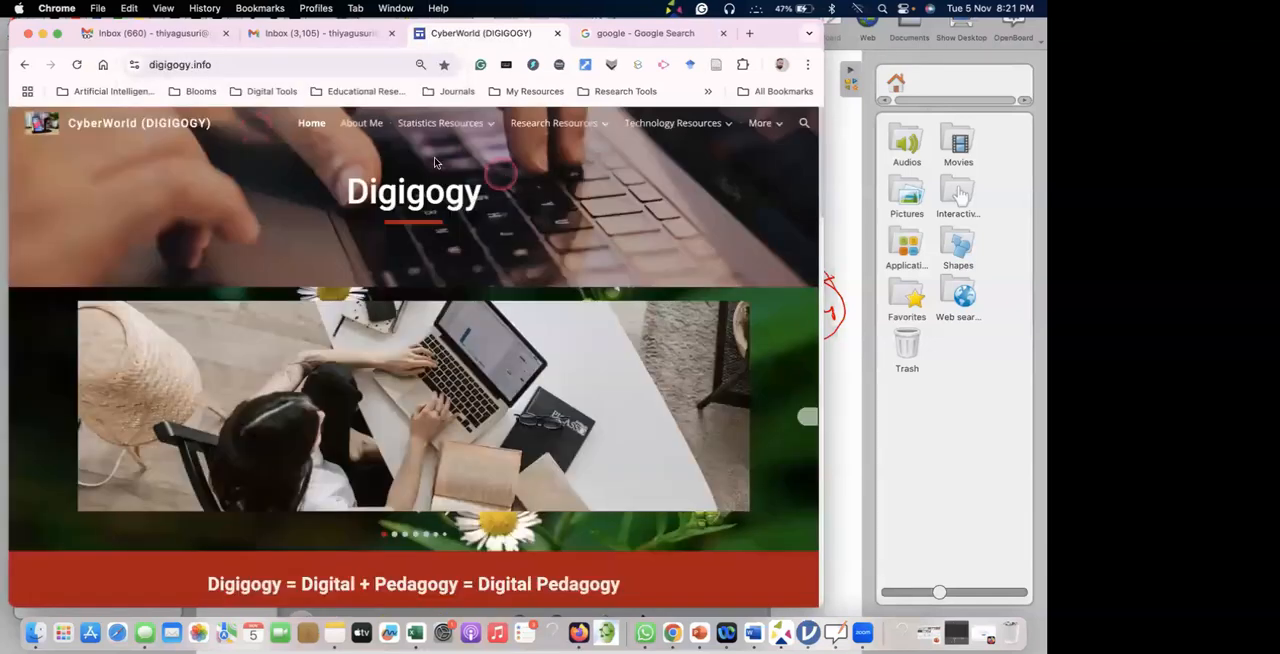
pyautogui.moveTo(432, 125)
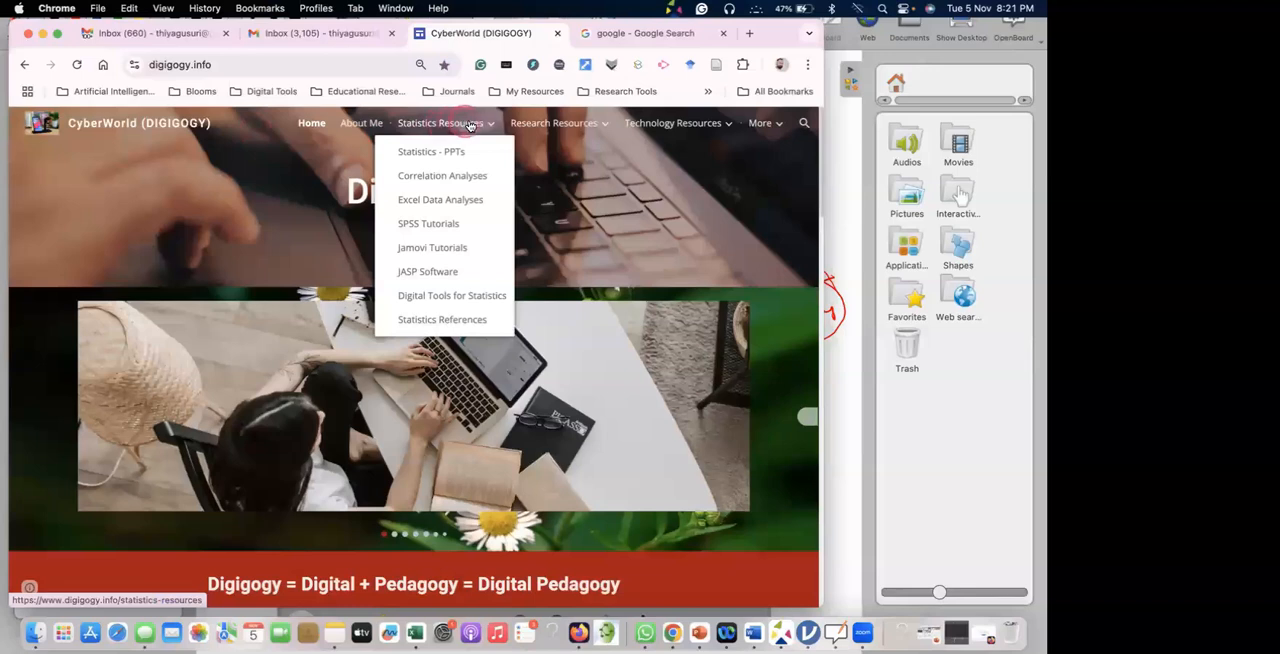
pyautogui.click(434, 319)
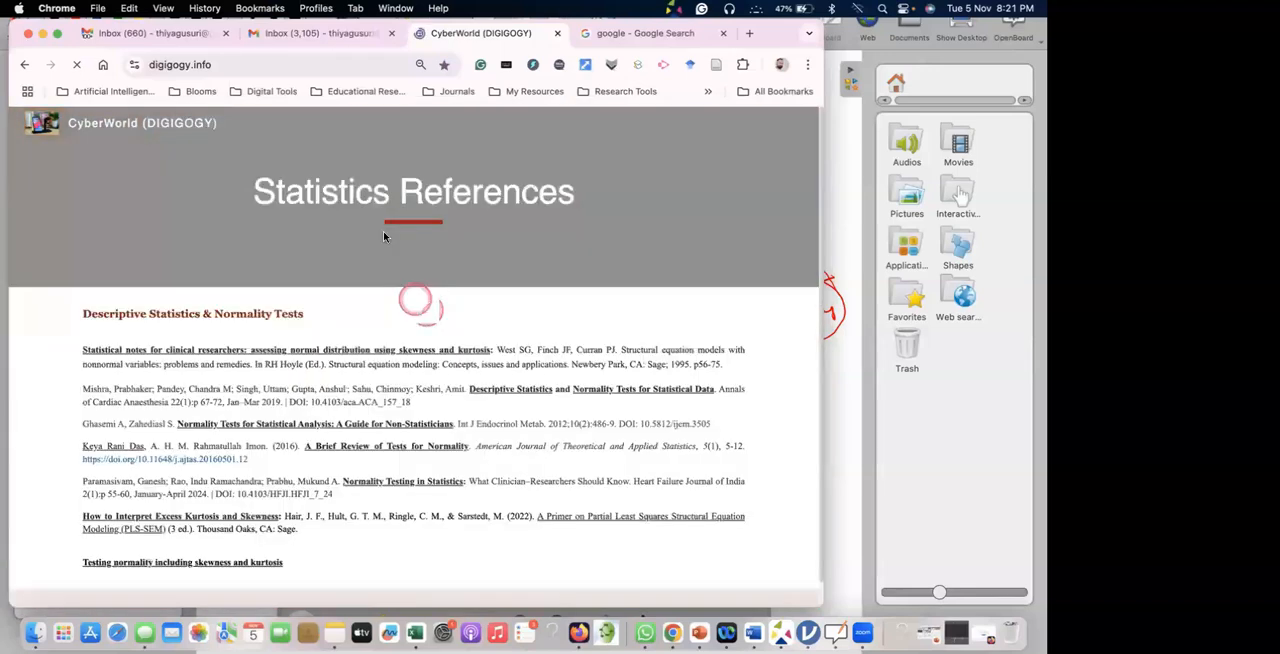
pyautogui.click(380, 77)
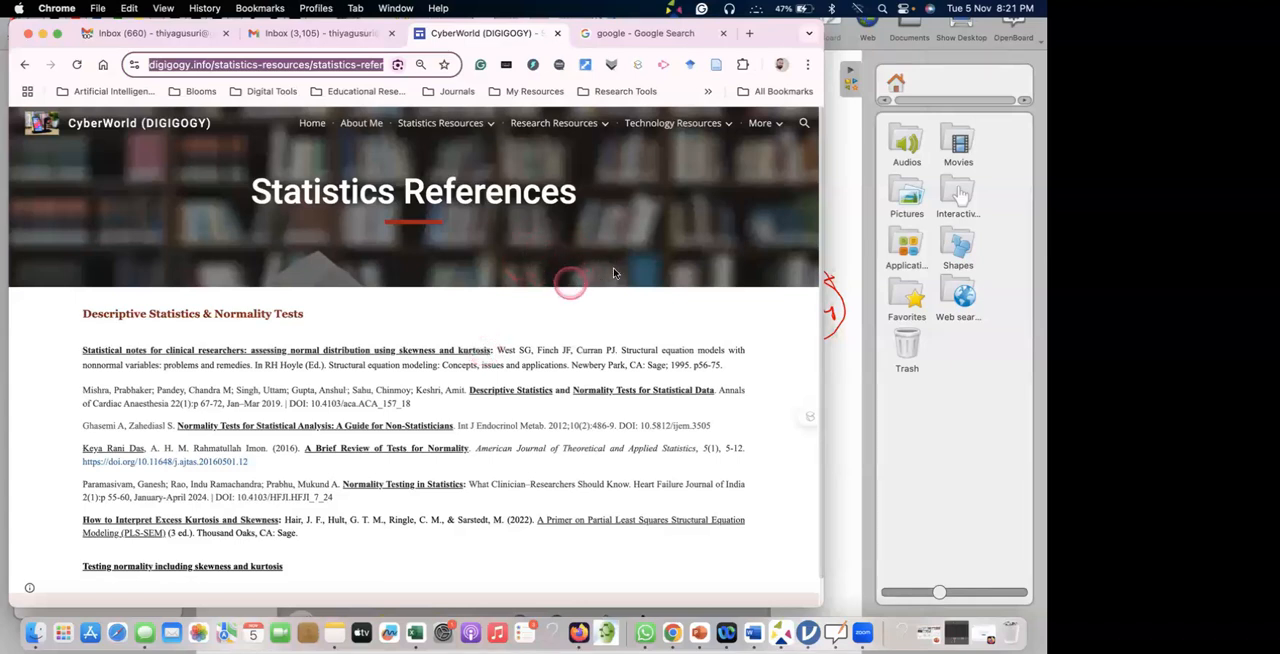
pyautogui.click(731, 308)
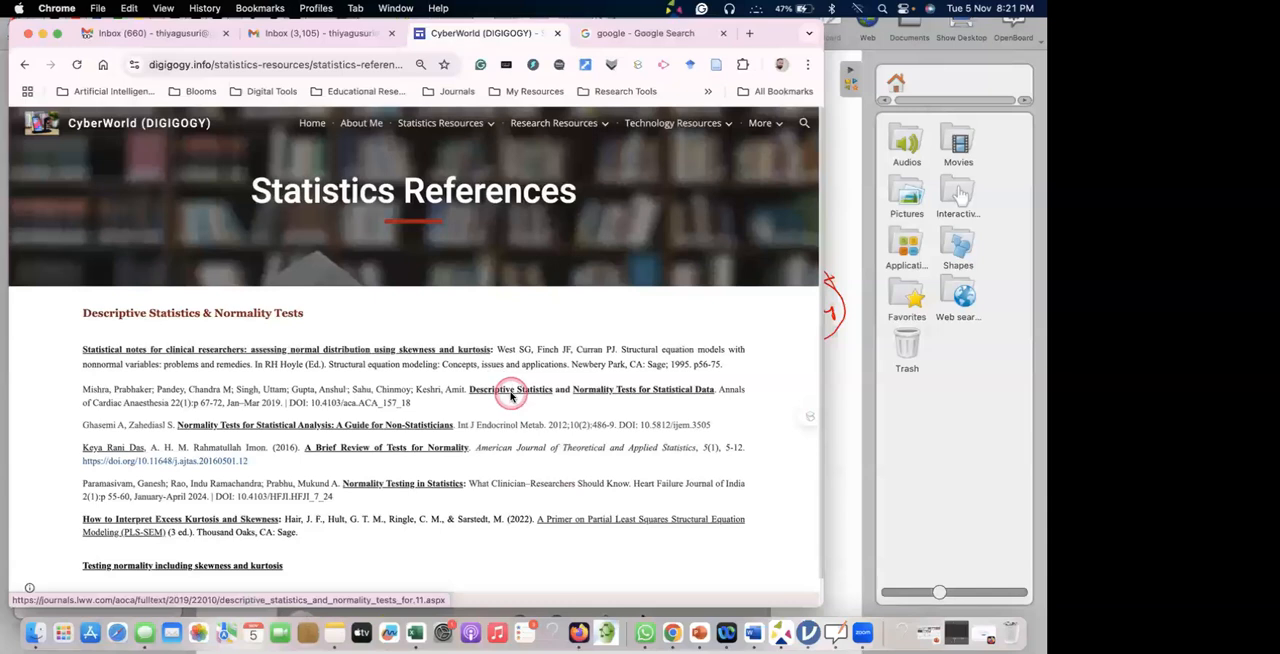
# Open the linked Descriptive Statistics article from the reference list and return to the Statistics References page.
pyautogui.click(513, 391)
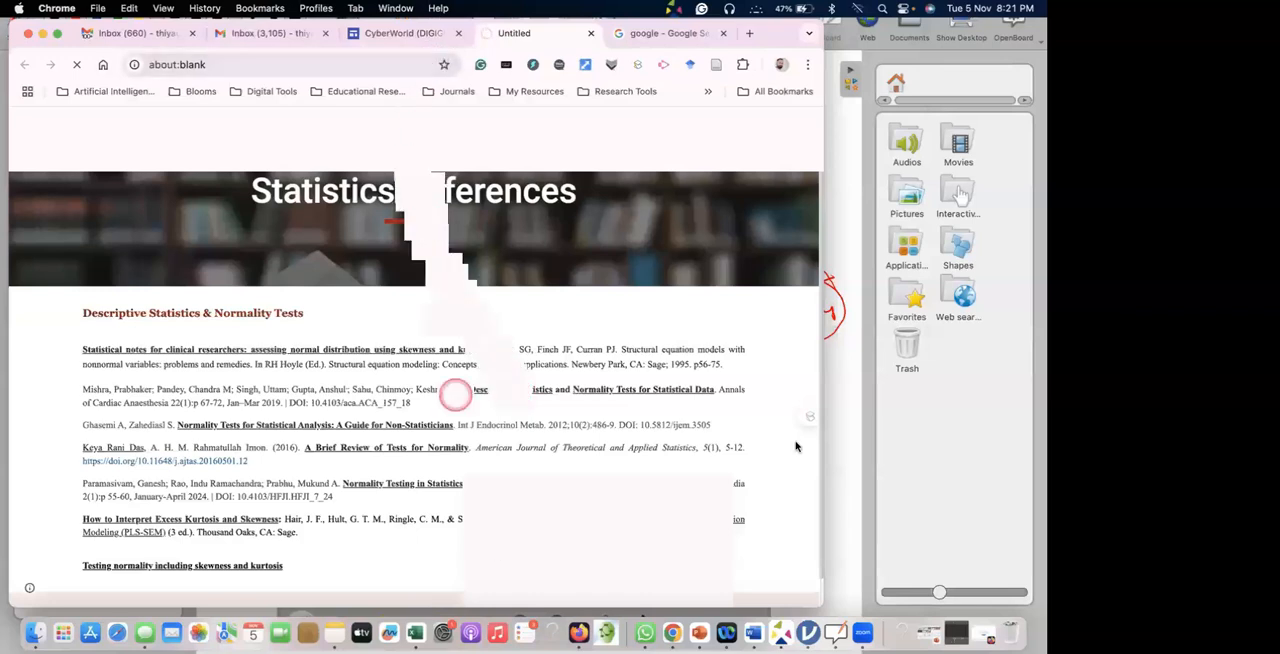
pyautogui.click(392, 33)
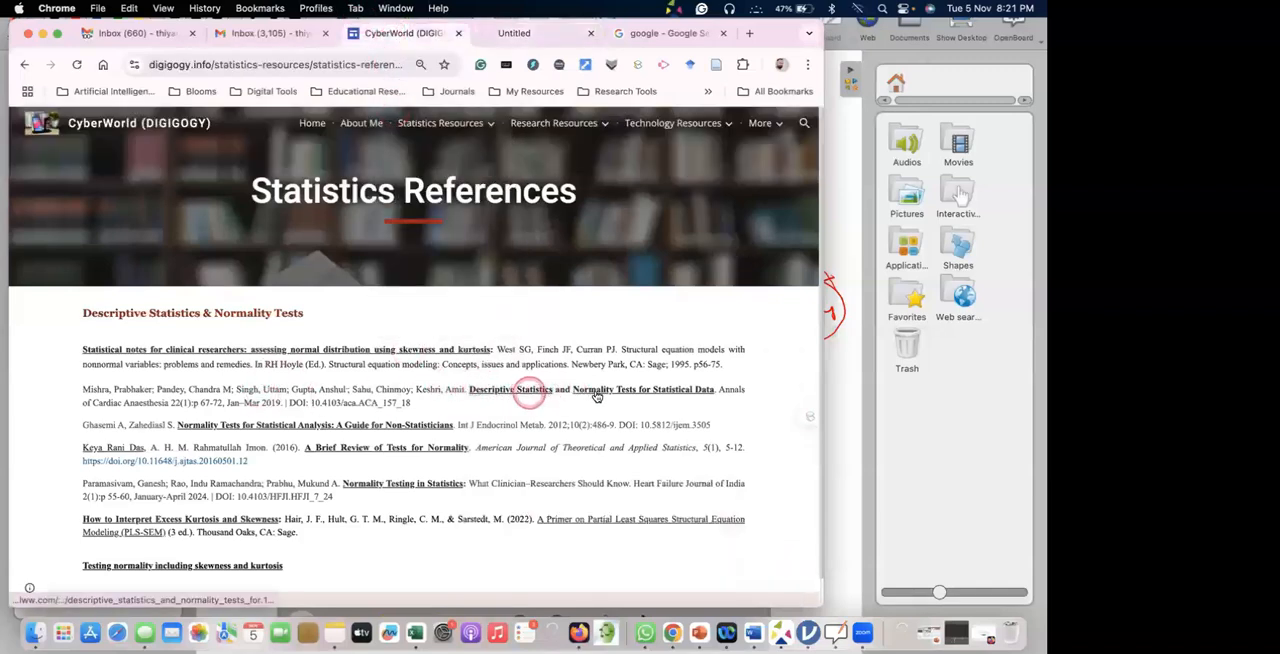
pyautogui.click(527, 35)
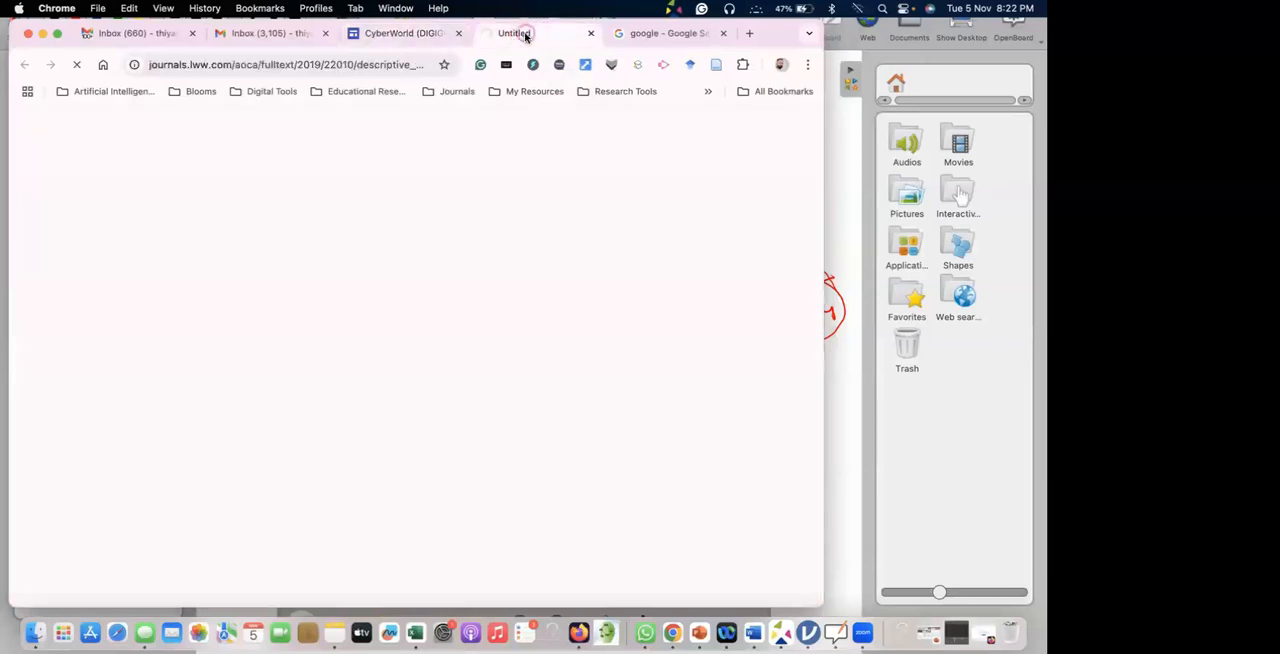
pyautogui.click(395, 38)
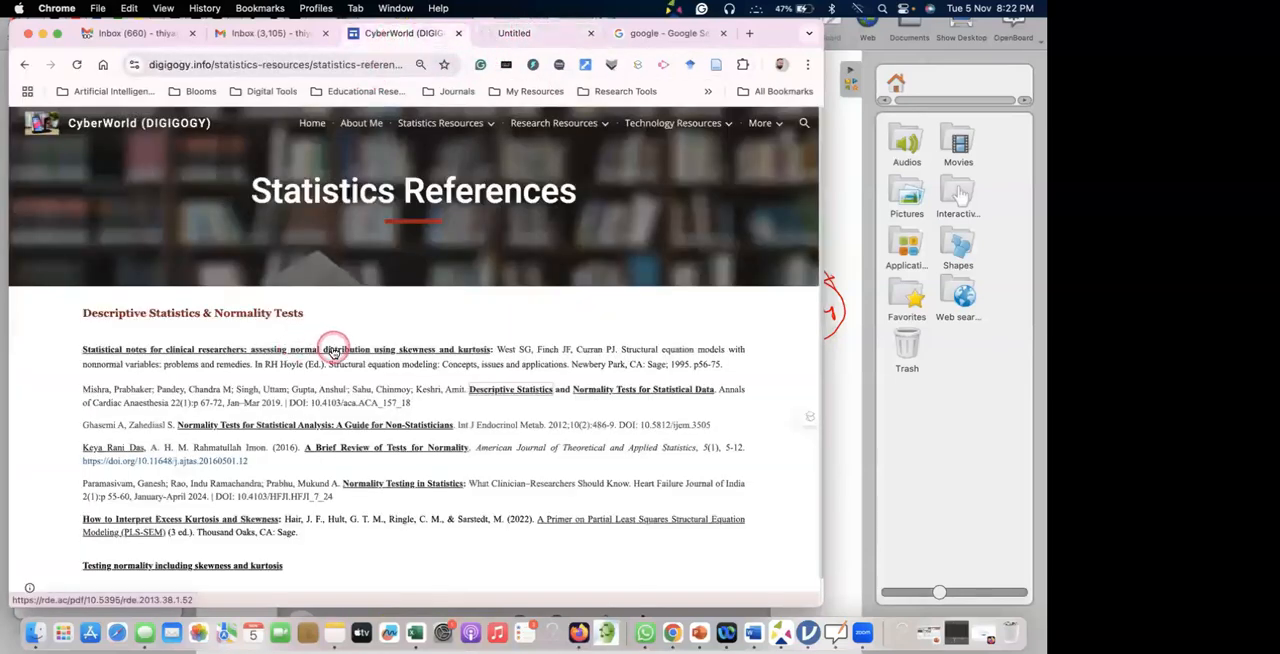
# Open the reference "Statistical notes for clinical researchers: assessing normal distribution using skewness and kurtosis" and view its PDF.
pyautogui.click(333, 352)
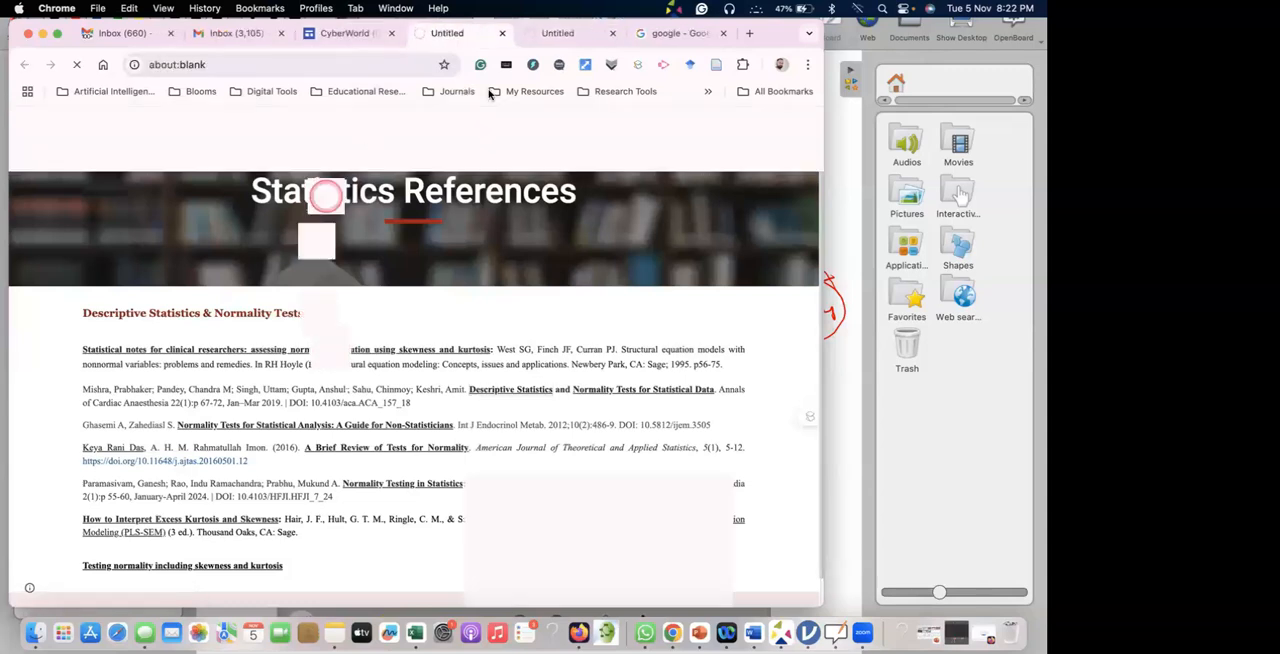
pyautogui.click(558, 35)
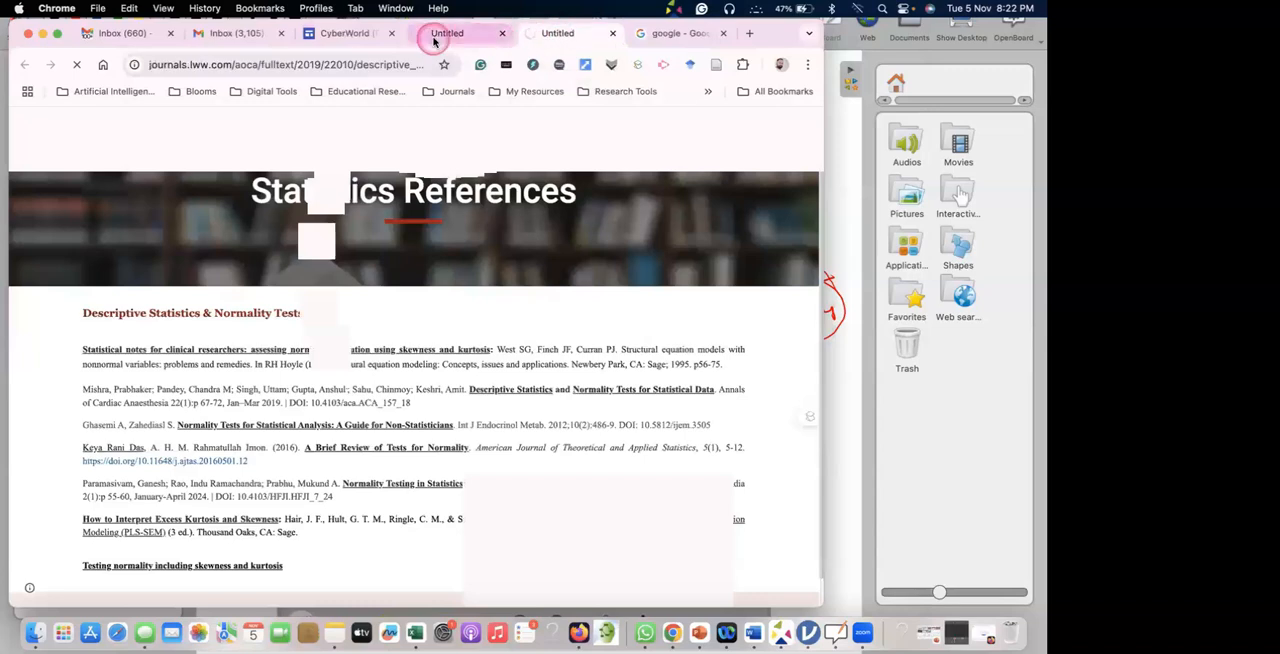
pyautogui.click(433, 38)
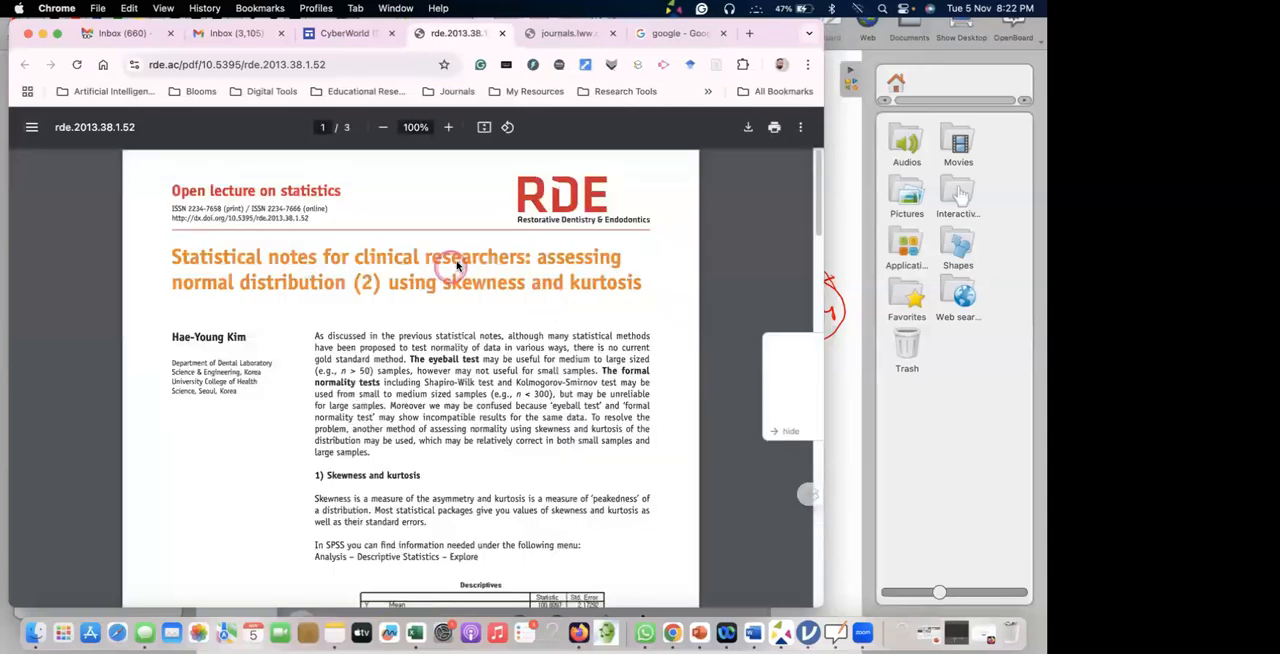
# Try to reload the Descriptive Statistics article on journals.lww.com.
pyautogui.click(566, 33)
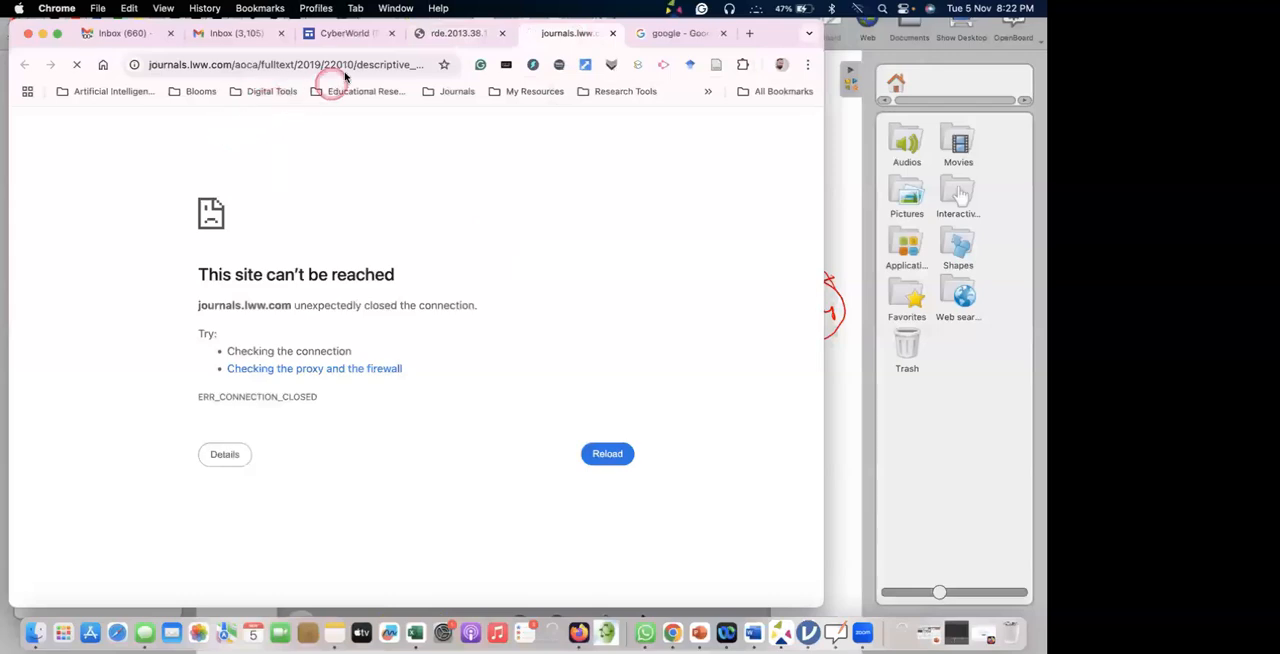
pyautogui.click(344, 70)
pyautogui.press('Return')
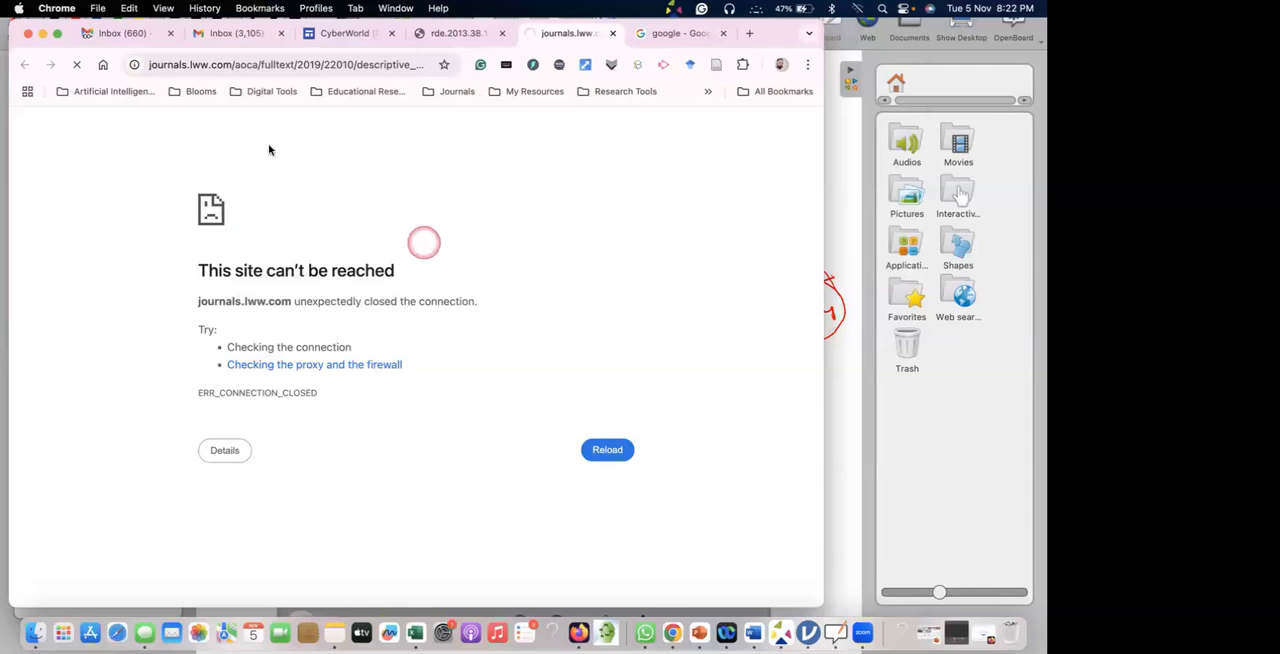
# Examine the Skewness and kurtosis section of the clinical researchers PDF and minimize the browser window.
pyautogui.click(446, 36)
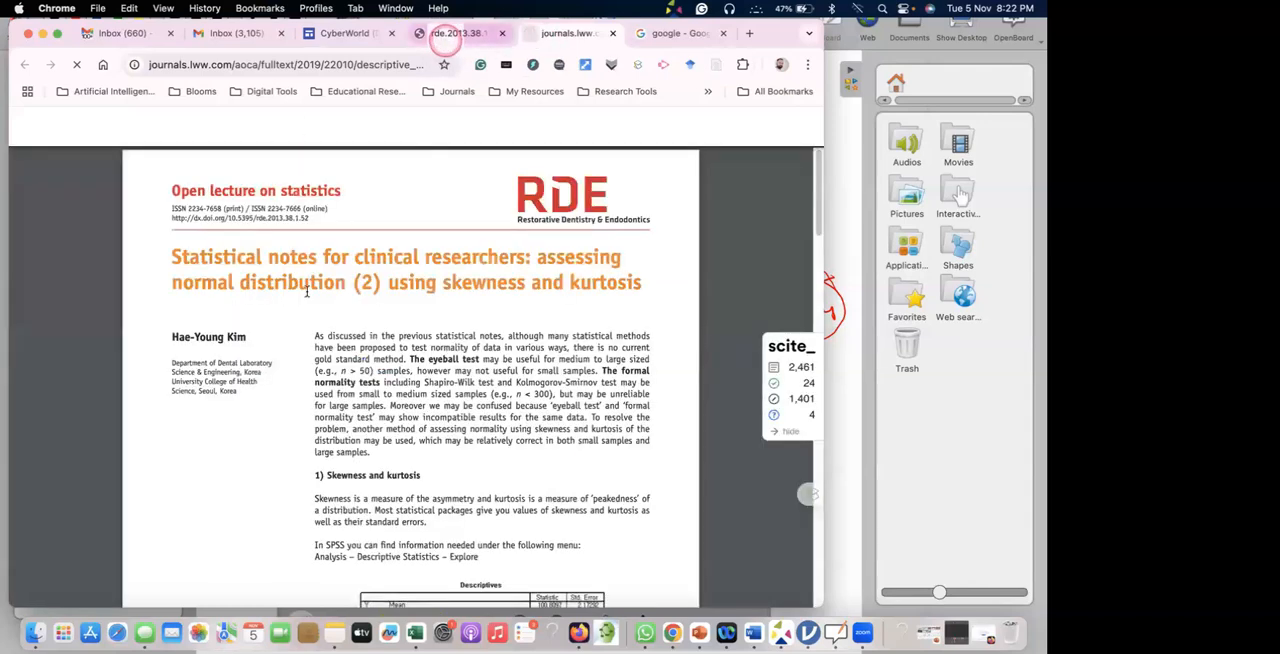
pyautogui.scroll(-5, 307, 291)
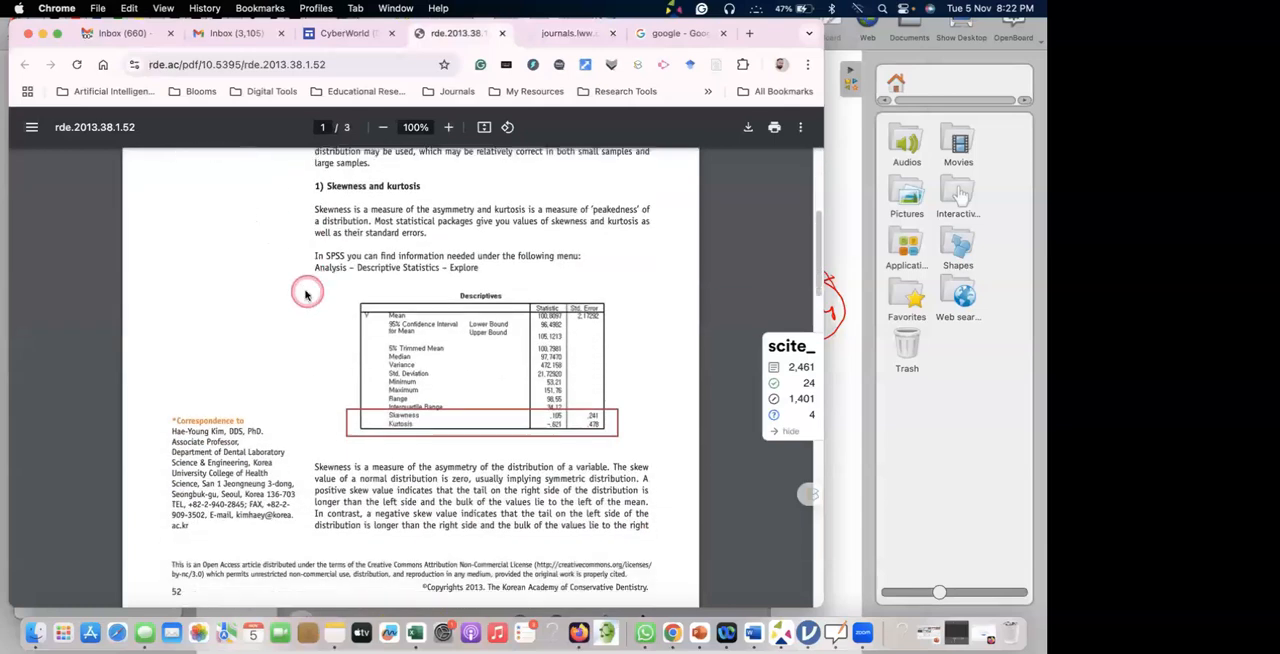
pyautogui.scroll(-1, 307, 291)
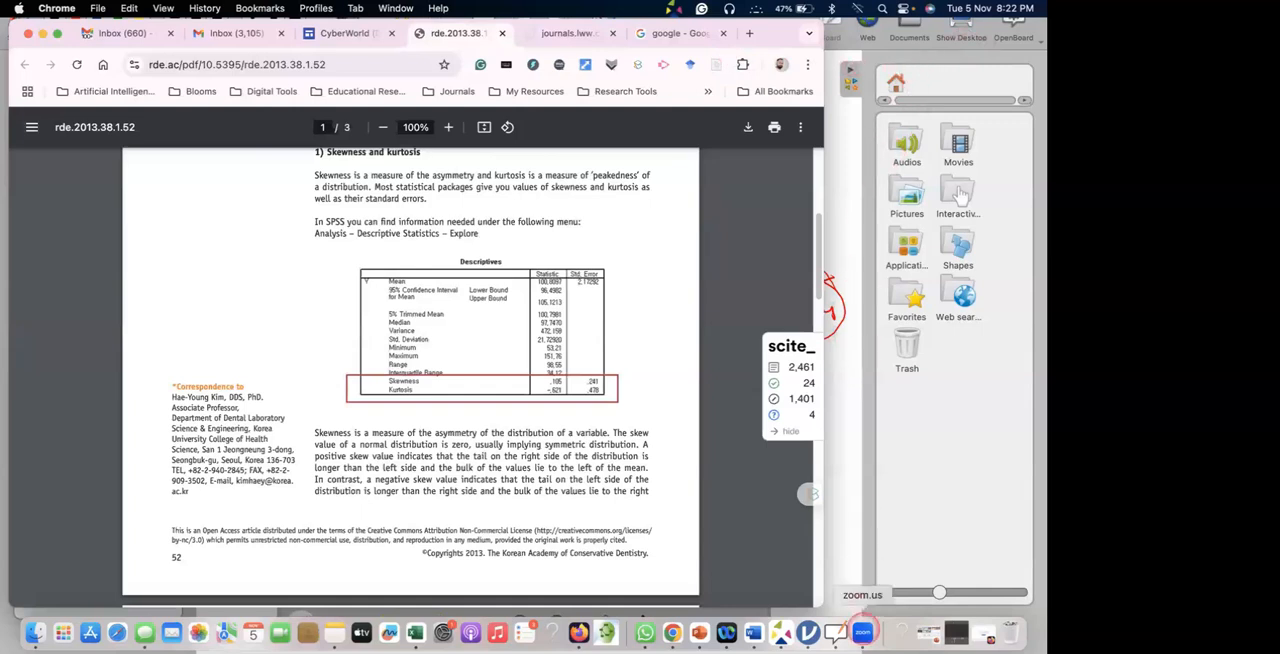
pyautogui.click(43, 34)
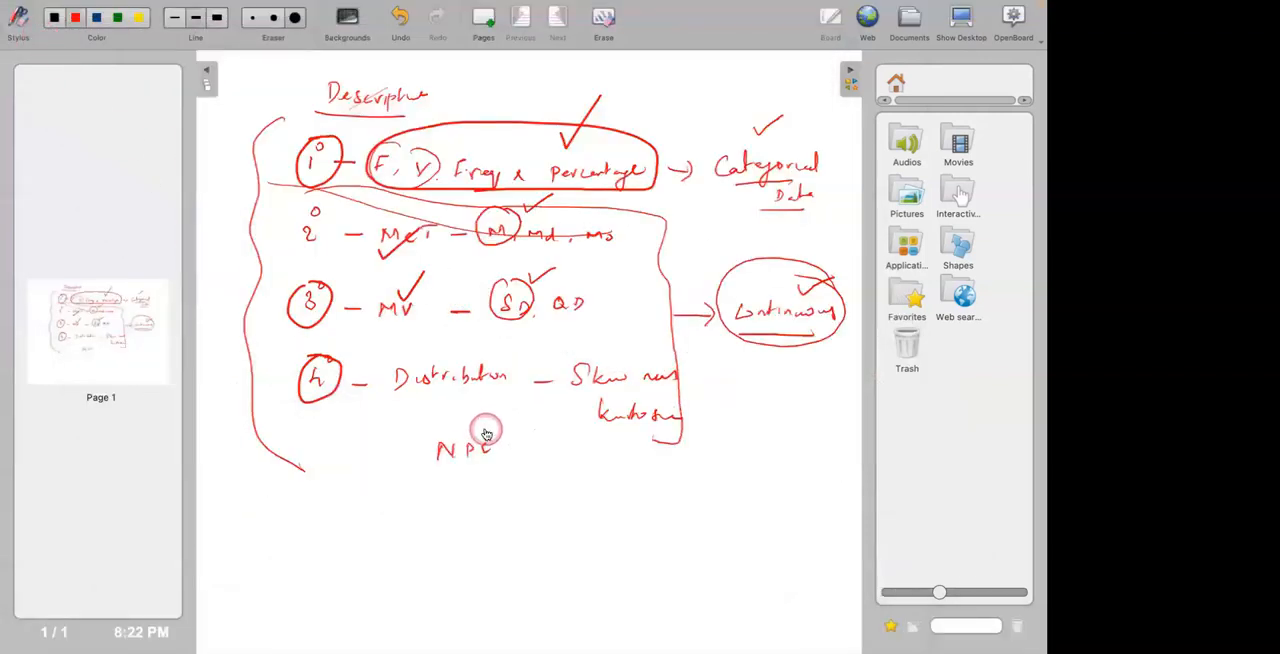
# Switch to WhatsApp and open the shared Google Drive link to the workshop resources from the e-Workshop group chat.
pyautogui.press('super+Tab')
pyautogui.press('super+Tab')
pyautogui.press('super+Tab')
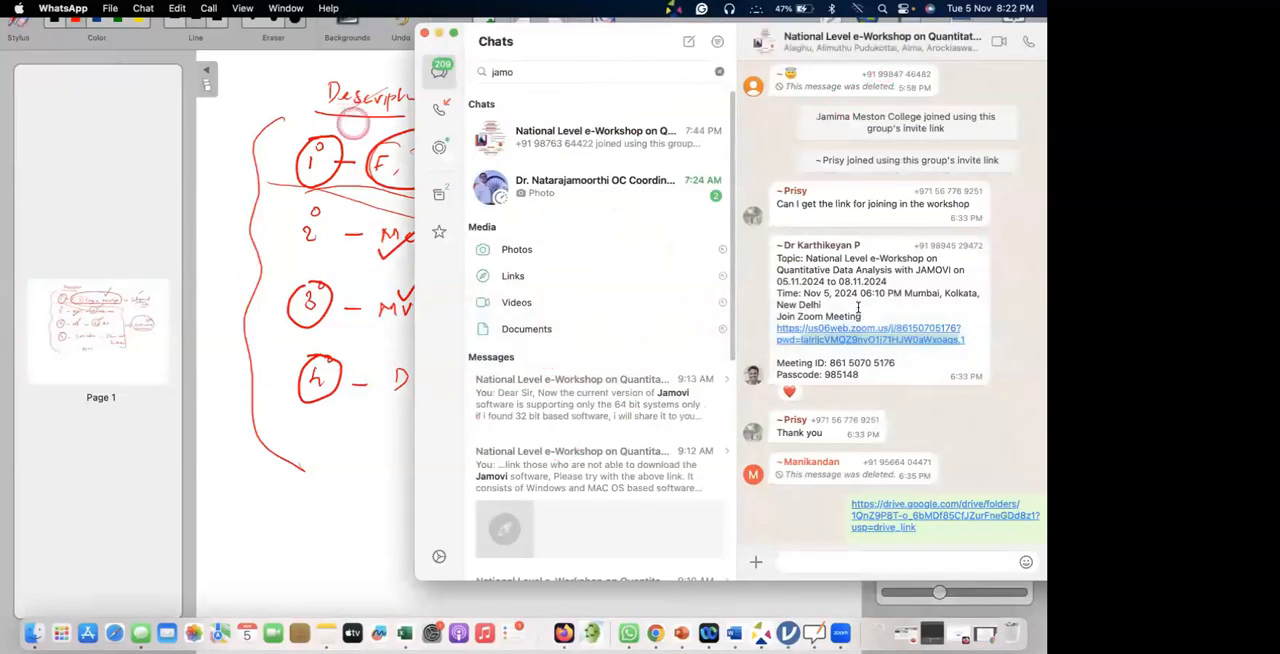
pyautogui.scroll(-3, 906, 402)
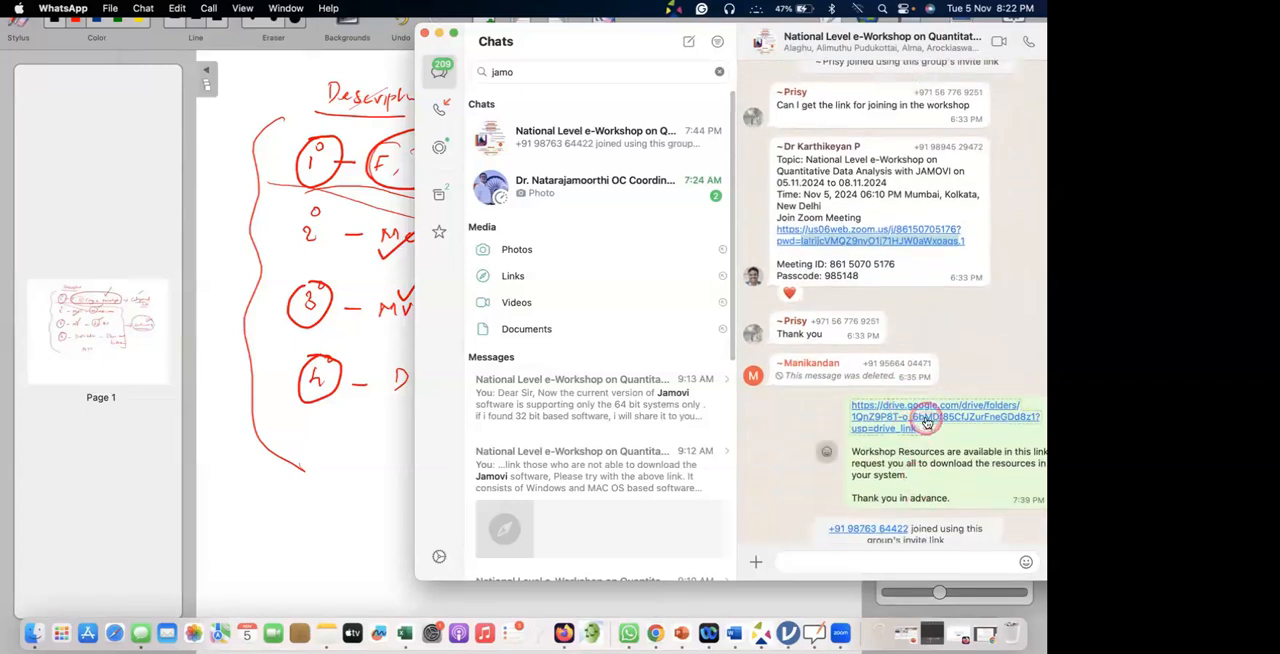
pyautogui.click(926, 423)
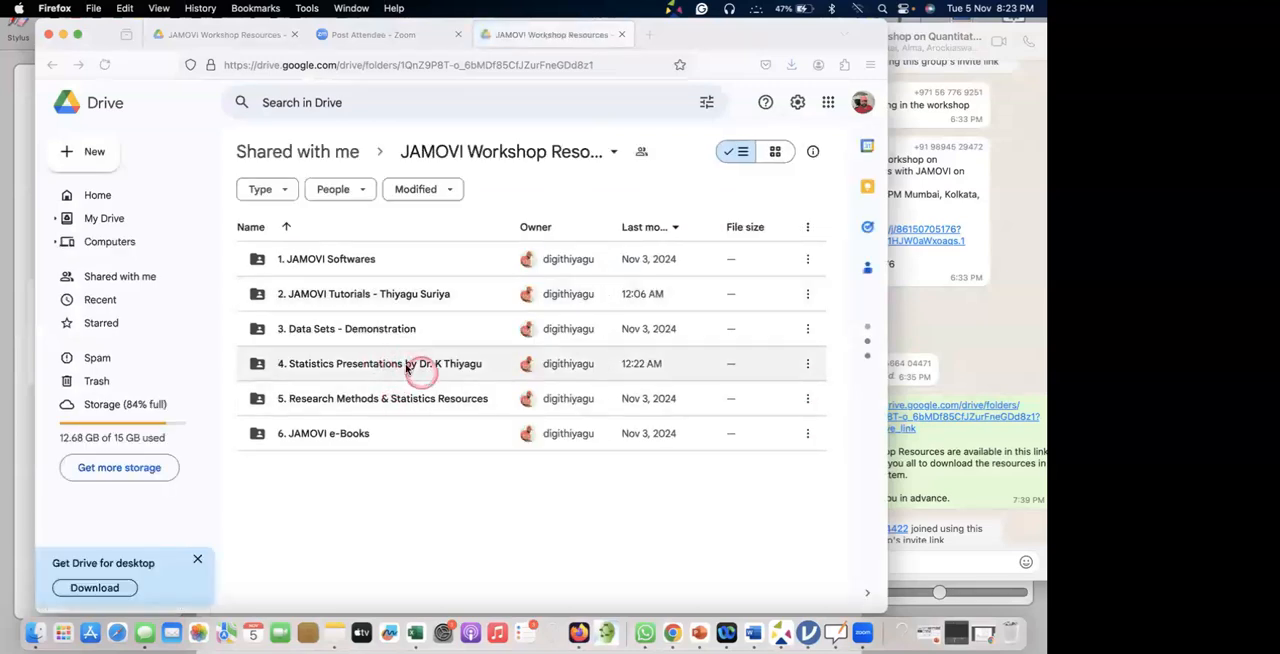
# Open the file "Analysis Interpretation APA.pdf" from the "4. Statistics Presentations" folder of the workshop resources.
pyautogui.doubleClick(421, 368)
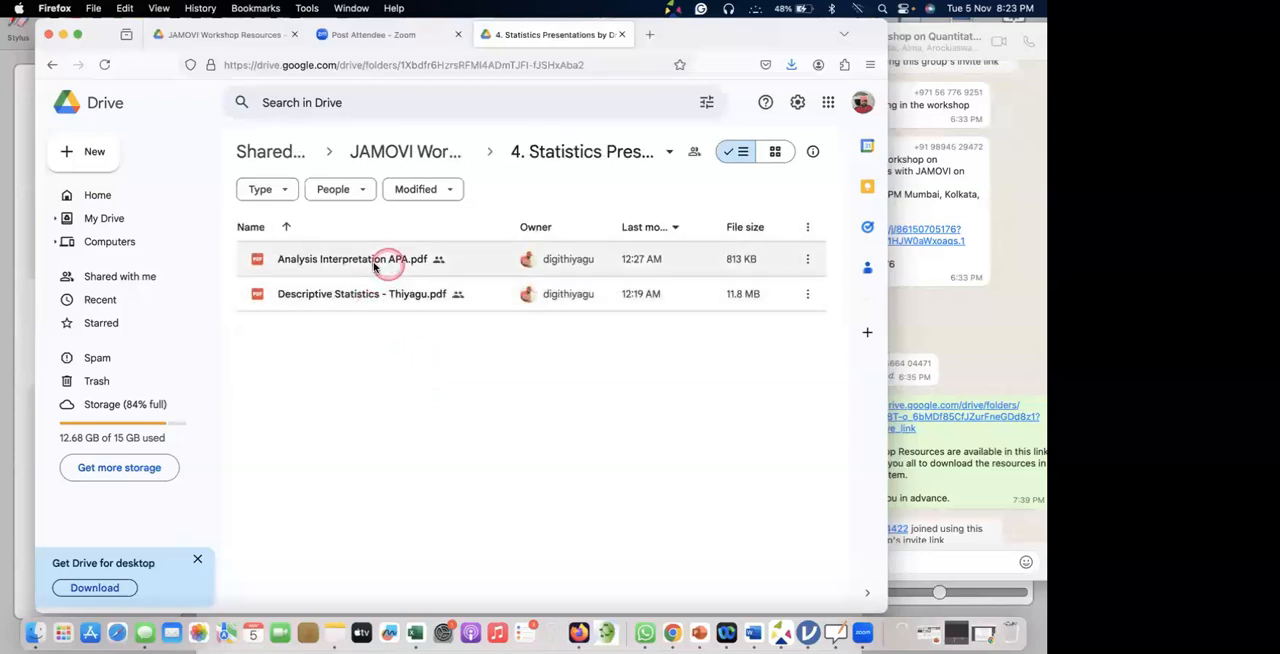
pyautogui.click(406, 270)
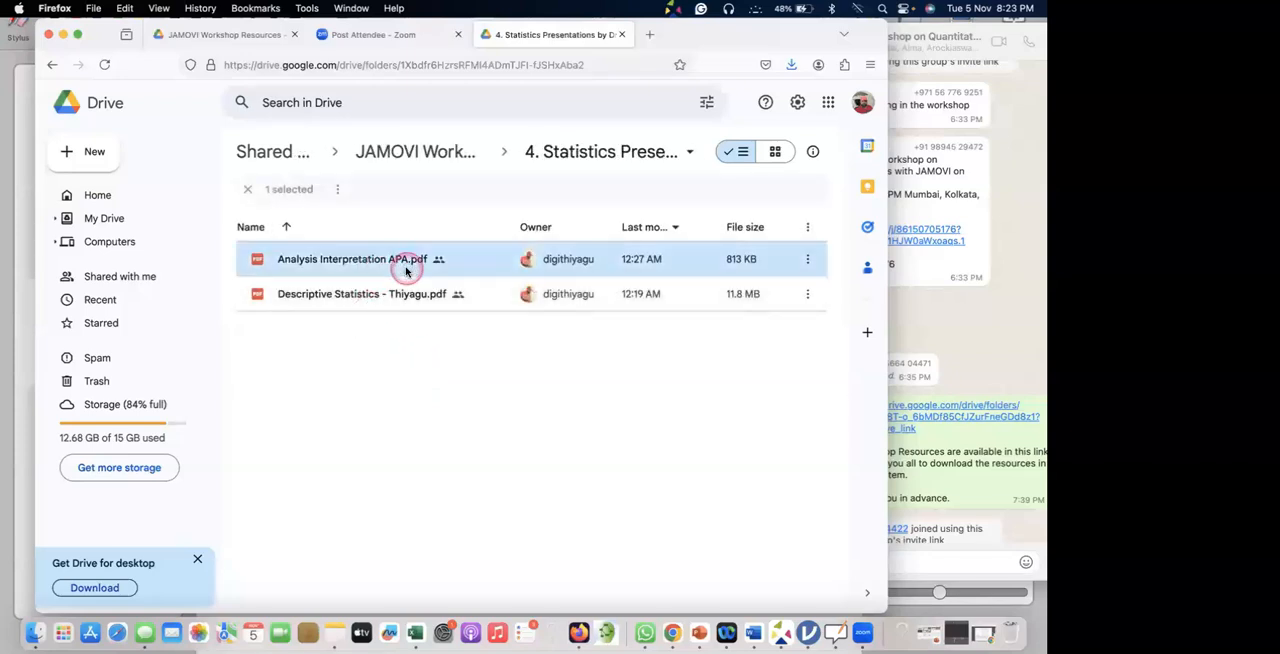
pyautogui.doubleClick(406, 270)
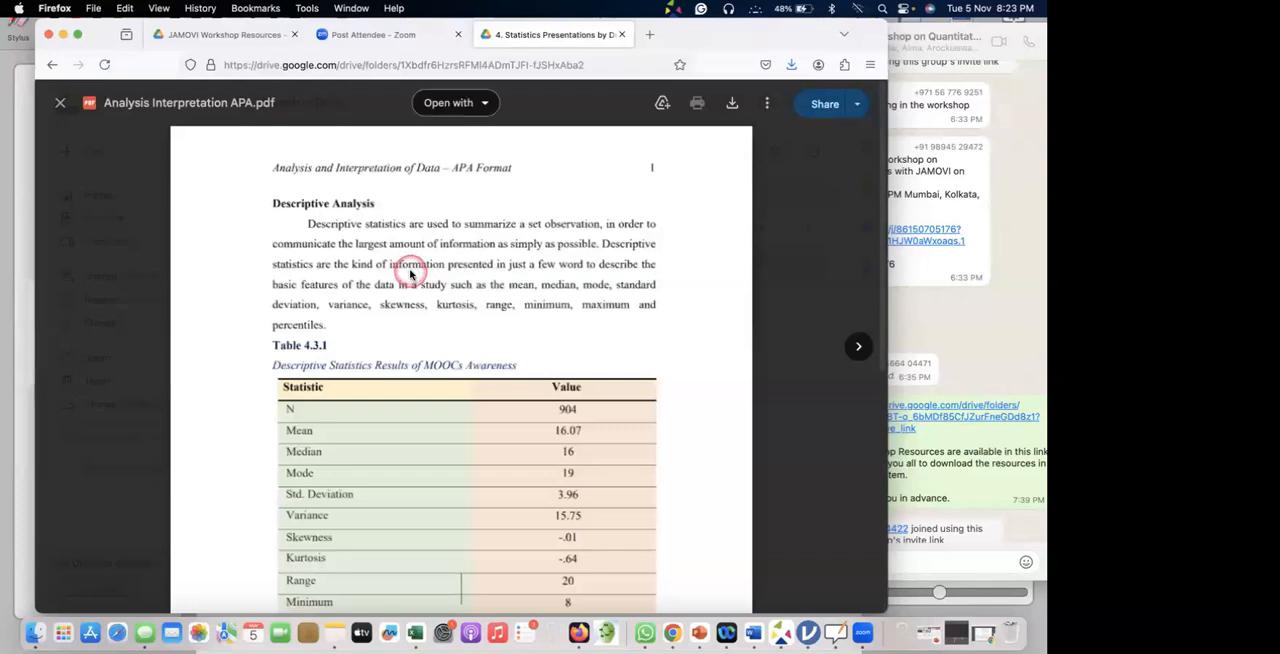
# Examine the descriptive analysis, normality plot and percentage analysis sections of the PDF, and close the preview.
pyautogui.scroll(-10, 440, 297)
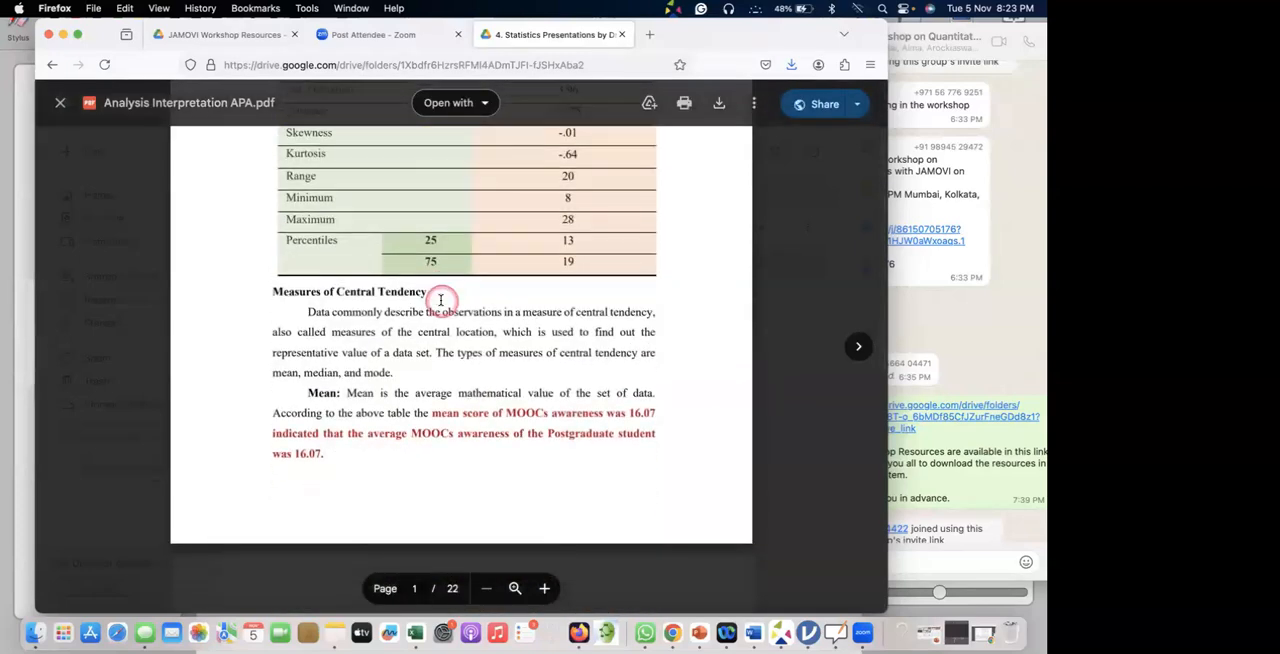
pyautogui.scroll(-5, 442, 300)
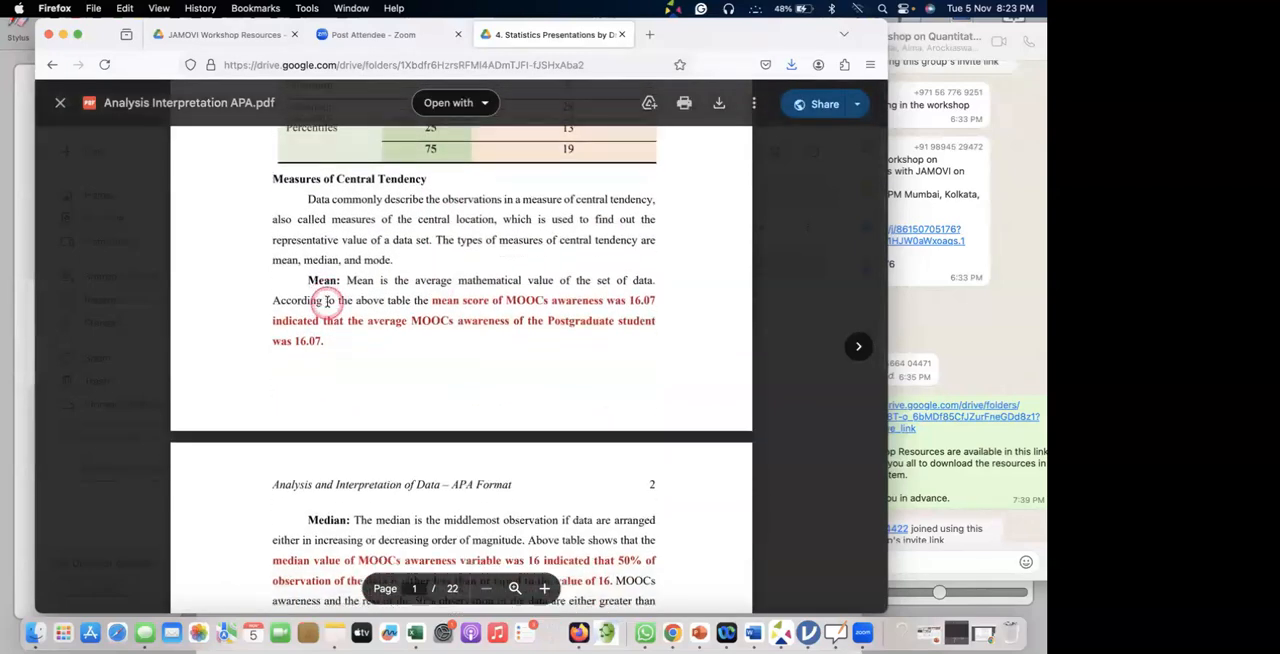
pyautogui.scroll(-10, 358, 312)
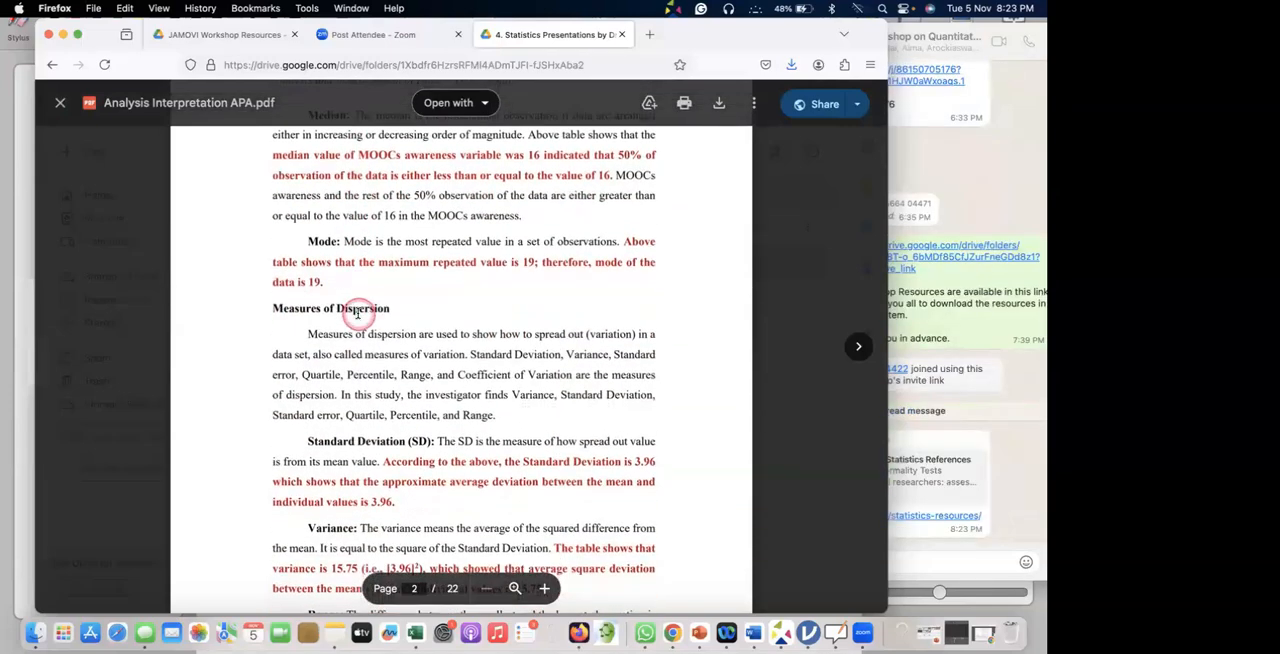
pyautogui.scroll(-8, 359, 318)
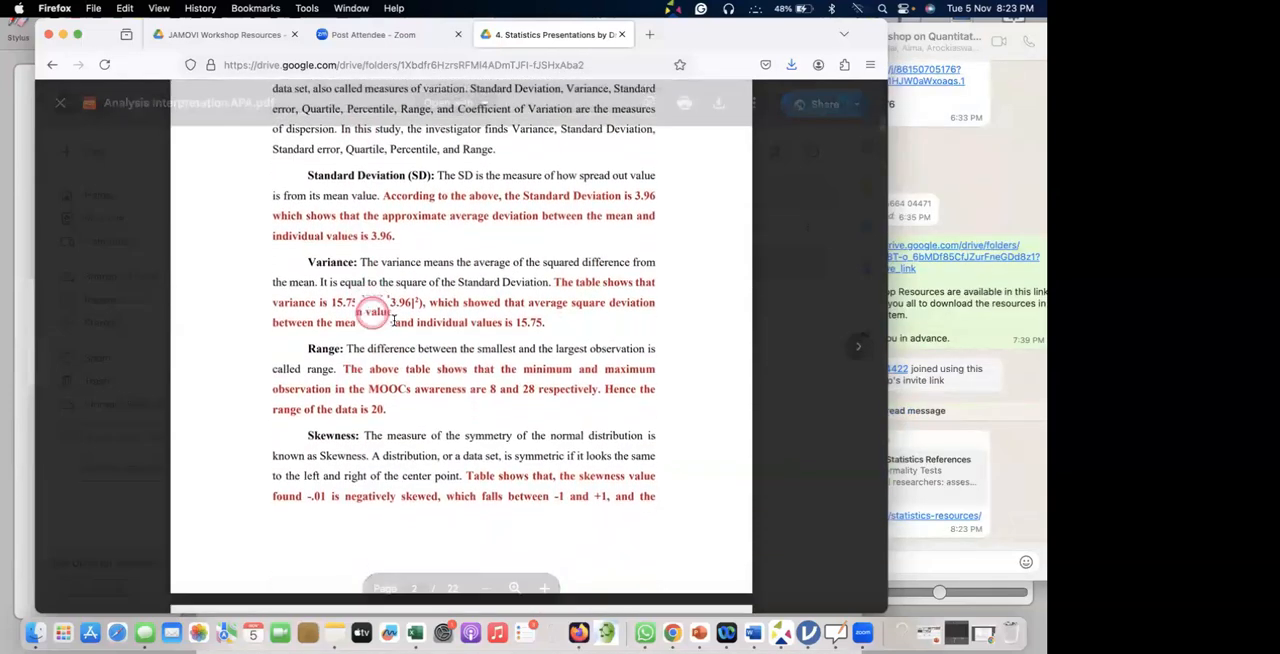
pyautogui.scroll(-12, 395, 321)
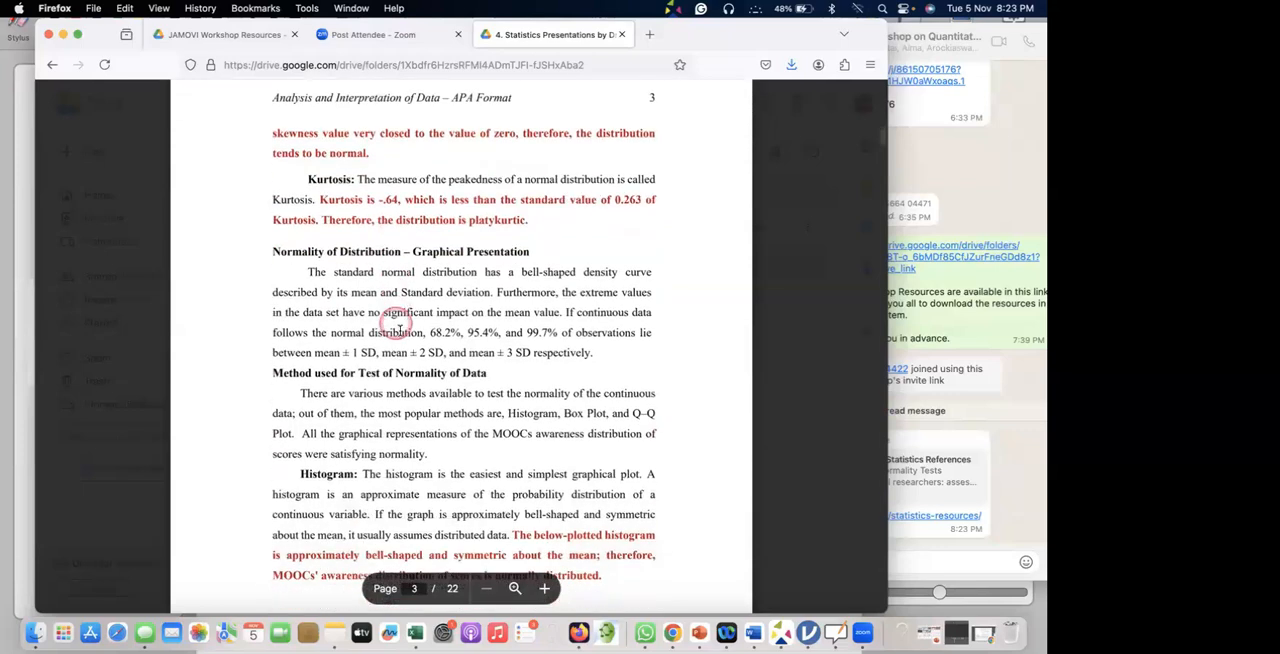
pyautogui.scroll(-20, 399, 333)
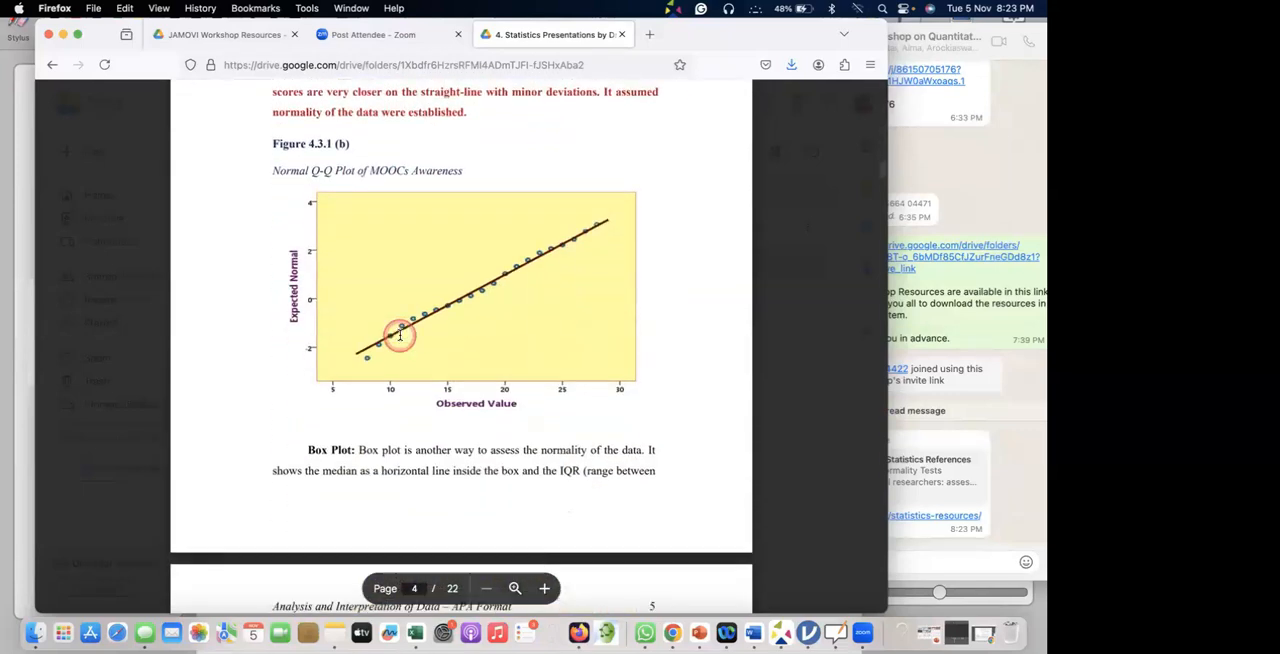
pyautogui.scroll(-3, 399, 335)
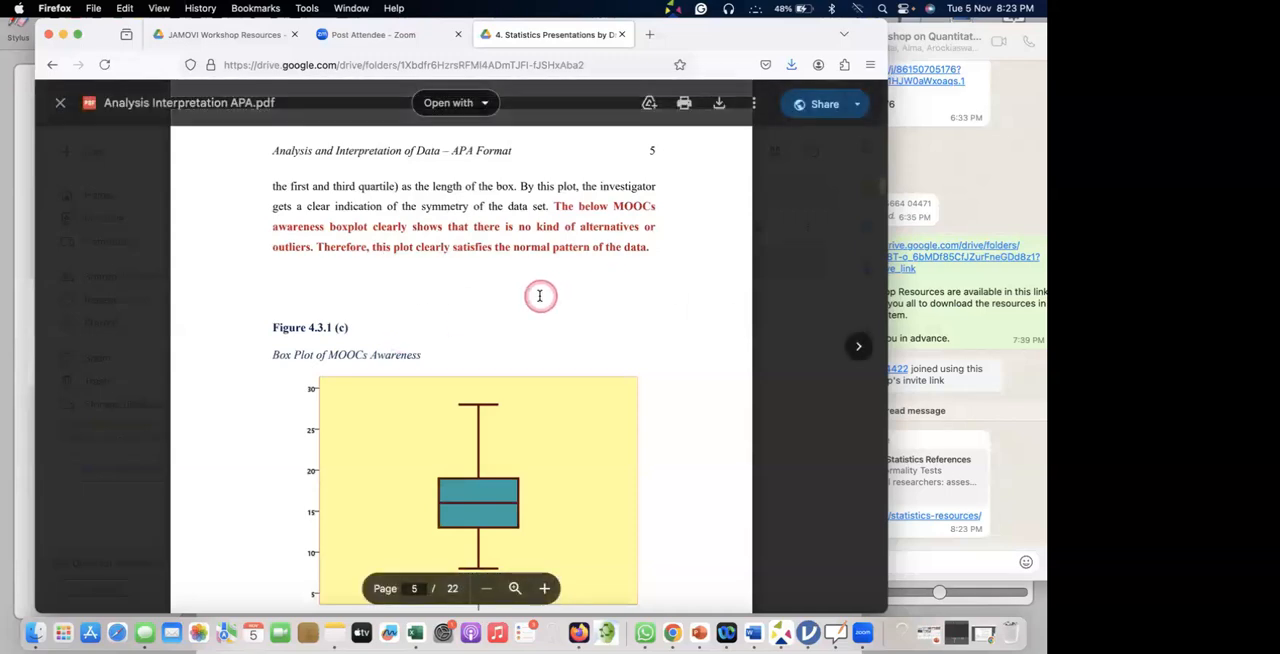
pyautogui.scroll(-20, 539, 295)
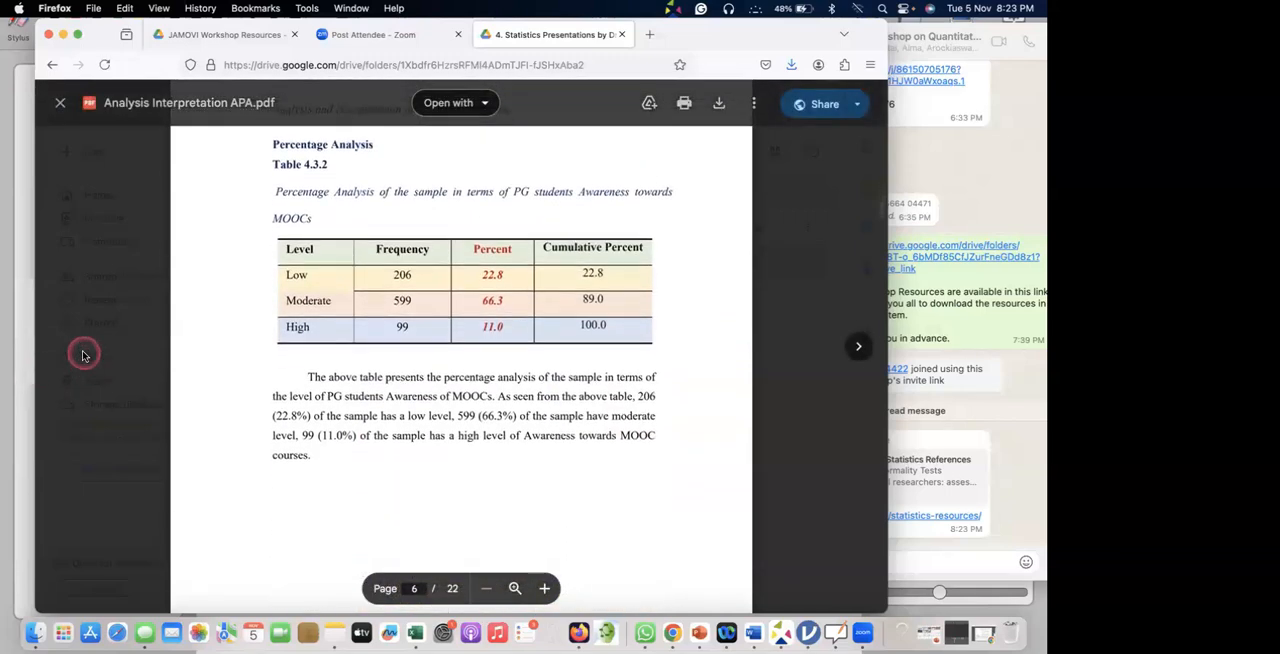
pyautogui.click(84, 355)
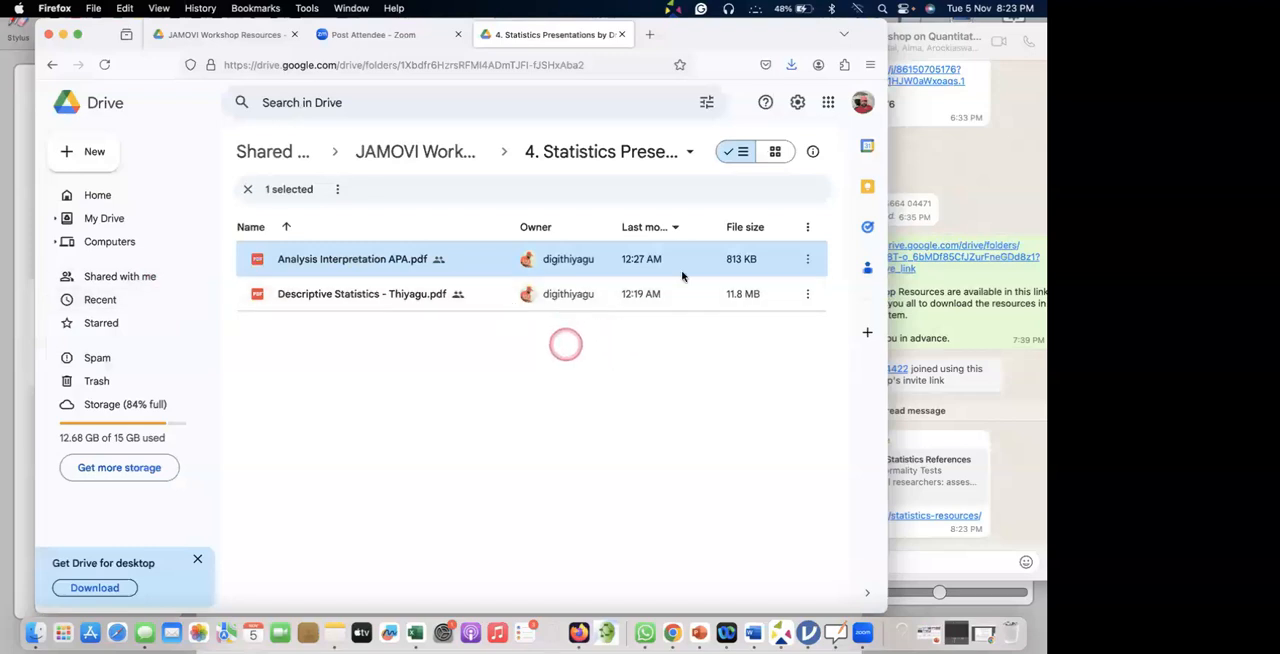
# Switch back to jamovi and add the 25, 50 and 75 percentiles to the Descriptives results.
pyautogui.press('super+Tab')
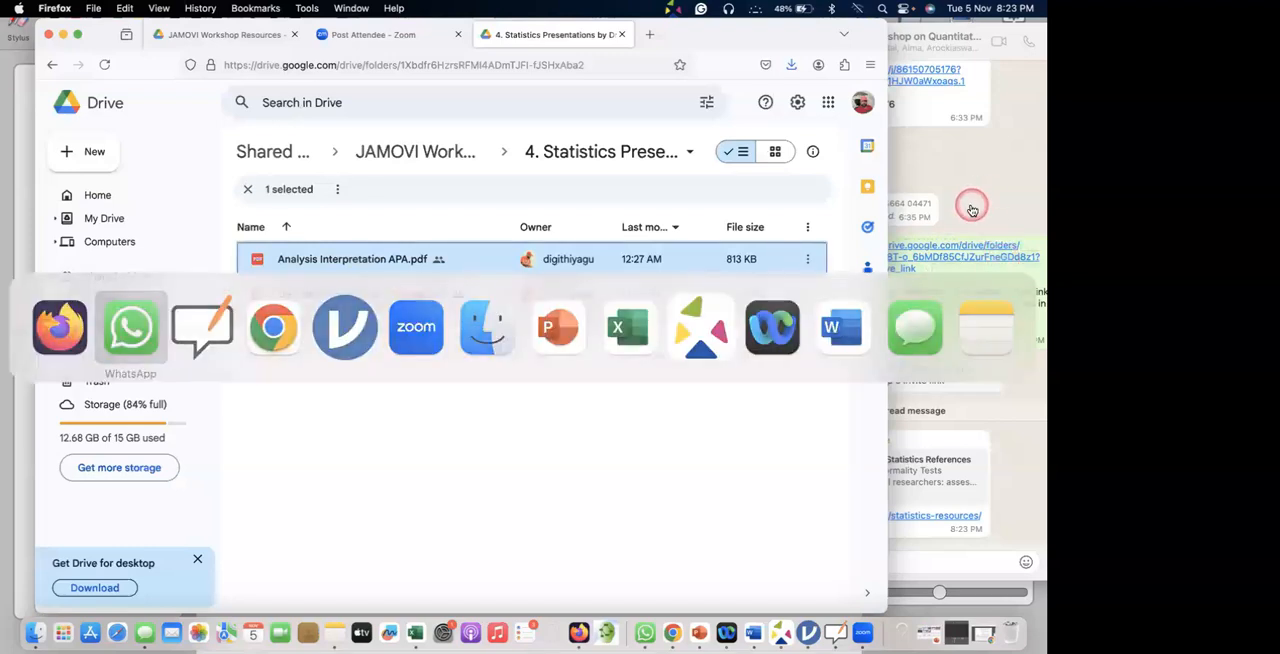
pyautogui.press('super+Tab')
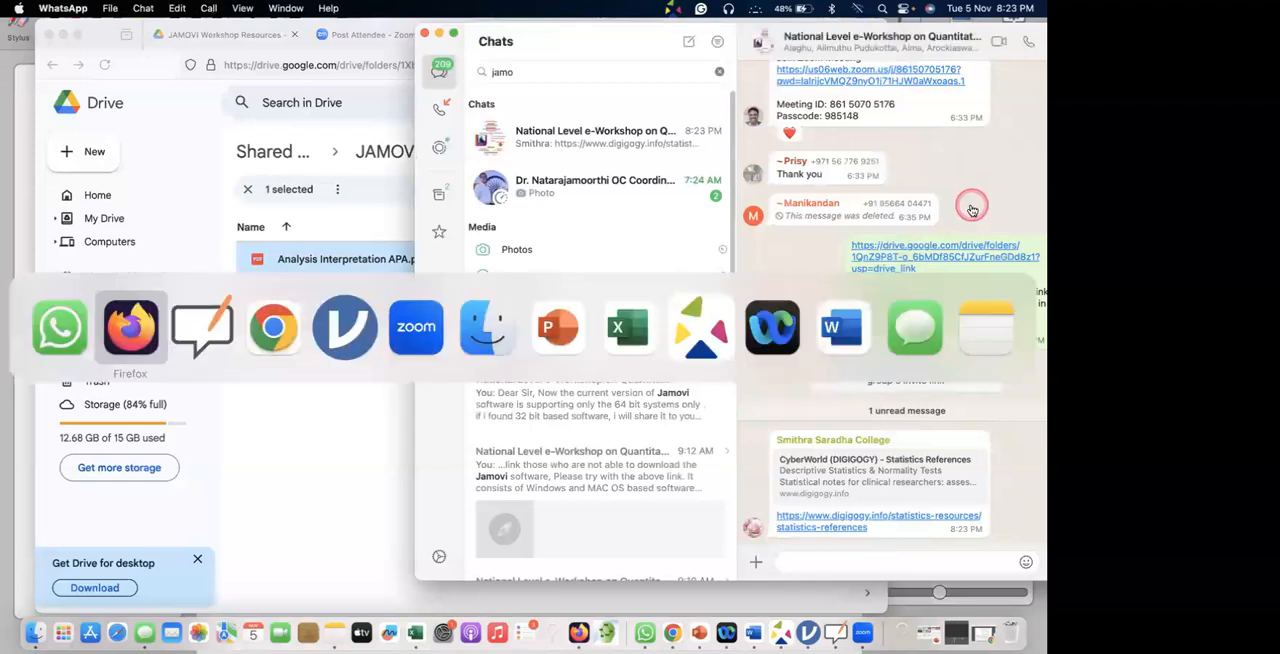
pyautogui.press('super+Tab')
pyautogui.press('super+Tab')
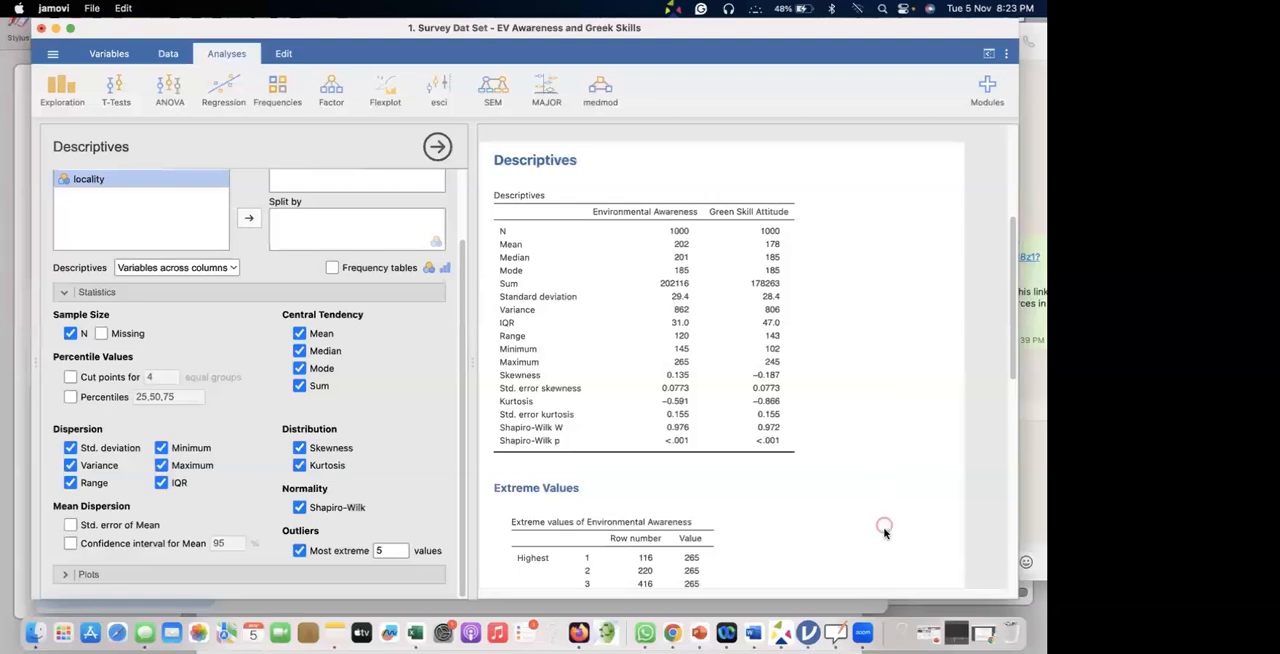
pyautogui.scroll(-3, 685, 294)
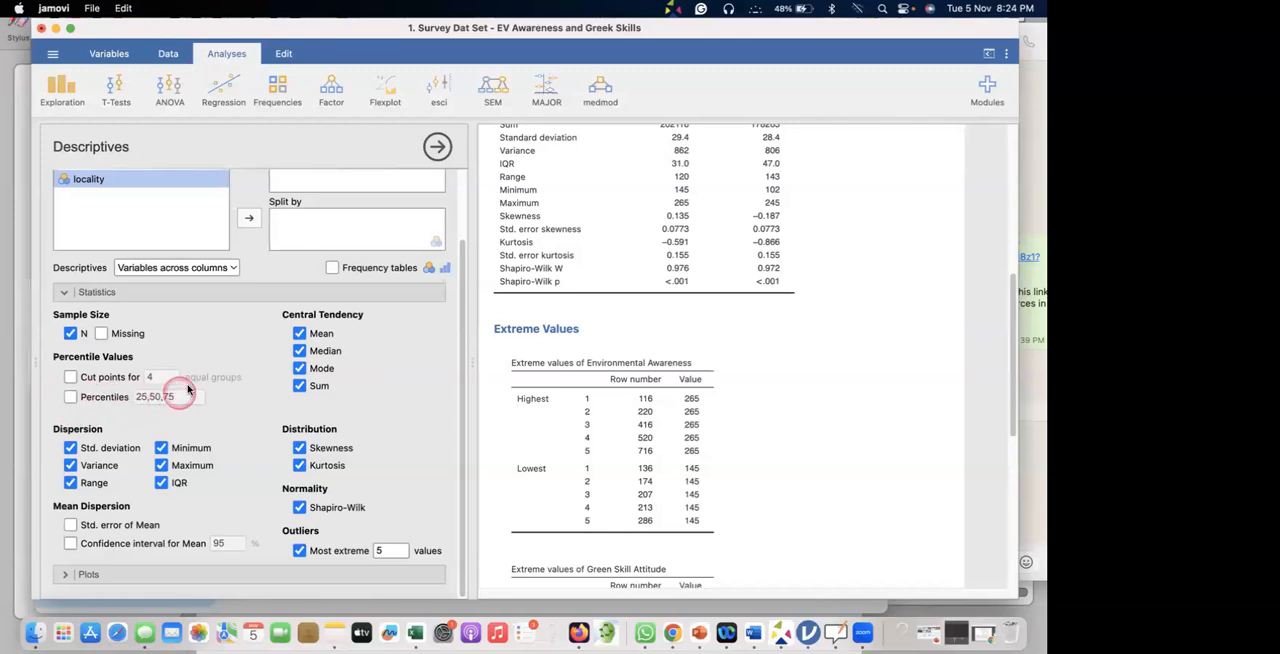
pyautogui.click(70, 397)
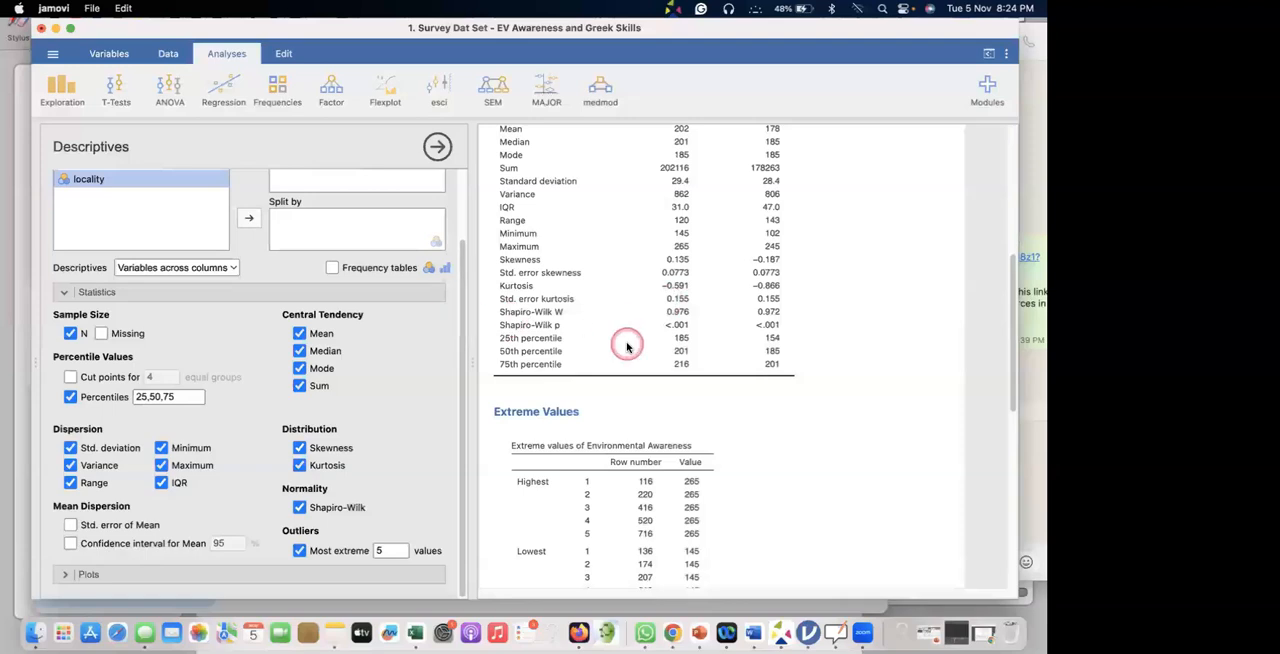
pyautogui.scroll(-5, 624, 340)
pyautogui.scroll(-5, 627, 346)
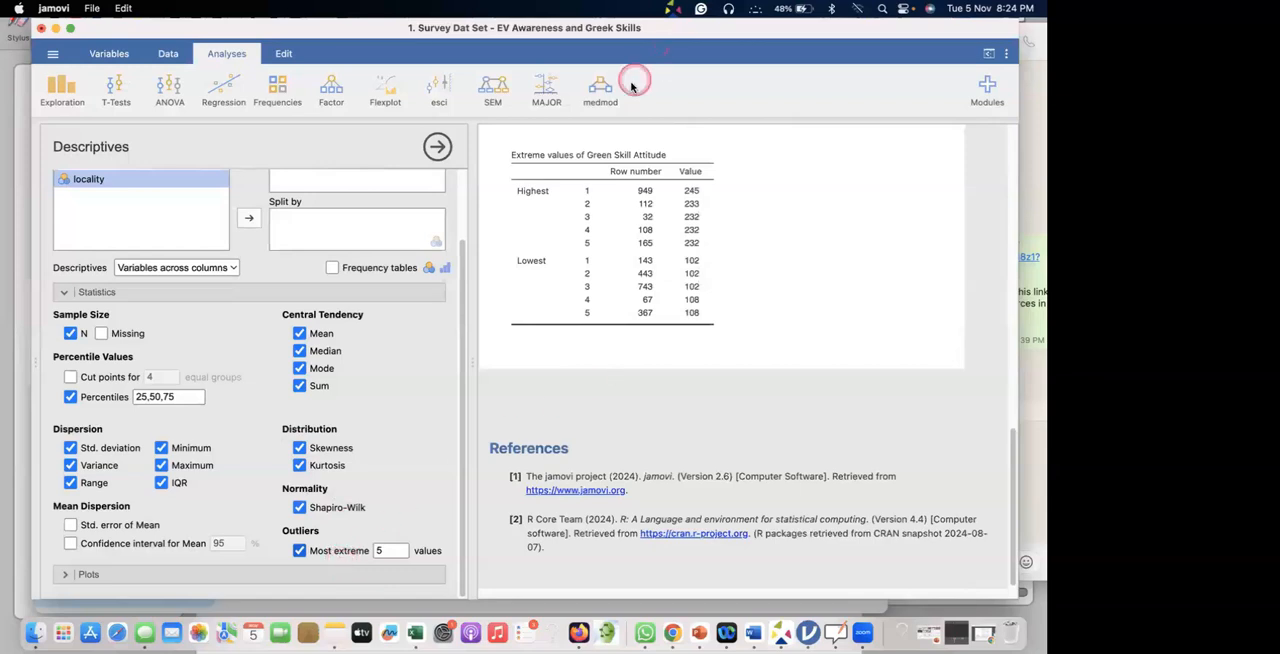
pyautogui.scroll(4, 622, 317)
pyautogui.scroll(-4, 622, 317)
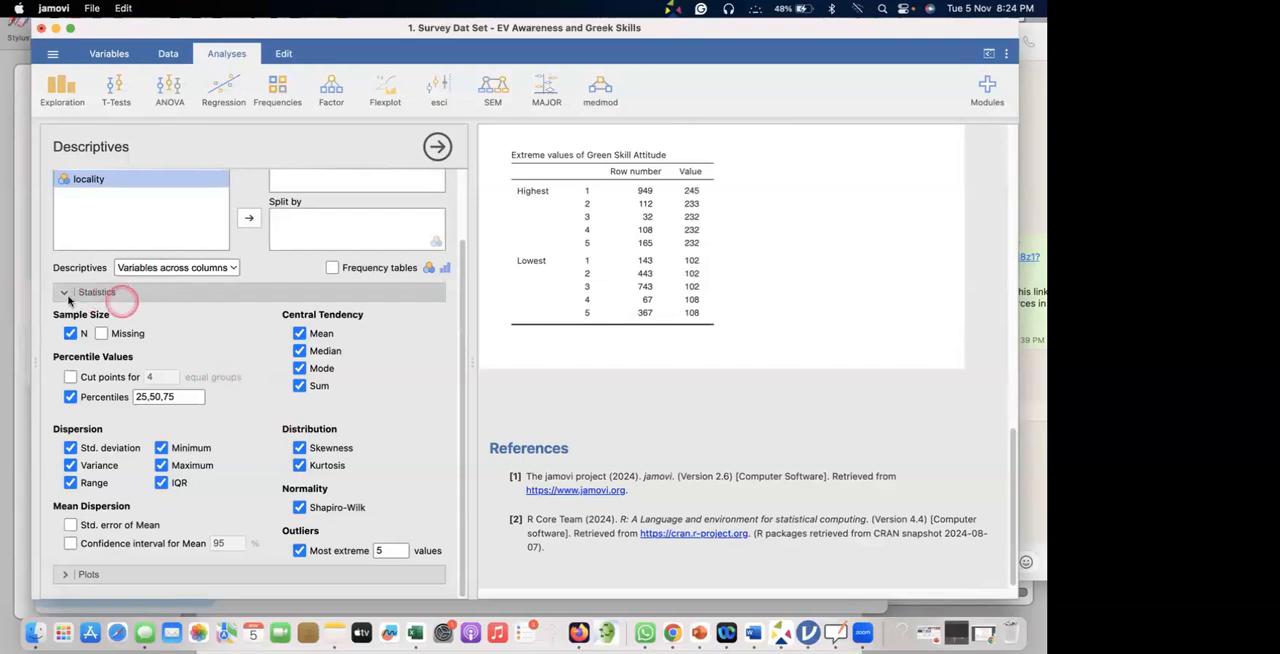
# Collapse the statistics options and add histograms for Environmental Awareness and Green Skill Attitude.
pyautogui.click(103, 293)
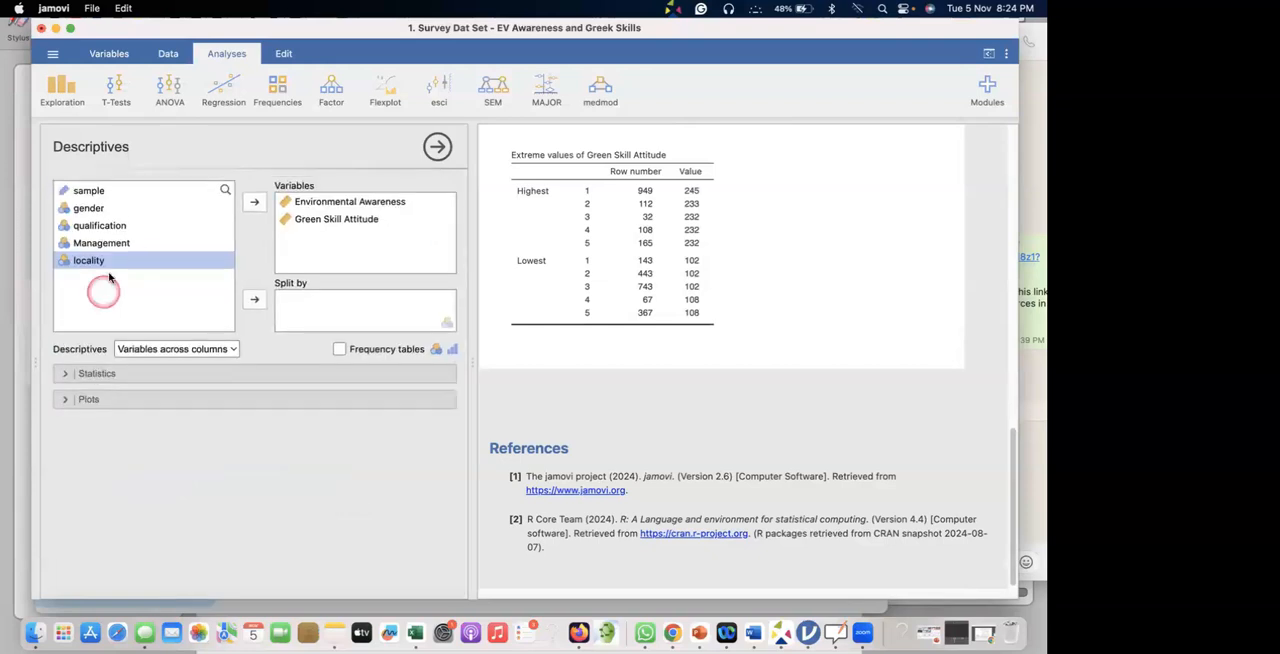
pyautogui.click(134, 401)
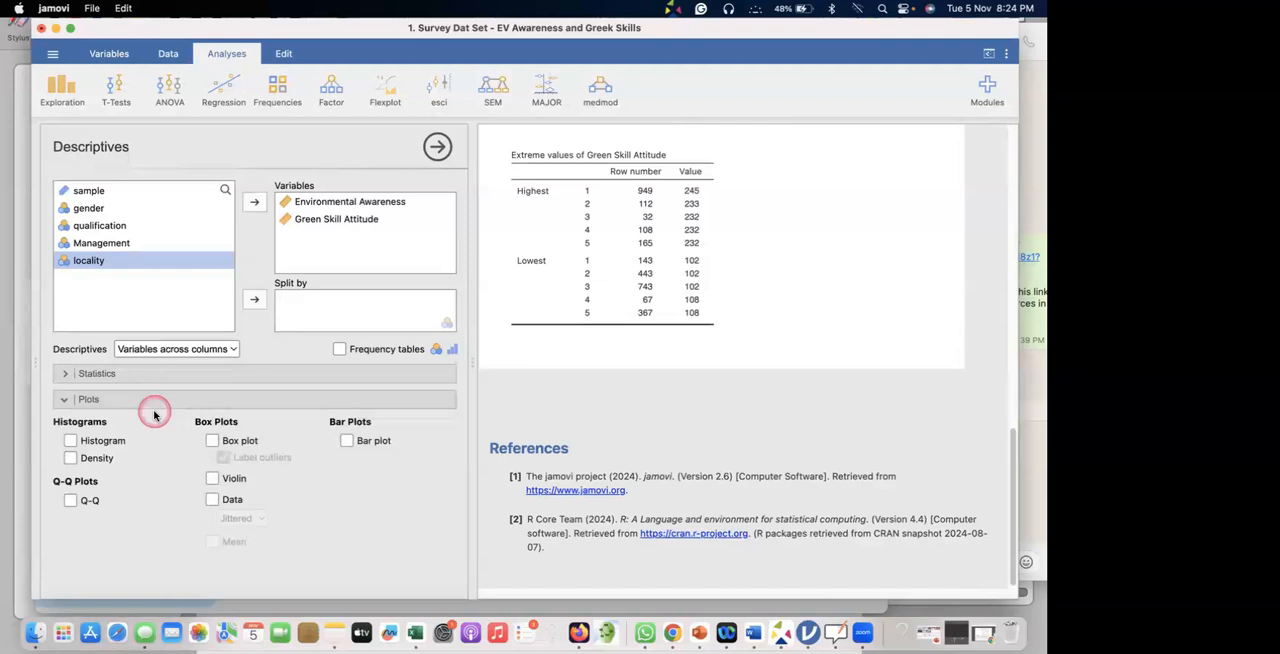
pyautogui.click(95, 443)
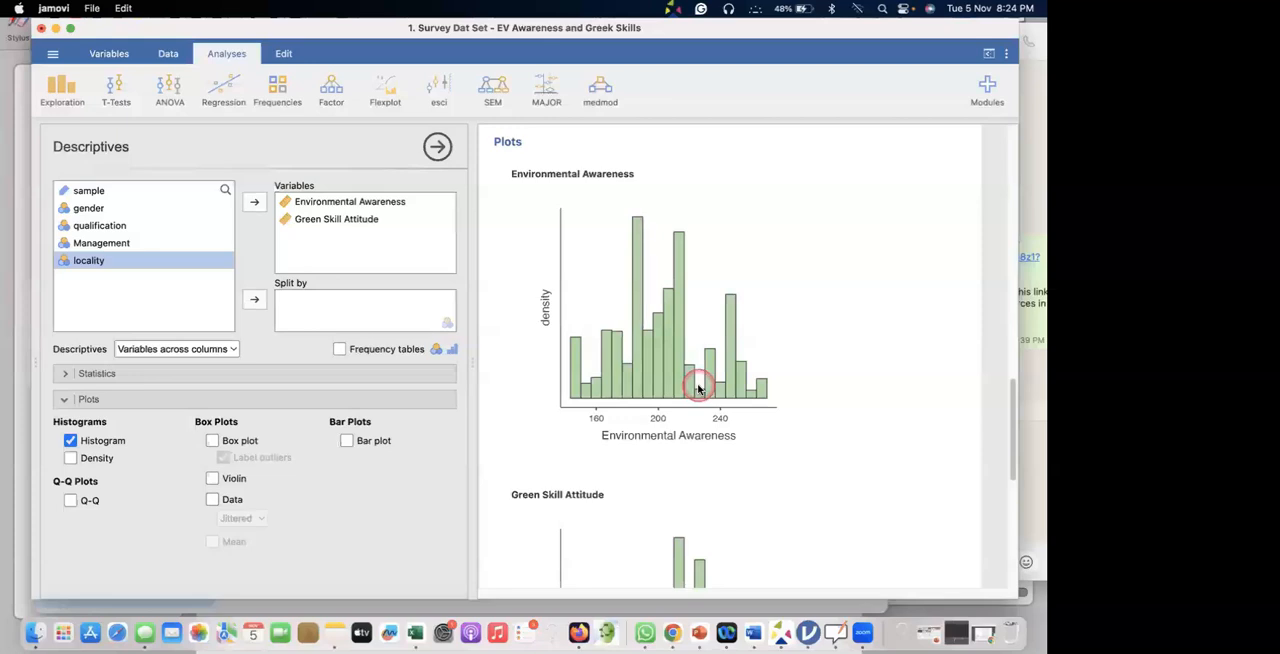
pyautogui.scroll(-5, 586, 328)
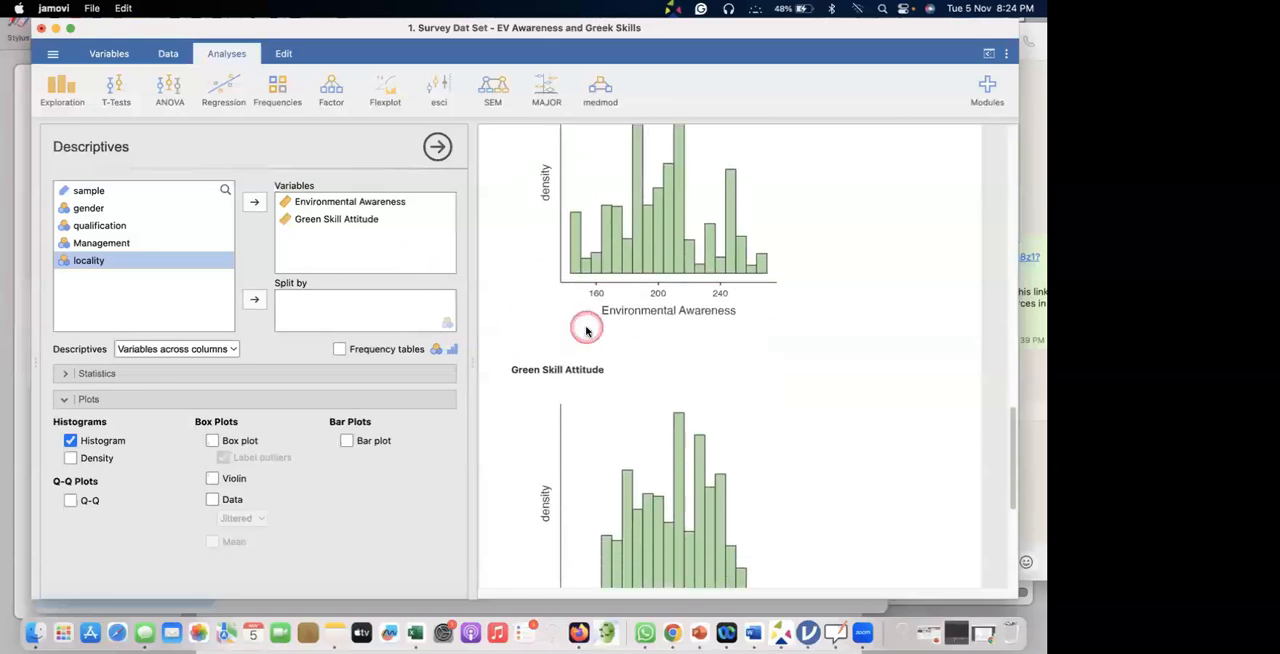
pyautogui.scroll(-1, 586, 330)
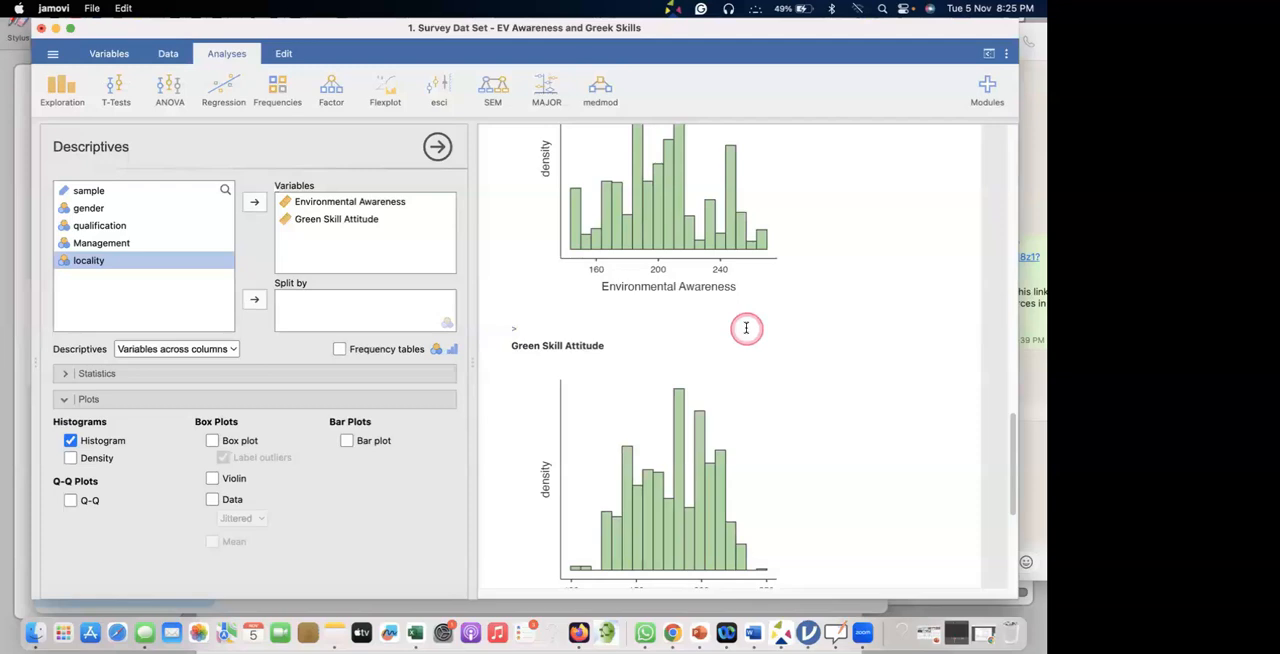
# Overlay density curves on both histograms and add Q-Q plots for the two variables.
pyautogui.click(69, 458)
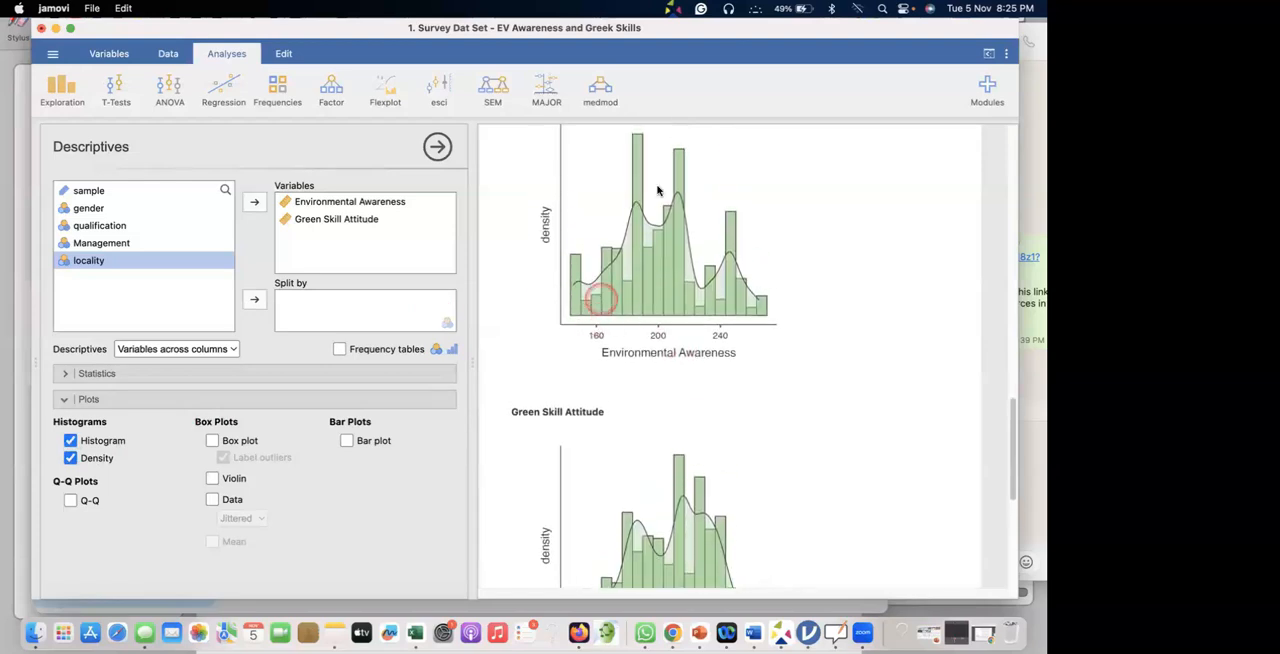
pyautogui.scroll(-3, 713, 285)
pyautogui.scroll(-2, 713, 285)
pyautogui.scroll(5, 713, 285)
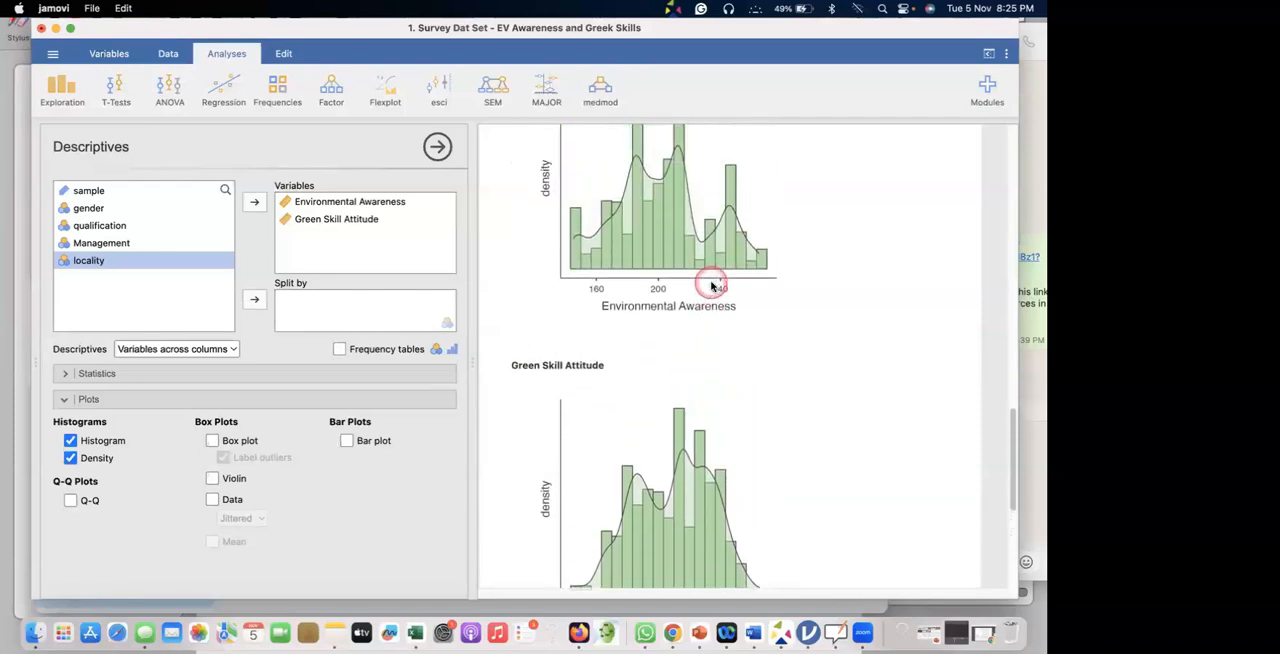
pyautogui.scroll(-3, 713, 287)
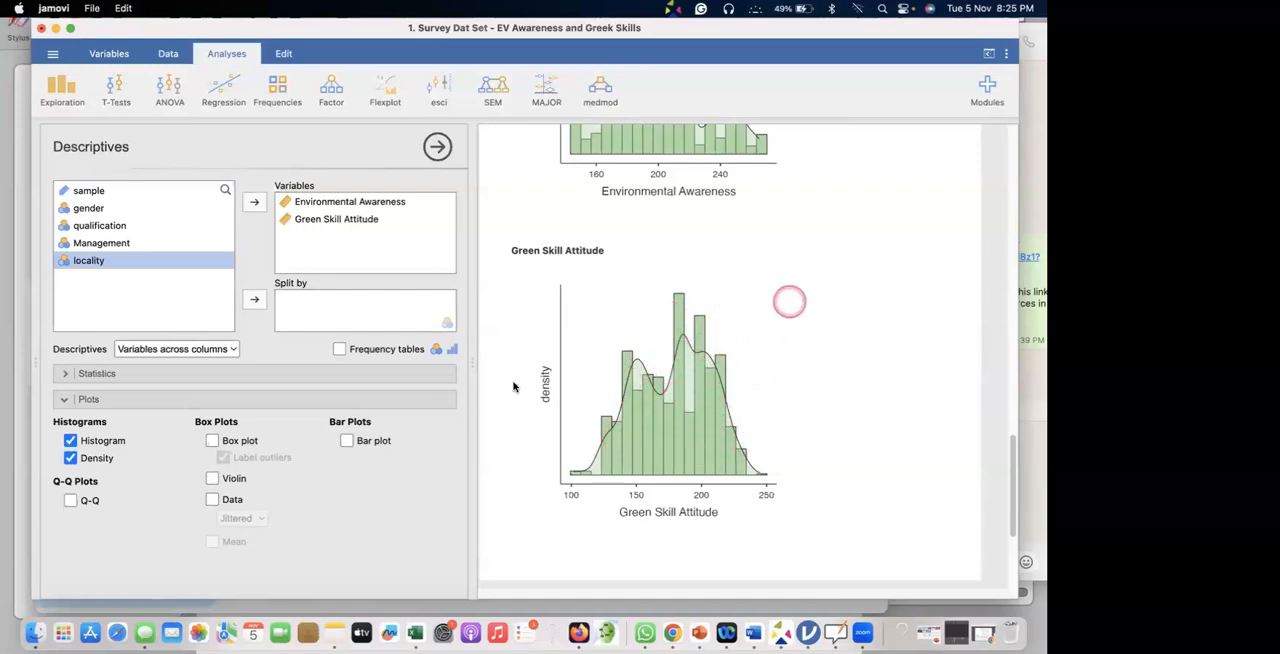
pyautogui.click(70, 501)
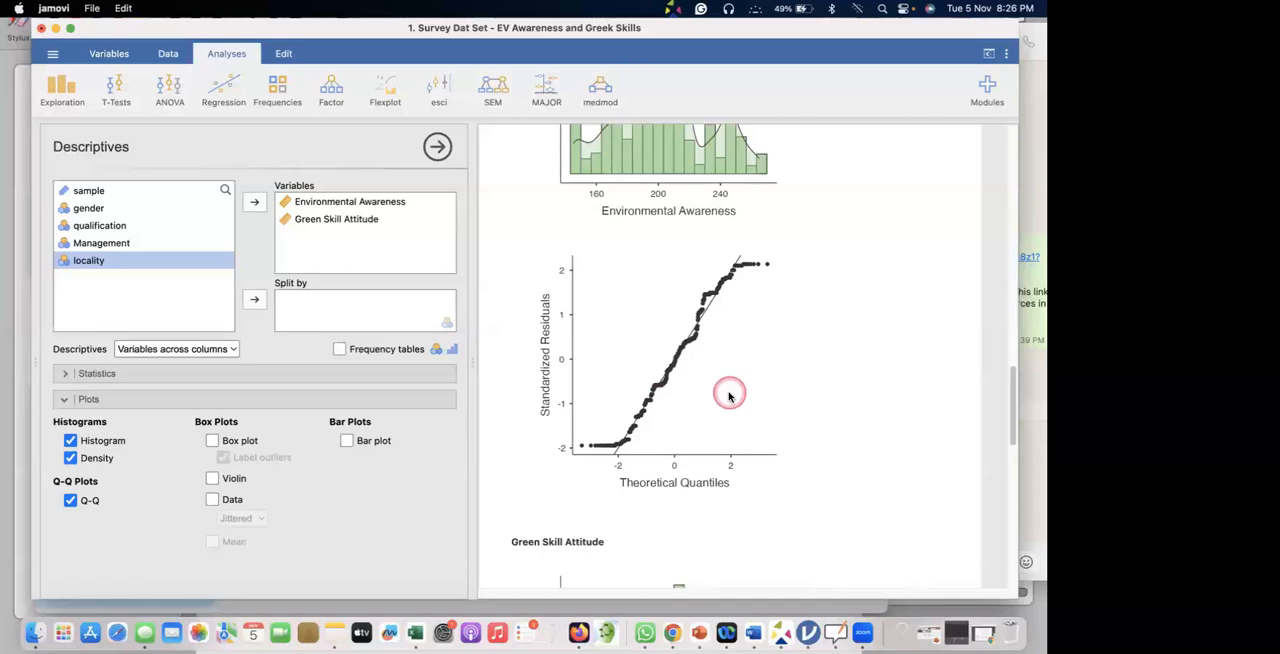
# Annotate the Environmental Awareness Q-Q plot by circling both tails and the central points and writing "Normality", and clear the annotations.
pyautogui.hotkey('alt', 'a')
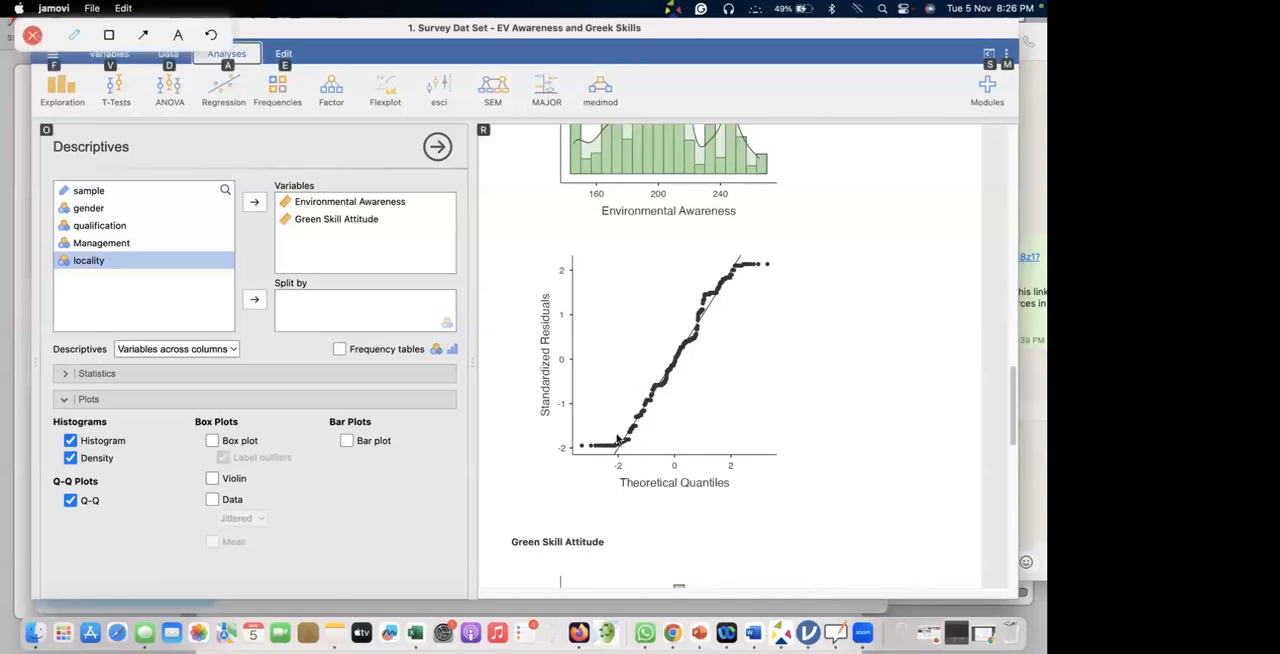
pyautogui.moveTo(580, 448)
pyautogui.mouseDown()
pyautogui.moveTo(612, 456)
pyautogui.moveTo(598, 425)
pyautogui.mouseUp()
pyautogui.moveTo(758, 249)
pyautogui.mouseDown()
pyautogui.moveTo(746, 272)
pyautogui.moveTo(767, 253)
pyautogui.mouseUp()
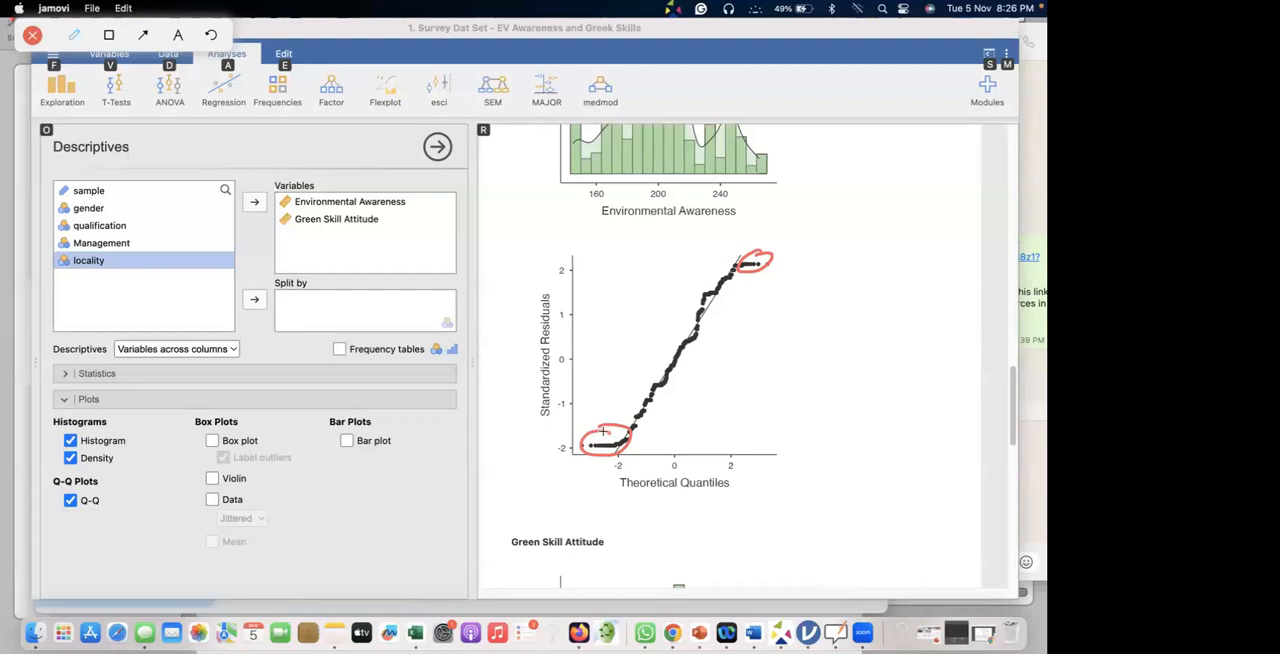
pyautogui.moveTo(631, 391); pyautogui.dragTo(613, 425)
pyautogui.moveTo(728, 257)
pyautogui.mouseDown()
pyautogui.moveTo(607, 411)
pyautogui.moveTo(702, 378)
pyautogui.moveTo(745, 258)
pyautogui.moveTo(728, 254)
pyautogui.mouseUp()
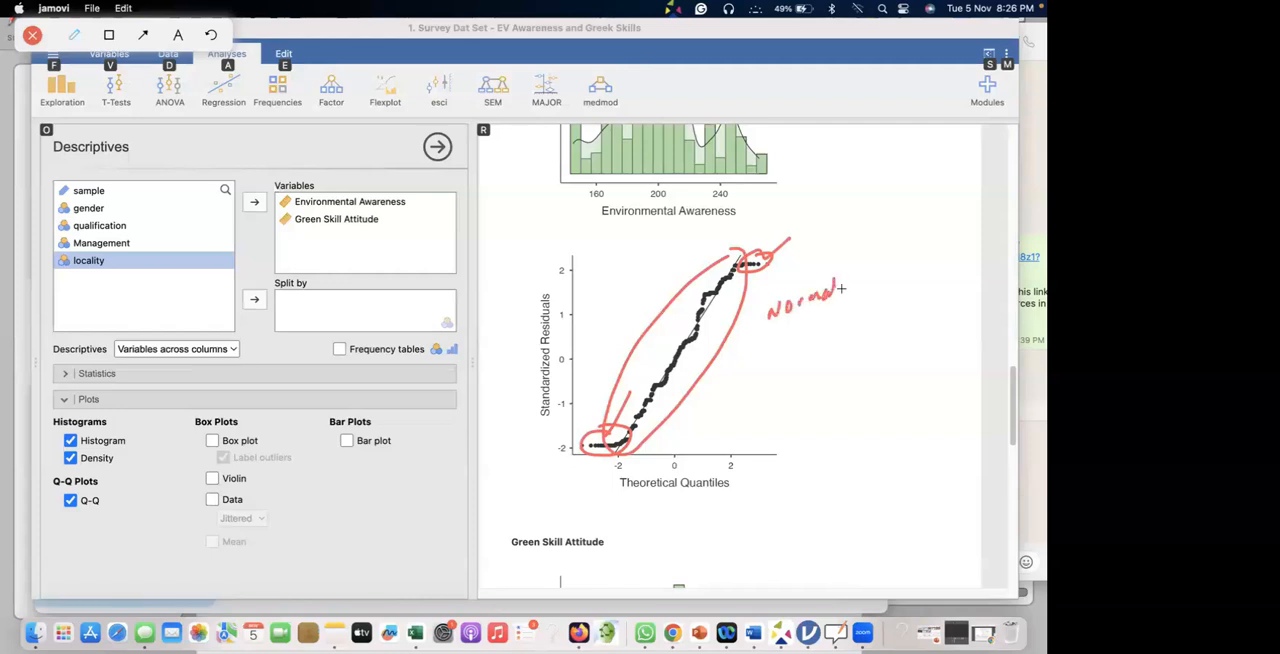
pyautogui.moveTo(786, 336); pyautogui.dragTo(838, 308)
pyautogui.click(33, 38)
# Examine how closely the points follow the reference line in the Green Skill Attitude Q-Q plot.
pyautogui.scroll(-10, 563, 294)
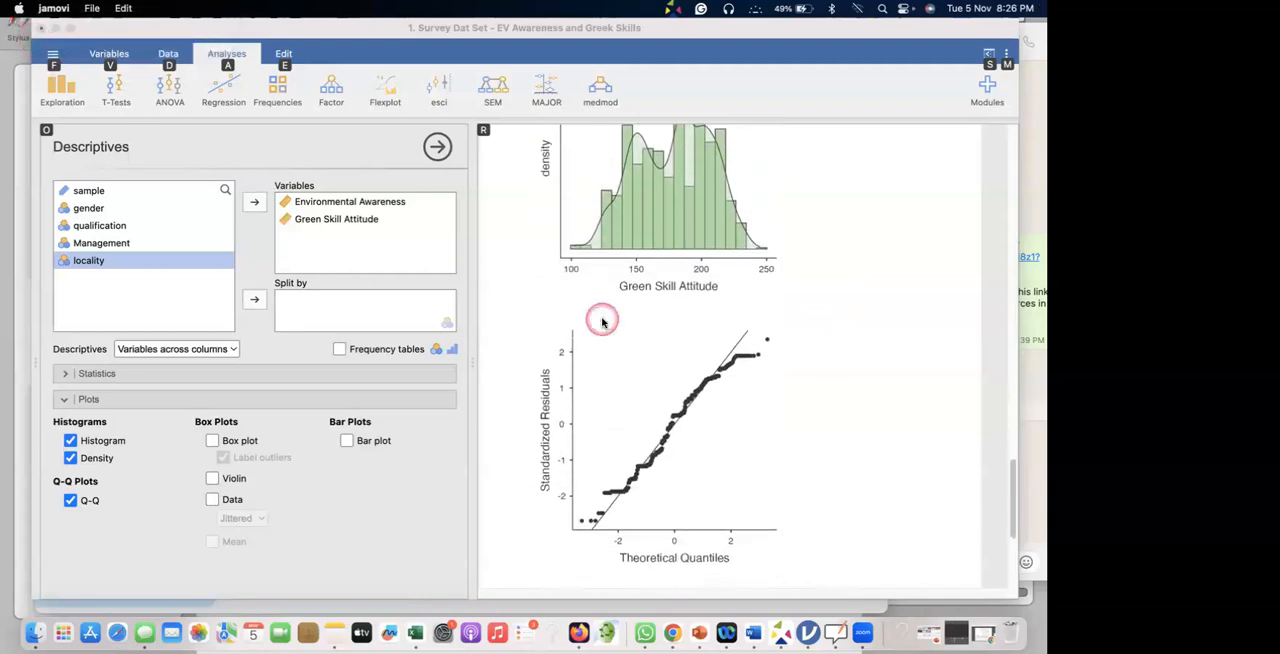
pyautogui.scroll(-3, 602, 321)
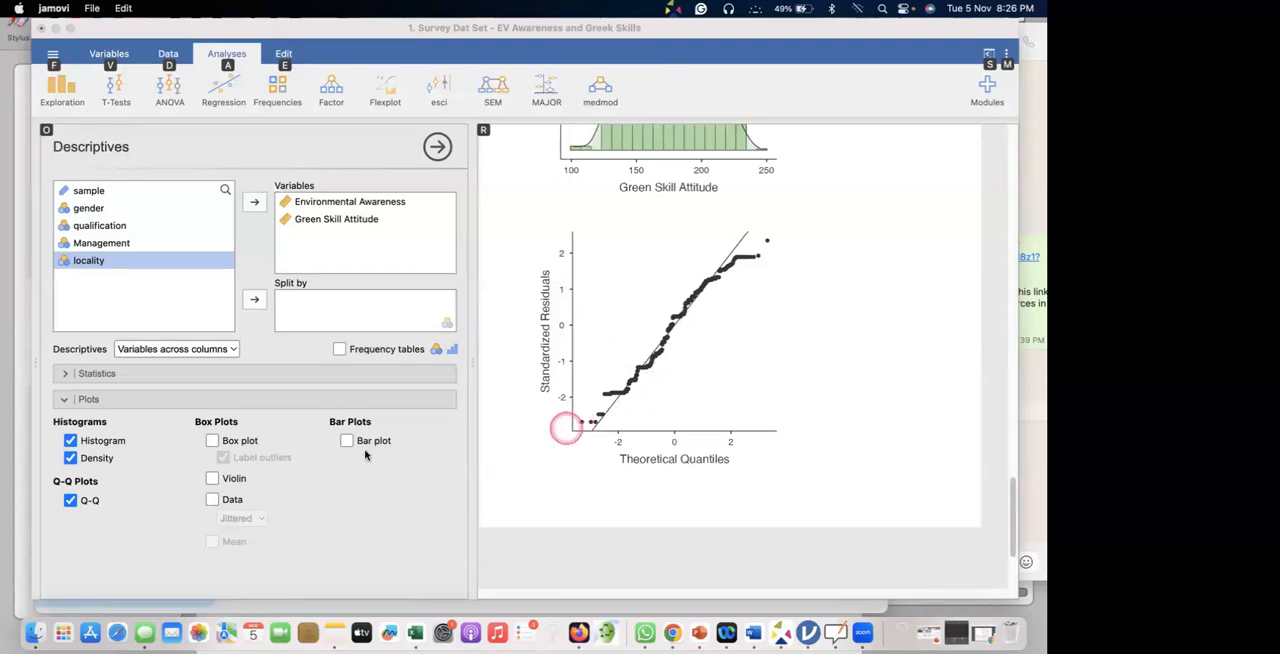
pyautogui.scroll(1, 664, 331)
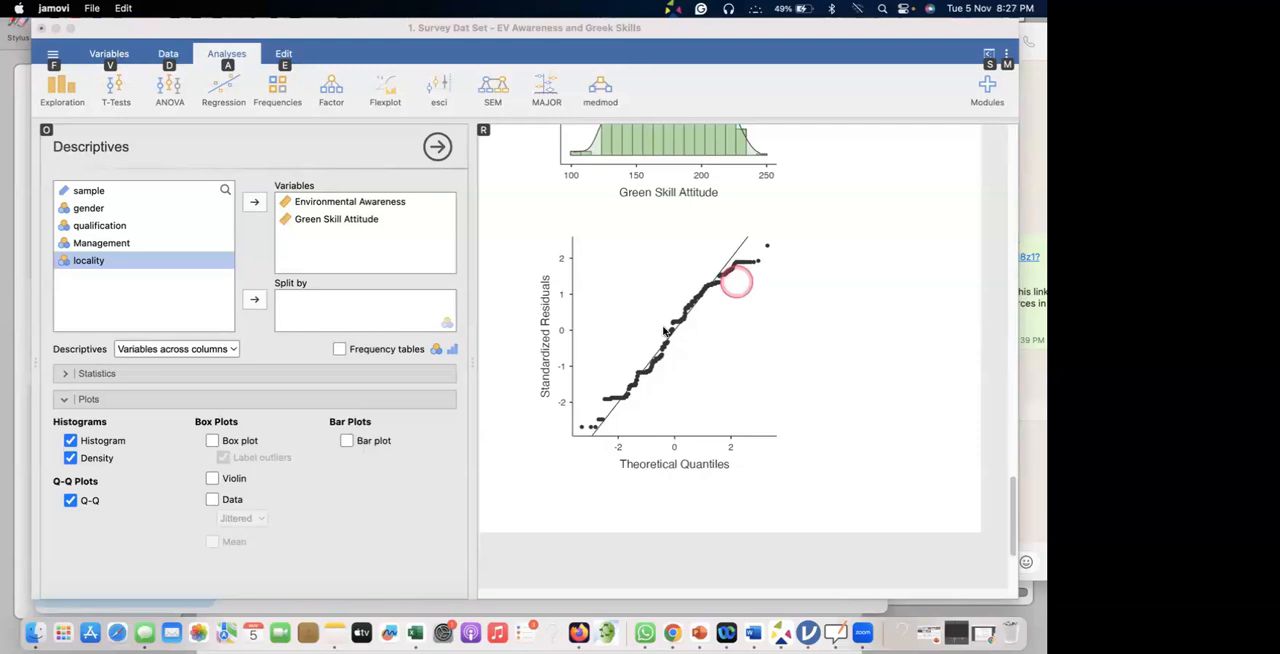
# Annotate the Green Skill Attitude Q-Q plot by circling both tails and the central points and writing "Nor" beside them.
pyautogui.click(588, 418)
pyautogui.scroll(-15, 588, 418)
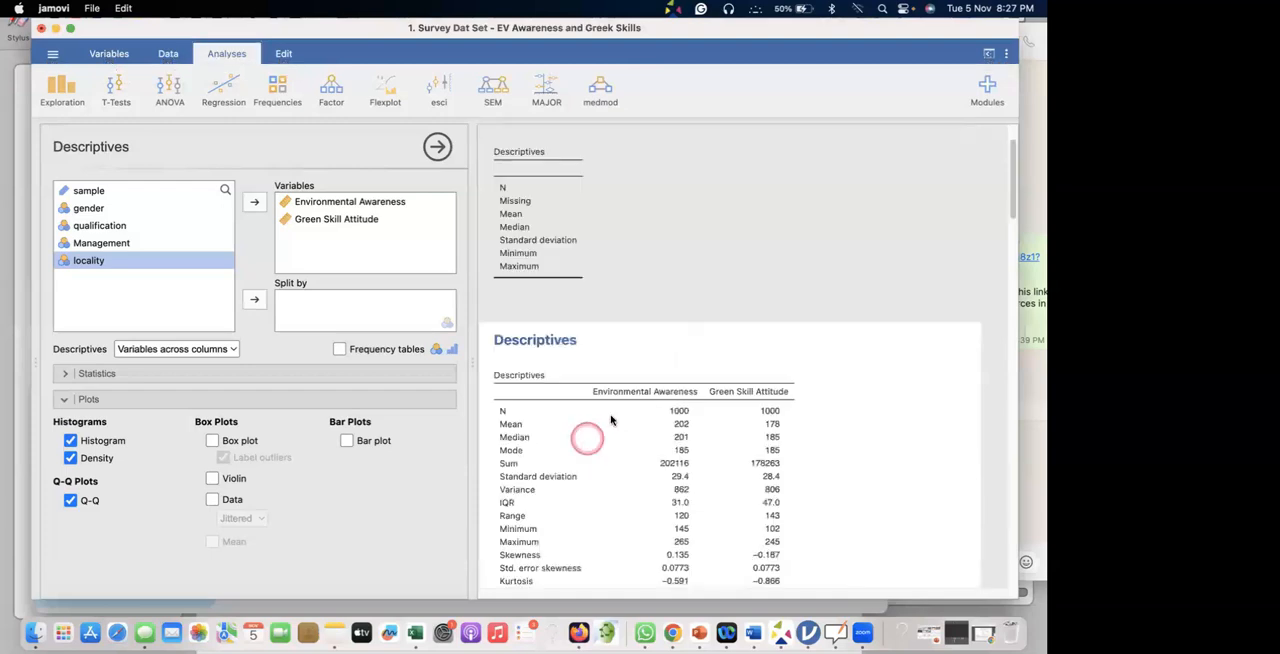
pyautogui.scroll(-15, 589, 400)
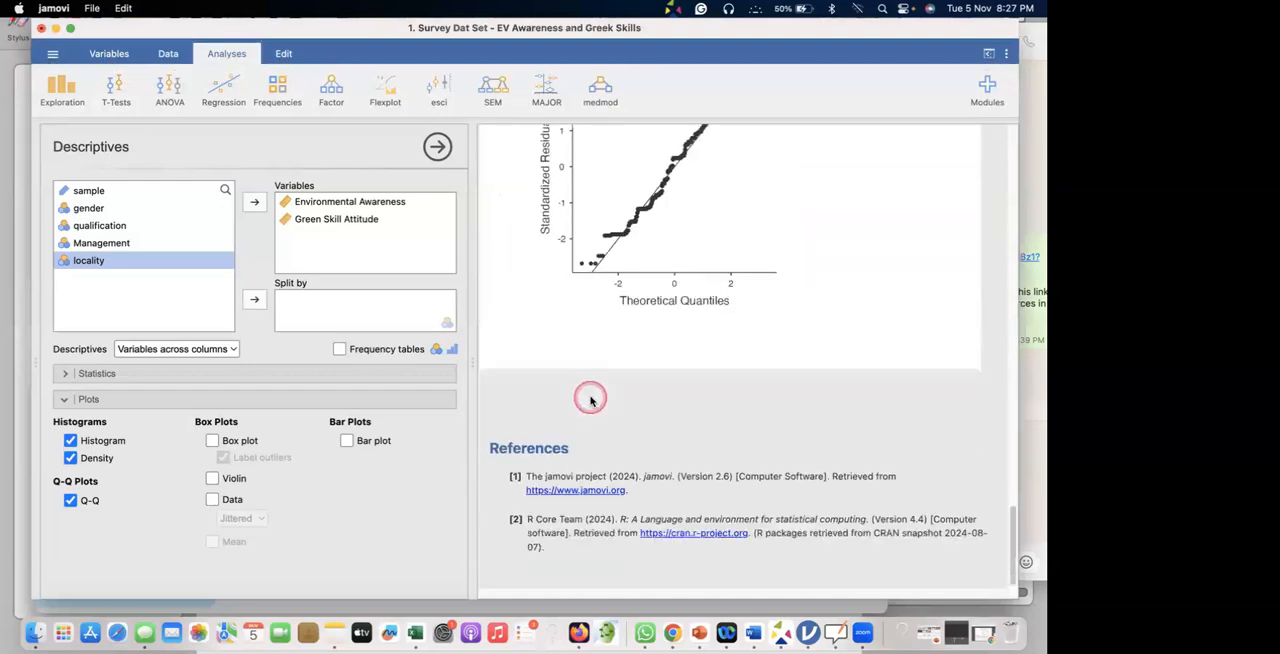
pyautogui.scroll(2, 590, 398)
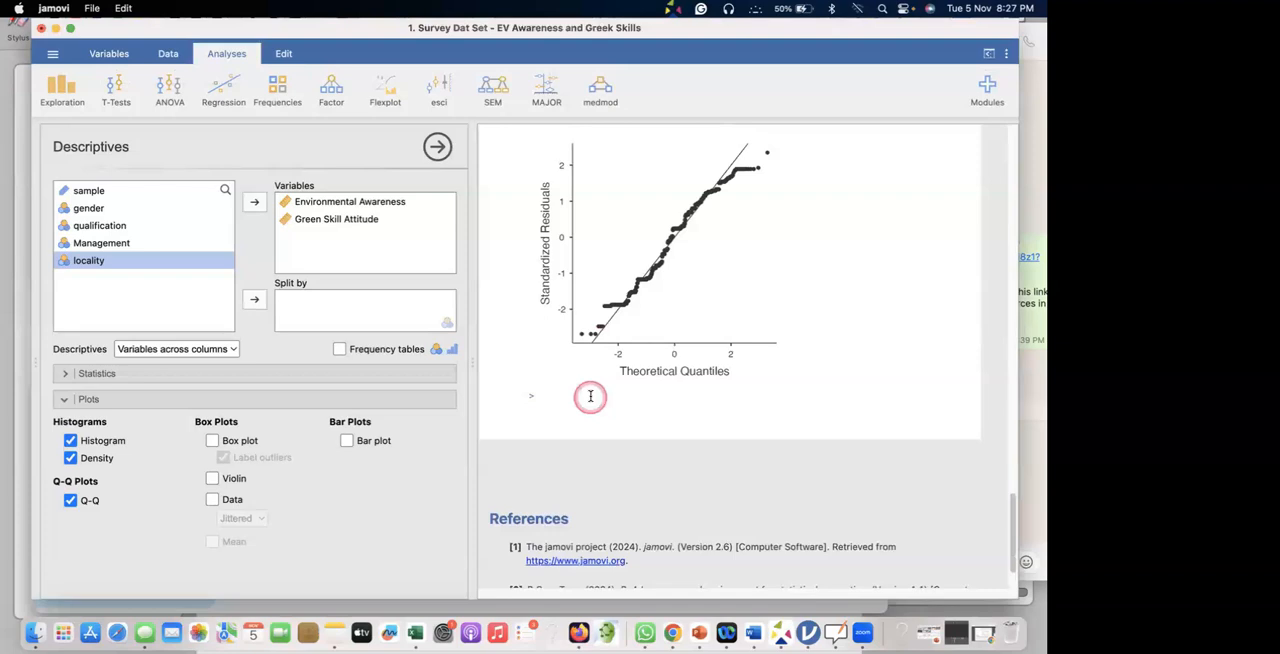
pyautogui.hotkey('ctrl', 'alt', 'a')
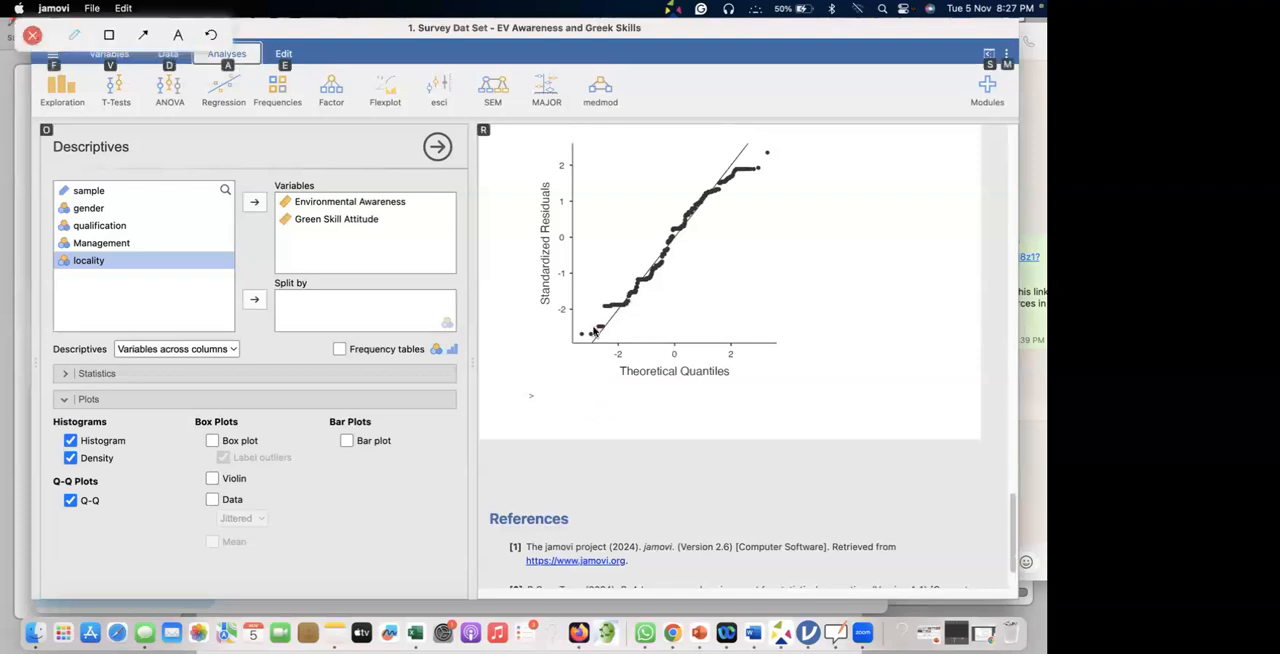
pyautogui.moveTo(595, 312)
pyautogui.mouseDown()
pyautogui.moveTo(578, 362)
pyautogui.moveTo(597, 310)
pyautogui.mouseUp()
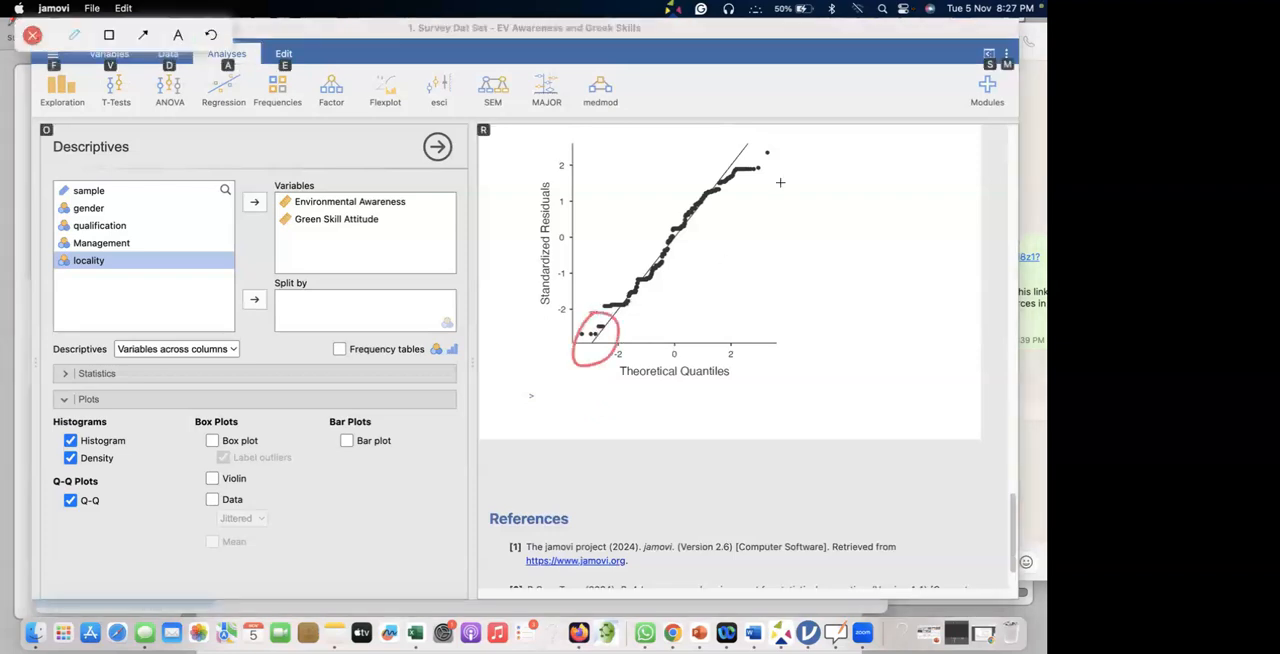
pyautogui.moveTo(728, 182)
pyautogui.mouseDown()
pyautogui.moveTo(745, 186)
pyautogui.moveTo(730, 163)
pyautogui.moveTo(666, 194)
pyautogui.moveTo(632, 312)
pyautogui.moveTo(715, 225)
pyautogui.moveTo(722, 160)
pyautogui.moveTo(692, 165)
pyautogui.moveTo(730, 165)
pyautogui.mouseUp()
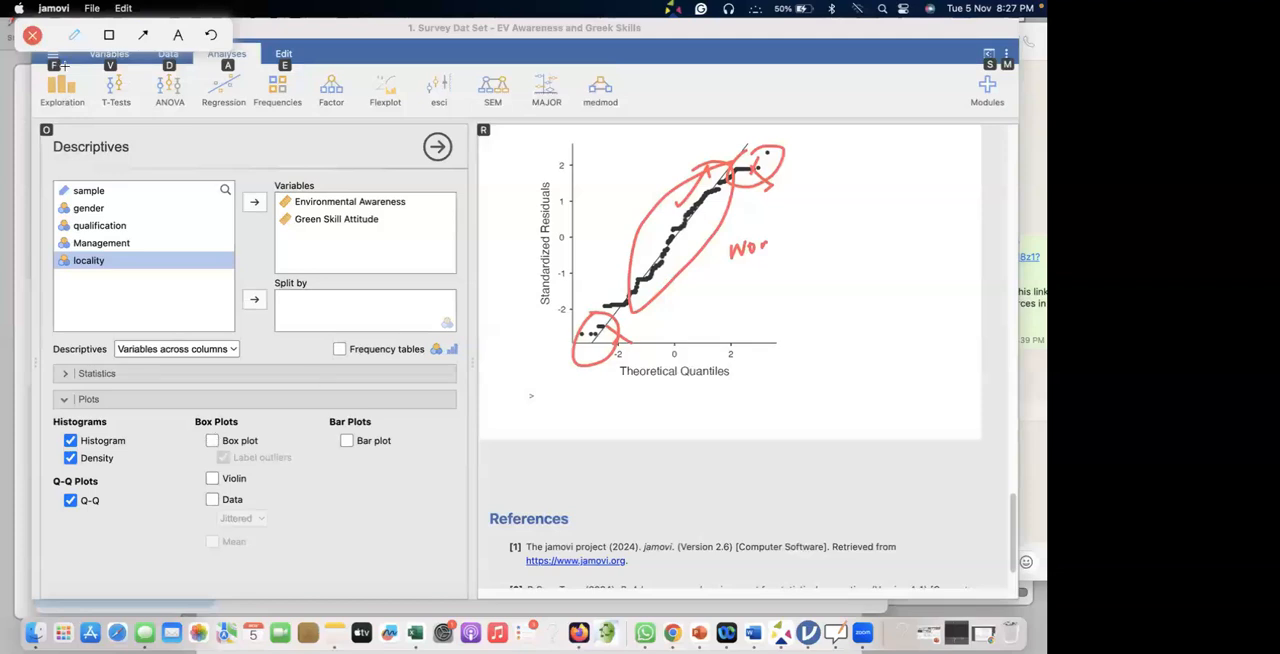
# Add box plots for Environmental Awareness and Green Skill Attitude and examine both for spread and outliers.
pyautogui.click(212, 441)
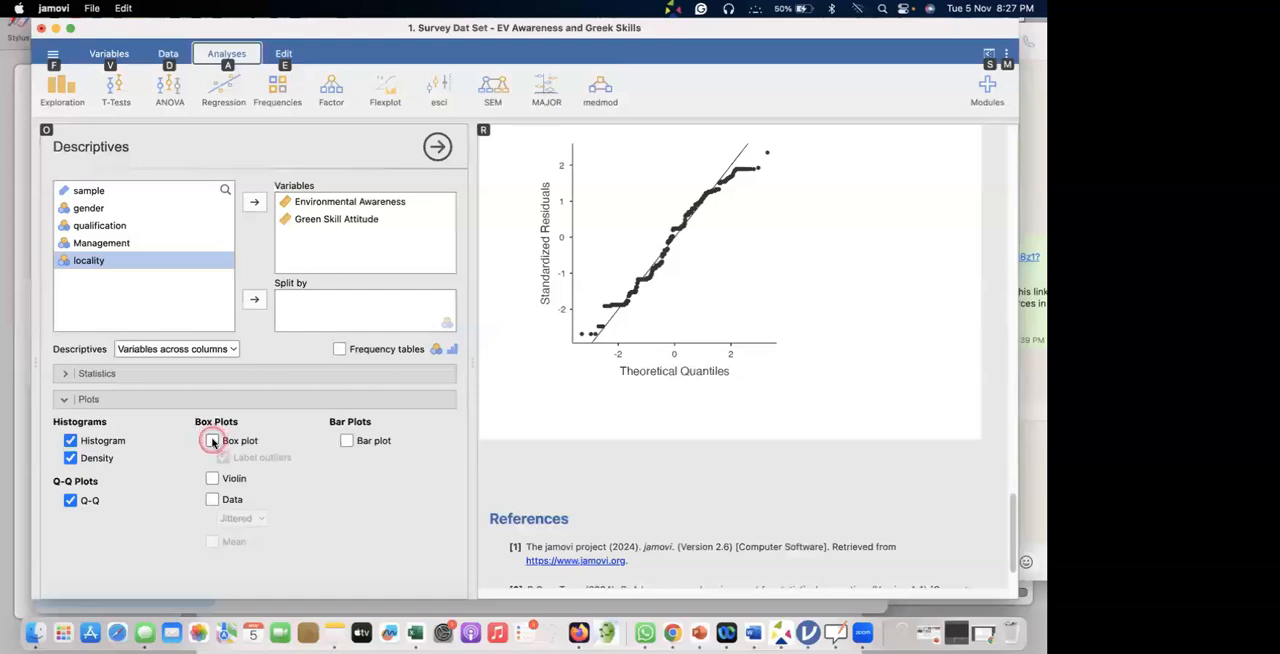
pyautogui.click(212, 441)
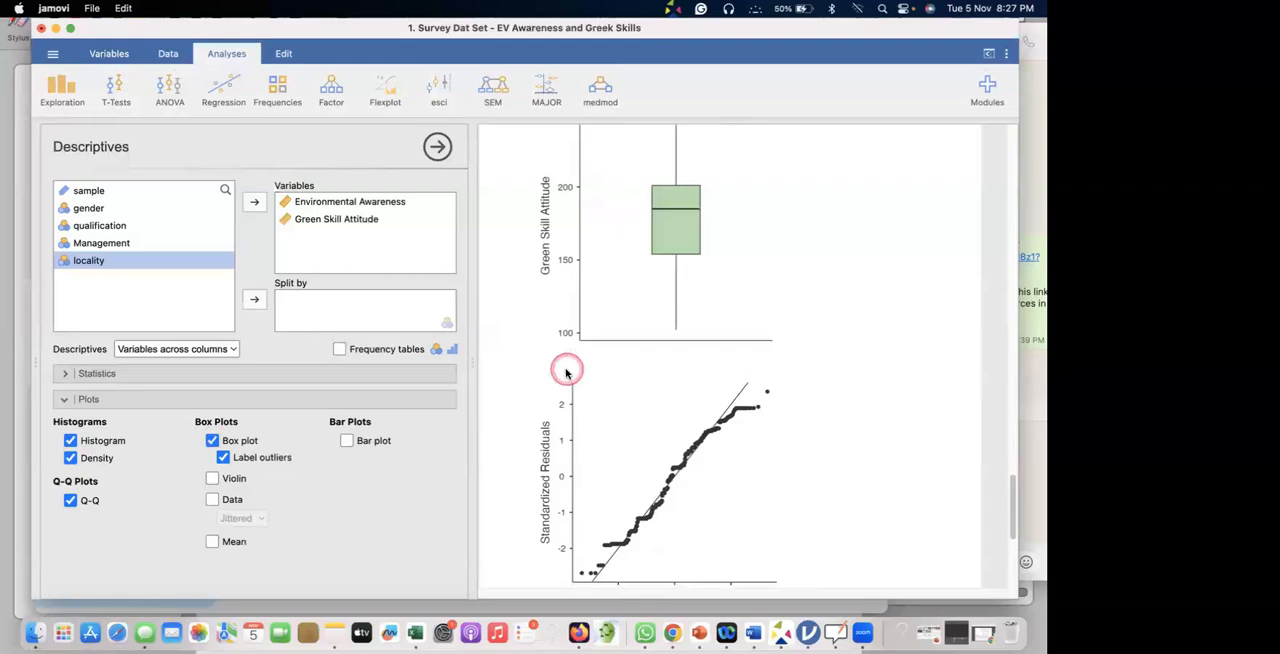
pyautogui.scroll(3, 637, 277)
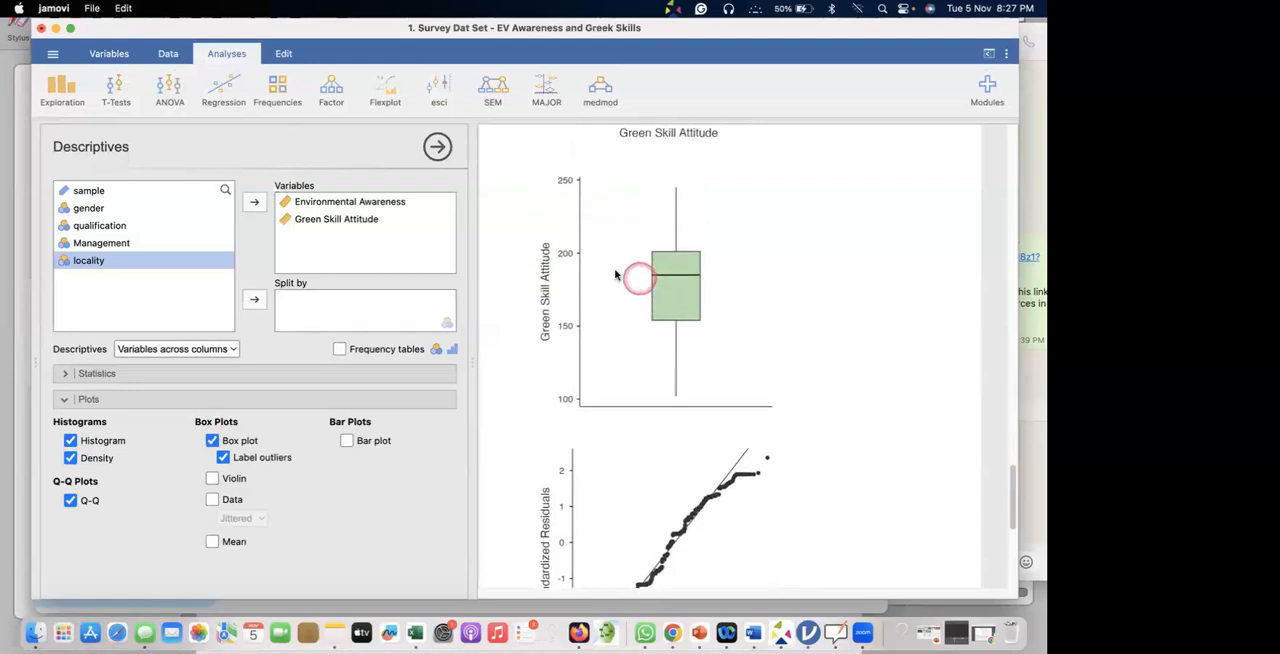
pyautogui.scroll(3, 705, 286)
pyautogui.scroll(-15, 686, 287)
pyautogui.scroll(18, 685, 290)
pyautogui.scroll(2, 685, 295)
pyautogui.scroll(-4, 685, 300)
pyautogui.scroll(20, 675, 343)
pyautogui.scroll(10, 675, 343)
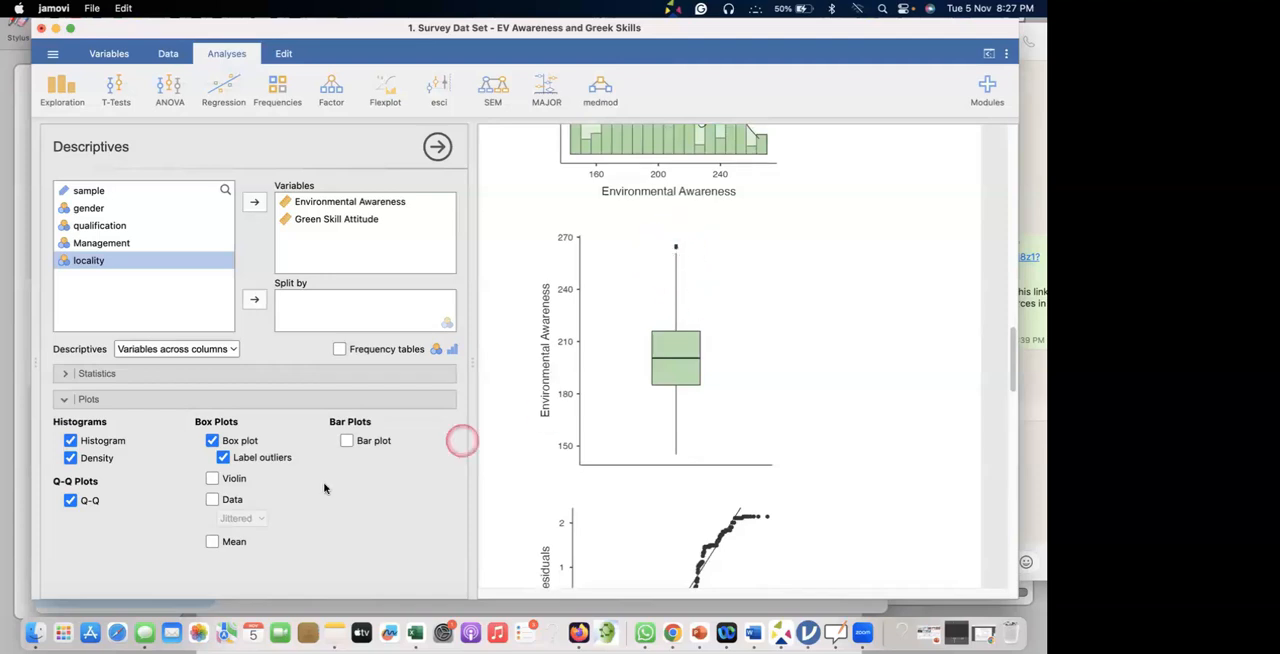
# Overlay violins, jittered data points and mean markers on both box plots and compare the two variables.
pyautogui.click(234, 481)
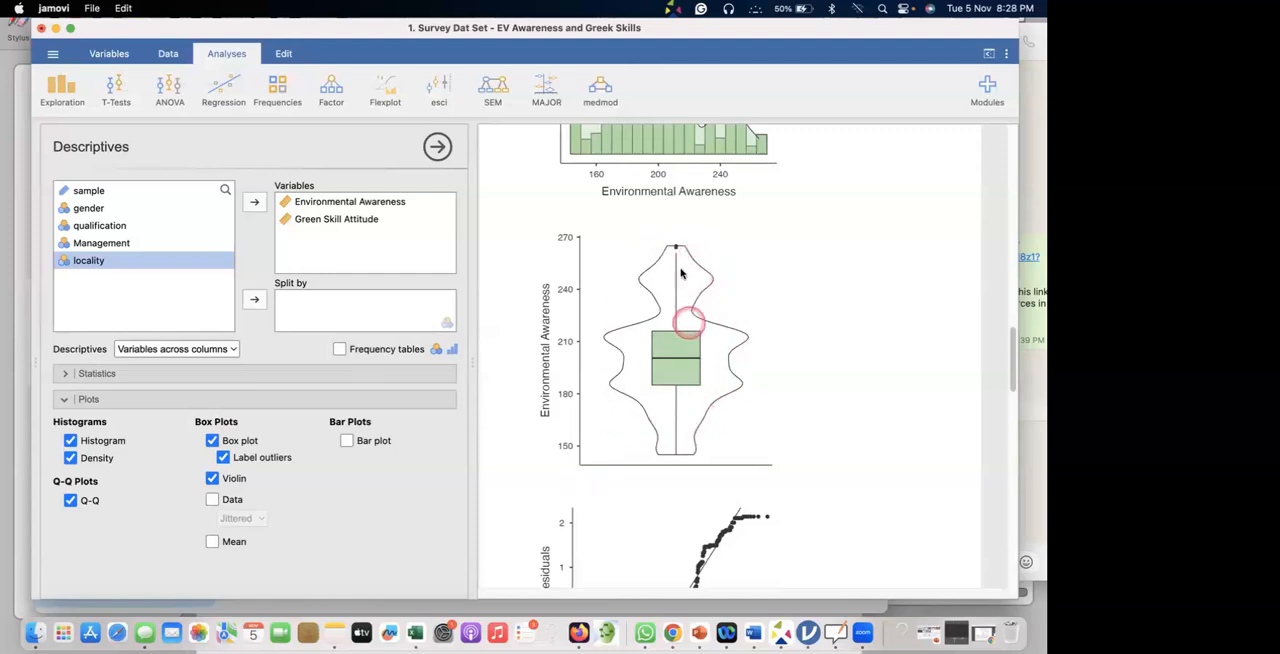
pyautogui.click(212, 500)
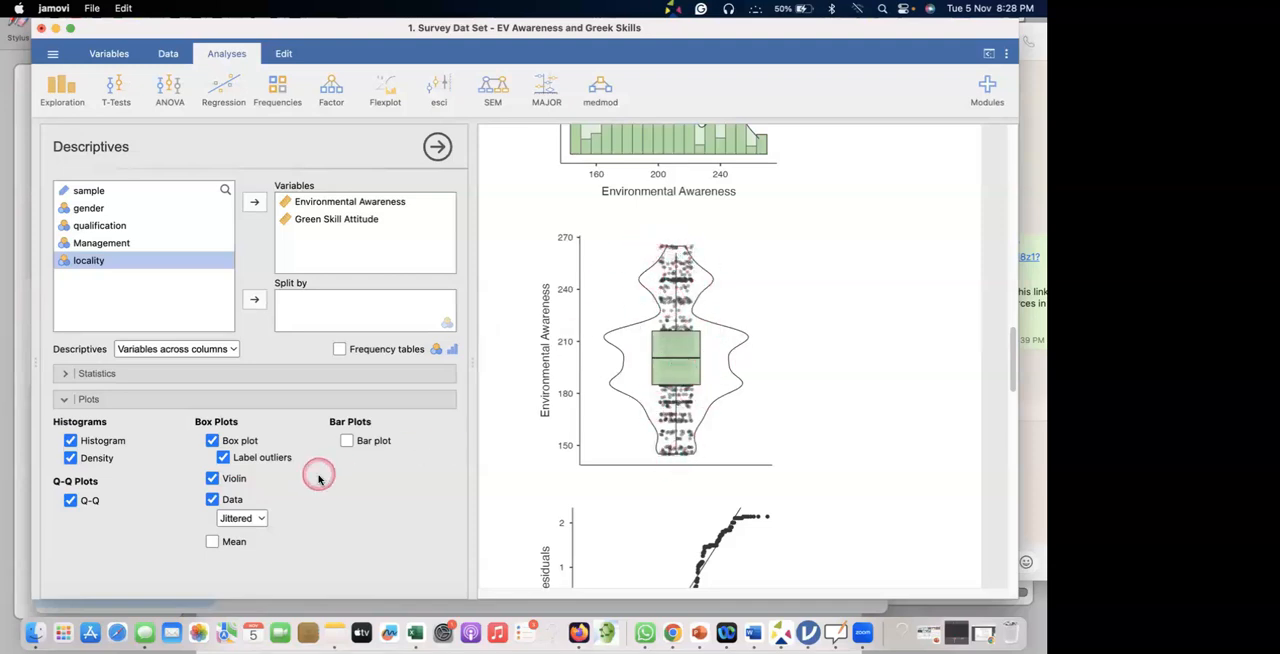
pyautogui.click(212, 541)
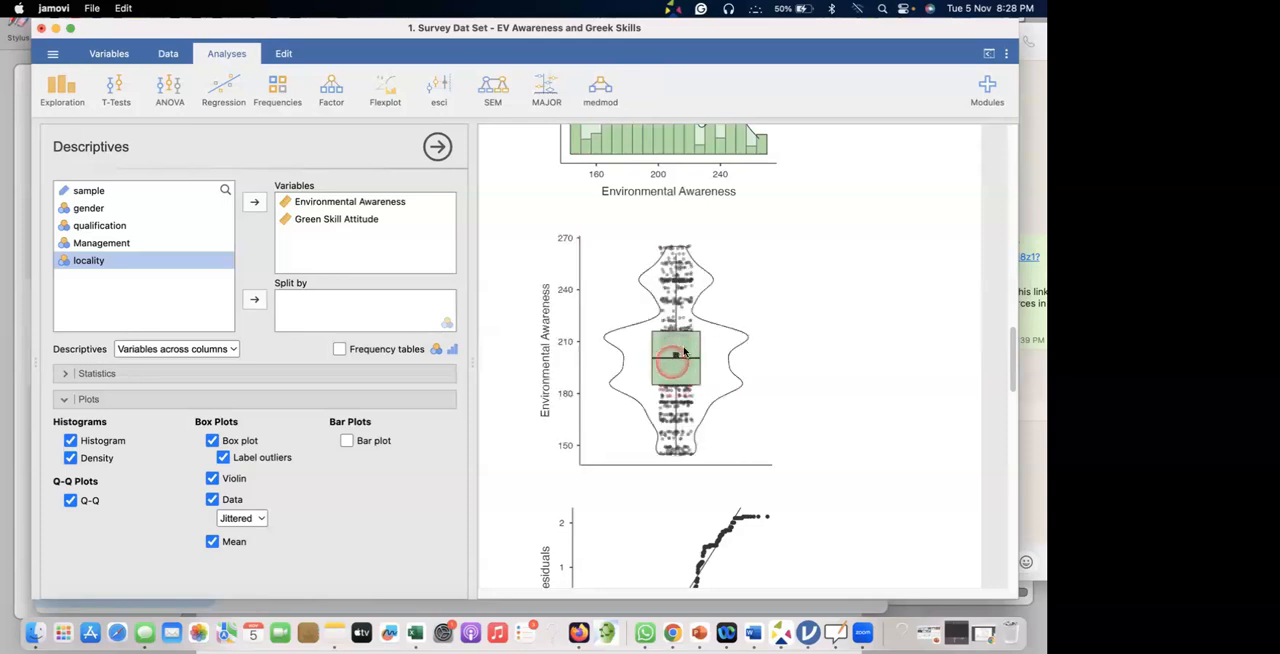
pyautogui.scroll(-10, 688, 372)
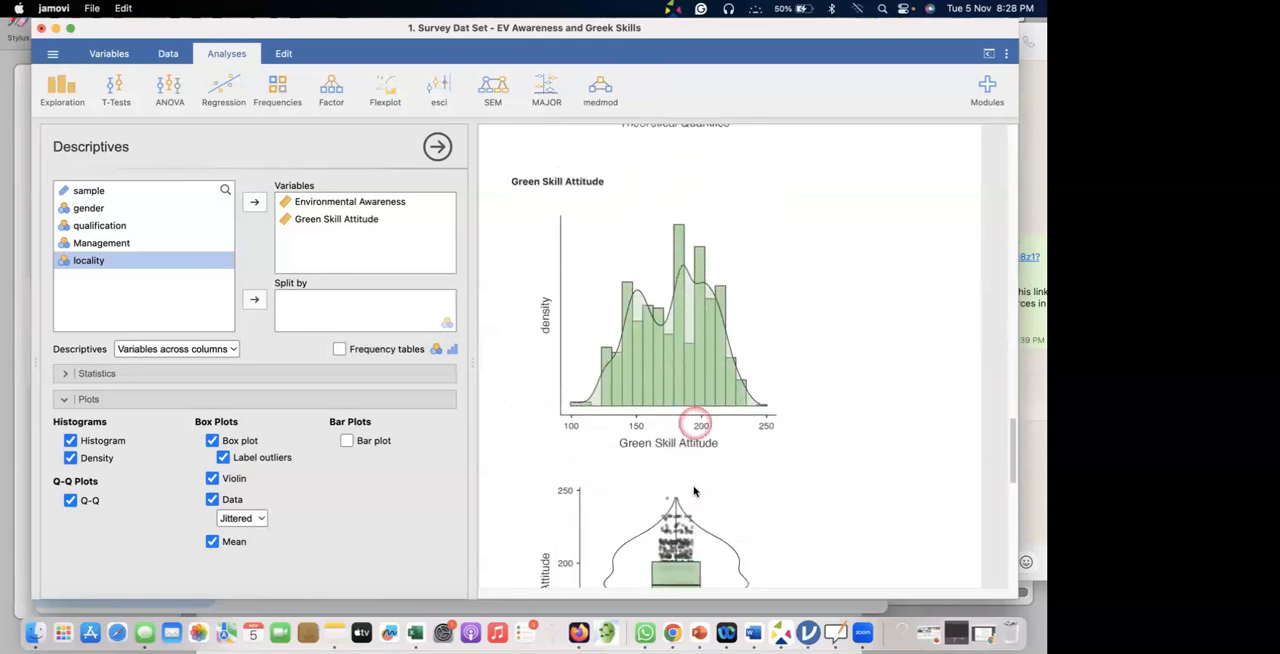
pyautogui.scroll(-3, 688, 460)
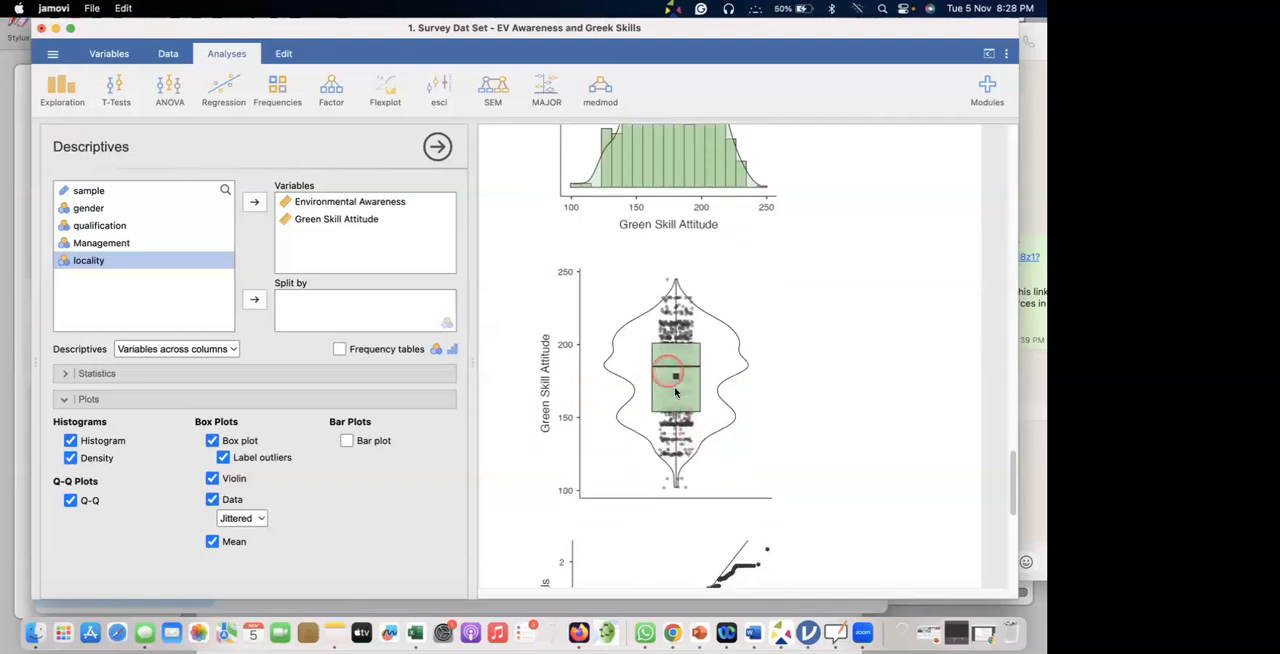
pyautogui.scroll(20, 681, 381)
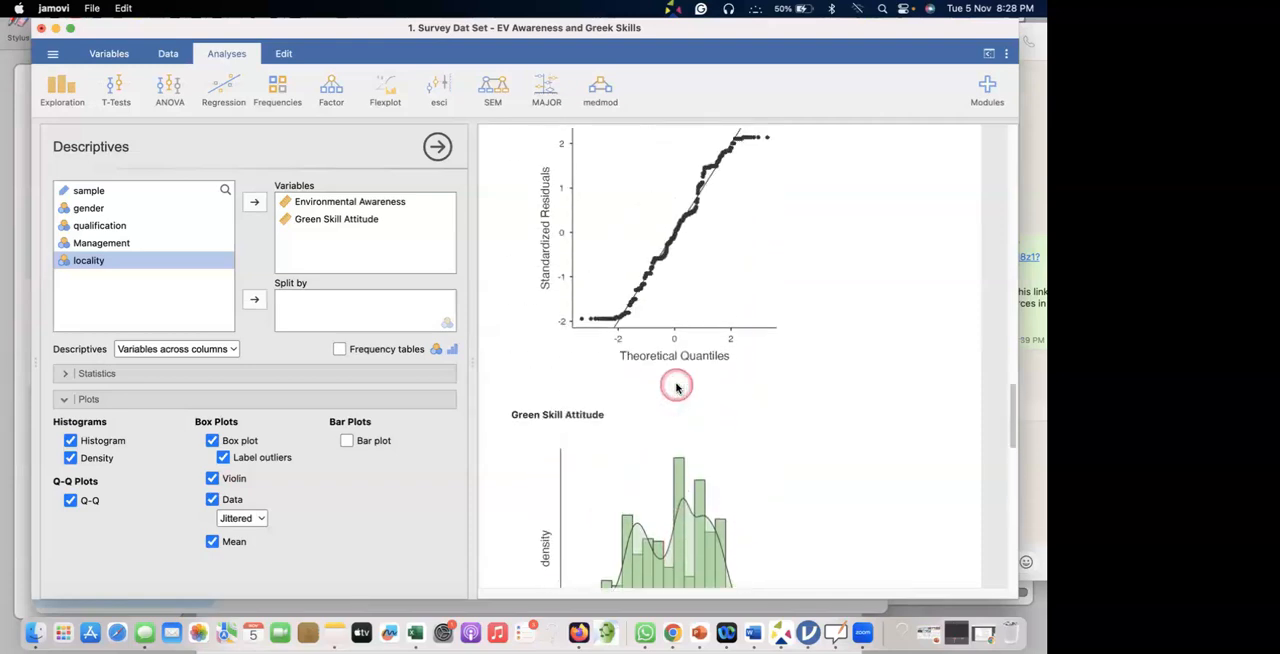
pyautogui.scroll(5, 675, 390)
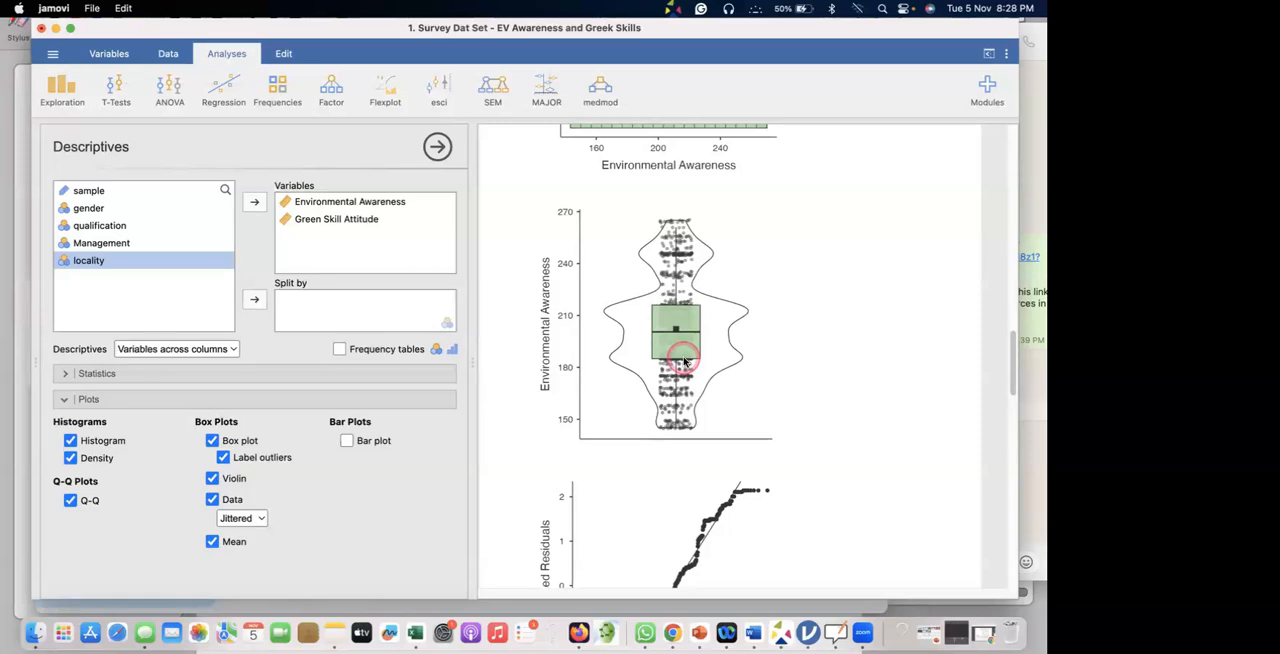
# Annotate the Environmental Awareness box plot with Q1, Q2 and Q3, outlining the box and circling the quartile labels and mean marker.
pyautogui.hotkey('alt', 'a')
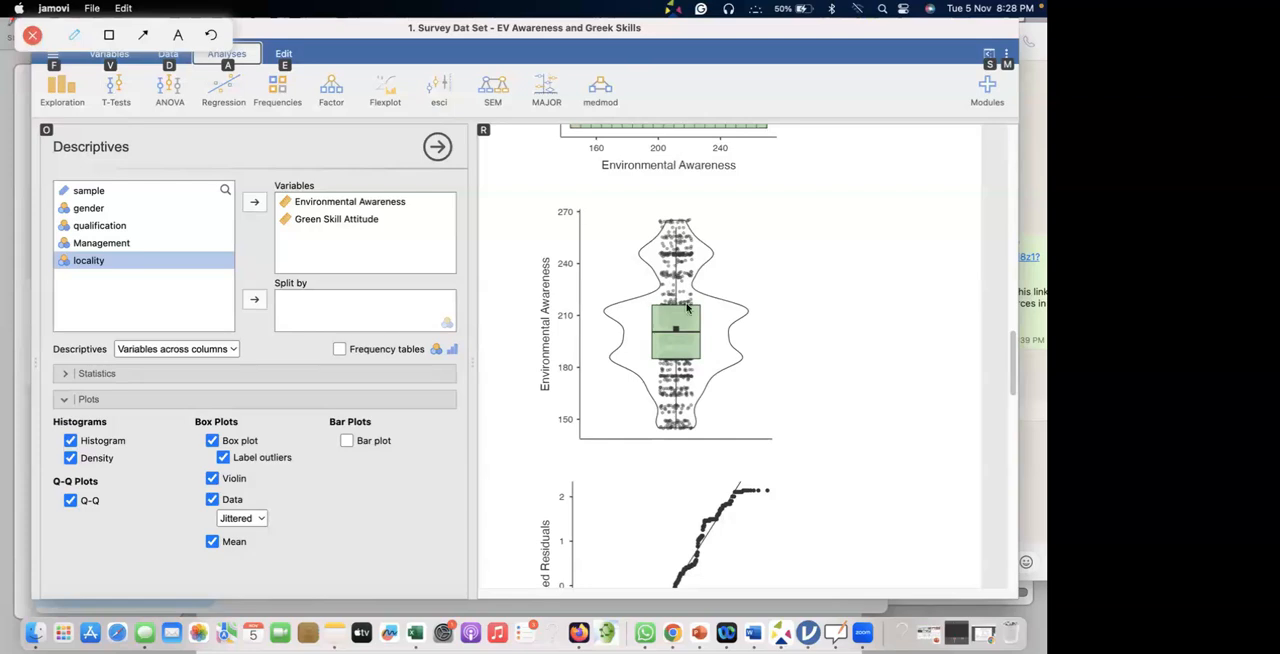
pyautogui.moveTo(701, 333); pyautogui.dragTo(765, 333)
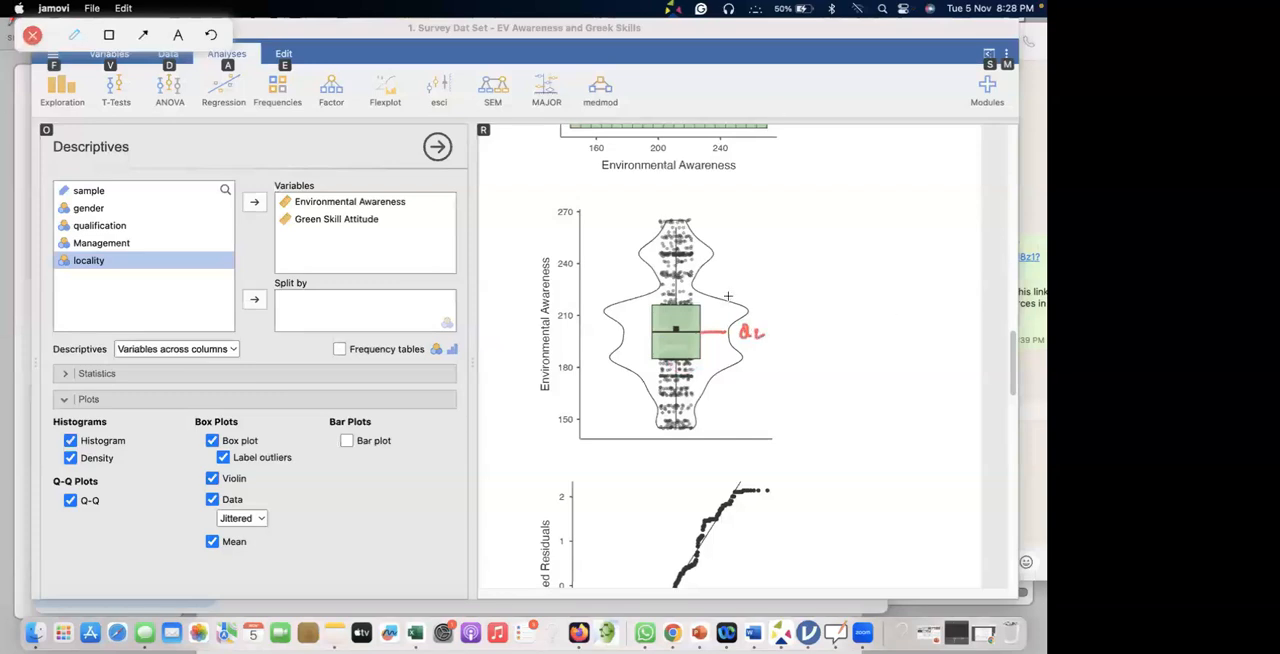
pyautogui.moveTo(696, 304)
pyautogui.mouseDown()
pyautogui.moveTo(770, 296)
pyautogui.moveTo(792, 308)
pyautogui.mouseUp()
pyautogui.moveTo(700, 355); pyautogui.dragTo(780, 366)
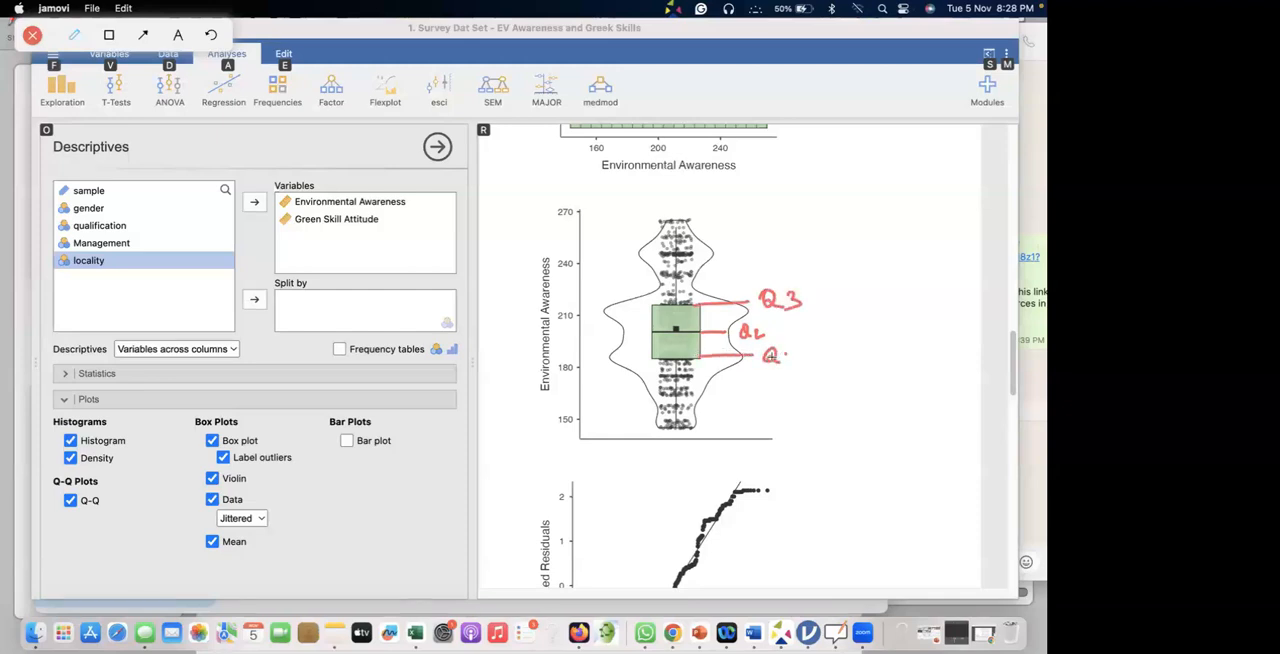
pyautogui.moveTo(651, 307); pyautogui.dragTo(653, 359)
pyautogui.moveTo(653, 310)
pyautogui.mouseDown()
pyautogui.moveTo(700, 307)
pyautogui.moveTo(698, 358)
pyautogui.mouseUp()
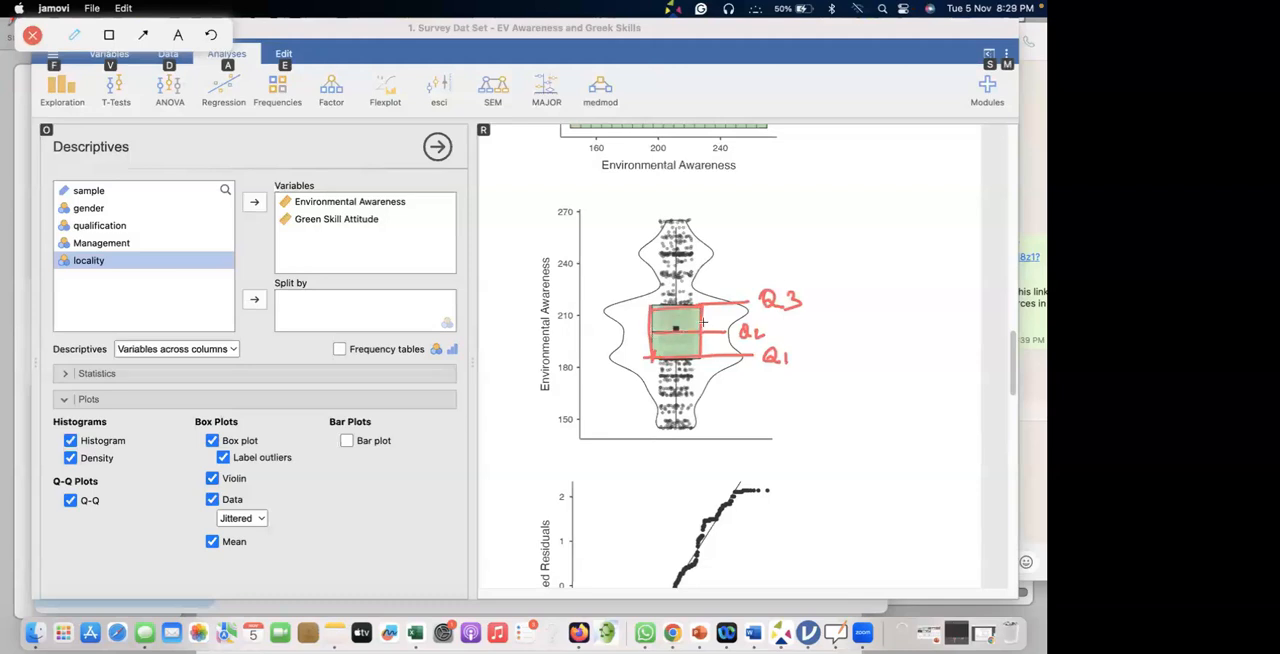
pyautogui.moveTo(785, 340)
pyautogui.mouseDown()
pyautogui.moveTo(766, 376)
pyautogui.moveTo(776, 343)
pyautogui.moveTo(738, 346)
pyautogui.moveTo(762, 320)
pyautogui.moveTo(812, 305)
pyautogui.moveTo(758, 294)
pyautogui.mouseUp()
pyautogui.moveTo(683, 322); pyautogui.dragTo(675, 319)
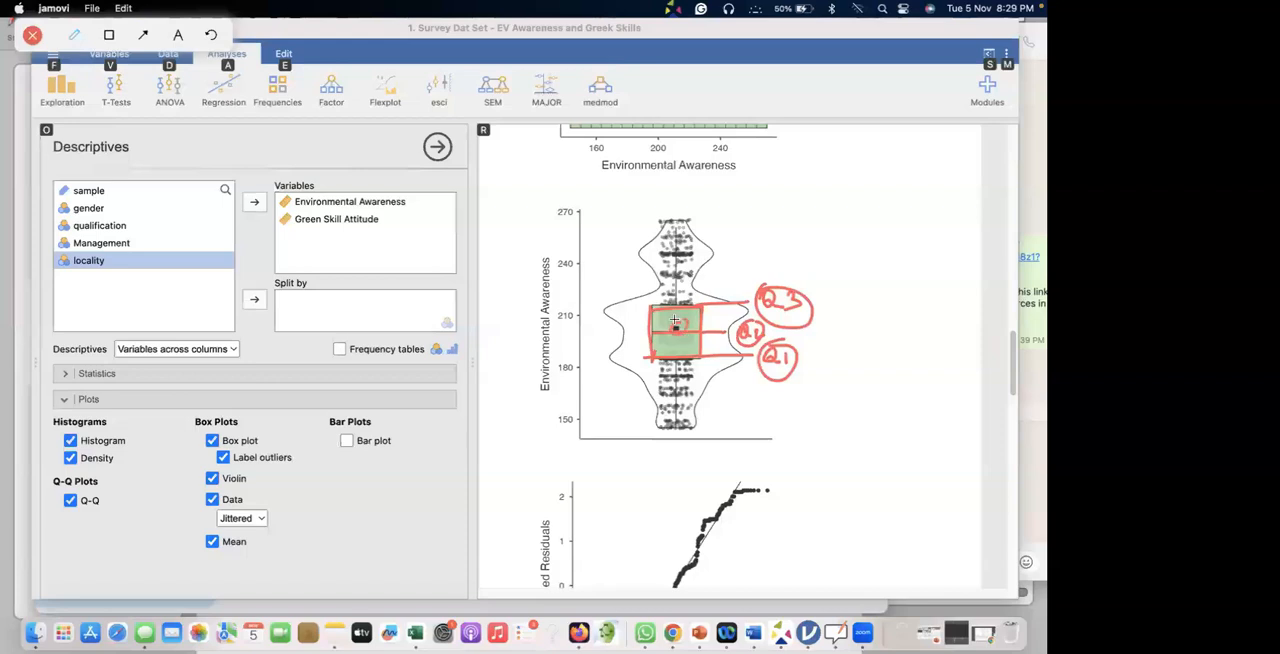
# Mark the maximum and minimum on the Environmental Awareness box plot and trace both whiskers.
pyautogui.moveTo(682, 218)
pyautogui.mouseDown()
pyautogui.moveTo(660, 218)
pyautogui.moveTo(787, 205)
pyautogui.mouseUp()
pyautogui.moveTo(688, 426); pyautogui.dragTo(720, 425)
pyautogui.moveTo(724, 426)
pyautogui.mouseDown()
pyautogui.moveTo(766, 412)
pyautogui.moveTo(648, 428)
pyautogui.mouseUp()
pyautogui.moveTo(654, 222)
pyautogui.mouseDown()
pyautogui.moveTo(735, 219)
pyautogui.moveTo(677, 280)
pyautogui.moveTo(677, 302)
pyautogui.mouseUp()
pyautogui.moveTo(679, 362)
pyautogui.mouseDown()
pyautogui.moveTo(678, 425)
pyautogui.moveTo(638, 426)
pyautogui.mouseUp()
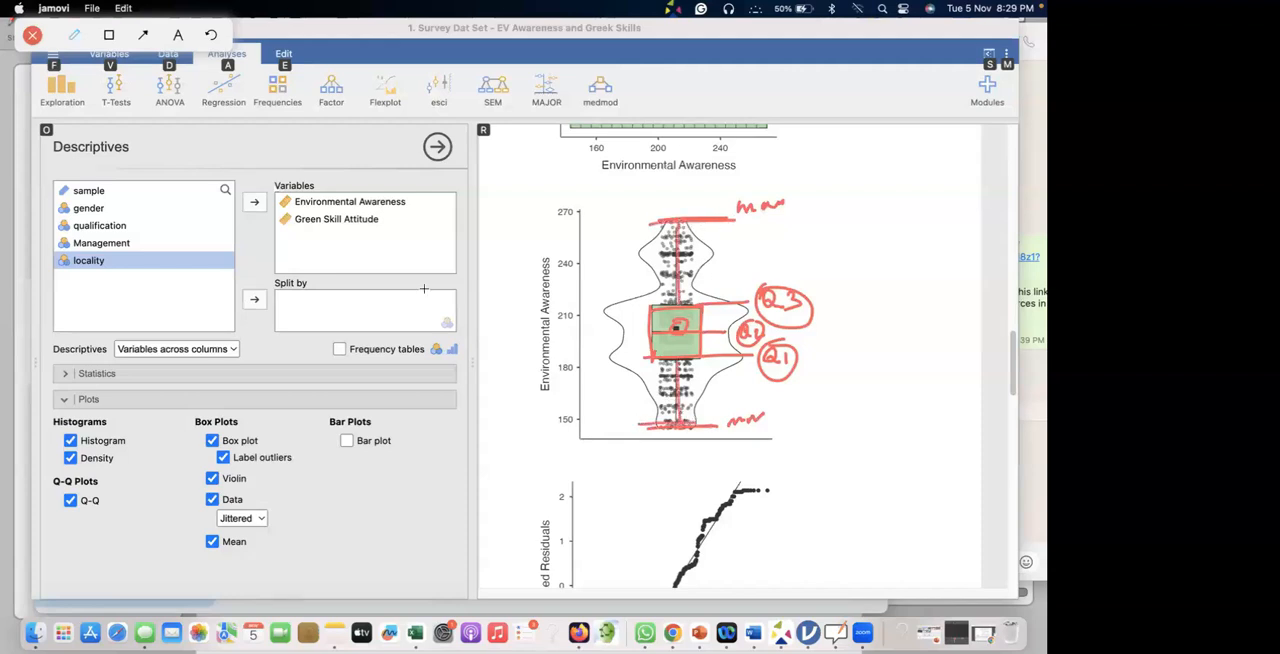
# Write "Box Plot" beside the plot, circle the maximum and minimum labels, and clear all annotations.
pyautogui.moveTo(494, 225)
pyautogui.mouseDown()
pyautogui.moveTo(492, 252)
pyautogui.moveTo(518, 232)
pyautogui.moveTo(541, 239)
pyautogui.mouseUp()
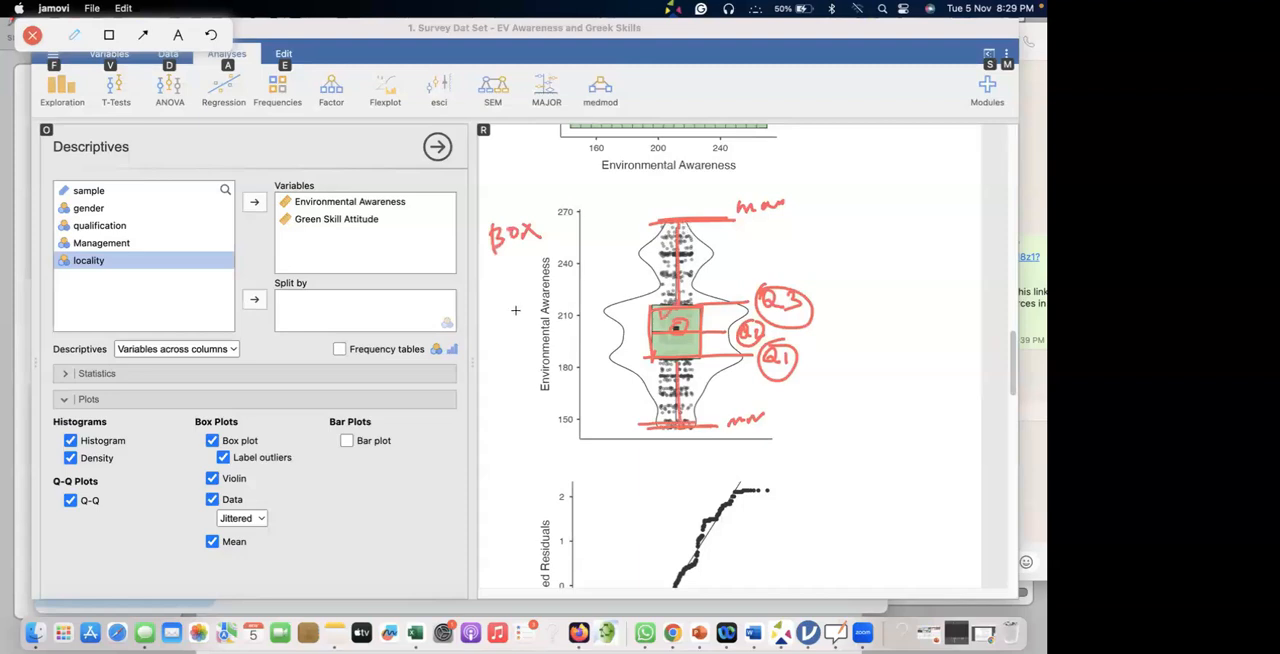
pyautogui.moveTo(508, 276)
pyautogui.mouseDown()
pyautogui.moveTo(510, 298)
pyautogui.moveTo(517, 283)
pyautogui.moveTo(553, 278)
pyautogui.mouseUp()
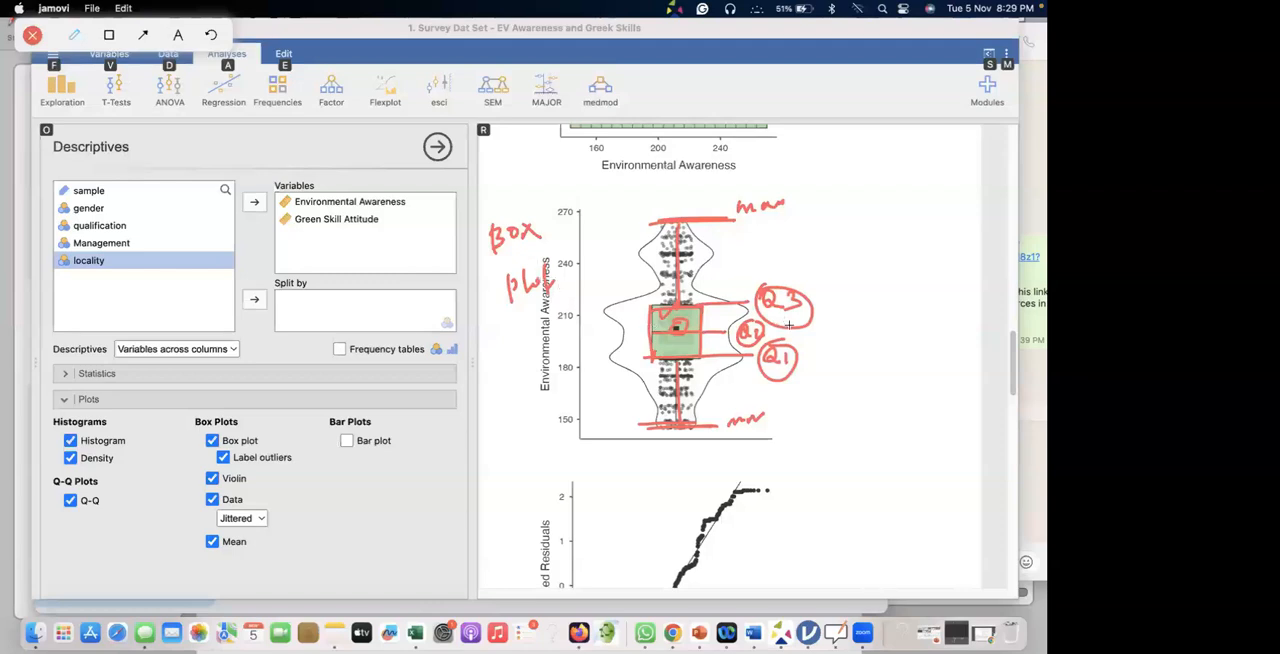
pyautogui.moveTo(777, 199)
pyautogui.mouseDown()
pyautogui.moveTo(736, 218)
pyautogui.moveTo(776, 197)
pyautogui.mouseUp()
pyautogui.moveTo(760, 396)
pyautogui.mouseDown()
pyautogui.moveTo(716, 424)
pyautogui.moveTo(729, 395)
pyautogui.mouseUp()
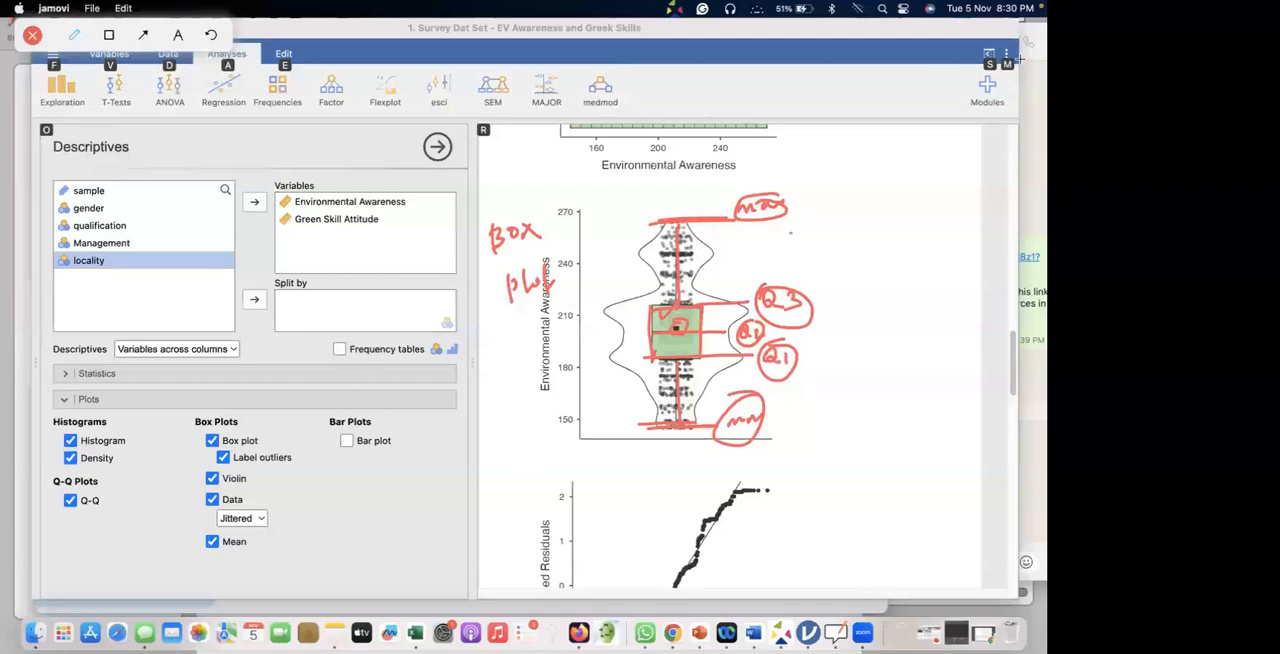
pyautogui.moveTo(1000, 76); pyautogui.dragTo(990, 202)
pyautogui.click(32, 37)
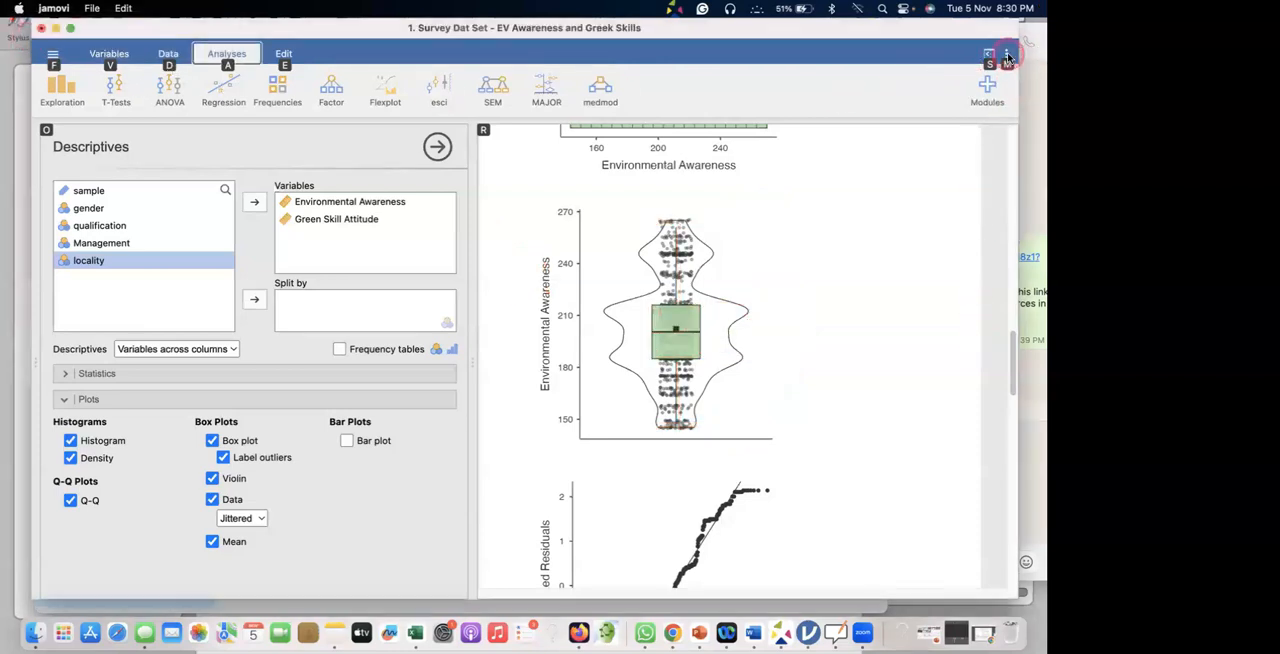
# Try the Blues and Greys color palettes on the plots and restore the Greens palette.
pyautogui.click(1006, 56)
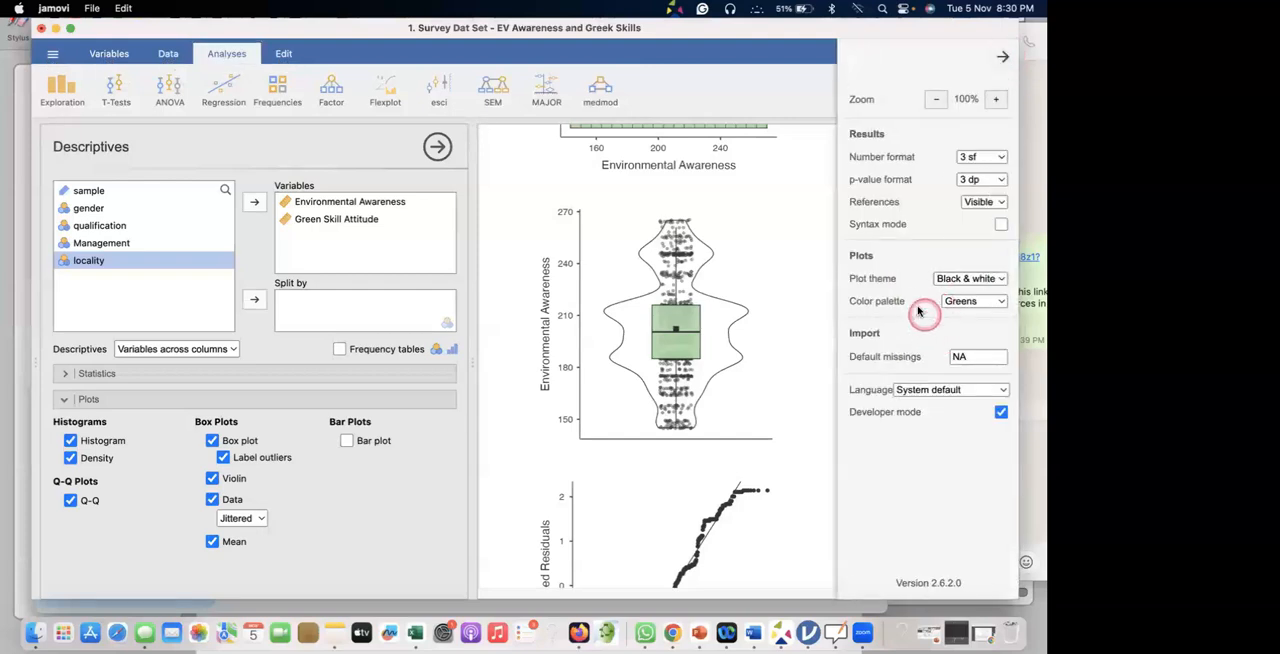
pyautogui.click(962, 304)
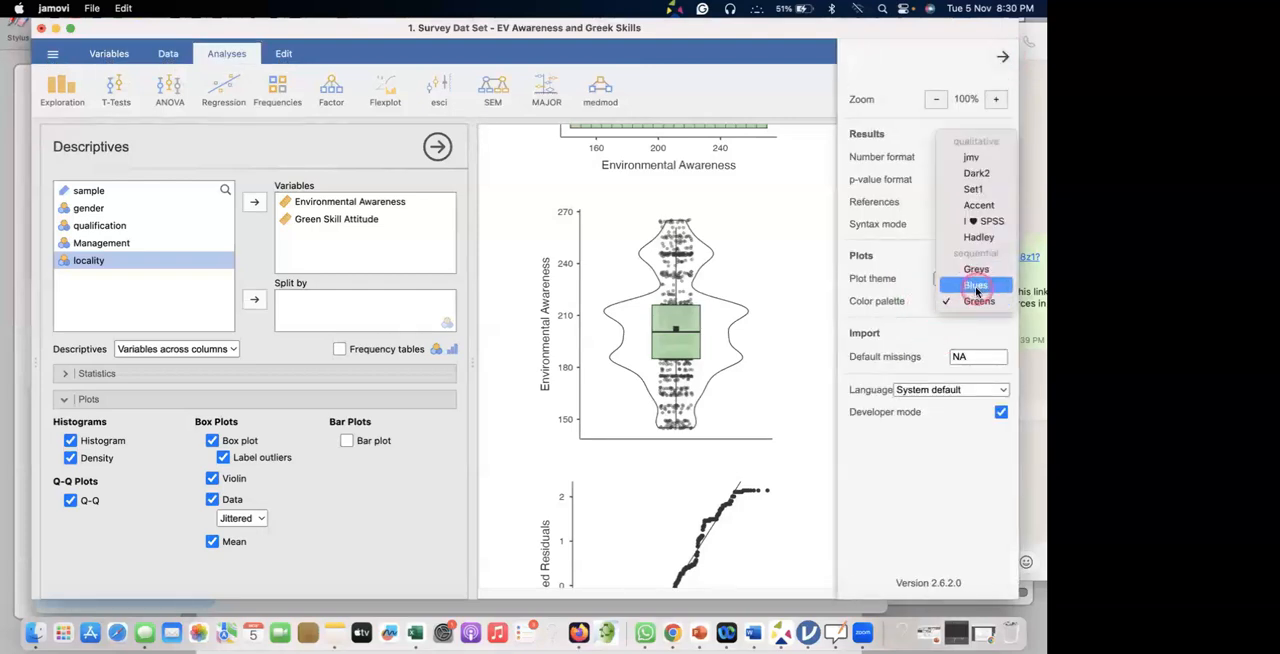
pyautogui.click(977, 289)
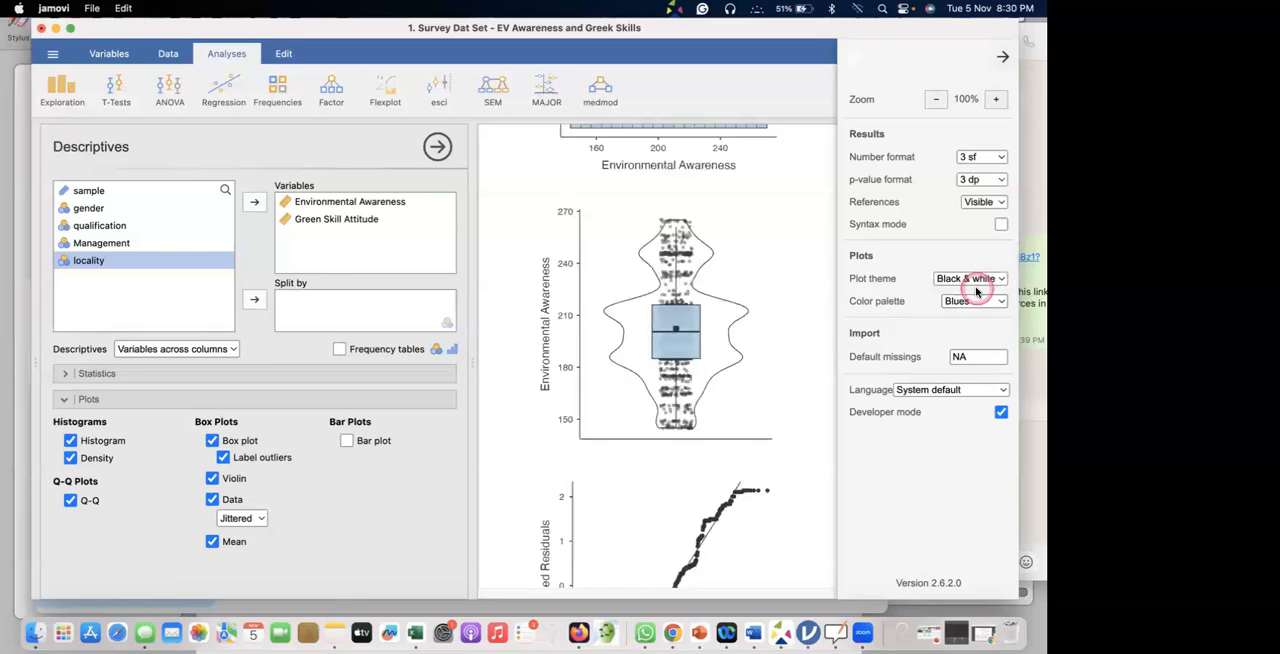
pyautogui.click(970, 301)
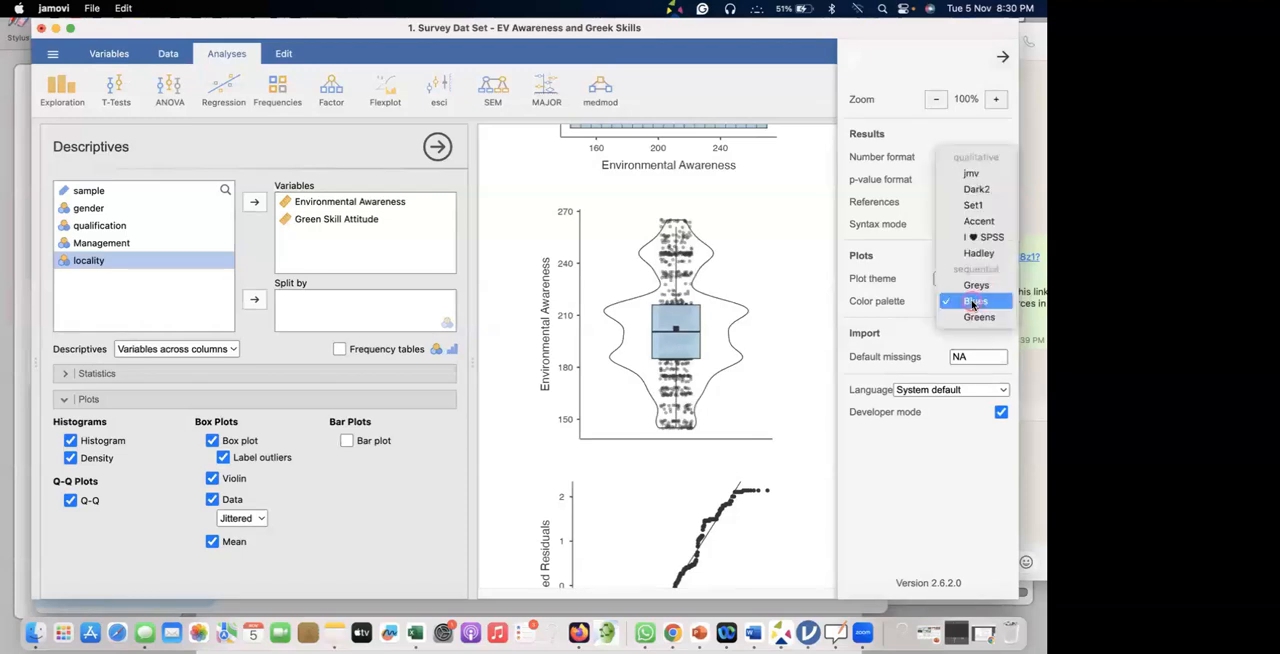
pyautogui.click(975, 285)
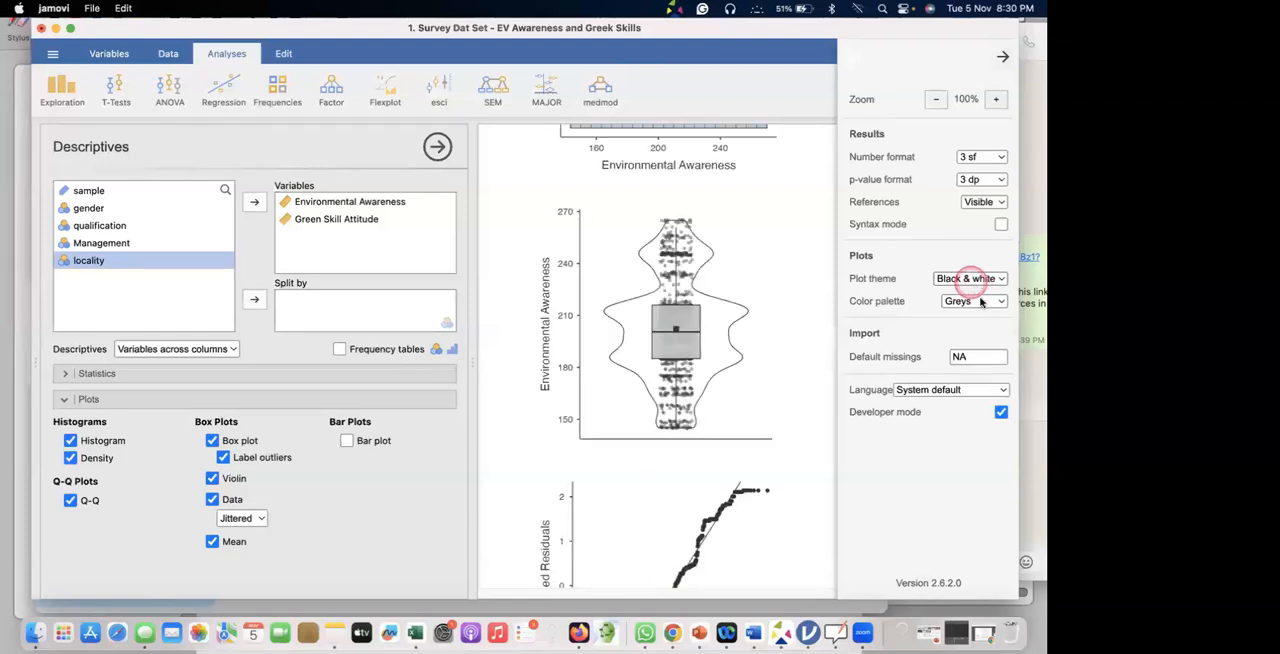
pyautogui.click(975, 300)
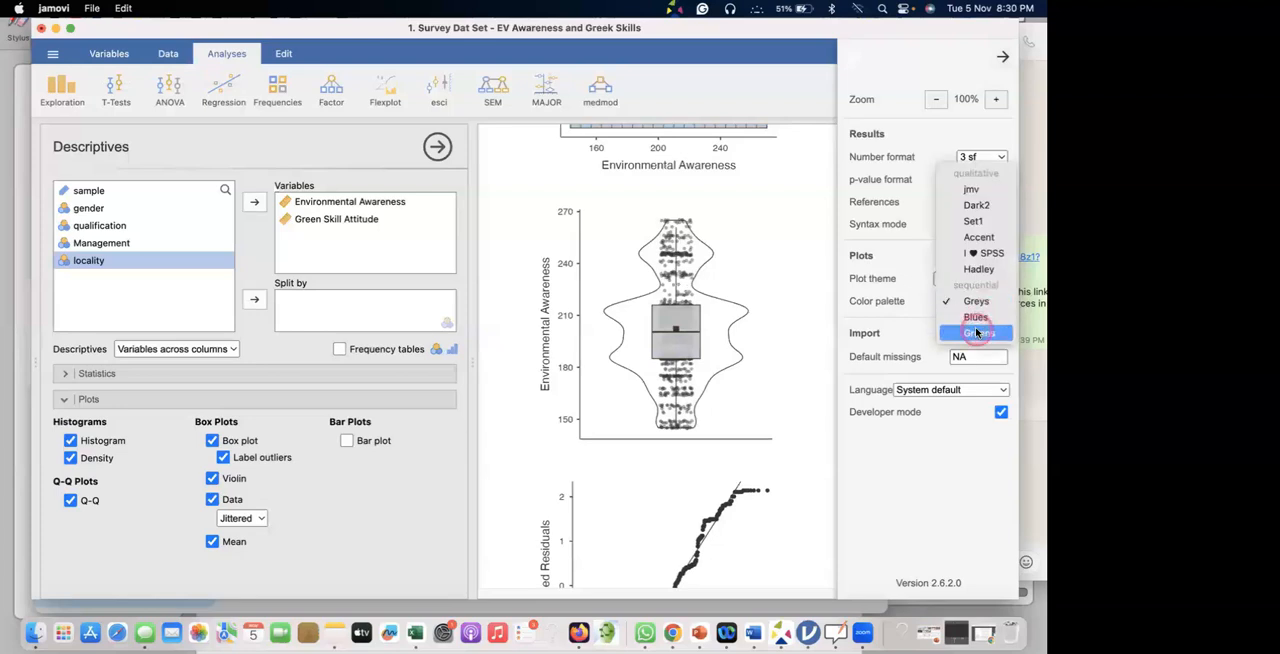
pyautogui.click(977, 332)
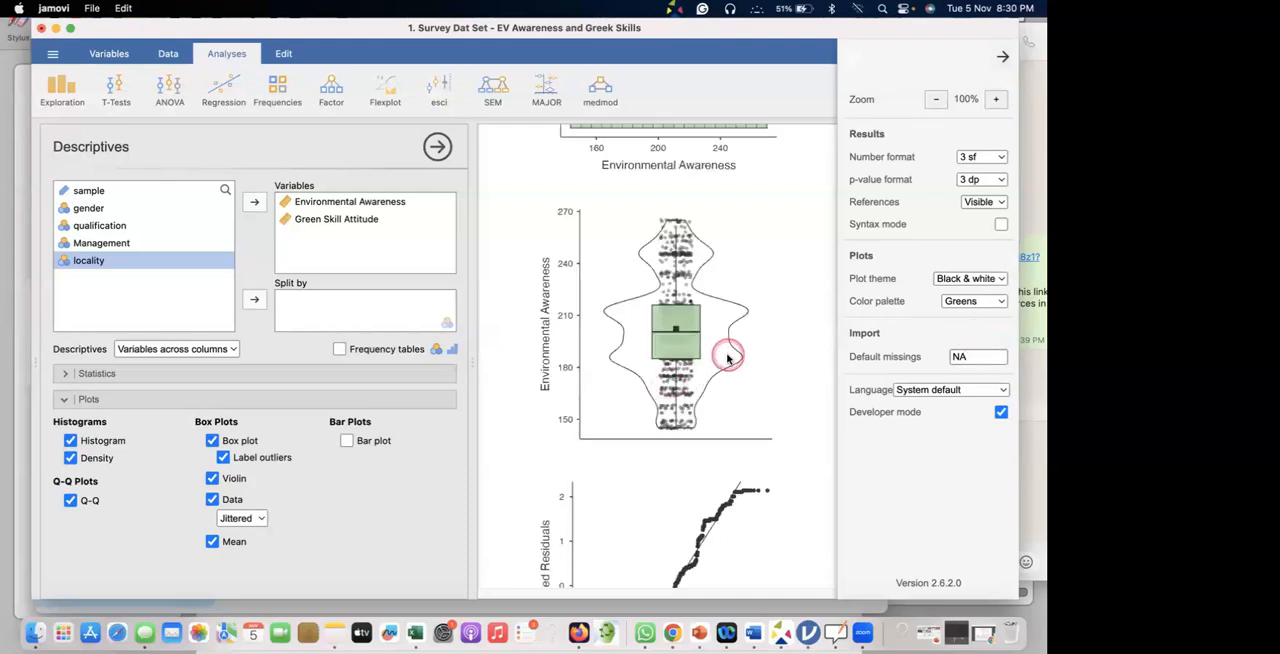
pyautogui.scroll(10, 700, 350)
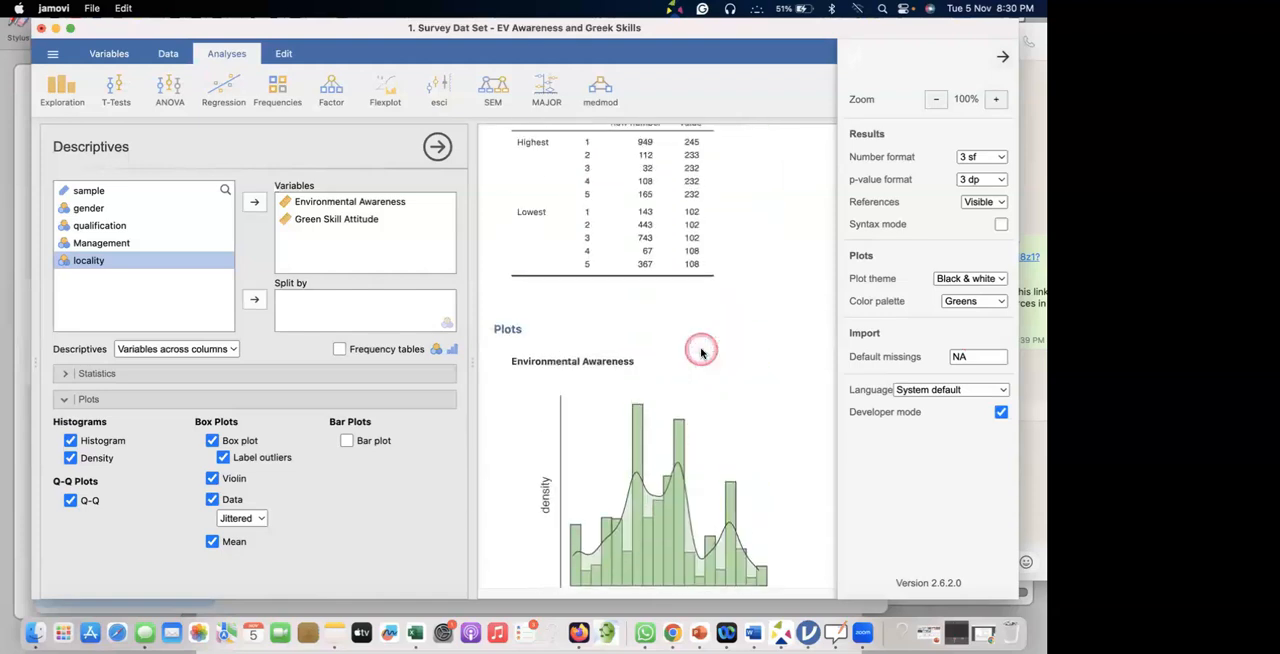
# Set the plots' color palette to Blues and close the settings.
pyautogui.scroll(-10, 700, 350)
pyautogui.scroll(5, 700, 350)
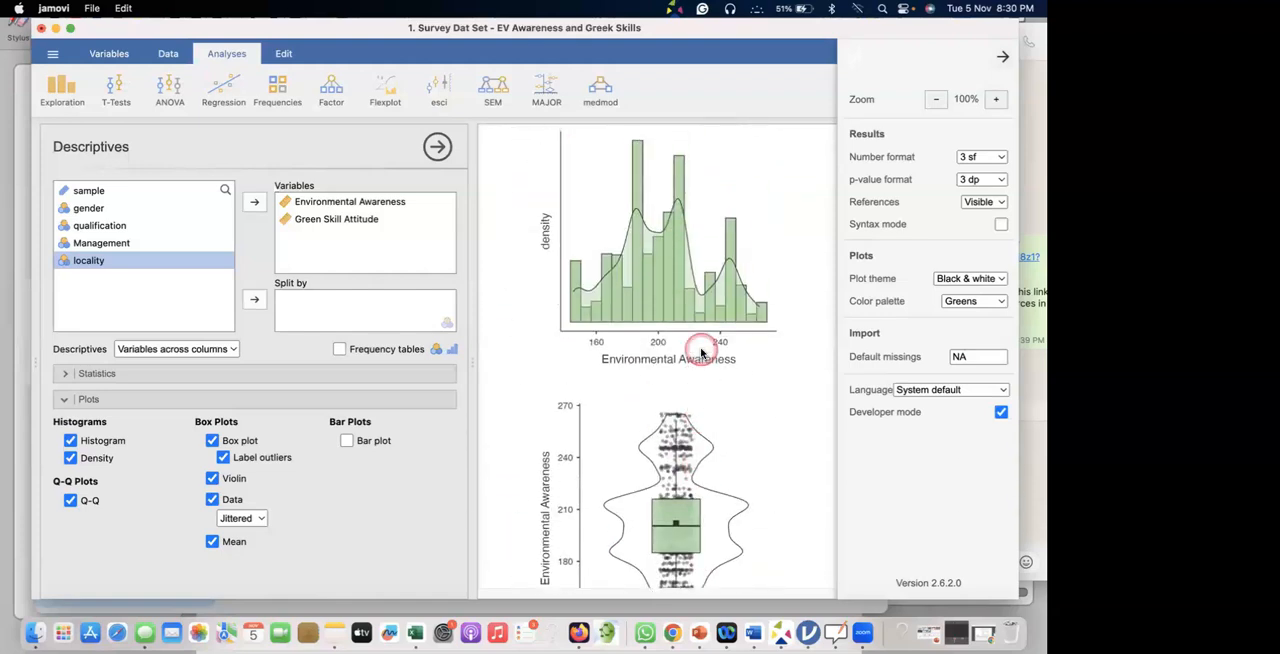
pyautogui.click(990, 301)
pyautogui.click(980, 291)
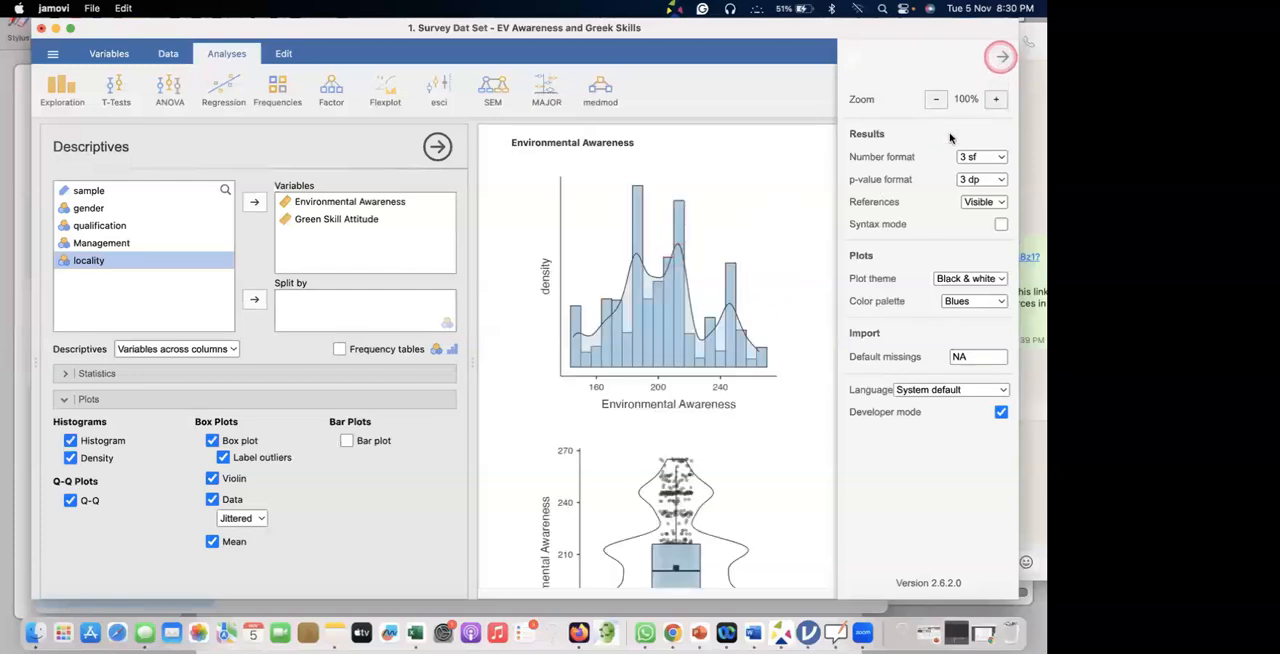
pyautogui.click(764, 180)
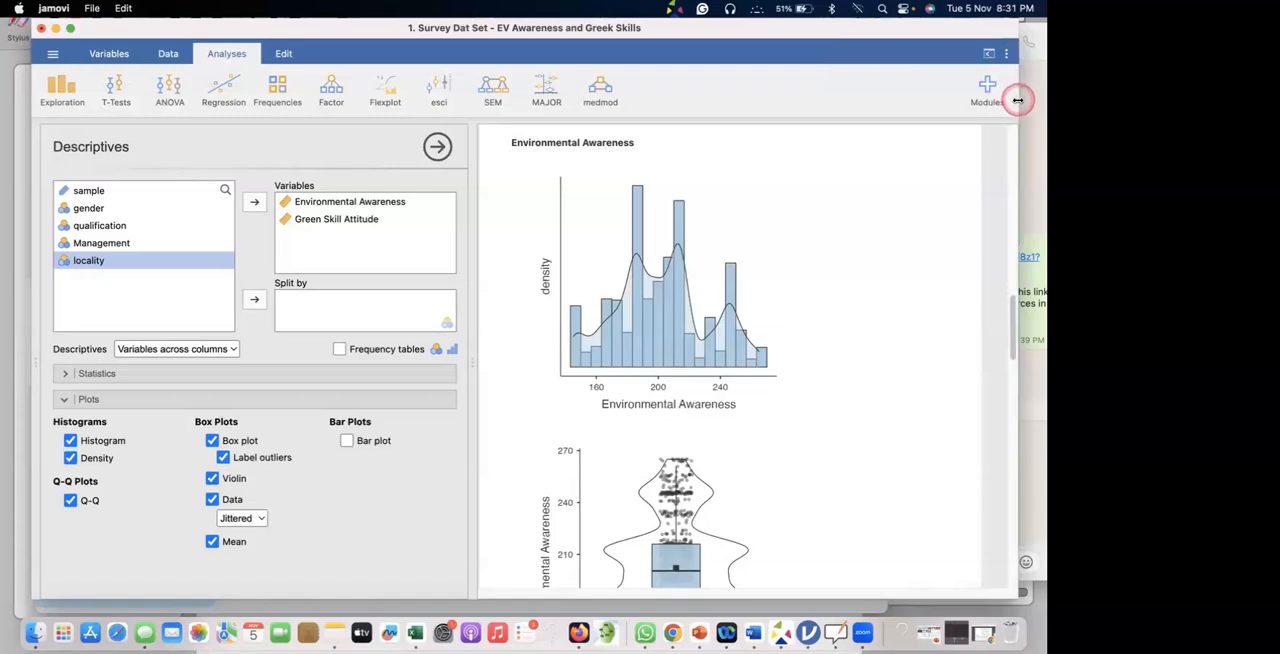
# Tick the sample size and both variable headings in the Descriptives table, and circle both means.
pyautogui.scroll(10, 871, 218)
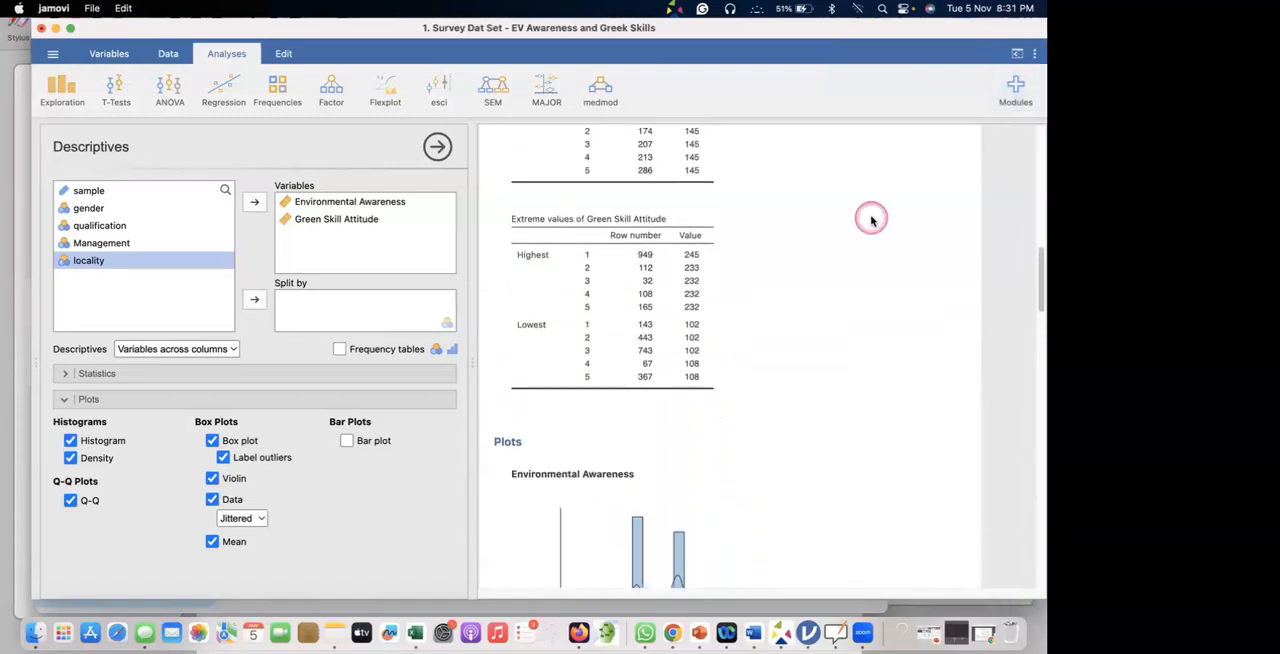
pyautogui.scroll(5, 871, 218)
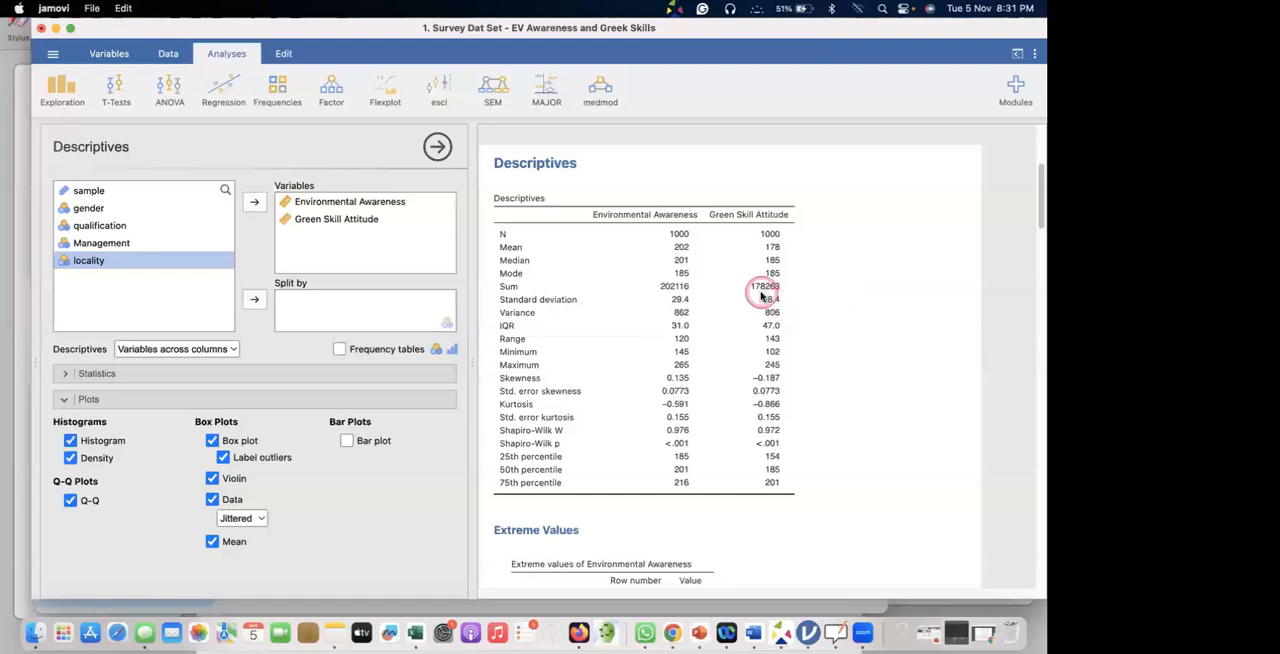
pyautogui.hotkey('alt', 'a')
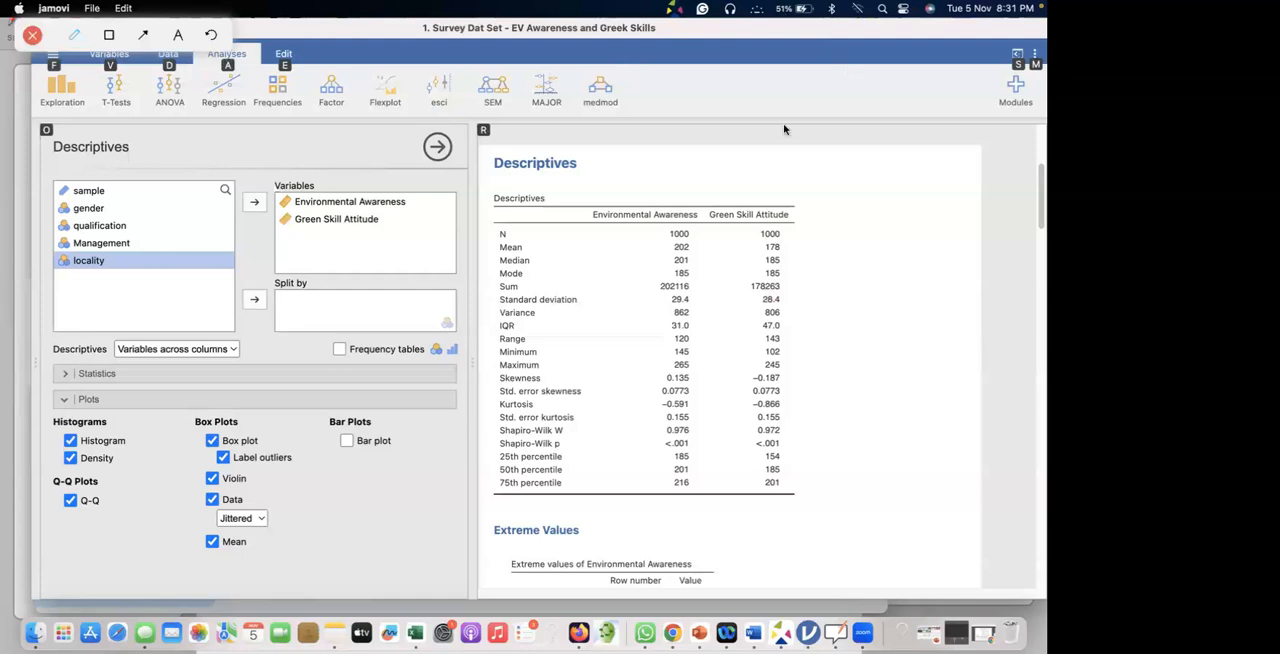
pyautogui.moveTo(784, 233); pyautogui.dragTo(806, 219)
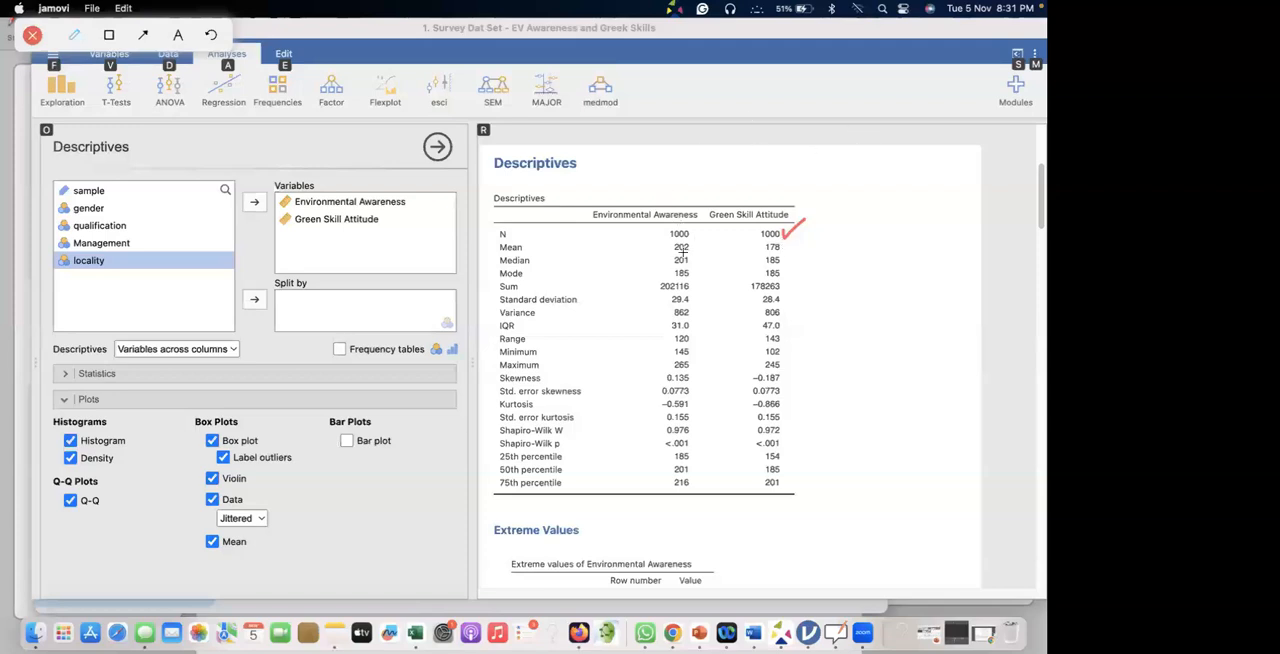
pyautogui.moveTo(680, 238)
pyautogui.mouseDown()
pyautogui.moveTo(666, 250)
pyautogui.moveTo(682, 256)
pyautogui.moveTo(697, 240)
pyautogui.moveTo(696, 197)
pyautogui.mouseUp()
pyautogui.moveTo(760, 242)
pyautogui.mouseDown()
pyautogui.moveTo(784, 236)
pyautogui.moveTo(787, 196)
pyautogui.mouseUp()
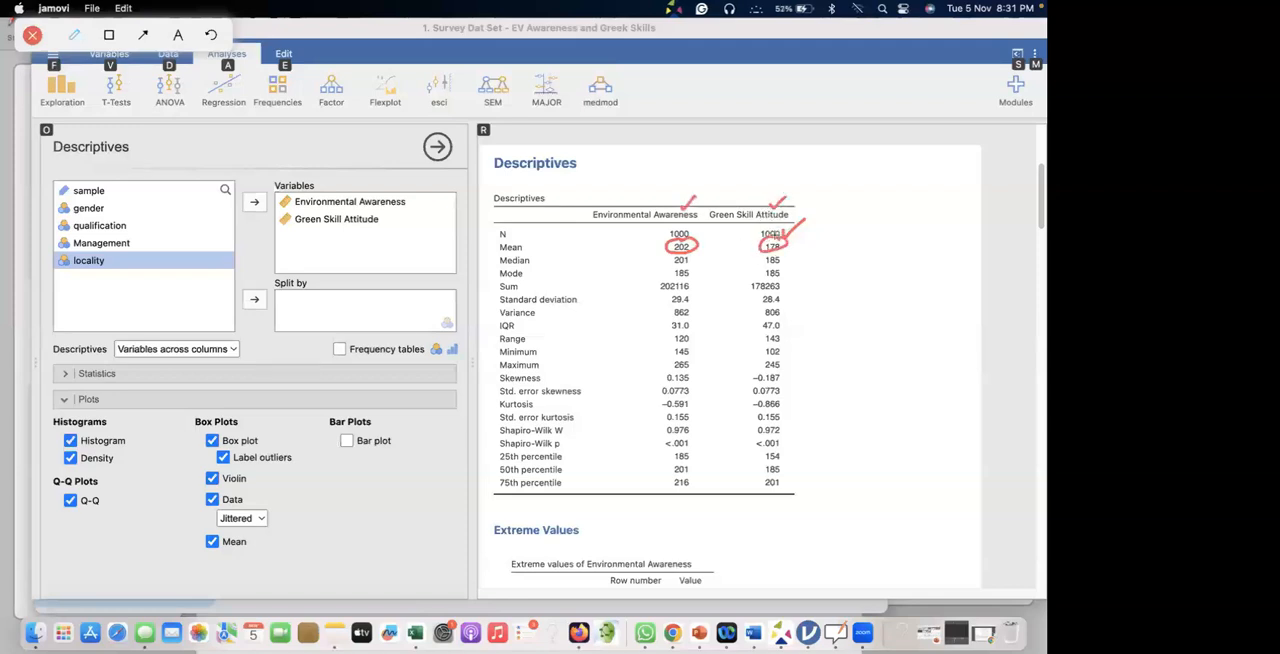
# Mark the medians and modes of both variables in the Descriptives table, and tick the mode row.
pyautogui.moveTo(688, 260); pyautogui.dragTo(788, 262)
pyautogui.moveTo(670, 254)
pyautogui.mouseDown()
pyautogui.moveTo(693, 252)
pyautogui.moveTo(690, 272)
pyautogui.moveTo(670, 277)
pyautogui.moveTo(789, 268)
pyautogui.moveTo(762, 270)
pyautogui.mouseUp()
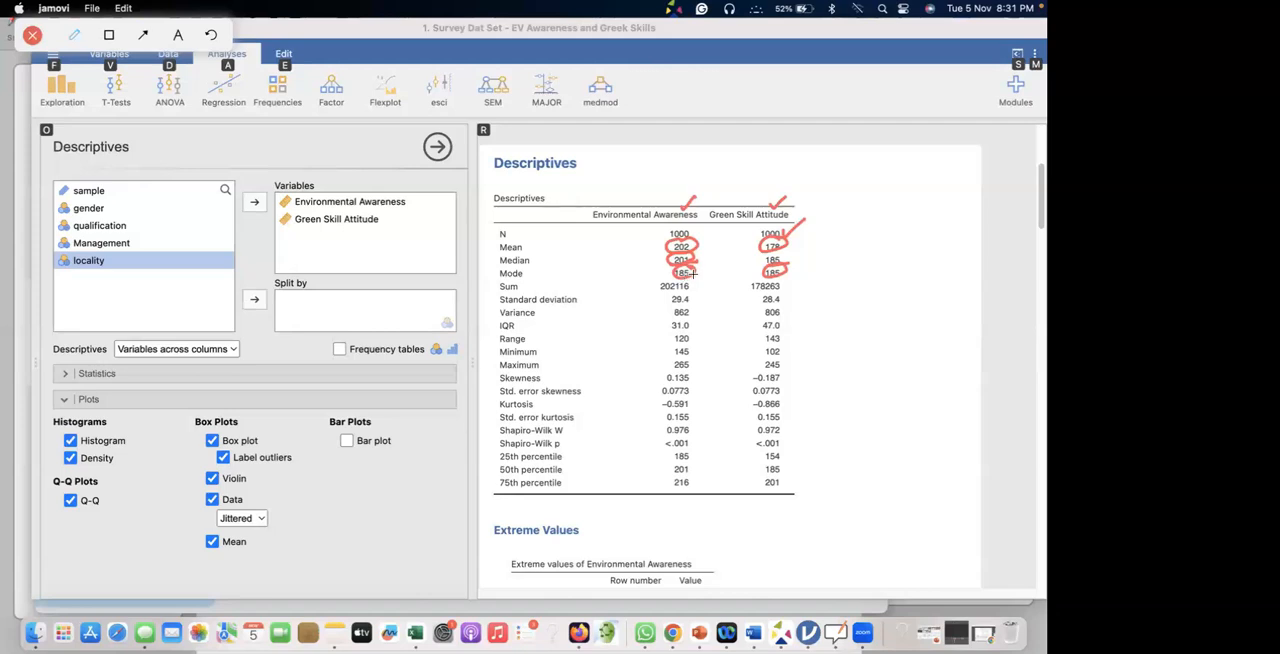
pyautogui.moveTo(702, 266); pyautogui.dragTo(716, 261)
pyautogui.moveTo(800, 266); pyautogui.dragTo(812, 261)
# Circle both sums, and underline and tick the standard deviations and variances of both variables.
pyautogui.moveTo(658, 296)
pyautogui.mouseDown()
pyautogui.moveTo(698, 290)
pyautogui.moveTo(664, 279)
pyautogui.moveTo(656, 296)
pyautogui.moveTo(692, 282)
pyautogui.mouseUp()
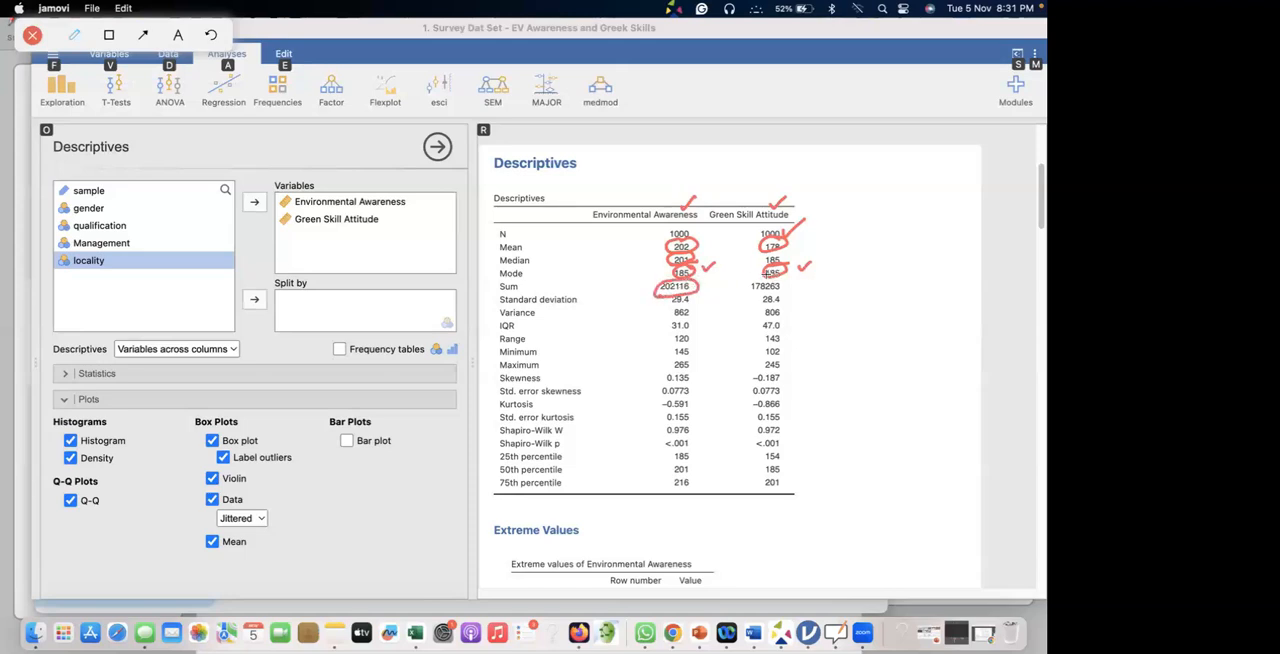
pyautogui.moveTo(742, 288); pyautogui.dragTo(784, 282)
pyautogui.moveTo(693, 303); pyautogui.dragTo(671, 305)
pyautogui.moveTo(757, 305); pyautogui.dragTo(781, 304)
pyautogui.moveTo(697, 298); pyautogui.dragTo(802, 288)
pyautogui.moveTo(672, 319); pyautogui.dragTo(801, 306)
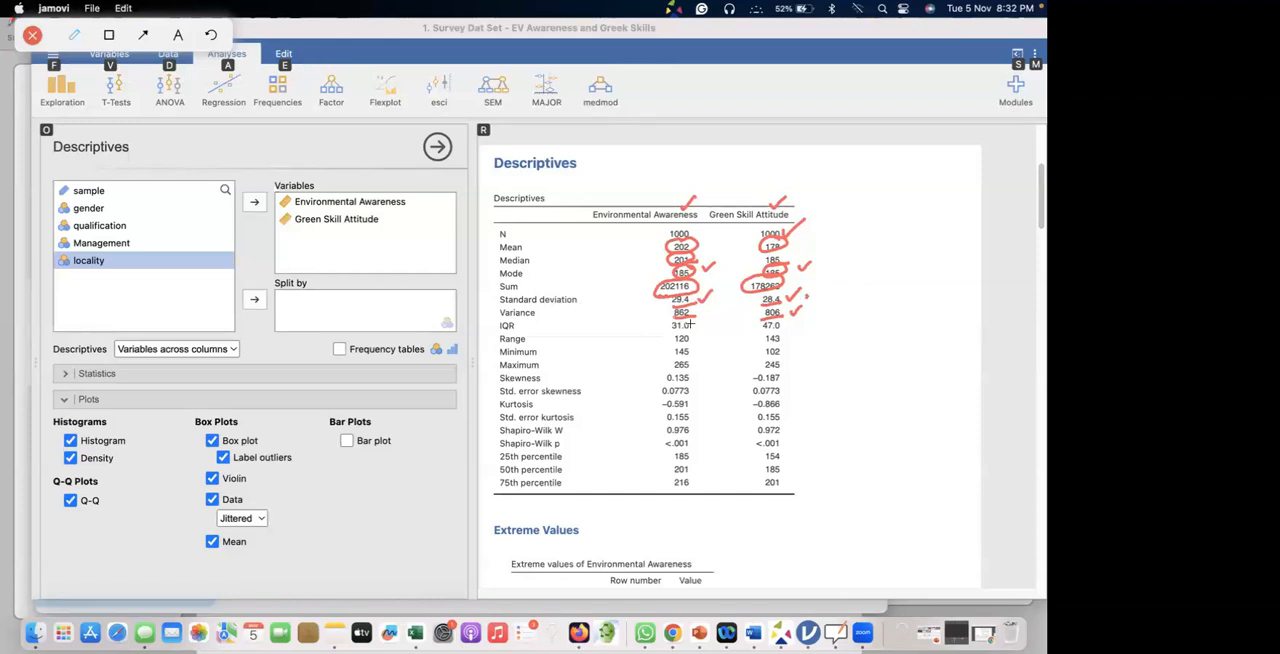
# Underline and tick the IQR values, write "Q3 - Q1" and "216 - 185" beside them, and circle the 25th and 75th percentiles.
pyautogui.moveTo(670, 331); pyautogui.dragTo(787, 328)
pyautogui.moveTo(824, 320)
pyautogui.mouseDown()
pyautogui.moveTo(888, 319)
pyautogui.moveTo(871, 313)
pyautogui.mouseUp()
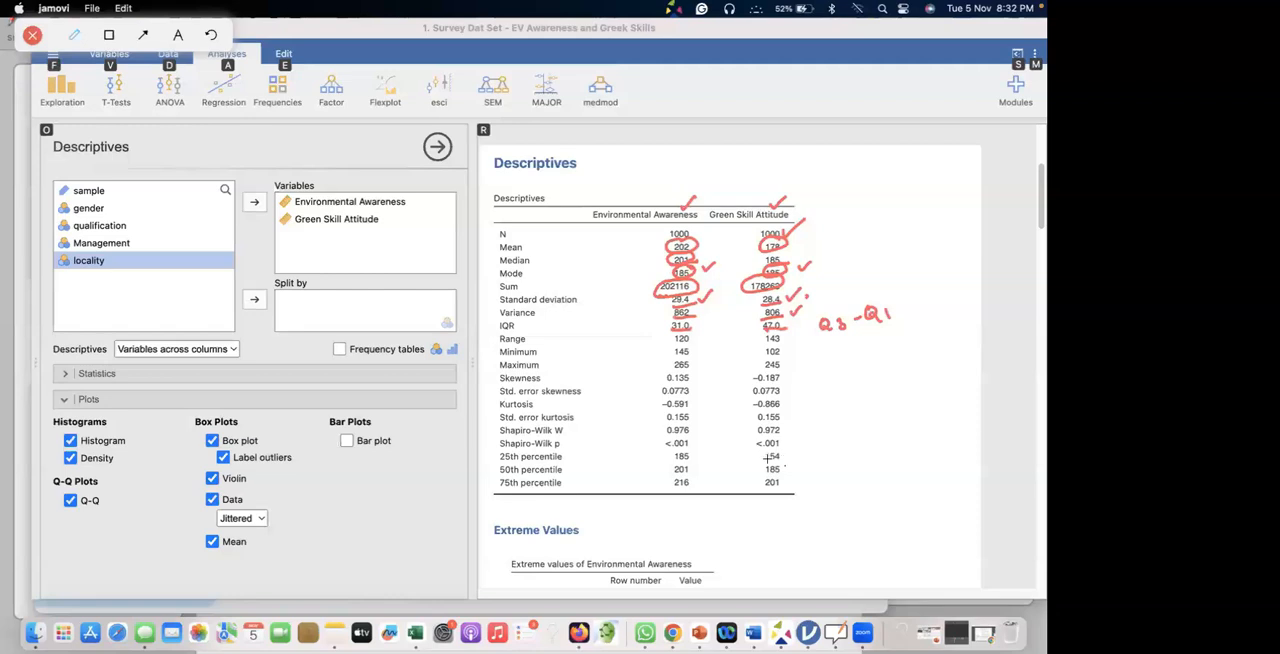
pyautogui.moveTo(695, 480)
pyautogui.mouseDown()
pyautogui.moveTo(672, 486)
pyautogui.moveTo(690, 476)
pyautogui.moveTo(690, 450)
pyautogui.moveTo(668, 452)
pyautogui.moveTo(684, 465)
pyautogui.moveTo(679, 450)
pyautogui.moveTo(697, 453)
pyautogui.mouseUp()
pyautogui.moveTo(834, 355)
pyautogui.mouseDown()
pyautogui.moveTo(853, 358)
pyautogui.moveTo(930, 310)
pyautogui.mouseUp()
pyautogui.moveTo(657, 322); pyautogui.dragTo(669, 319)
pyautogui.moveTo(782, 446)
pyautogui.mouseDown()
pyautogui.moveTo(762, 458)
pyautogui.moveTo(784, 452)
pyautogui.moveTo(762, 489)
pyautogui.moveTo(780, 474)
pyautogui.mouseUp()
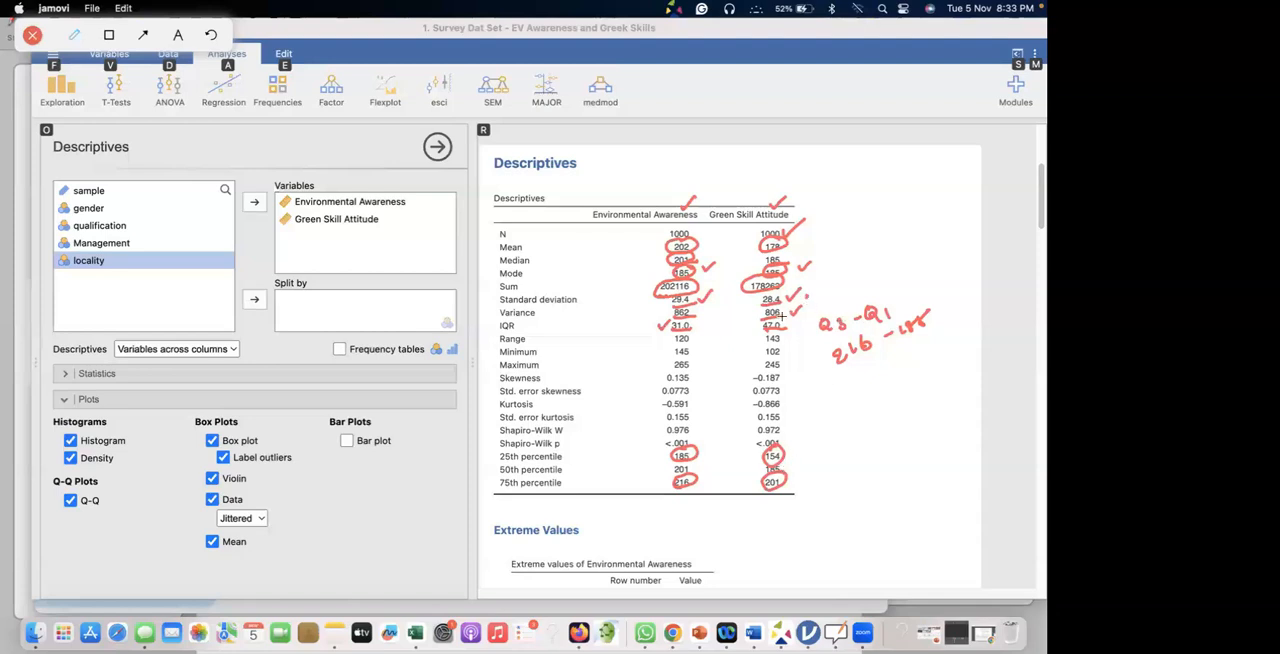
pyautogui.moveTo(791, 319); pyautogui.dragTo(804, 312)
# Underline both ranges and mark the minimum and maximum values of both variables.
pyautogui.moveTo(686, 345)
pyautogui.mouseDown()
pyautogui.moveTo(702, 343)
pyautogui.moveTo(697, 367)
pyautogui.mouseUp()
pyautogui.moveTo(784, 350); pyautogui.dragTo(783, 366)
pyautogui.moveTo(762, 342); pyautogui.dragTo(788, 341)
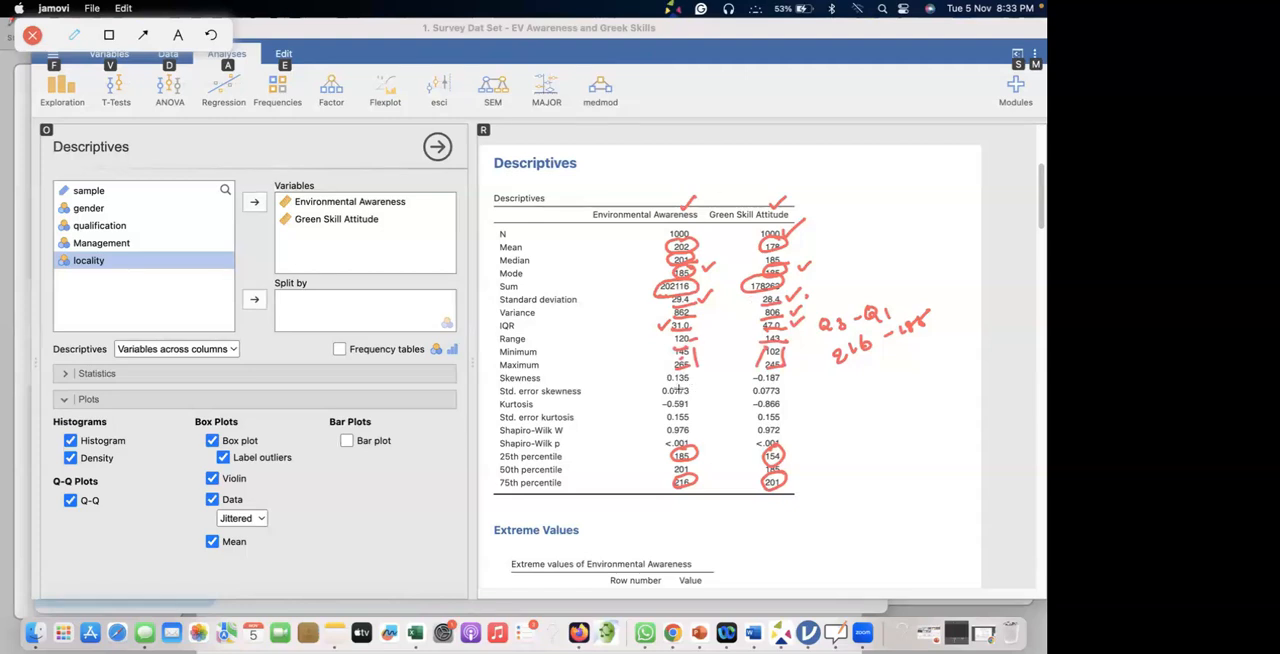
# Underline and tick both skewness values, and write a circled "0" and a circled "±2" beside them.
pyautogui.moveTo(667, 385); pyautogui.dragTo(682, 383)
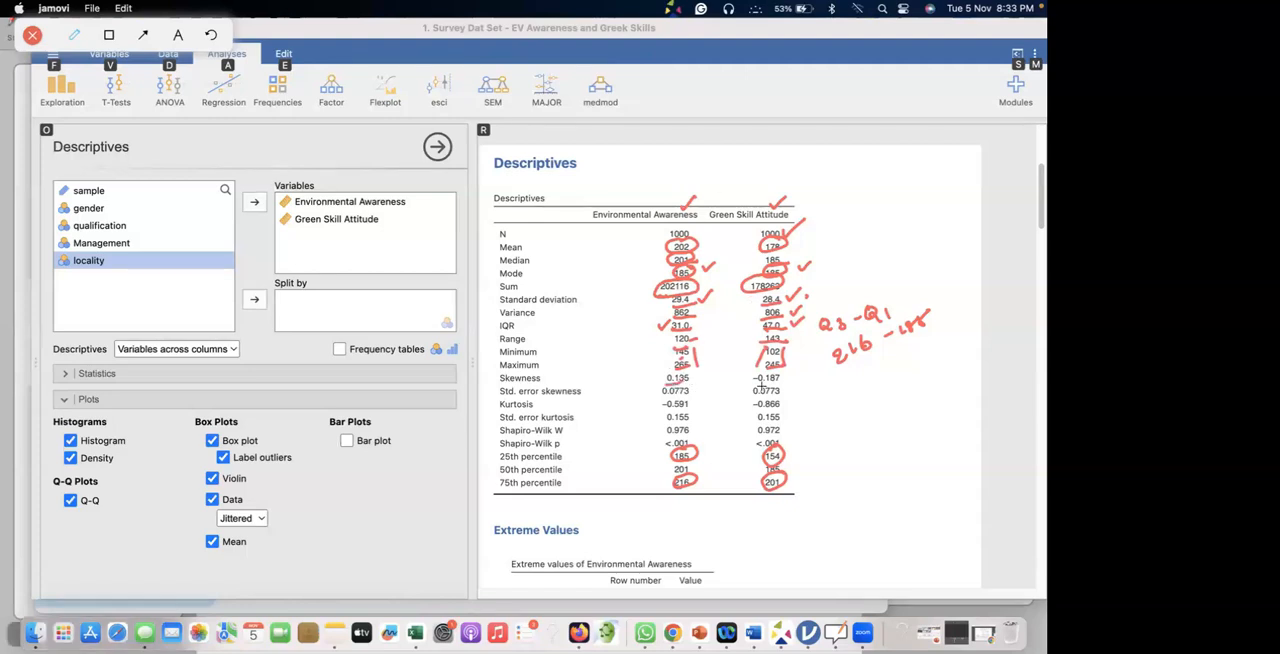
pyautogui.moveTo(824, 372)
pyautogui.mouseDown()
pyautogui.moveTo(818, 382)
pyautogui.moveTo(826, 364)
pyautogui.moveTo(799, 364)
pyautogui.mouseUp()
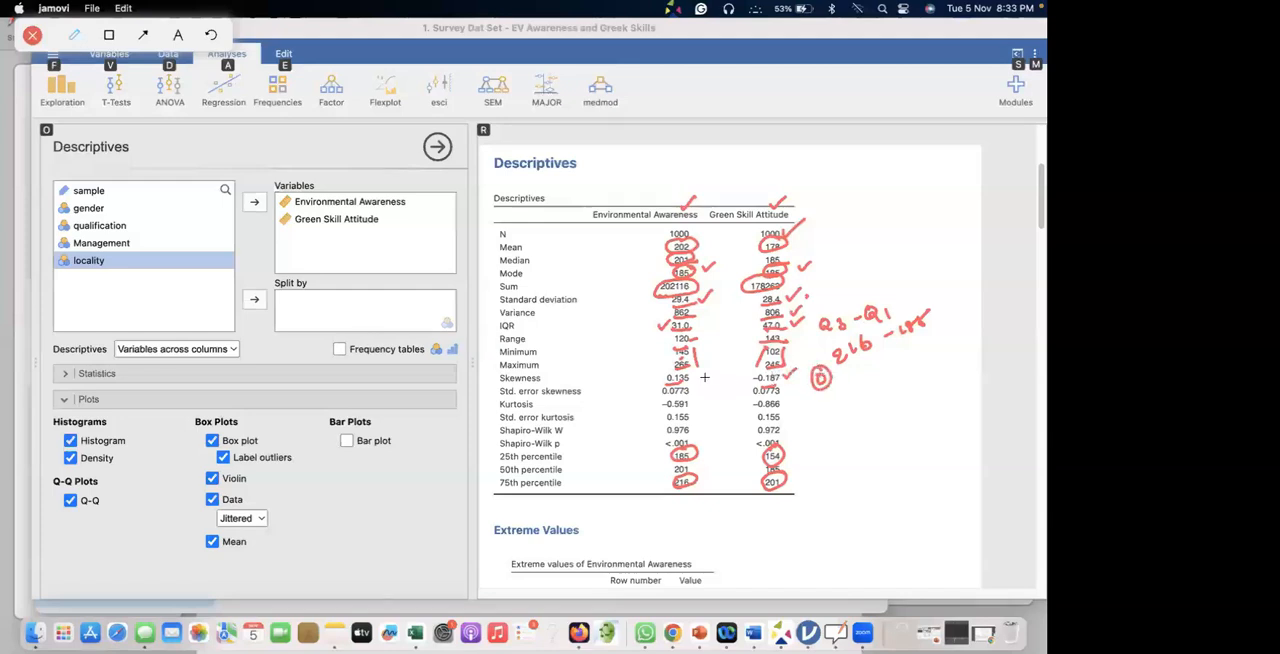
pyautogui.moveTo(693, 373); pyautogui.dragTo(706, 370)
pyautogui.moveTo(853, 389); pyautogui.dragTo(856, 392)
pyautogui.moveTo(849, 385)
pyautogui.mouseDown()
pyautogui.moveTo(863, 383)
pyautogui.moveTo(860, 401)
pyautogui.moveTo(886, 387)
pyautogui.moveTo(842, 382)
pyautogui.moveTo(878, 361)
pyautogui.mouseUp()
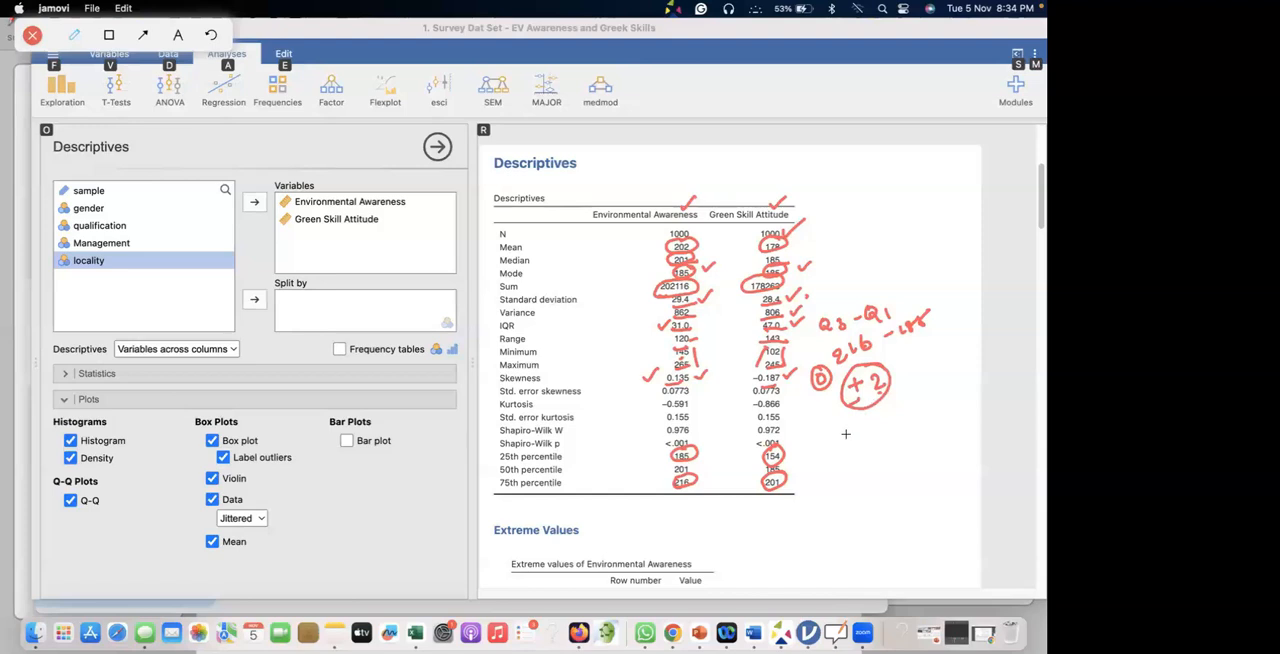
# Write "-2 to +2" in an oval with "Normality" underlined below it, and circle both skewness values.
pyautogui.moveTo(858, 421)
pyautogui.mouseDown()
pyautogui.moveTo(950, 394)
pyautogui.moveTo(852, 396)
pyautogui.moveTo(916, 362)
pyautogui.moveTo(958, 385)
pyautogui.mouseUp()
pyautogui.moveTo(883, 446)
pyautogui.mouseDown()
pyautogui.moveTo(886, 460)
pyautogui.moveTo(964, 422)
pyautogui.moveTo(968, 440)
pyautogui.mouseUp()
pyautogui.moveTo(890, 472); pyautogui.dragTo(952, 451)
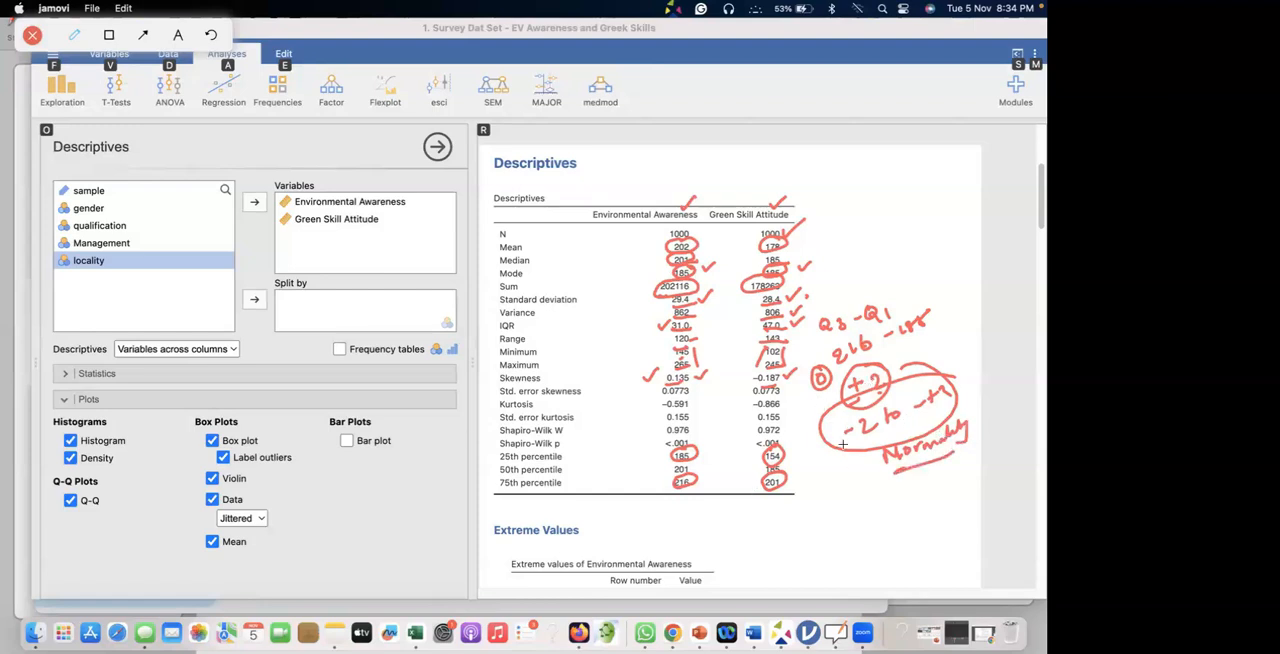
pyautogui.moveTo(680, 365)
pyautogui.mouseDown()
pyautogui.moveTo(666, 383)
pyautogui.moveTo(697, 378)
pyautogui.moveTo(688, 366)
pyautogui.mouseUp()
pyautogui.moveTo(767, 368)
pyautogui.mouseDown()
pyautogui.moveTo(778, 386)
pyautogui.moveTo(786, 366)
pyautogui.mouseUp()
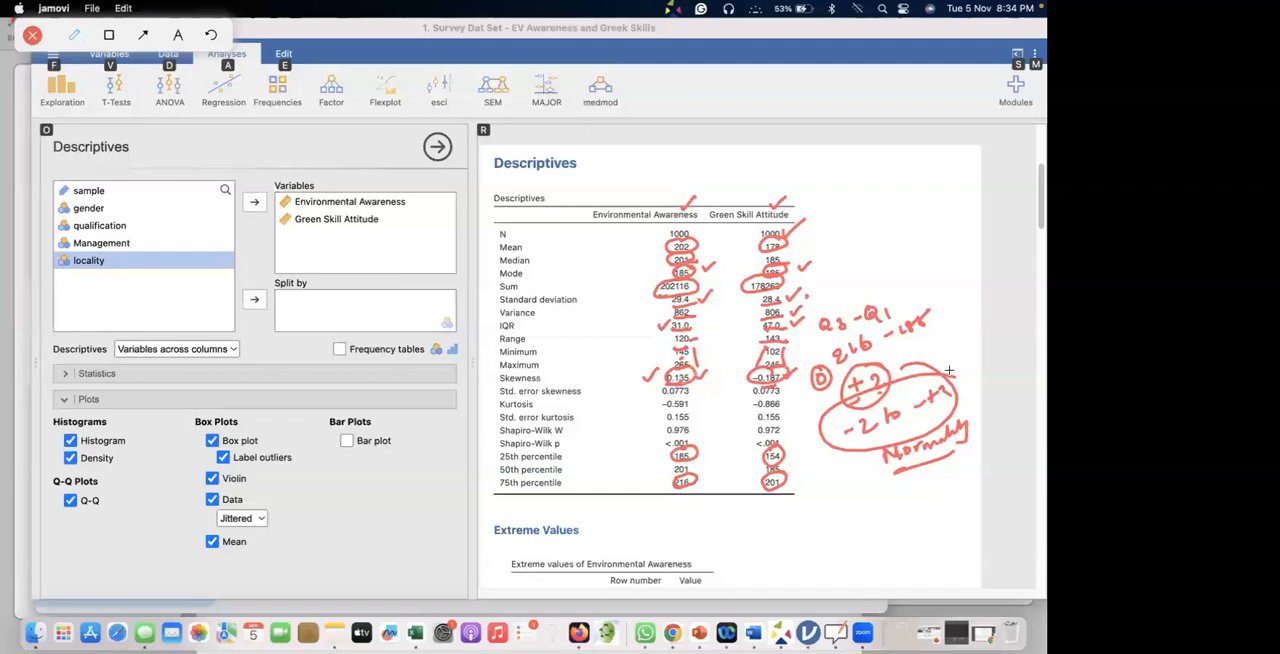
pyautogui.moveTo(857, 437); pyautogui.dragTo(949, 403)
# Circle both kurtosis values, note ".263" beside them, and write a circled "-7 to +7" with a tick below.
pyautogui.moveTo(666, 392)
pyautogui.mouseDown()
pyautogui.moveTo(694, 402)
pyautogui.moveTo(680, 392)
pyautogui.mouseUp()
pyautogui.moveTo(770, 390)
pyautogui.mouseDown()
pyautogui.moveTo(795, 410)
pyautogui.moveTo(822, 402)
pyautogui.moveTo(812, 414)
pyautogui.mouseUp()
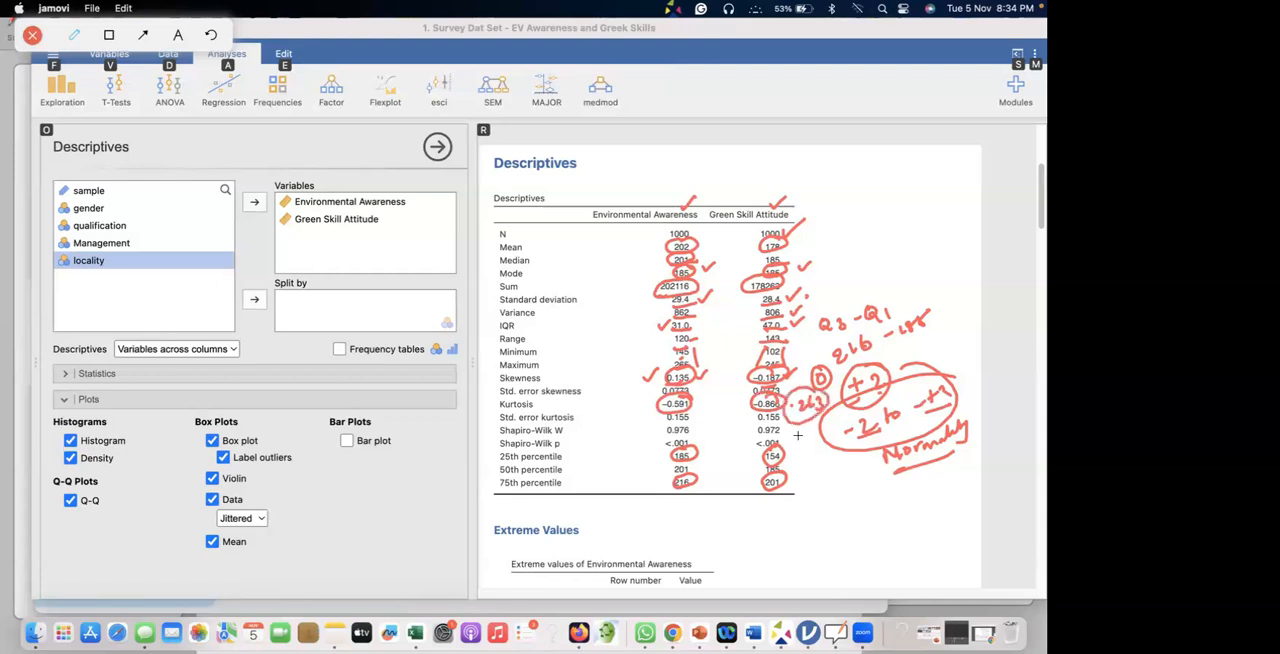
pyautogui.moveTo(826, 500); pyautogui.dragTo(877, 488)
pyautogui.moveTo(880, 490)
pyautogui.mouseDown()
pyautogui.moveTo(906, 495)
pyautogui.moveTo(929, 475)
pyautogui.moveTo(926, 493)
pyautogui.moveTo(802, 508)
pyautogui.moveTo(866, 540)
pyautogui.moveTo(955, 455)
pyautogui.moveTo(971, 477)
pyautogui.mouseUp()
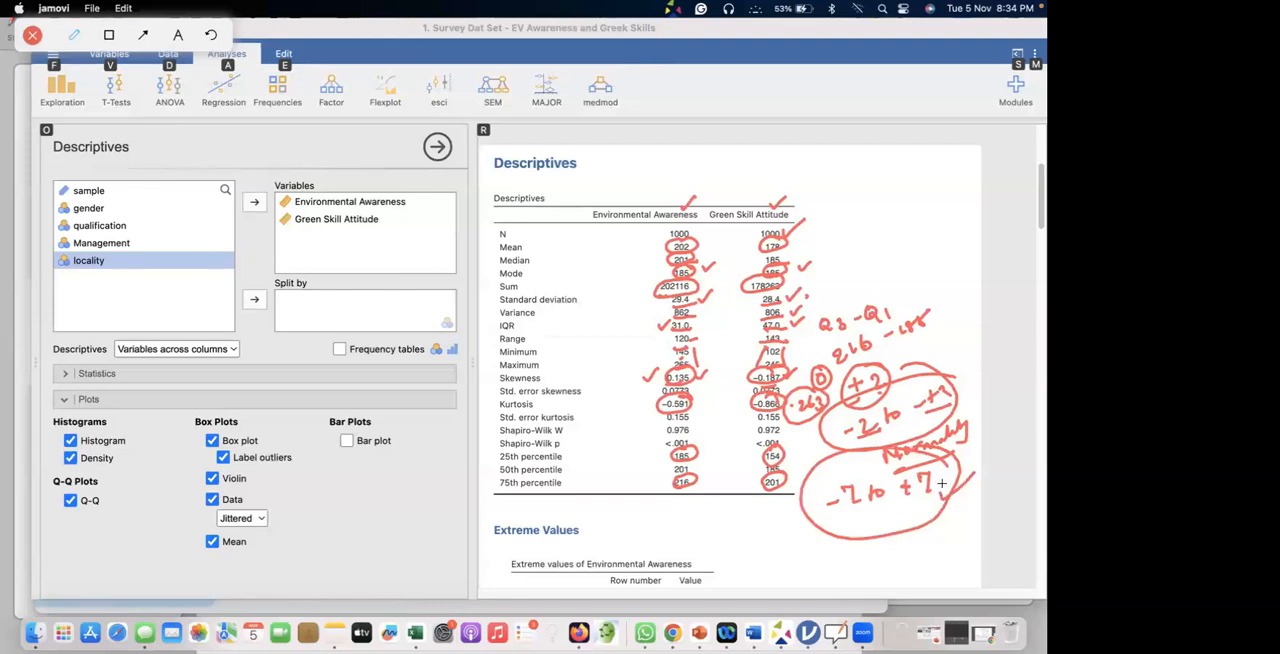
pyautogui.moveTo(941, 526); pyautogui.dragTo(987, 499)
# Try to switch to Chrome, and clear all annotations by closing the screen annotation tool.
pyautogui.press('super+Tab')
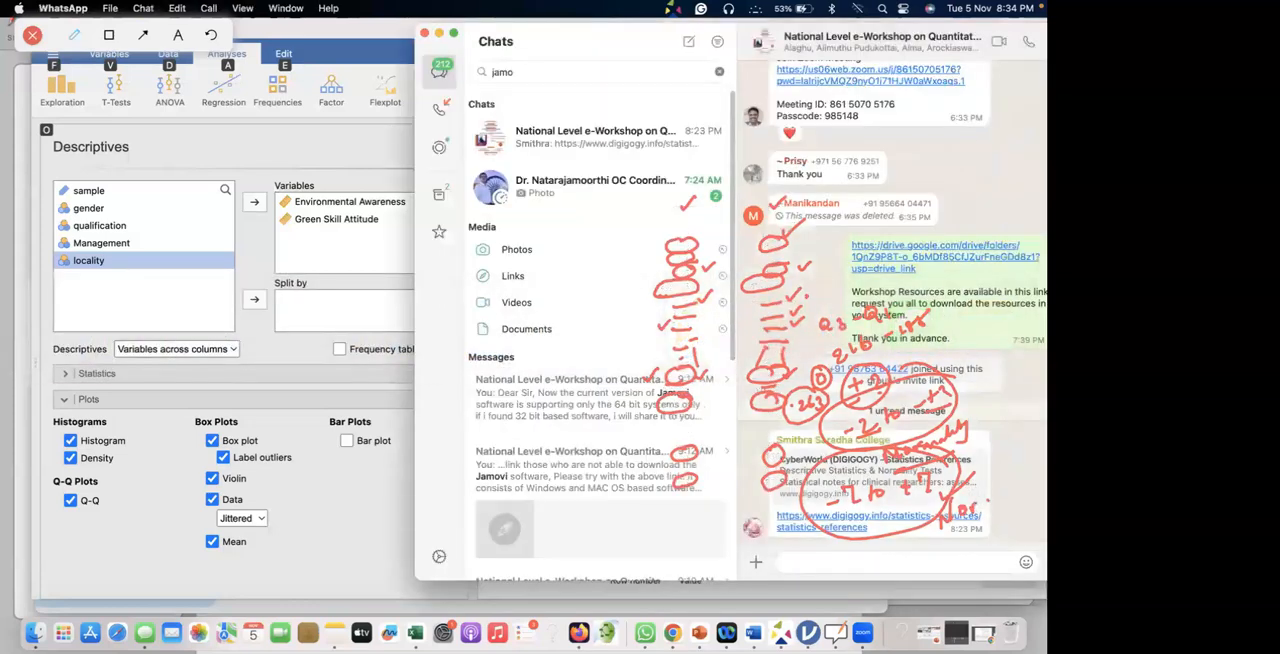
pyautogui.press('super+Tab')
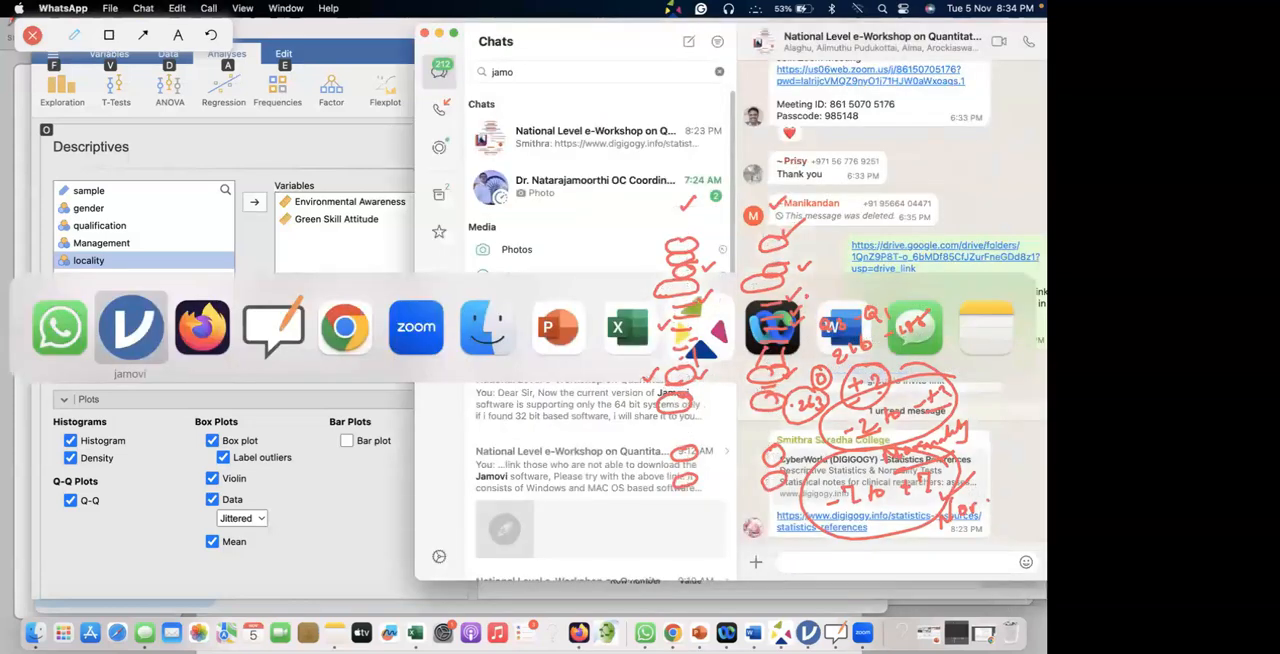
pyautogui.press('super+Tab')
pyautogui.press('super+Tab')
pyautogui.press('super+Tab')
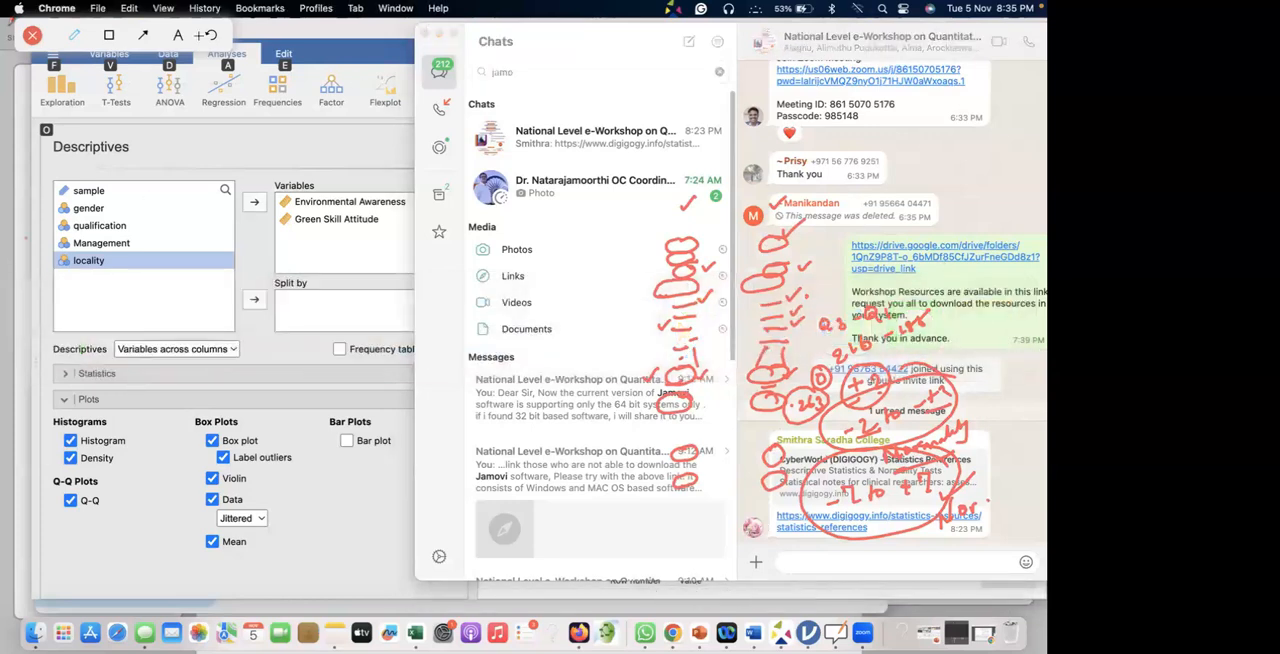
pyautogui.click(32, 34)
pyautogui.click(12, 78)
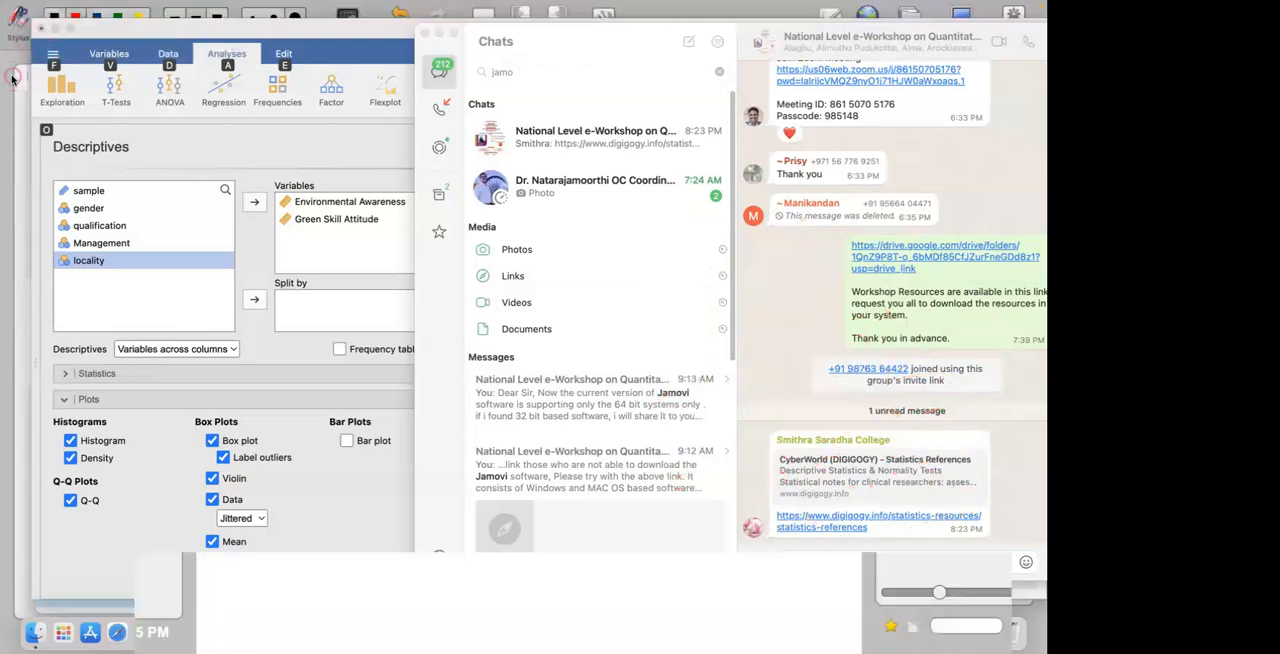
# Try to bring the Chrome window in front of the OpenBoard whiteboard.
pyautogui.press('super+Tab')
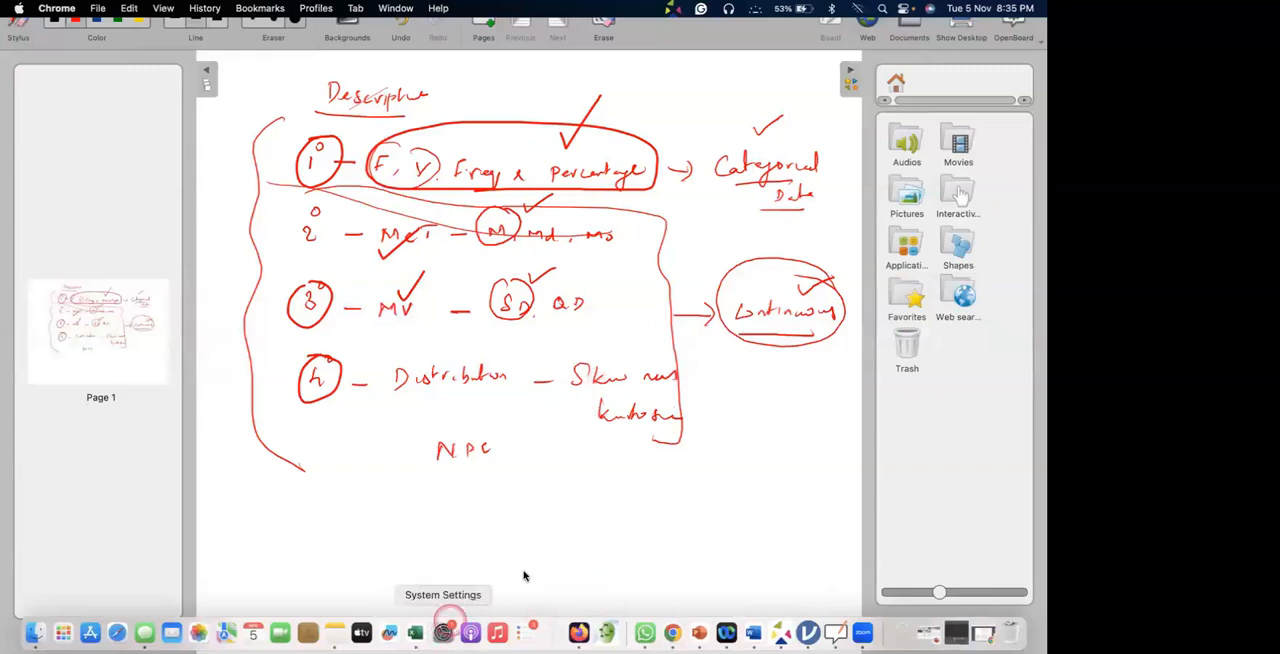
pyautogui.click(810, 350)
pyautogui.press('super+Tab')
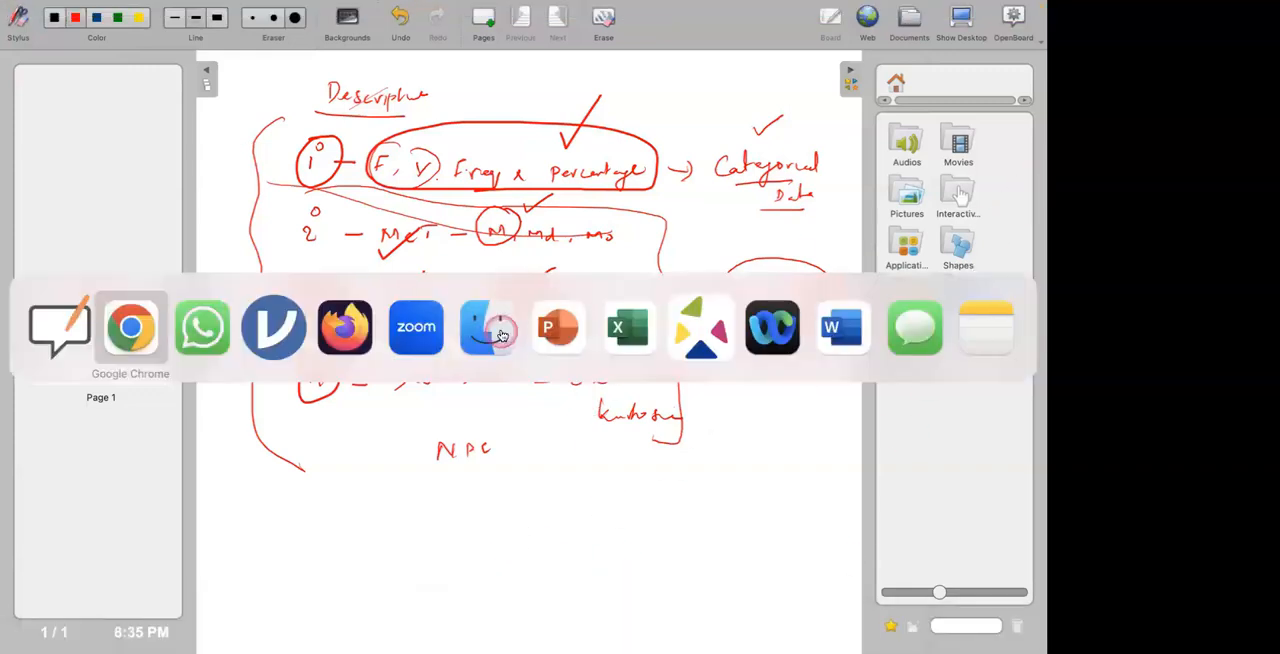
pyautogui.press('super+Tab')
pyautogui.press('super+Tab')
pyautogui.press('super+Tab')
pyautogui.press('super+Tab')
pyautogui.press('super+Tab')
pyautogui.press('super+Tab')
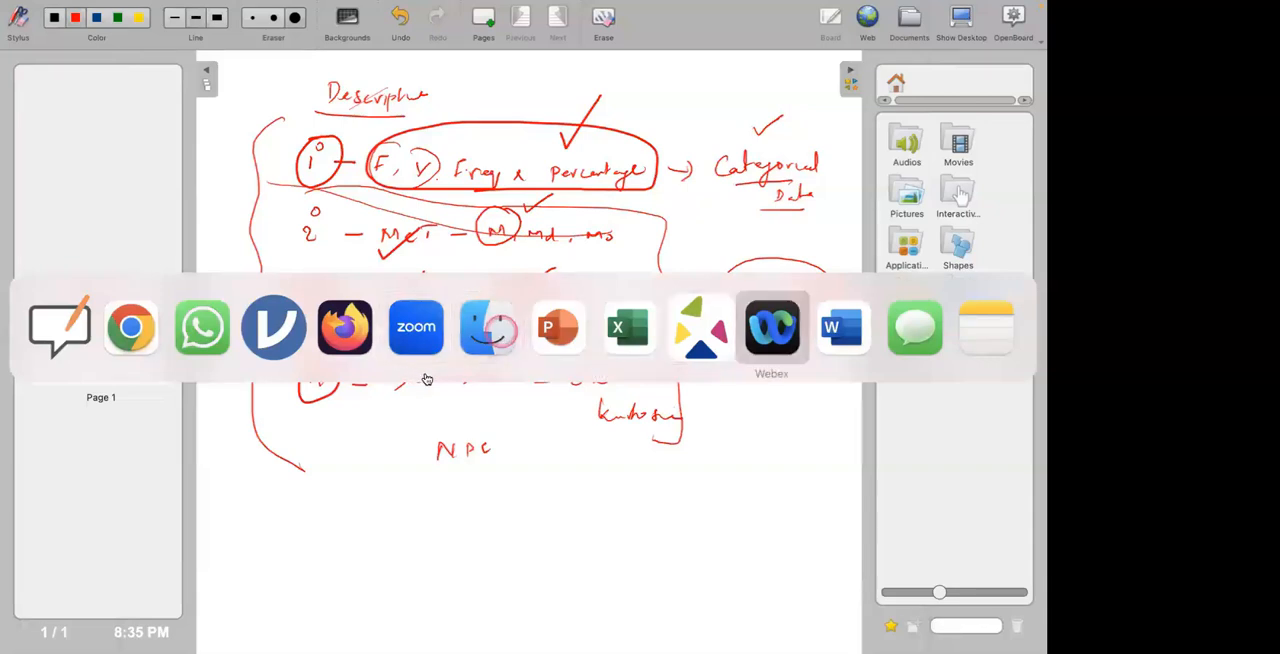
pyautogui.press('super+Tab')
pyautogui.press('super+Tab')
pyautogui.press('super+Tab')
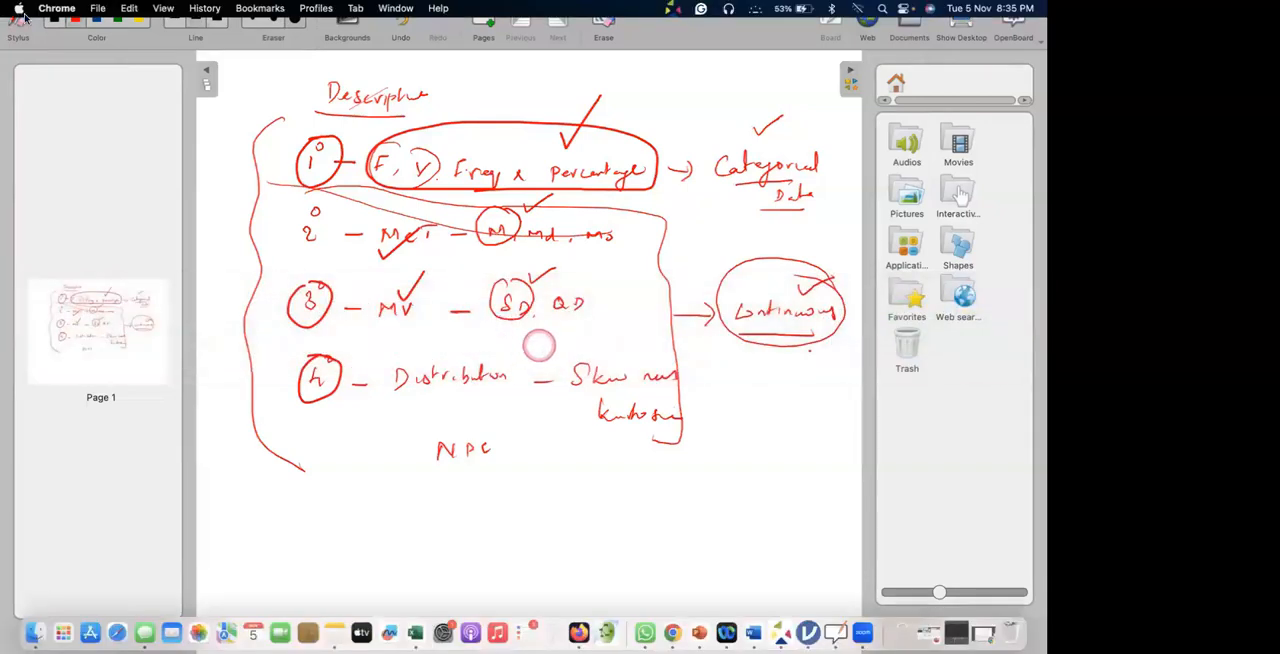
# Quit OpenBoard.
pyautogui.click(118, 56)
pyautogui.click(1015, 18)
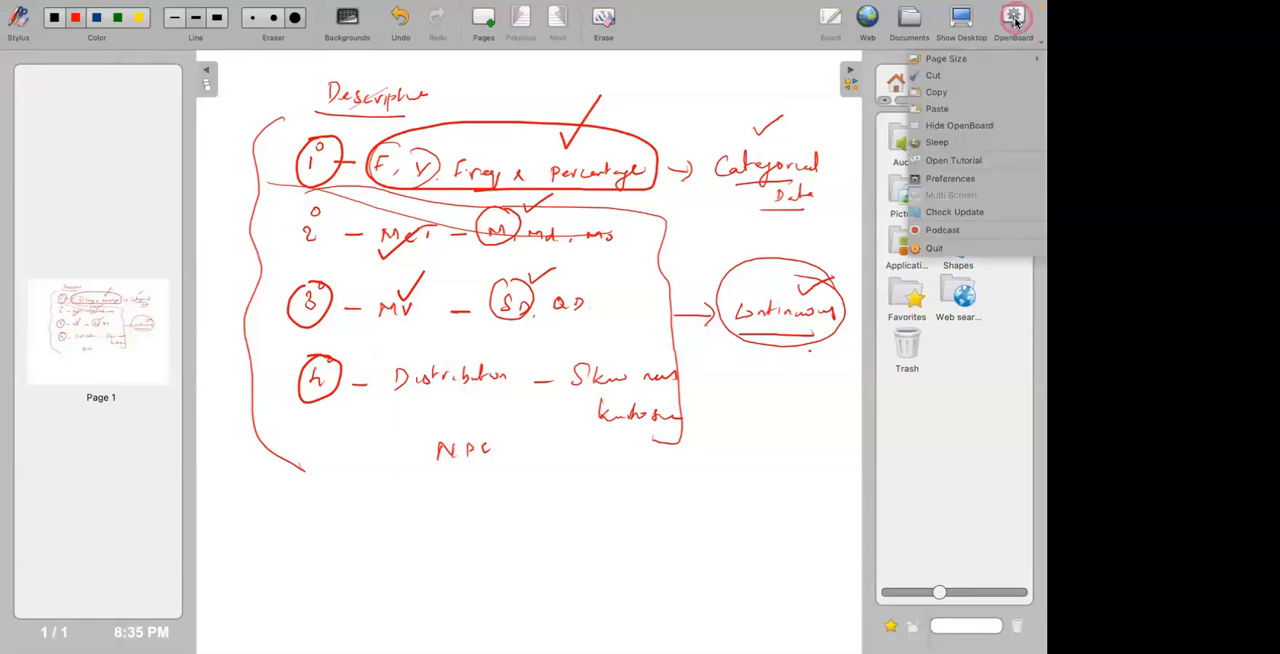
pyautogui.click(929, 250)
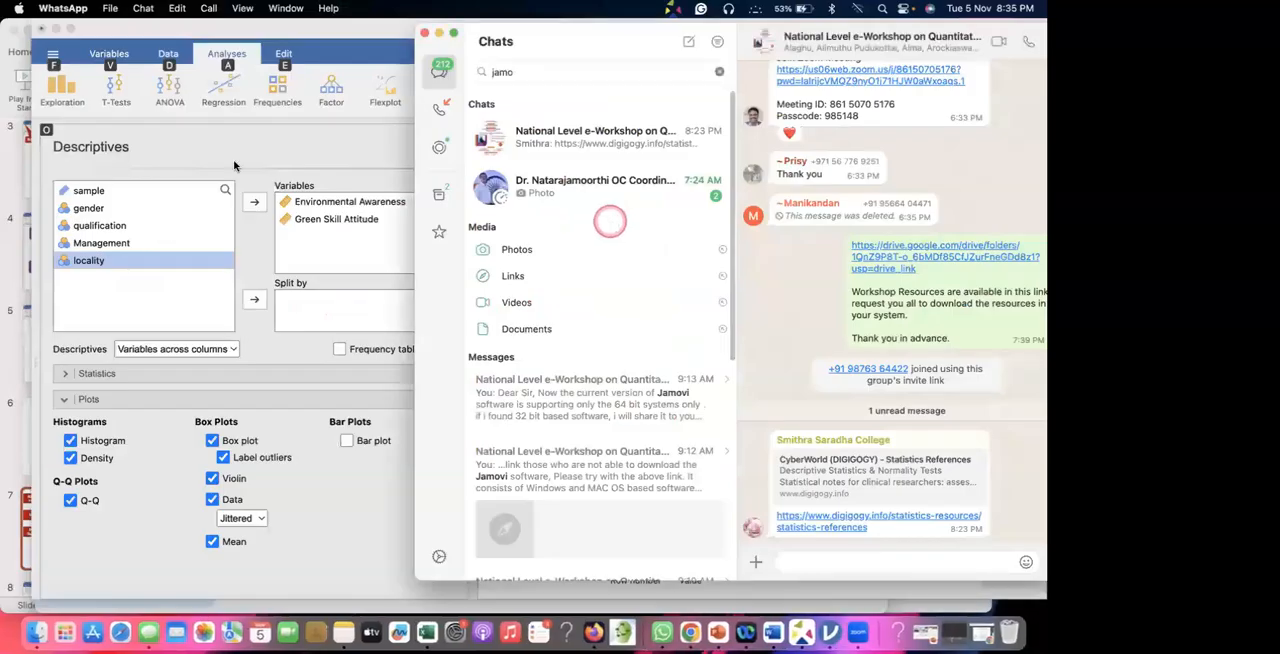
pyautogui.click(234, 166)
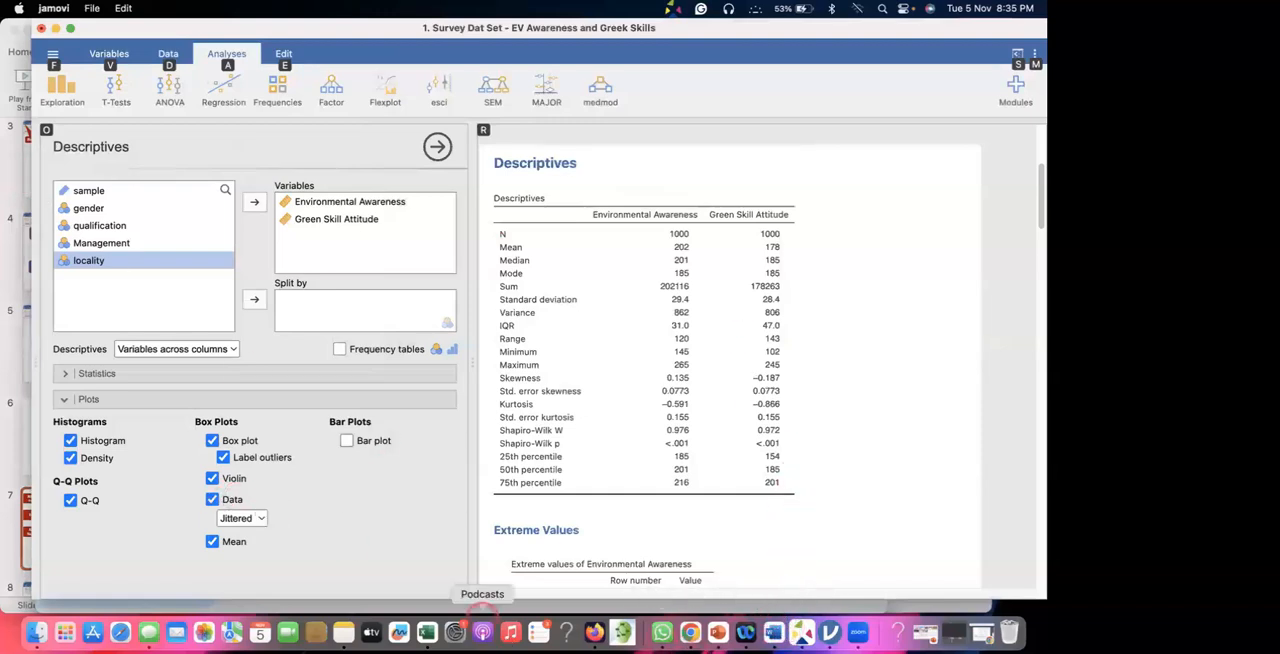
# Switch to Chrome, show the start of the article on assessing normal distribution using skewness and kurtosis, and widen the window.
pyautogui.click(690, 632)
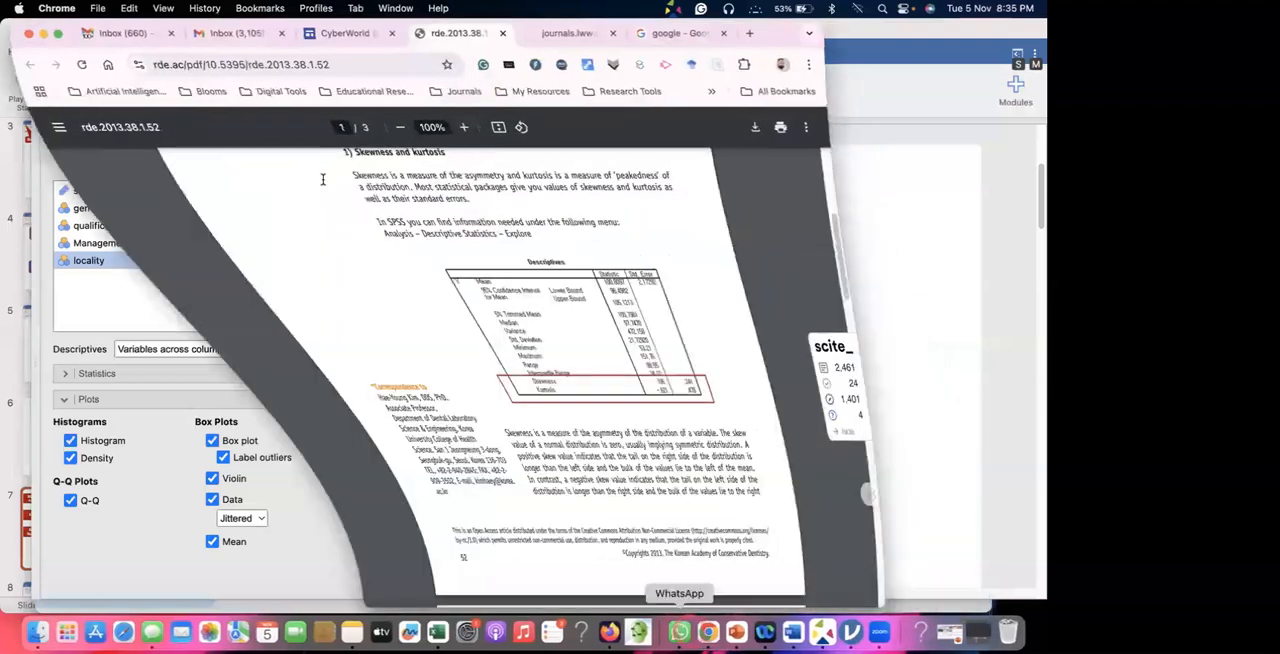
pyautogui.click(320, 170)
pyautogui.scroll(4, 323, 205)
pyautogui.click(900, 168)
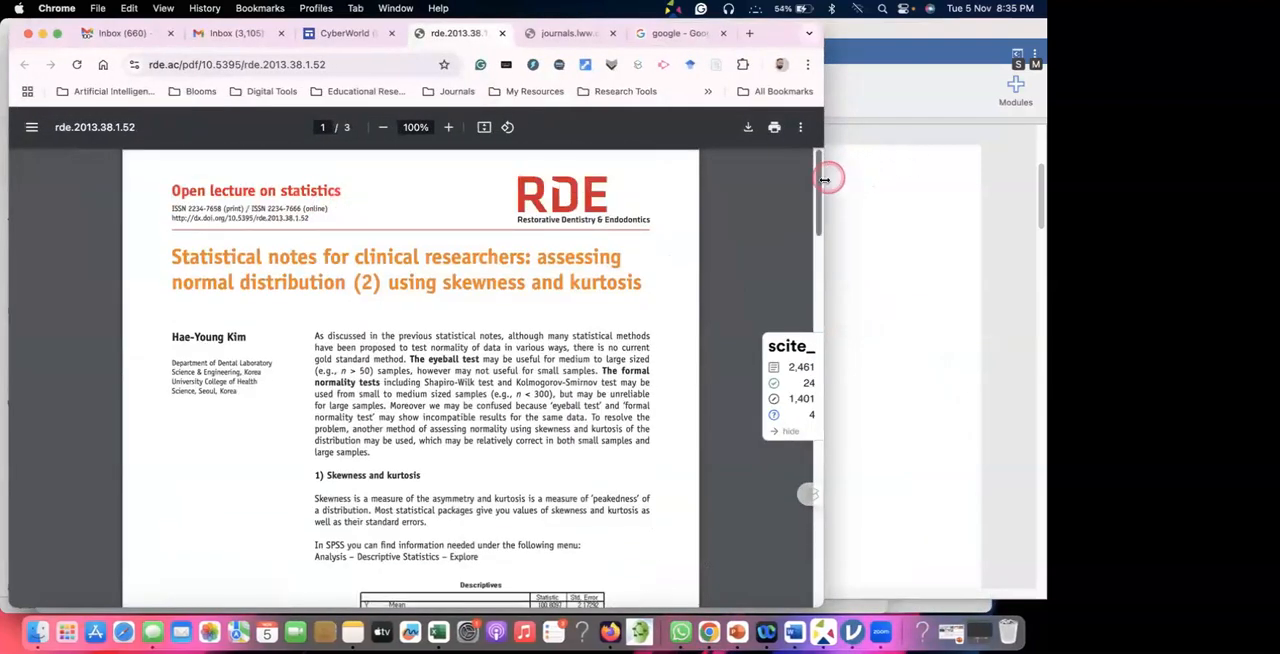
pyautogui.doubleClick(824, 177)
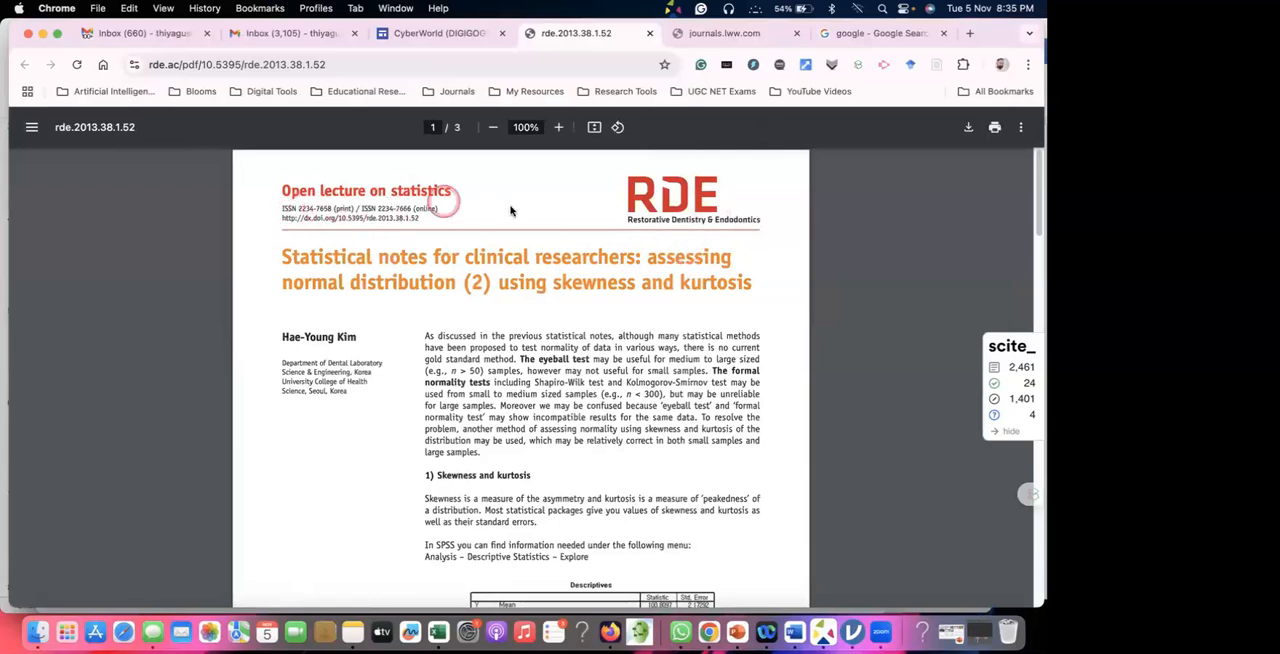
# On page 2 of the article, mark the skewness criterion for normality, circling > 2 and writing ±2 beside it.
pyautogui.scroll(-5, 430, 281)
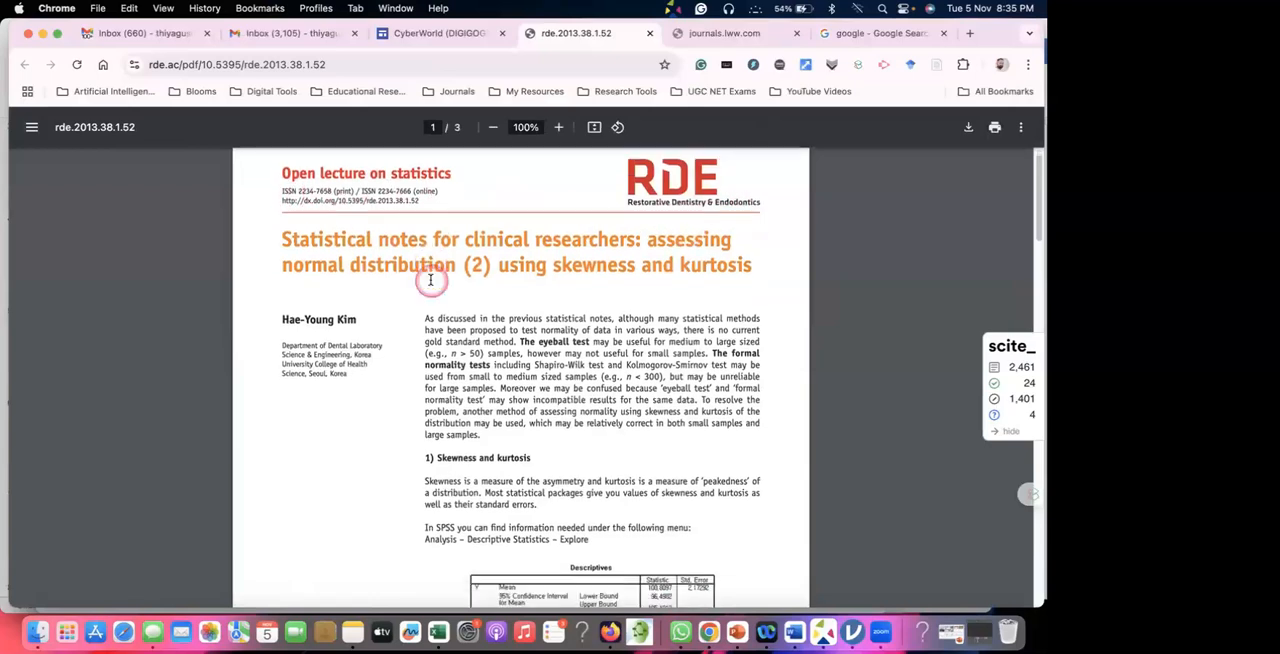
pyautogui.scroll(-8, 430, 279)
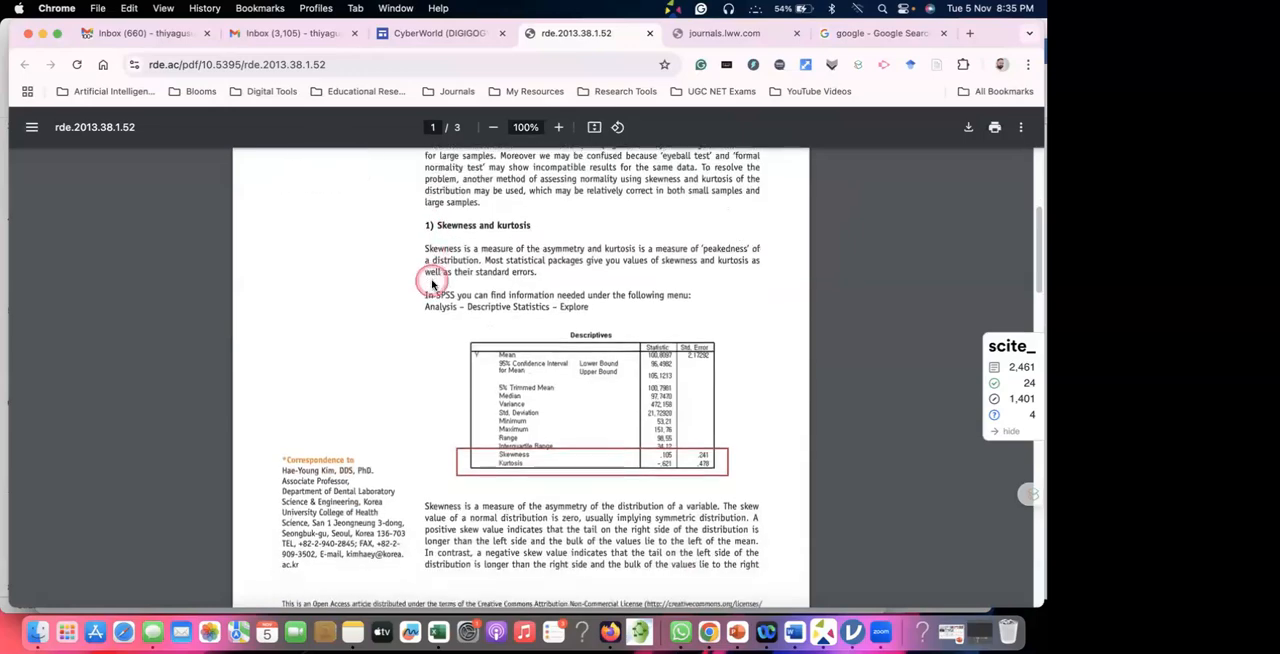
pyautogui.scroll(-4, 432, 270)
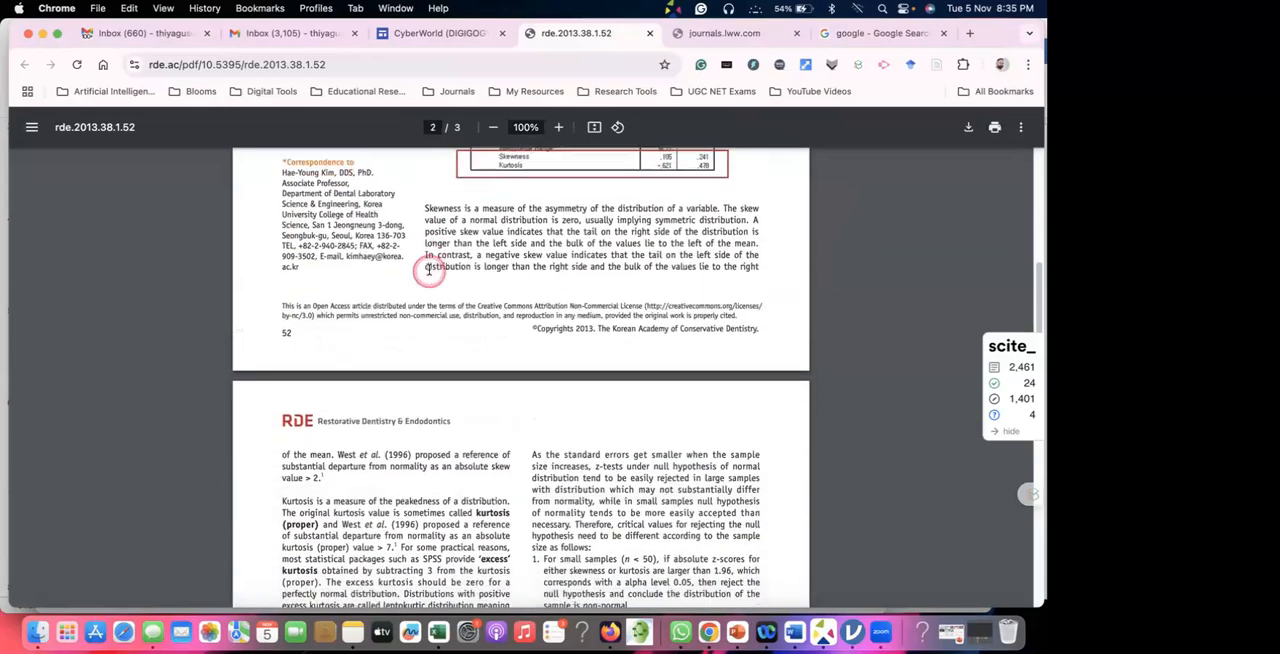
pyautogui.scroll(-2, 437, 265)
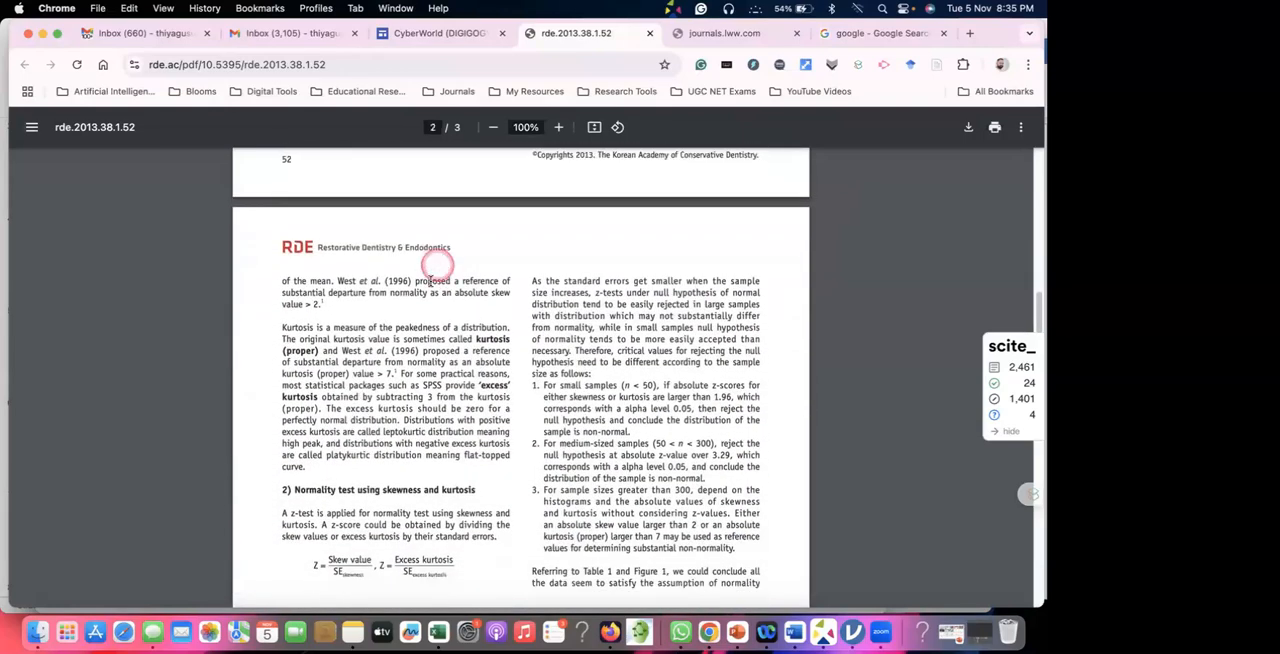
pyautogui.scroll(3, 431, 283)
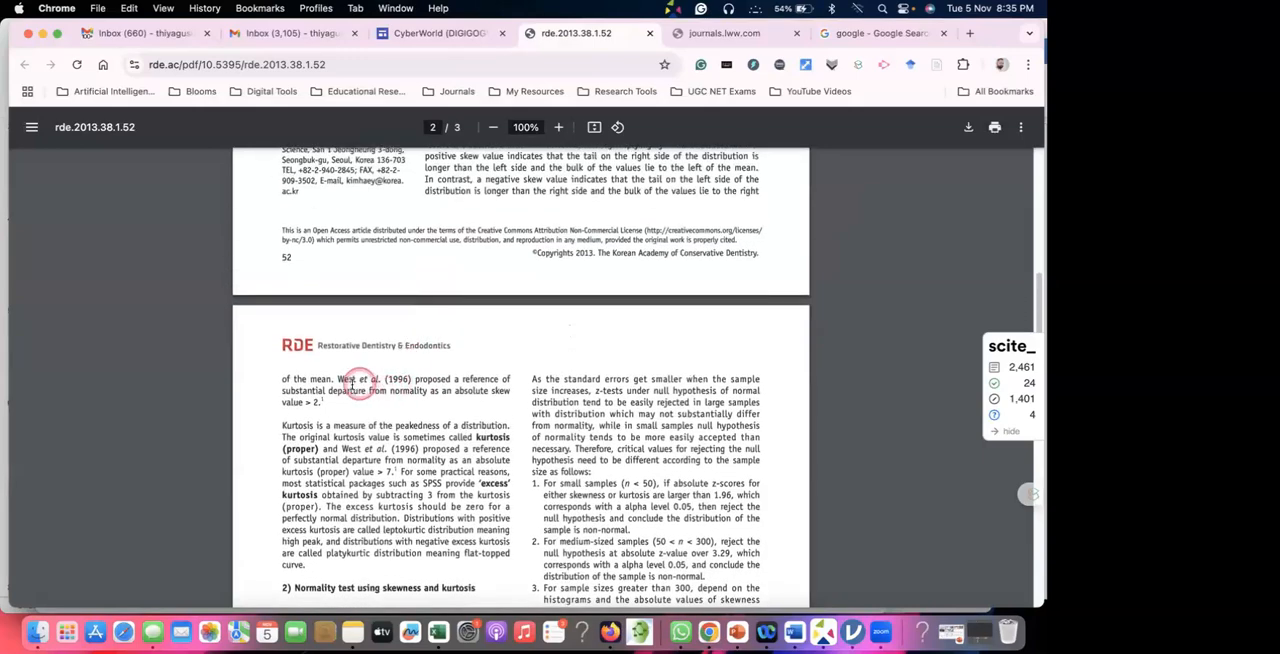
pyautogui.scroll(-5, 399, 397)
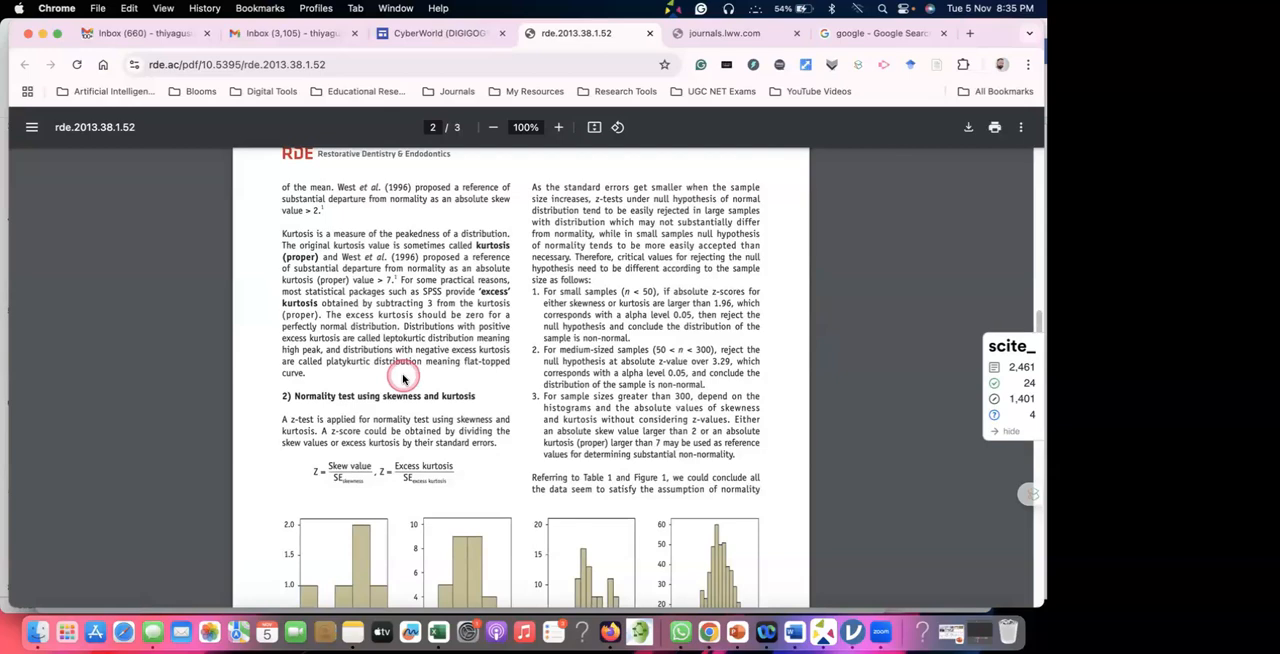
pyautogui.hotkey('ctrl', 'a')
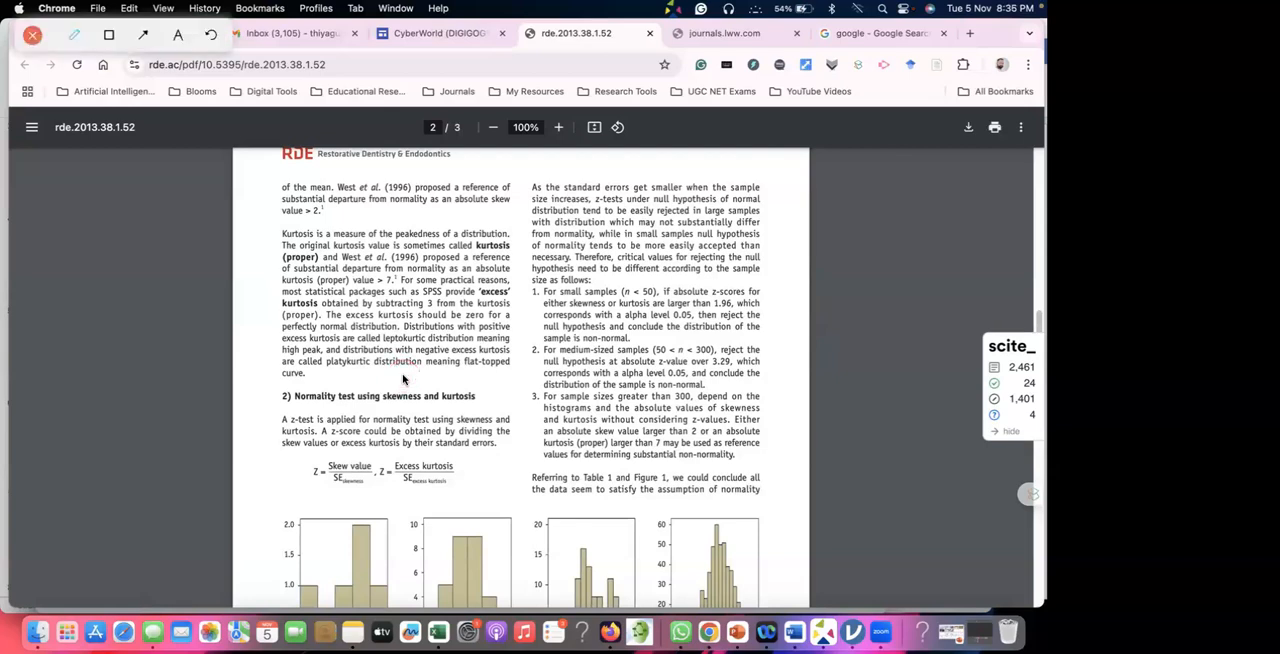
pyautogui.click(374, 194)
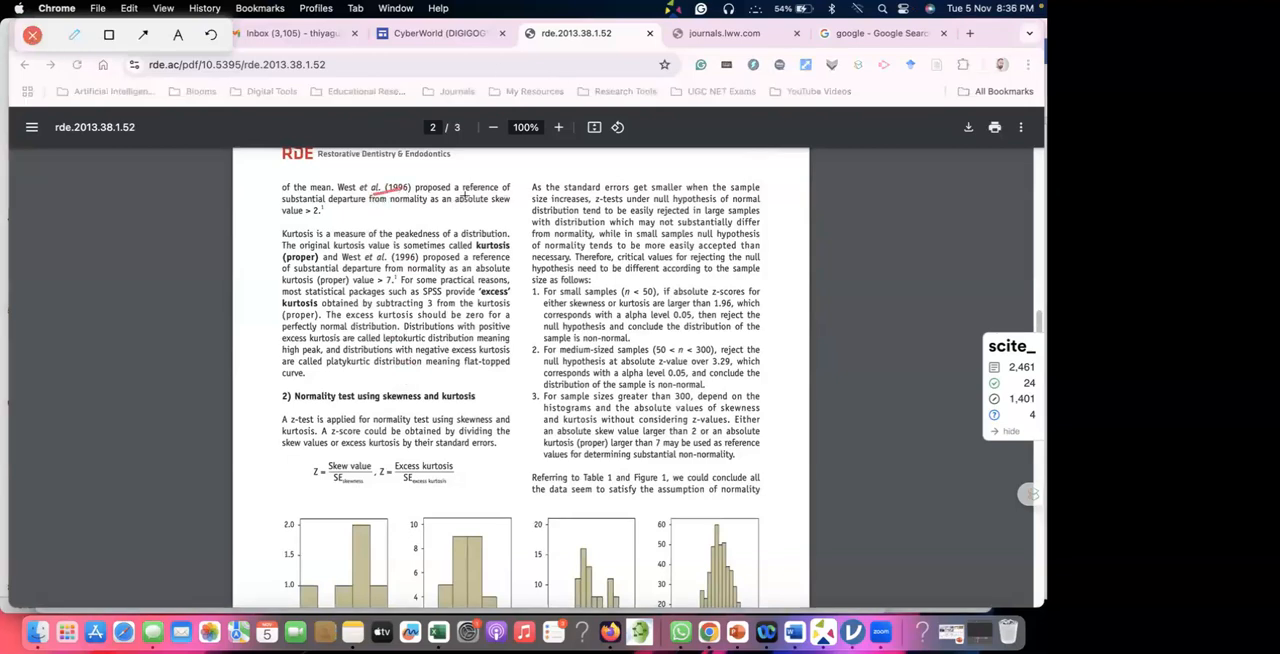
pyautogui.moveTo(463, 193); pyautogui.dragTo(503, 190)
pyautogui.moveTo(341, 209); pyautogui.dragTo(510, 203)
pyautogui.moveTo(309, 203)
pyautogui.mouseDown()
pyautogui.moveTo(305, 222)
pyautogui.moveTo(326, 200)
pyautogui.moveTo(406, 212)
pyautogui.mouseUp()
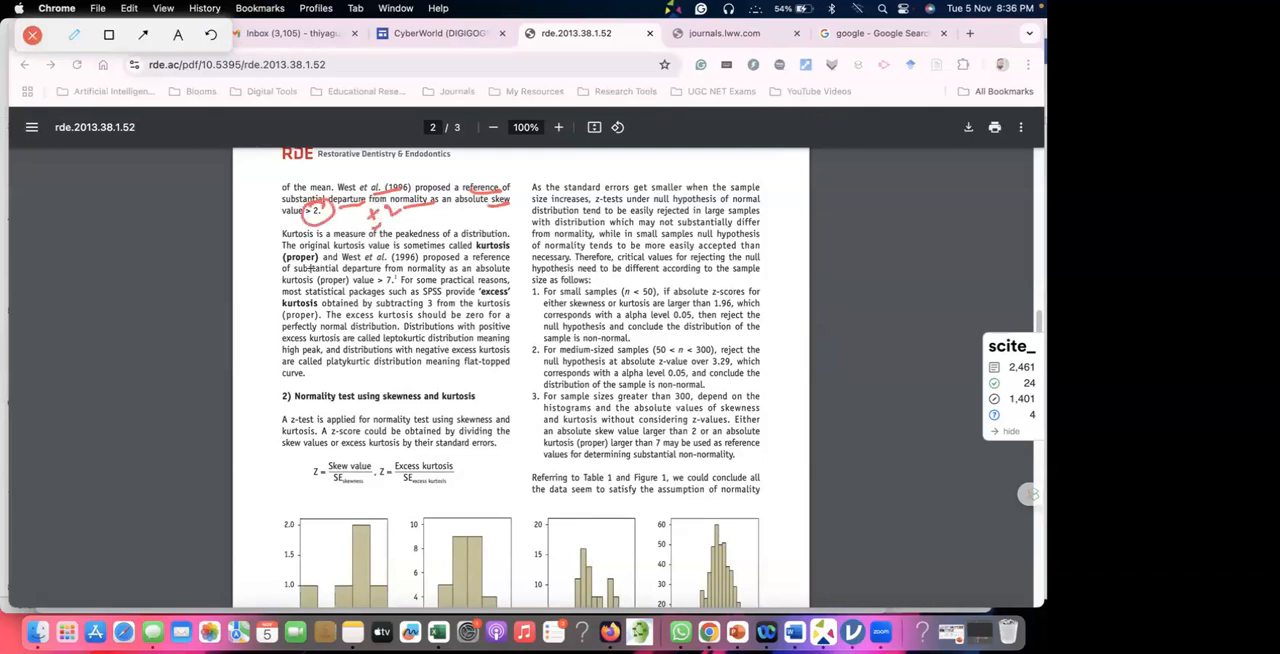
# Underline Kurtosis, circle its 1996 citation and the > 7 limit, and bracket both criteria paragraphs with a tick.
pyautogui.moveTo(282, 240); pyautogui.dragTo(303, 235)
pyautogui.moveTo(372, 280)
pyautogui.mouseDown()
pyautogui.moveTo(390, 293)
pyautogui.moveTo(386, 265)
pyautogui.mouseUp()
pyautogui.moveTo(390, 254)
pyautogui.mouseDown()
pyautogui.moveTo(345, 260)
pyautogui.moveTo(352, 247)
pyautogui.moveTo(381, 262)
pyautogui.moveTo(409, 236)
pyautogui.moveTo(366, 256)
pyautogui.mouseUp()
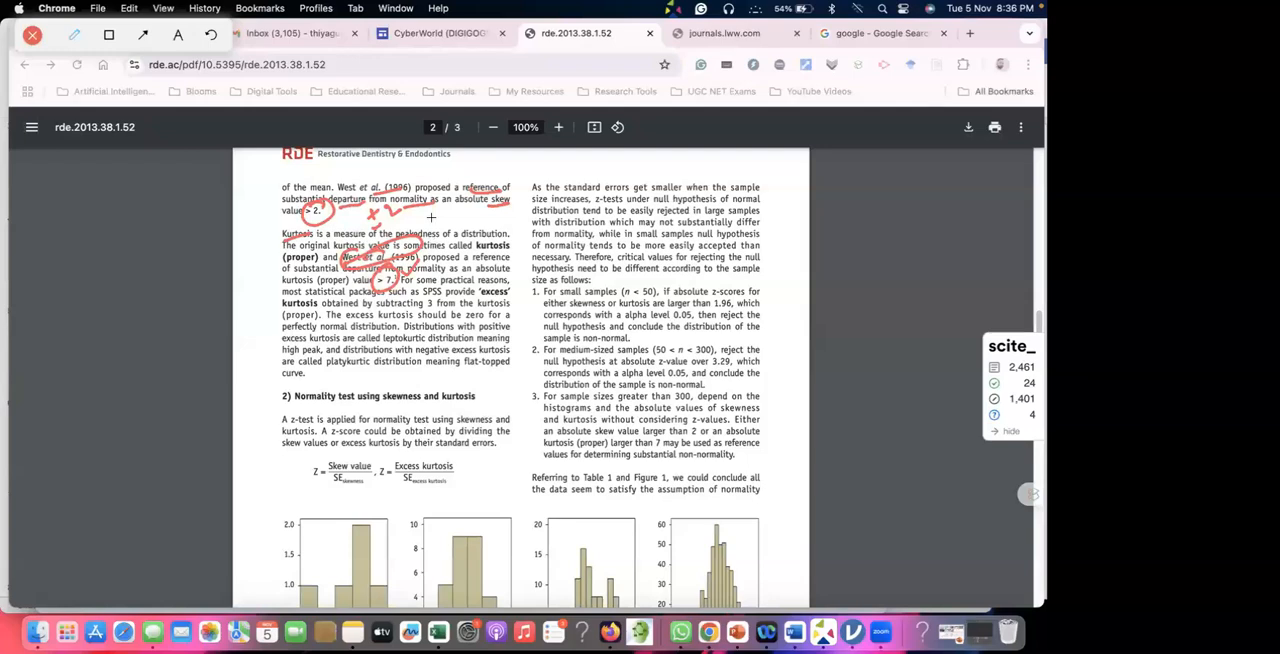
pyautogui.moveTo(268, 179); pyautogui.dragTo(281, 221)
pyautogui.moveTo(257, 260); pyautogui.dragTo(276, 236)
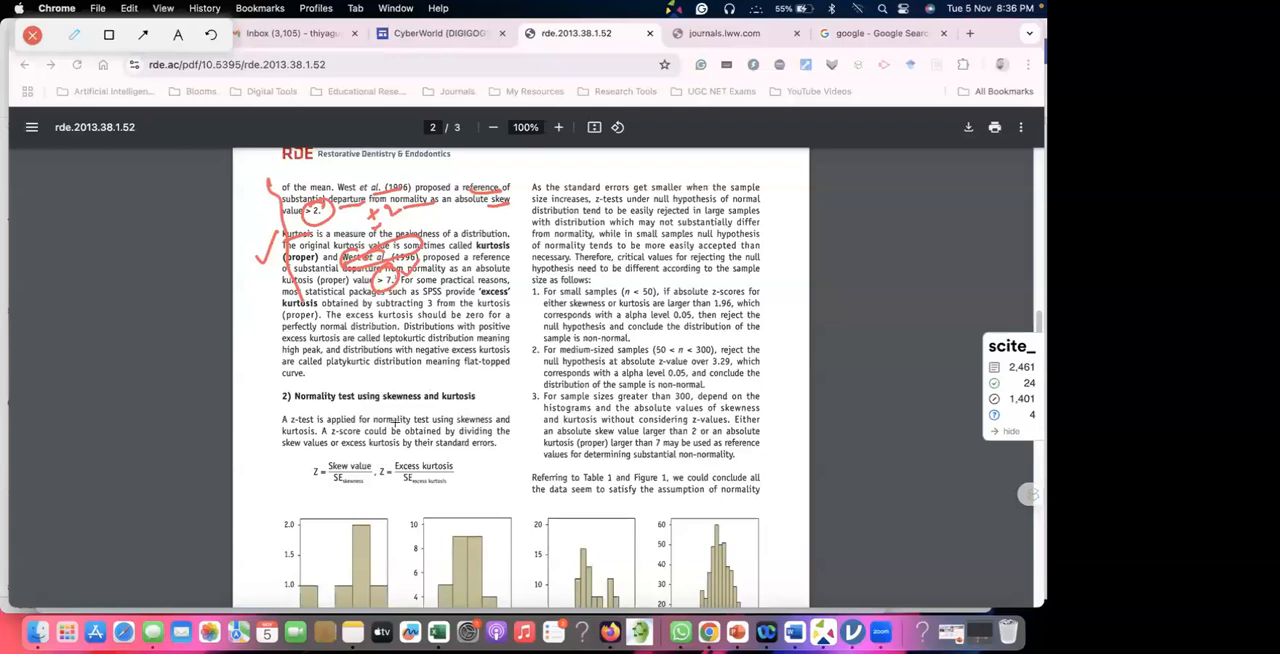
# Circle the z-test and excess kurtosis formula with a ±1.96 Normal note, and mark the 1.96 rule for small samples.
pyautogui.moveTo(291, 410); pyautogui.dragTo(318, 402)
pyautogui.moveTo(418, 440)
pyautogui.mouseDown()
pyautogui.moveTo(392, 455)
pyautogui.moveTo(400, 485)
pyautogui.moveTo(425, 437)
pyautogui.moveTo(493, 455)
pyautogui.moveTo(527, 438)
pyautogui.moveTo(519, 446)
pyautogui.mouseUp()
pyautogui.click(495, 457)
pyautogui.moveTo(464, 473); pyautogui.dragTo(471, 476)
pyautogui.moveTo(501, 420)
pyautogui.mouseDown()
pyautogui.moveTo(473, 444)
pyautogui.moveTo(516, 481)
pyautogui.moveTo(489, 422)
pyautogui.mouseUp()
pyautogui.moveTo(512, 496); pyautogui.dragTo(533, 464)
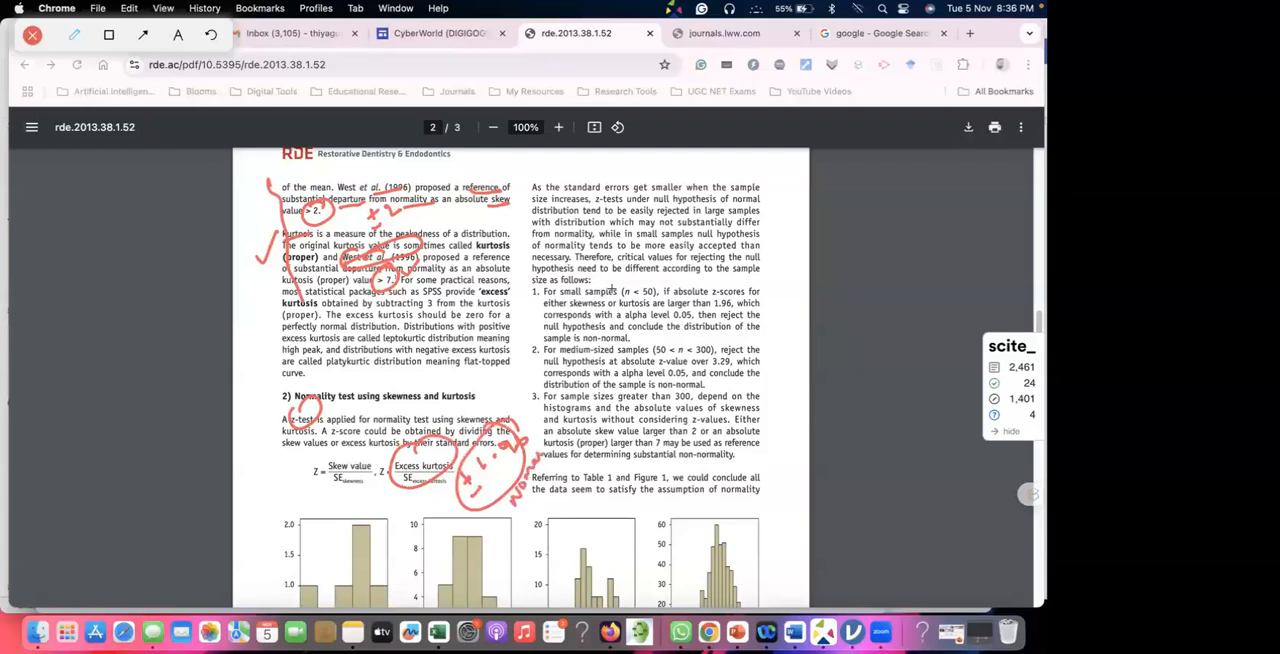
pyautogui.moveTo(722, 296)
pyautogui.mouseDown()
pyautogui.moveTo(746, 294)
pyautogui.moveTo(700, 308)
pyautogui.moveTo(714, 300)
pyautogui.mouseUp()
pyautogui.moveTo(640, 336)
pyautogui.mouseDown()
pyautogui.moveTo(704, 327)
pyautogui.moveTo(782, 283)
pyautogui.mouseUp()
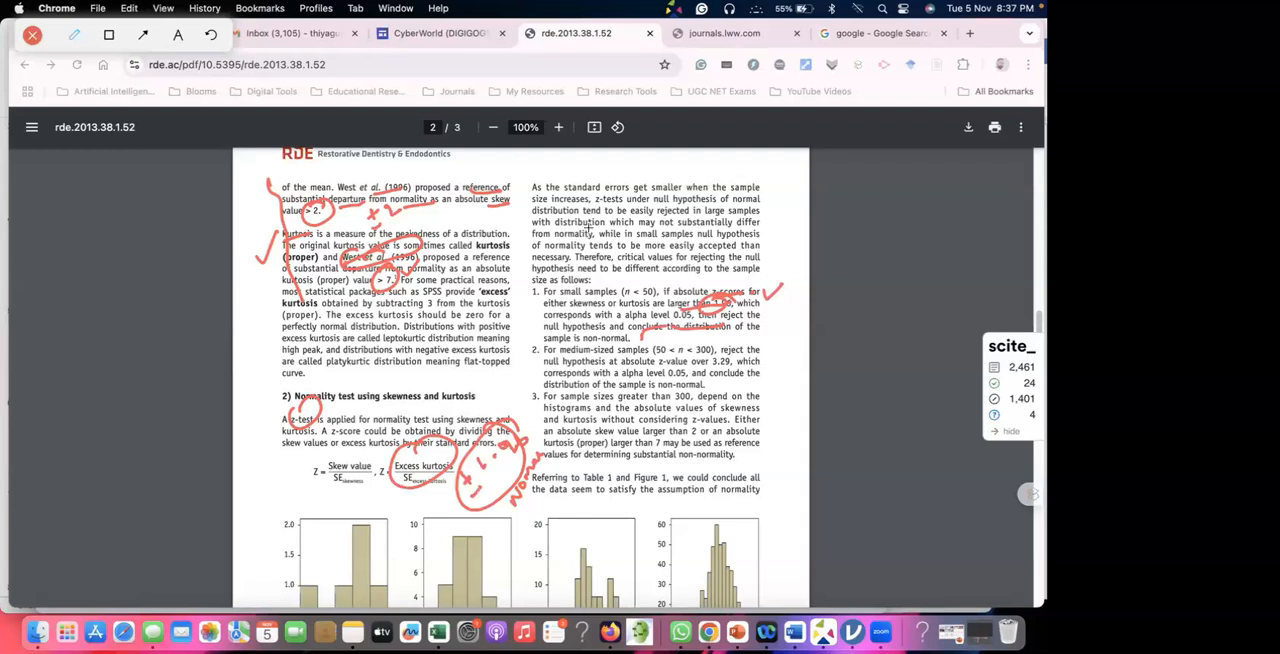
# Switch to jamovi and clear the annotations left over the Descriptives results.
pyautogui.press('super+Tab')
pyautogui.press('super+Tab')
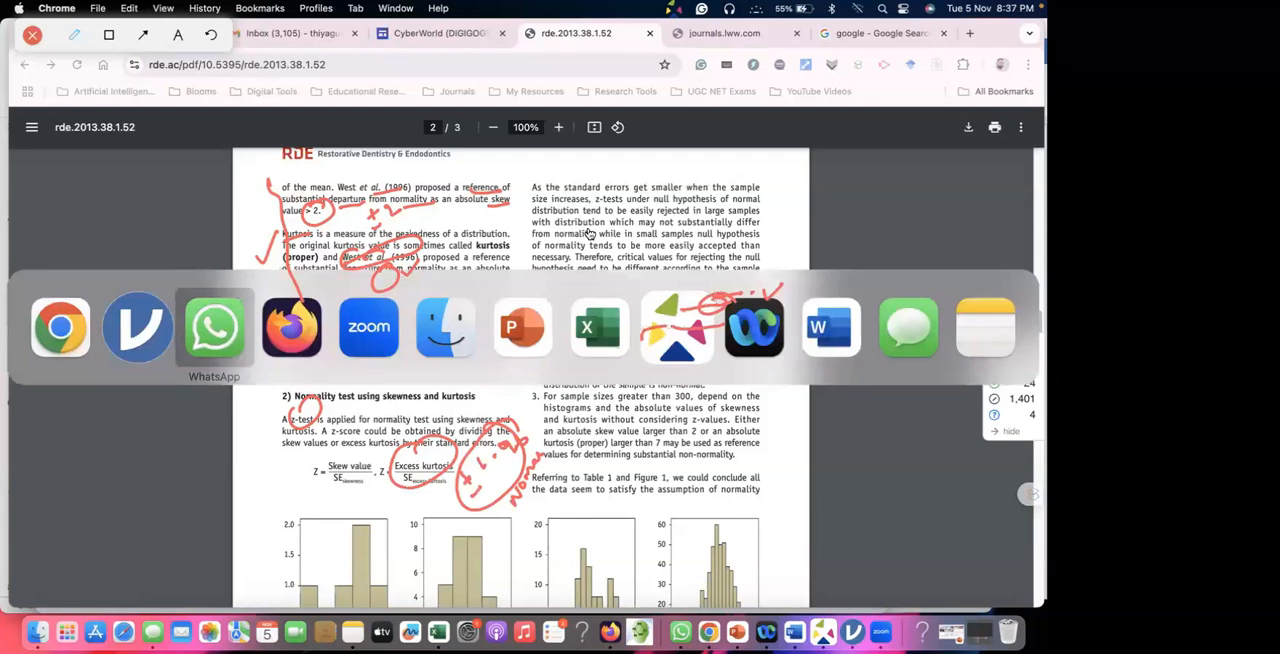
pyautogui.press('super+Tab')
pyautogui.press('super+Tab')
pyautogui.press('super+Tab')
pyautogui.press('super+Tab')
pyautogui.press('super+Tab')
pyautogui.press('super+Tab')
pyautogui.press('super+Tab')
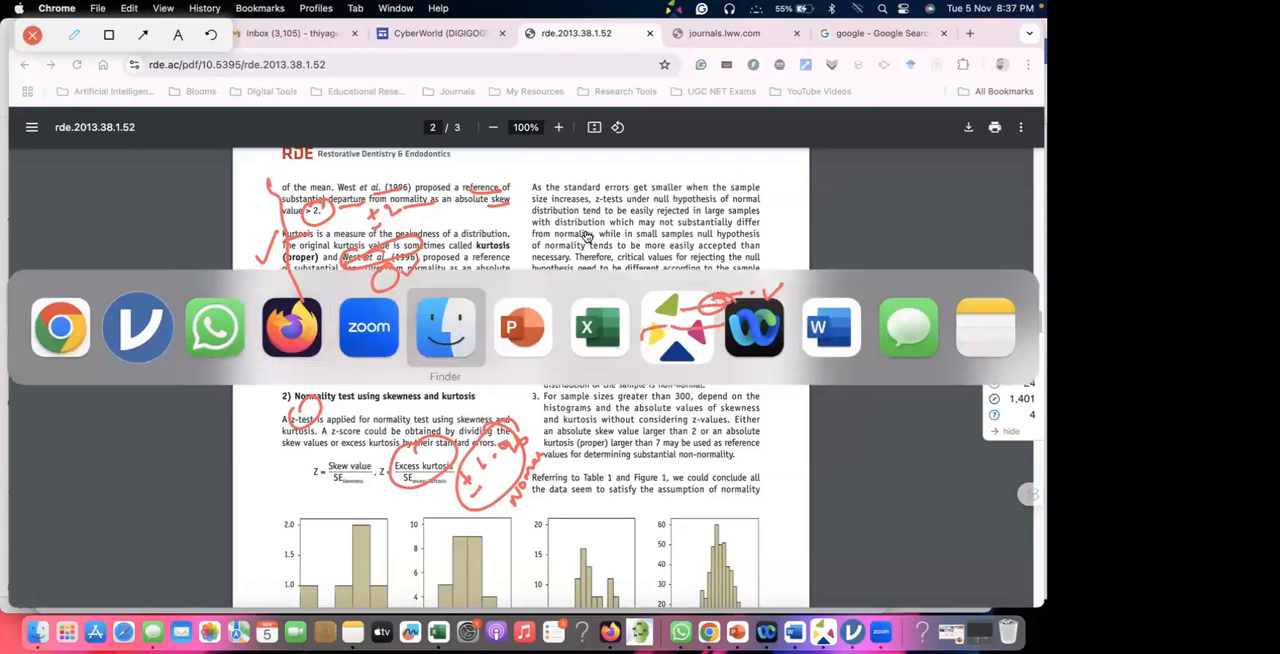
pyautogui.press('super+Tab')
pyautogui.press('super+Tab')
pyautogui.press('super+Tab')
pyautogui.press('super+Tab')
pyautogui.press('super+Tab')
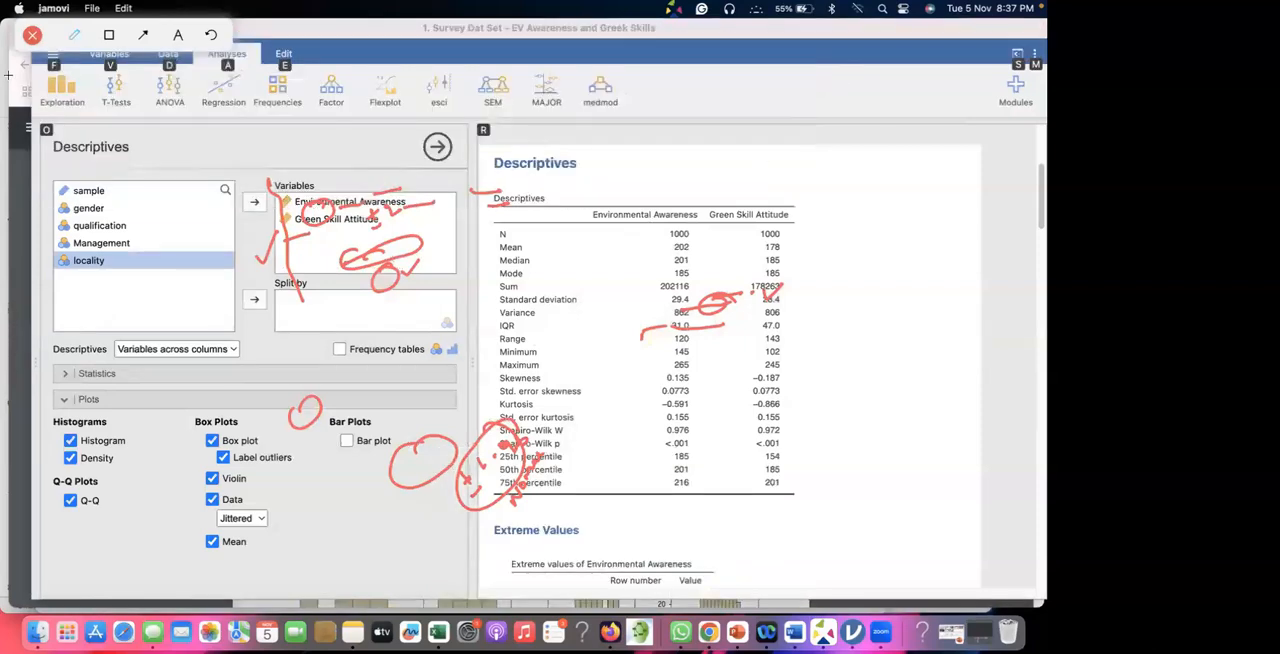
pyautogui.click(33, 35)
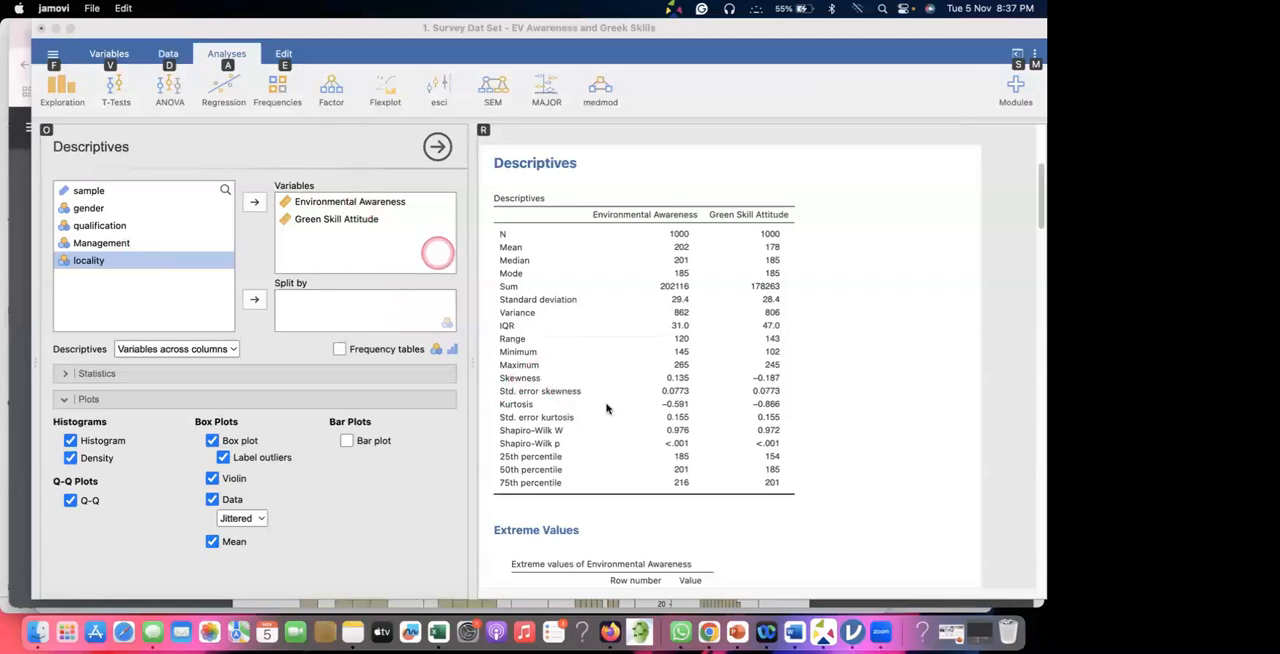
pyautogui.click(798, 361)
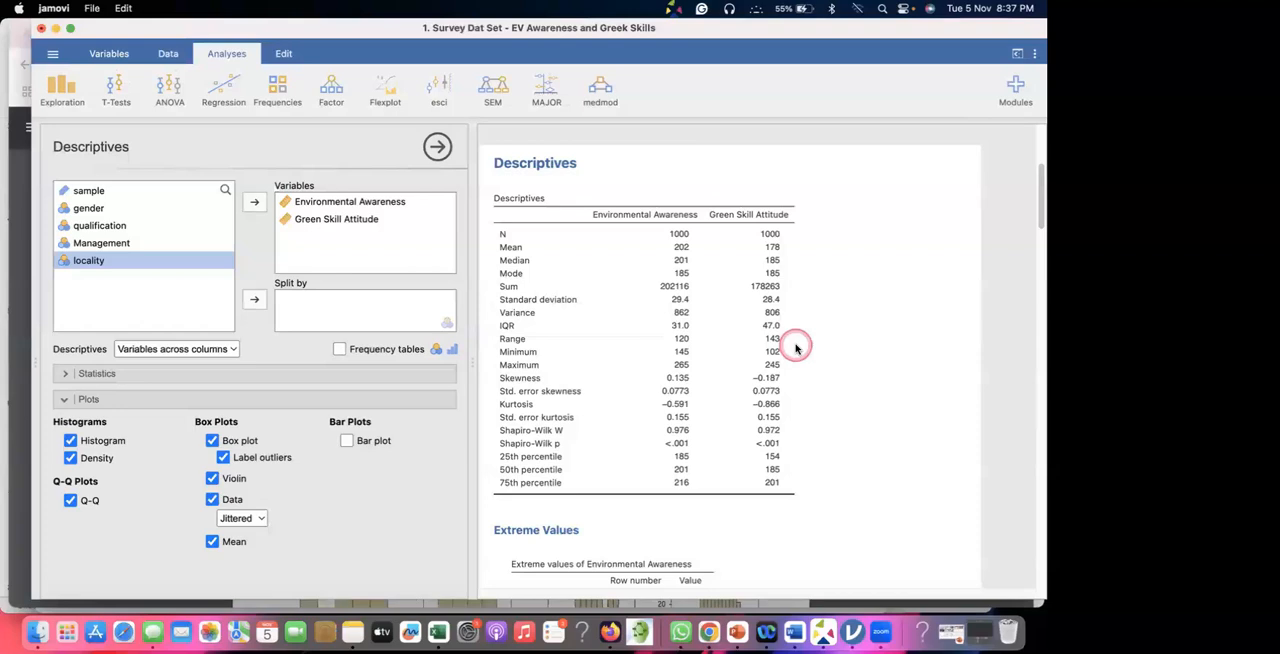
# Annotate the Descriptives table with the handwritten formula Z = SK / S.E. beside it and circle the formula.
pyautogui.hotkey('alt', 'a')
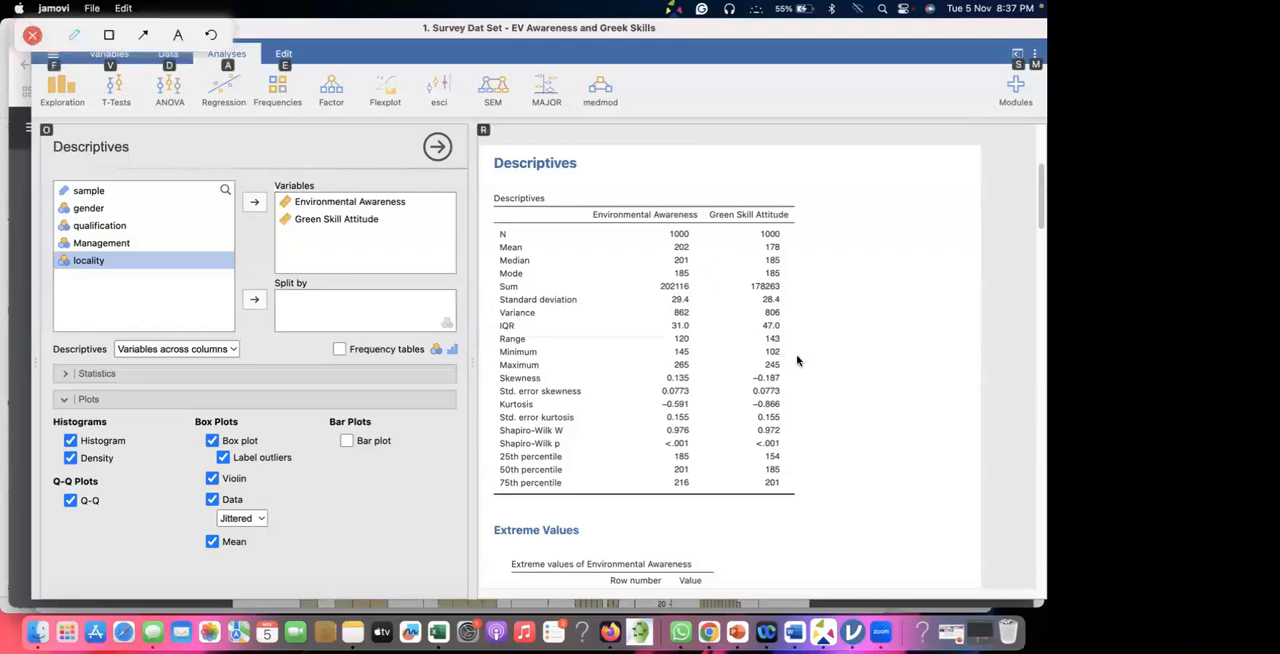
pyautogui.click(804, 351)
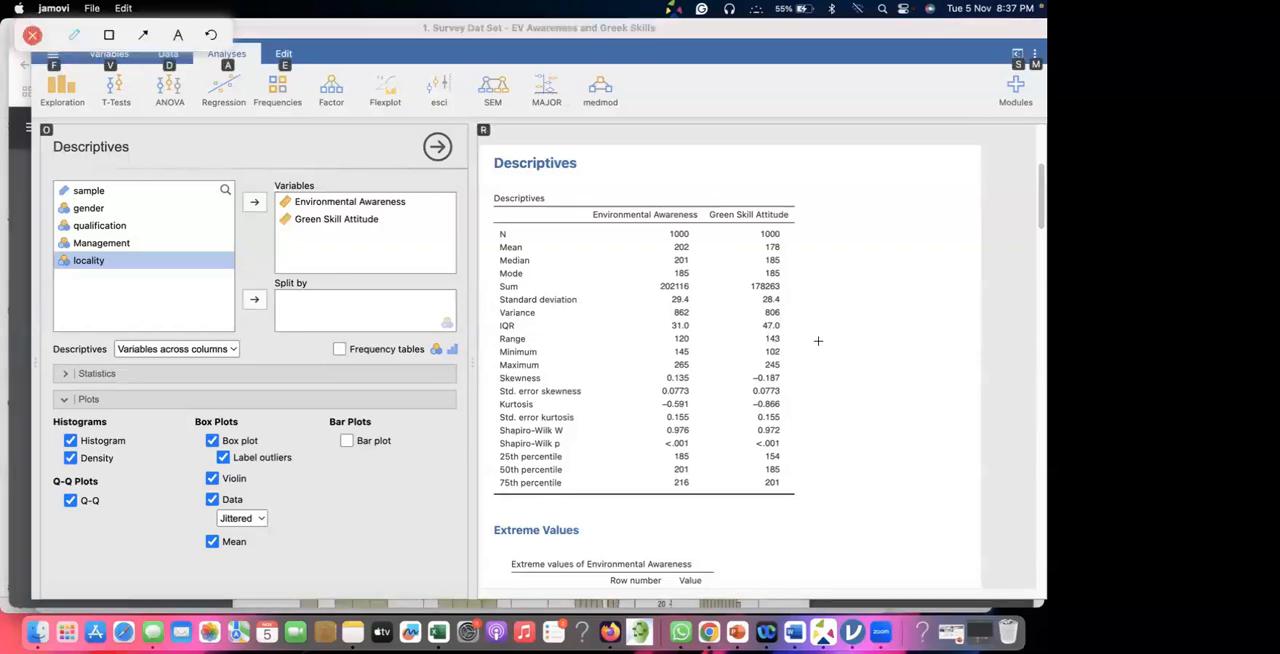
pyautogui.moveTo(800, 351); pyautogui.dragTo(837, 309)
pyautogui.click(817, 328)
pyautogui.moveTo(840, 301)
pyautogui.mouseDown()
pyautogui.moveTo(839, 349)
pyautogui.moveTo(858, 333)
pyautogui.mouseUp()
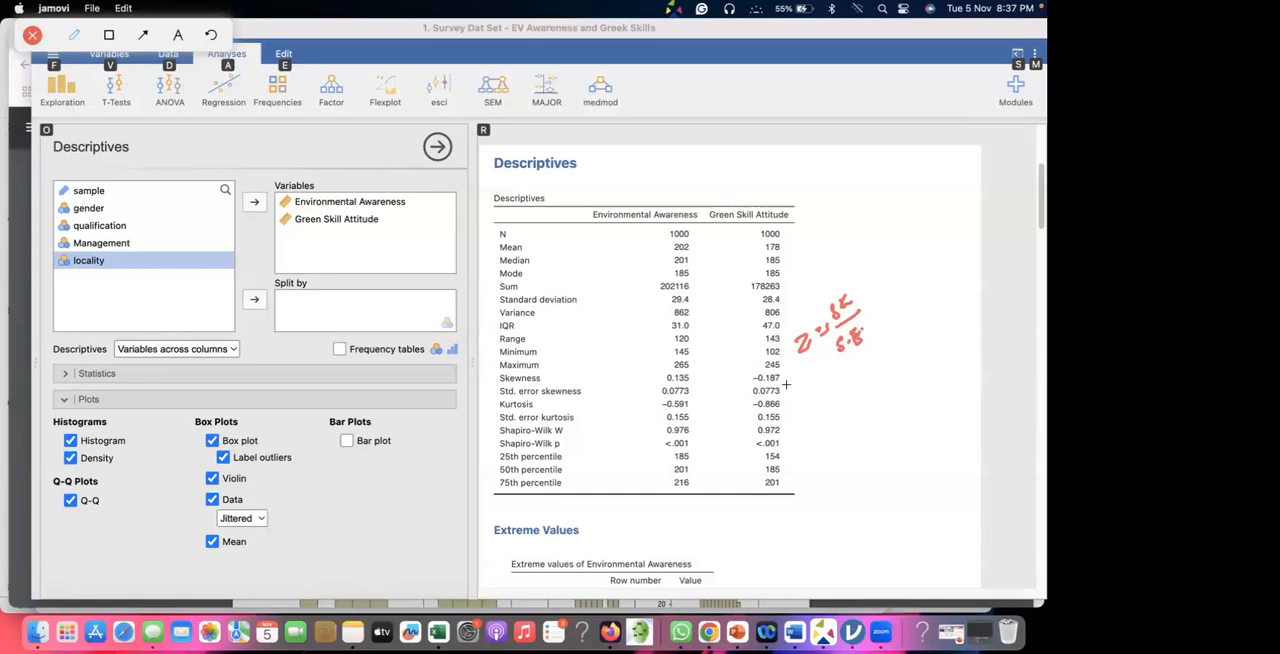
pyautogui.moveTo(836, 278)
pyautogui.mouseDown()
pyautogui.moveTo(866, 300)
pyautogui.moveTo(830, 277)
pyautogui.mouseUp()
# Write the separate z-score formulas for skewness, Z = SK / SE.SK, and kurtosis, Z = K / SE K, above the table.
pyautogui.moveTo(637, 143)
pyautogui.mouseDown()
pyautogui.moveTo(656, 164)
pyautogui.moveTo(674, 140)
pyautogui.mouseUp()
pyautogui.moveTo(667, 151)
pyautogui.mouseDown()
pyautogui.moveTo(716, 115)
pyautogui.moveTo(732, 124)
pyautogui.moveTo(711, 150)
pyautogui.moveTo(716, 170)
pyautogui.moveTo(808, 102)
pyautogui.mouseUp()
pyautogui.moveTo(812, 89)
pyautogui.mouseDown()
pyautogui.moveTo(853, 66)
pyautogui.moveTo(860, 114)
pyautogui.moveTo(907, 88)
pyautogui.mouseUp()
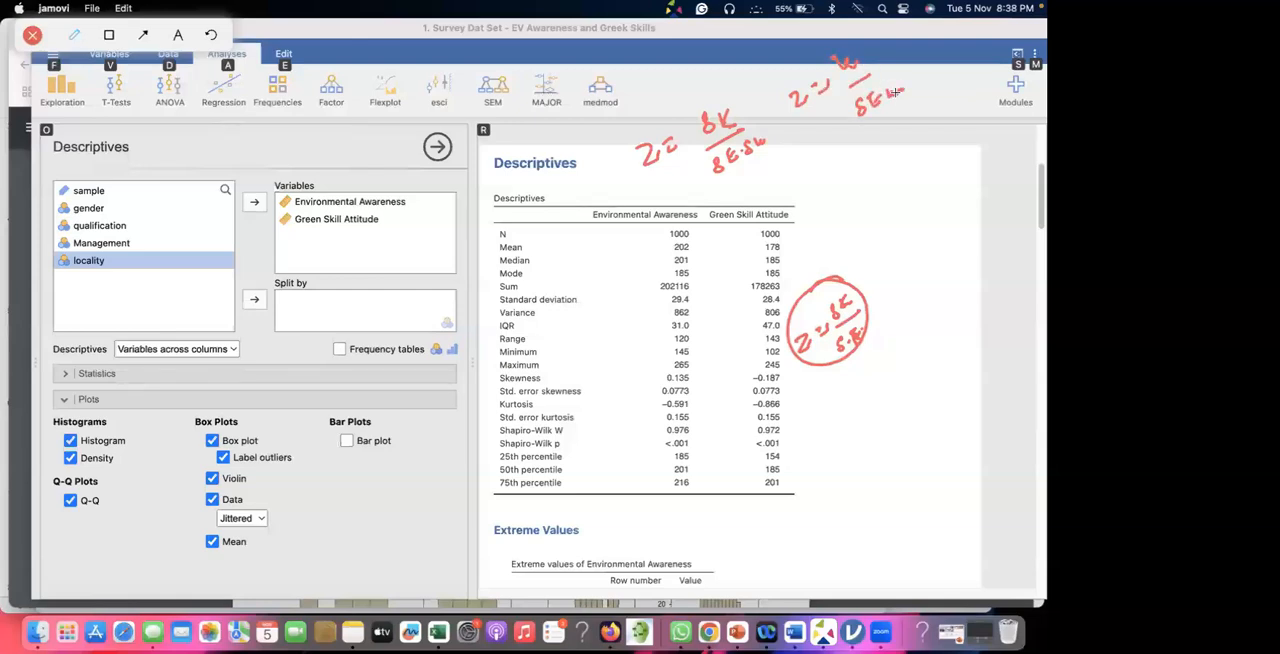
# Write the Environmental Awareness skewness example 0.135 / 0.07 = 0.2 and a ±1.96 limit below it, circling the result and limit.
pyautogui.moveTo(713, 194)
pyautogui.mouseDown()
pyautogui.moveTo(752, 186)
pyautogui.moveTo(793, 144)
pyautogui.mouseUp()
pyautogui.moveTo(765, 195)
pyautogui.mouseDown()
pyautogui.moveTo(800, 160)
pyautogui.moveTo(783, 191)
pyautogui.moveTo(806, 181)
pyautogui.mouseUp()
pyautogui.click(791, 190)
pyautogui.moveTo(803, 221); pyautogui.dragTo(817, 221)
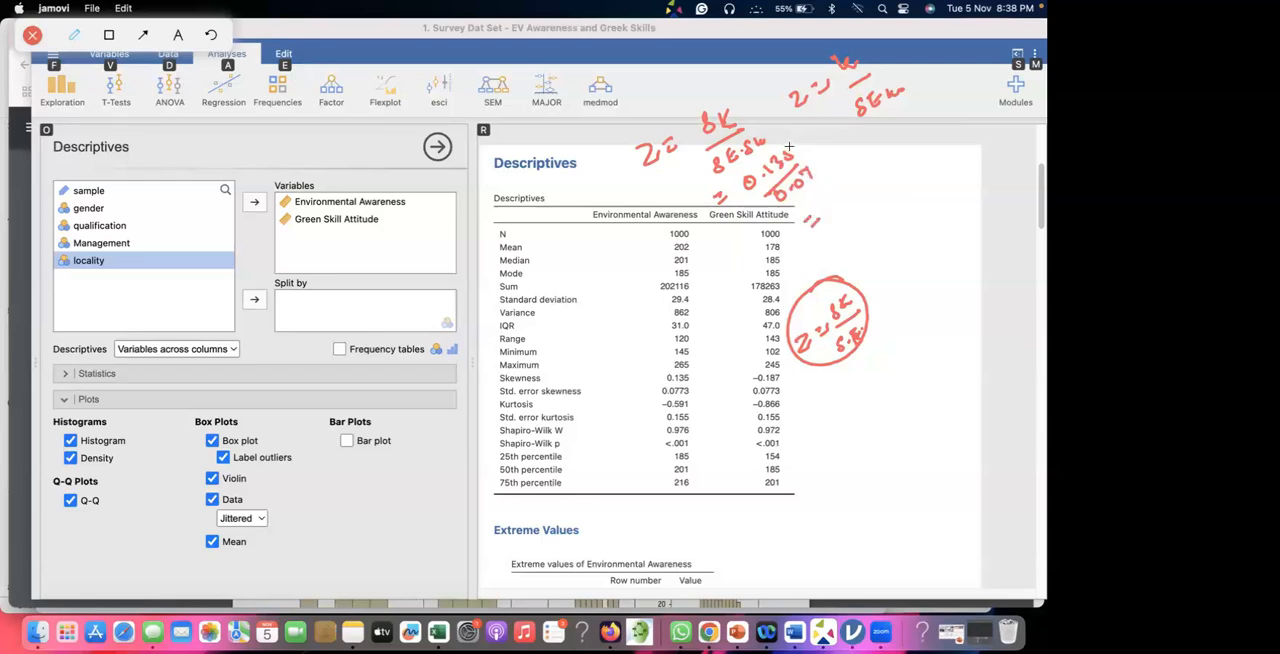
pyautogui.moveTo(821, 204); pyautogui.dragTo(852, 204)
pyautogui.click(831, 208)
pyautogui.moveTo(822, 208)
pyautogui.mouseDown()
pyautogui.moveTo(855, 184)
pyautogui.moveTo(822, 207)
pyautogui.mouseUp()
pyautogui.moveTo(807, 250); pyautogui.dragTo(811, 265)
pyautogui.moveTo(803, 263); pyautogui.dragTo(818, 265)
pyautogui.moveTo(819, 245)
pyautogui.mouseDown()
pyautogui.moveTo(848, 246)
pyautogui.moveTo(793, 229)
pyautogui.mouseUp()
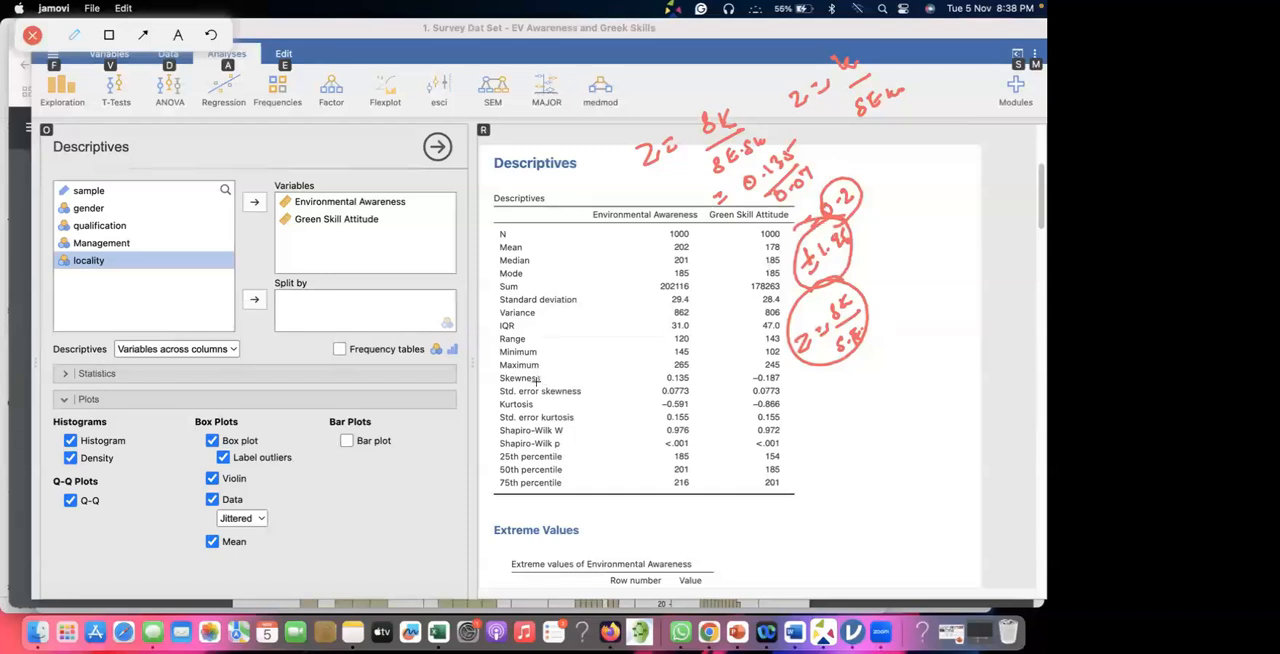
# Annotate the Skewness row with ±2 and the Kurtosis row with ±7, and write and circle Z = ±1.96 beside them.
pyautogui.moveTo(536, 383); pyautogui.dragTo(604, 384)
pyautogui.moveTo(528, 412); pyautogui.dragTo(571, 406)
pyautogui.moveTo(576, 402)
pyautogui.mouseDown()
pyautogui.moveTo(570, 412)
pyautogui.moveTo(617, 406)
pyautogui.mouseUp()
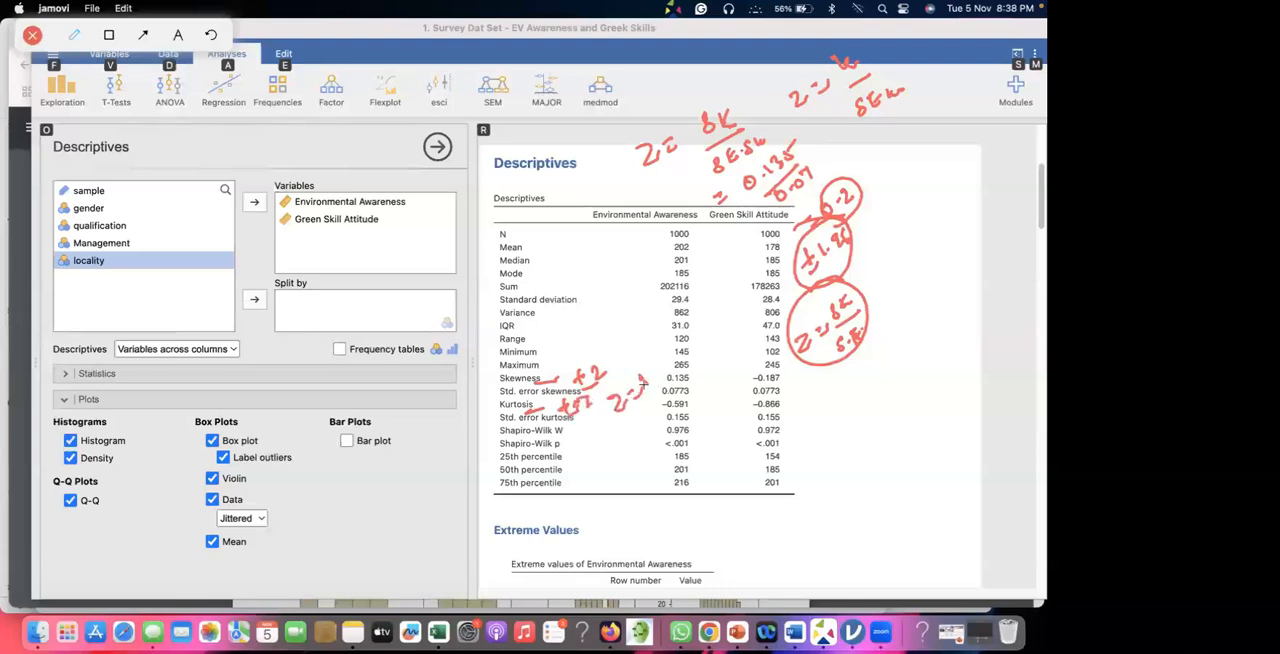
pyautogui.moveTo(645, 392); pyautogui.dragTo(655, 385)
pyautogui.moveTo(676, 336)
pyautogui.mouseDown()
pyautogui.moveTo(684, 354)
pyautogui.moveTo(678, 303)
pyautogui.moveTo(620, 414)
pyautogui.mouseUp()
pyautogui.moveTo(648, 300); pyautogui.dragTo(678, 303)
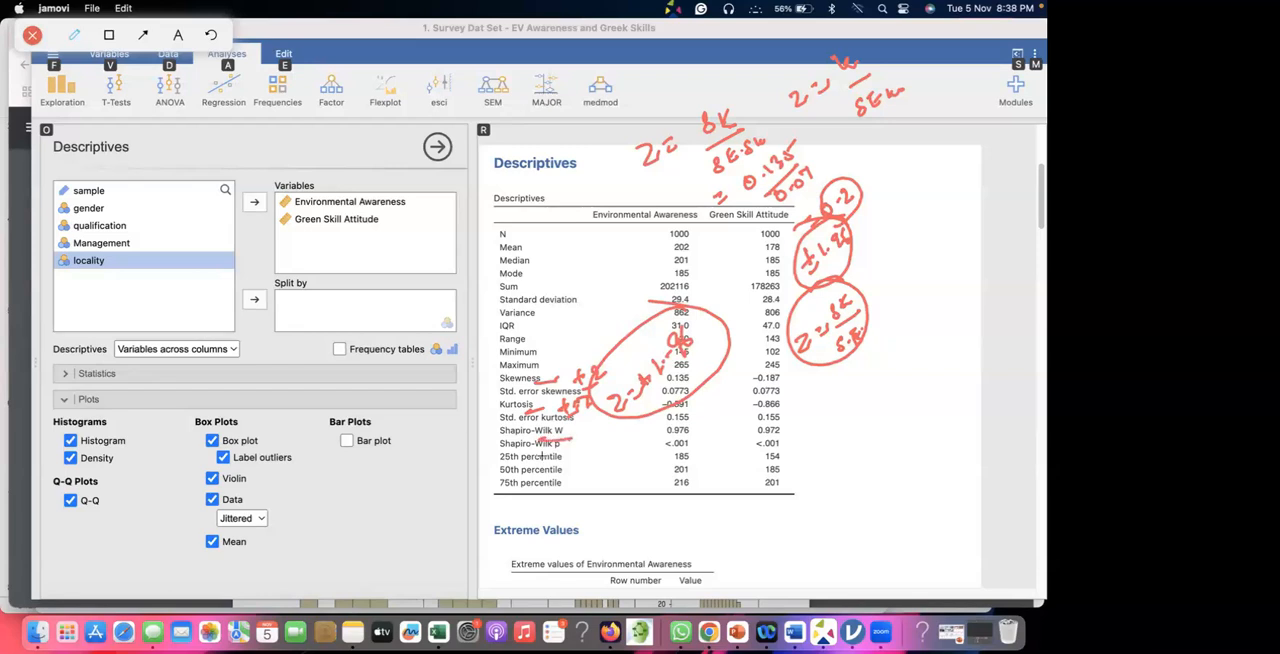
# Circle and tick the Shapiro-Wilk p values of both variables, and add emphasis marks beside them.
pyautogui.moveTo(664, 437); pyautogui.dragTo(692, 436)
pyautogui.moveTo(695, 450); pyautogui.dragTo(667, 454)
pyautogui.moveTo(658, 438)
pyautogui.mouseDown()
pyautogui.moveTo(682, 451)
pyautogui.moveTo(670, 431)
pyautogui.mouseUp()
pyautogui.moveTo(770, 433)
pyautogui.mouseDown()
pyautogui.moveTo(750, 451)
pyautogui.moveTo(809, 425)
pyautogui.mouseUp()
pyautogui.moveTo(703, 437); pyautogui.dragTo(722, 427)
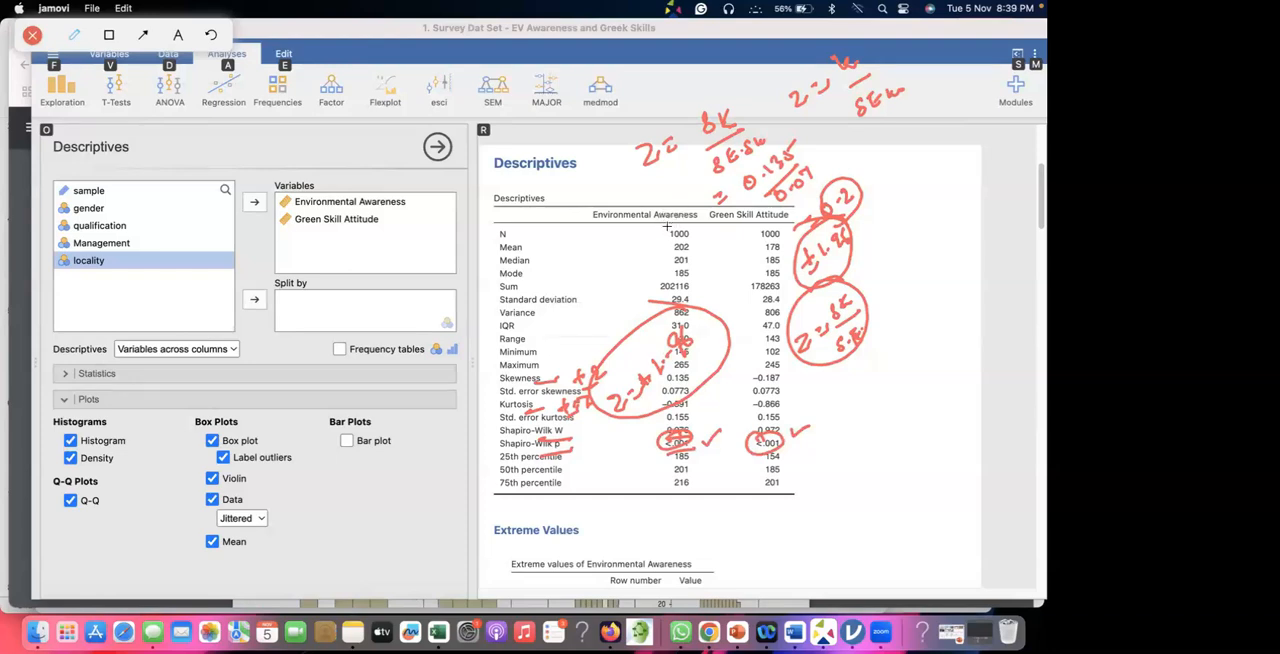
pyautogui.moveTo(710, 412); pyautogui.dragTo(717, 364)
pyautogui.moveTo(811, 443); pyautogui.dragTo(786, 450)
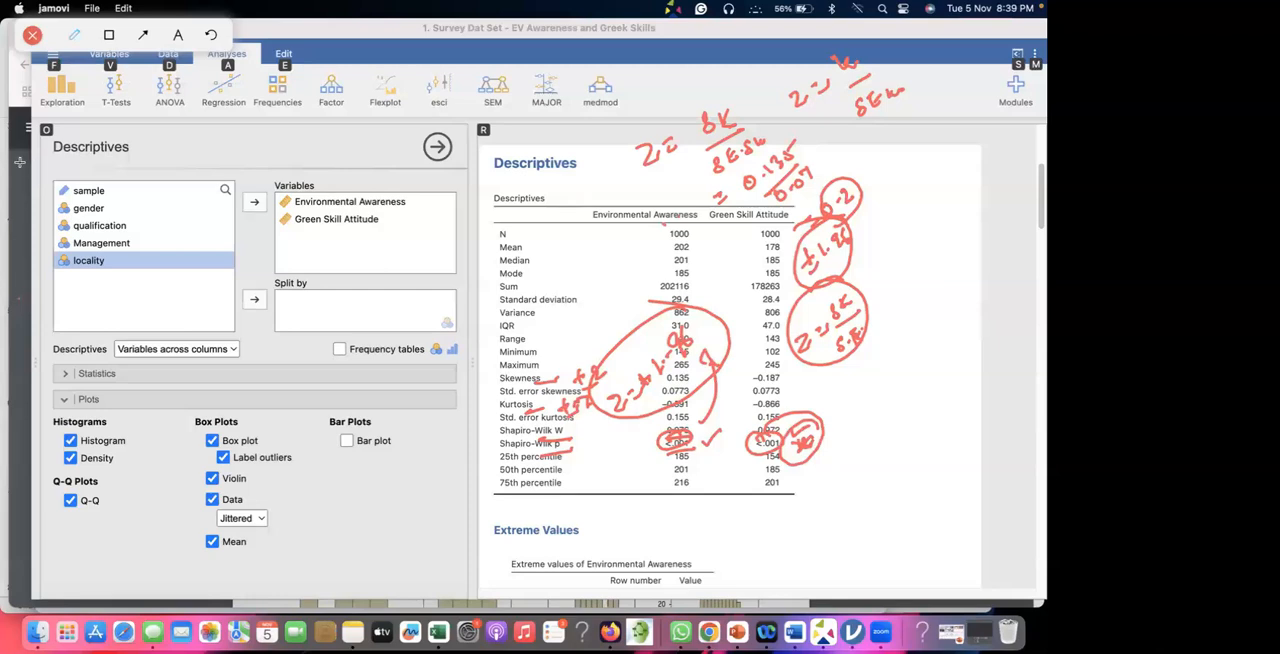
# Clear the annotations, switch to Chrome, and look through the article's sample histograms, Table 1 and Reference section.
pyautogui.click(31, 36)
pyautogui.click(24, 81)
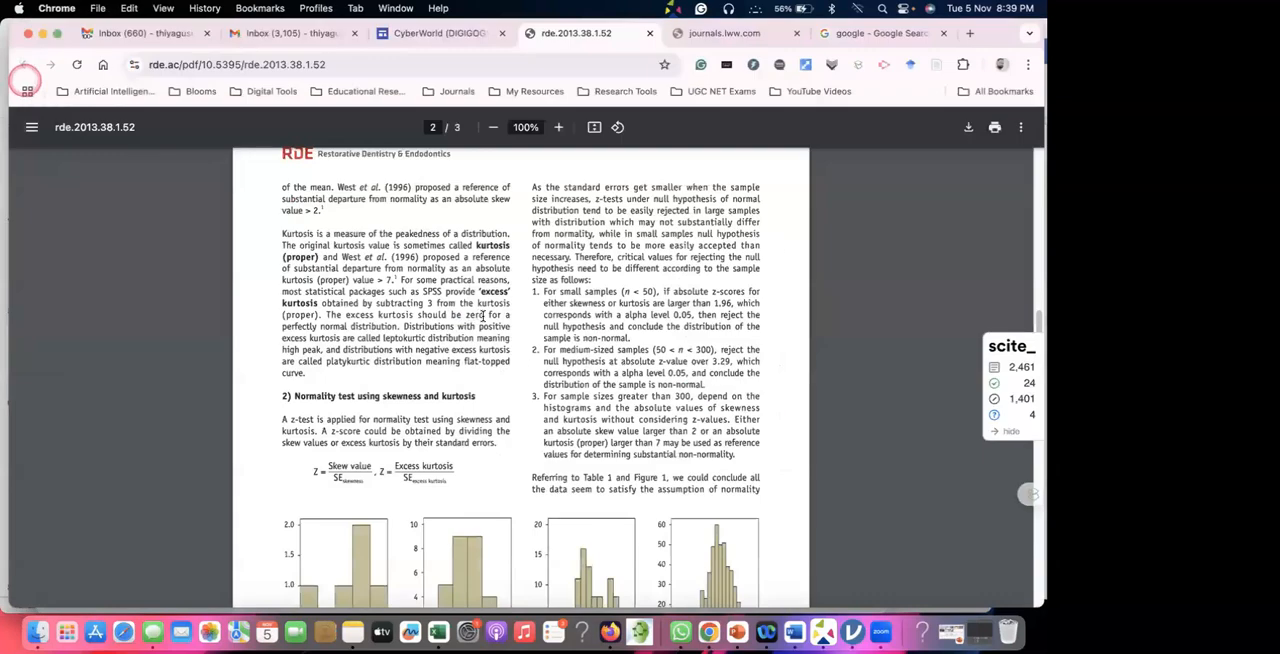
pyautogui.scroll(-2, 571, 321)
pyautogui.scroll(-10, 571, 321)
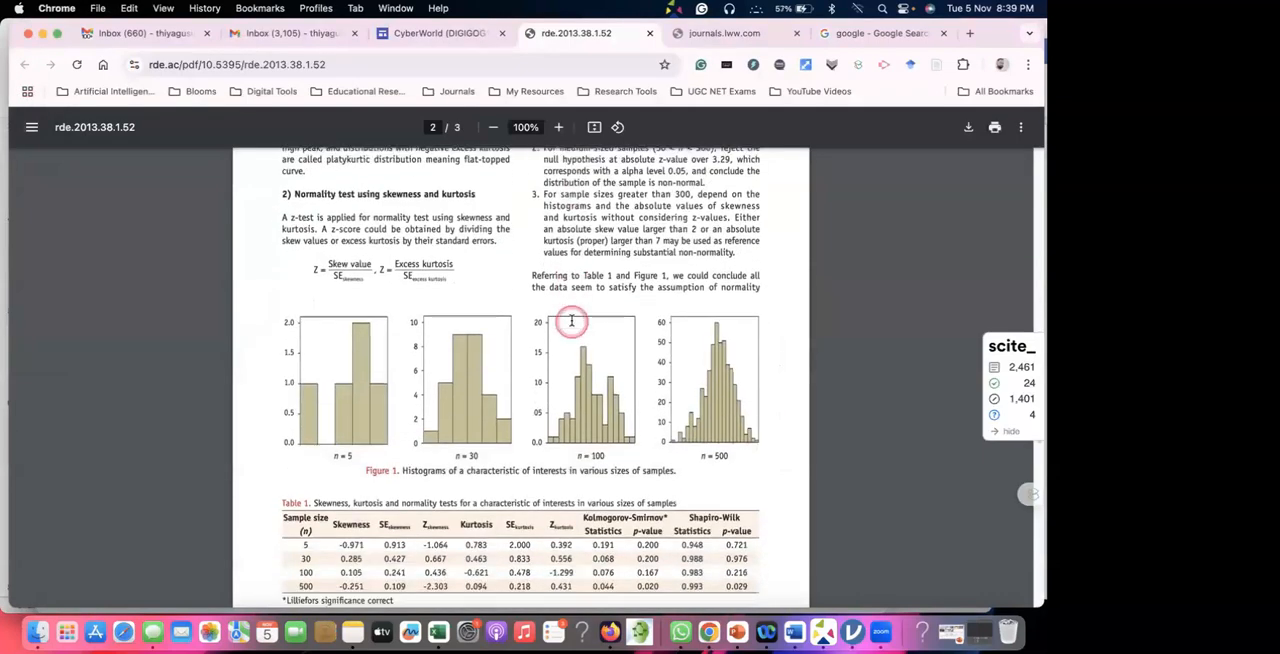
pyautogui.scroll(-1, 571, 320)
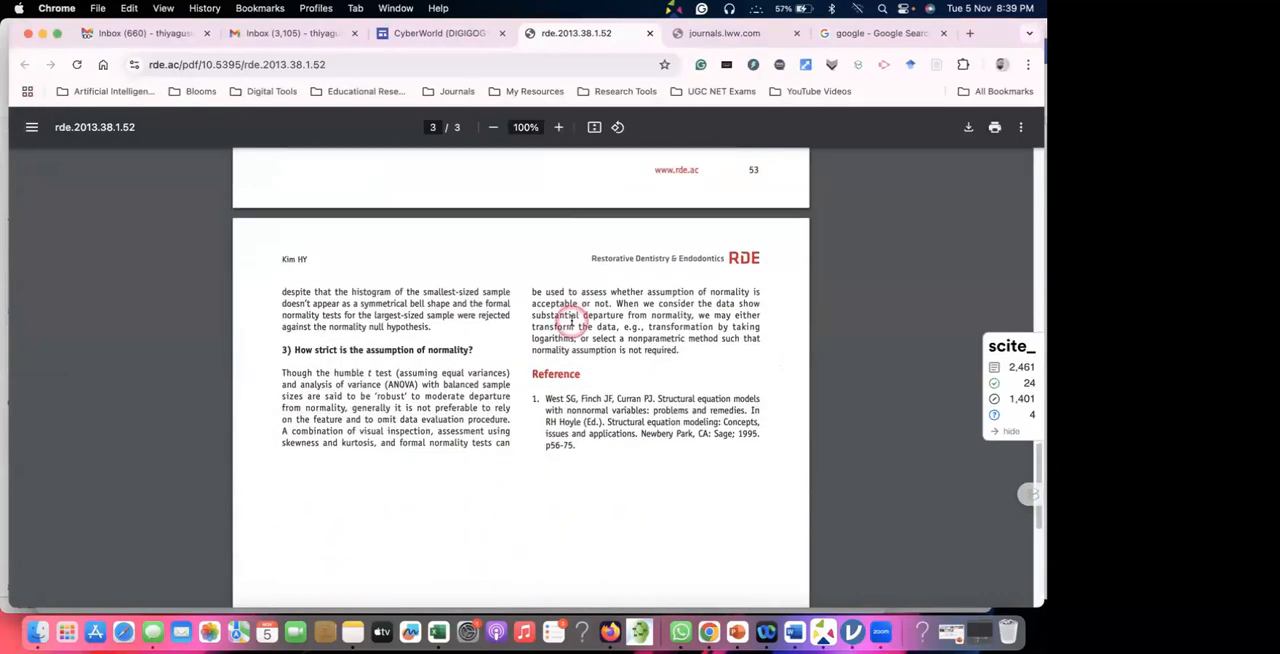
pyautogui.scroll(8, 571, 320)
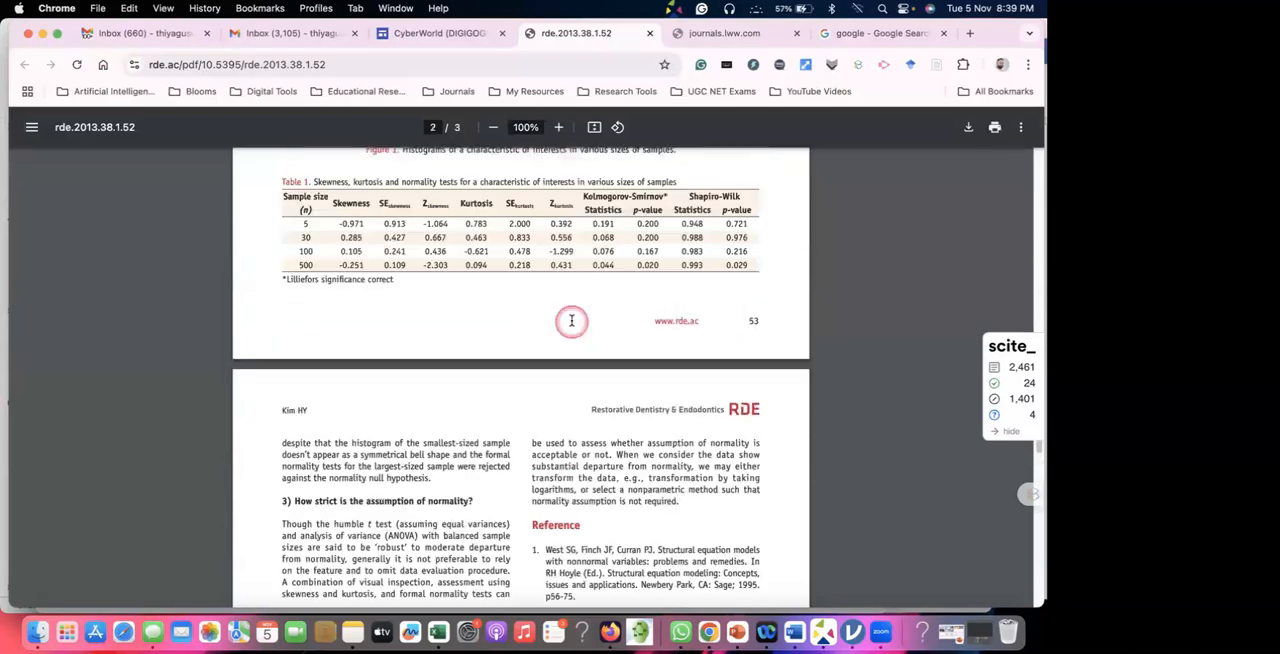
pyautogui.scroll(10, 571, 320)
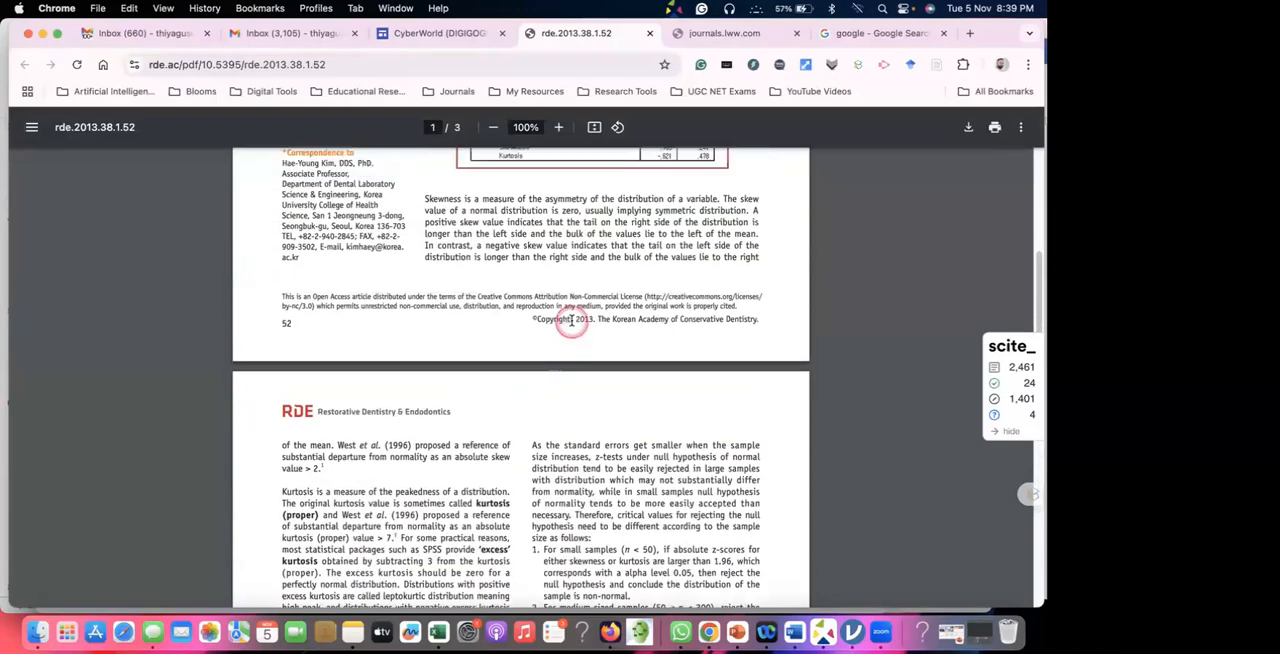
# On the article's first page, select the sentence about formal normality tests, from "The formal normality tests" to "large samples".
pyautogui.scroll(3, 571, 321)
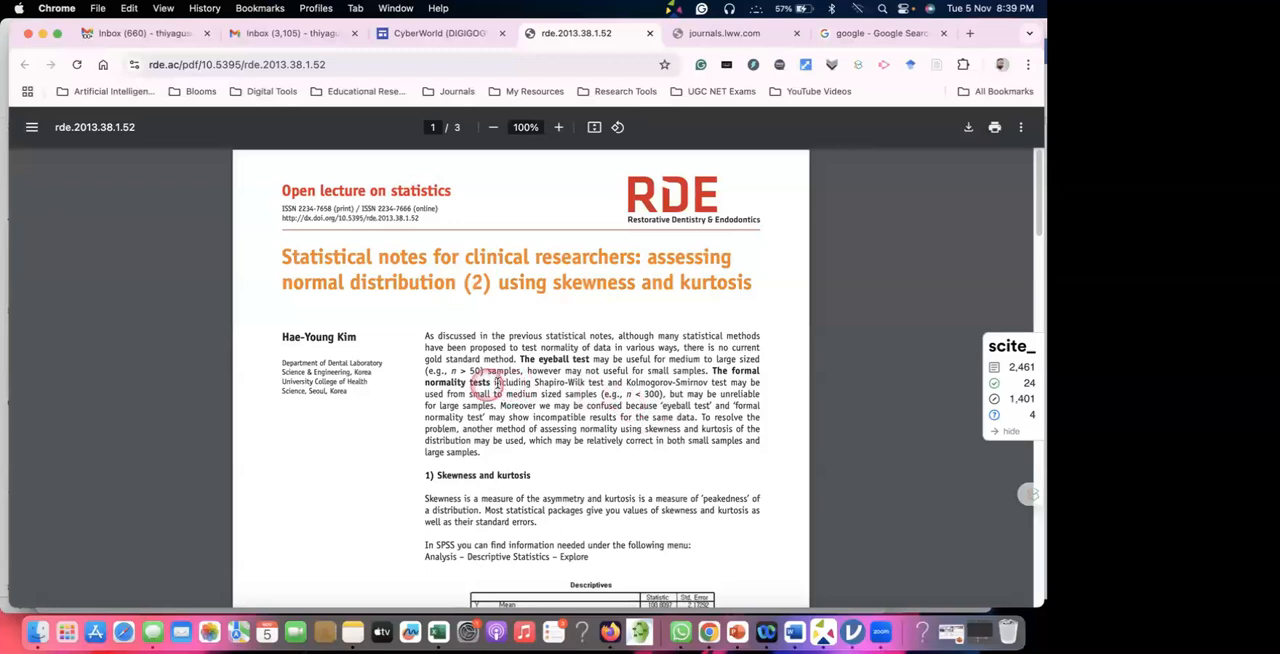
pyautogui.moveTo(710, 371); pyautogui.dragTo(623, 383)
pyautogui.moveTo(540, 392); pyautogui.dragTo(498, 406)
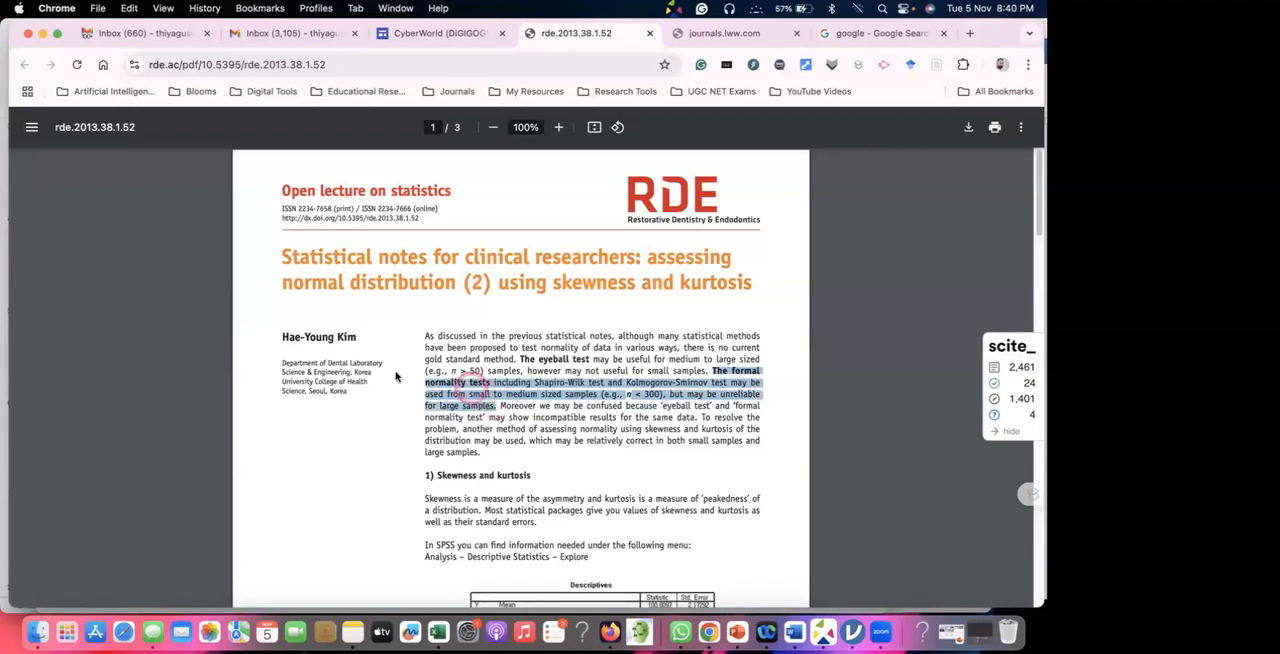
# Select the author's name on the article's first page, and bring up the journals.lww.com article on descriptive statistics and normality tests.
pyautogui.moveTo(280, 339); pyautogui.dragTo(374, 341)
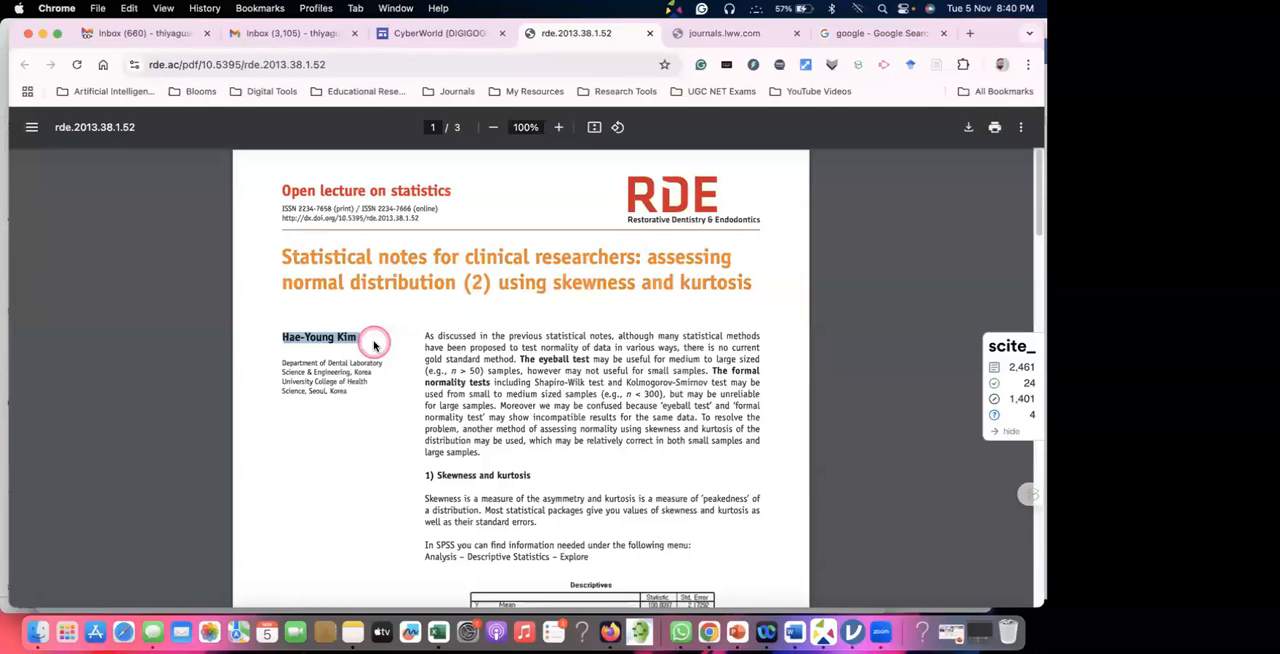
pyautogui.click(453, 36)
pyautogui.click(737, 35)
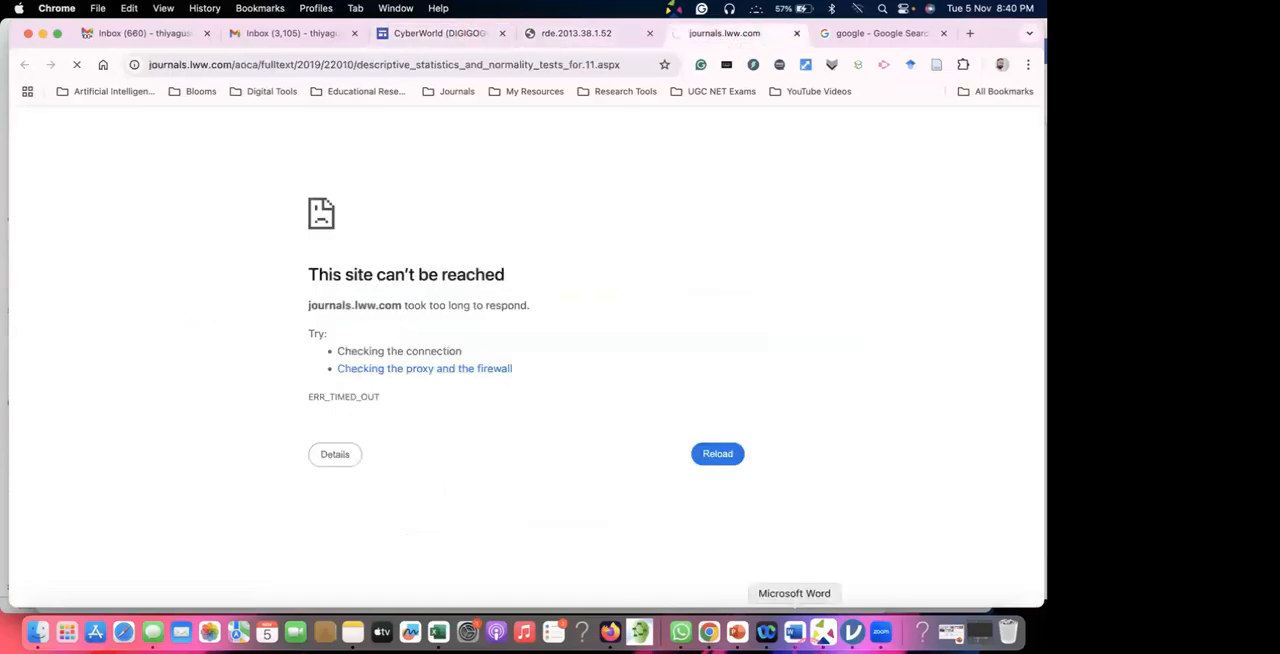
# Switch to jamovi and look through the Extreme Values tables and the plots for Environmental Awareness and Green Skill Attitude.
pyautogui.click(852, 634)
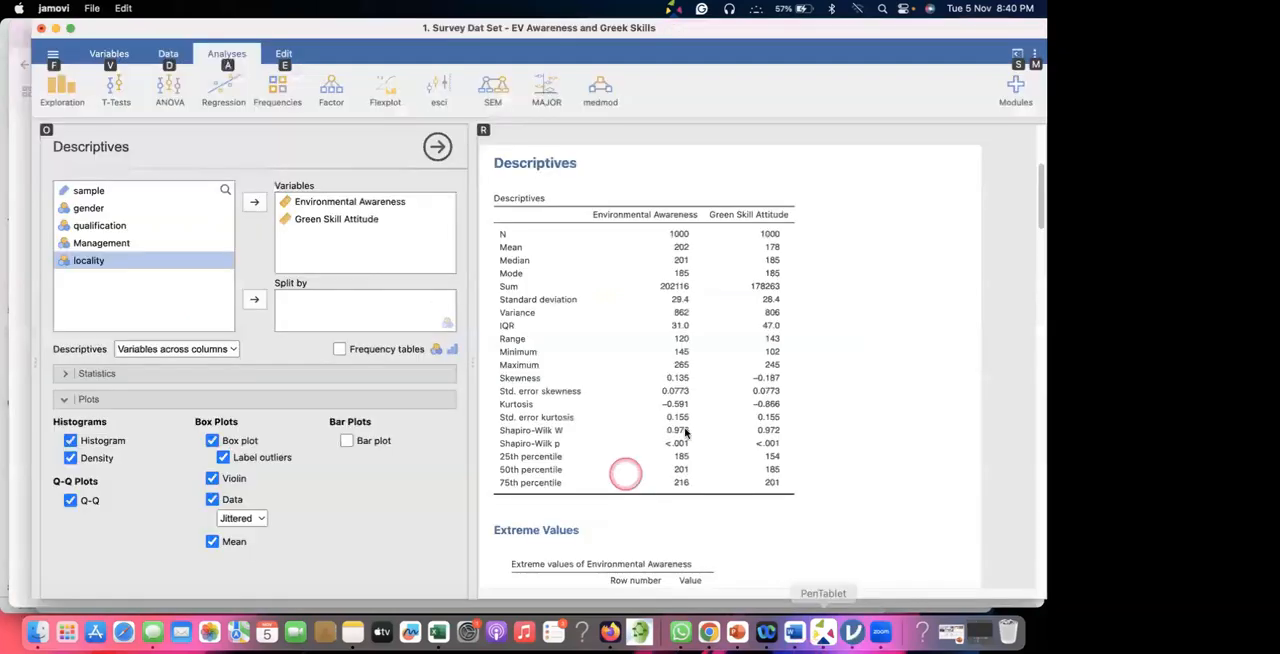
pyautogui.scroll(-3, 684, 429)
pyautogui.scroll(-10, 684, 429)
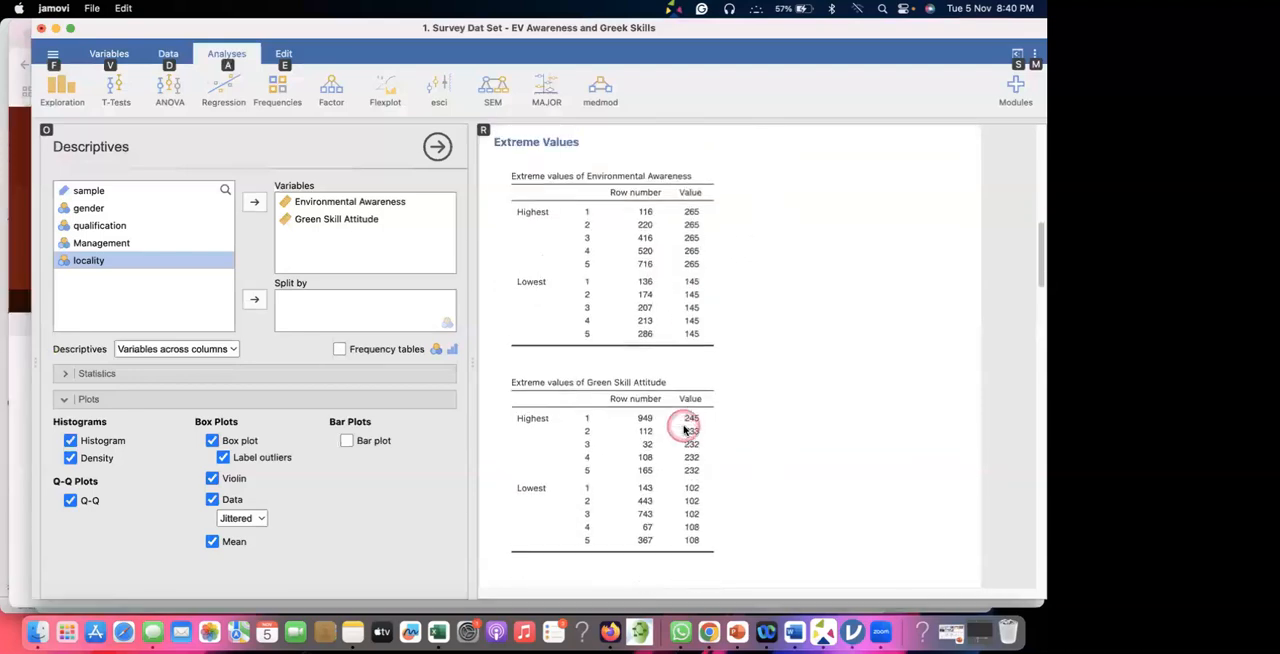
pyautogui.scroll(-12, 683, 429)
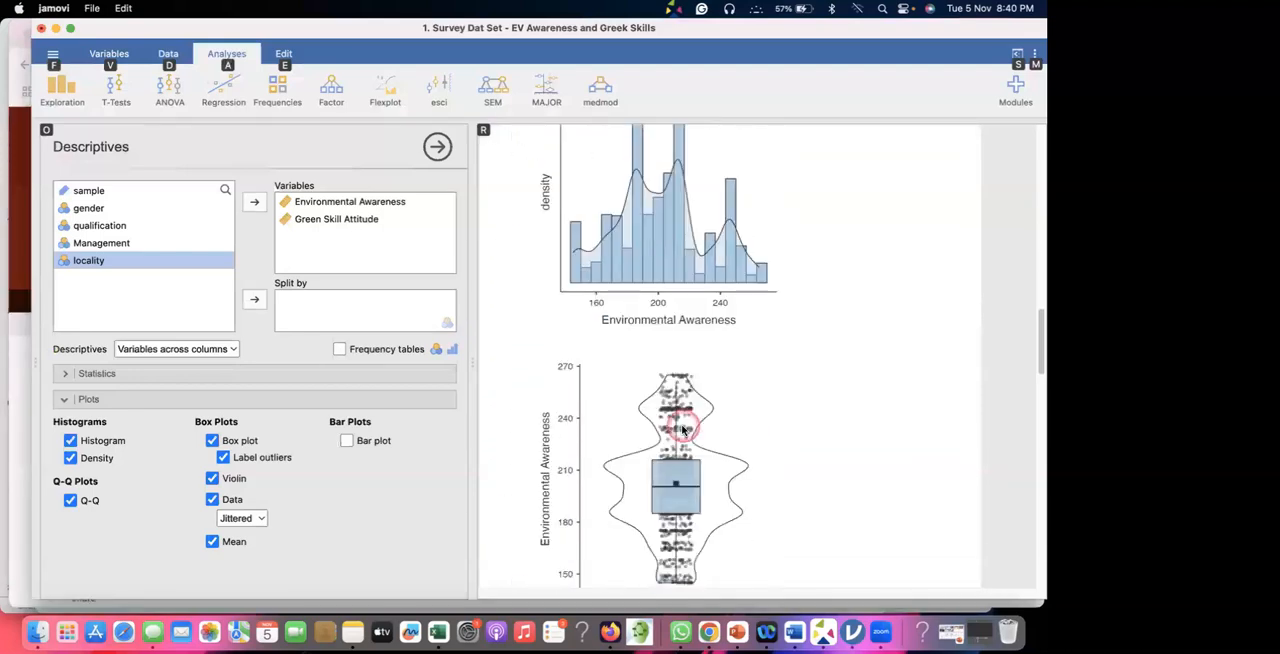
pyautogui.scroll(-5, 683, 429)
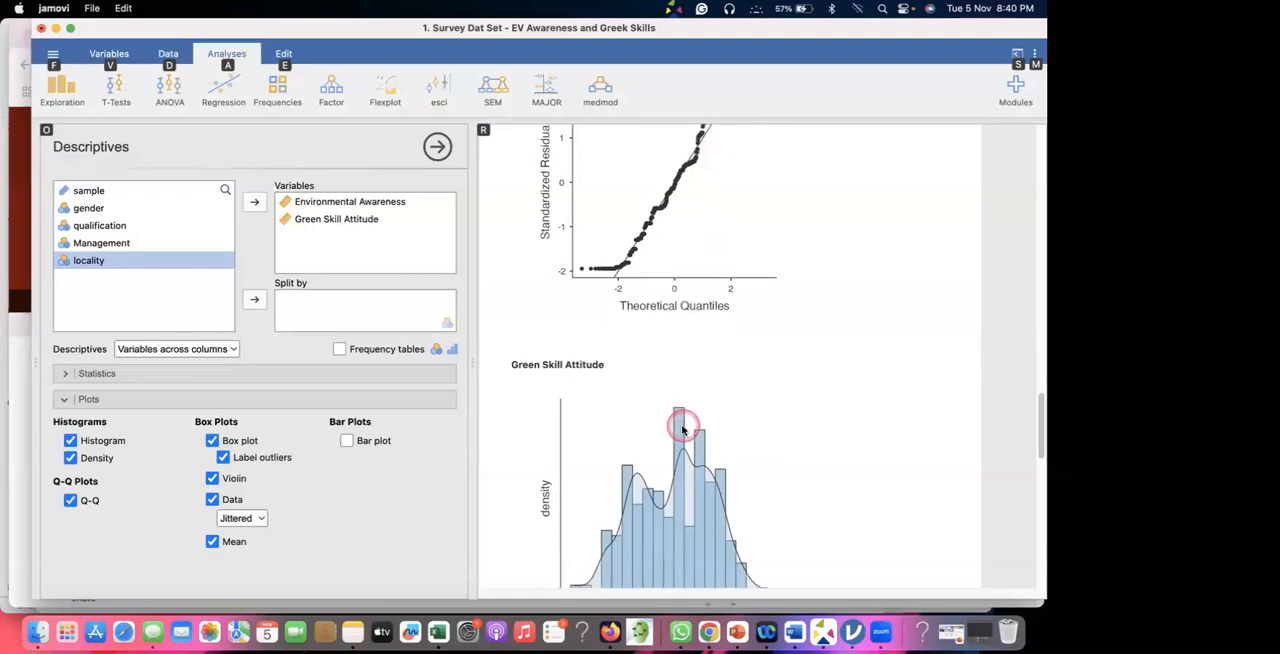
pyautogui.scroll(-1, 683, 429)
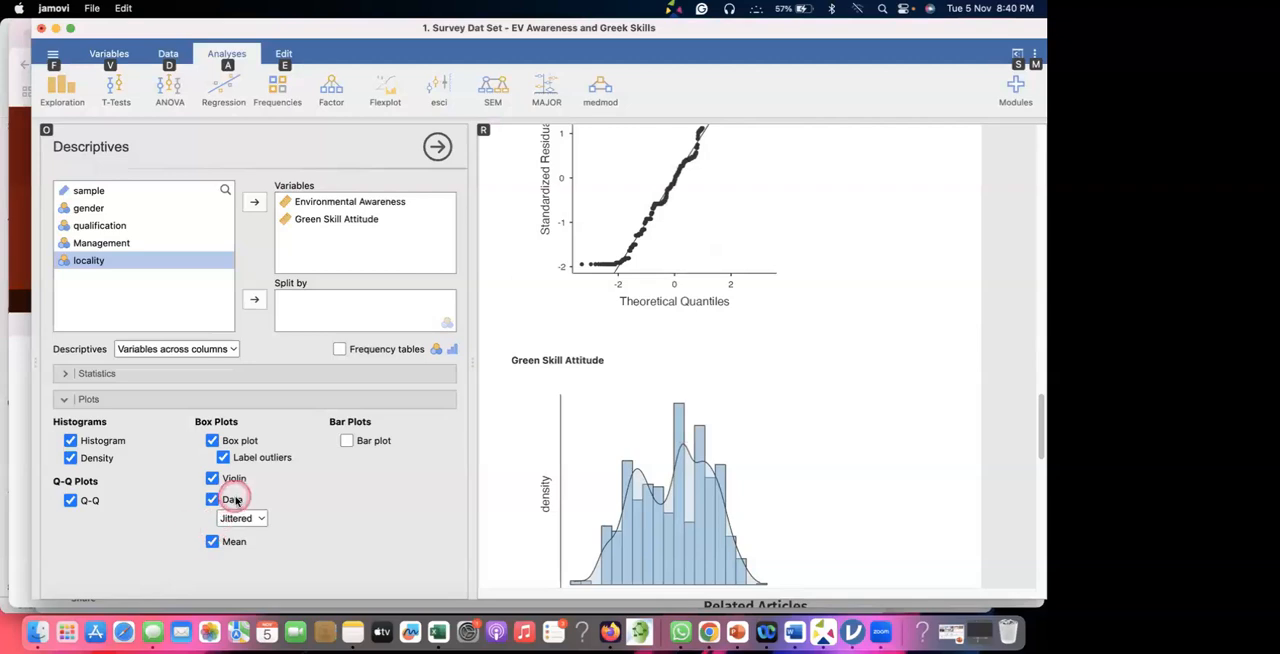
# Change the data point display in the box plots to Stacked.
pyautogui.click(259, 522)
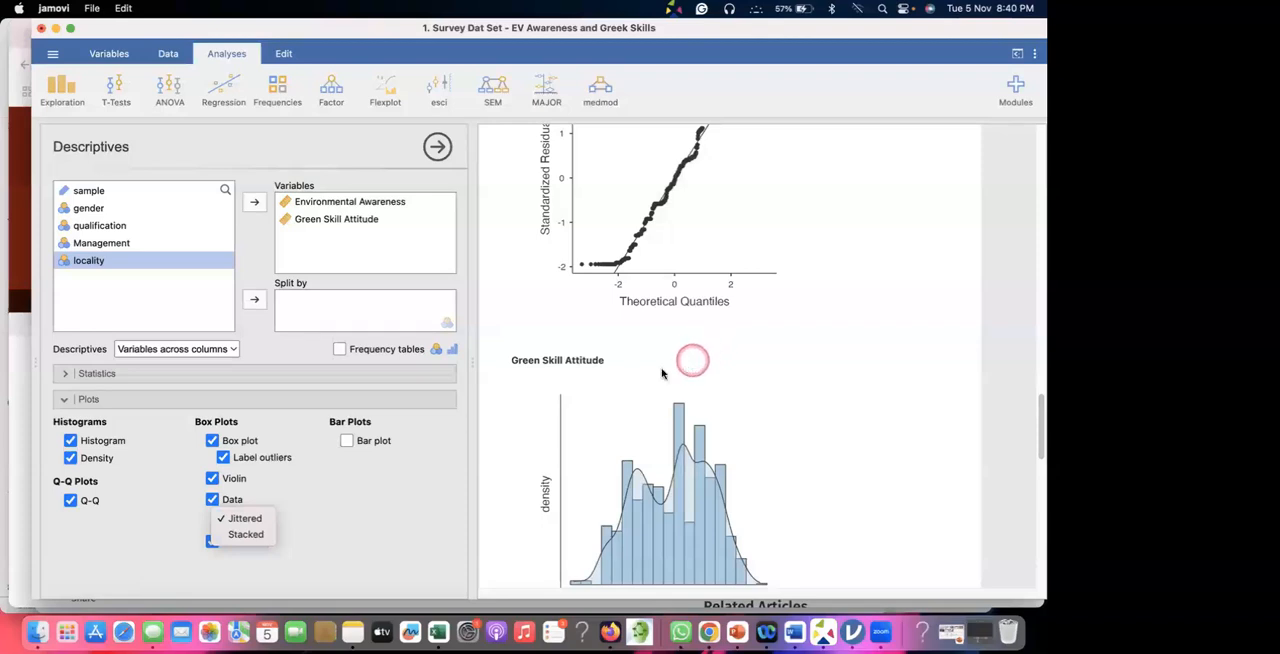
pyautogui.click(657, 412)
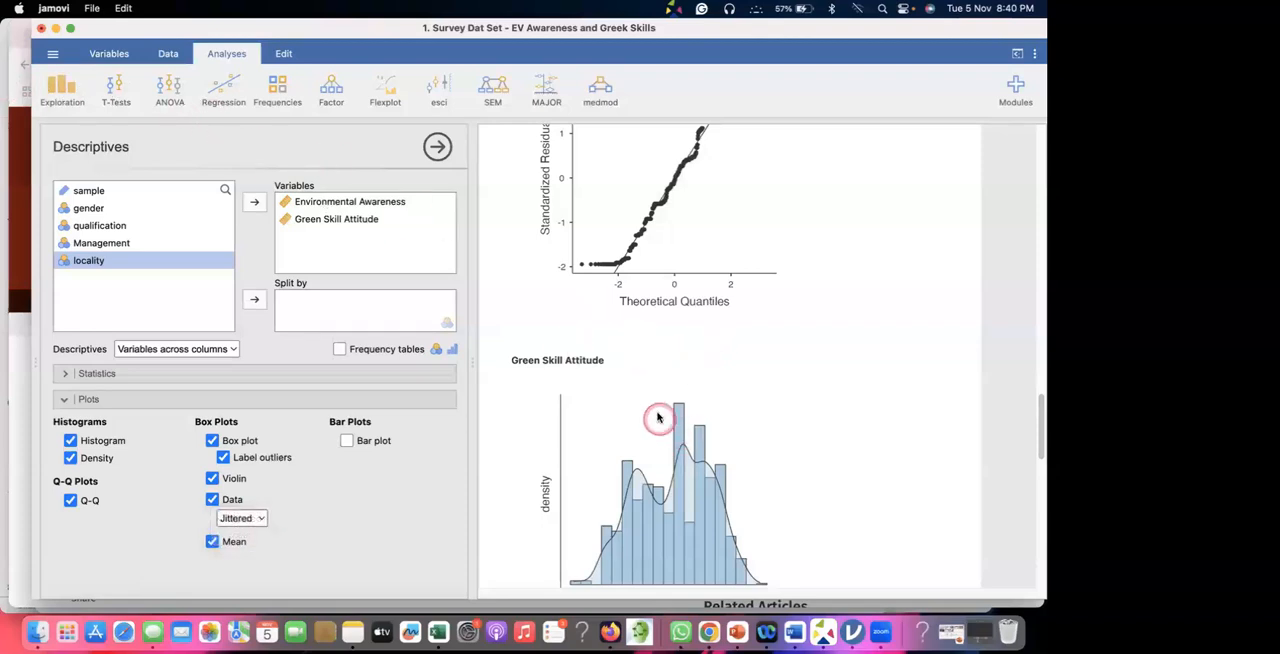
pyautogui.scroll(-5, 662, 412)
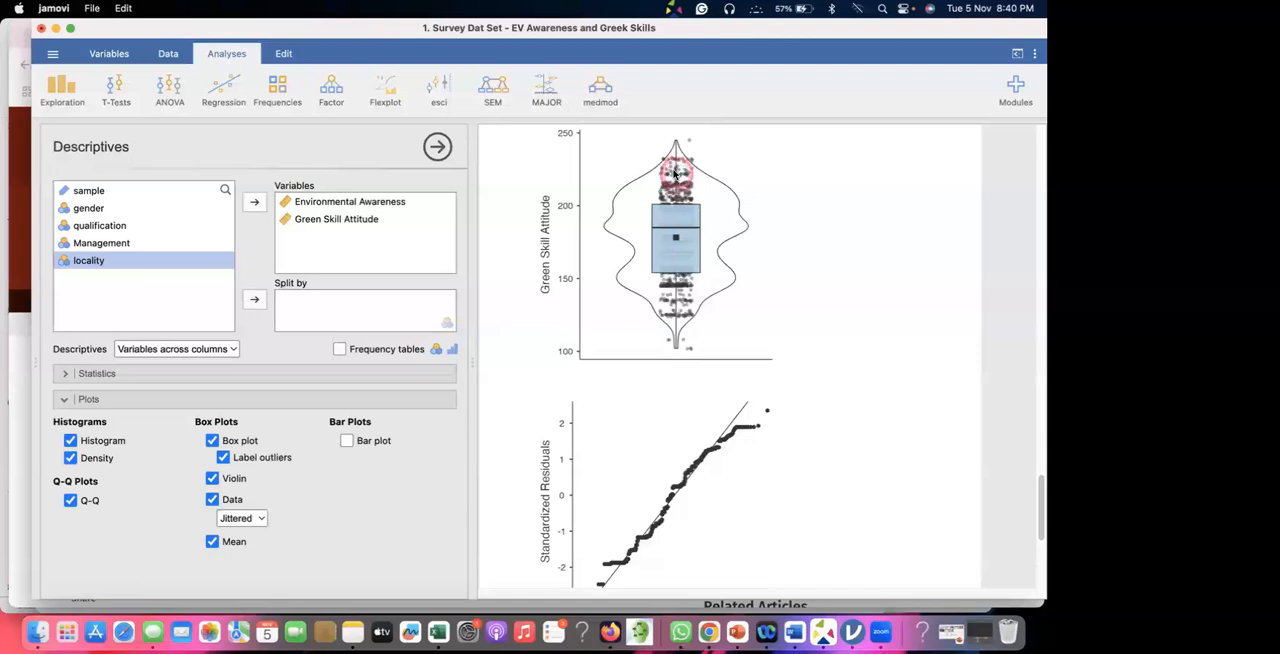
pyautogui.click(252, 520)
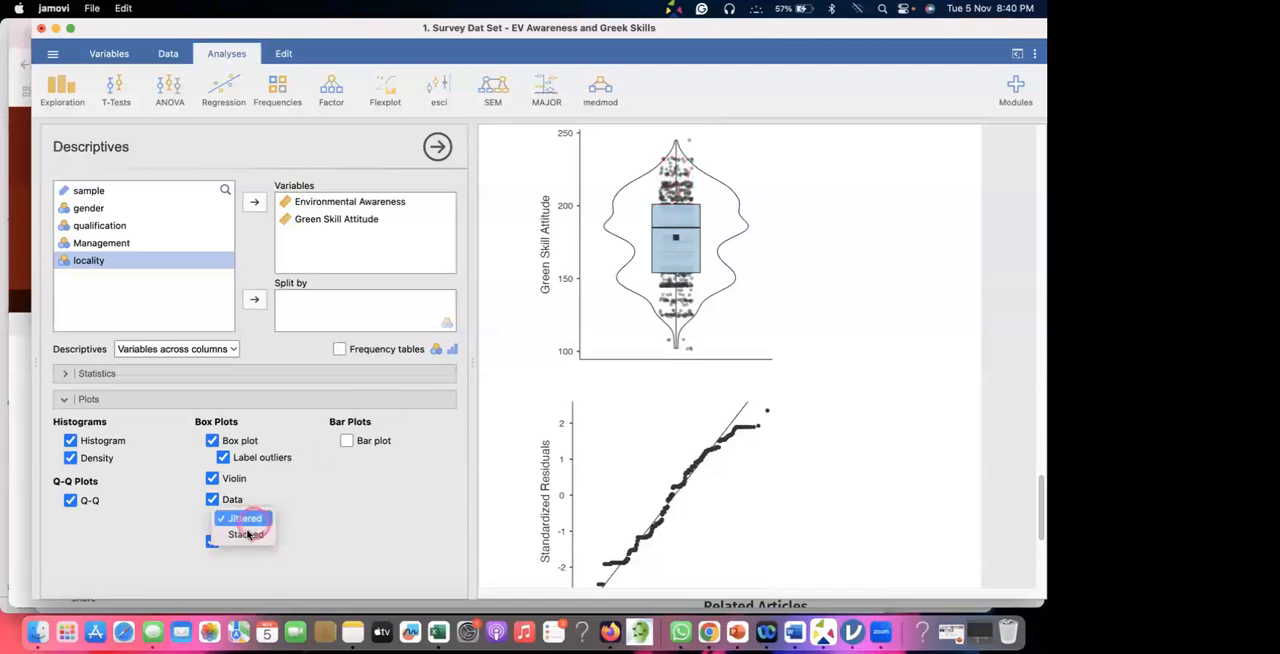
pyautogui.click(253, 535)
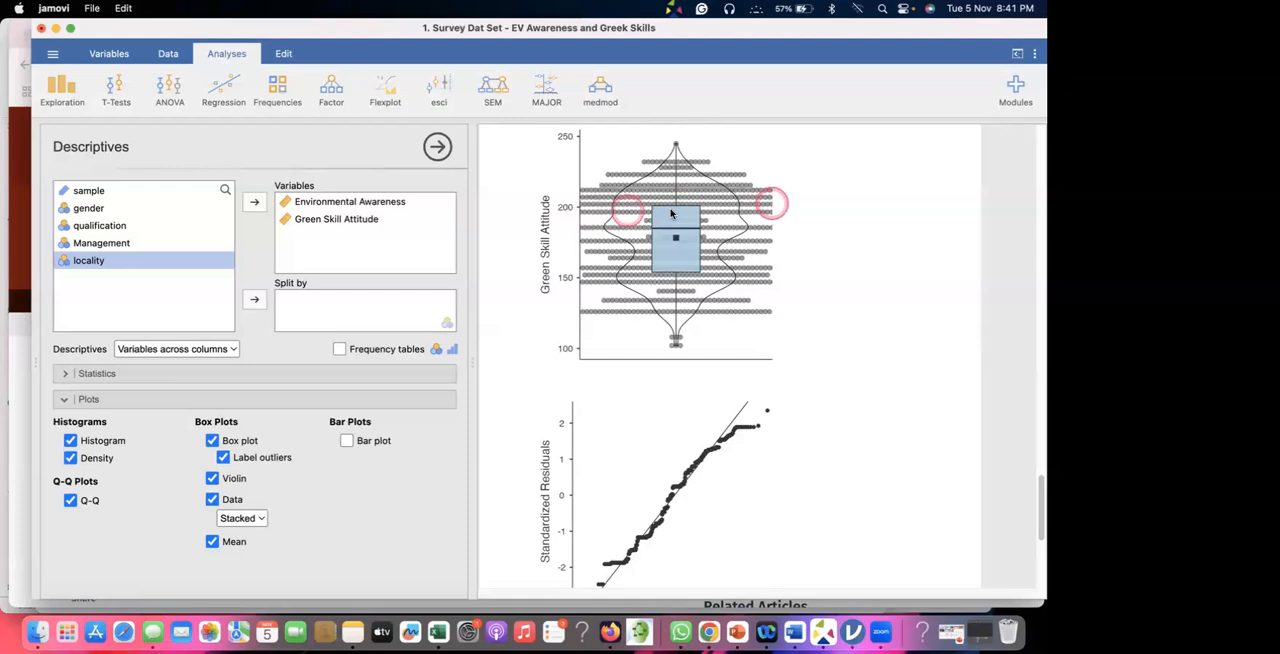
# Return the box plots' data point display to Jittered.
pyautogui.click(243, 517)
pyautogui.click(246, 500)
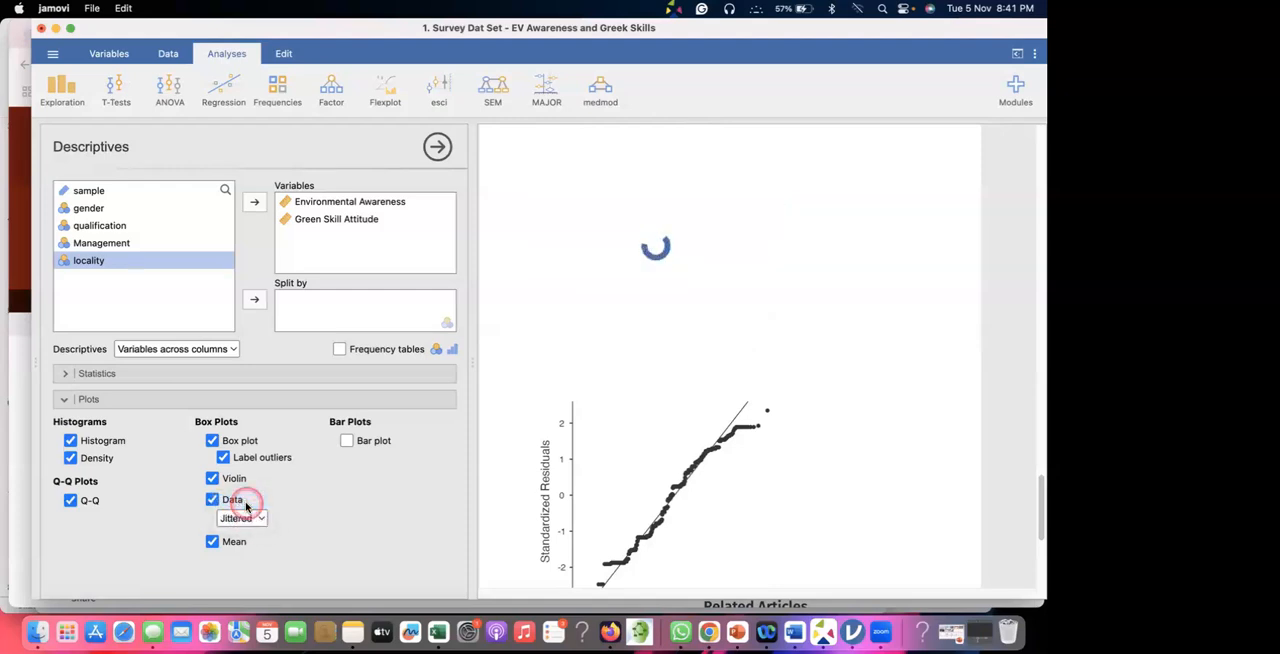
pyautogui.click(245, 517)
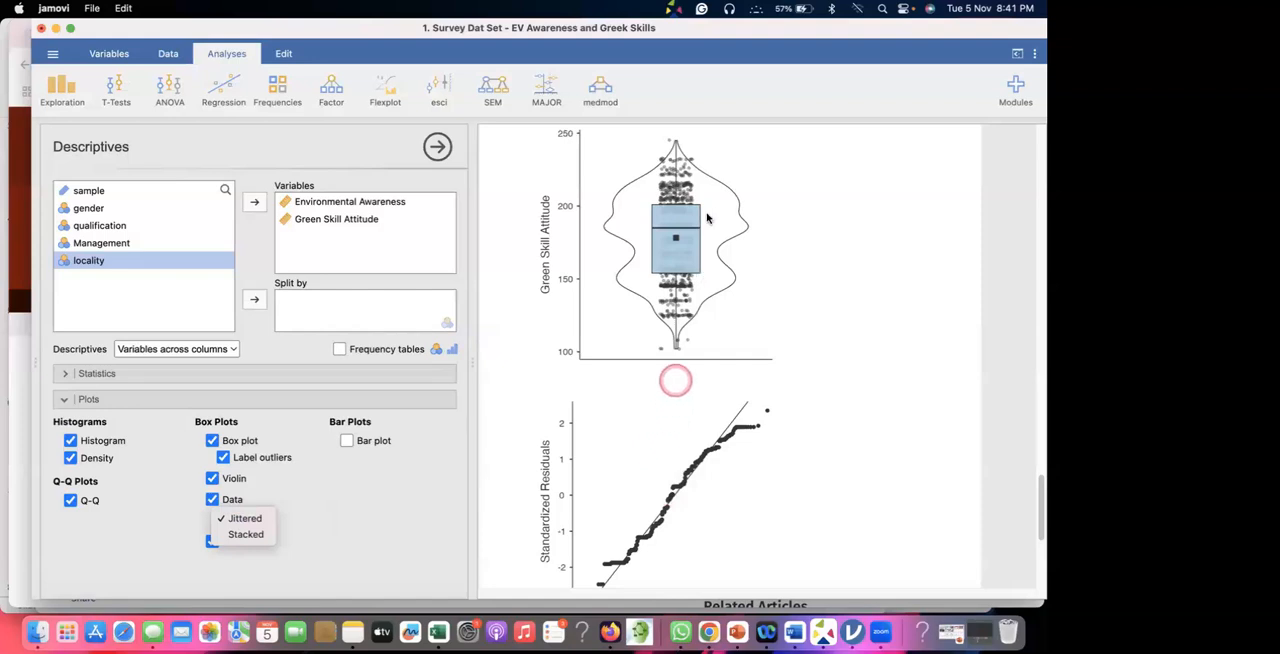
pyautogui.click(640, 421)
# Look over the Green Skill Attitude Q-Q plot, the References and the violin plot, and return to the filled Descriptives table.
pyautogui.scroll(-5, 640, 420)
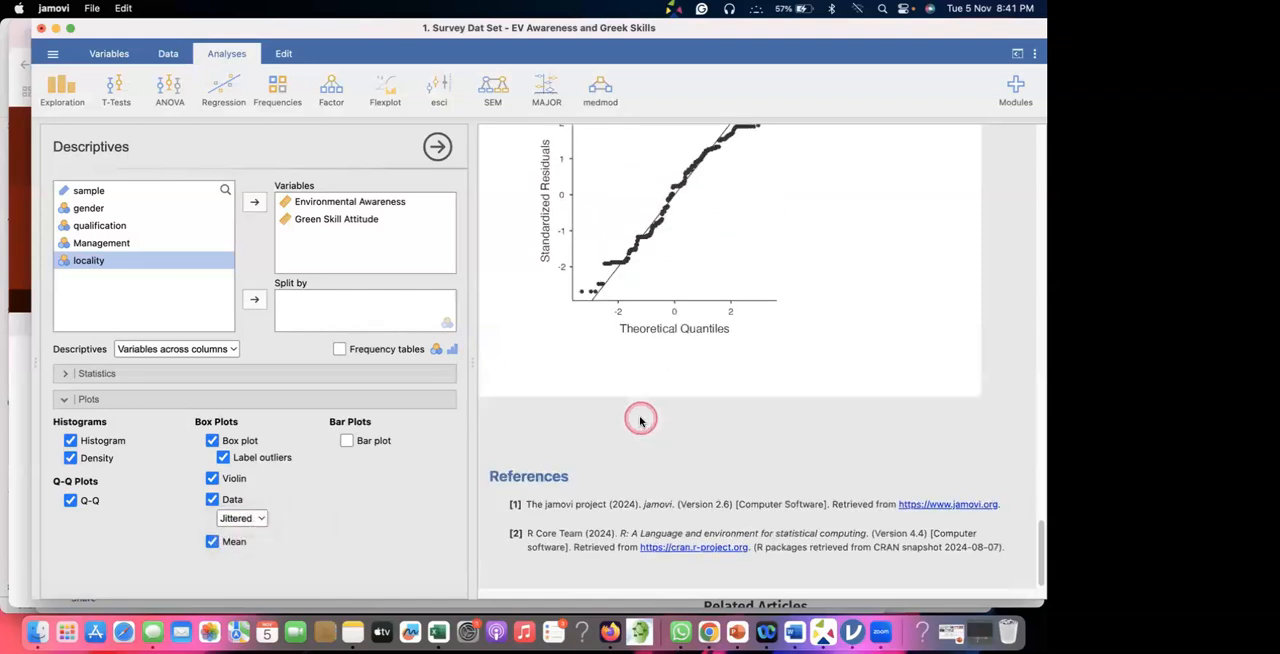
pyautogui.scroll(10, 640, 420)
pyautogui.scroll(-10, 636, 424)
pyautogui.click(671, 423)
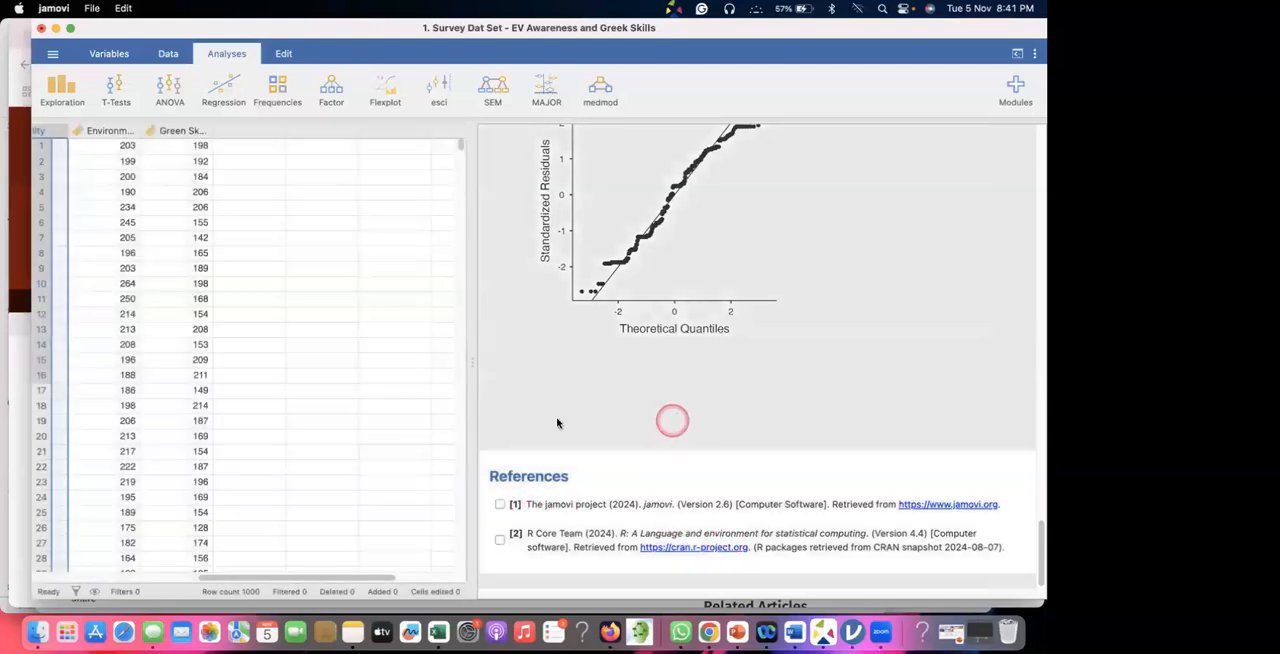
pyautogui.scroll(10, 634, 368)
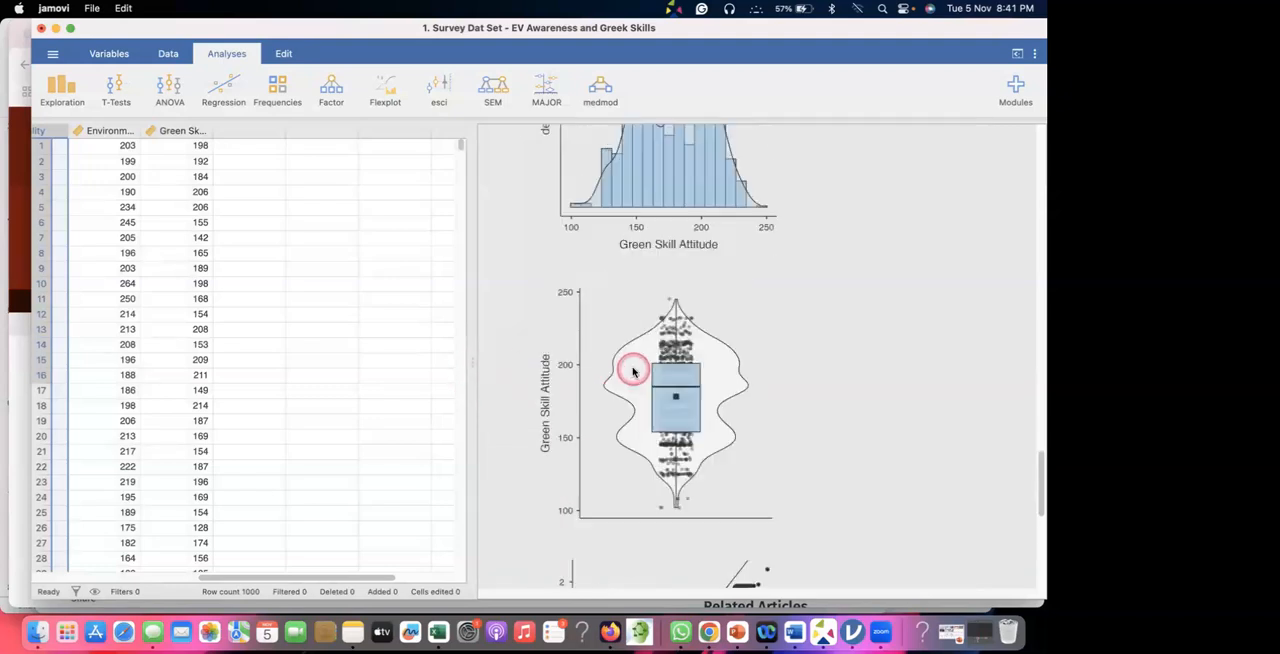
pyautogui.scroll(15, 634, 371)
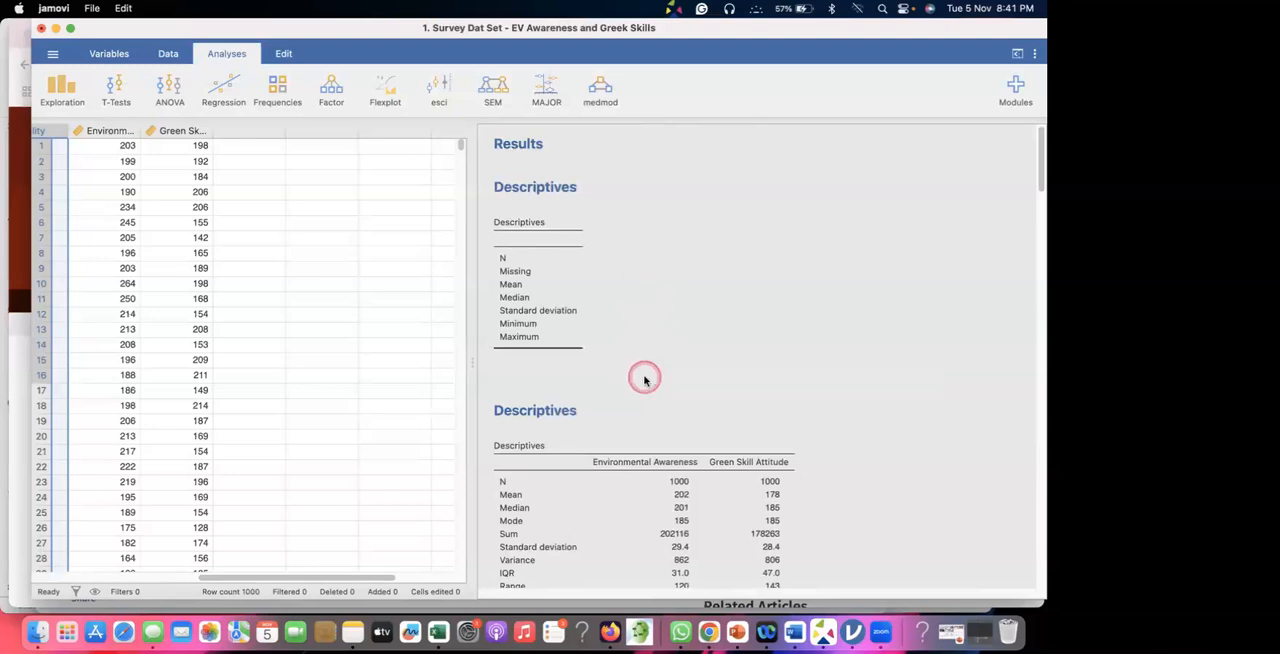
pyautogui.scroll(-5, 640, 376)
# Reopen the filled Descriptives analysis and copy all of the results to the clipboard.
pyautogui.click(571, 245)
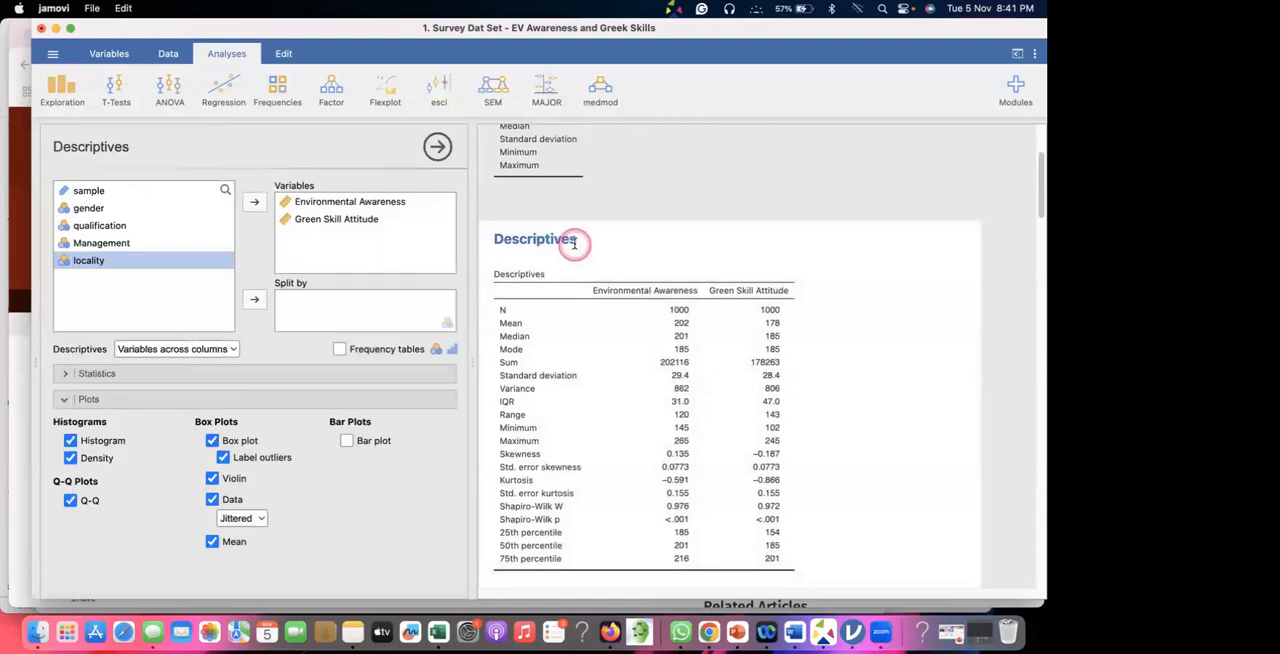
pyautogui.click(545, 240)
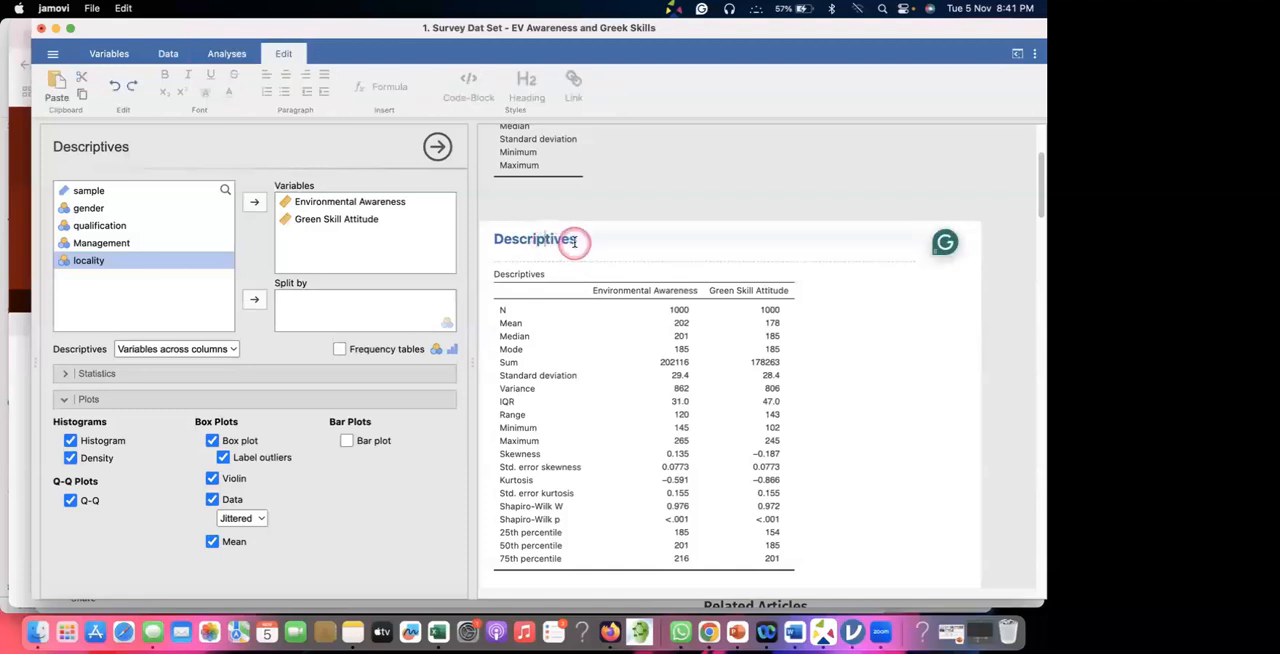
pyautogui.rightClick(575, 242)
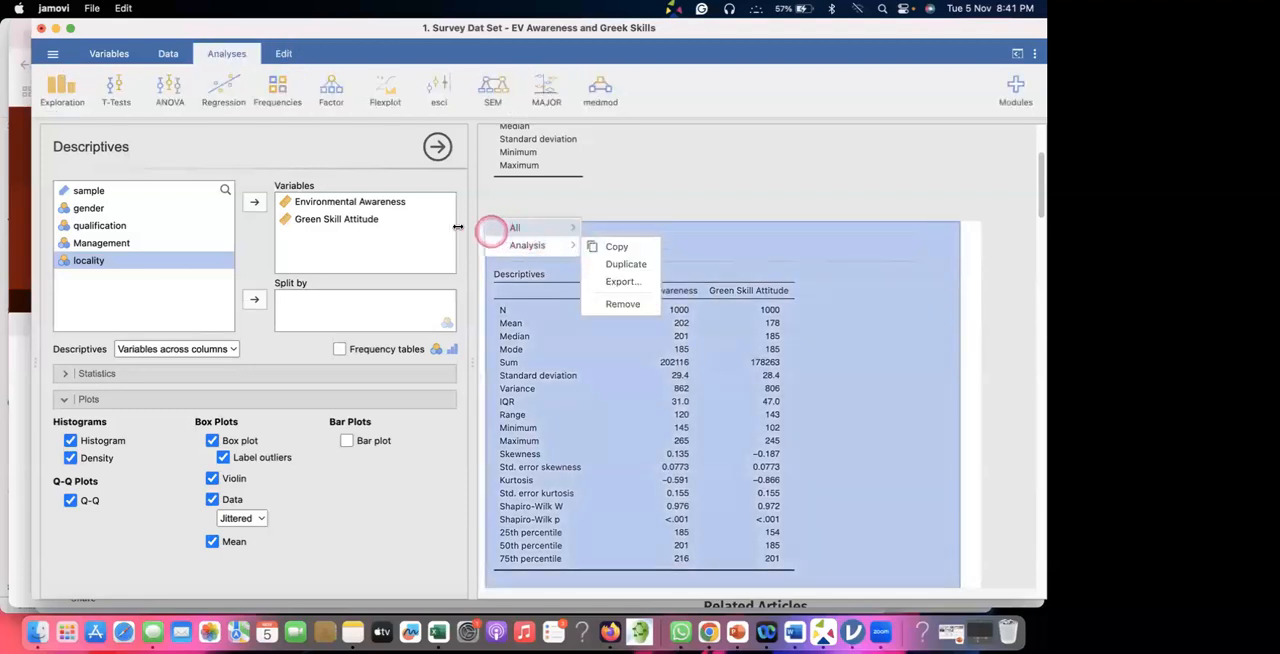
pyautogui.moveTo(543, 231)
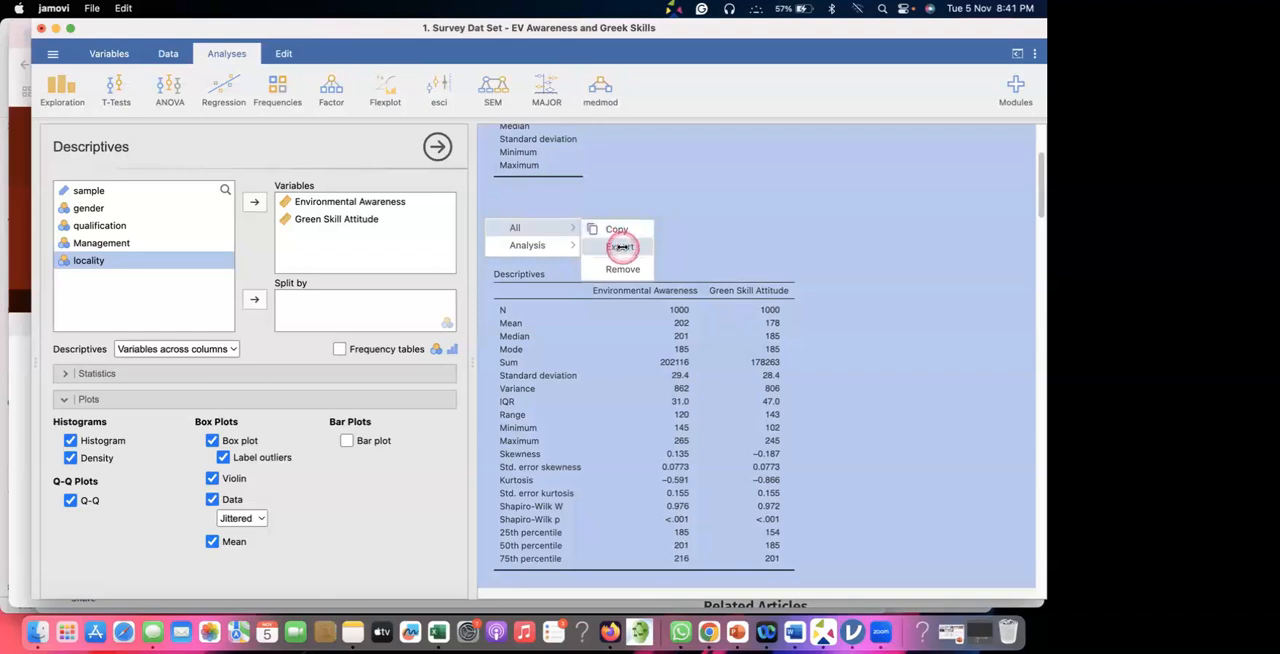
pyautogui.click(628, 230)
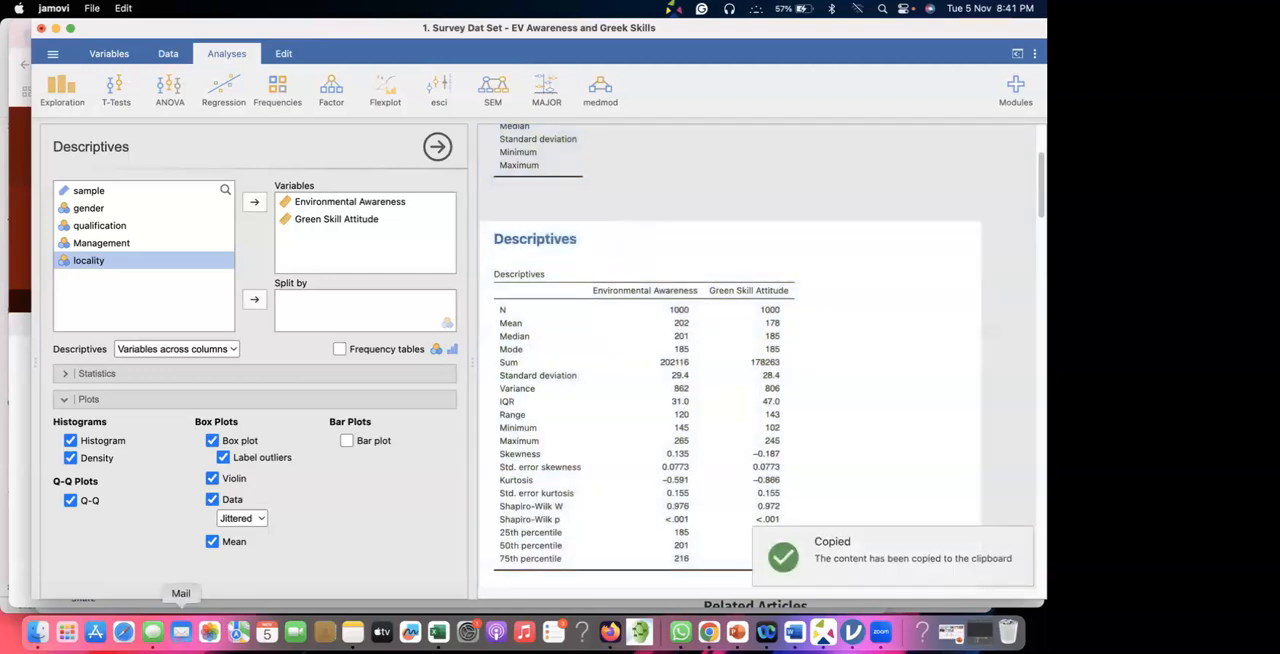
# Switch to Microsoft Word, create a blank document and paste the copied jamovi results into it.
pyautogui.click(67, 632)
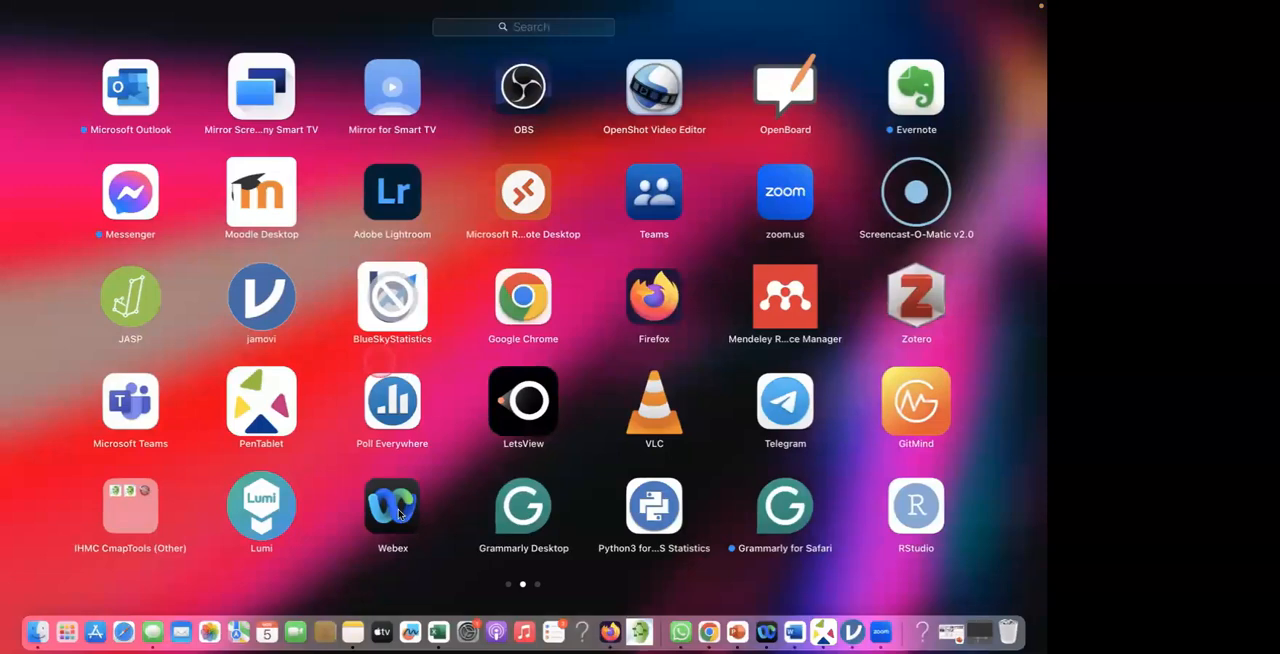
pyautogui.hscroll(-5, 398, 513)
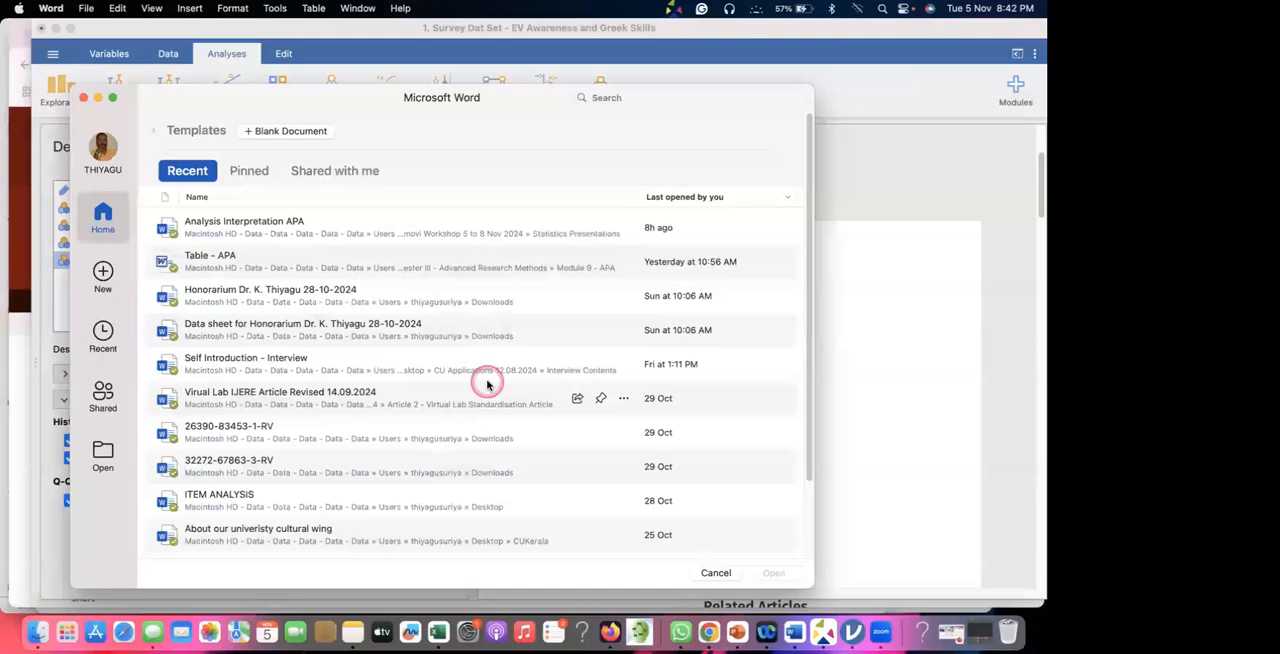
pyautogui.click(102, 270)
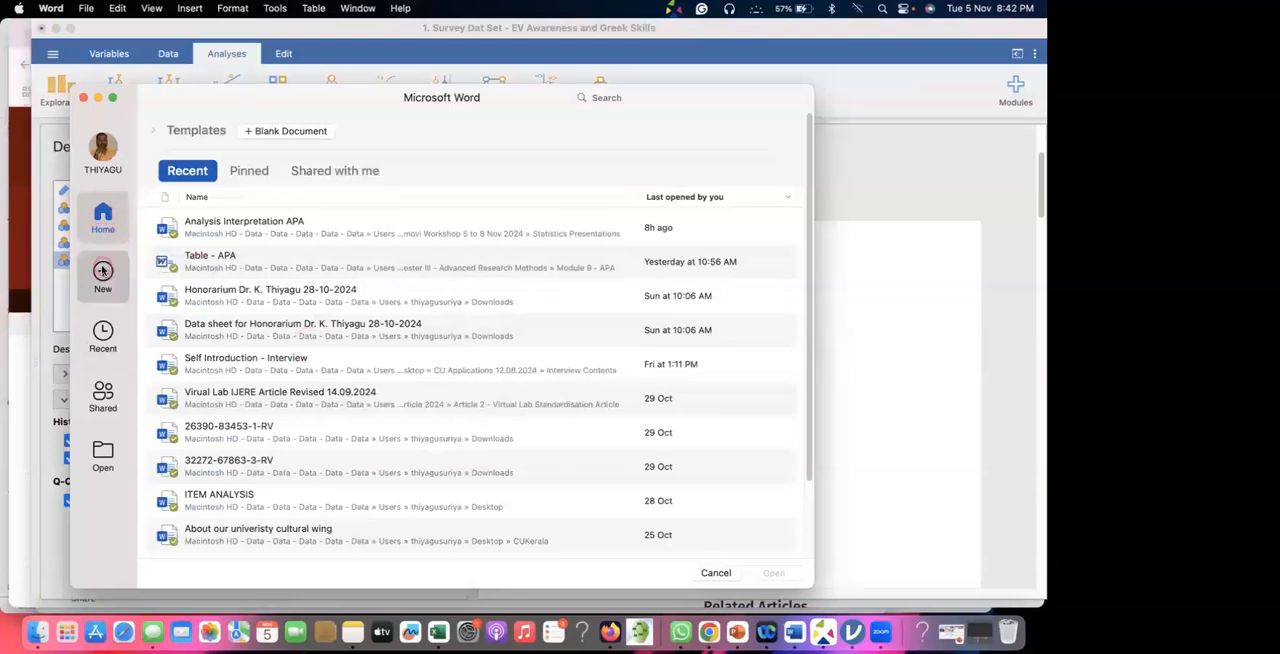
pyautogui.click(245, 223)
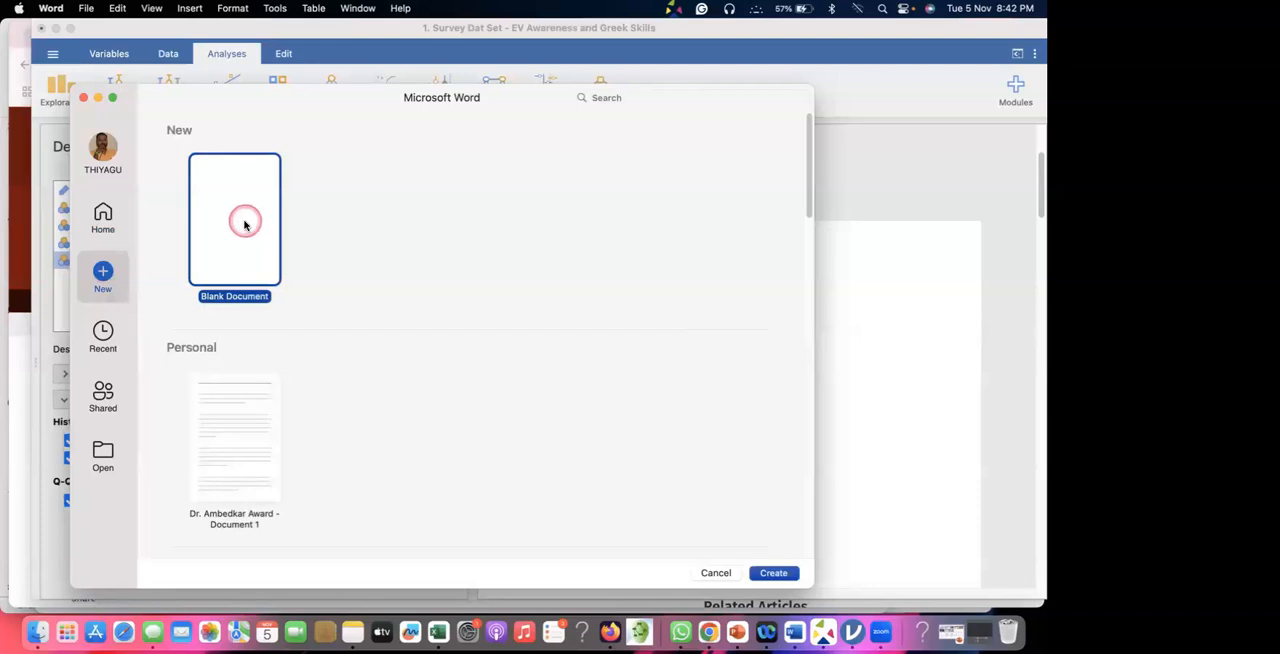
pyautogui.doubleClick(245, 223)
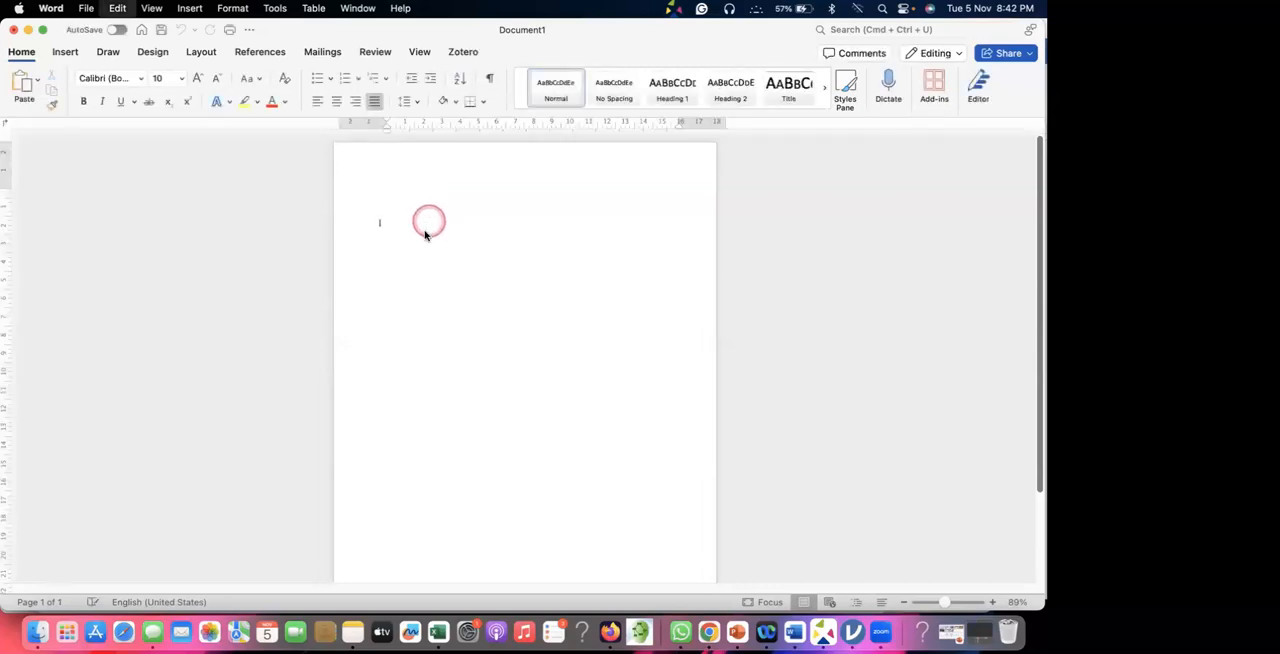
pyautogui.press('super+v')
# Look through the pasted descriptives table, extreme values tables and plots in the Word document.
pyautogui.scroll(-5, 485, 320)
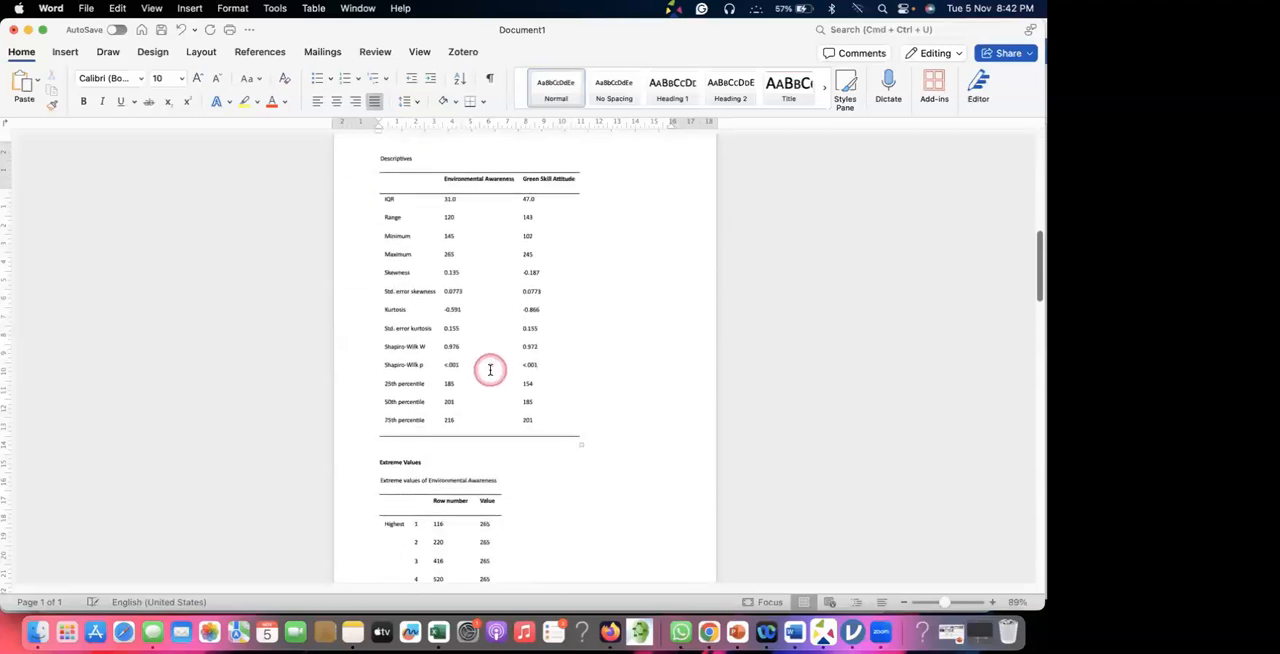
pyautogui.scroll(-10, 490, 370)
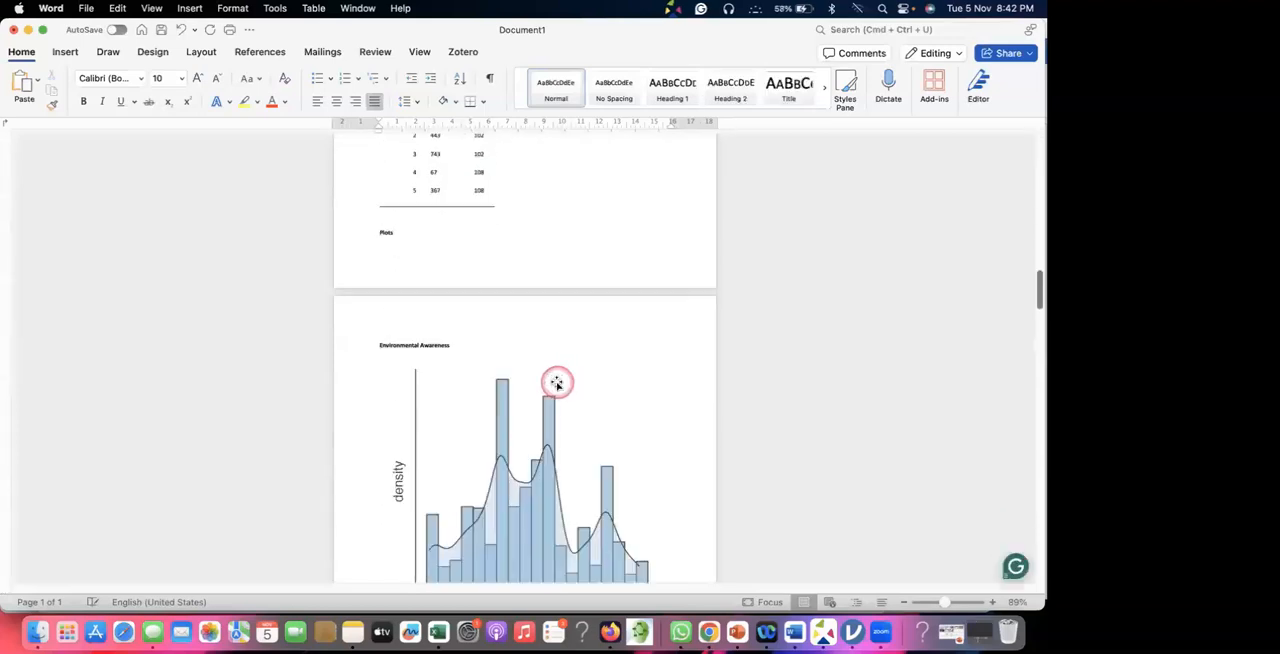
pyautogui.scroll(-10, 557, 383)
pyautogui.scroll(-10, 557, 381)
pyautogui.scroll(-8, 557, 381)
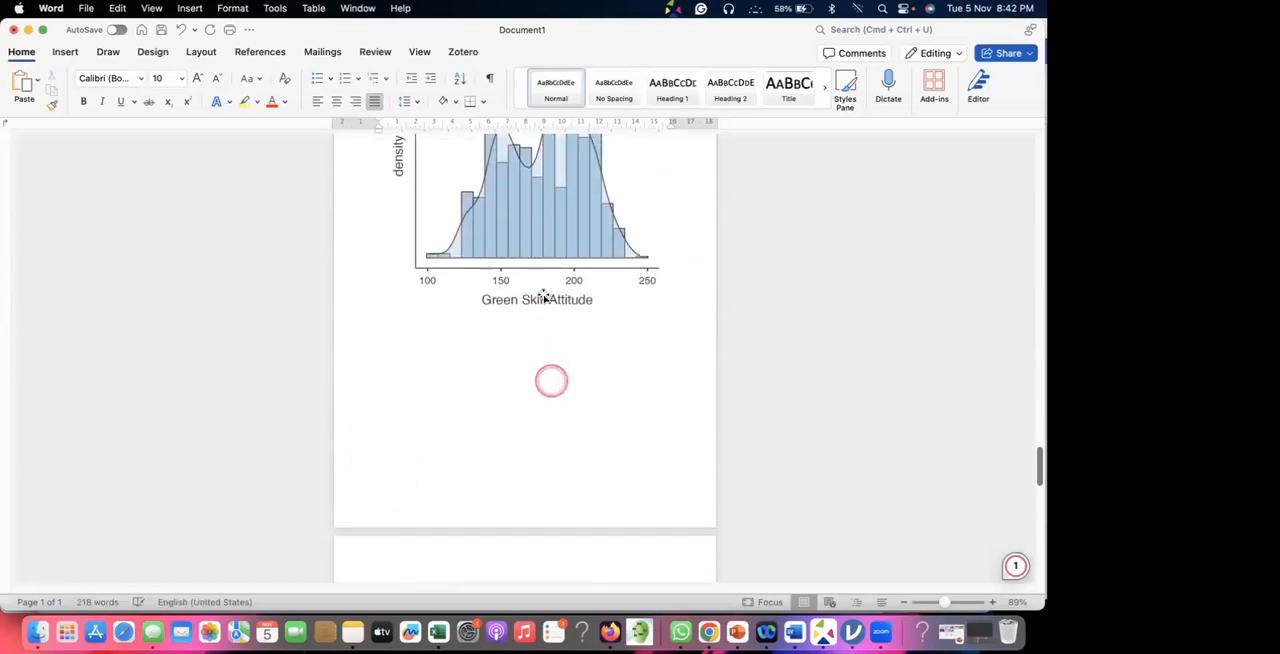
pyautogui.click(548, 292)
pyautogui.scroll(8, 563, 298)
pyautogui.scroll(15, 561, 304)
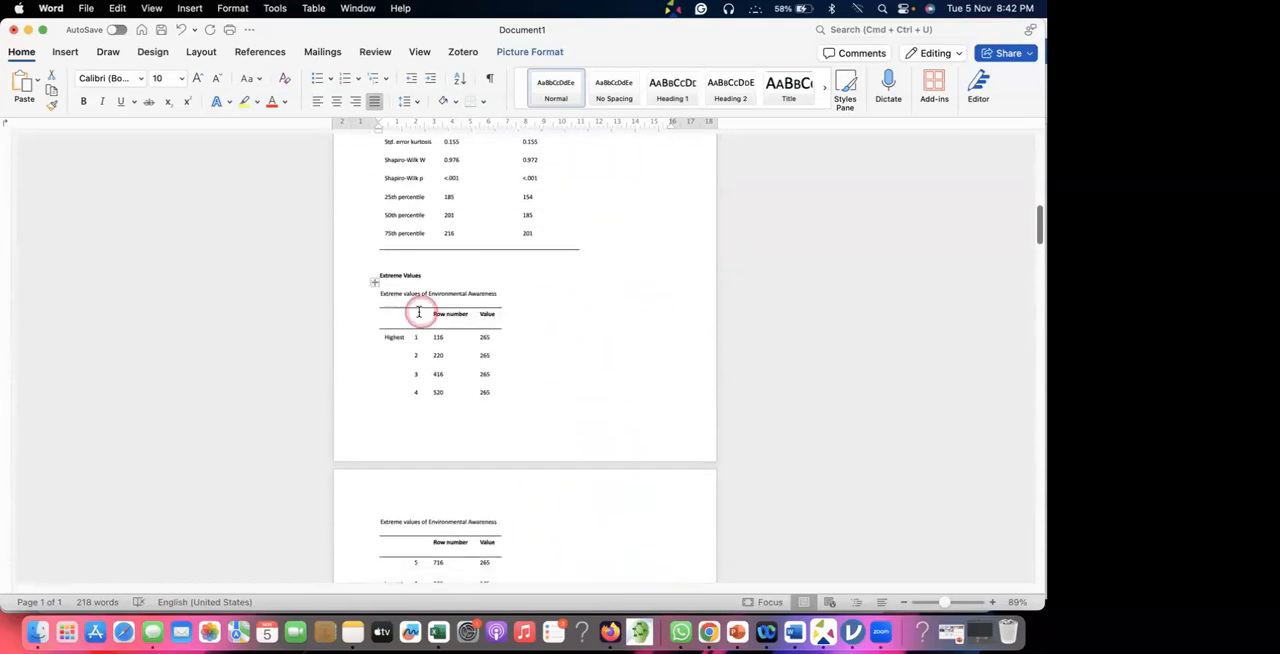
pyautogui.click(466, 317)
pyautogui.scroll(-6, 509, 314)
pyautogui.scroll(-20, 506, 316)
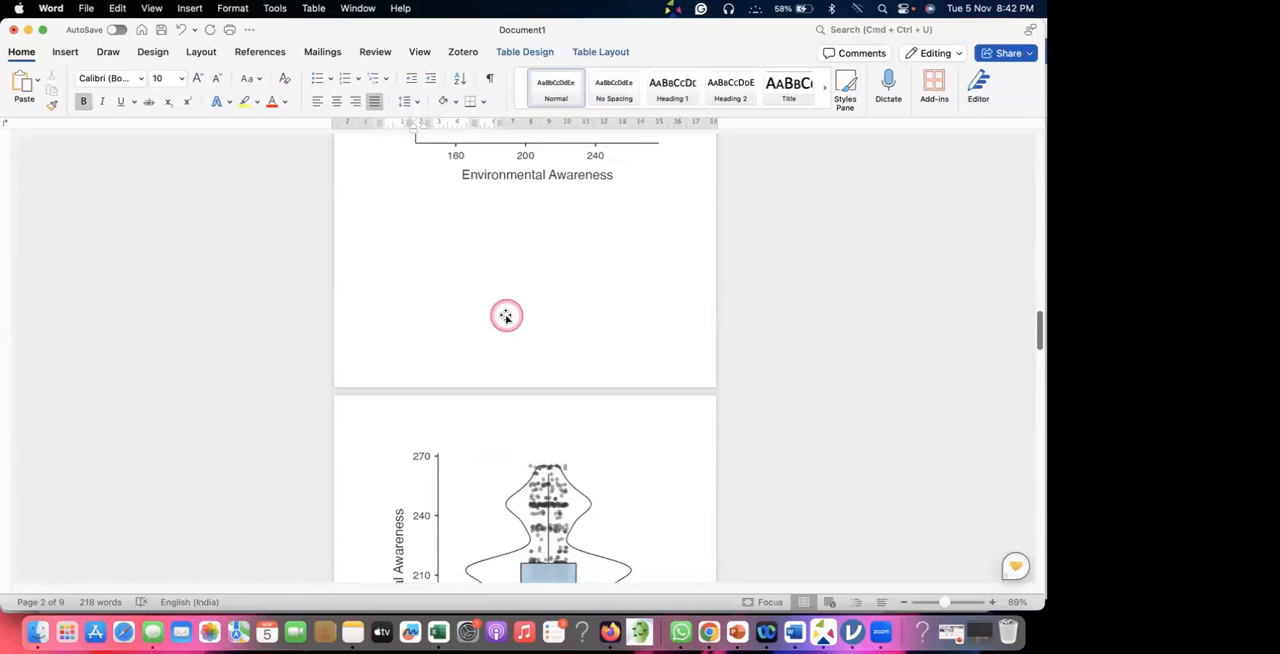
# Minimize the Word document and copy all of the jamovi results again from the Descriptives output.
pyautogui.click(28, 30)
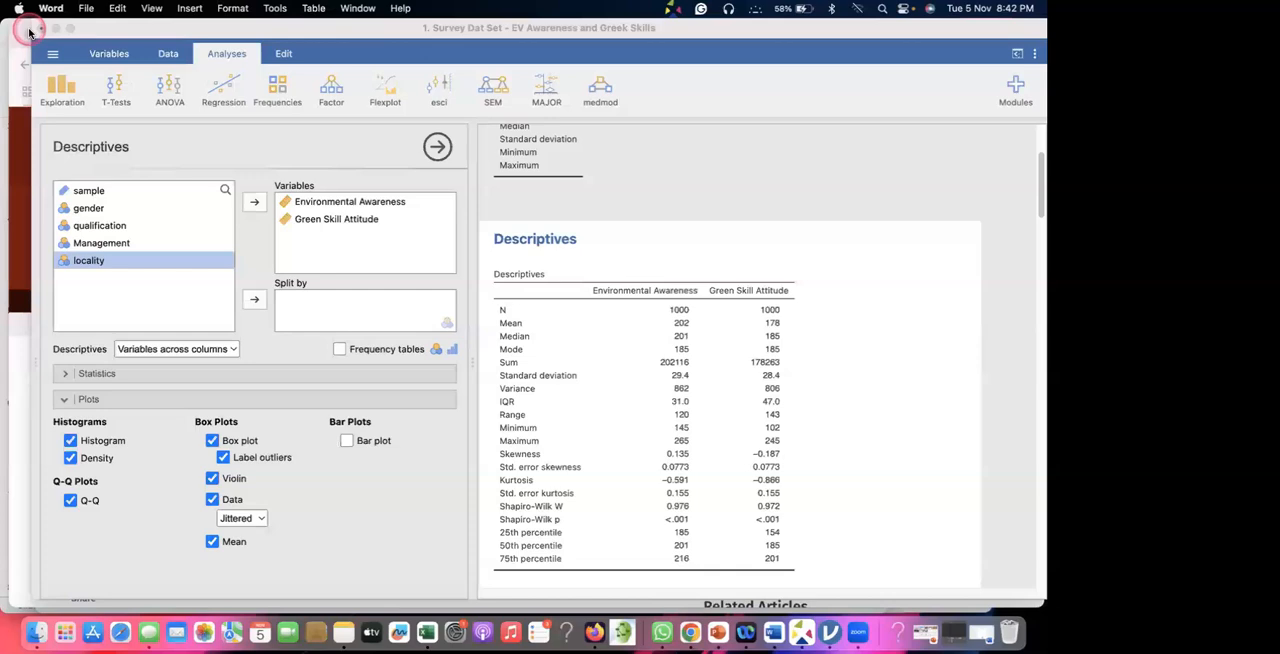
pyautogui.rightClick(535, 241)
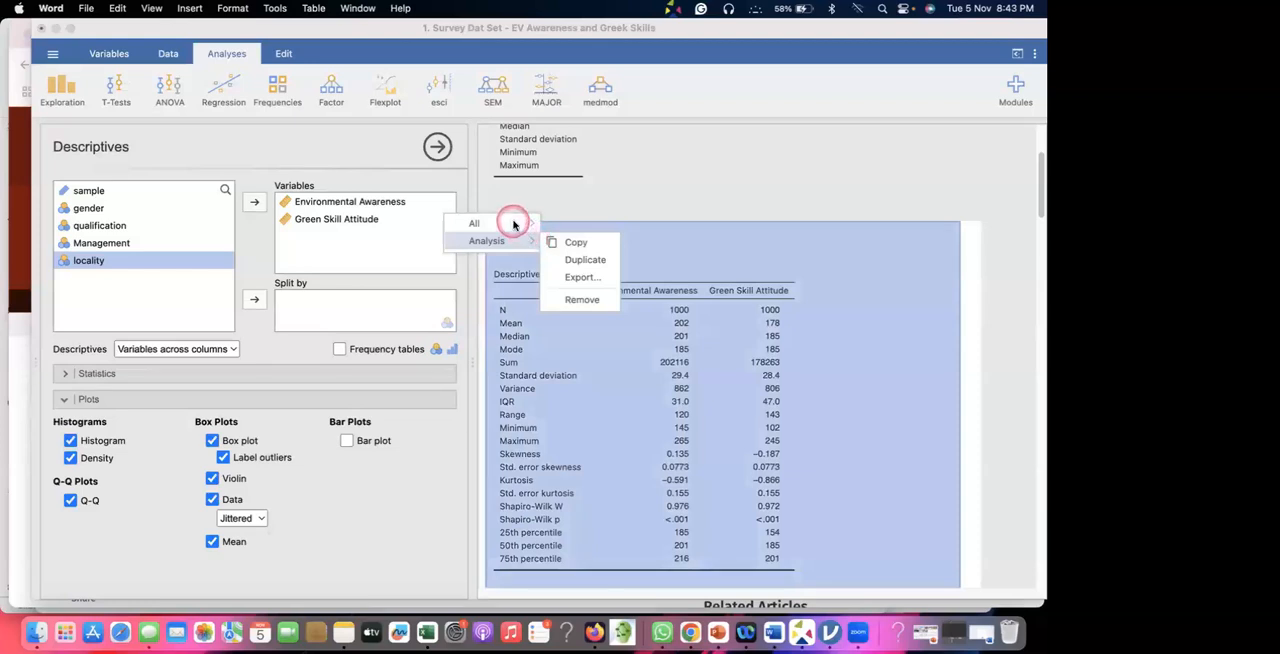
pyautogui.moveTo(519, 224)
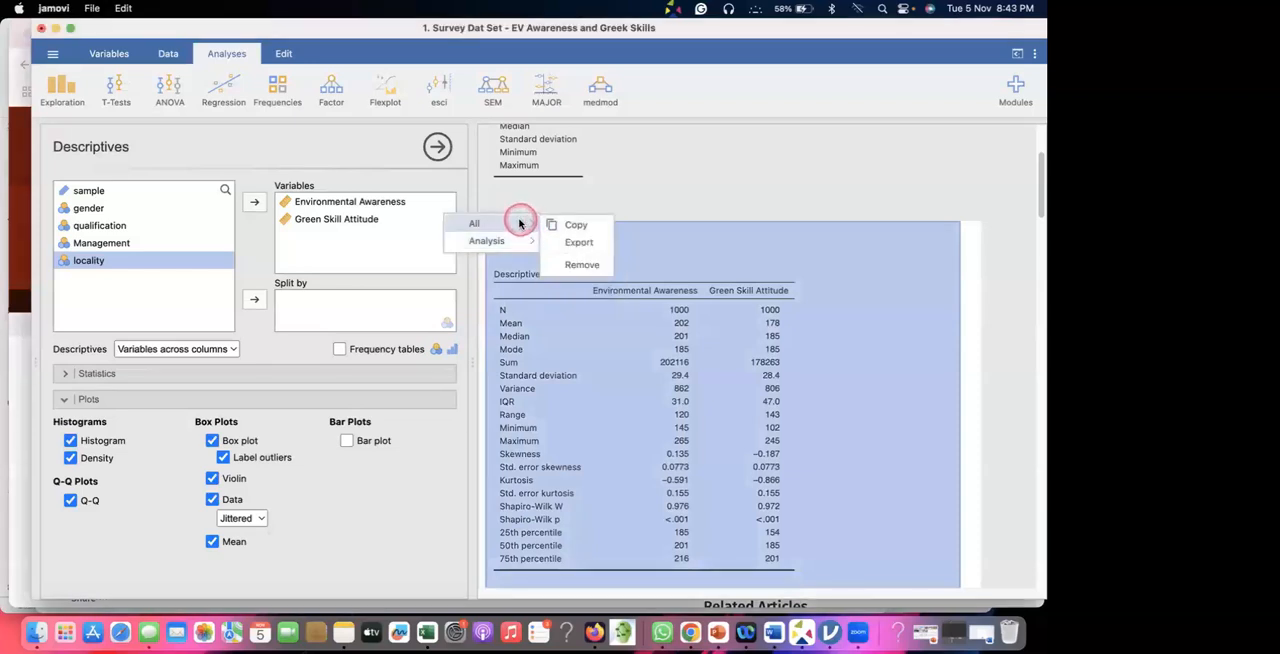
pyautogui.click(588, 227)
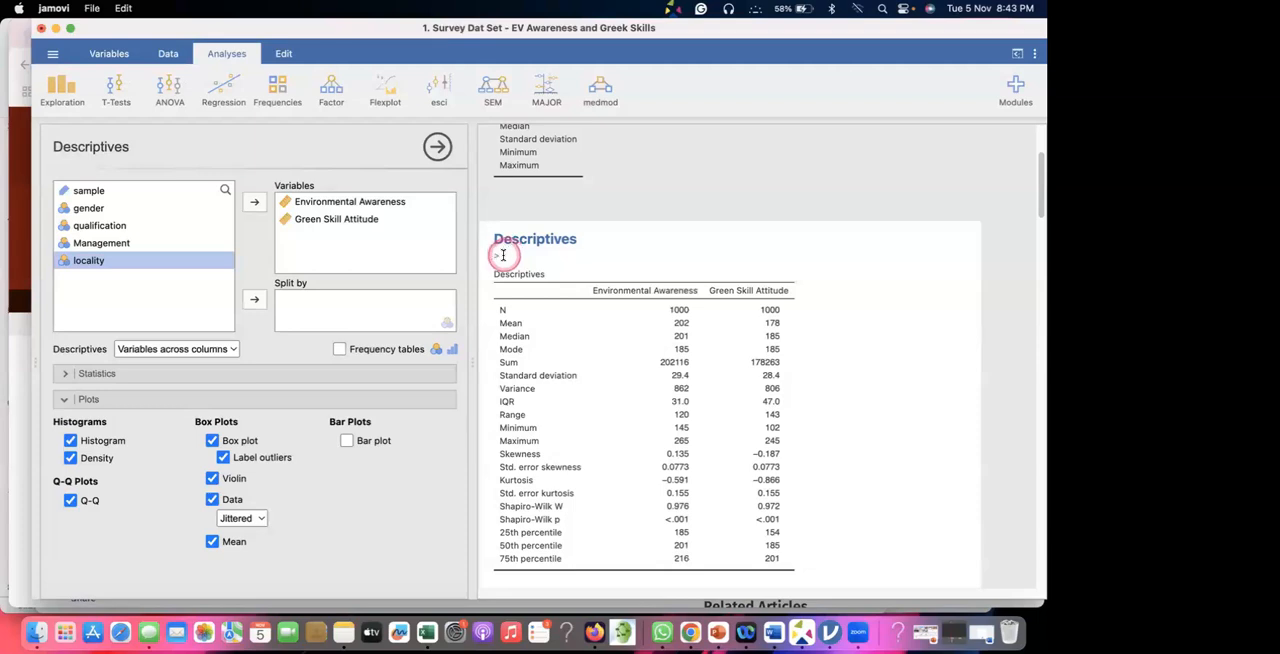
# Switch to Chrome and look through the article on descriptive statistics and normality tests down to its Conclusions.
pyautogui.click(14, 242)
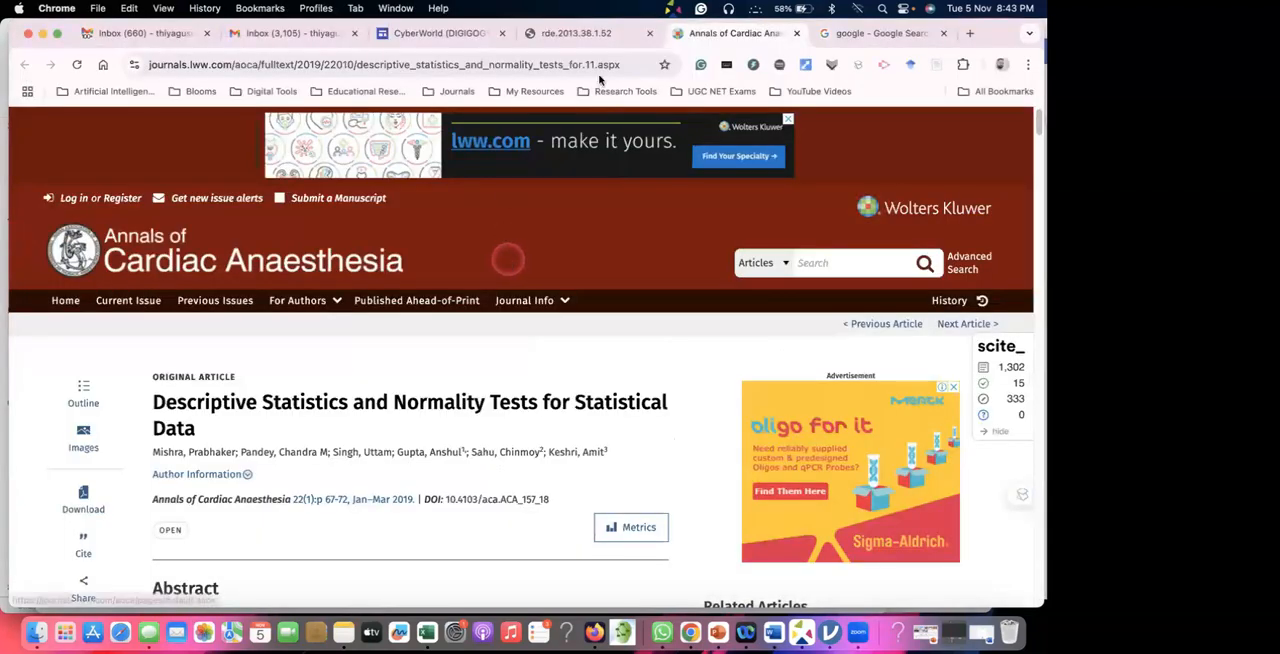
pyautogui.scroll(-2, 389, 300)
pyautogui.scroll(-2, 389, 300)
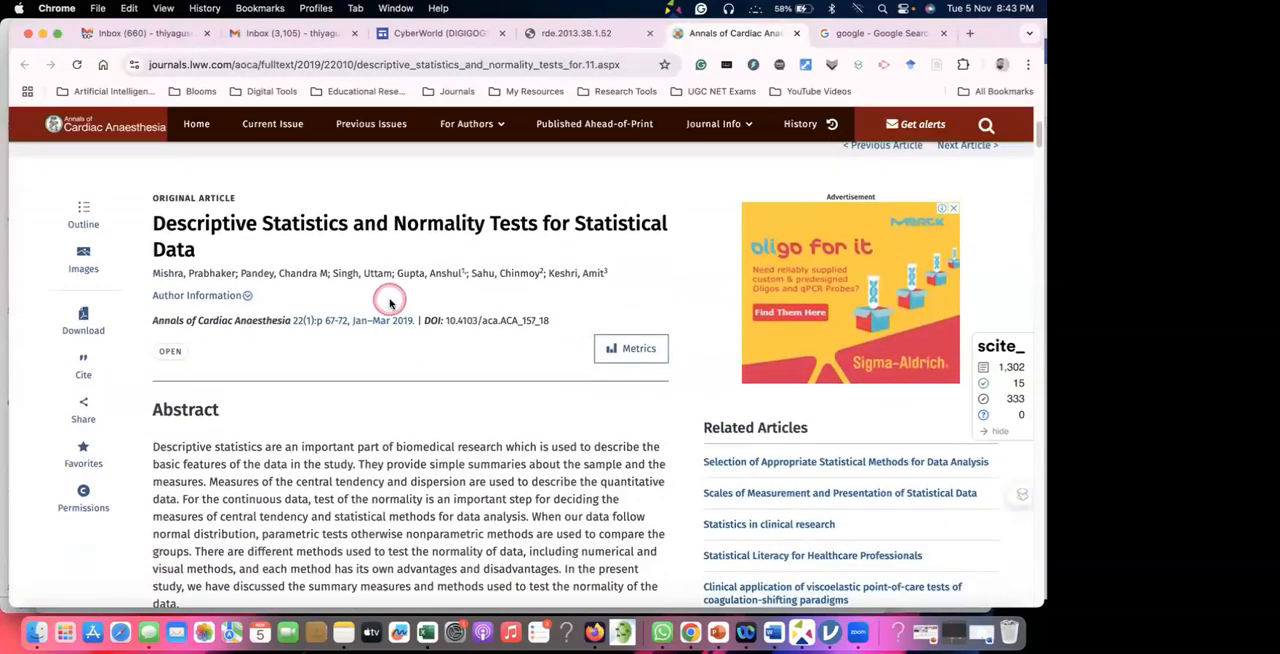
pyautogui.scroll(-10, 283, 395)
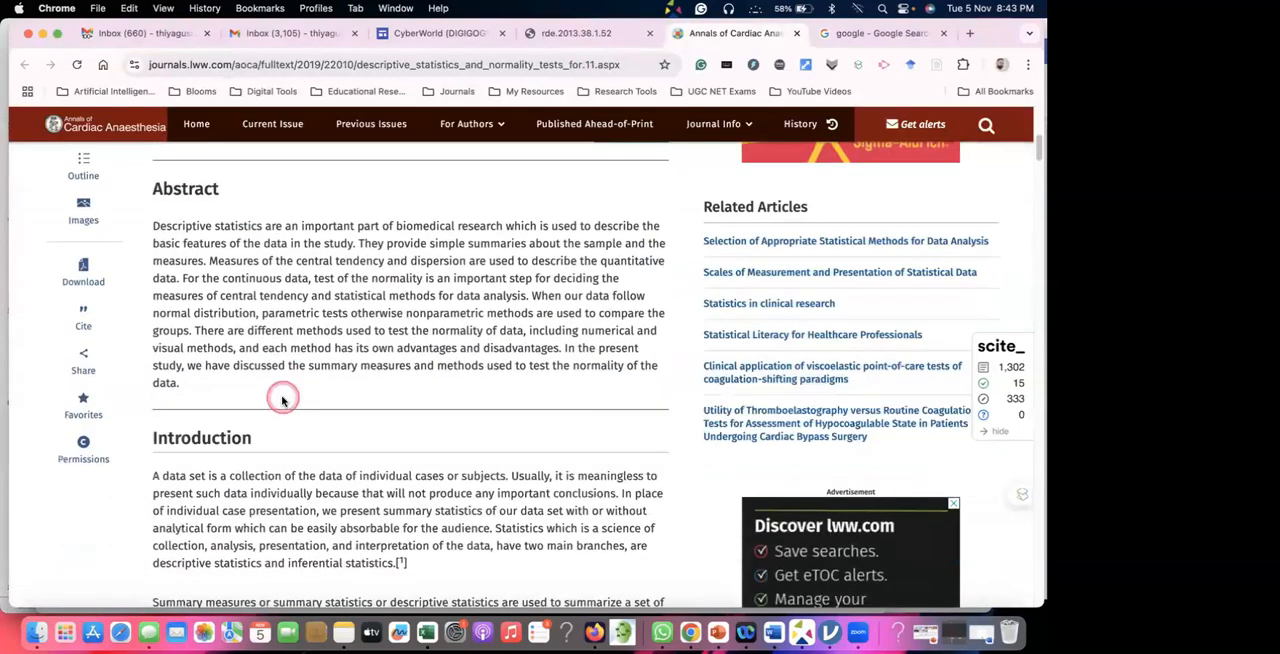
pyautogui.scroll(-15, 283, 395)
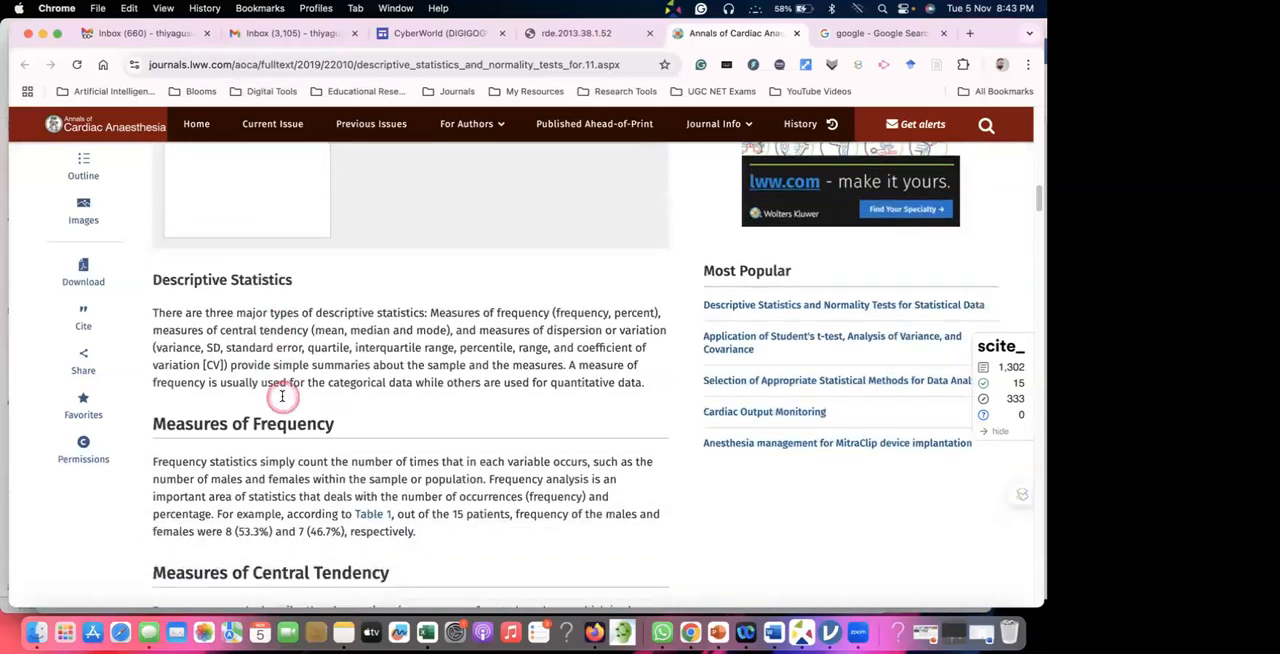
pyautogui.scroll(-15, 256, 417)
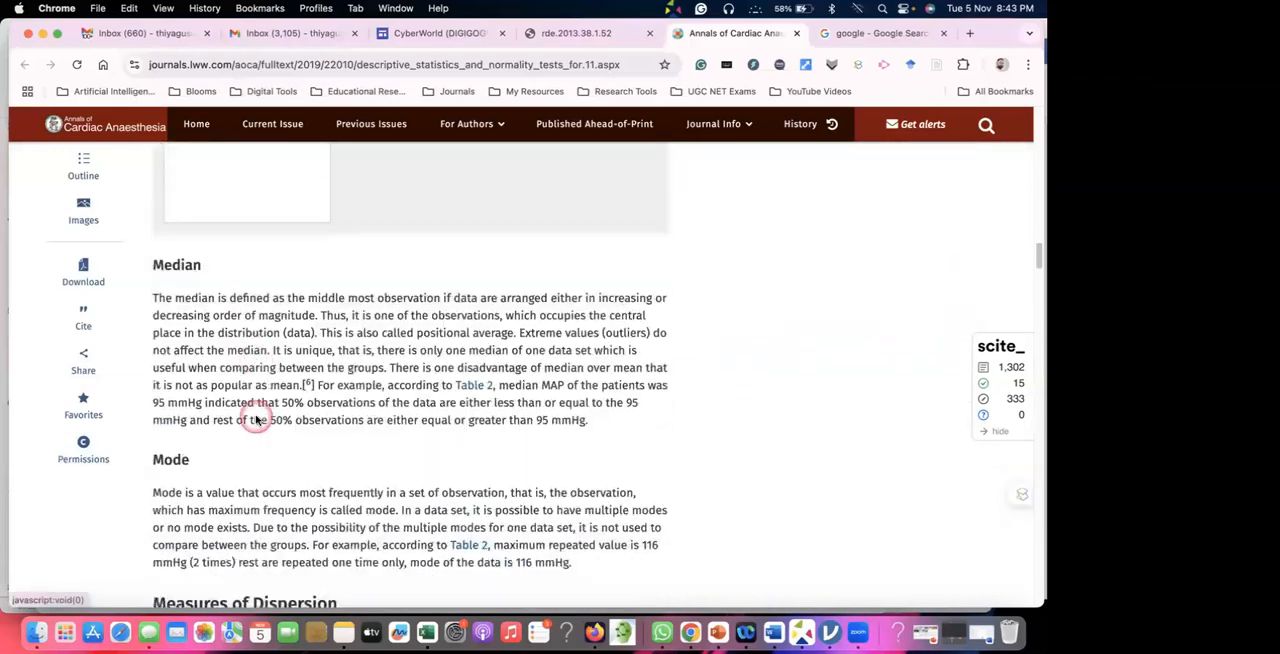
pyautogui.scroll(-10, 253, 389)
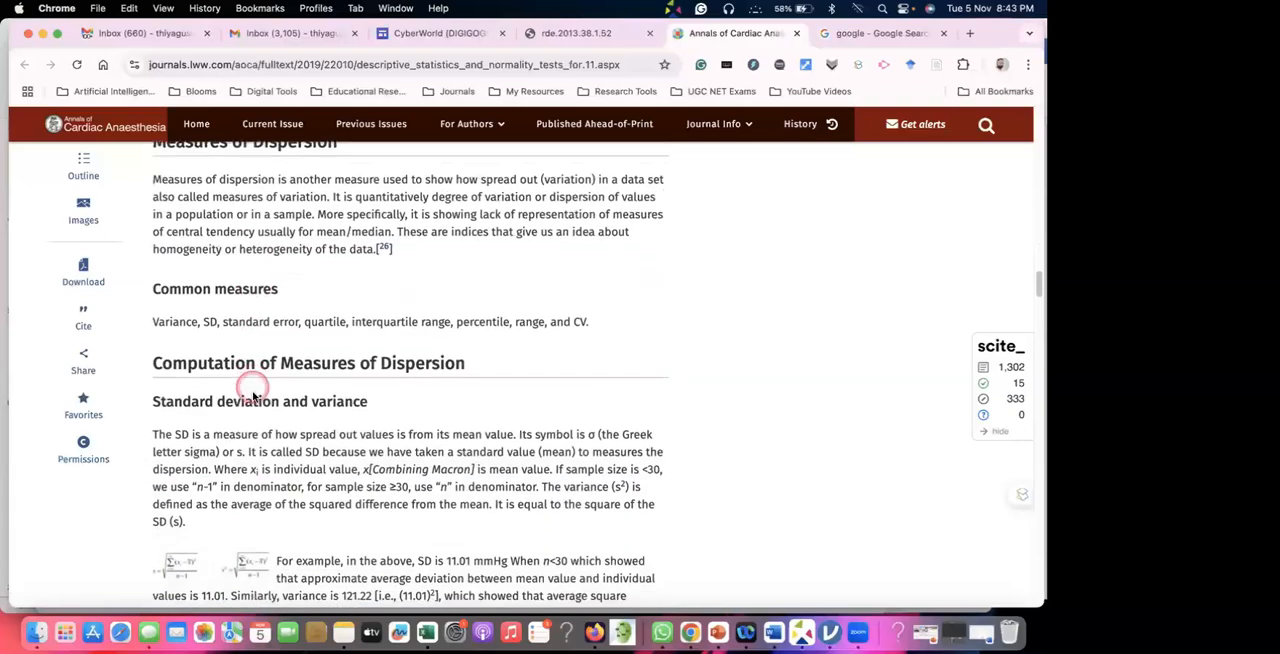
pyautogui.scroll(-20, 253, 397)
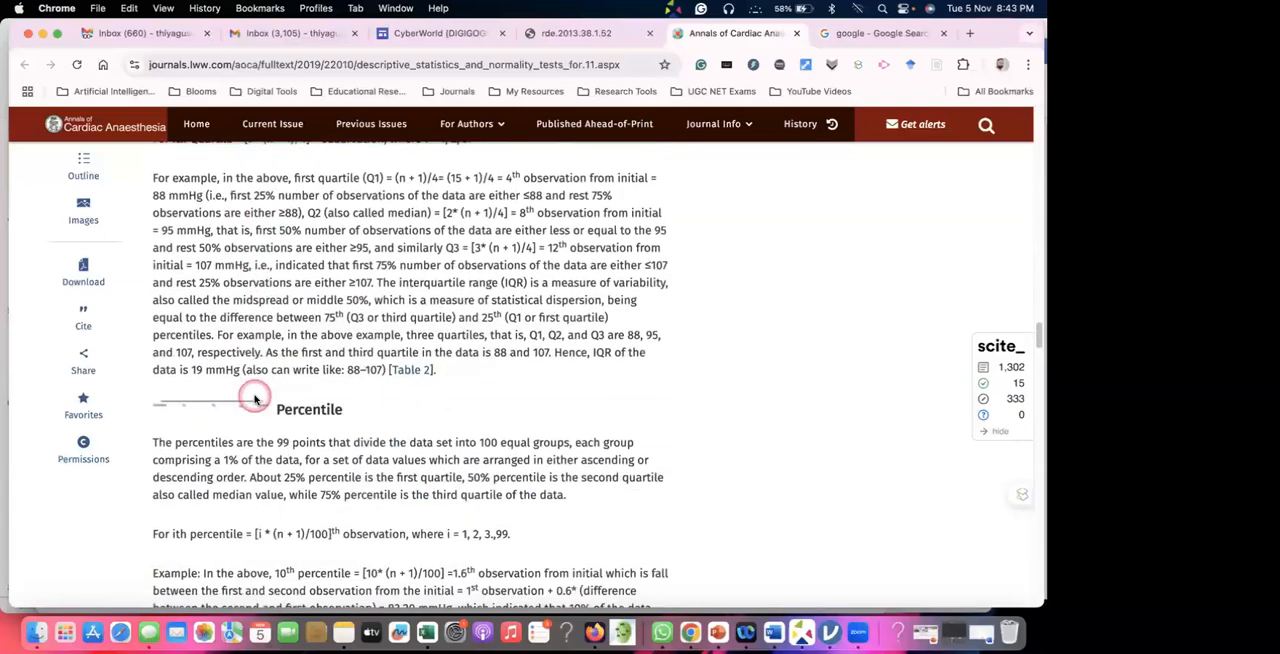
pyautogui.scroll(-20, 254, 397)
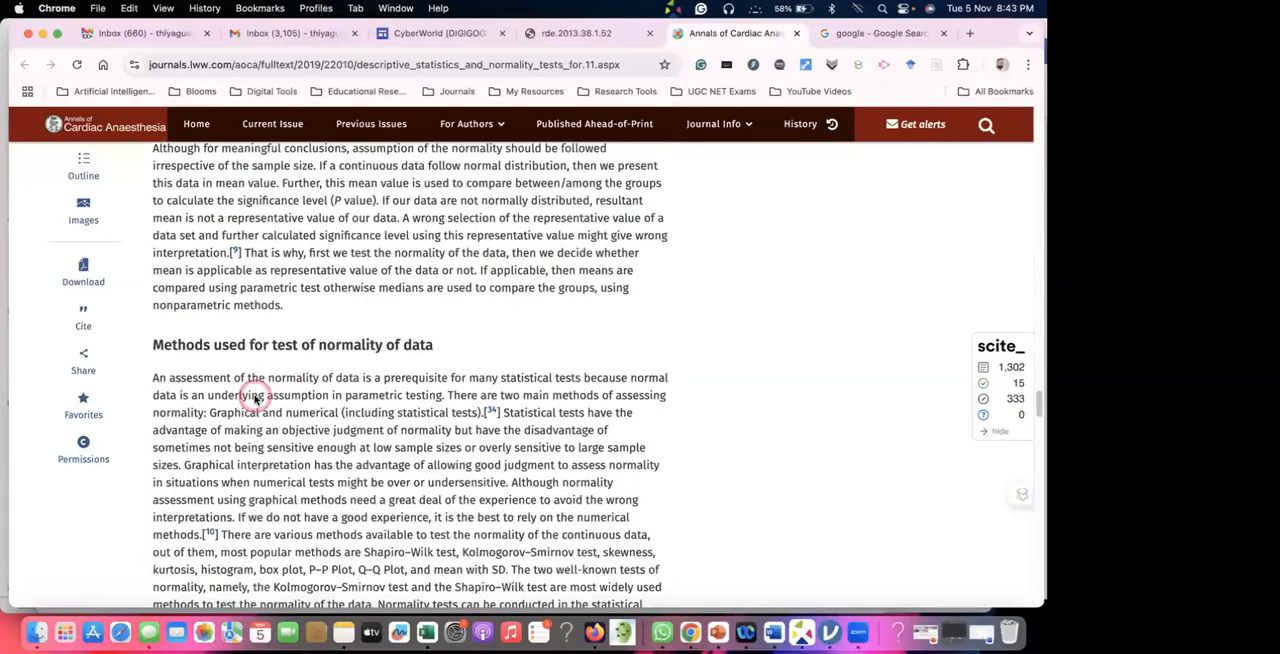
pyautogui.scroll(-20, 255, 396)
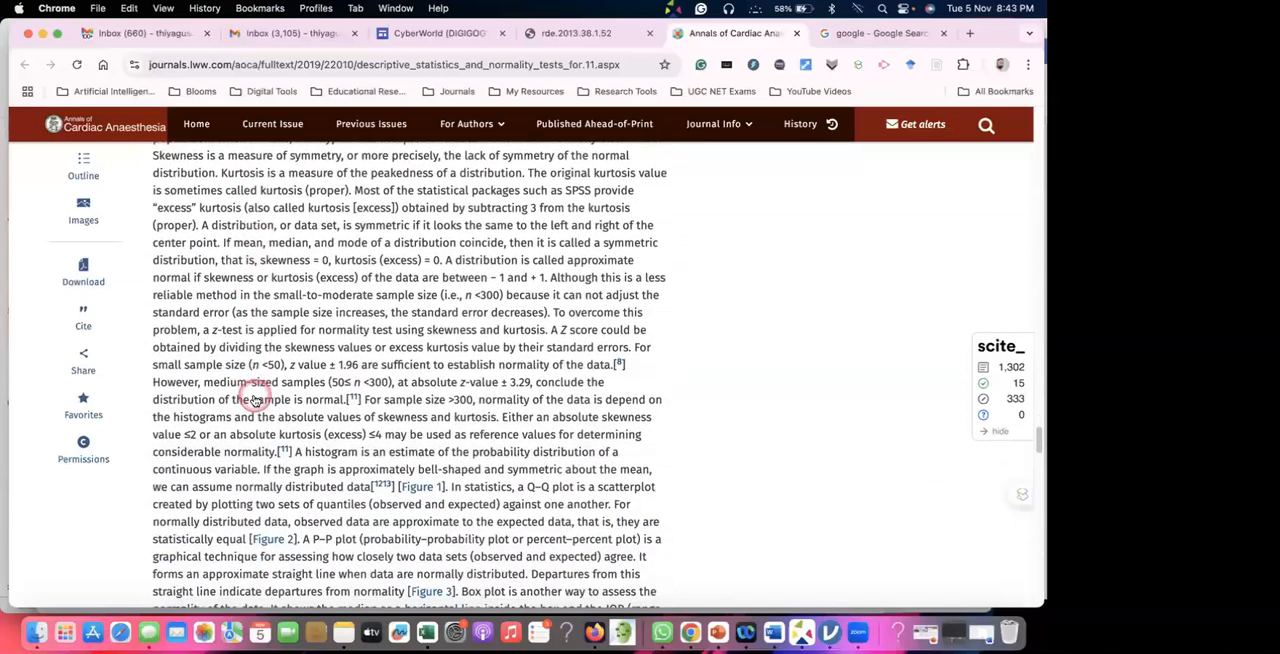
pyautogui.scroll(-20, 255, 397)
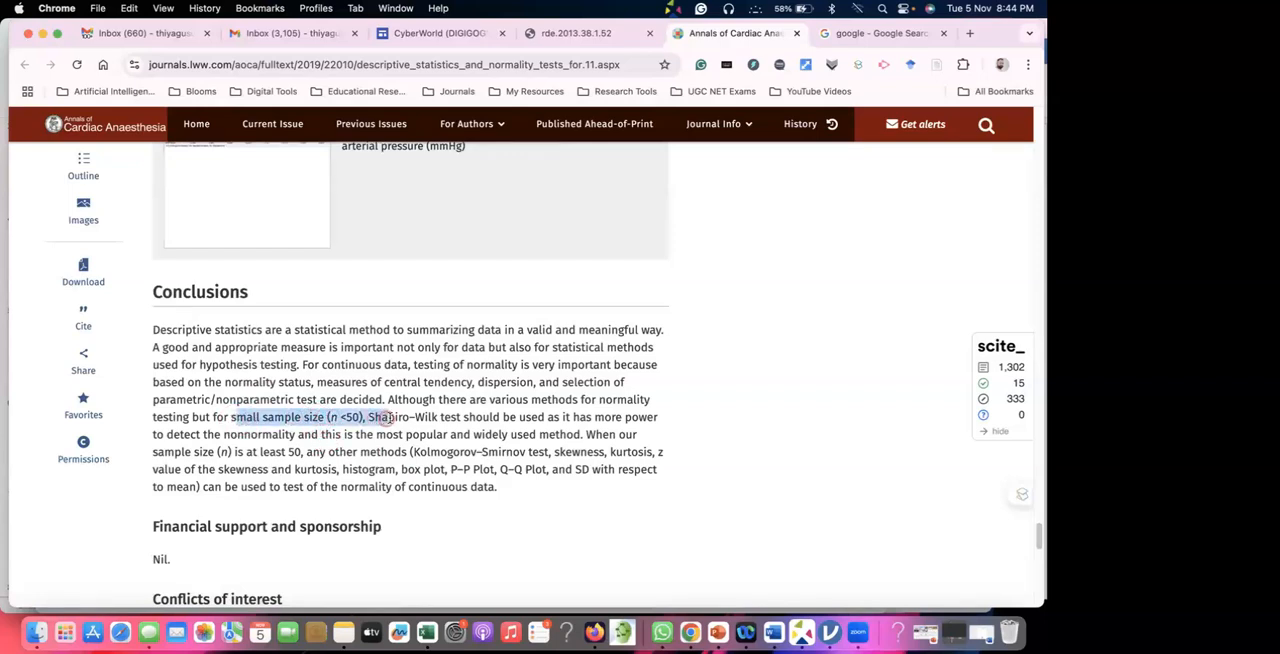
# Highlight the Conclusions text on choosing normality tests by sample size and look back over the earlier sections.
pyautogui.moveTo(645, 430); pyautogui.dragTo(326, 441)
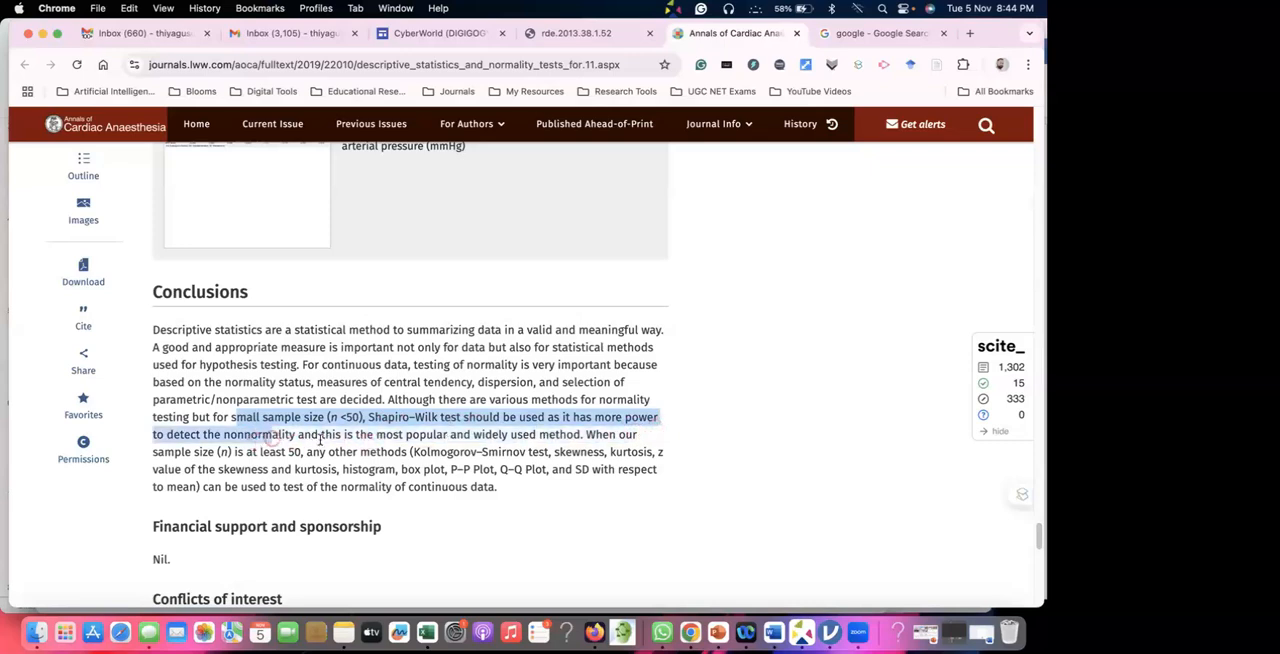
pyautogui.moveTo(414, 443); pyautogui.dragTo(216, 399)
pyautogui.moveTo(153, 364); pyautogui.dragTo(153, 343)
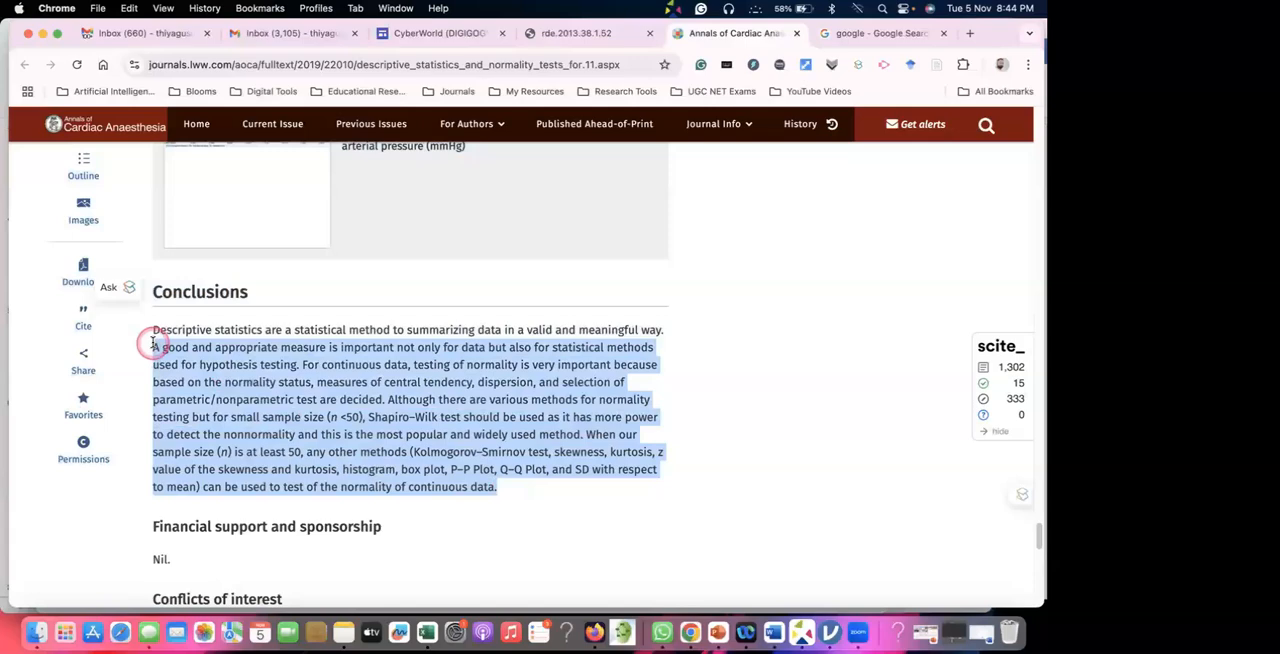
pyautogui.scroll(15, 155, 343)
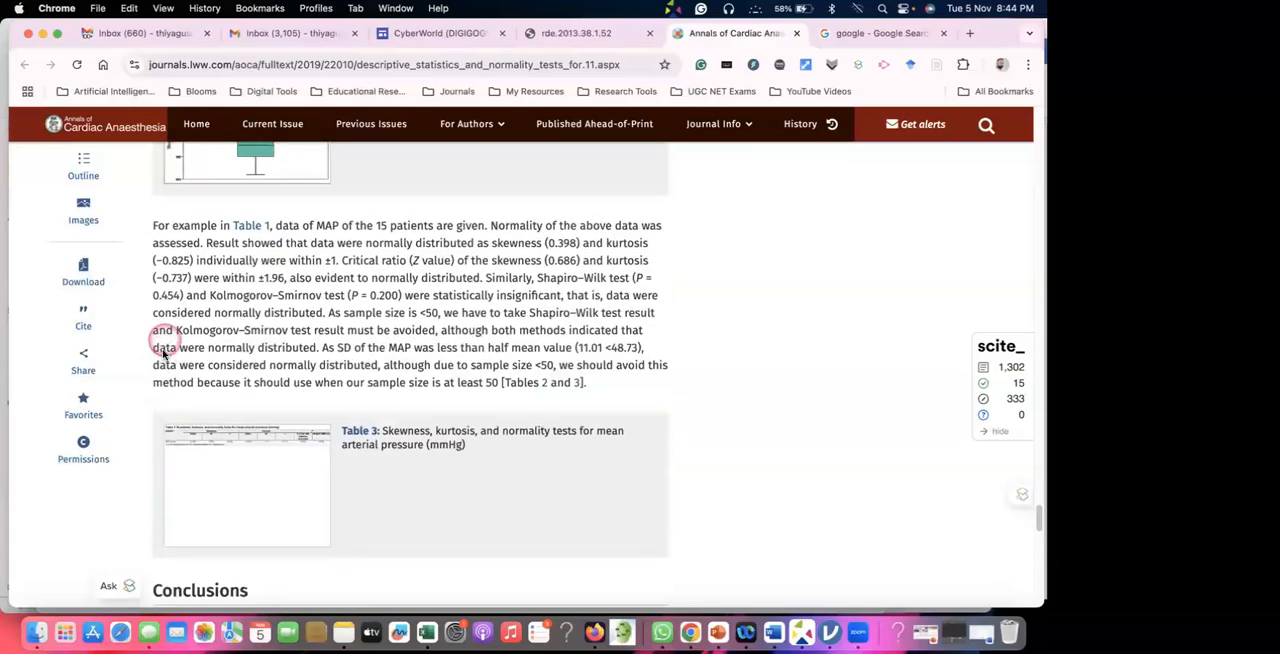
pyautogui.scroll(10, 164, 349)
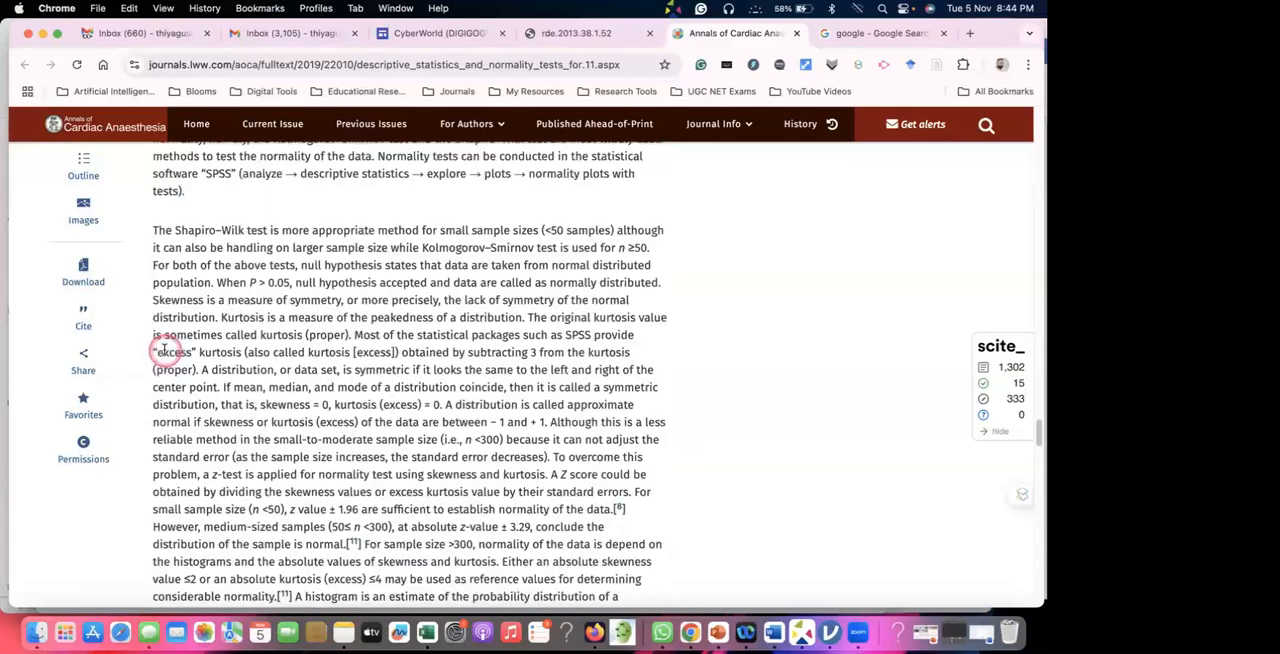
pyautogui.scroll(2, 164, 349)
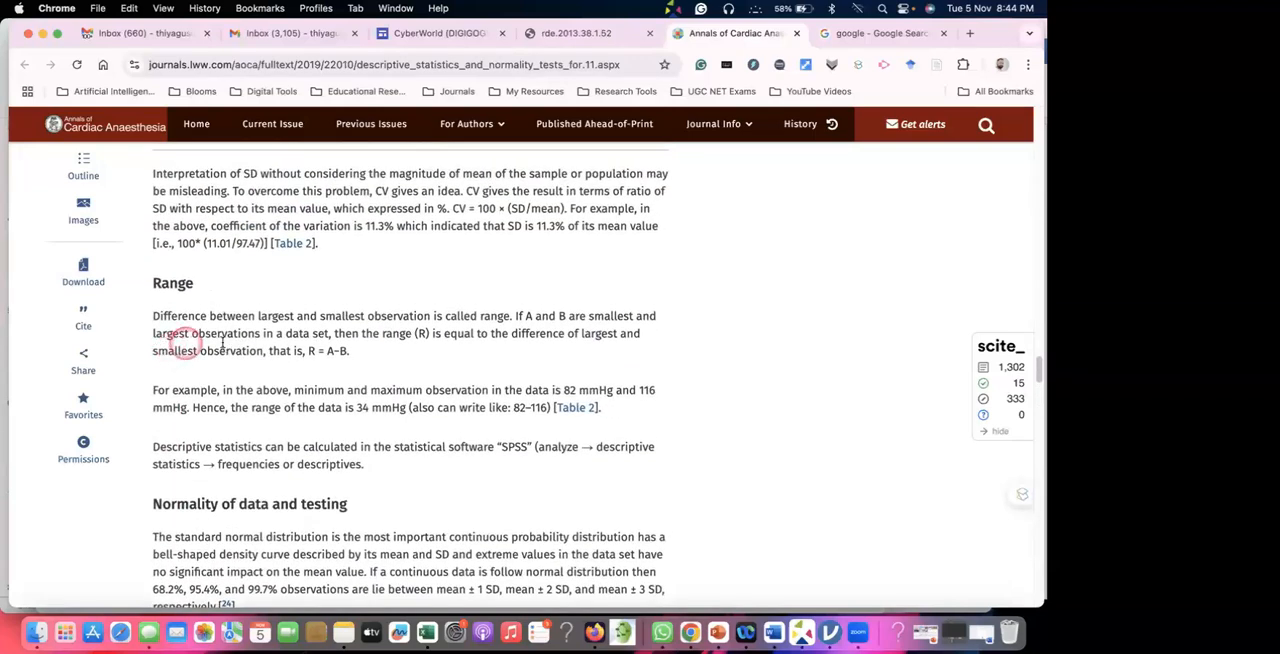
# Bring up the Statistics References page of the CyberWorld (DIGIGOGY) site and copy its web address.
pyautogui.click(371, 64)
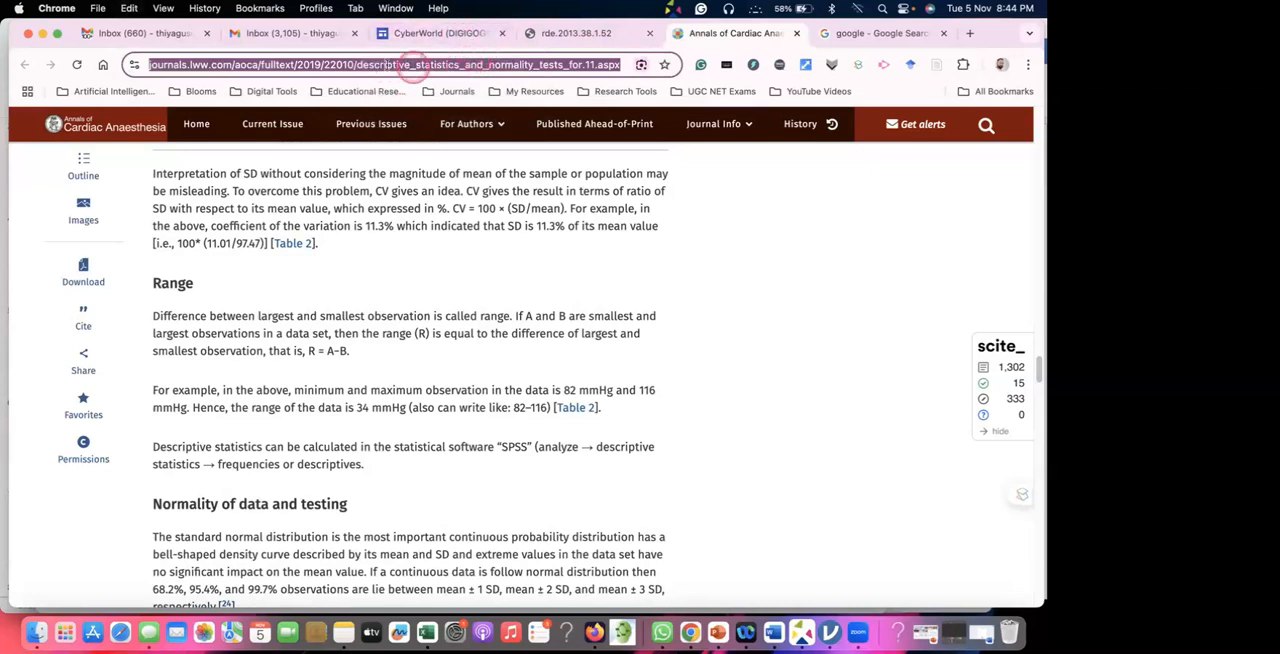
pyautogui.click(574, 37)
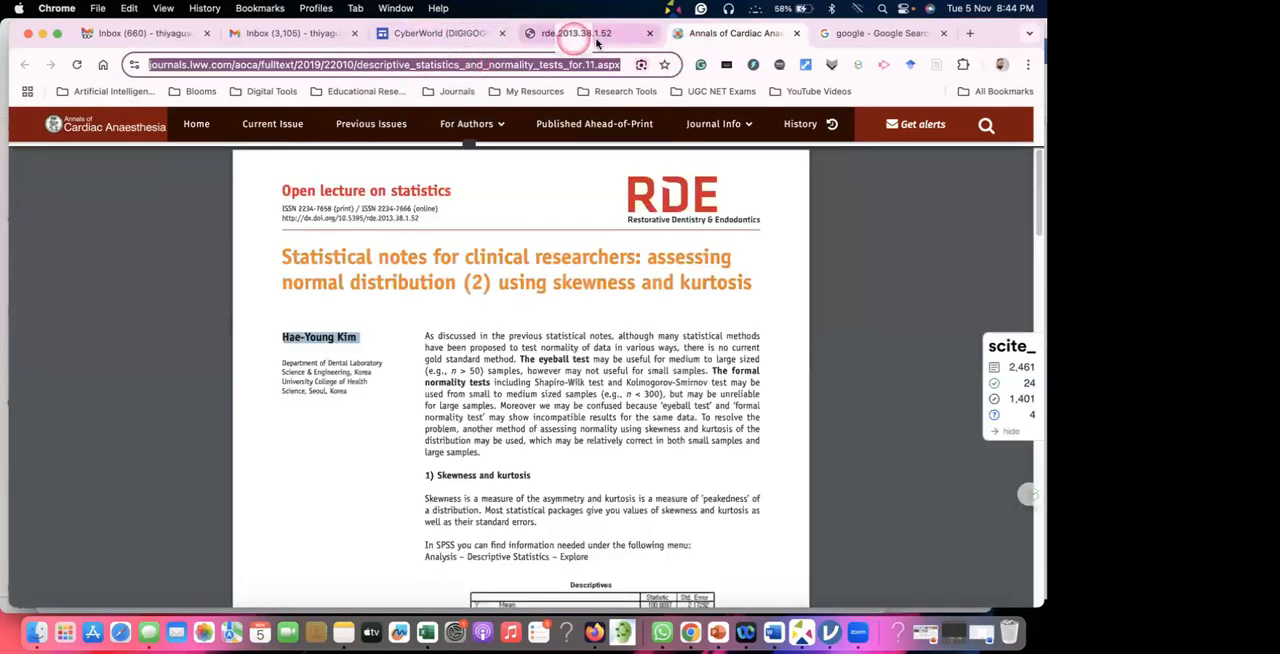
pyautogui.click(445, 37)
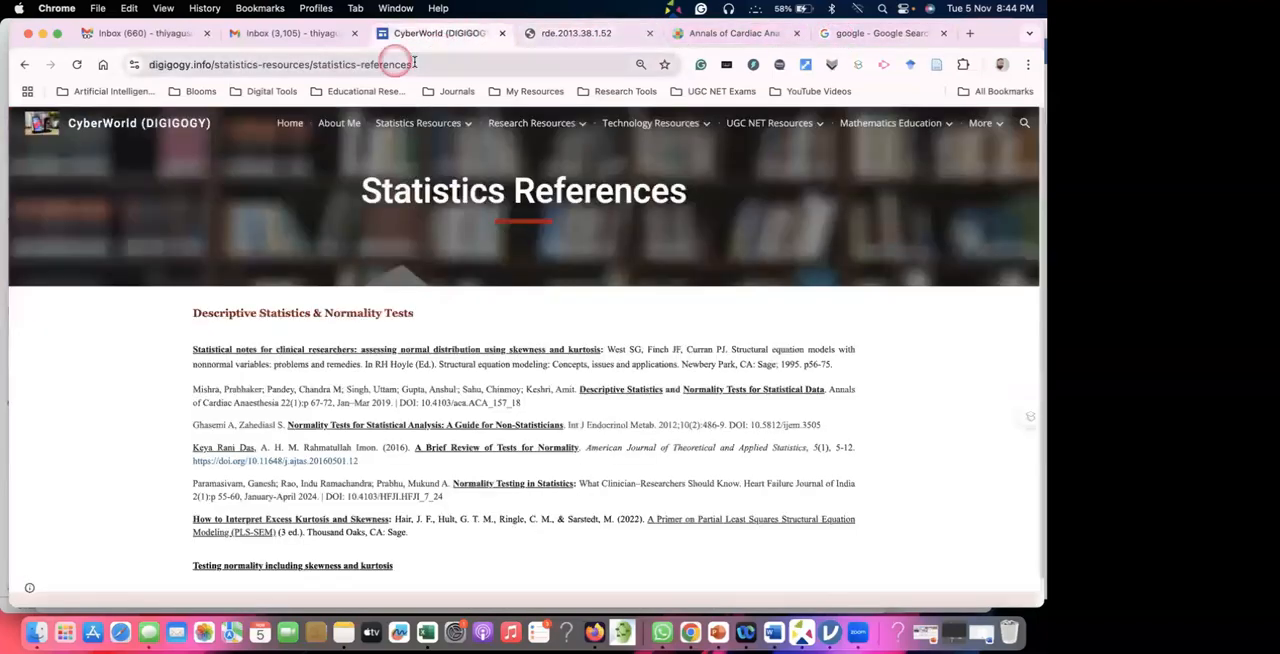
pyautogui.moveTo(410, 130)
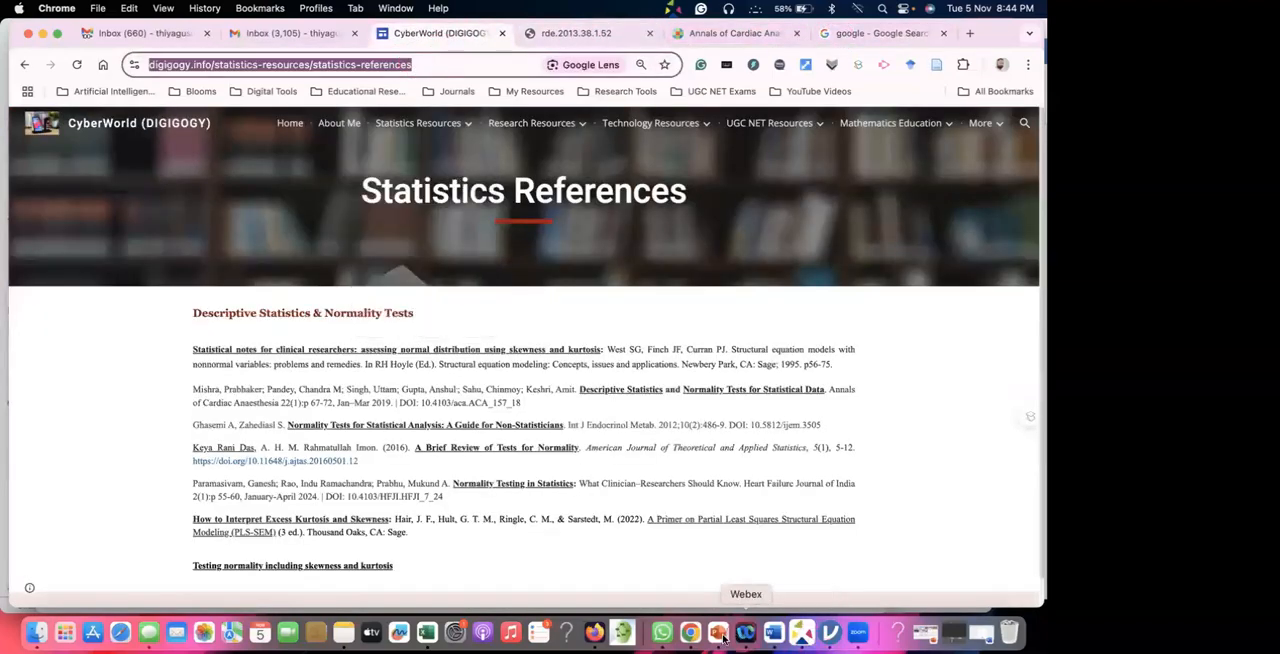
pyautogui.click(662, 632)
pyautogui.click(808, 566)
pyautogui.write('https://www.digigogy.info/statistics-resources/statistics-references')
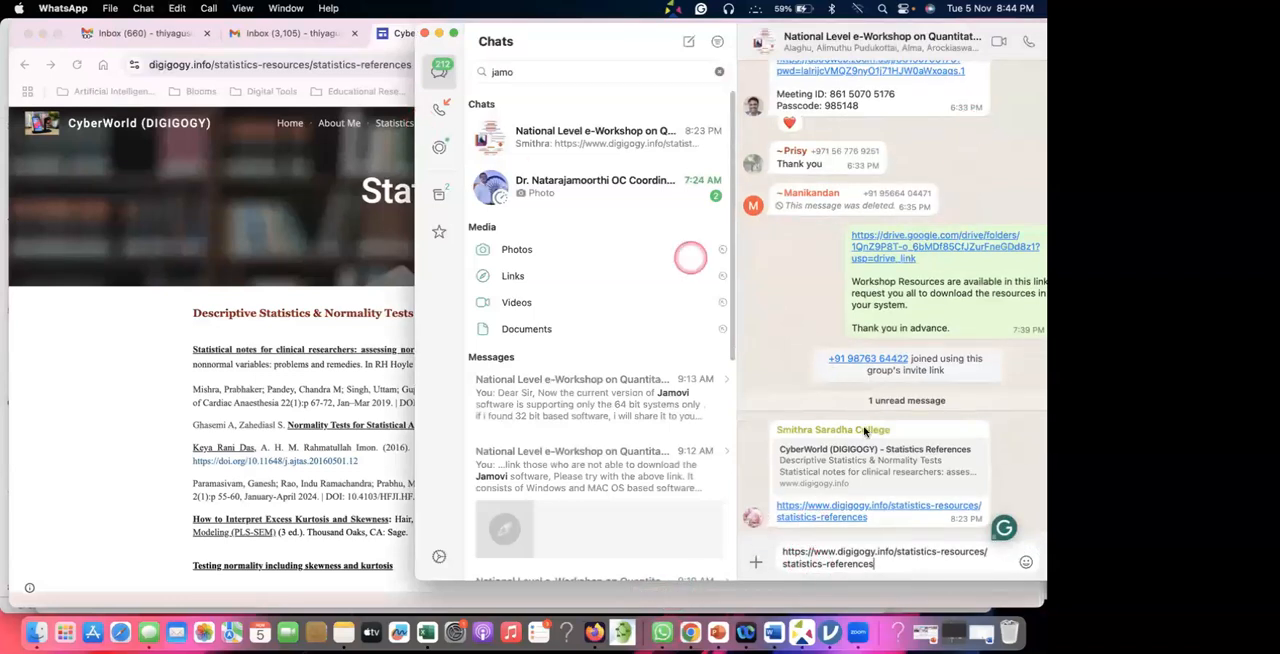
pyautogui.click(876, 564)
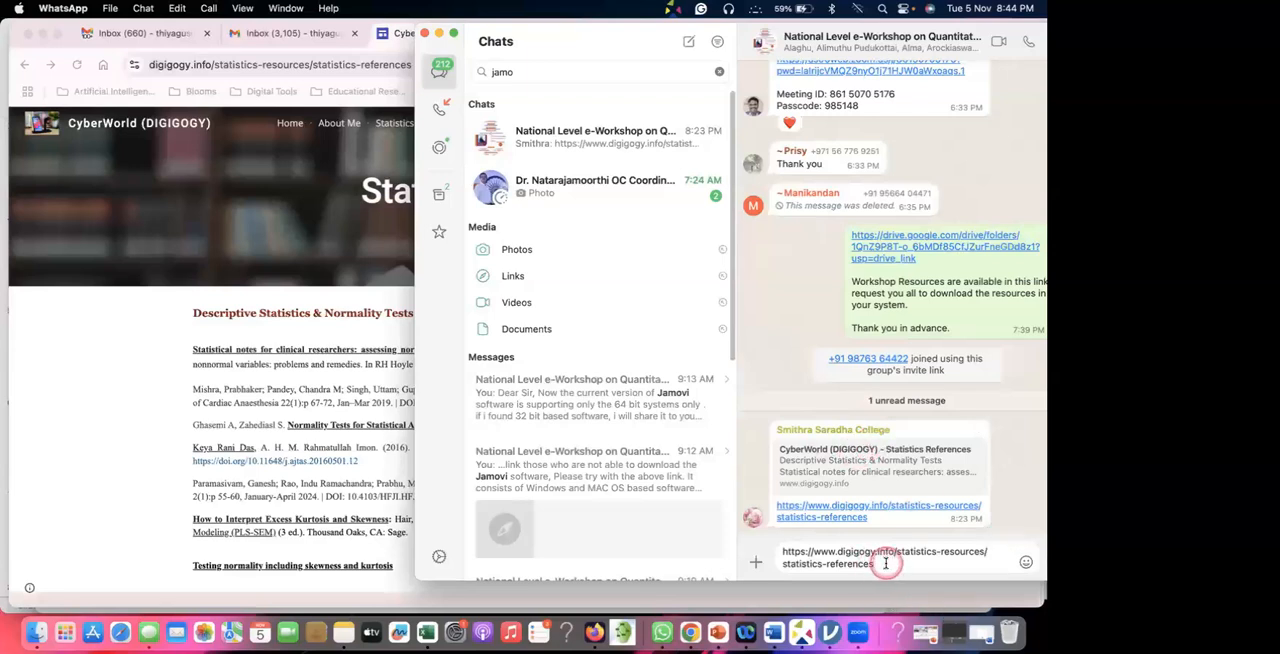
pyautogui.press('Return')
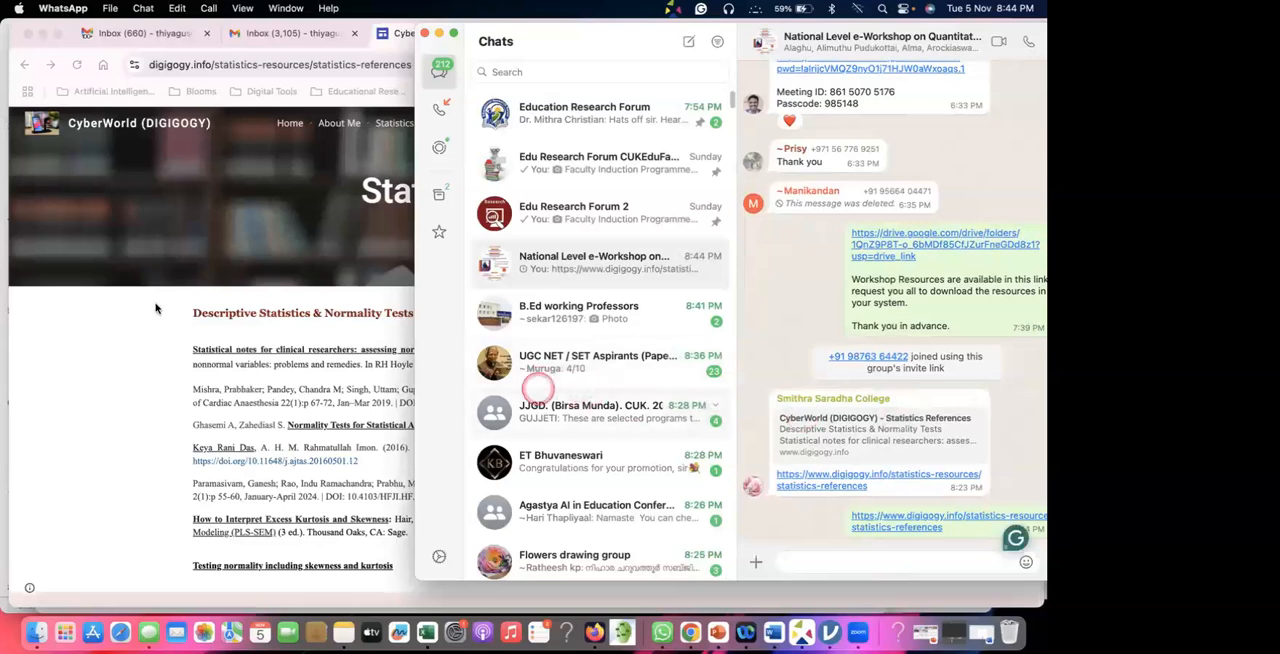
pyautogui.click(157, 305)
pyautogui.click(338, 334)
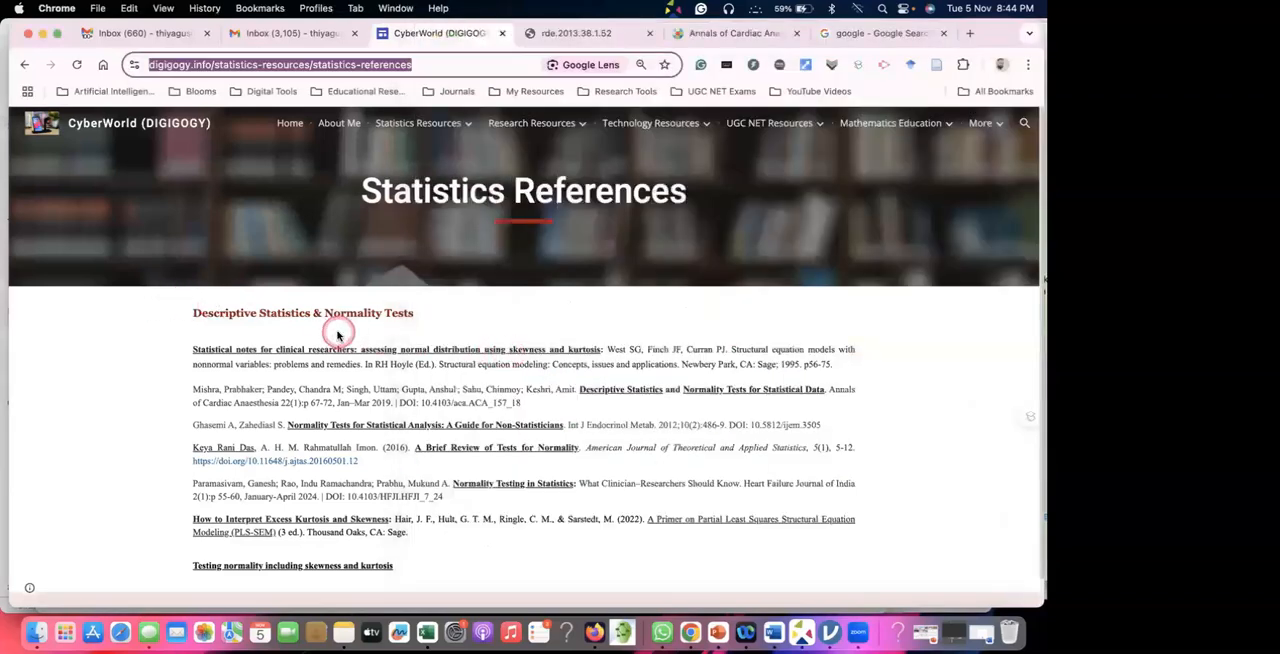